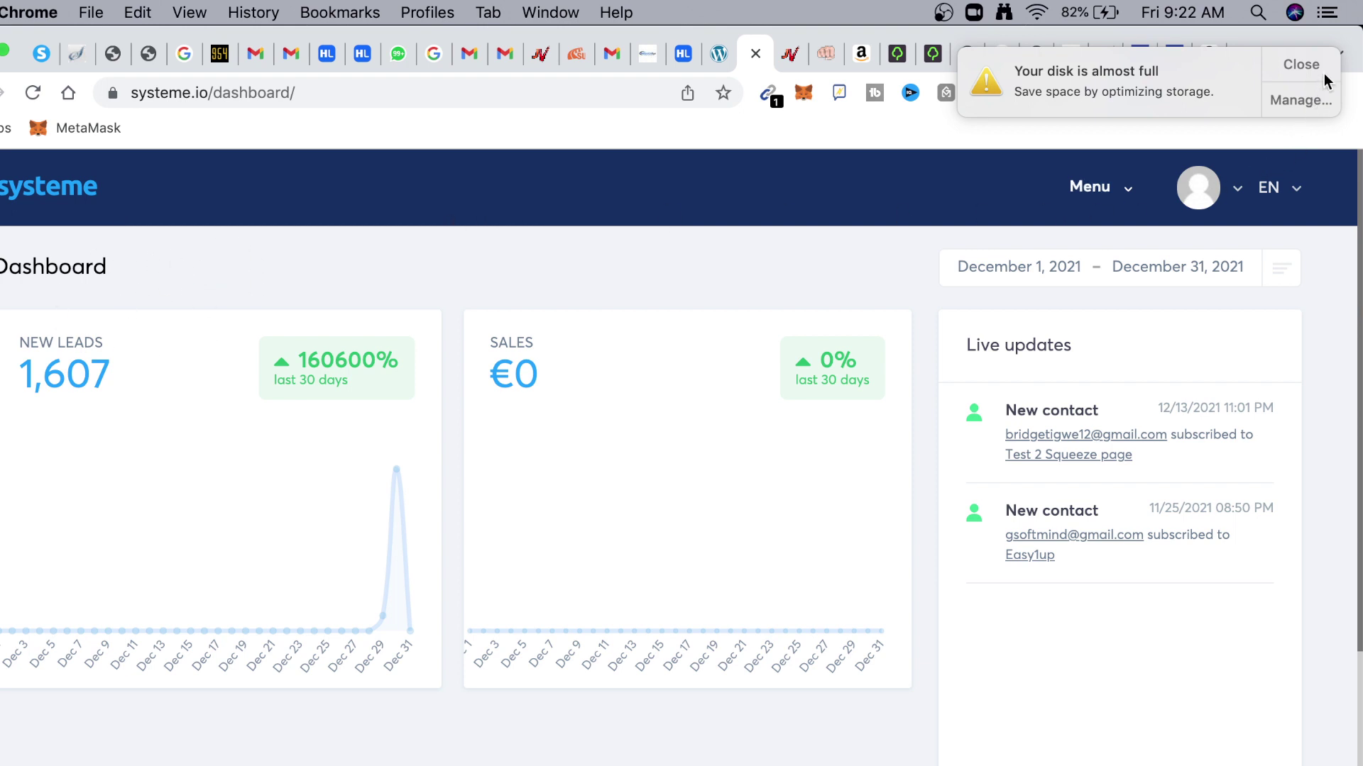
Close the low disk space warning and switch to JVZoo's Your Approved Products page
left_click(1305, 64)
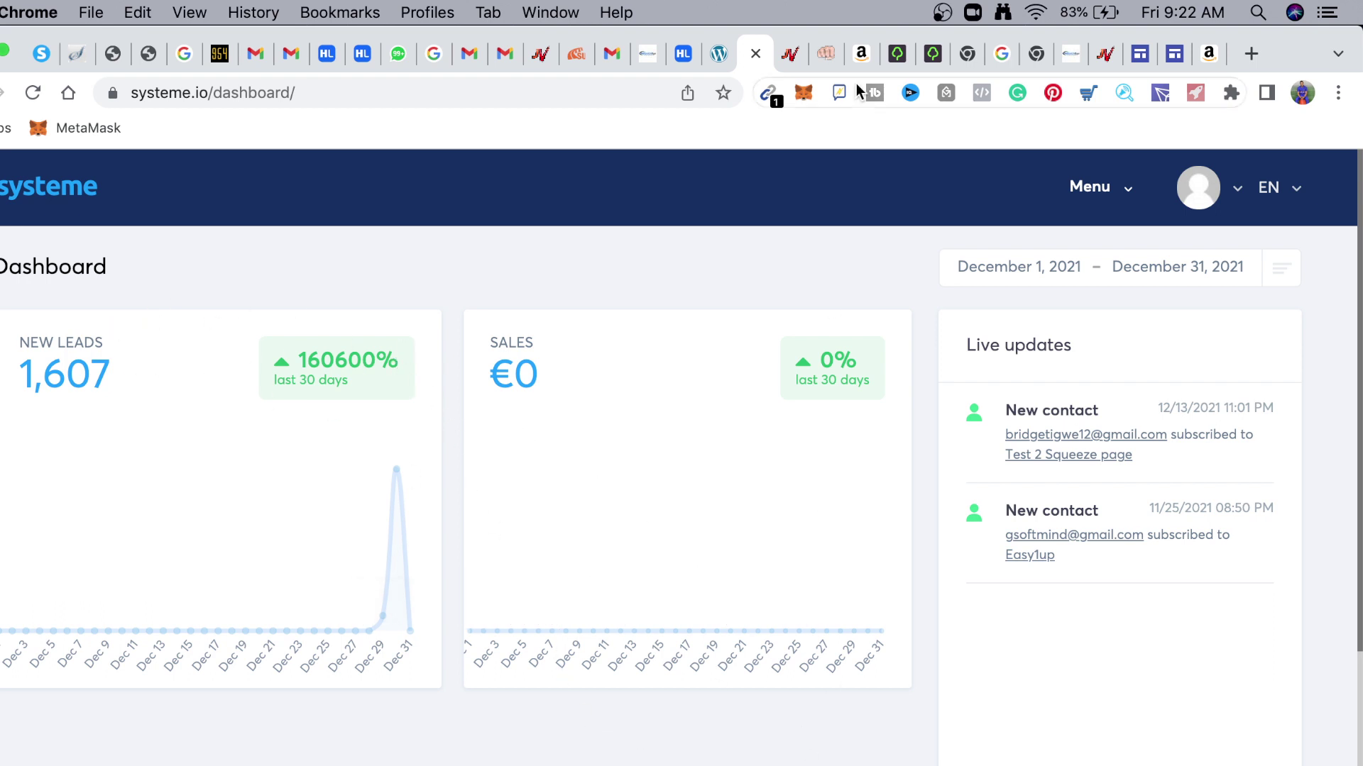
left_click(790, 53)
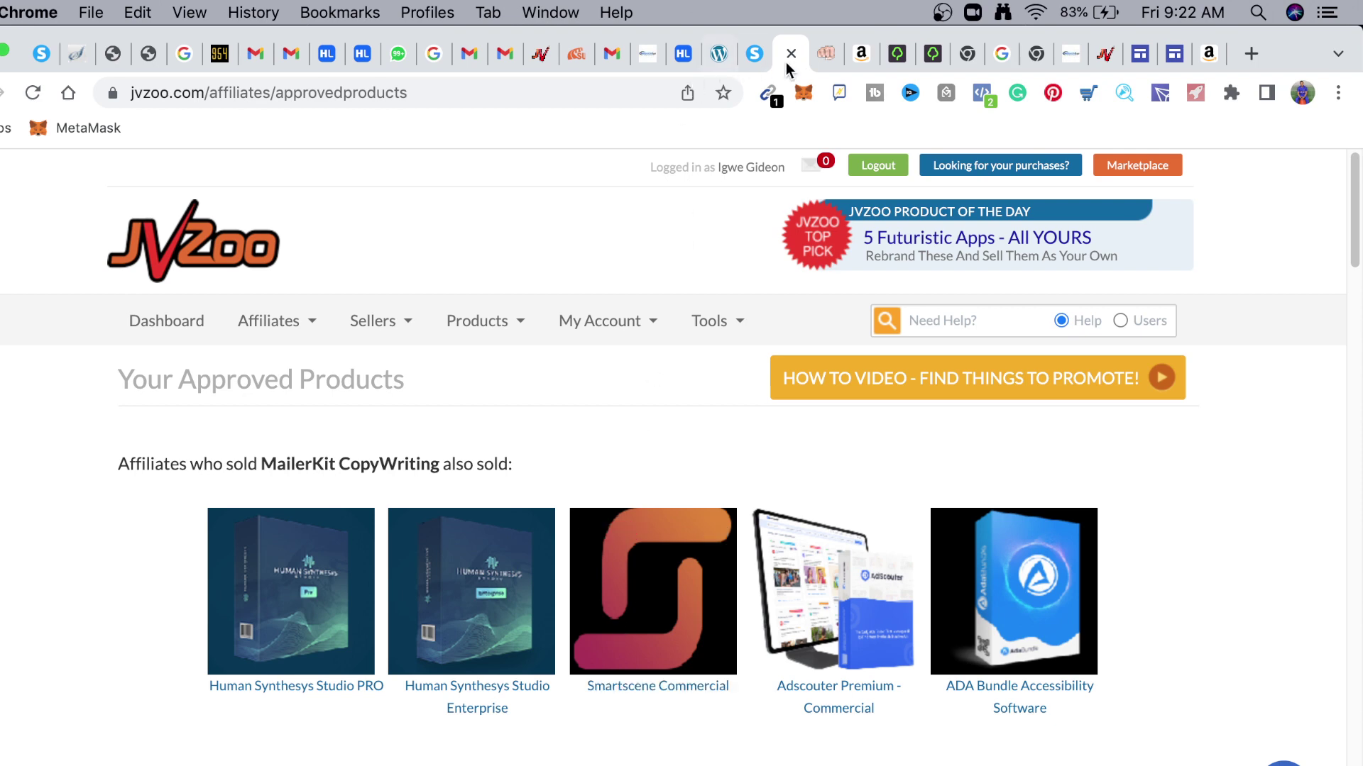
Open the CPAGrip dashboard in Chrome, then show CPAGrip's Sign Up Now page in Firefox
left_click(830, 53)
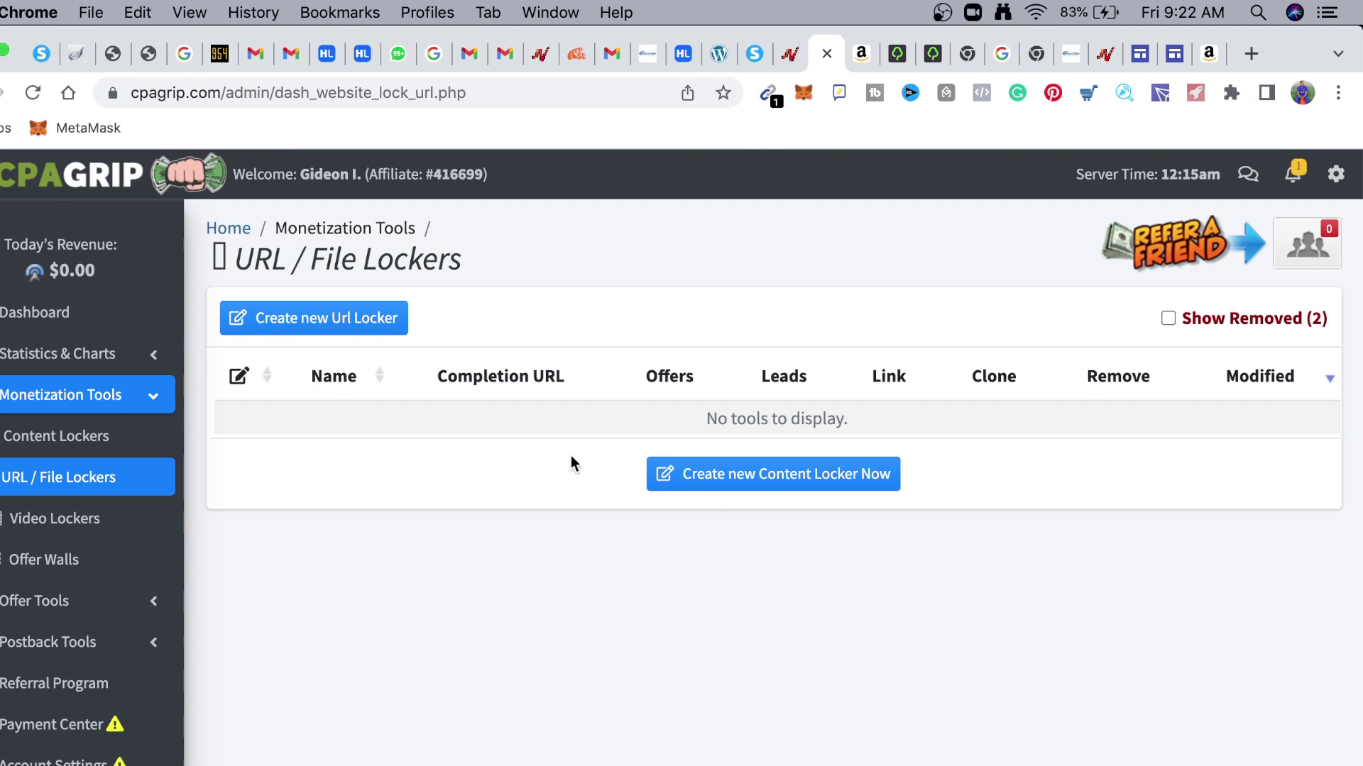
left_click(68, 312)
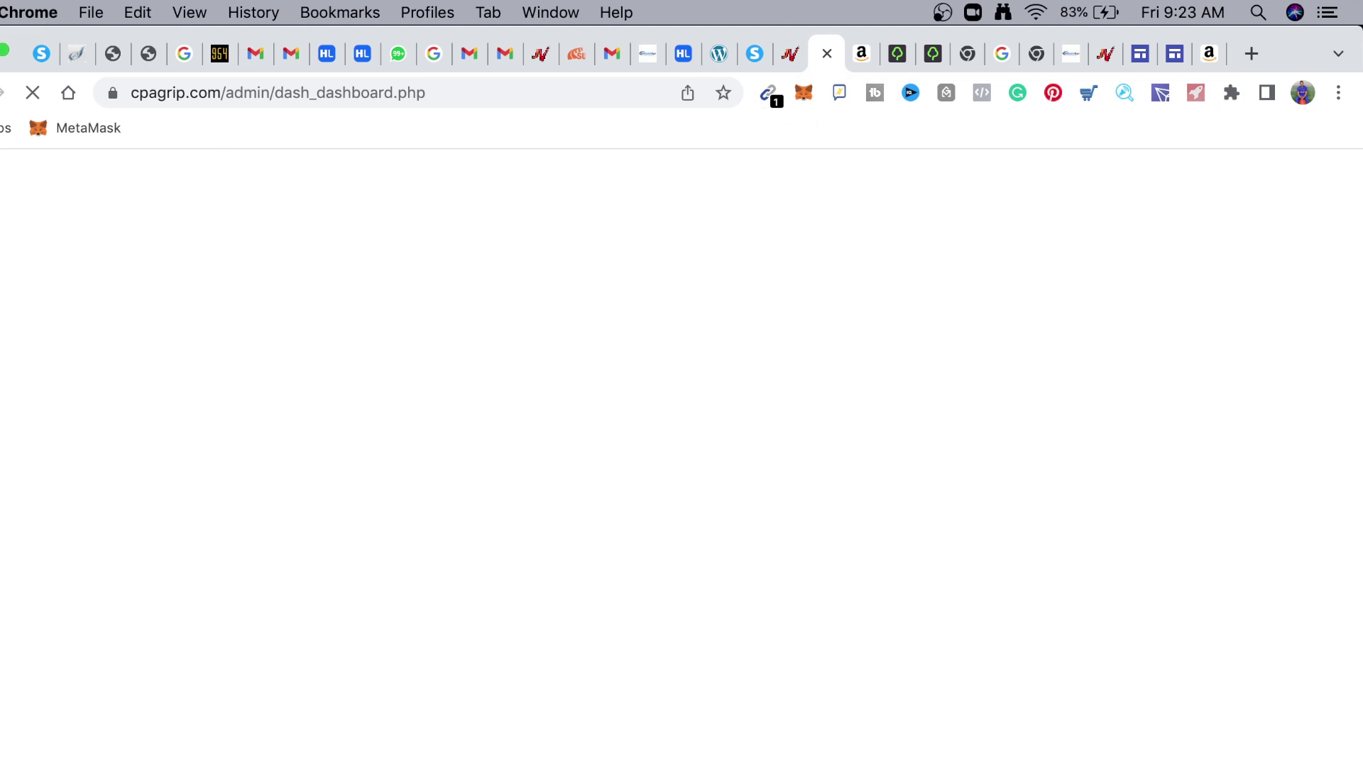
key("super+Tab")
left_click(942, 51)
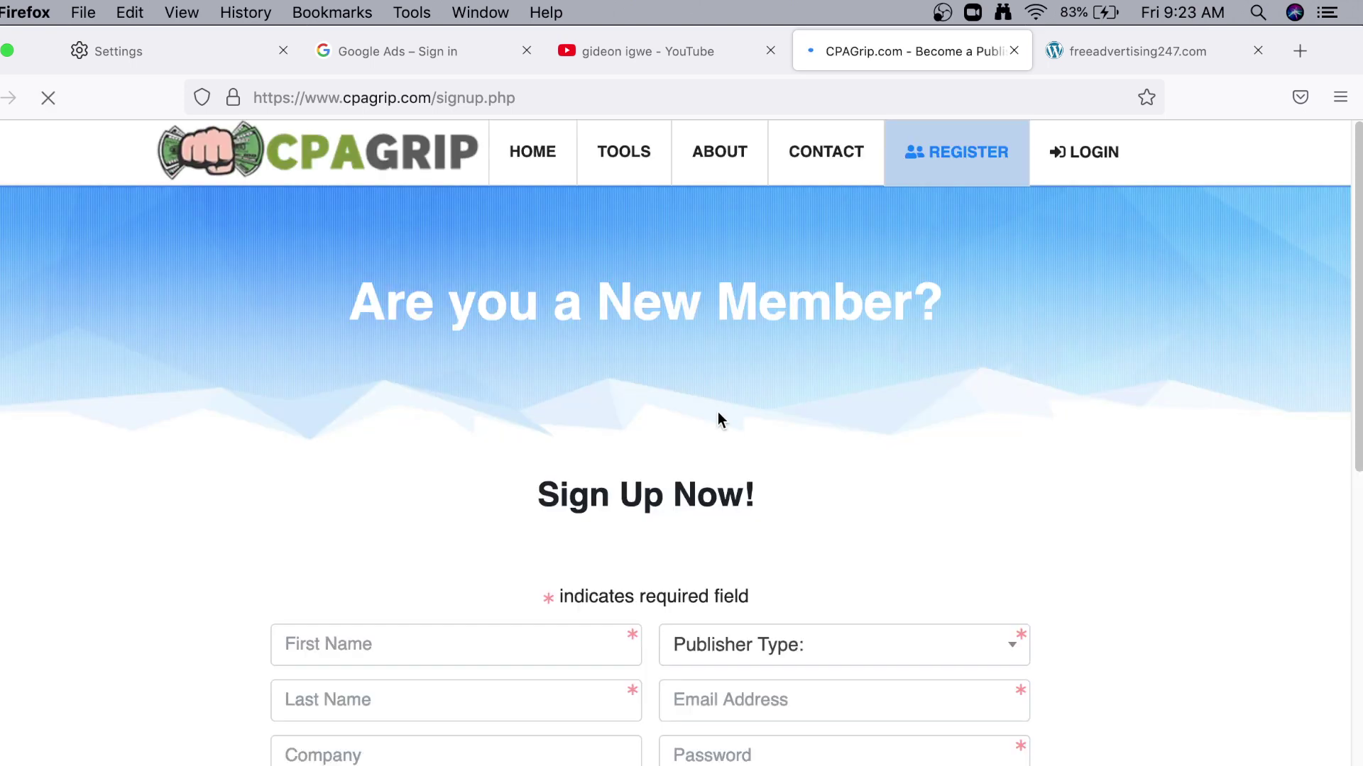
Scroll through the CPAGrip sign-up form down to the Register Now button
scroll(502, 589, "down", 3)
scroll(502, 589, "down", 3)
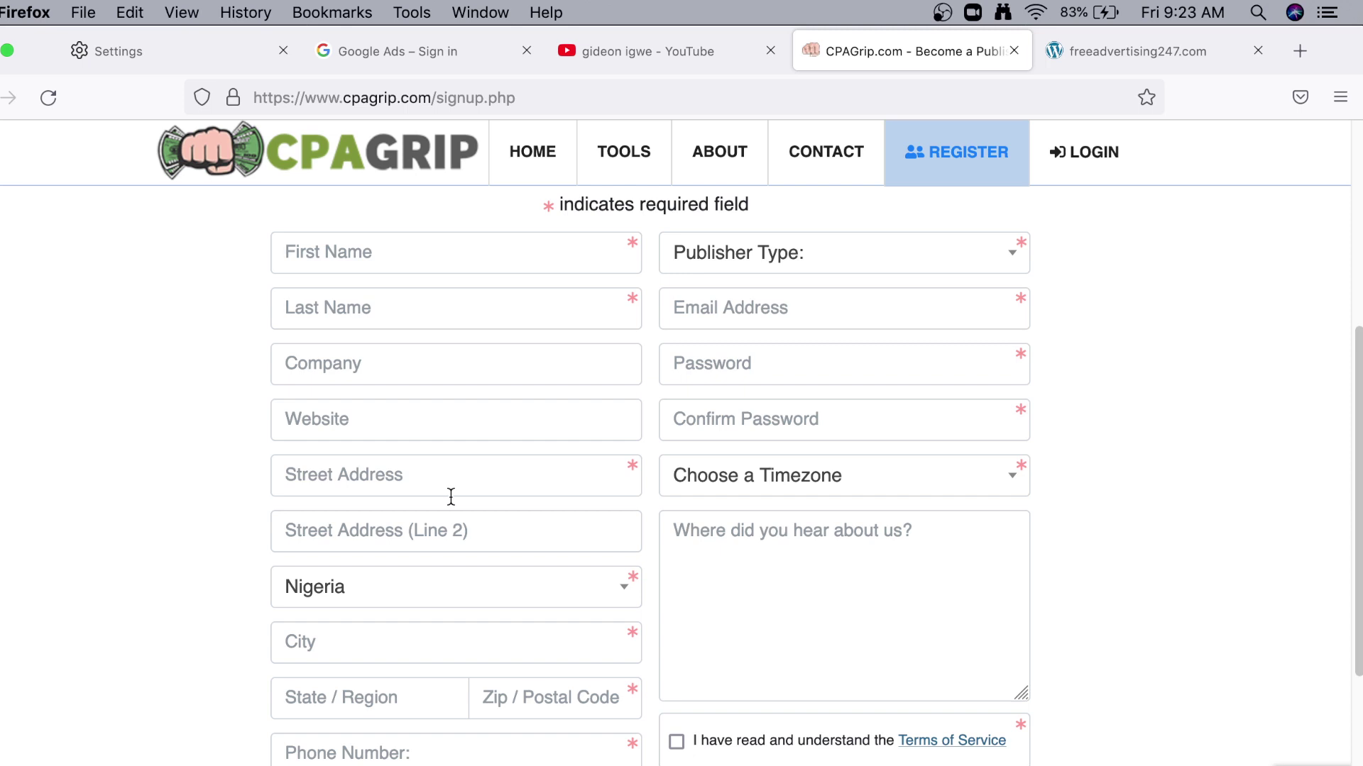
scroll(451, 496, "down", 3)
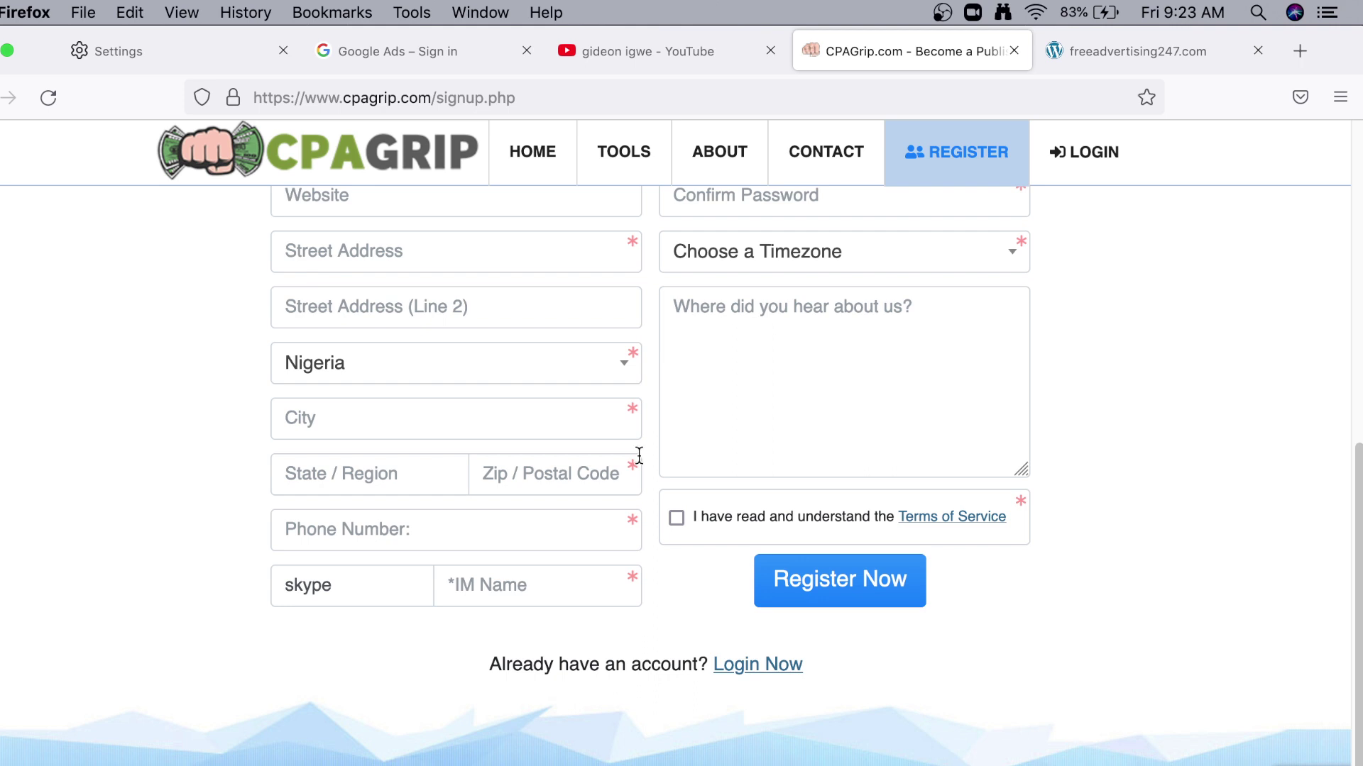
scroll(738, 511, "down", 1)
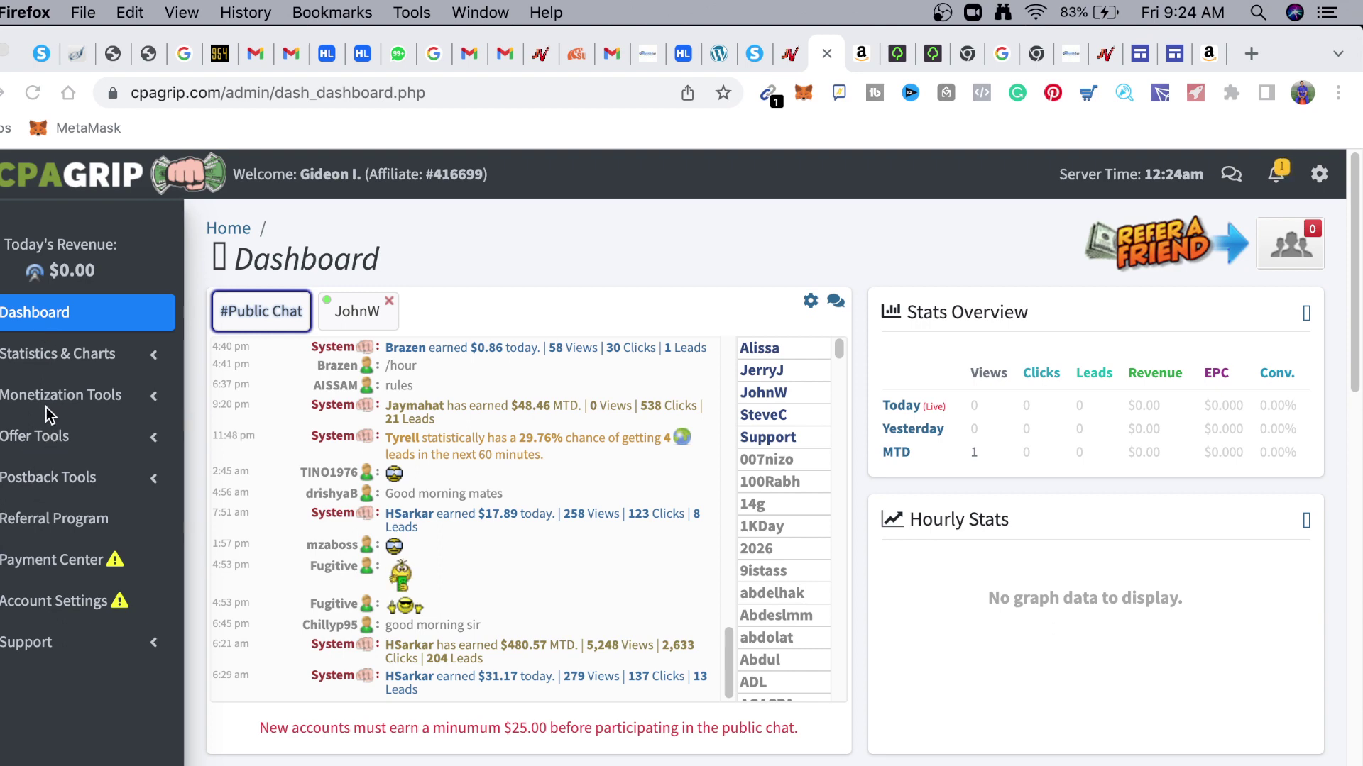
Open CPAGrip's URL / File Lockers page from the Monetization Tools menu
left_click(93, 396)
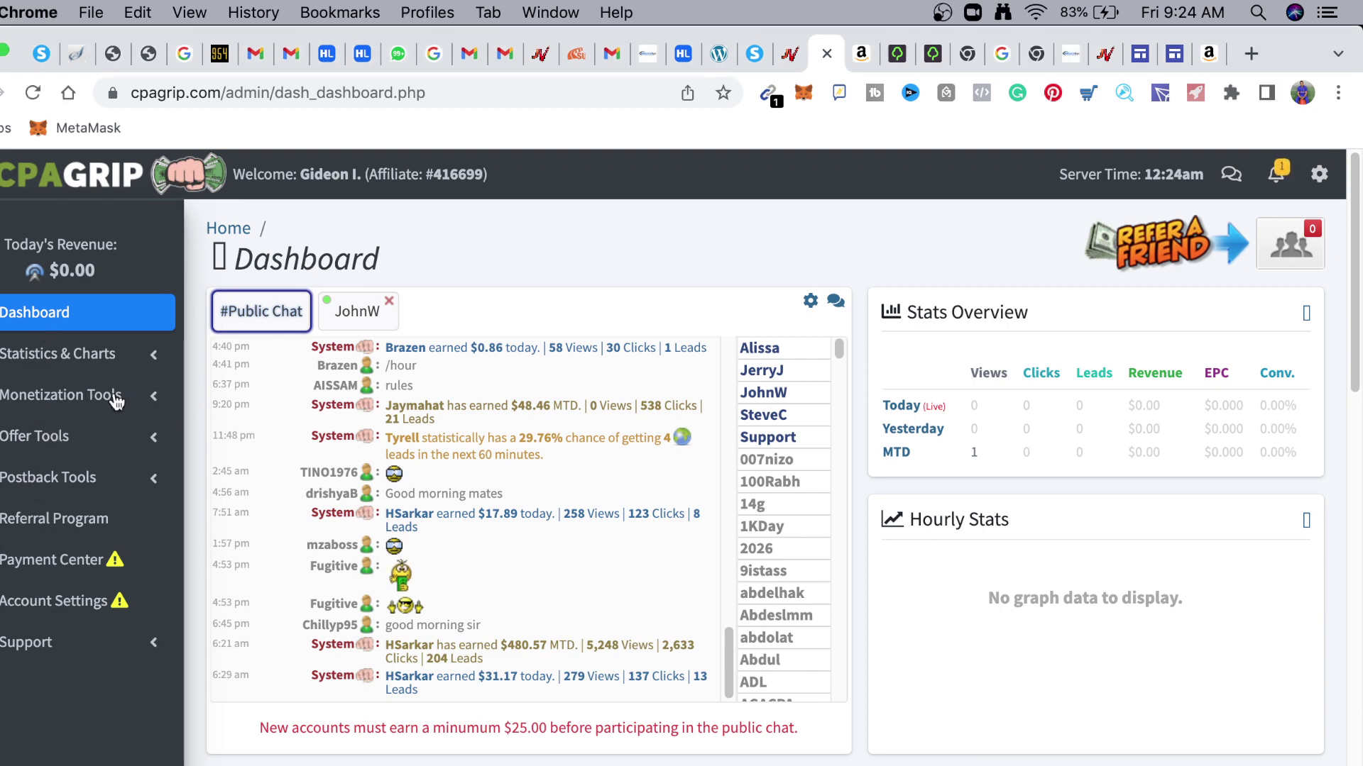
left_click(95, 400)
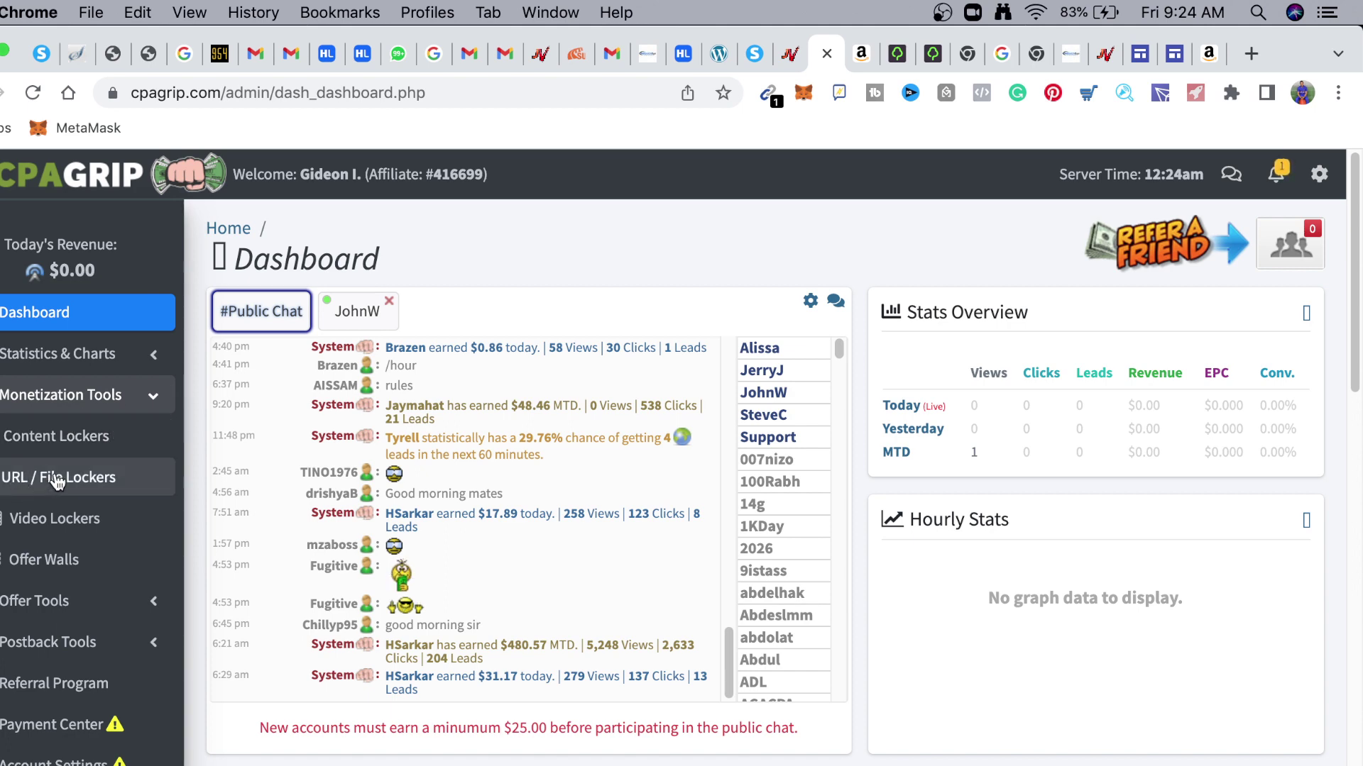
left_click(173, 472)
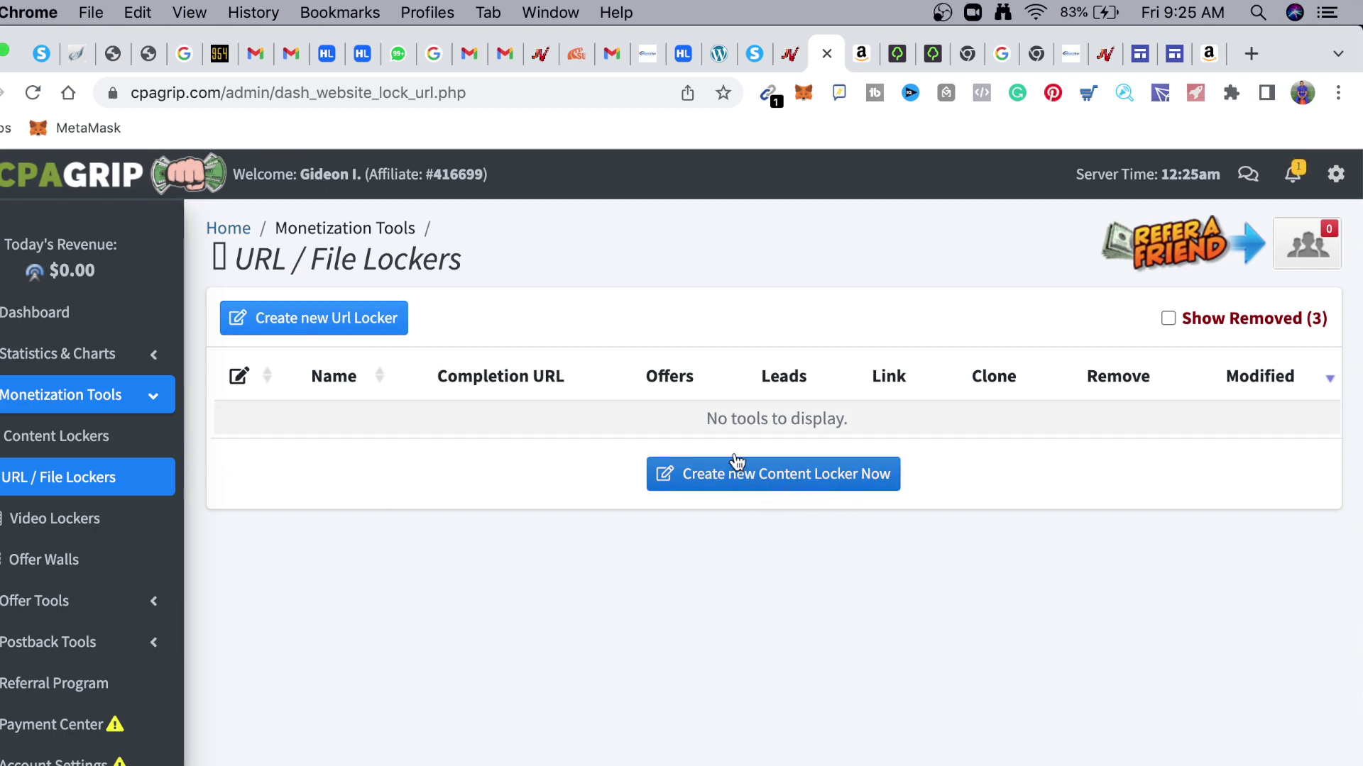
Agree to the locker Terms of Service to open the new locker editor, then return to JVZoo
left_click(772, 475)
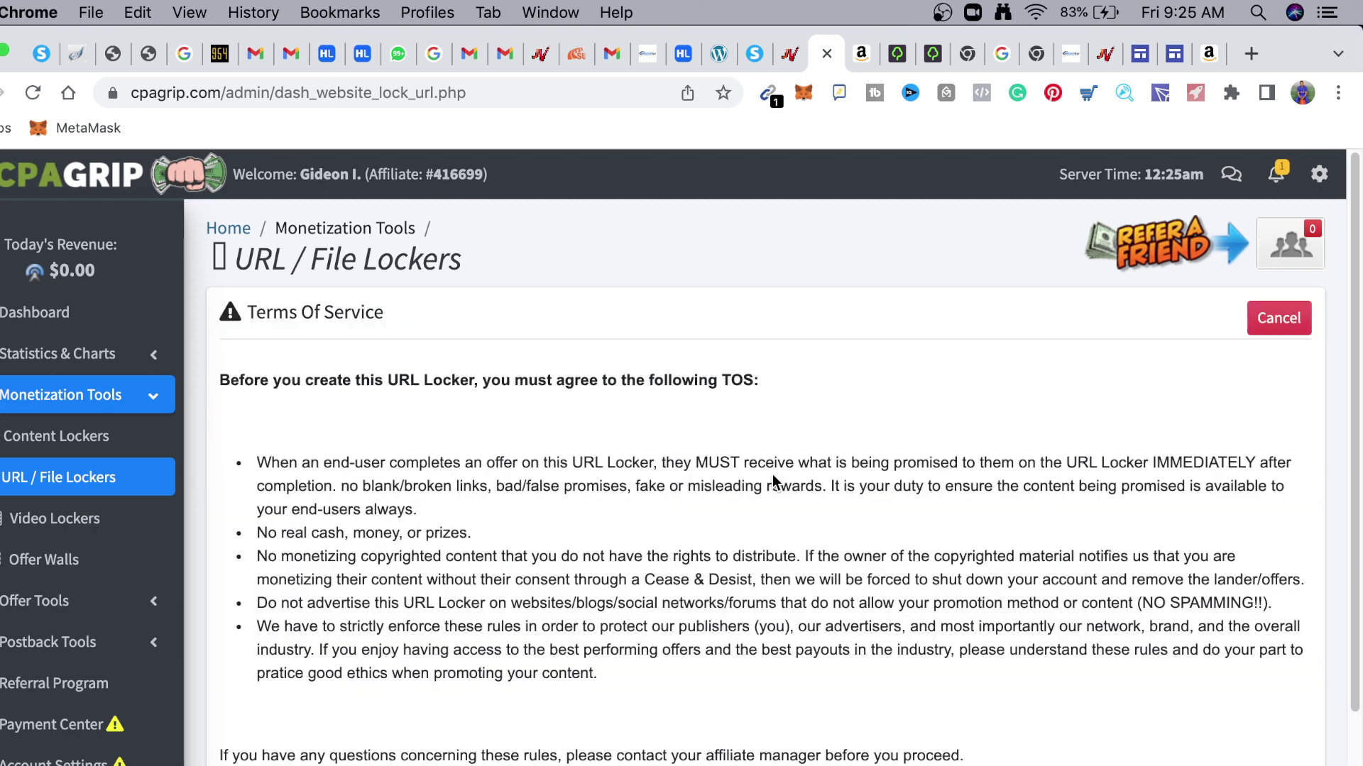
scroll(295, 518, "down", 3)
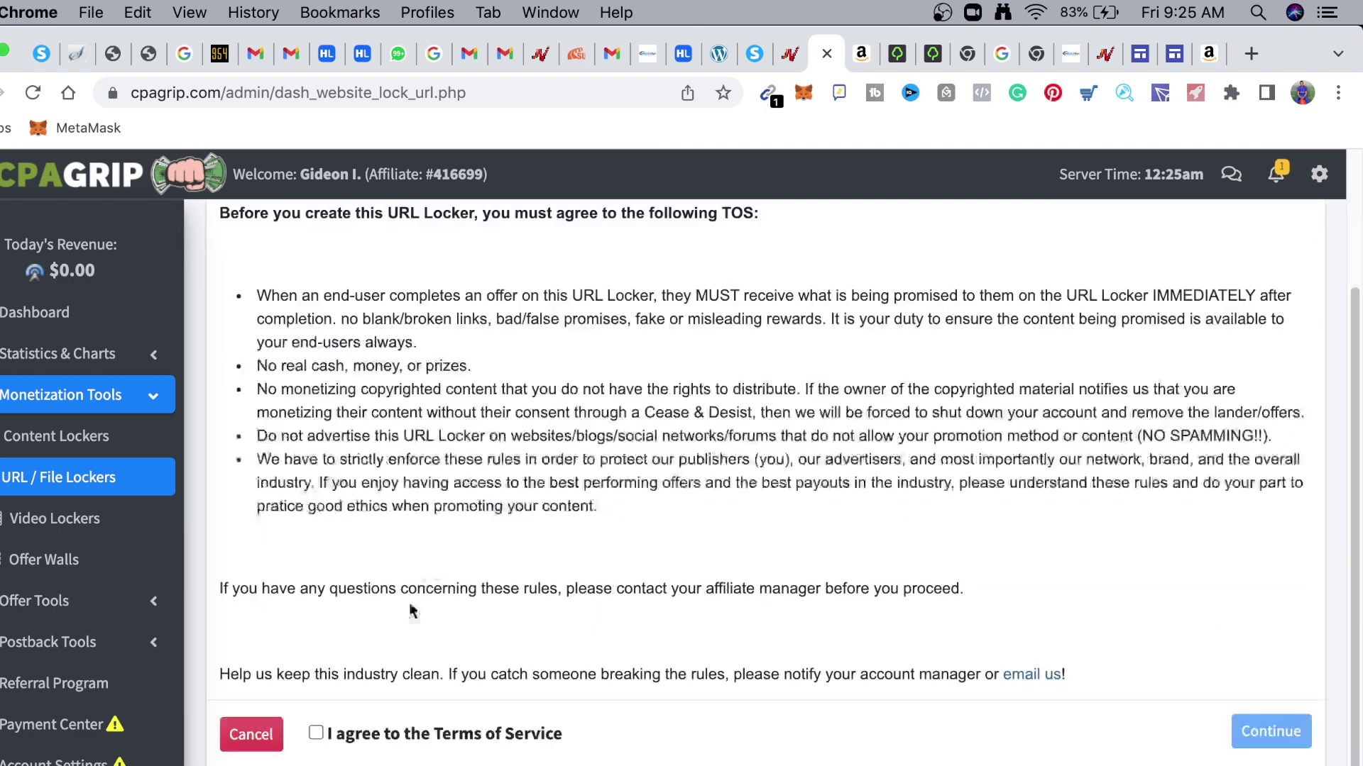
left_click(318, 735)
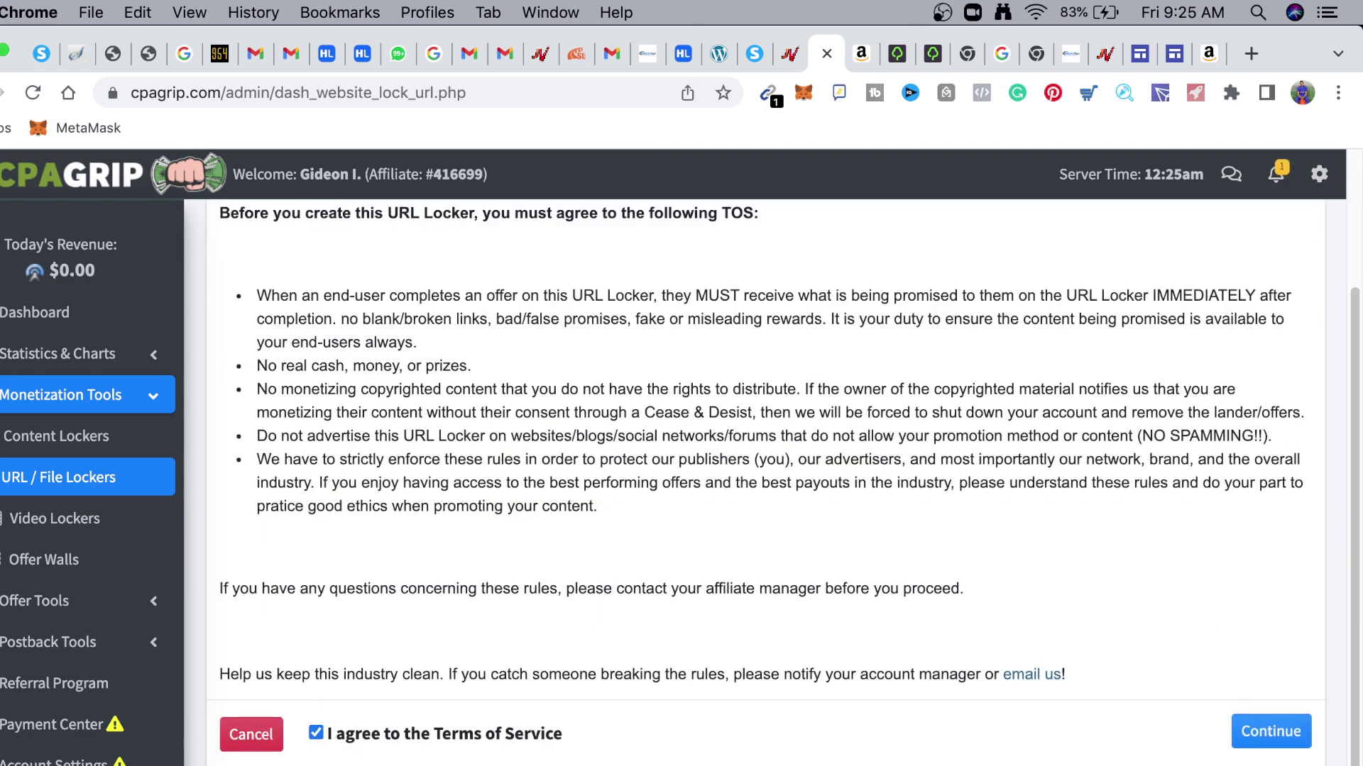
left_click(1270, 731)
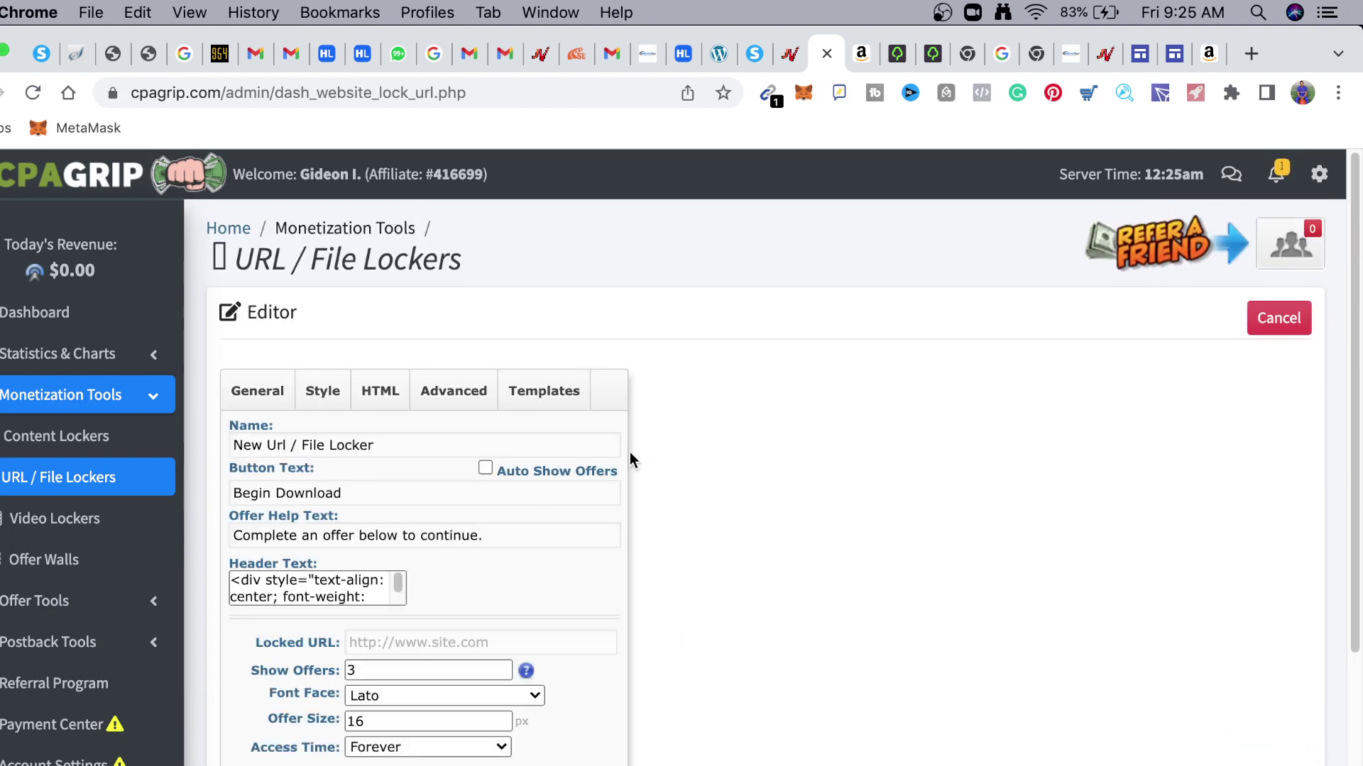
scroll(760, 535, "down", 1)
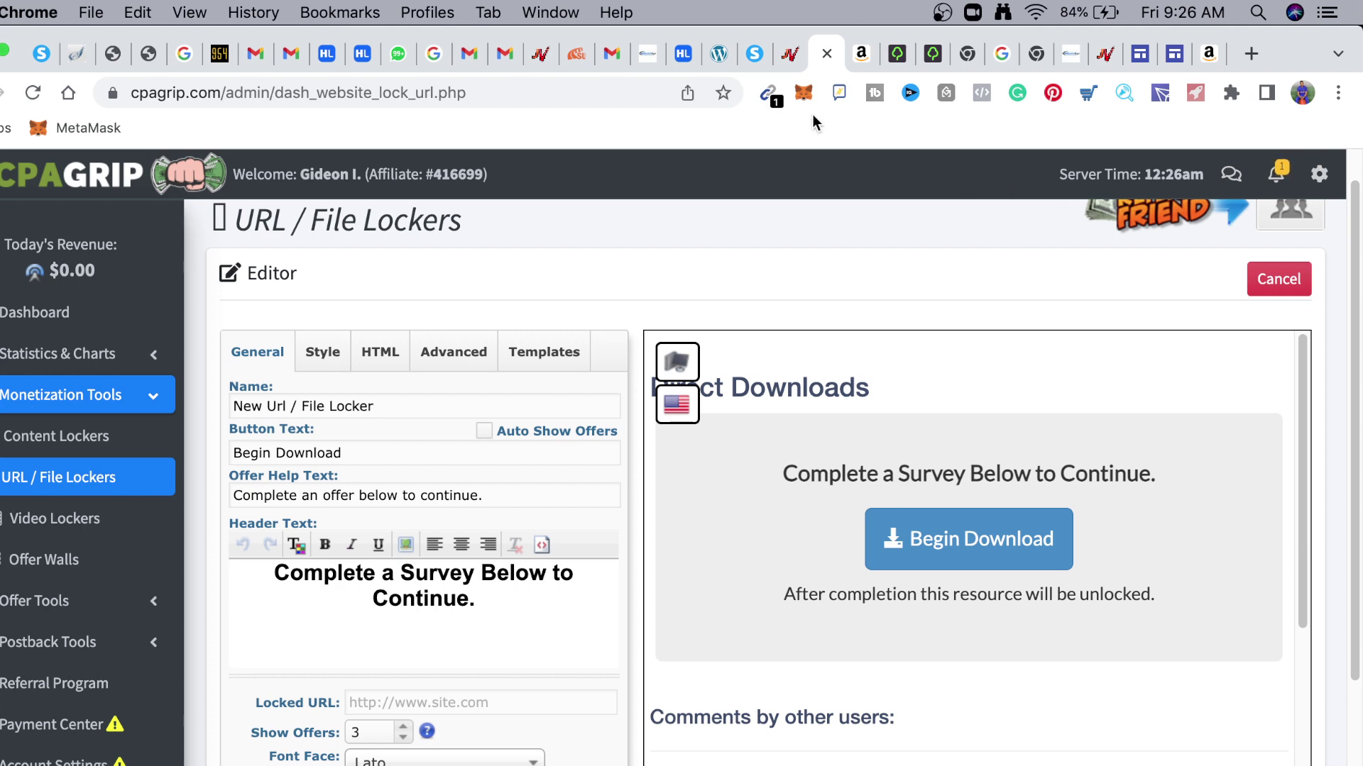
left_click(790, 55)
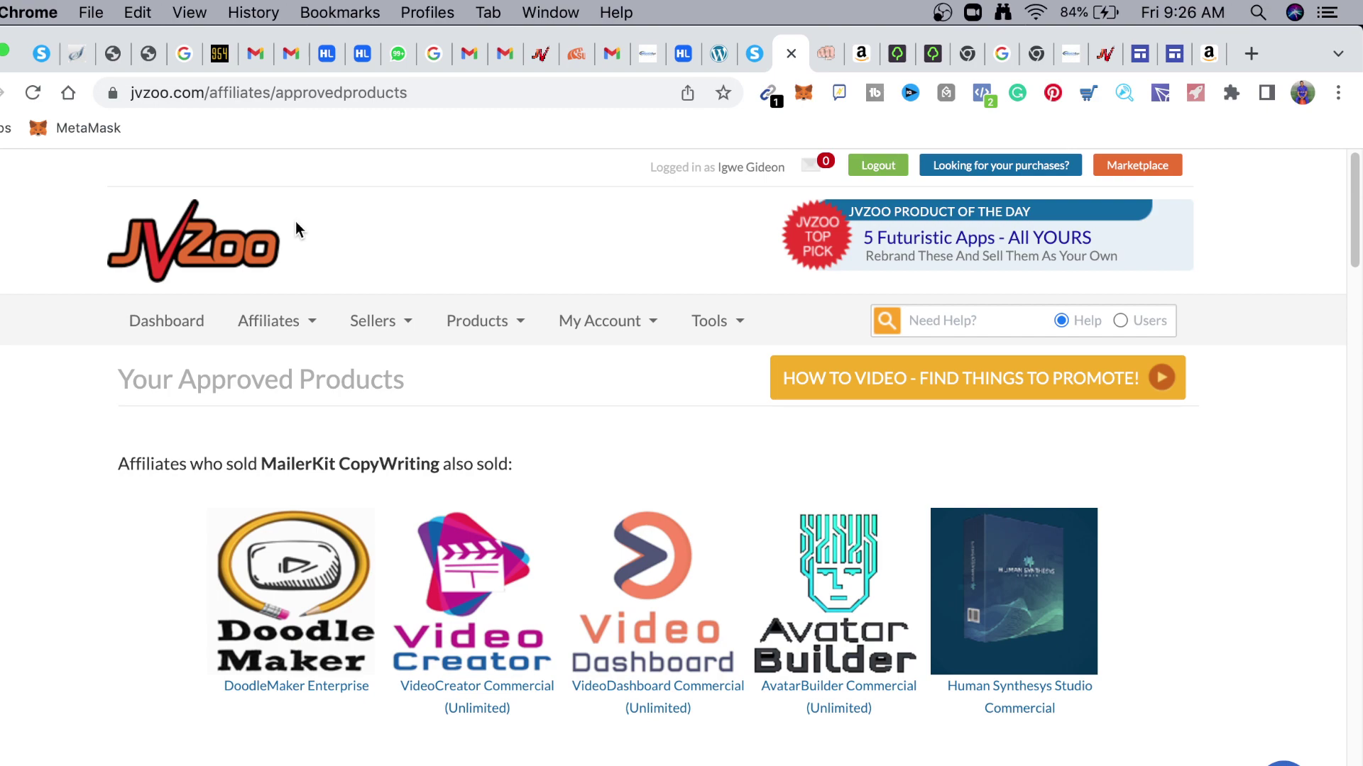
Open the DEALx End of the year MegaBundle affiliate page and move its tab right
scroll(398, 457, "down", 5)
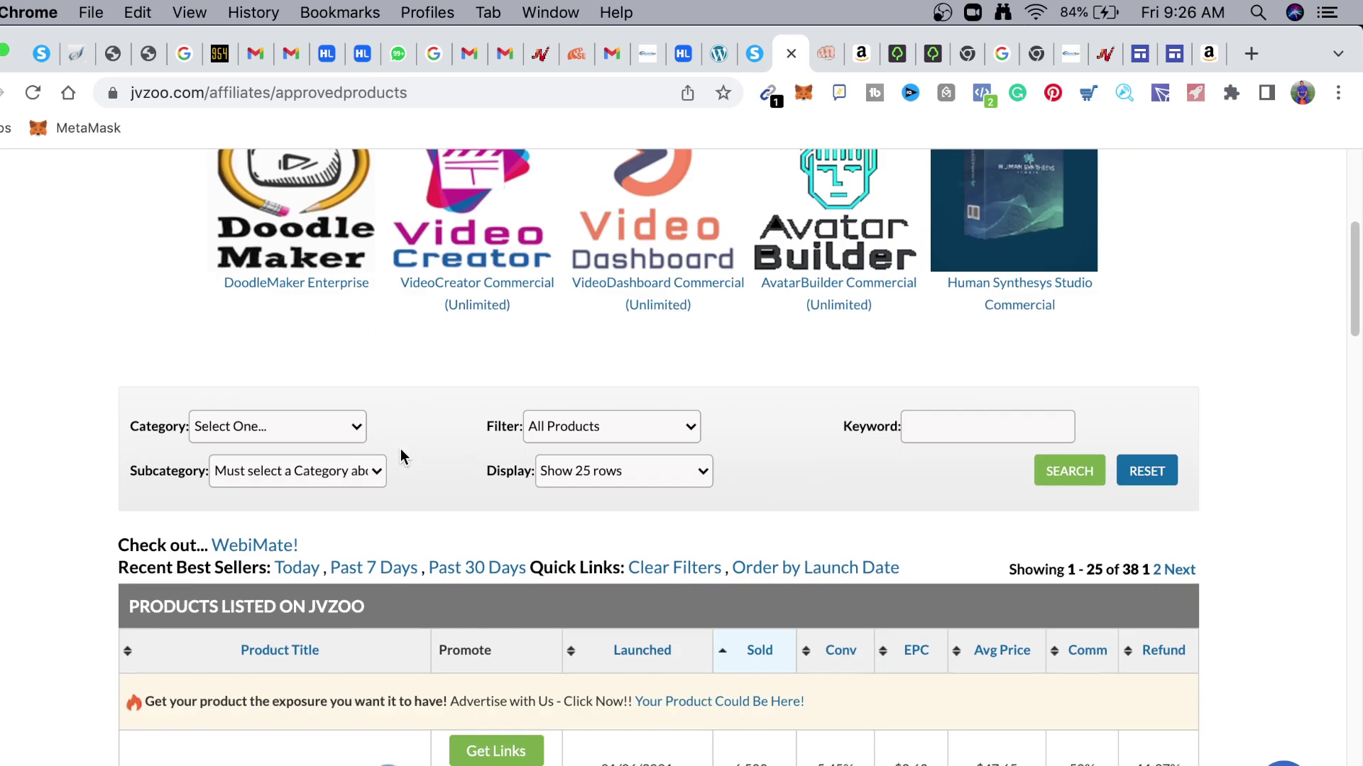
scroll(407, 450, "down", 2)
scroll(425, 452, "up", 7)
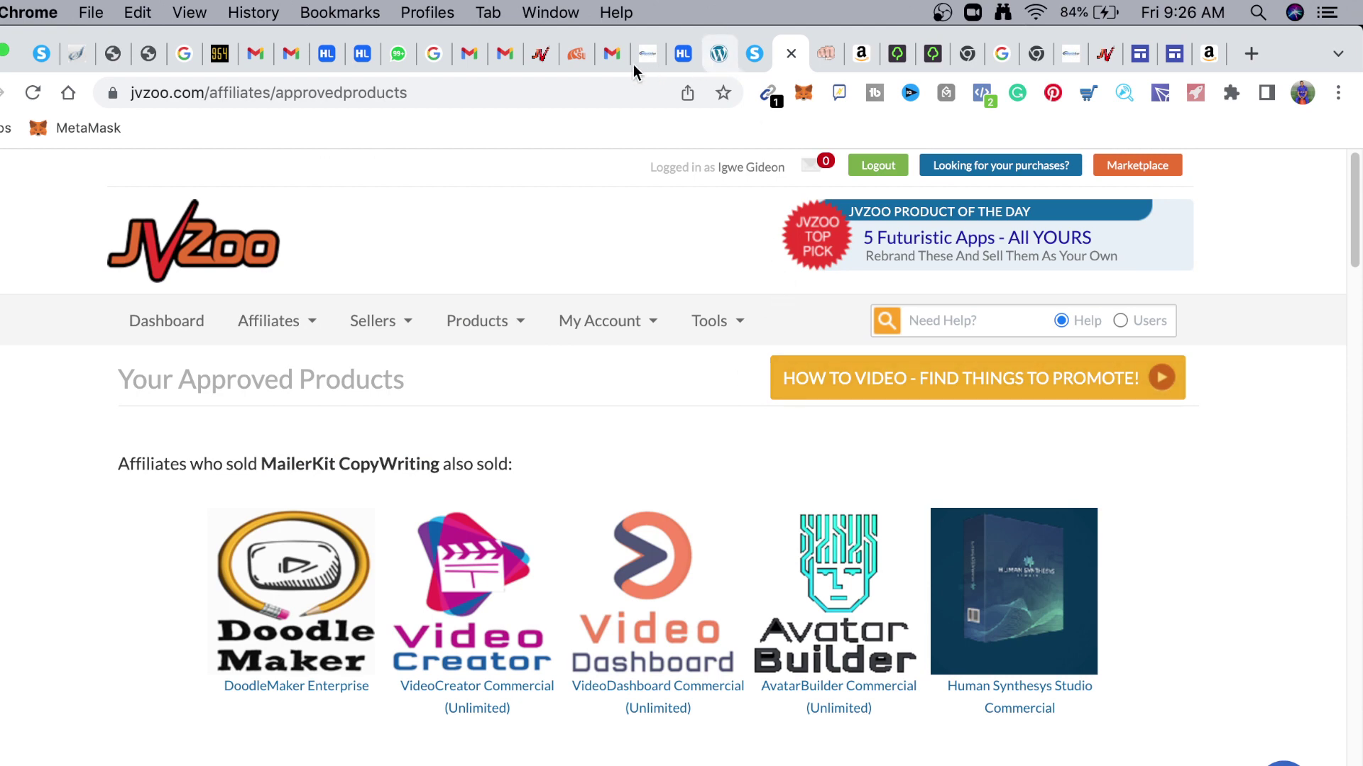
left_click(540, 57)
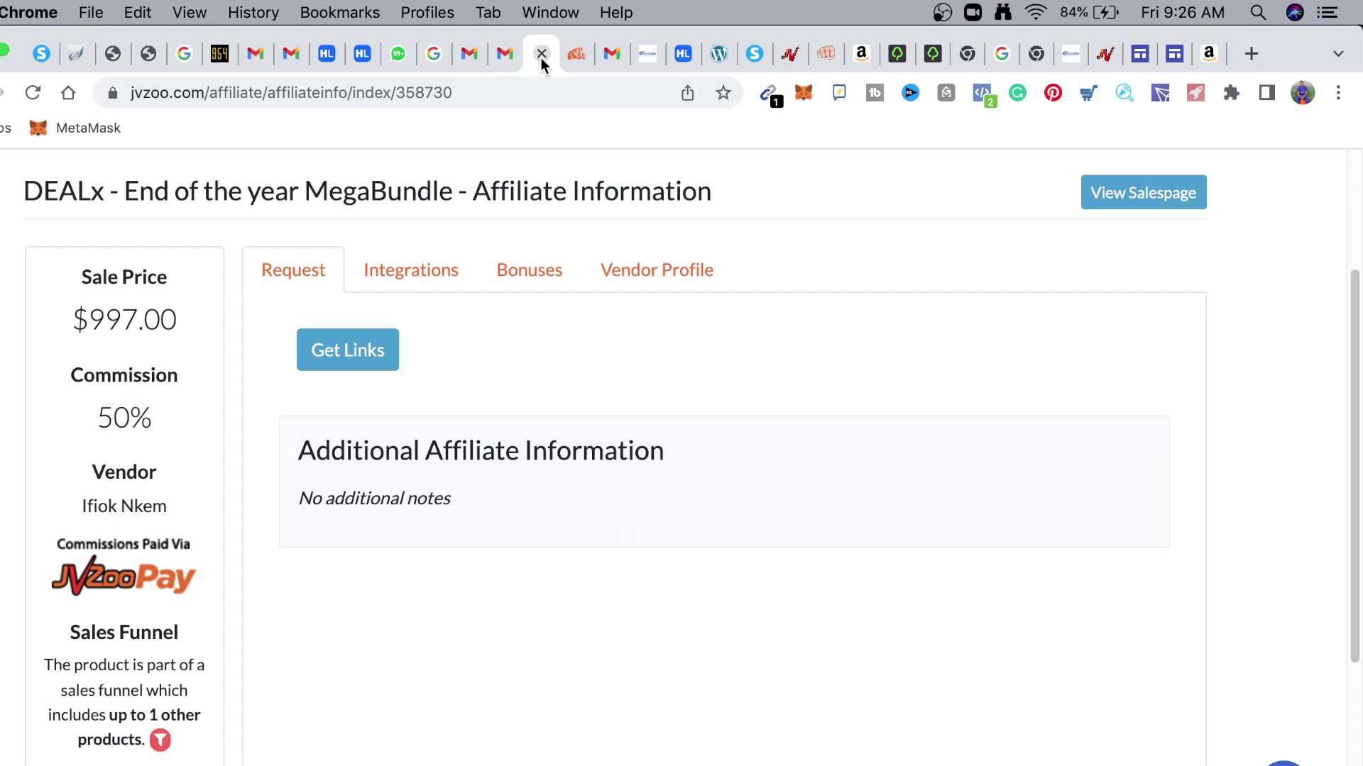
left_click_drag(550, 58, 657, 58)
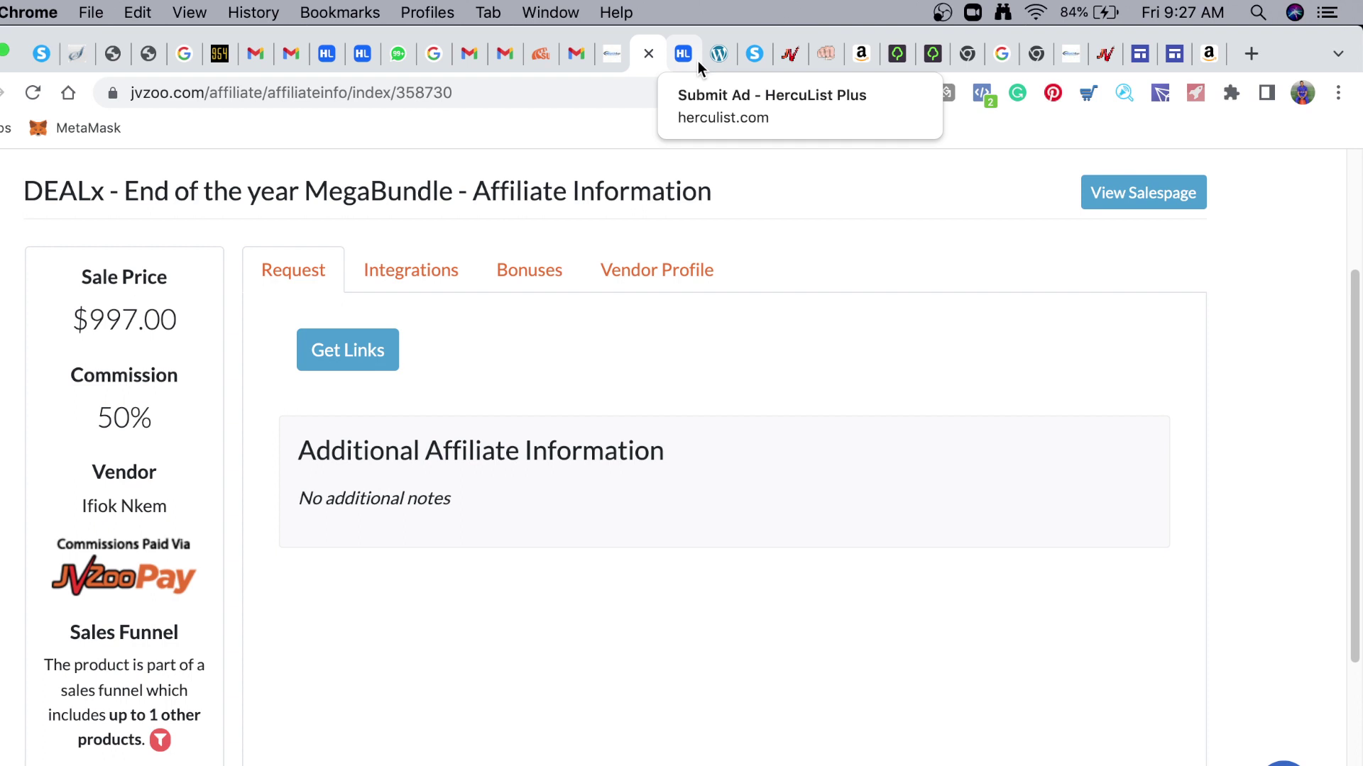
Apply the Human Verification locker template, then return to the locker's General settings
left_click(833, 53)
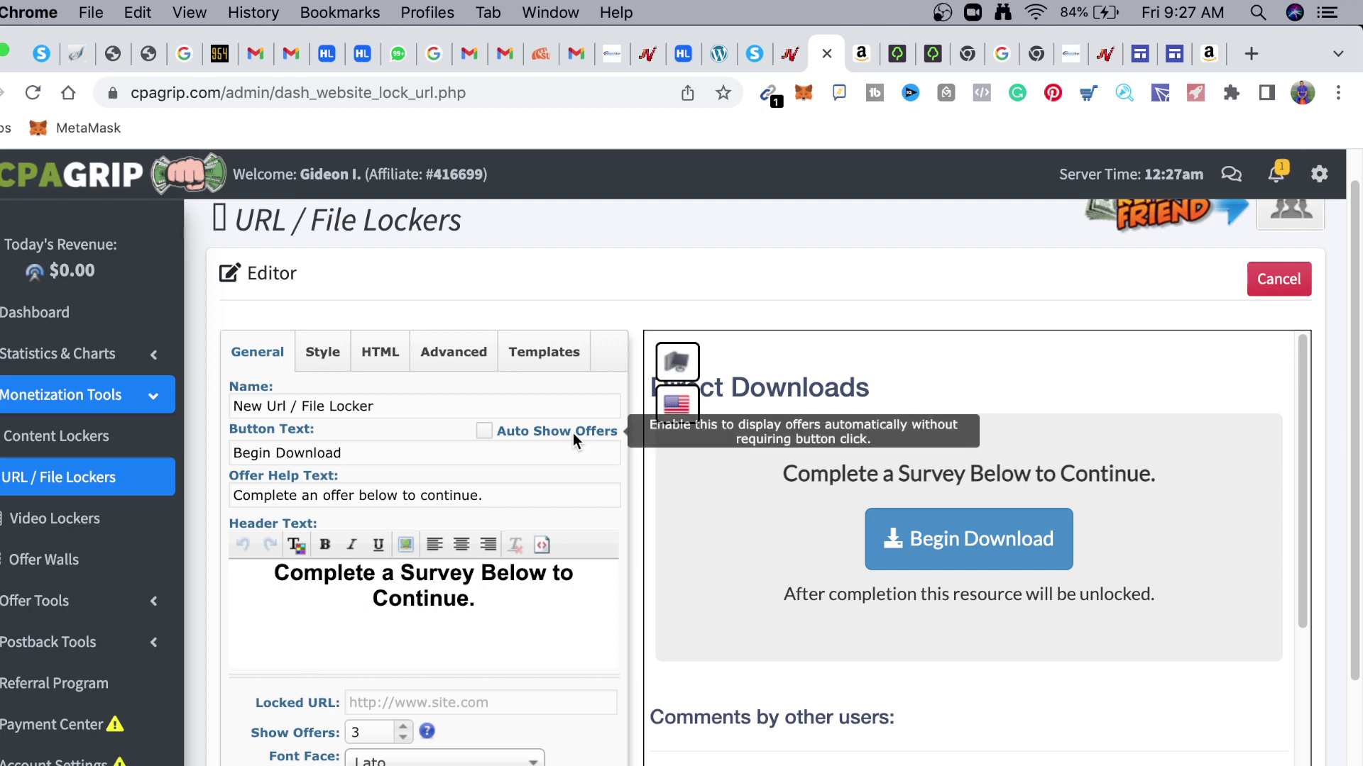
left_click(576, 360)
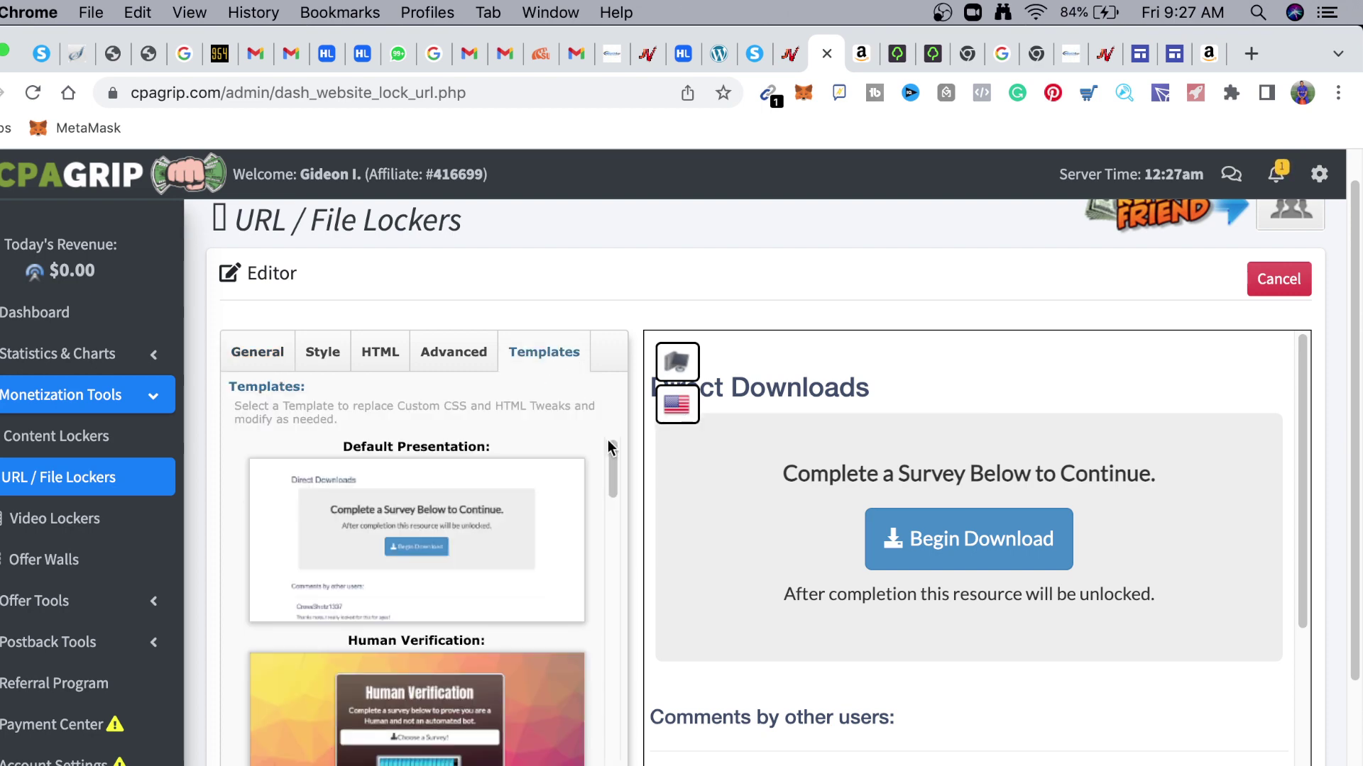
scroll(624, 533, "down", 5)
scroll(584, 547, "down", 15)
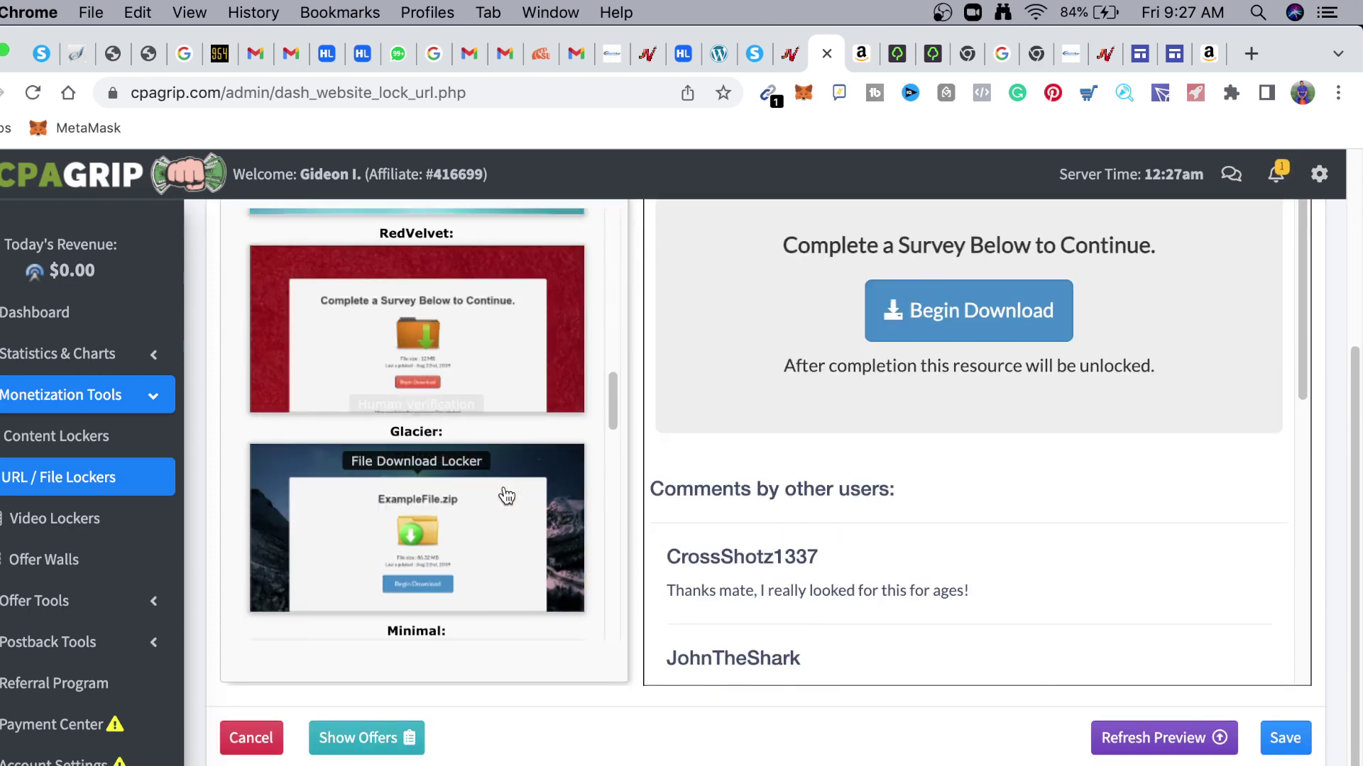
scroll(506, 498, "down", 3)
scroll(487, 471, "up", 15)
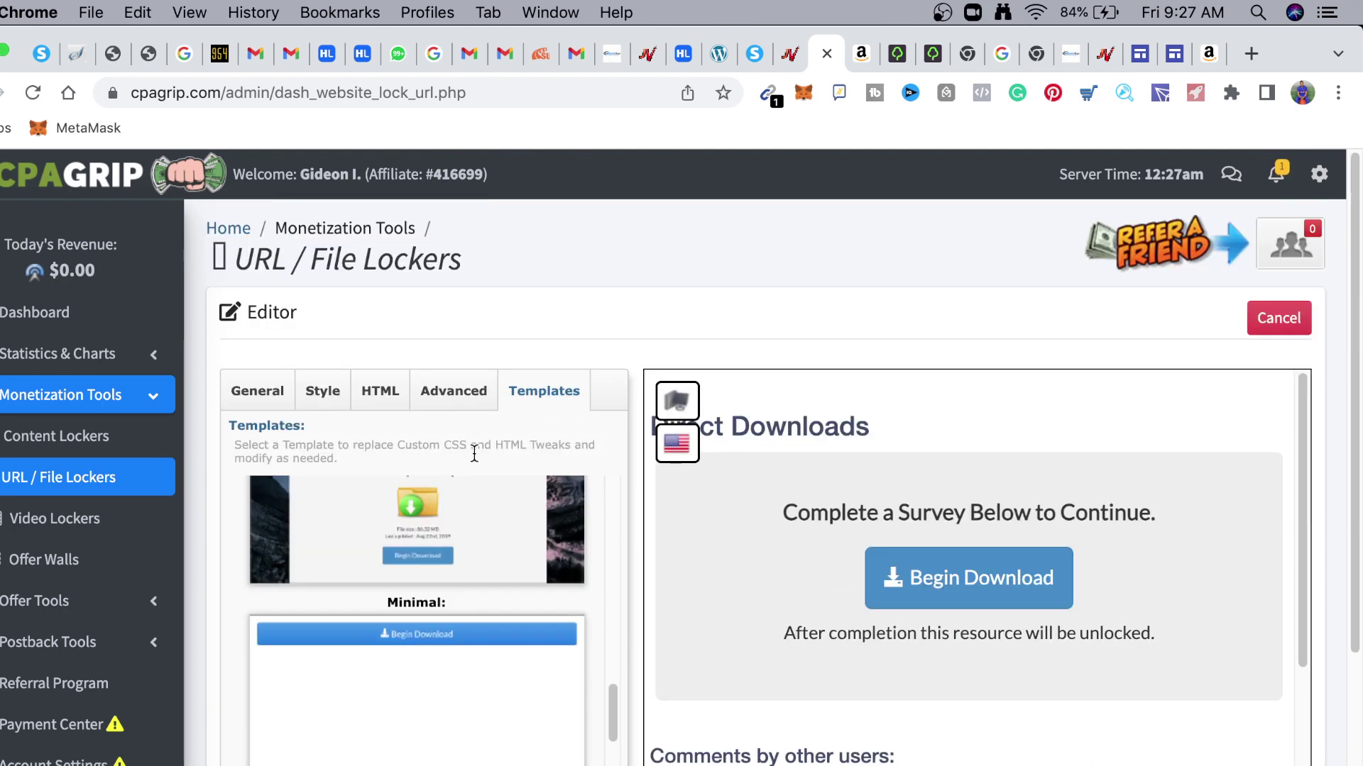
scroll(455, 598, "up", 5)
scroll(512, 630, "down", 1)
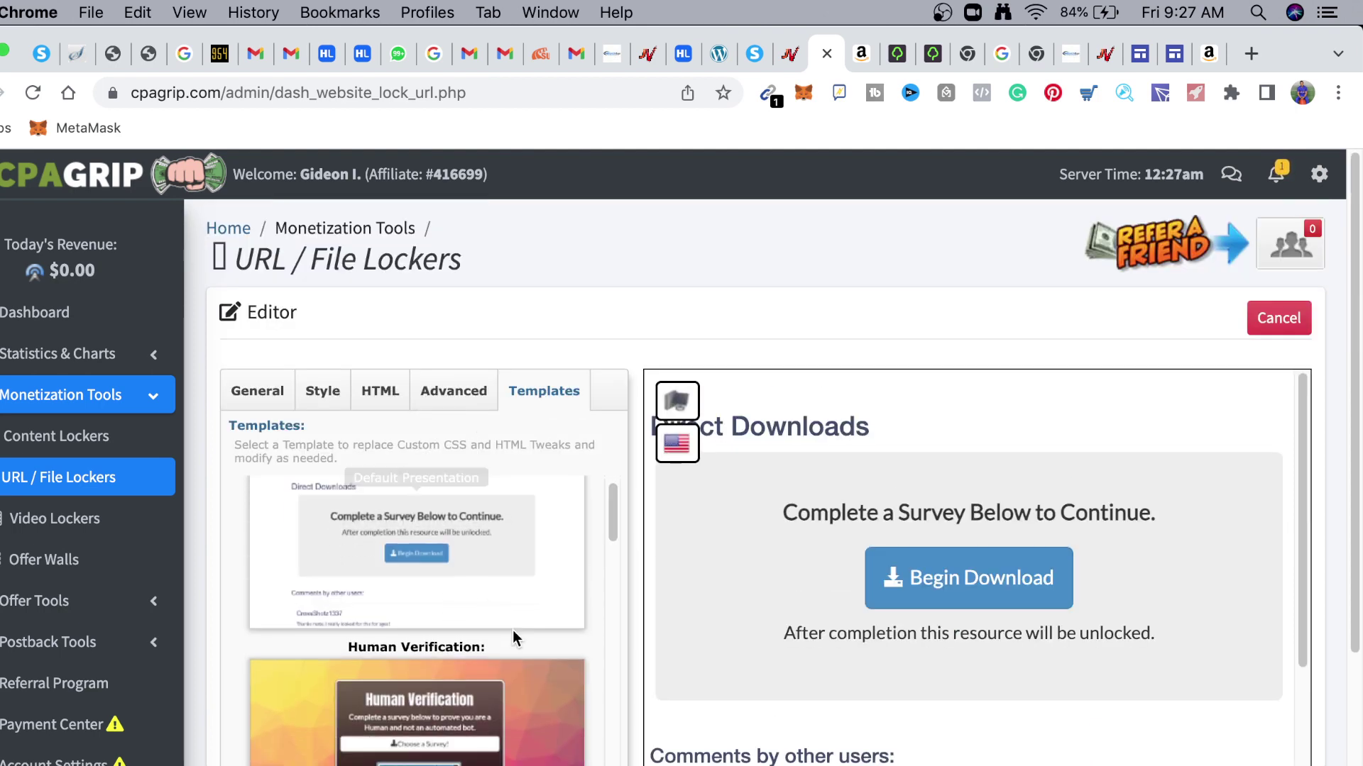
scroll(611, 546, "down", 1)
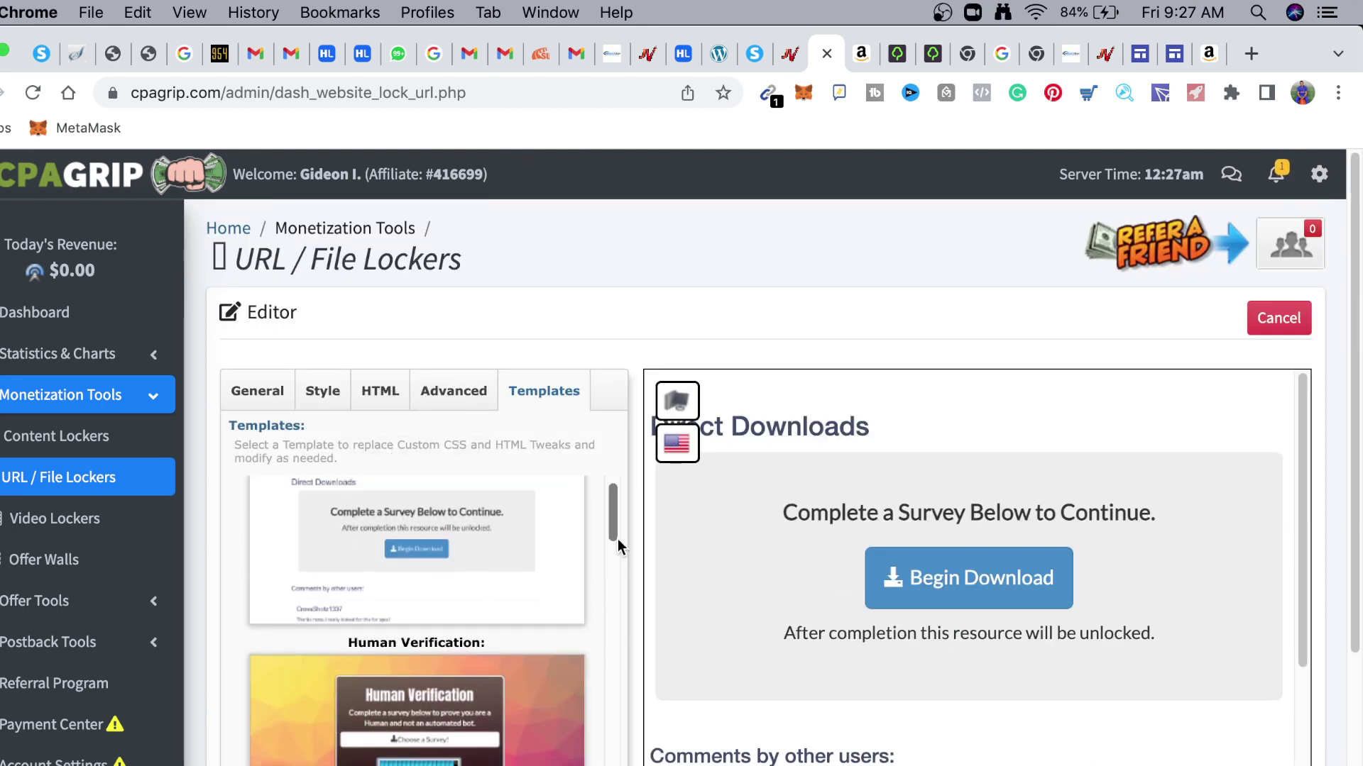
scroll(631, 425, "down", 1)
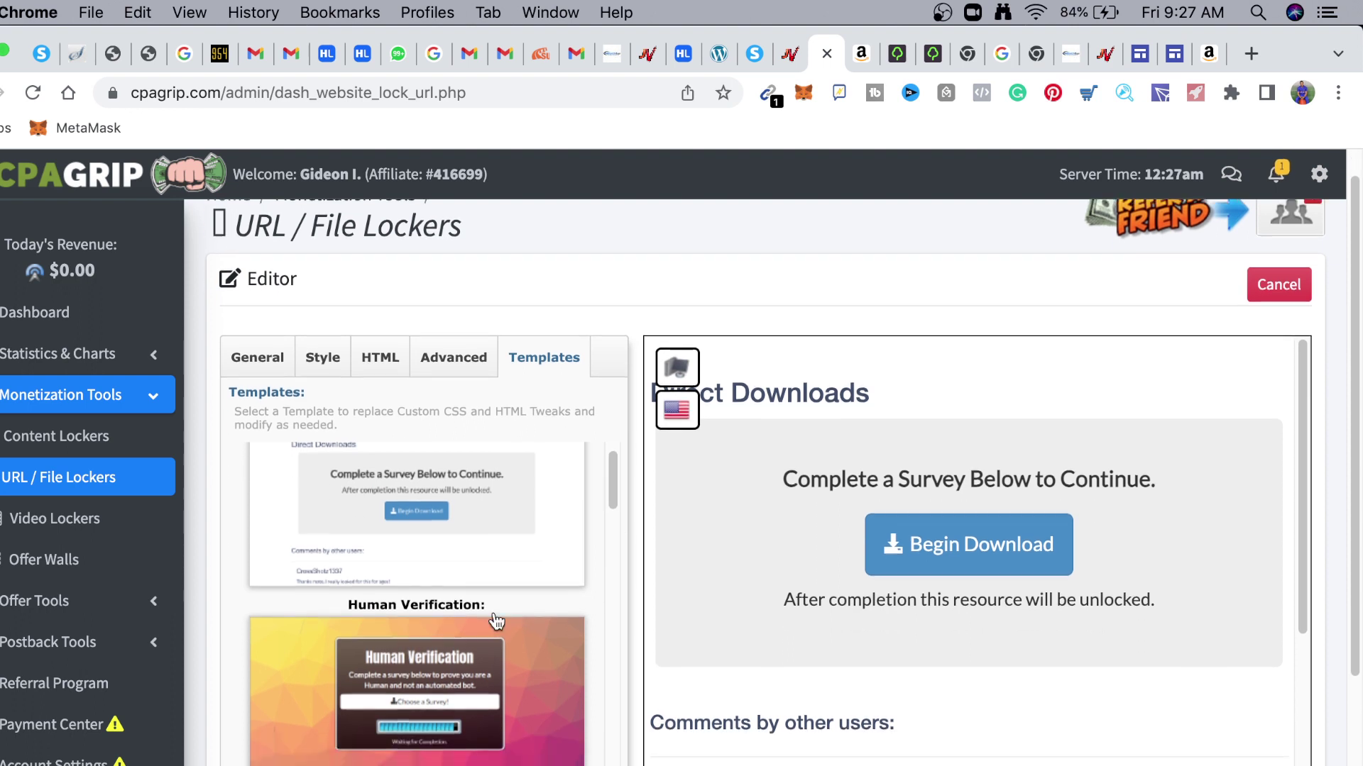
left_click(421, 706)
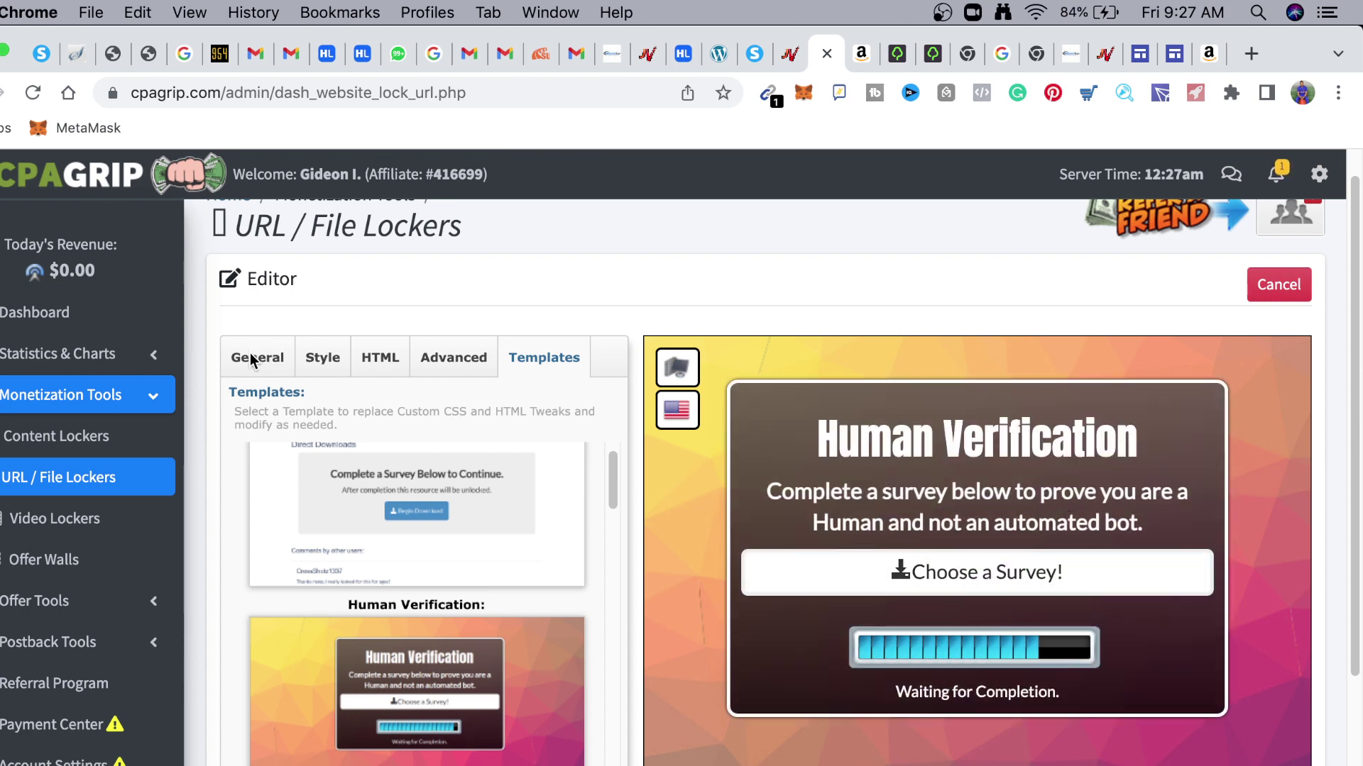
left_click(253, 362)
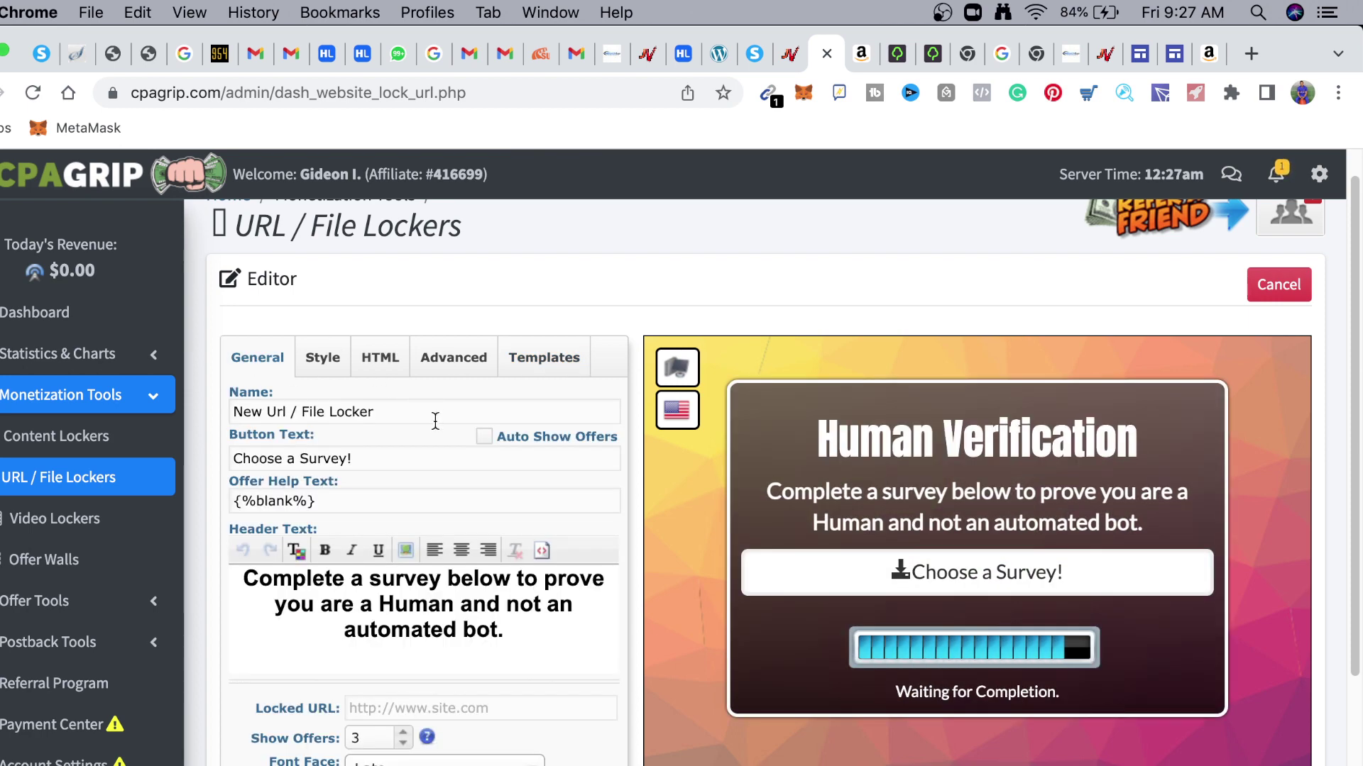
Name the locker 'CPA Offers' using the saved autofill entry
left_click_drag(432, 418, 157, 415)
type("CPA Offers")
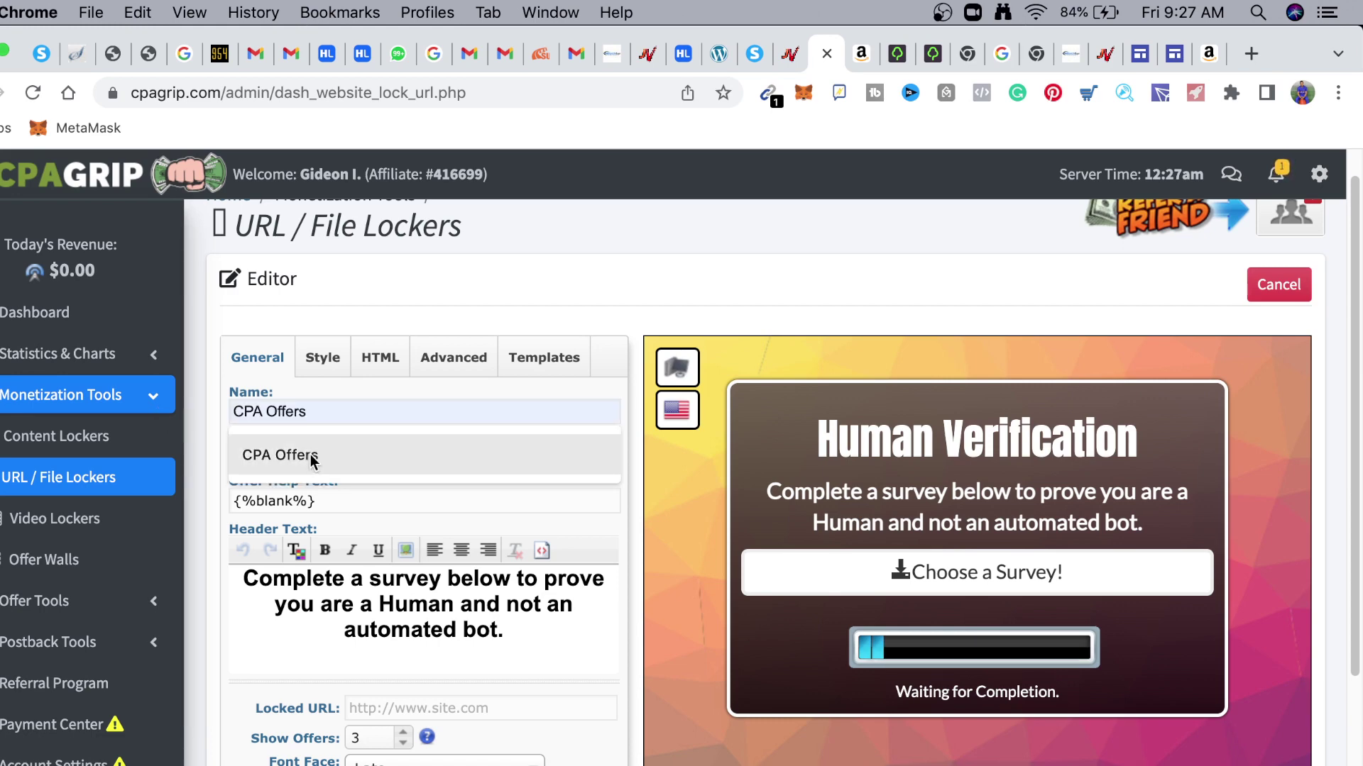
left_click(318, 456)
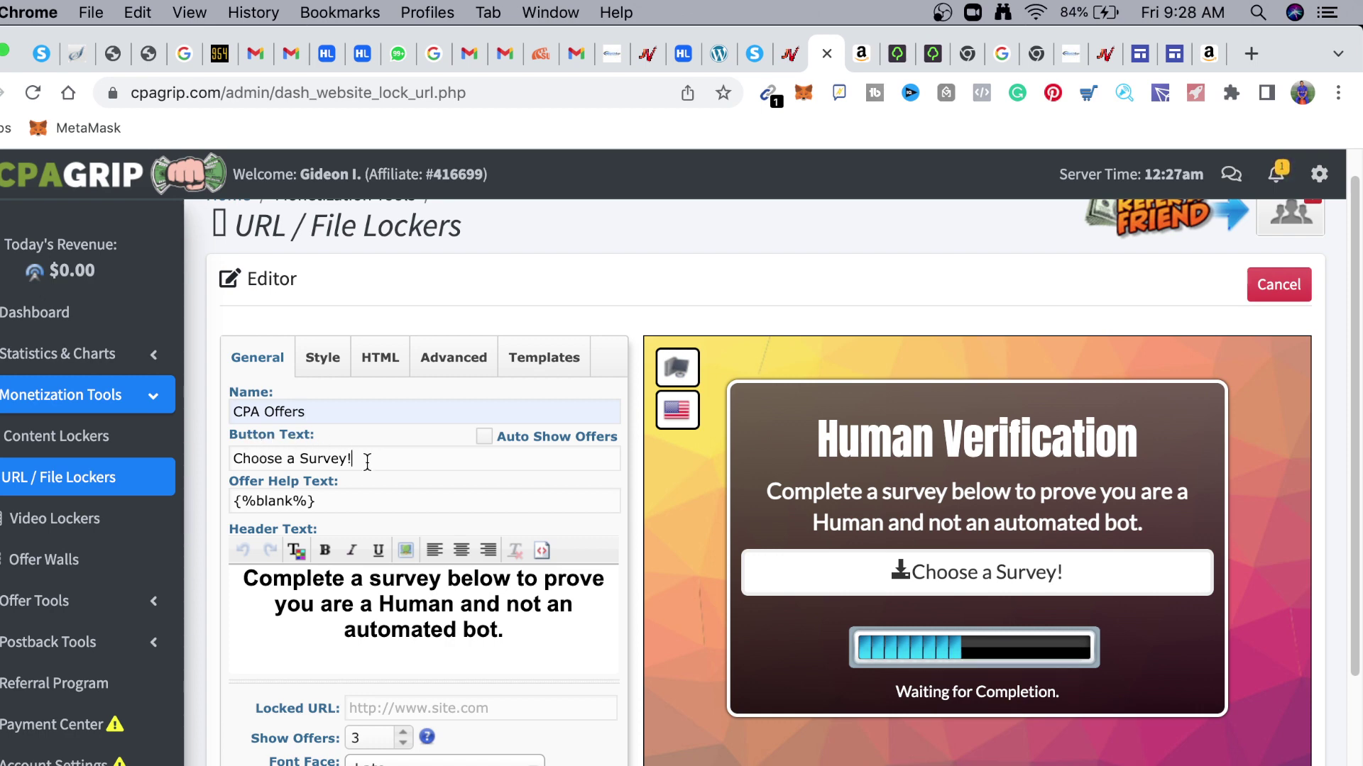
Replace the button text 'Choose a Survey!' with 'Apply Here For Work From Home Opportunities'
left_click_drag(367, 462, 203, 460)
key("BackSpace")
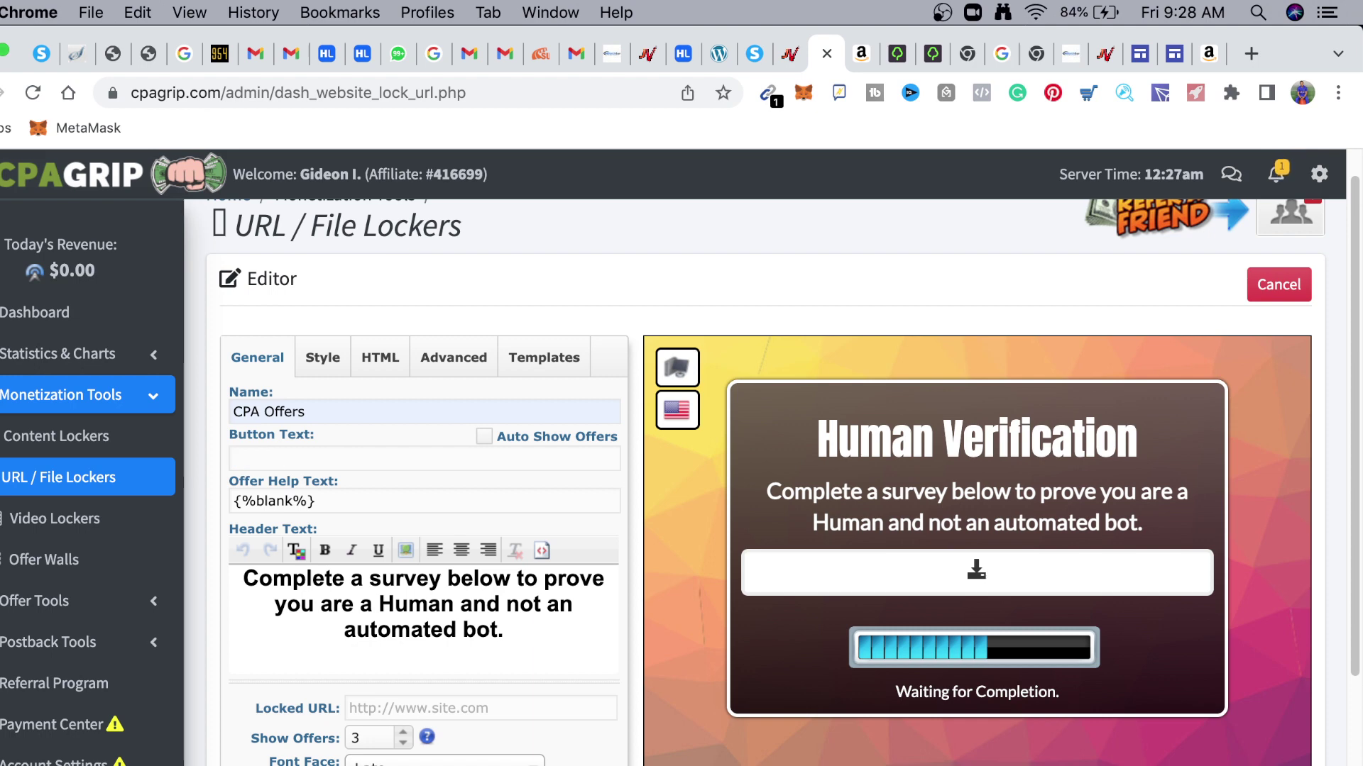
left_click(417, 460)
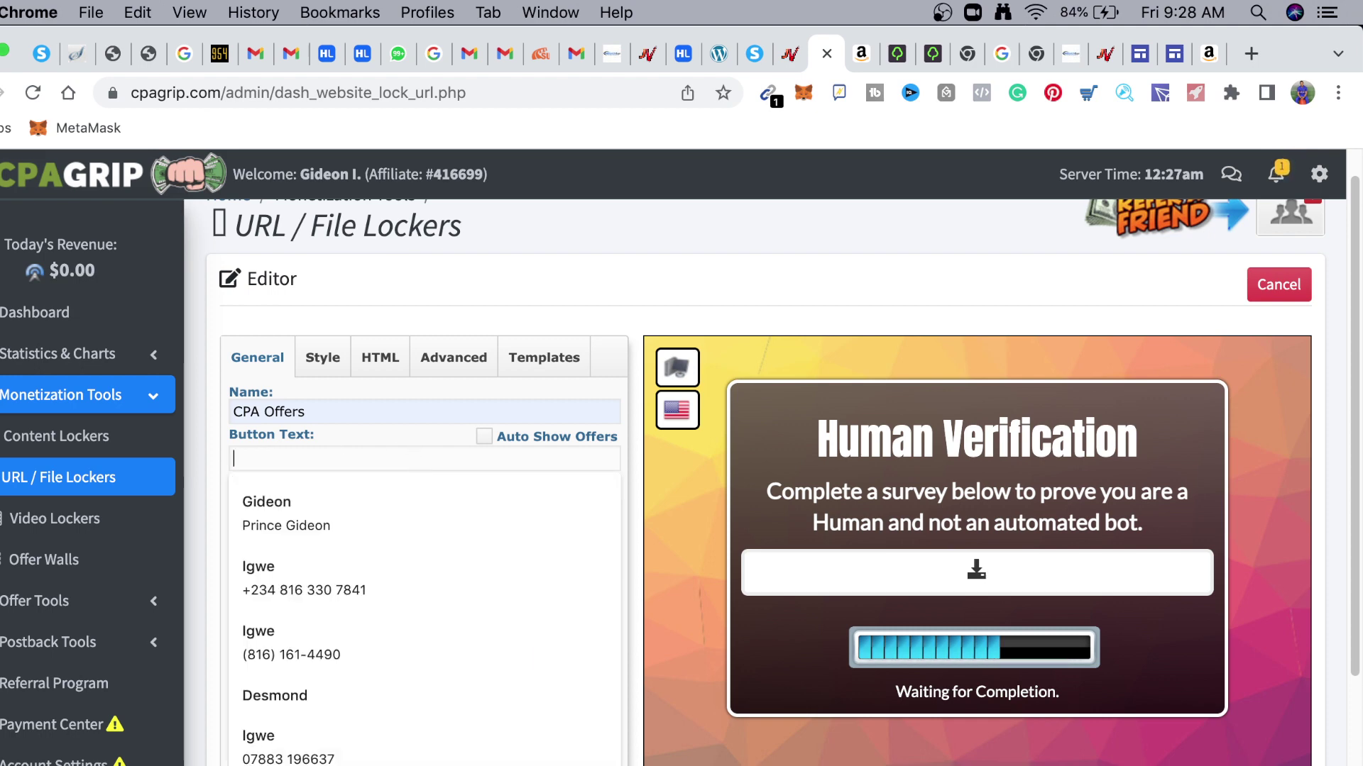
type("ap")
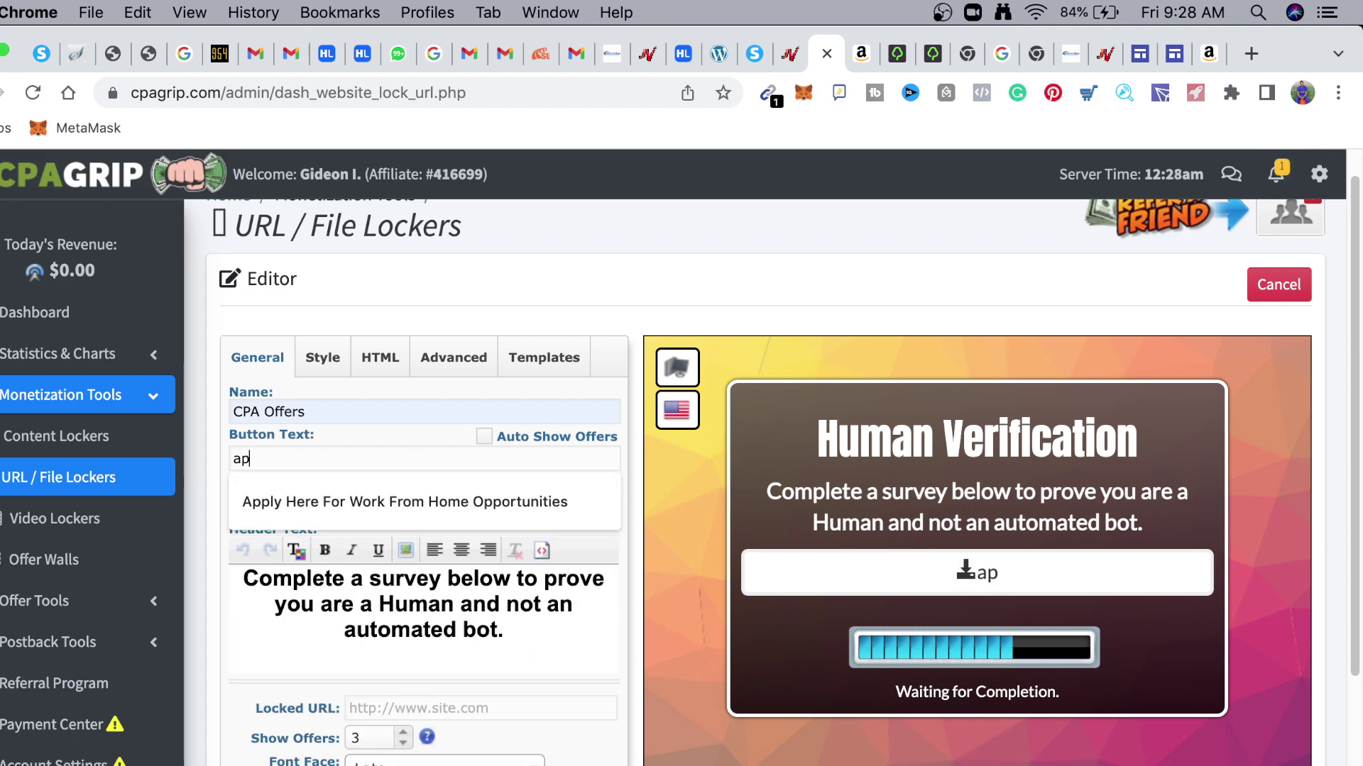
right_click(419, 487)
left_click(362, 500)
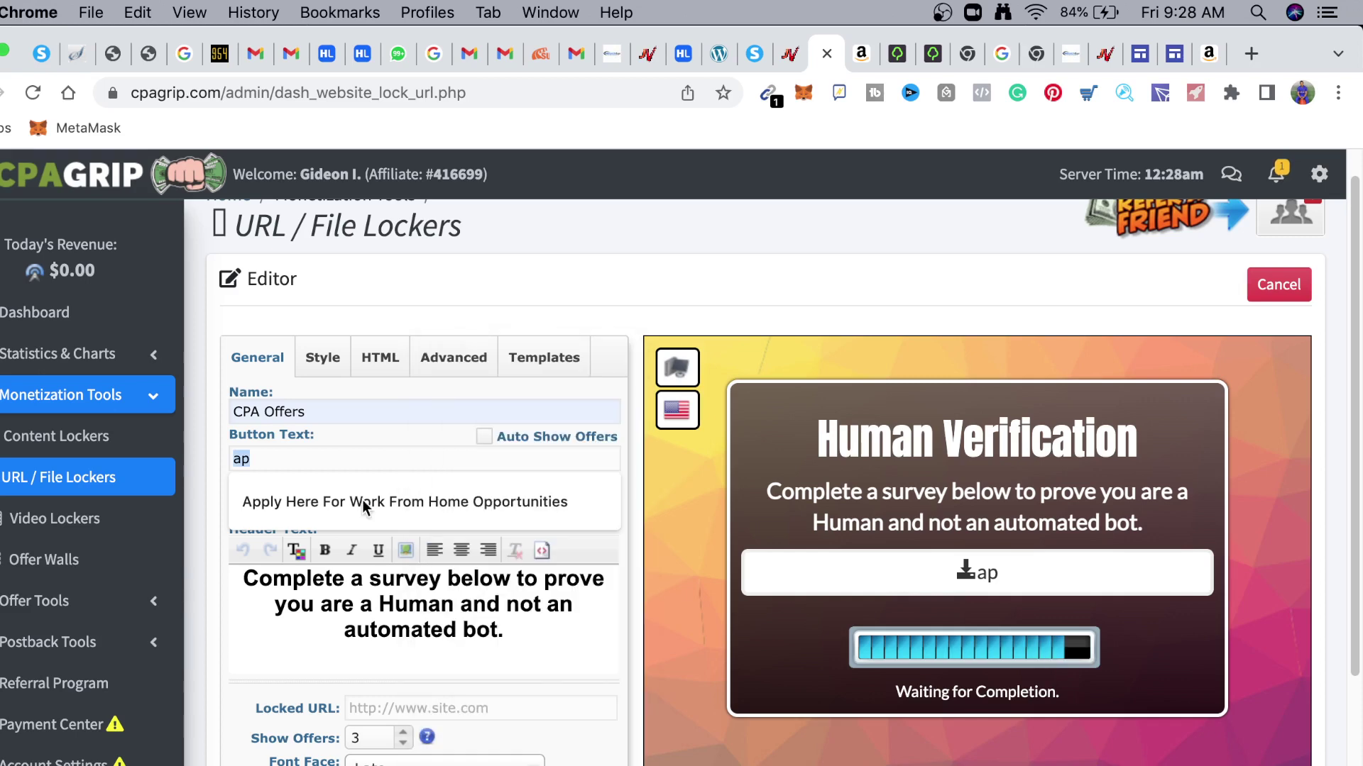
left_click(362, 499)
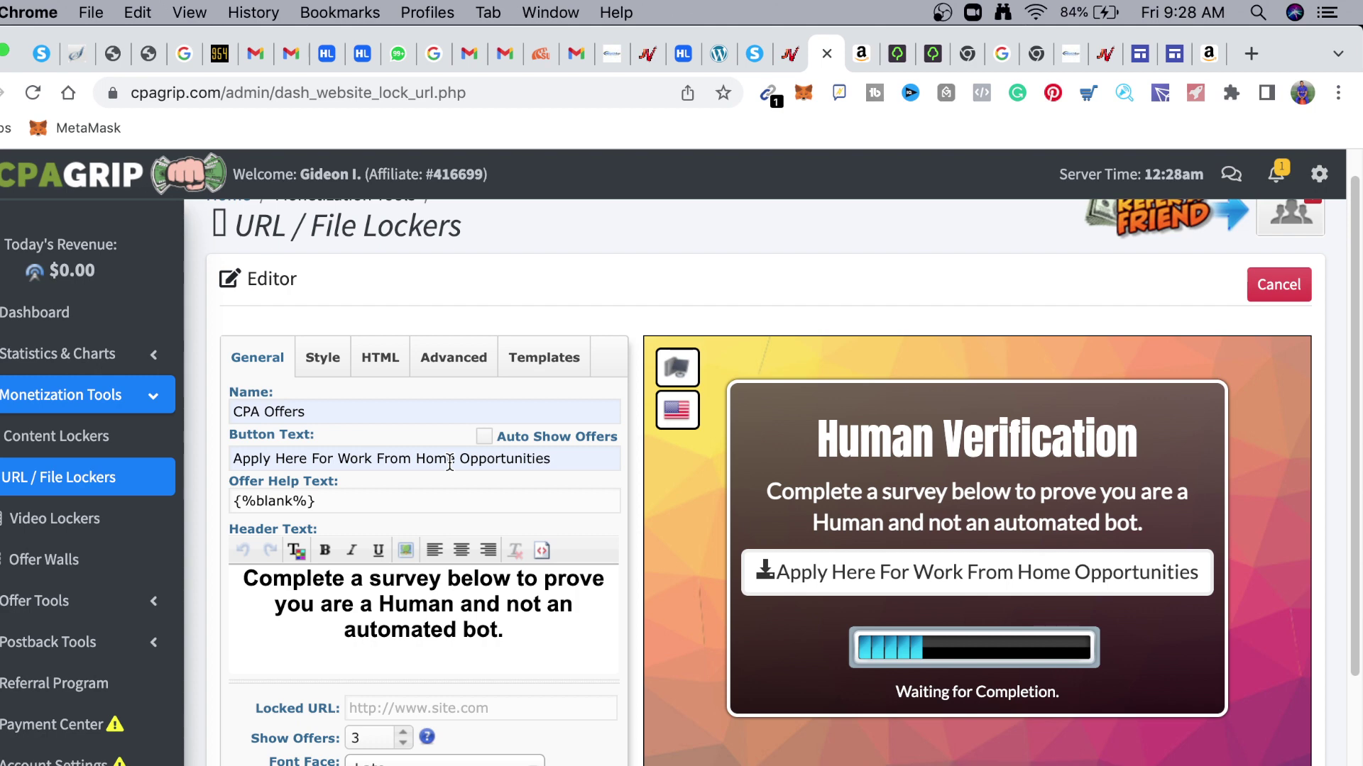
scroll(449, 463, "down", 1)
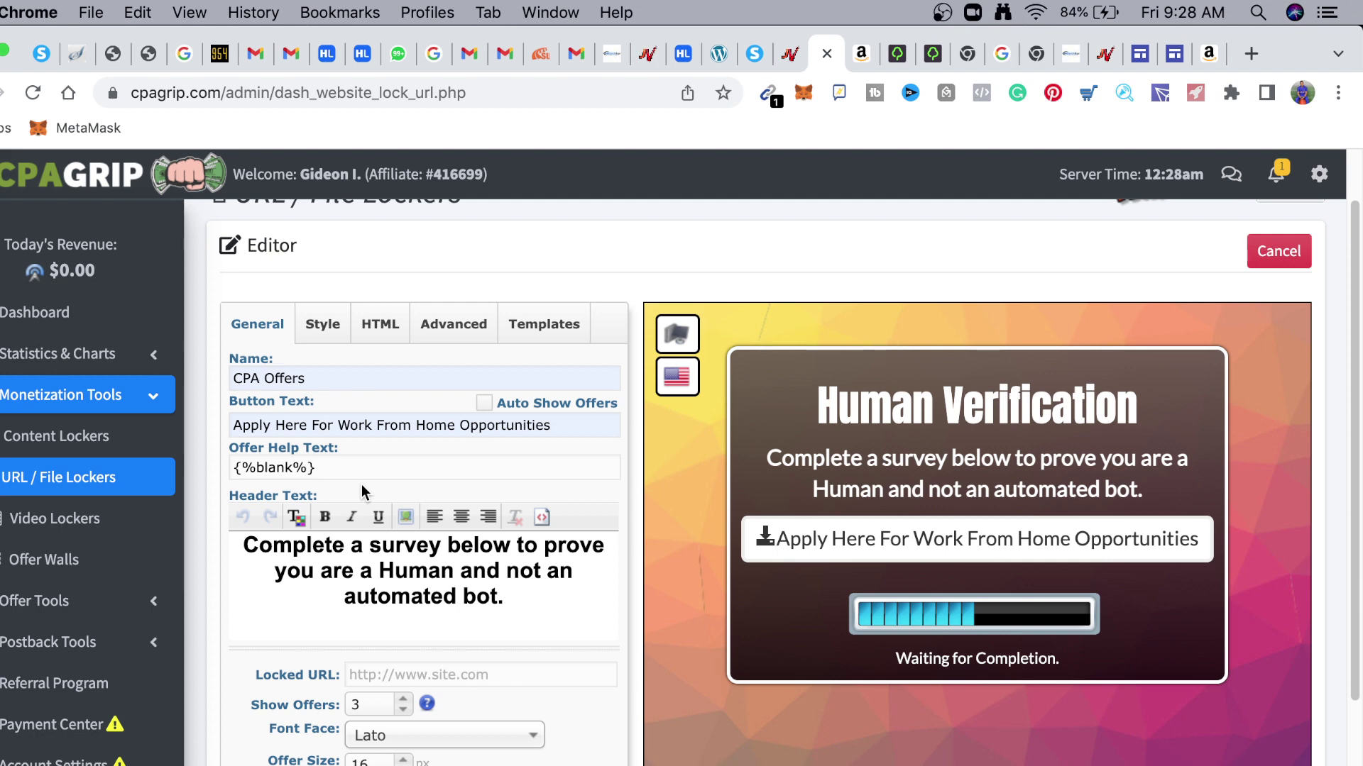
Keep the Lato font, show 1 offer and set access time to Forever
scroll(361, 484, "down", 3)
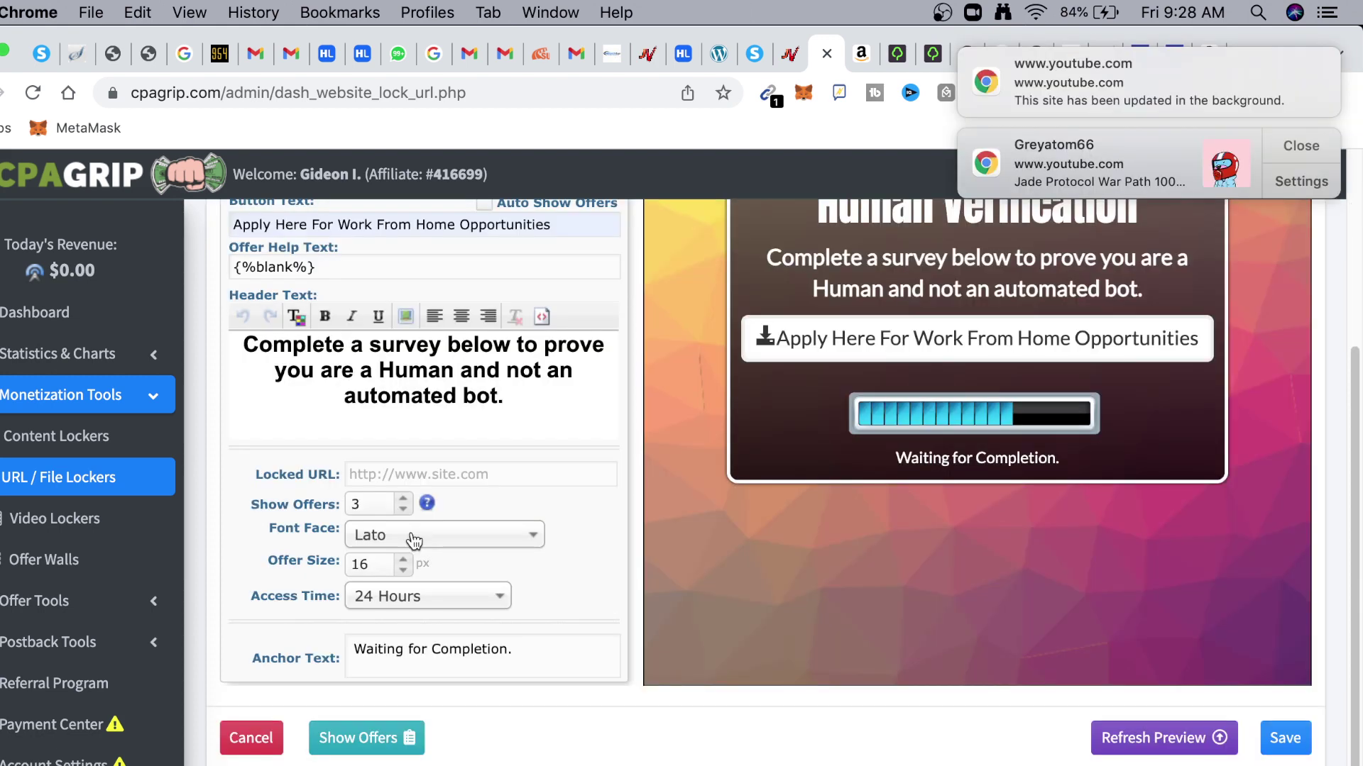
left_click(414, 539)
left_click(602, 514)
key("Down")
key("Down")
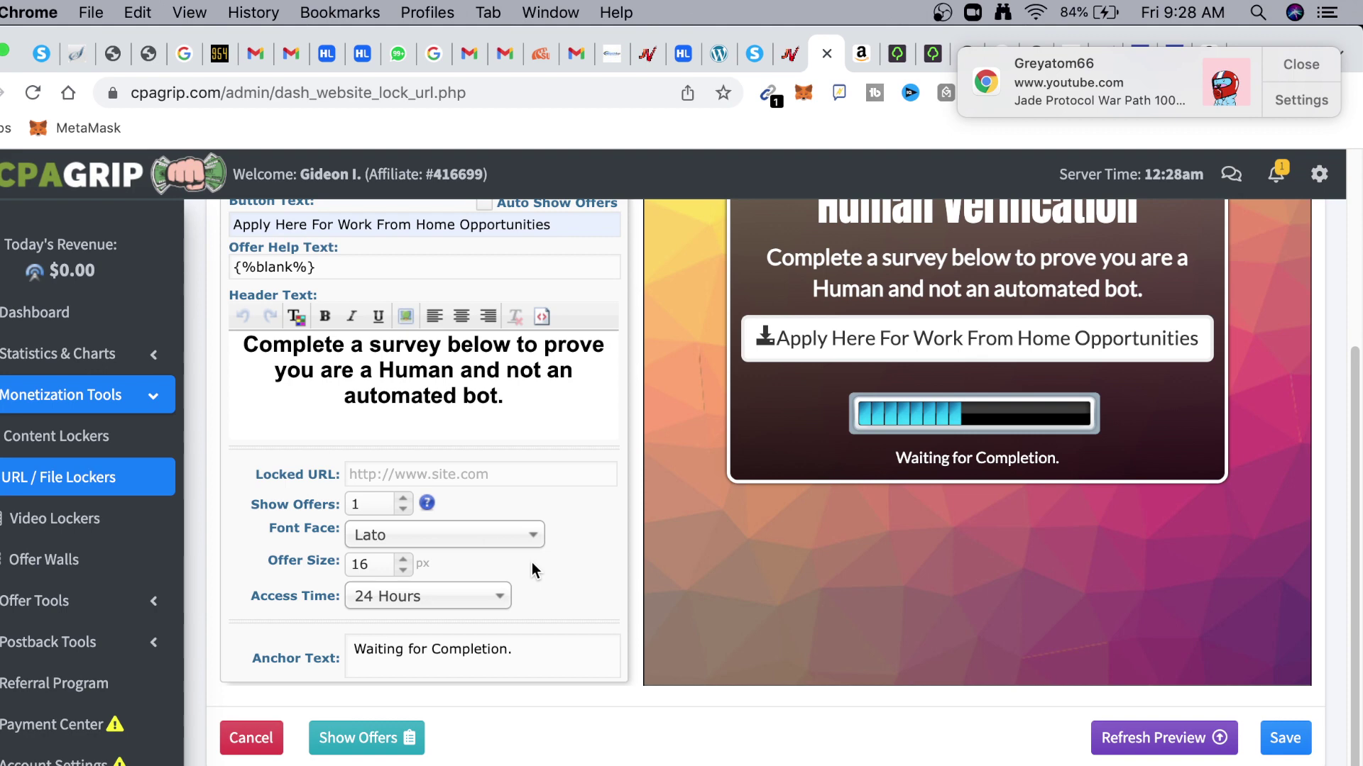
key("Down")
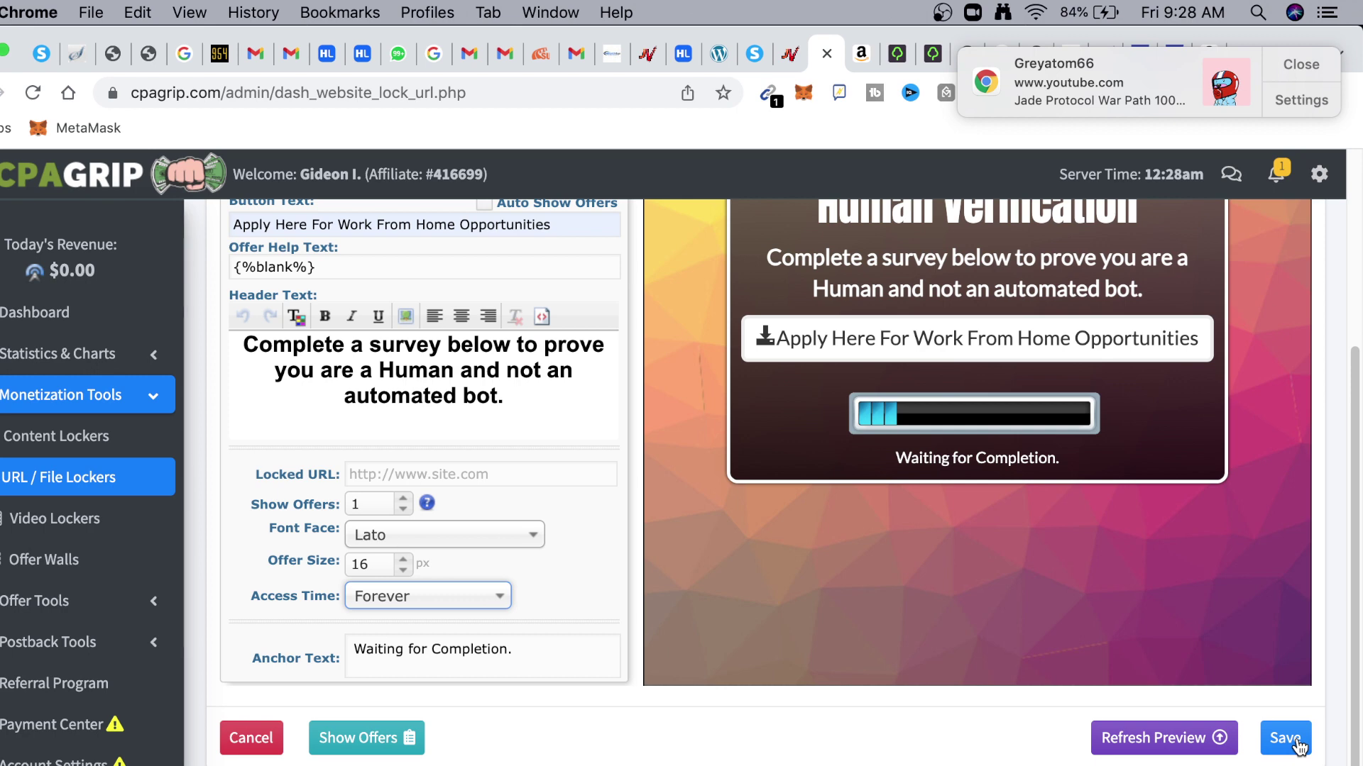
left_click(423, 483)
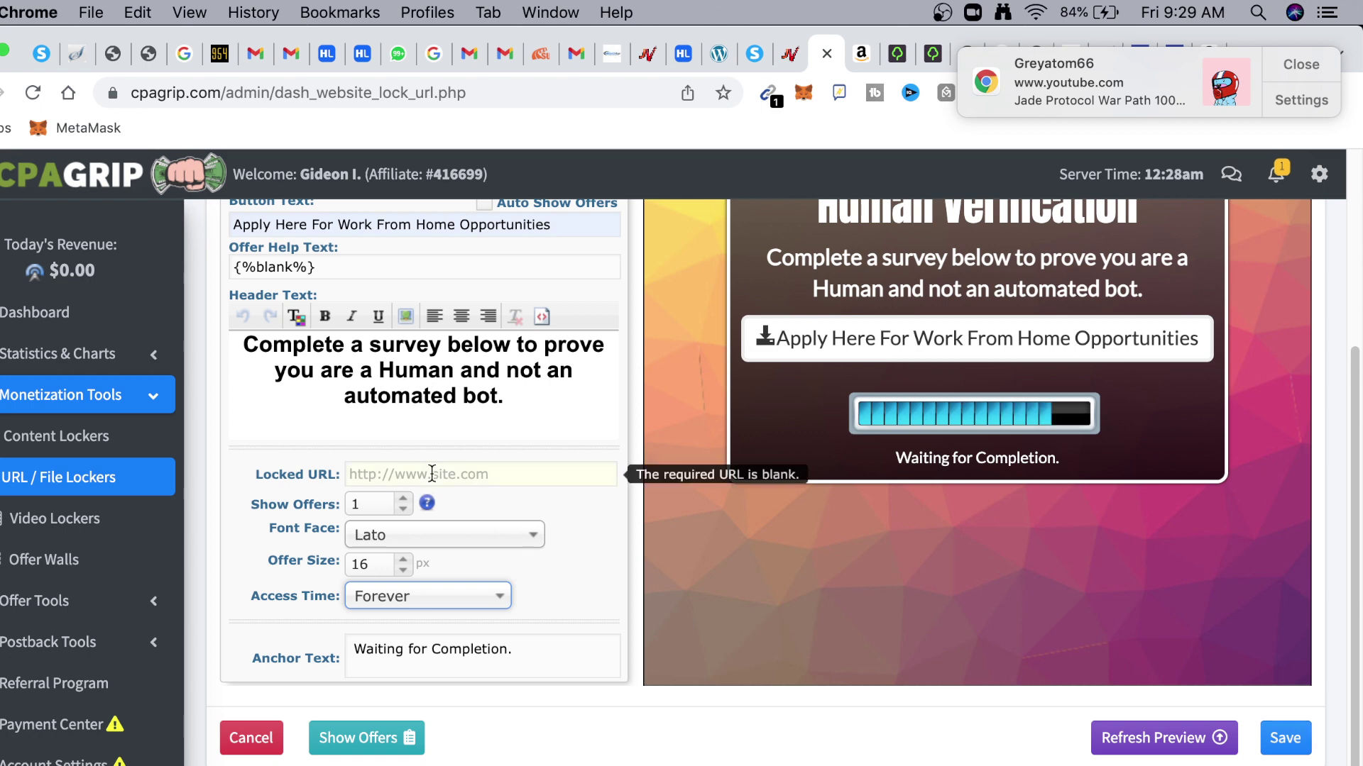
Copy the Amazon Jobs page URL from the address bar, then go back to the CPAGrip locker tab
left_click(864, 54)
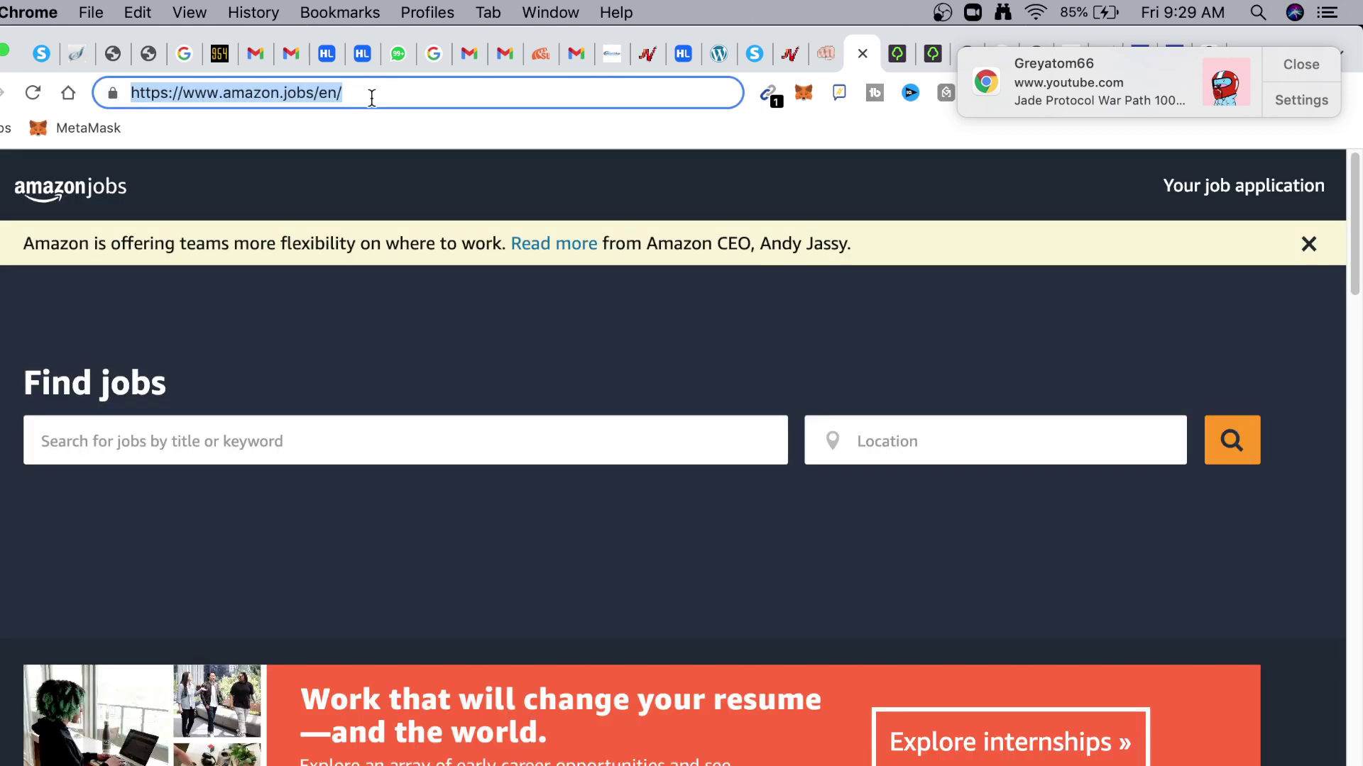
key("super+x")
key("super+v")
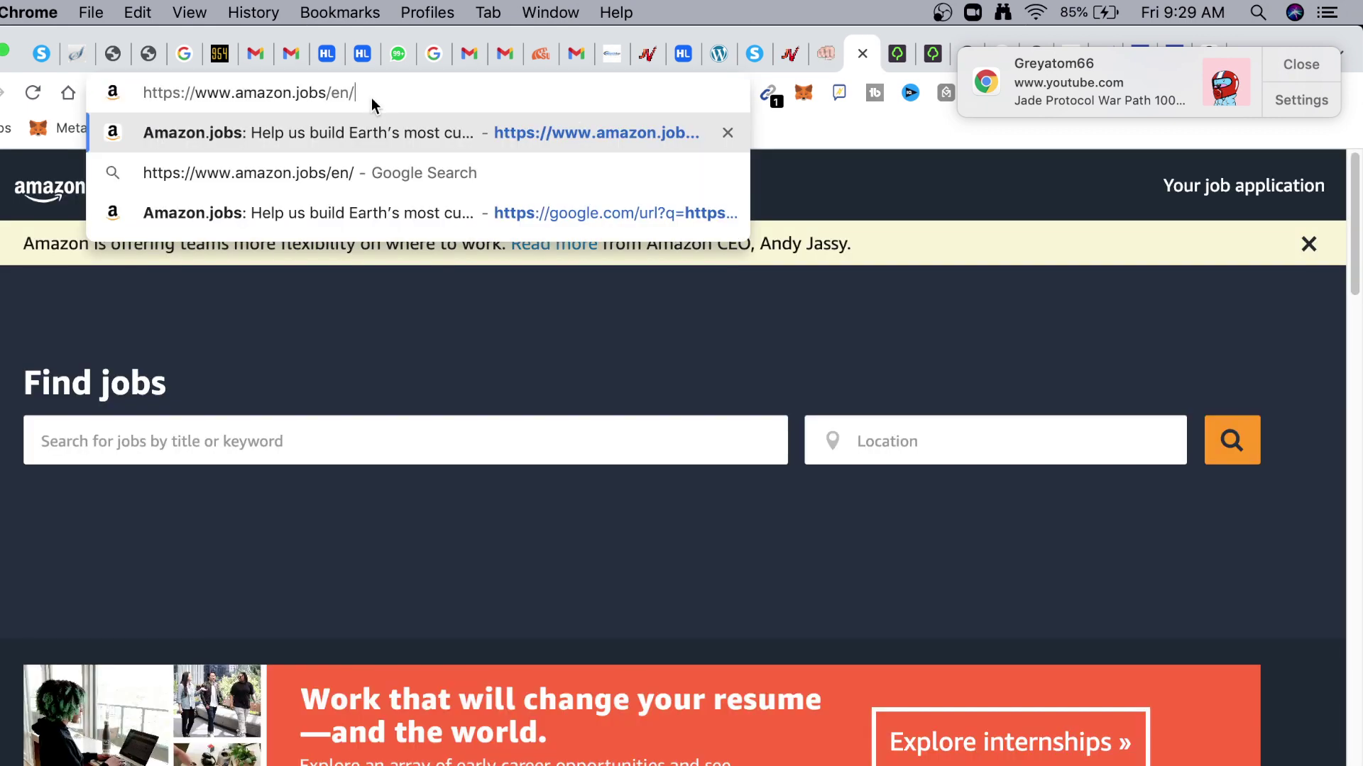
left_click(832, 52)
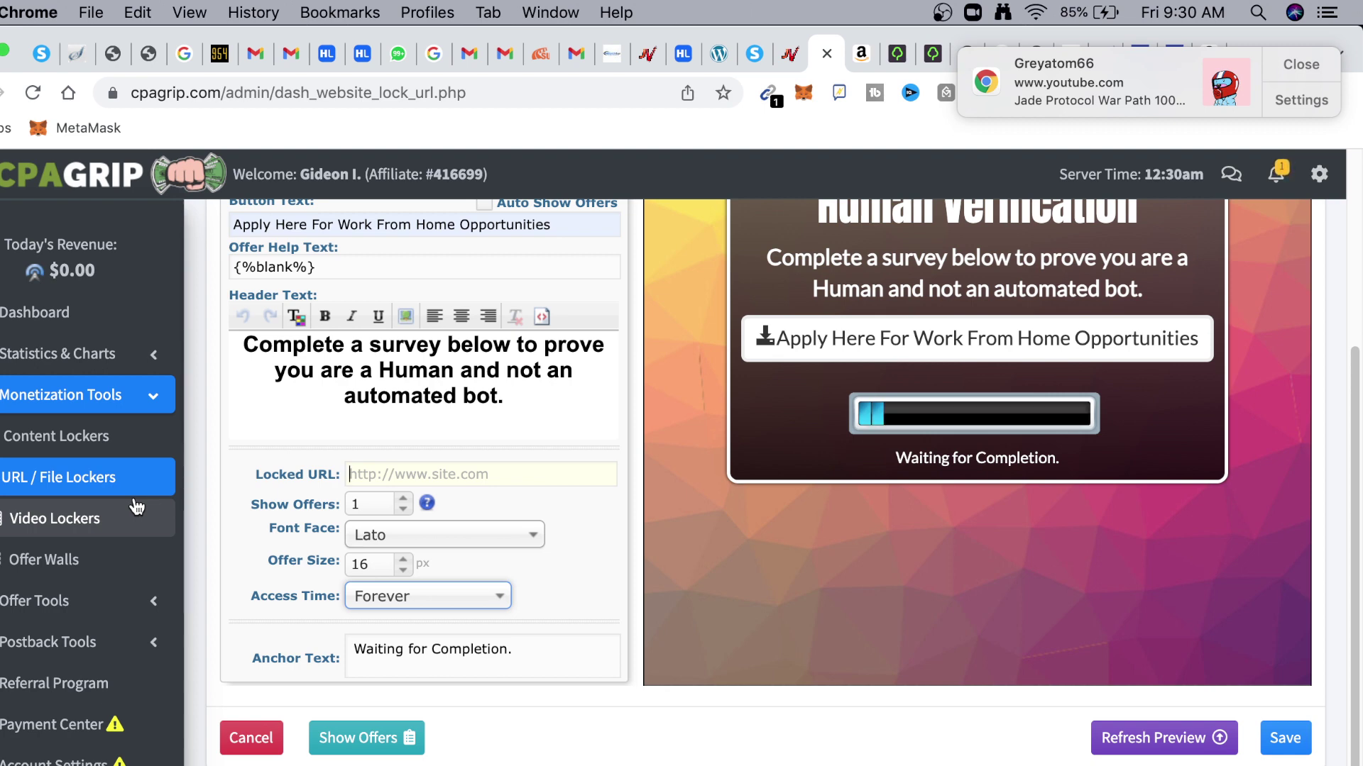
key("super+v")
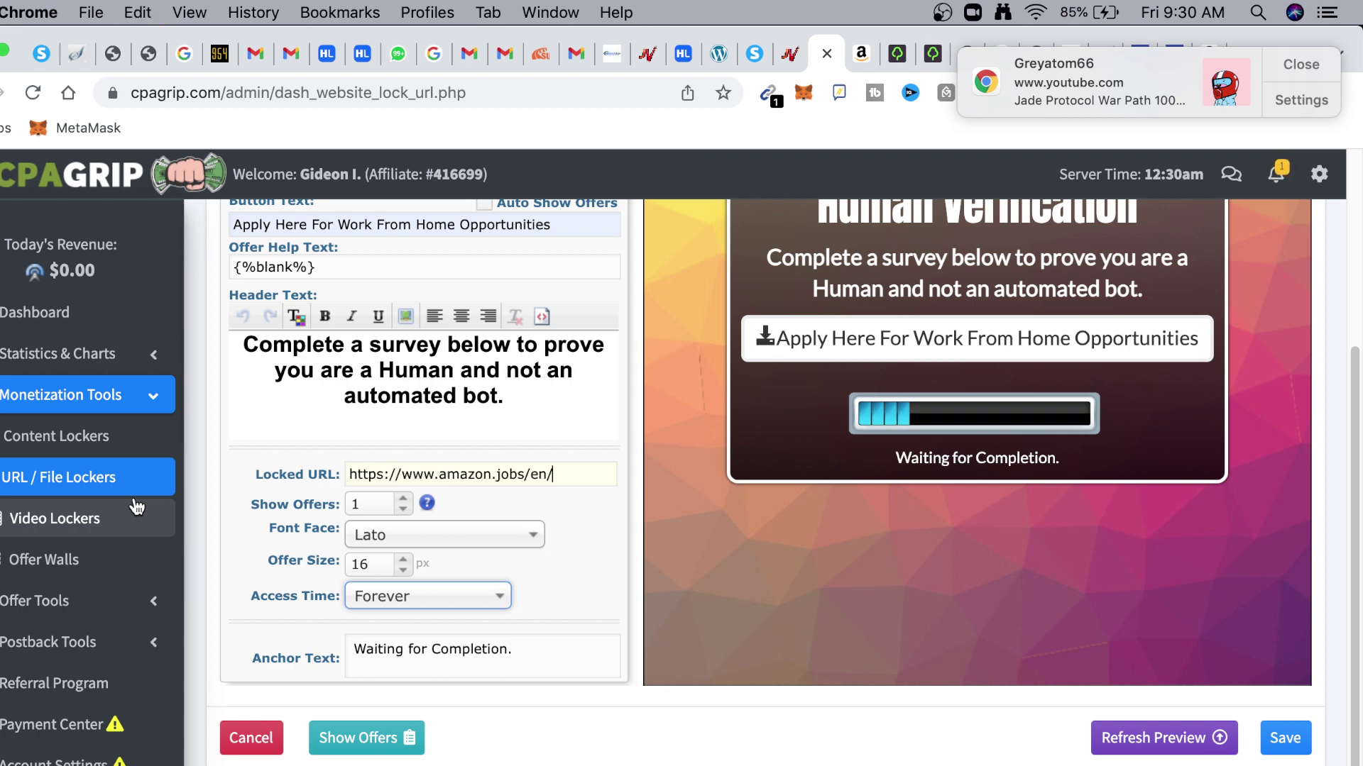
left_click(1286, 738)
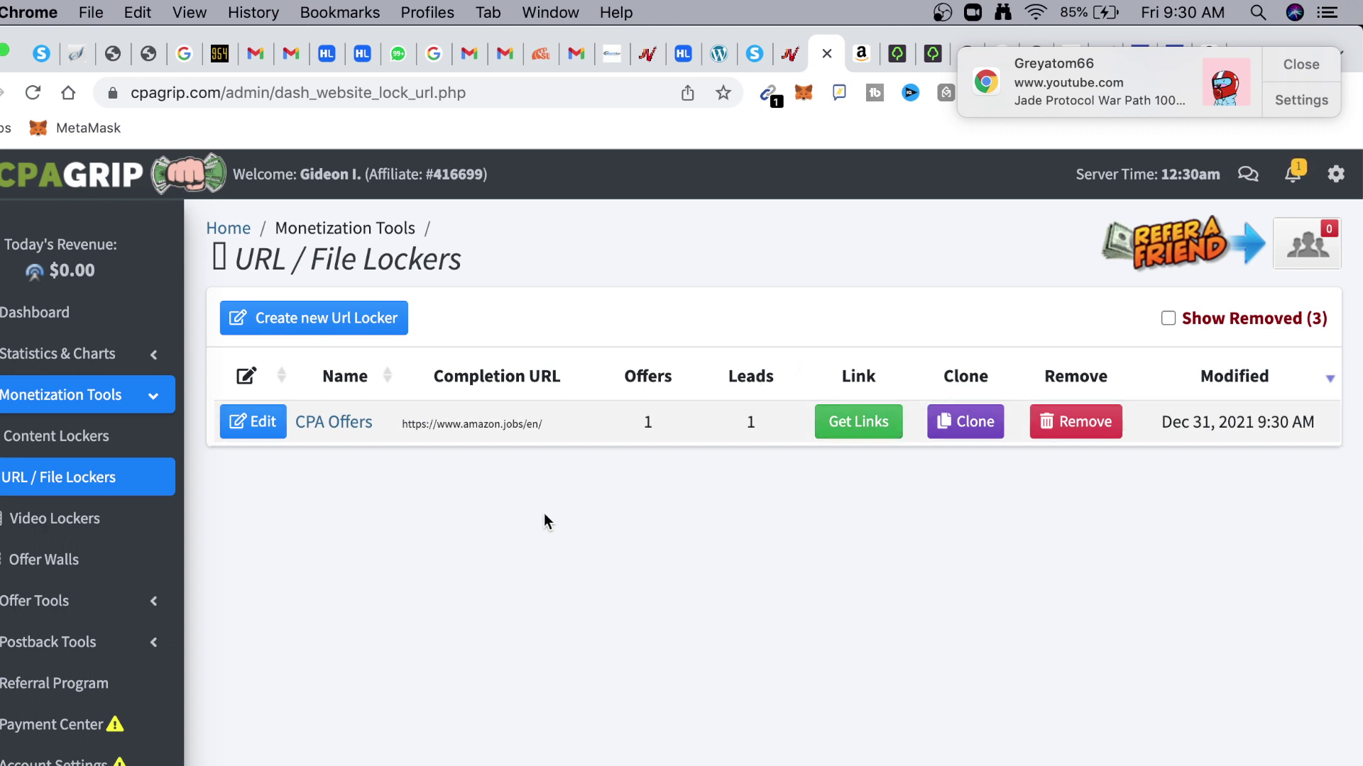
Change the CPA Offers link ending from 1049835 to workoffers
left_click(863, 421)
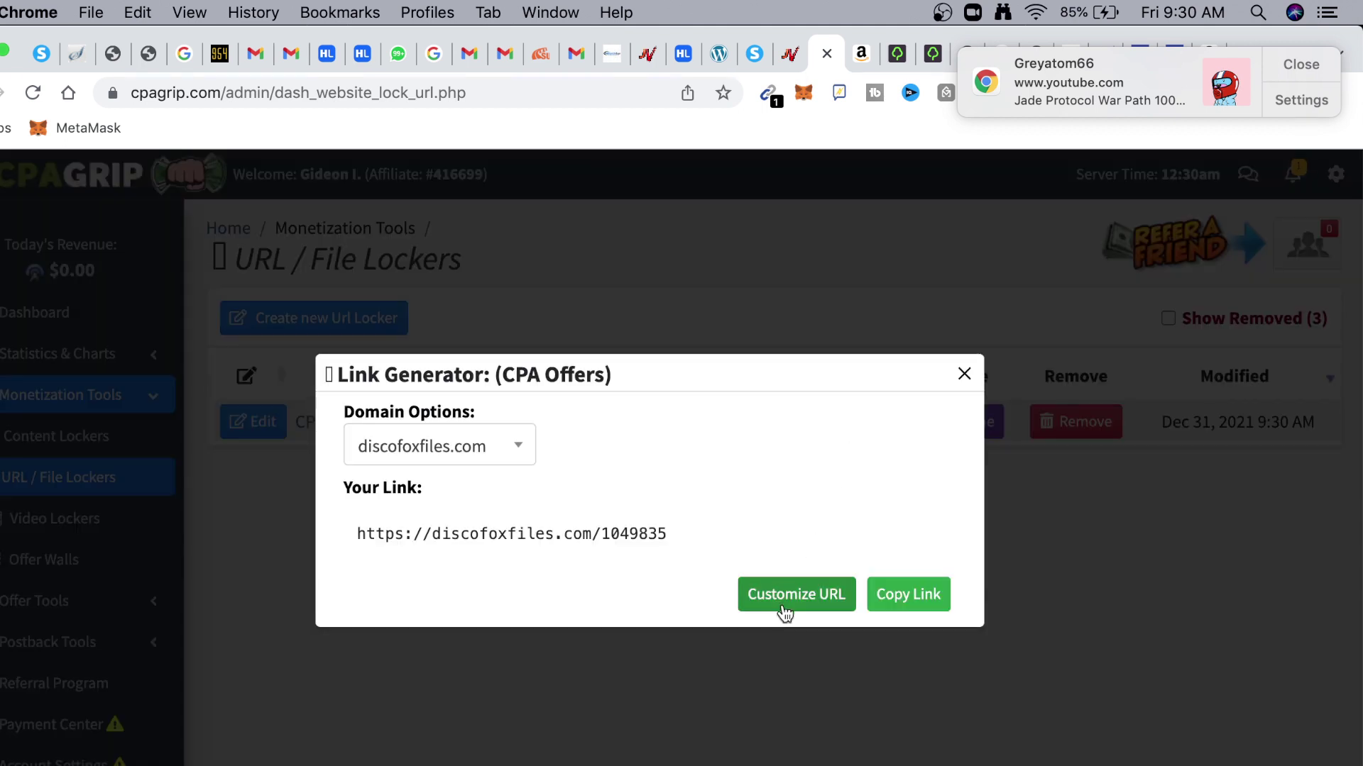
left_click(785, 595)
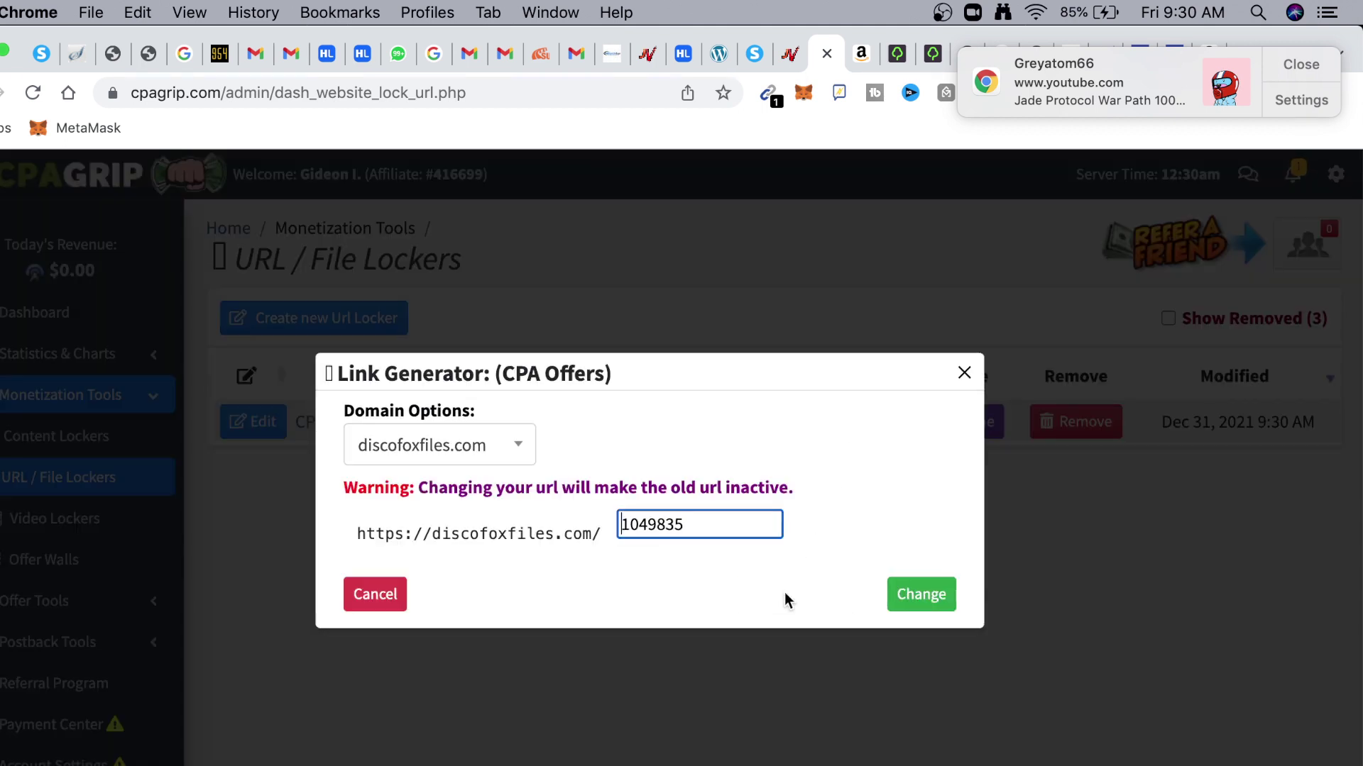
left_click_drag(712, 524, 594, 523)
key("BackSpace")
left_click(648, 525)
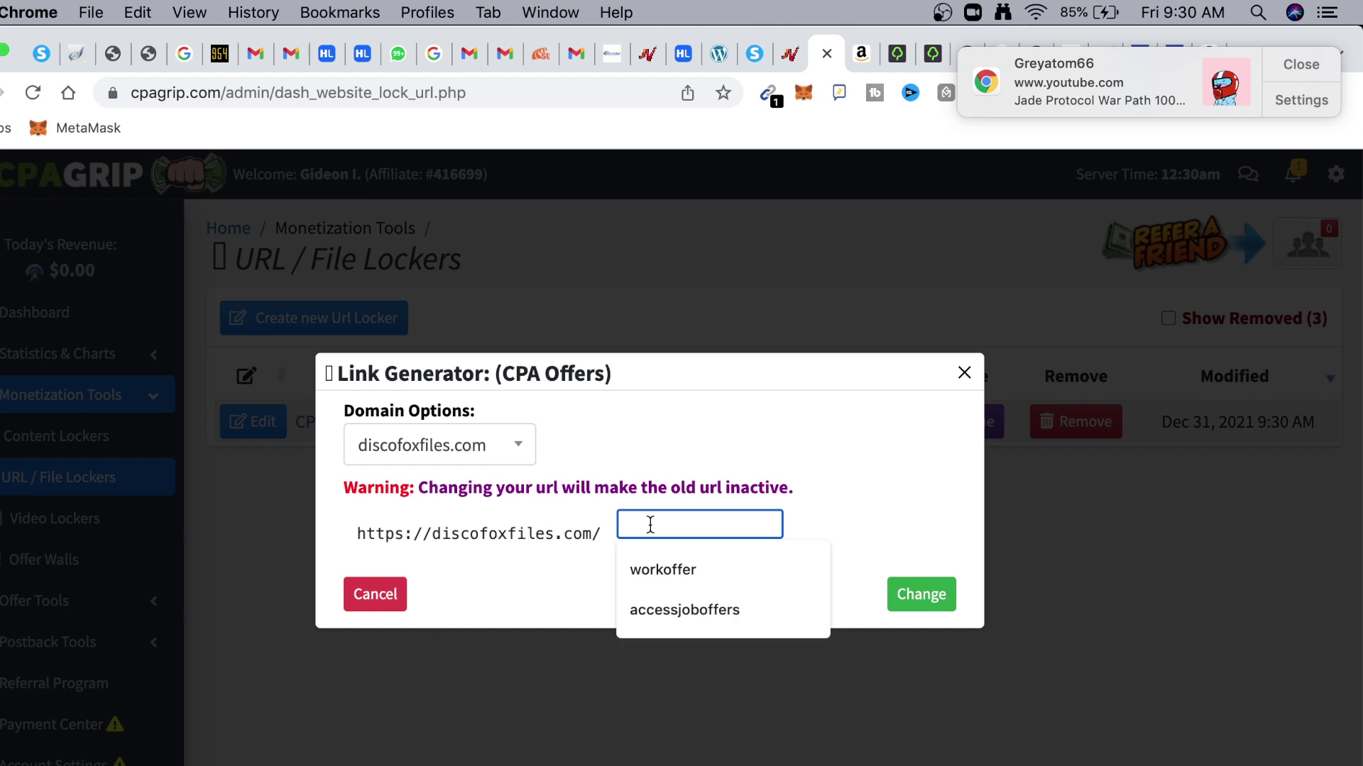
left_click(667, 568)
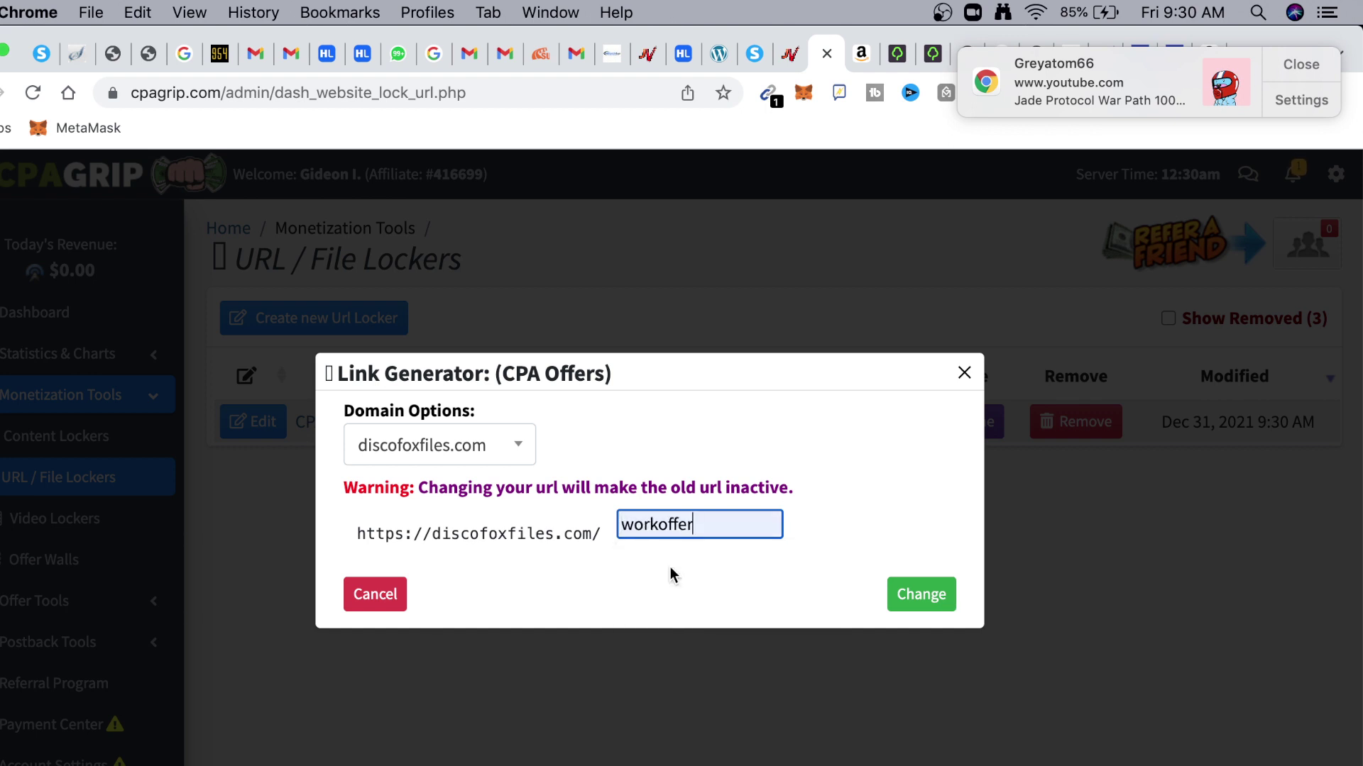
left_click(927, 602)
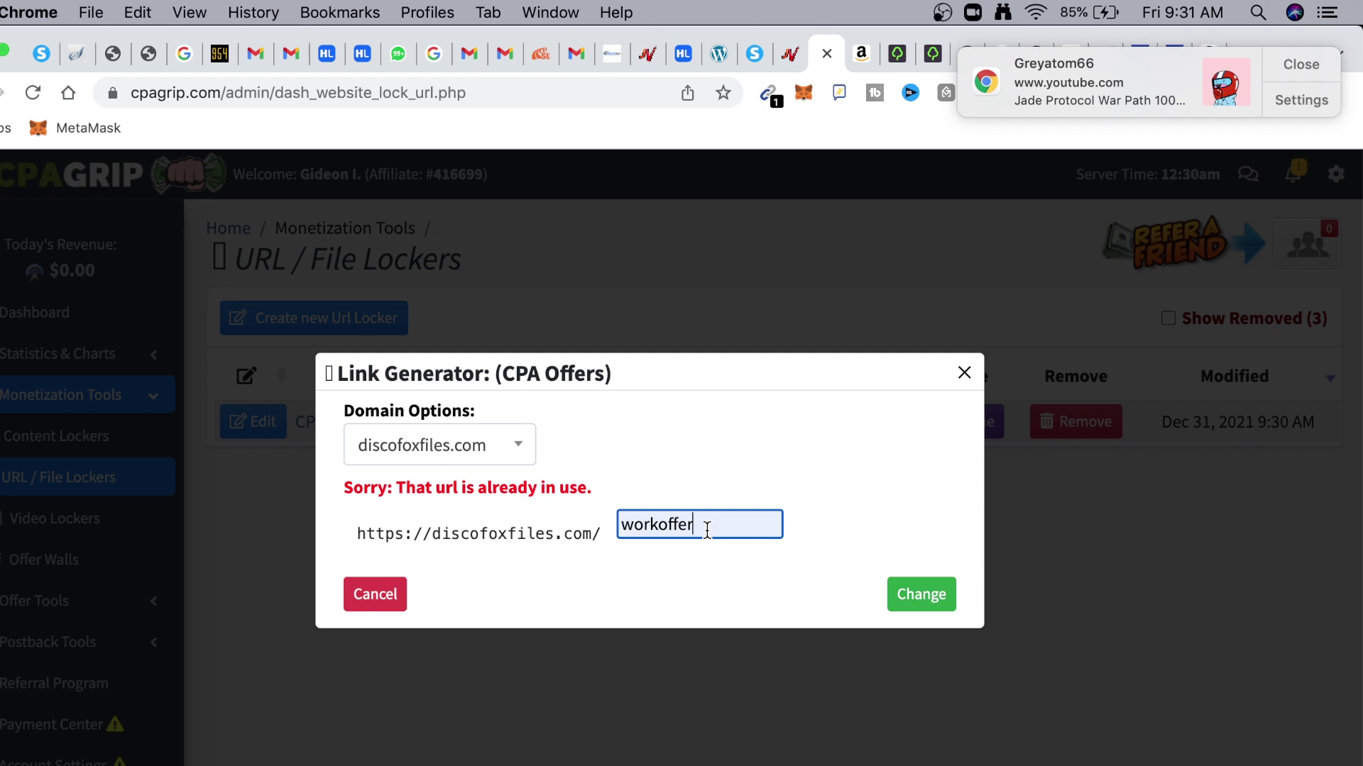
type("s")
left_click(948, 598)
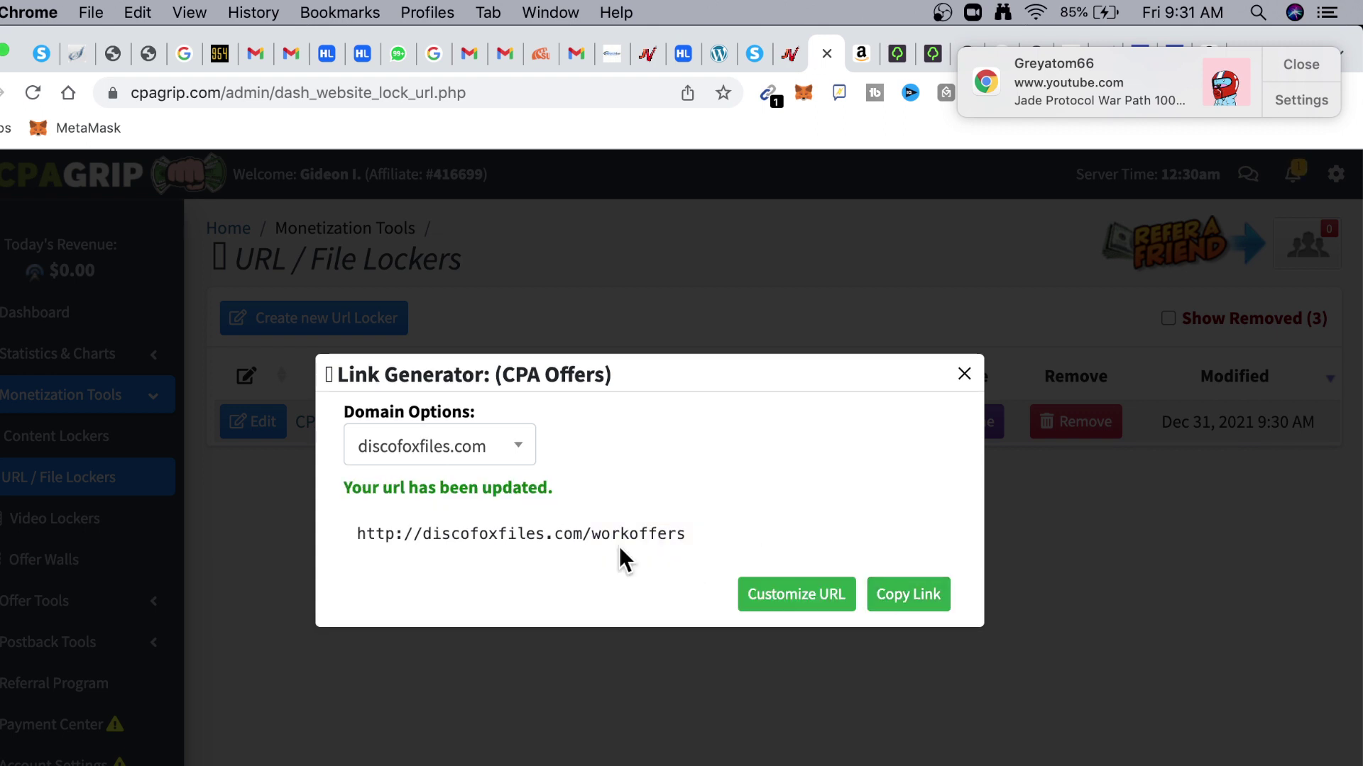
left_click(882, 595)
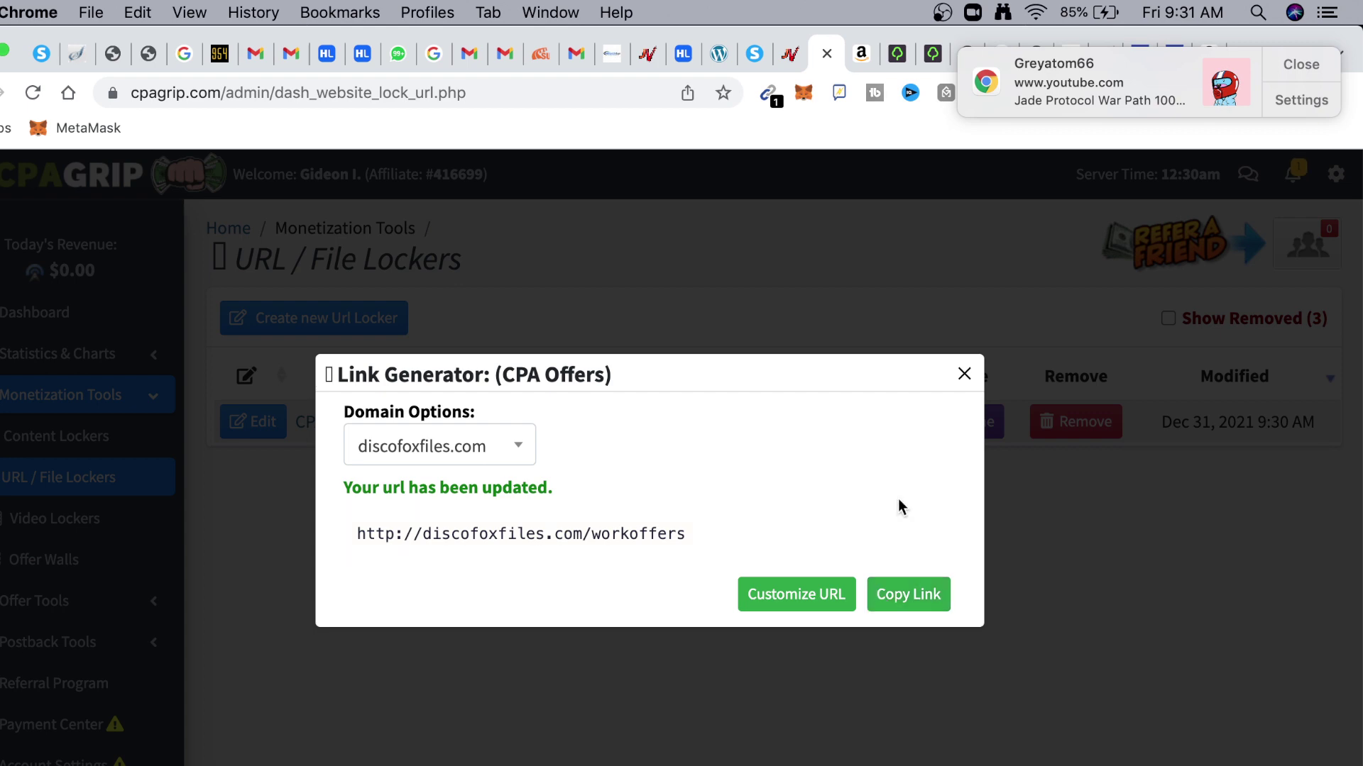
left_click(907, 594)
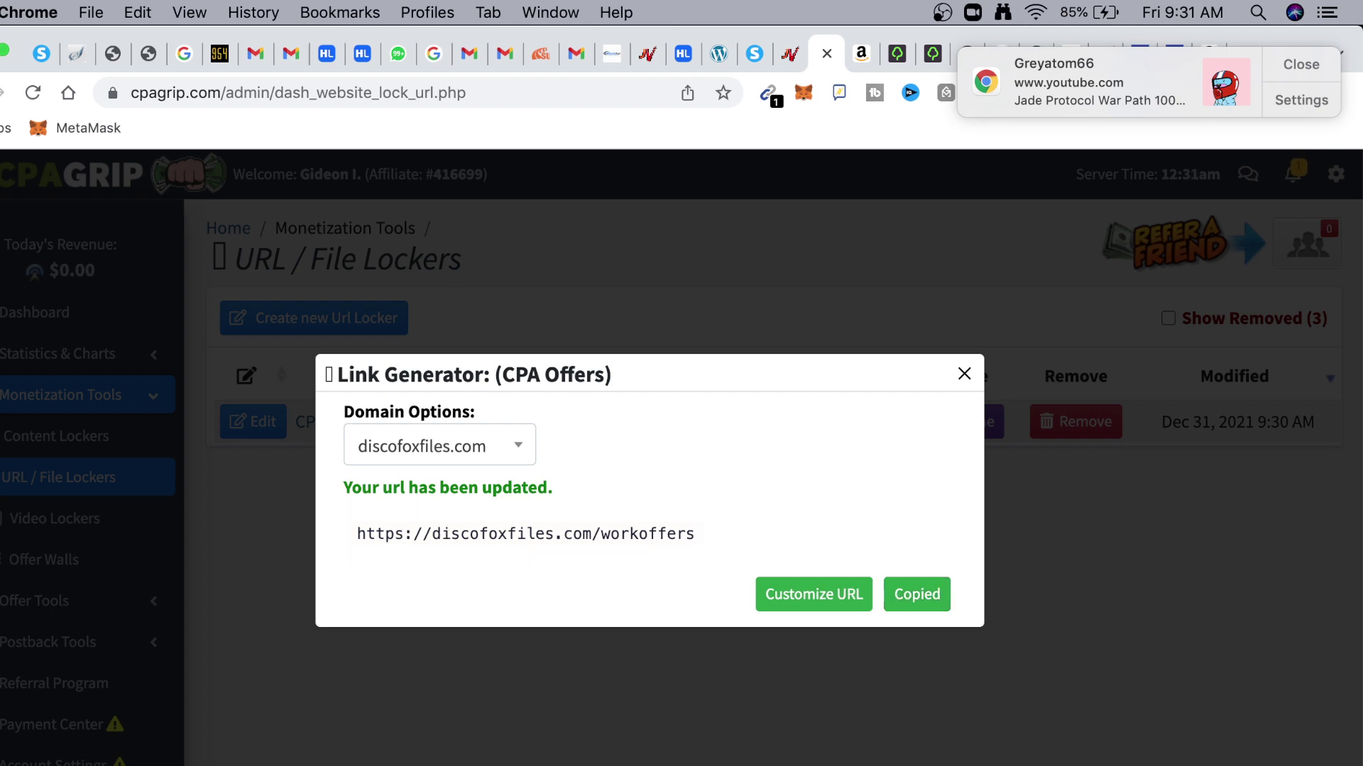
key("super+Tab")
scroll(760, 648, "down", 3)
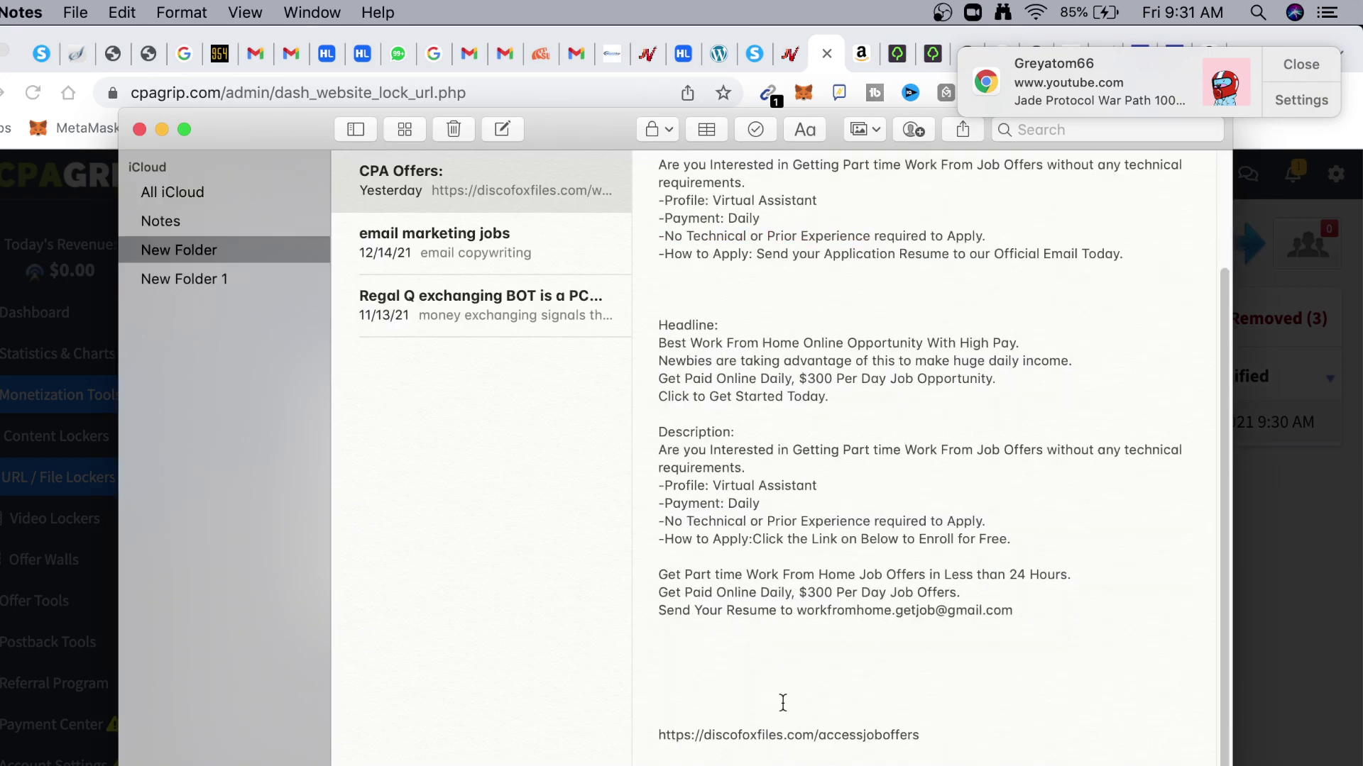
Paste the workoffers link over the old accessjoboffers URL in the CPA Offers note
left_click_drag(921, 736, 659, 741)
key("super+v")
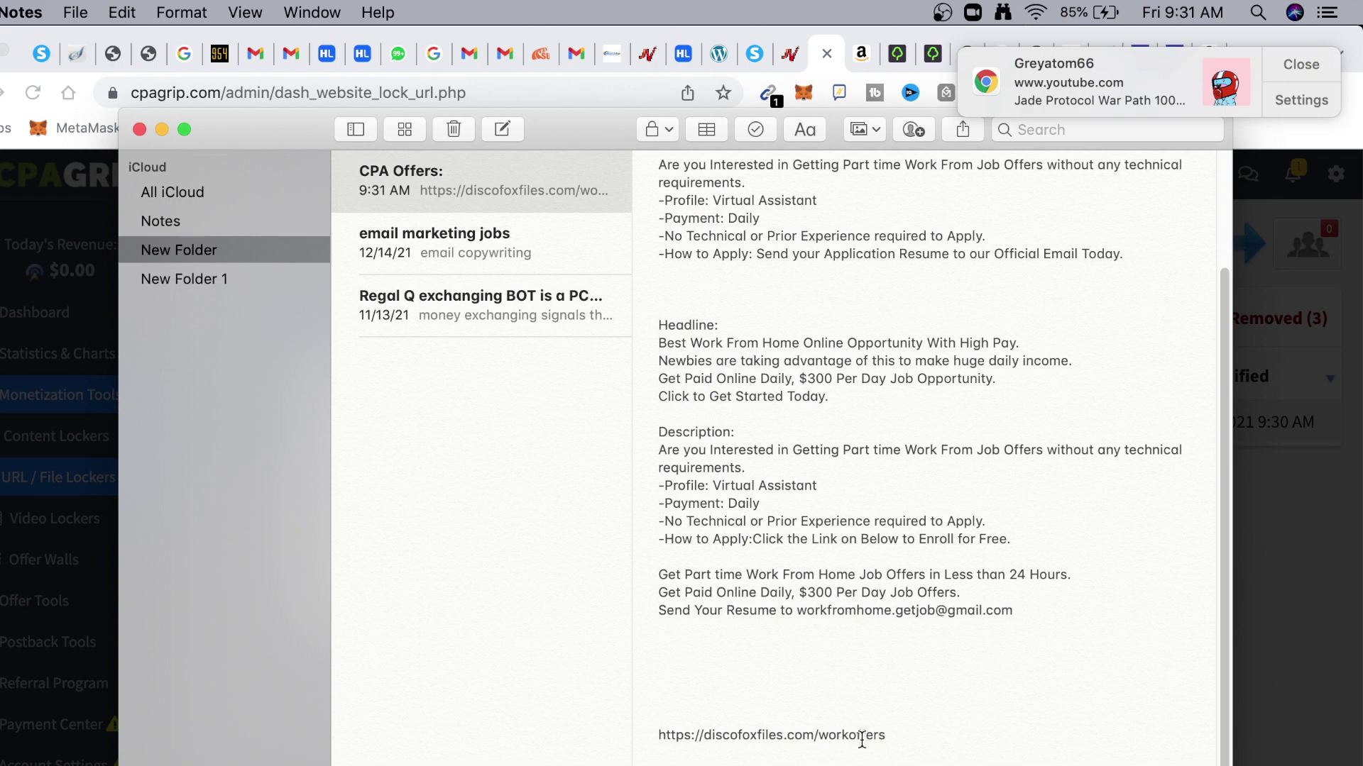
left_click(78, 305)
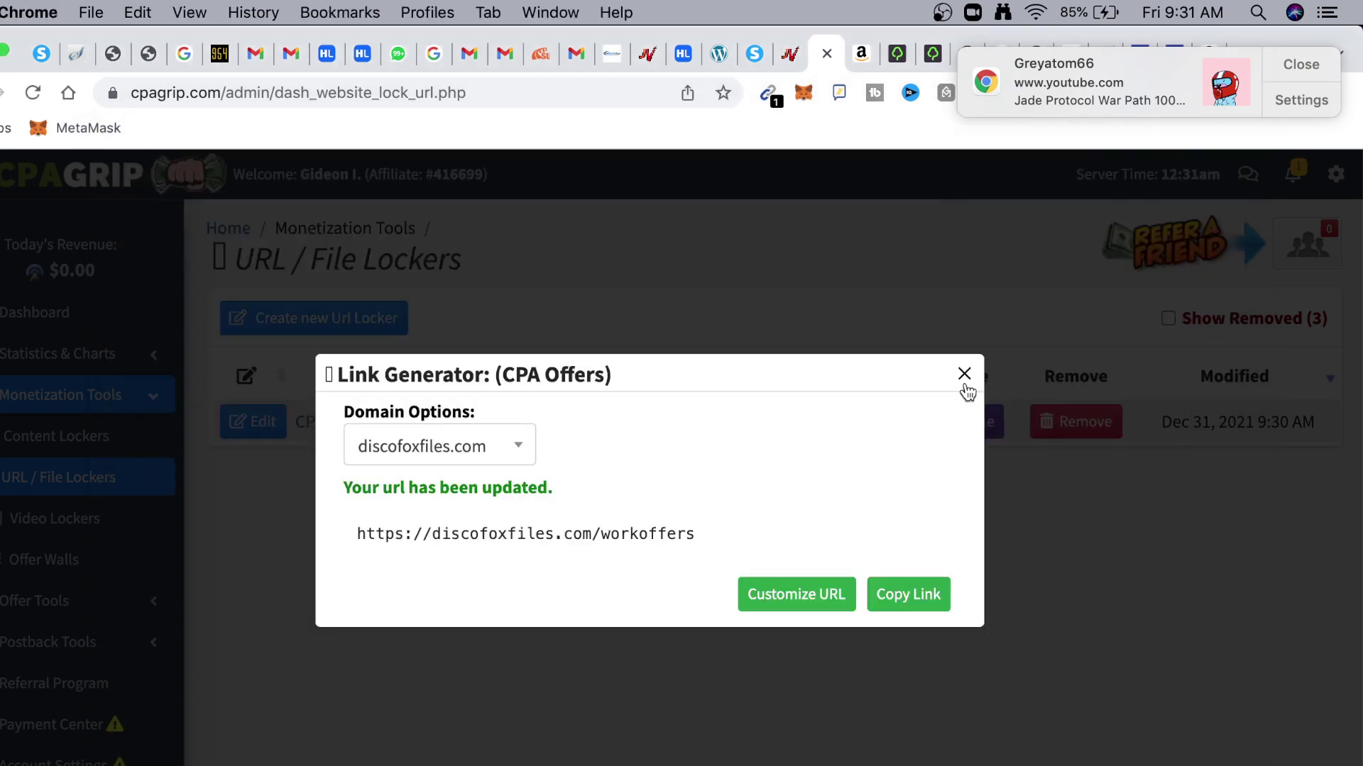
Close the Link Generator dialog
left_click(964, 376)
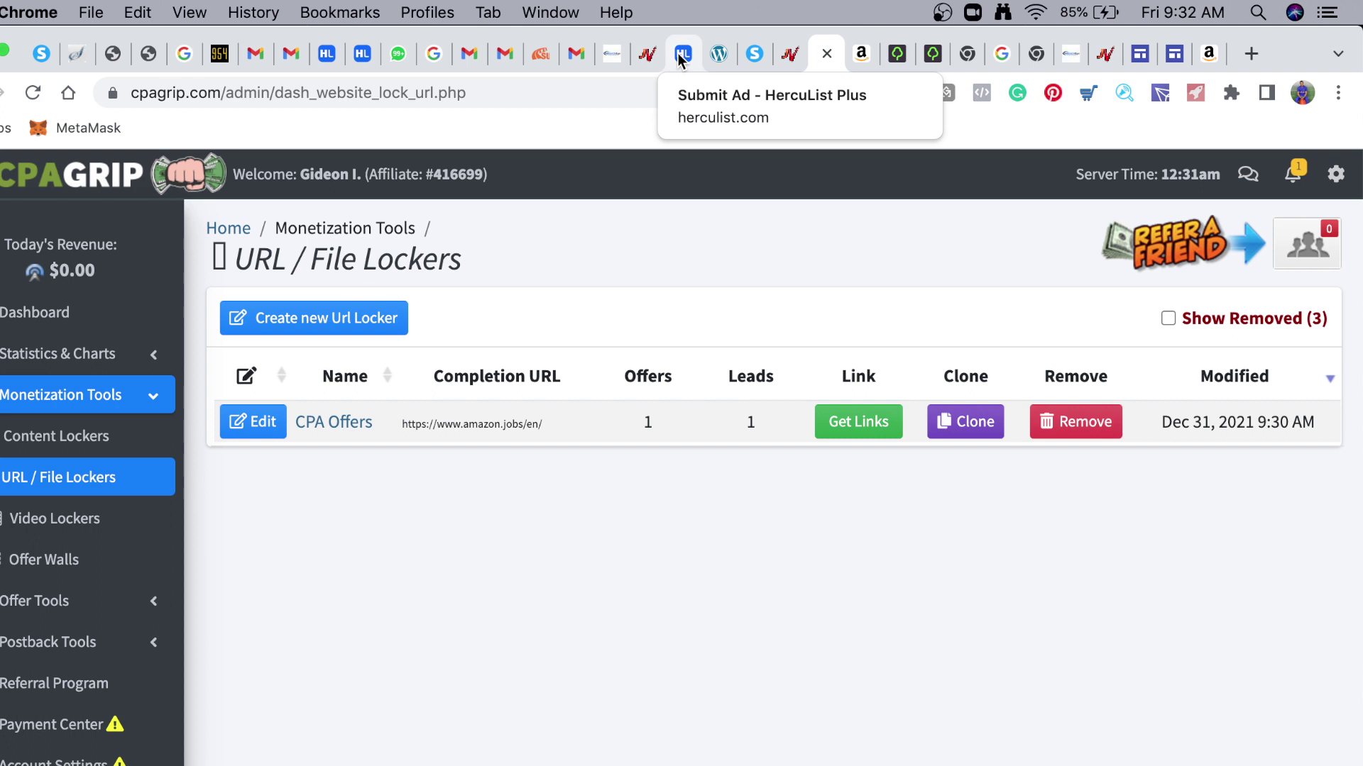
Paste the workoffers link as the ad's link and choose the Business Opportunities category
left_click(719, 53)
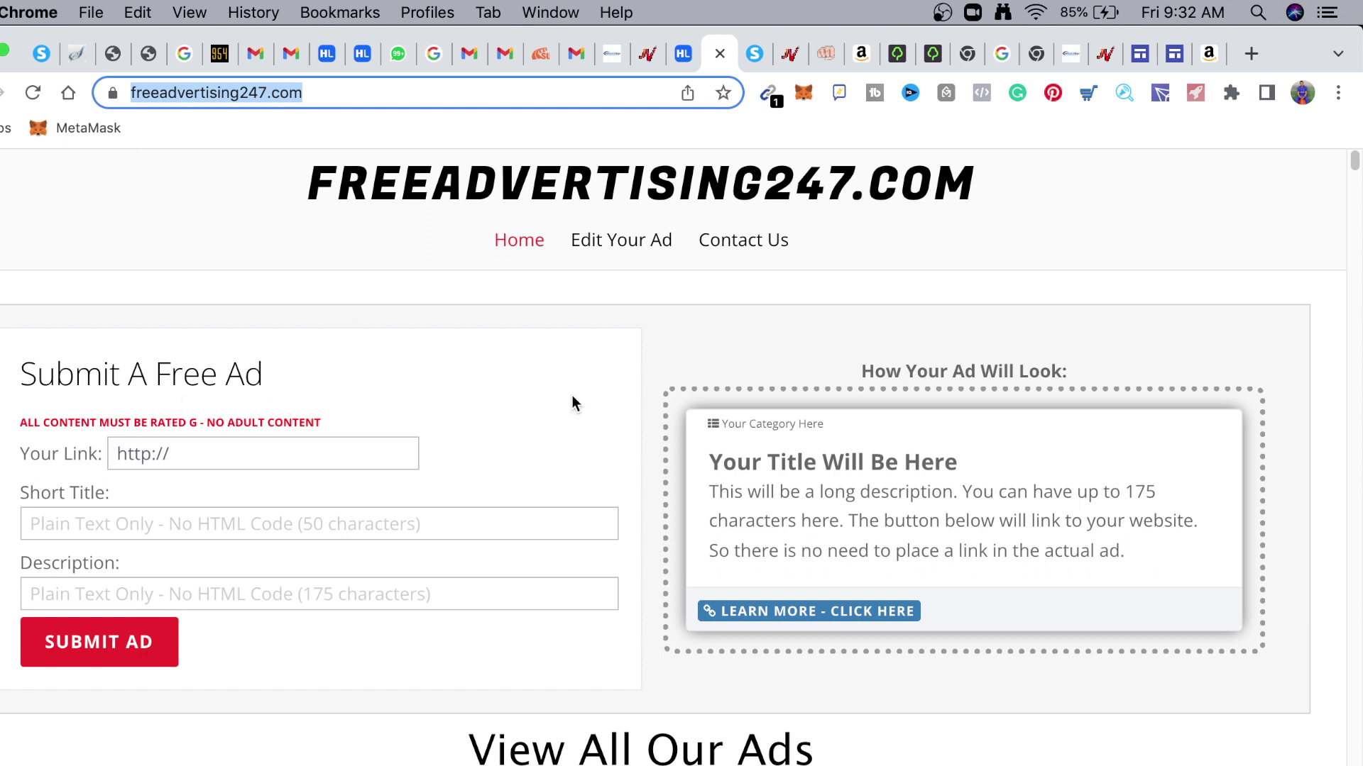
left_click(234, 455)
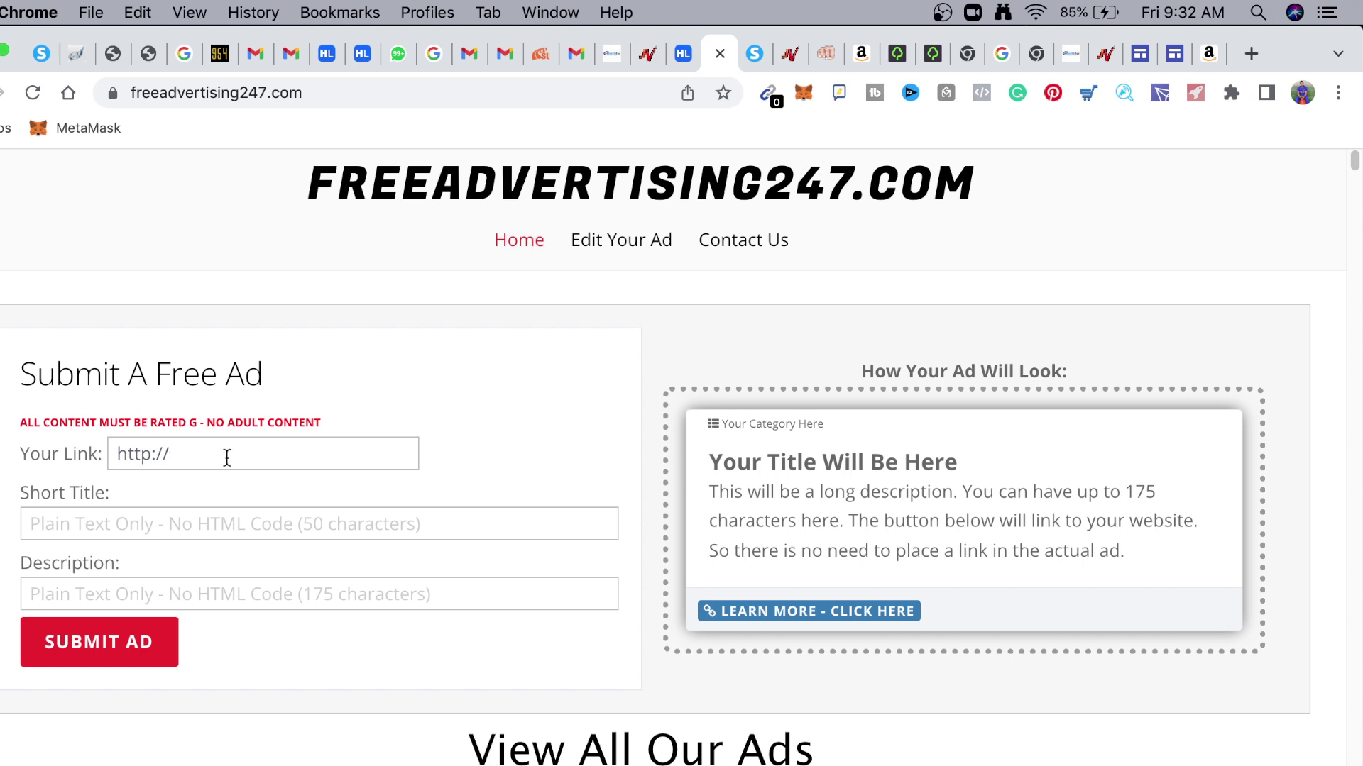
left_click_drag(227, 458, 57, 440)
type("https://discofoxfiles.com/workoffers")
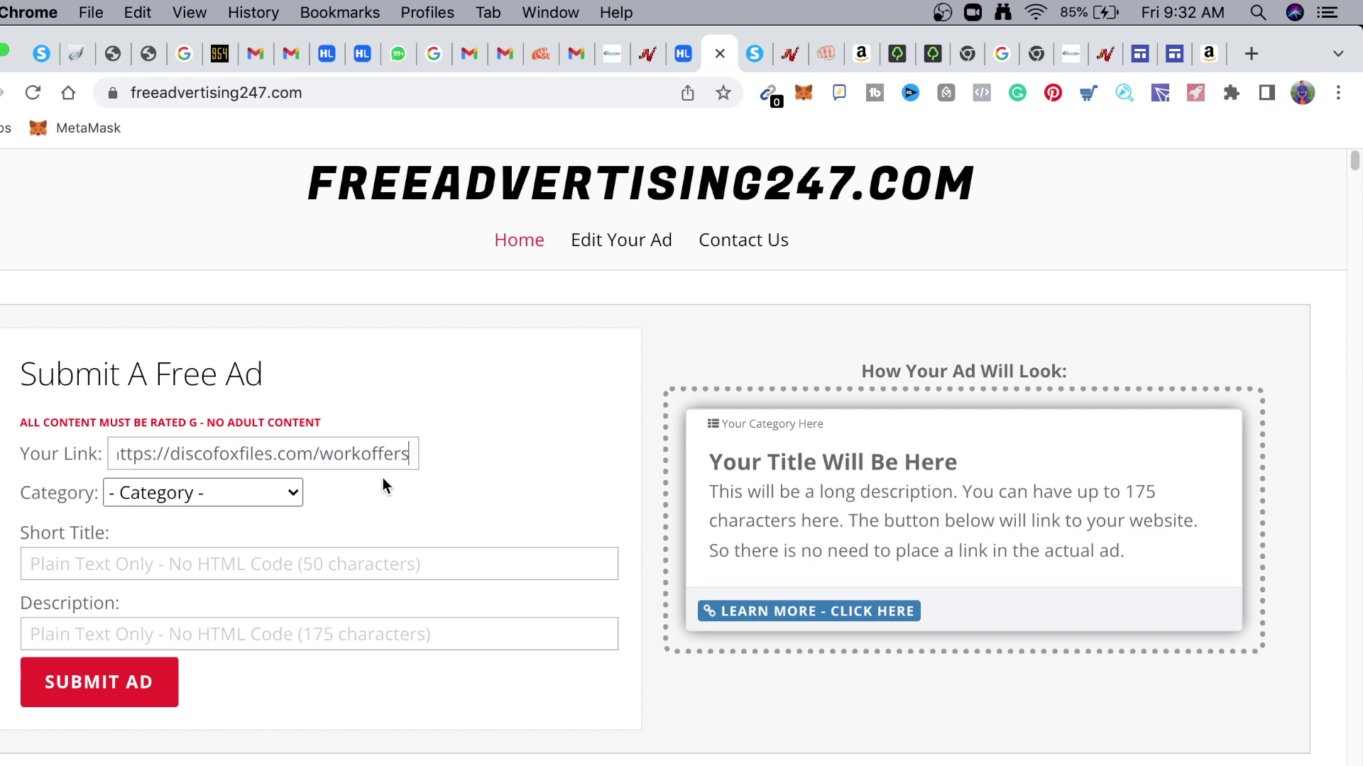
left_click(271, 494)
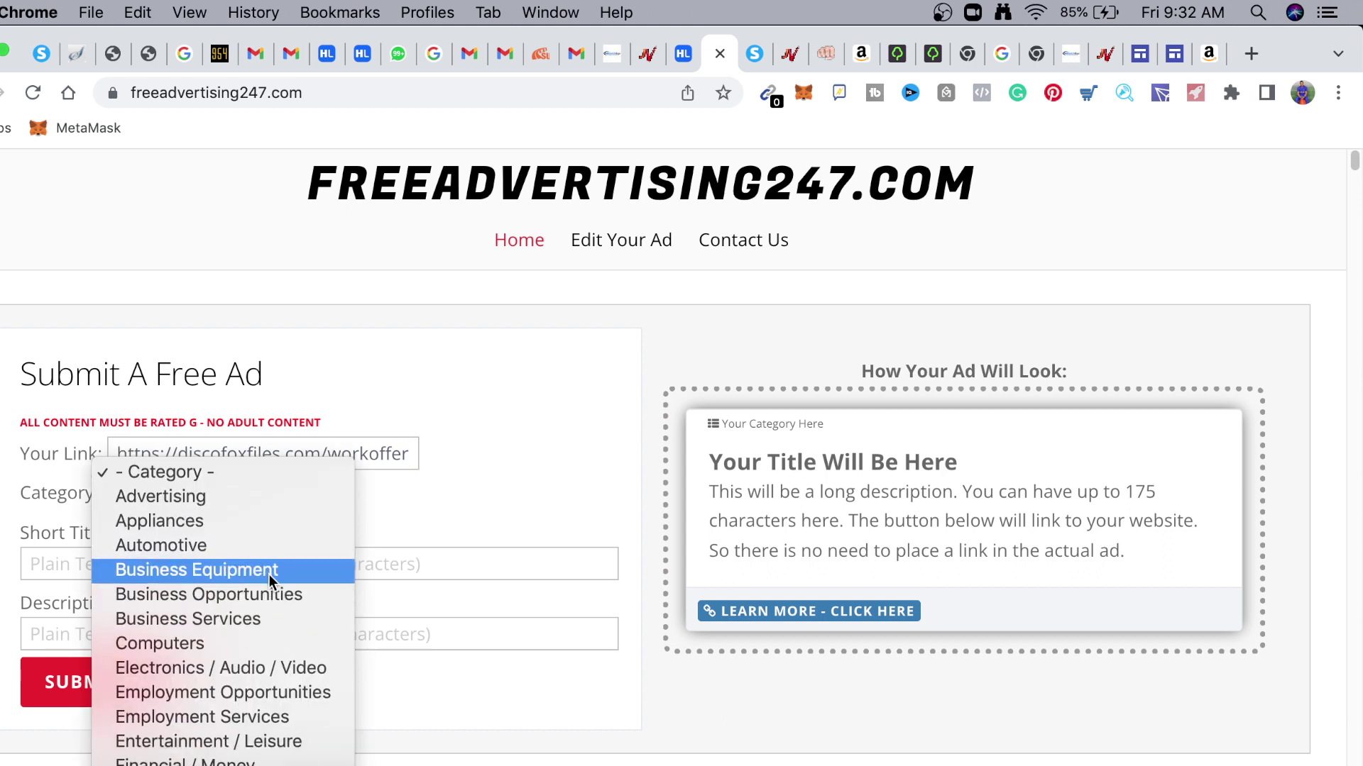
left_click(266, 597)
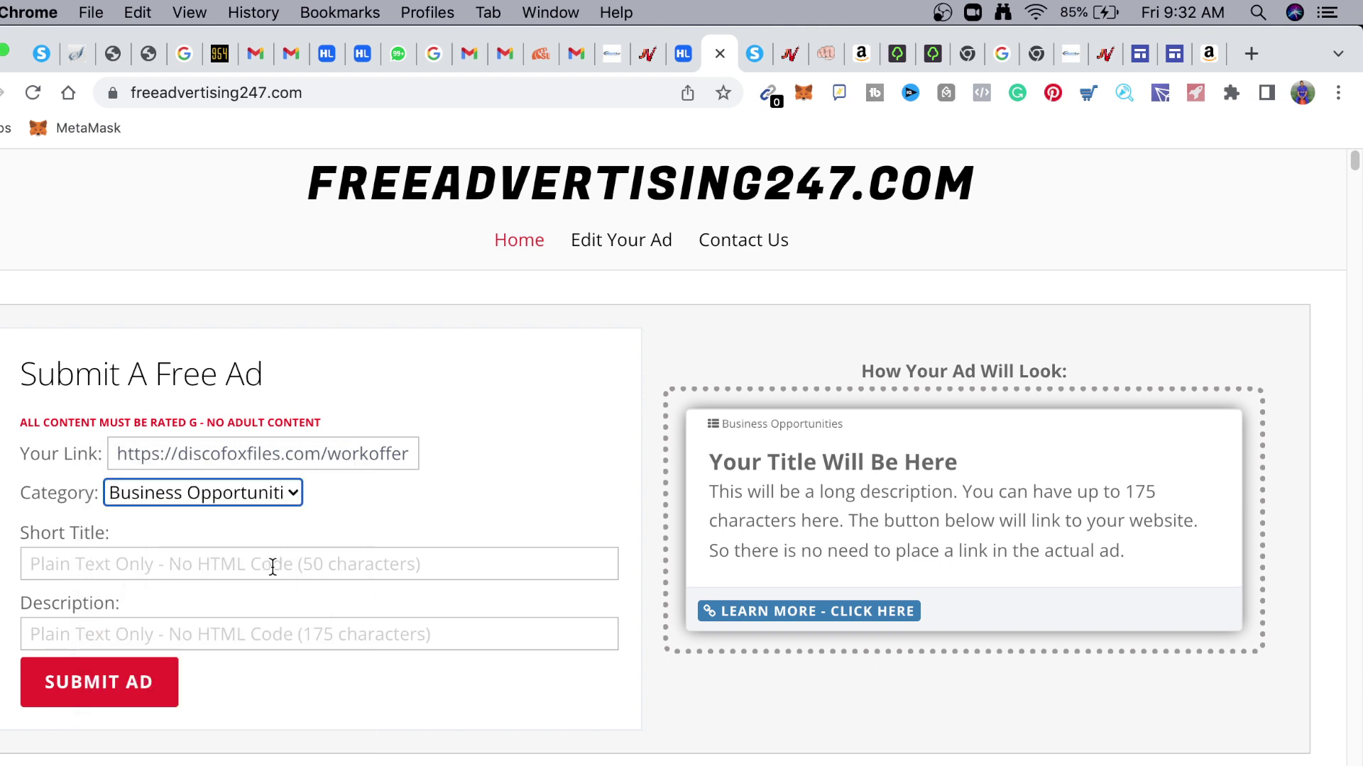
left_click(269, 565)
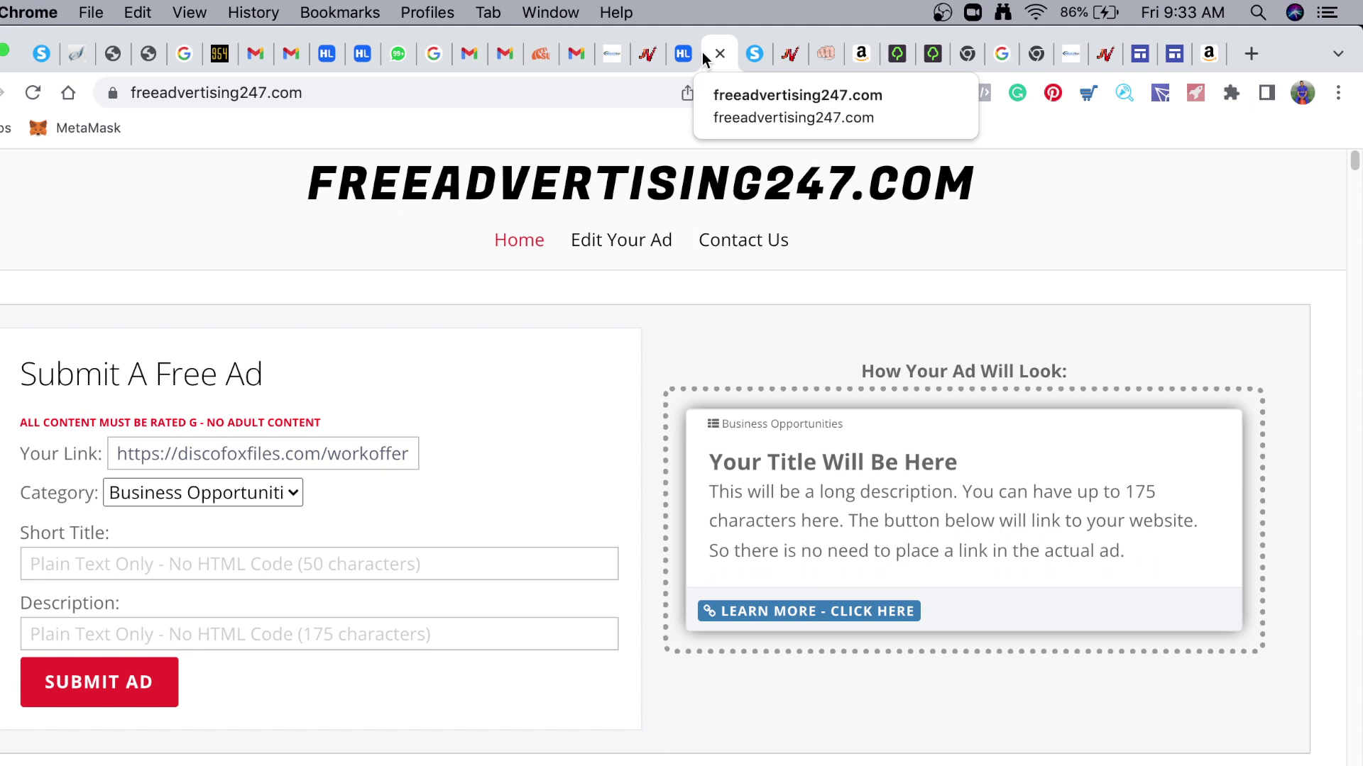
In a new tab, search 'create a gmail accounts' and open Create your Google Account
left_click(754, 52)
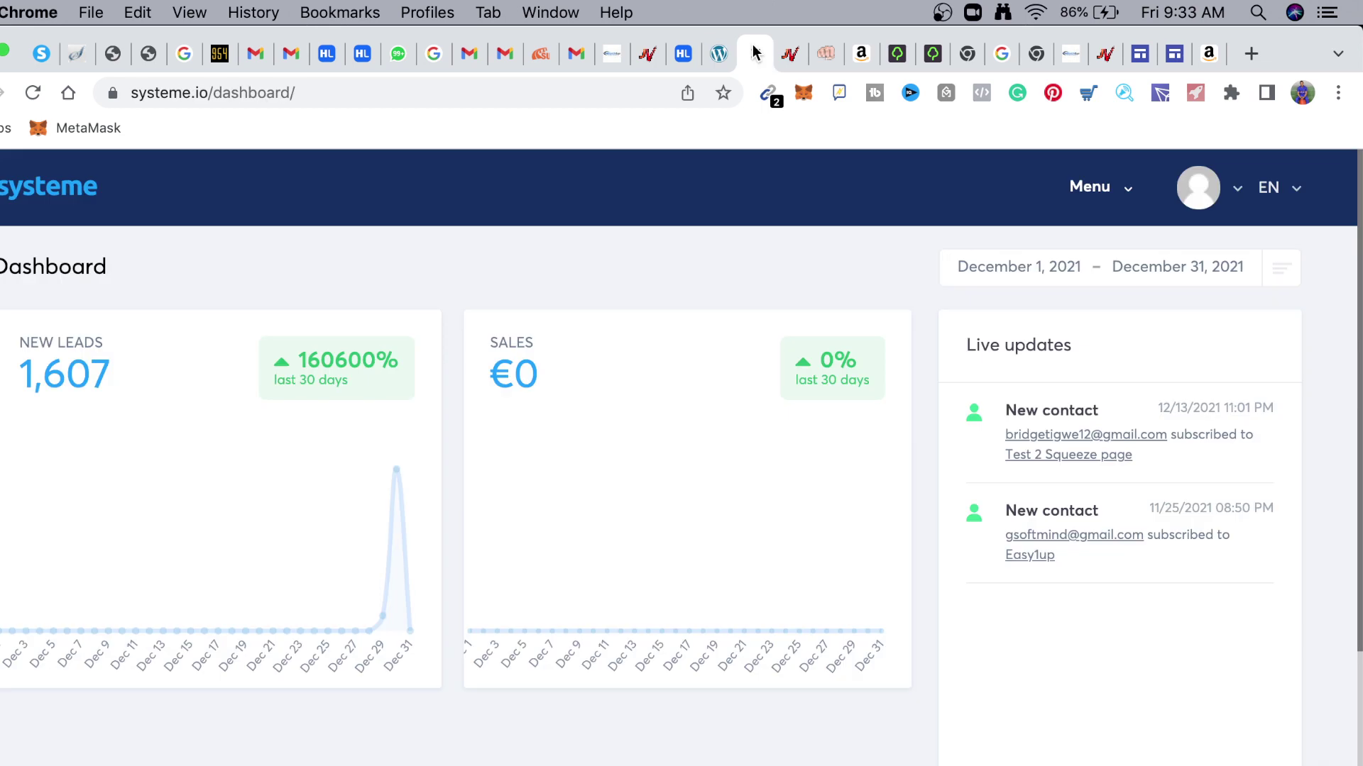
left_click(719, 60)
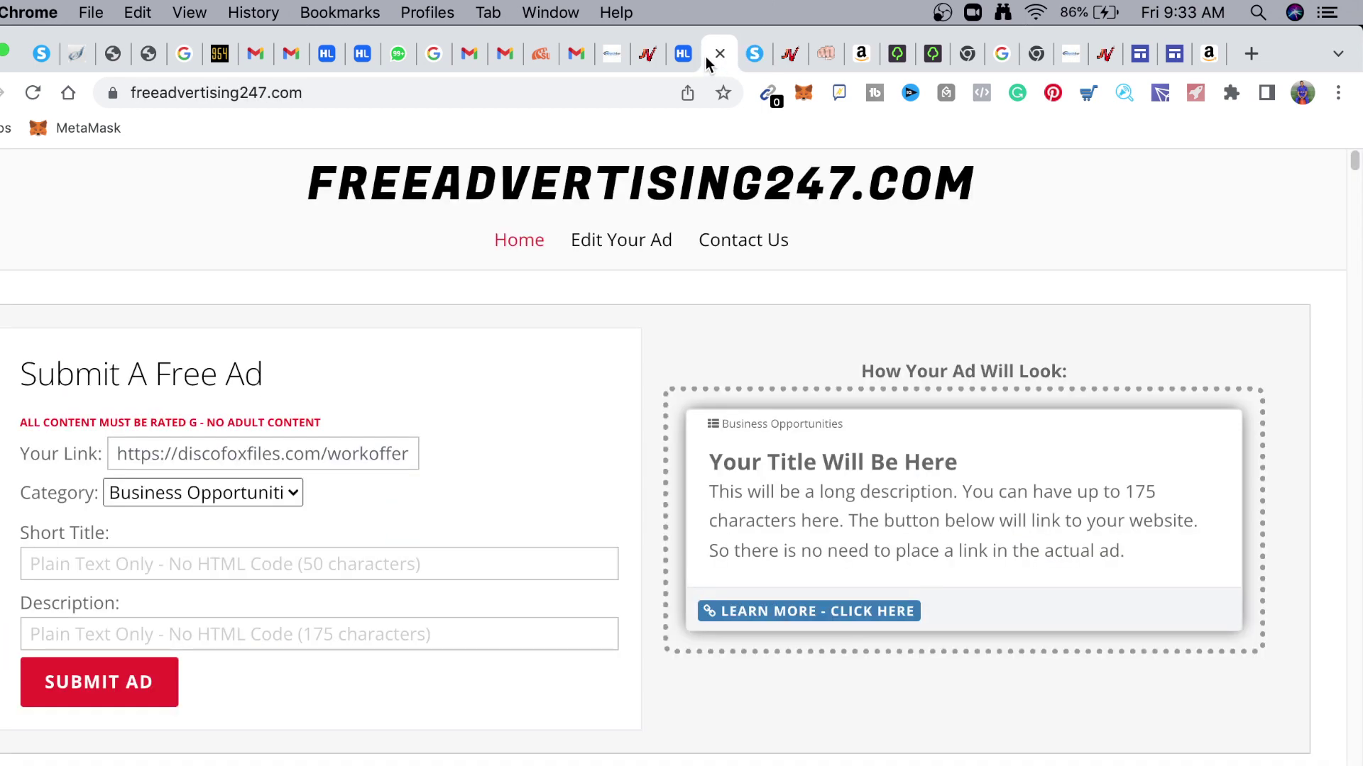
right_click(706, 59)
left_click(755, 67)
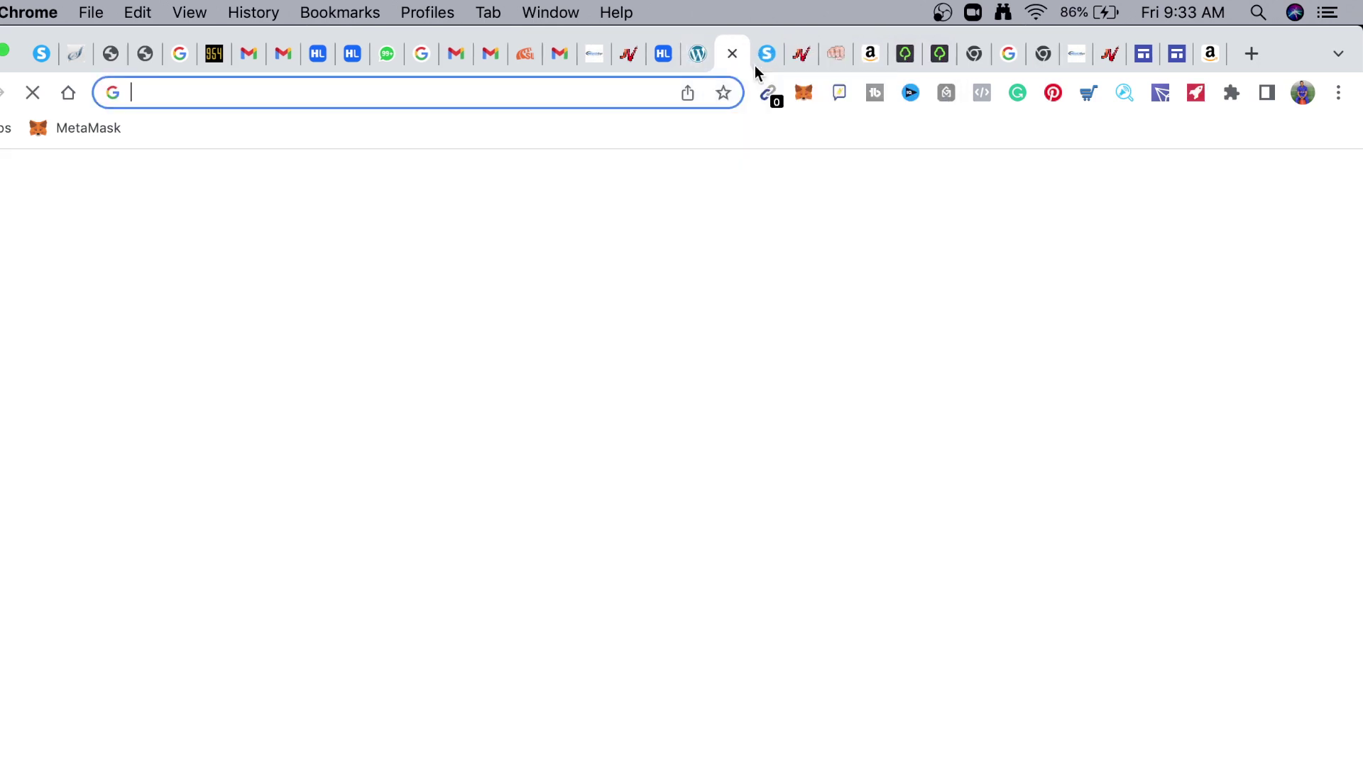
type("crea")
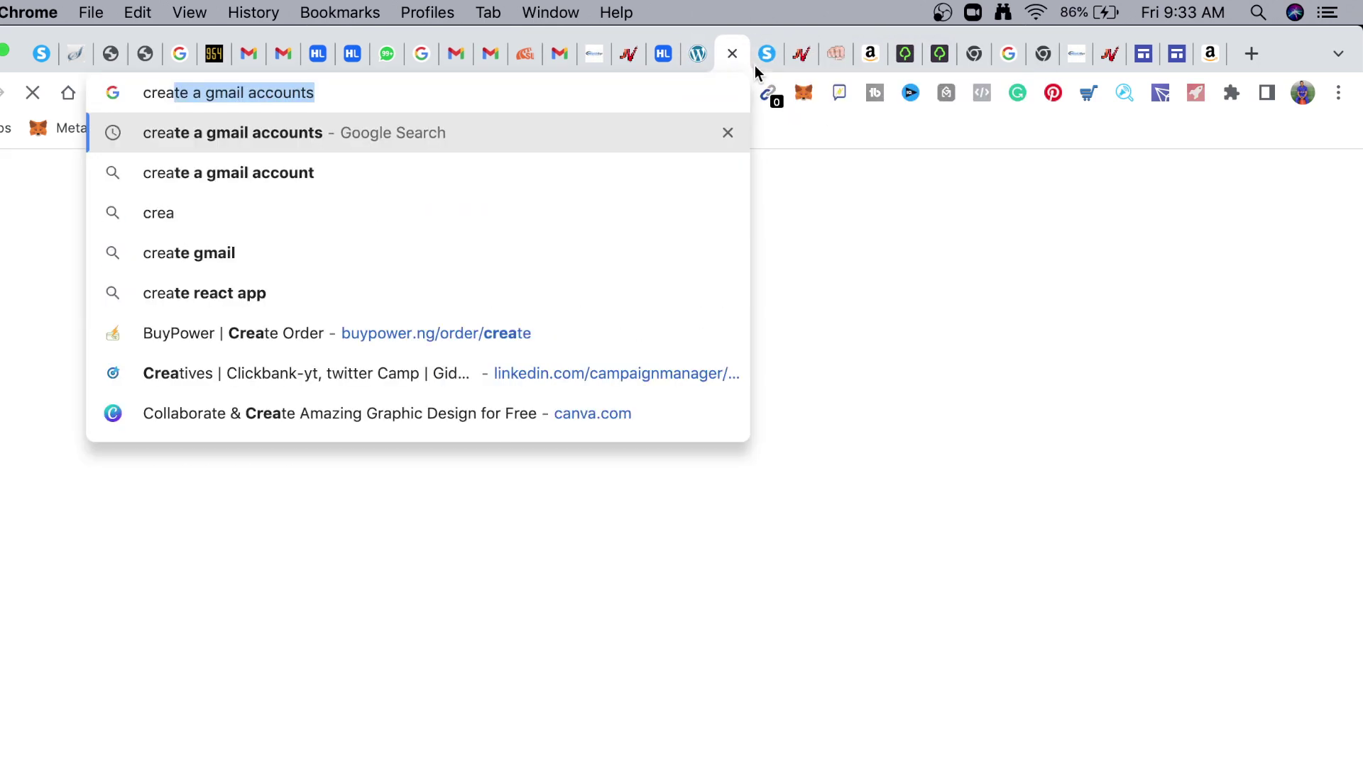
key("Return")
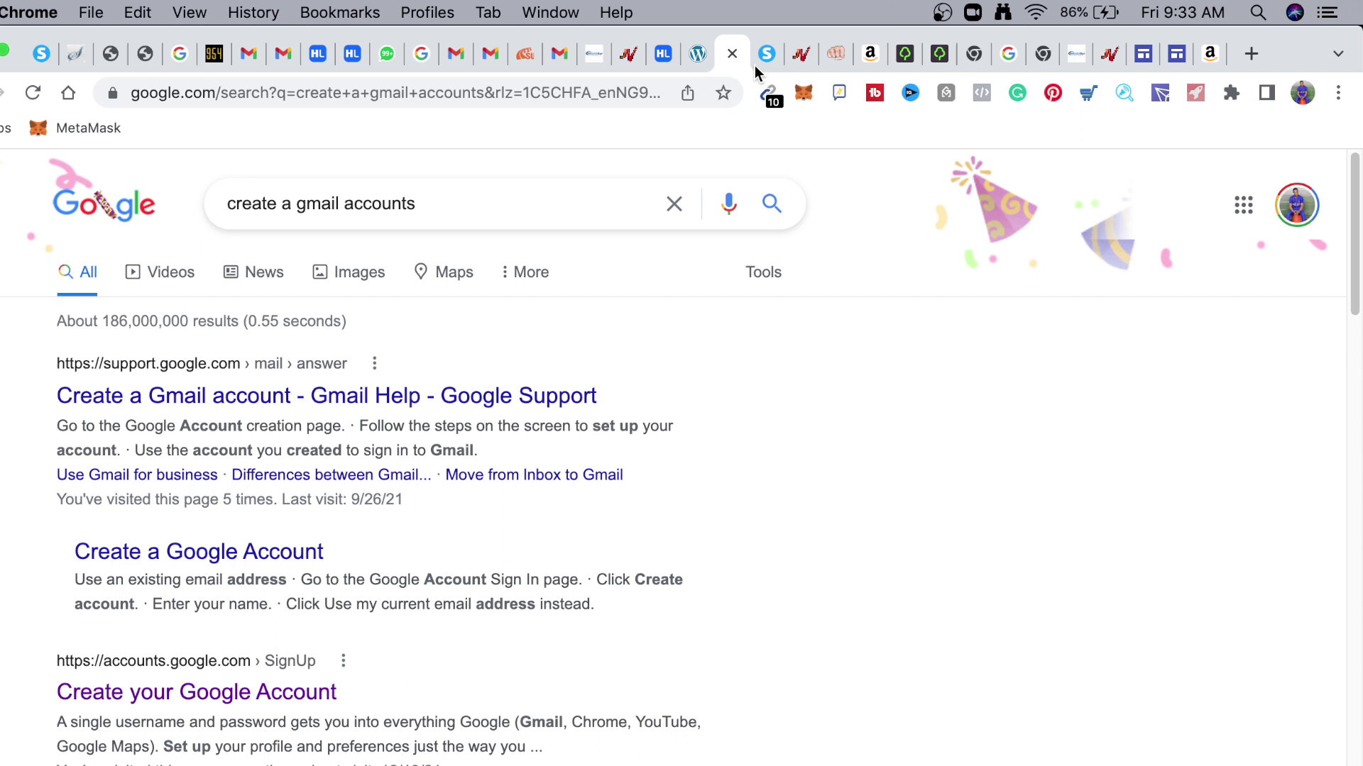
left_click(210, 699)
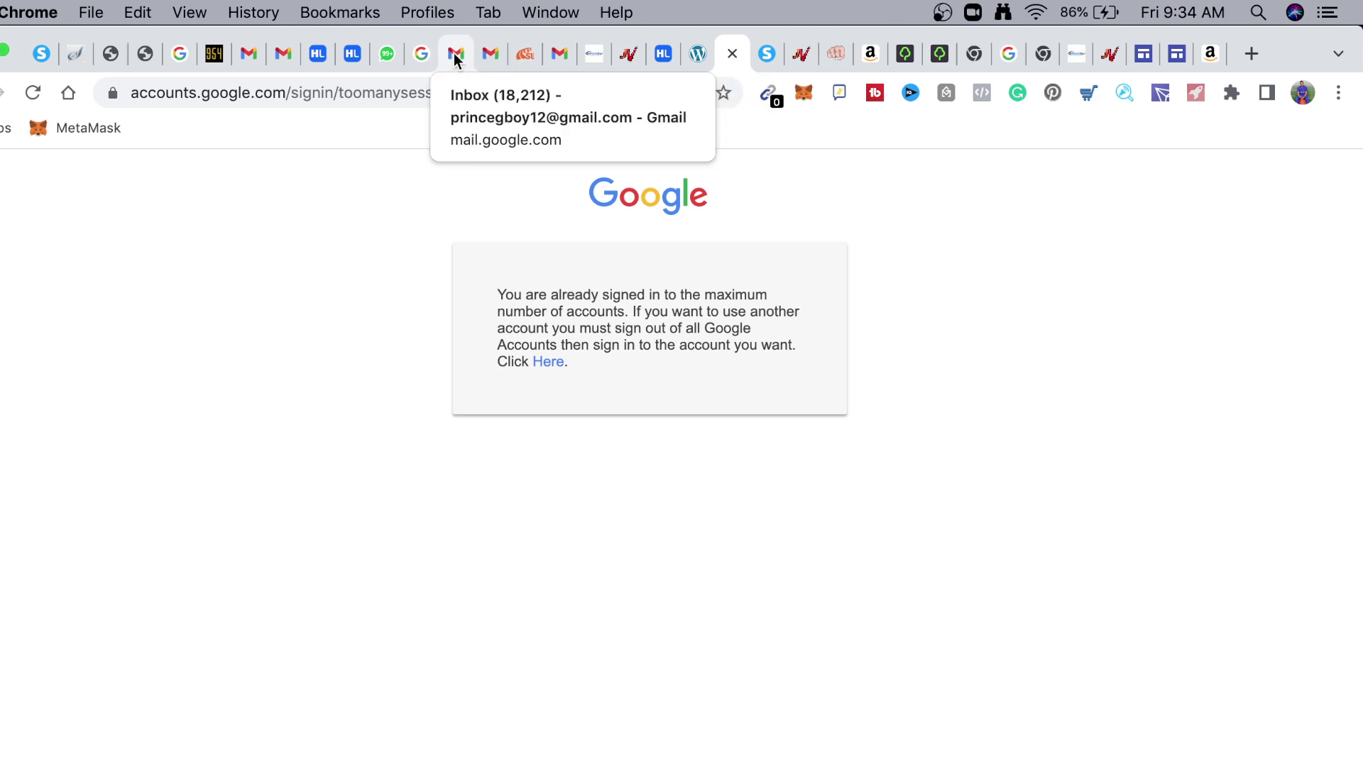
In the Gmail inbox, view the signed-in accounts list, then open Quick settings
left_click(572, 54)
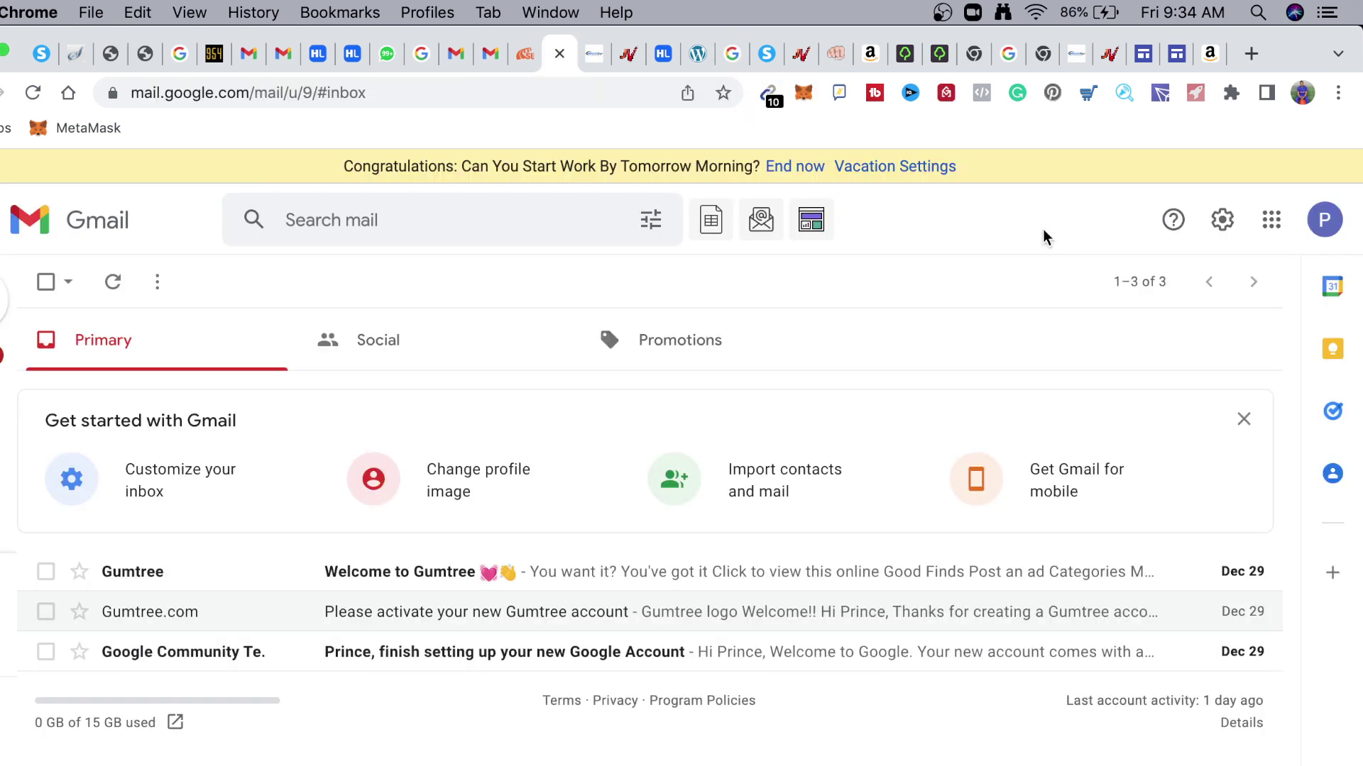
left_click(1324, 220)
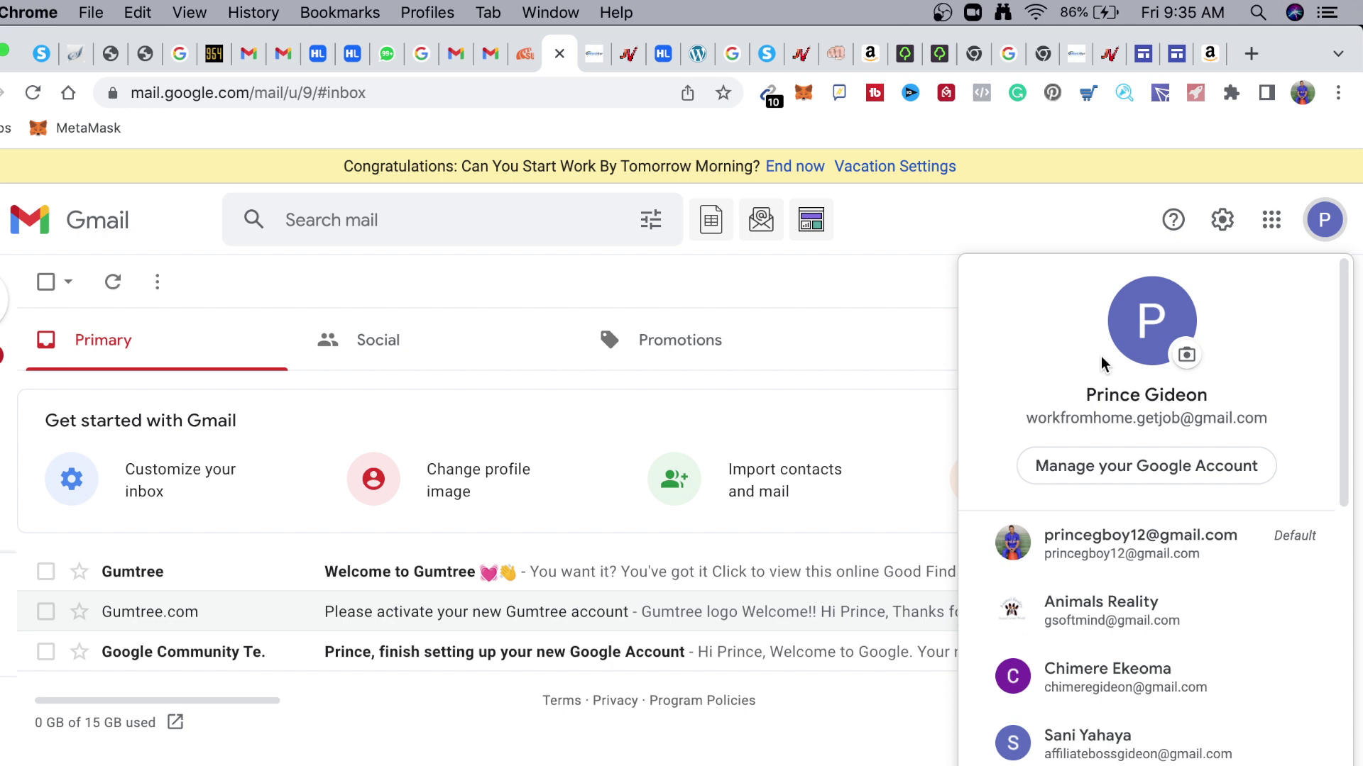
left_click(950, 211)
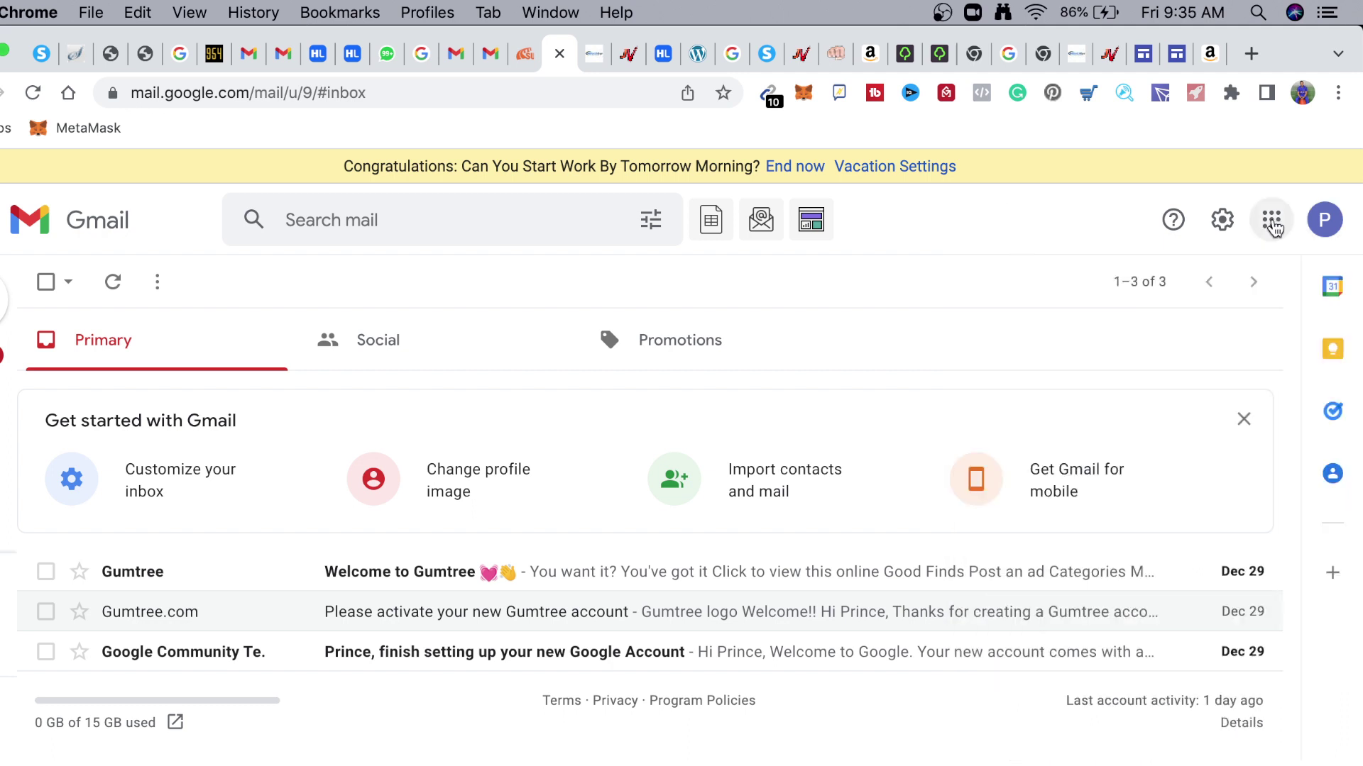
left_click(1224, 220)
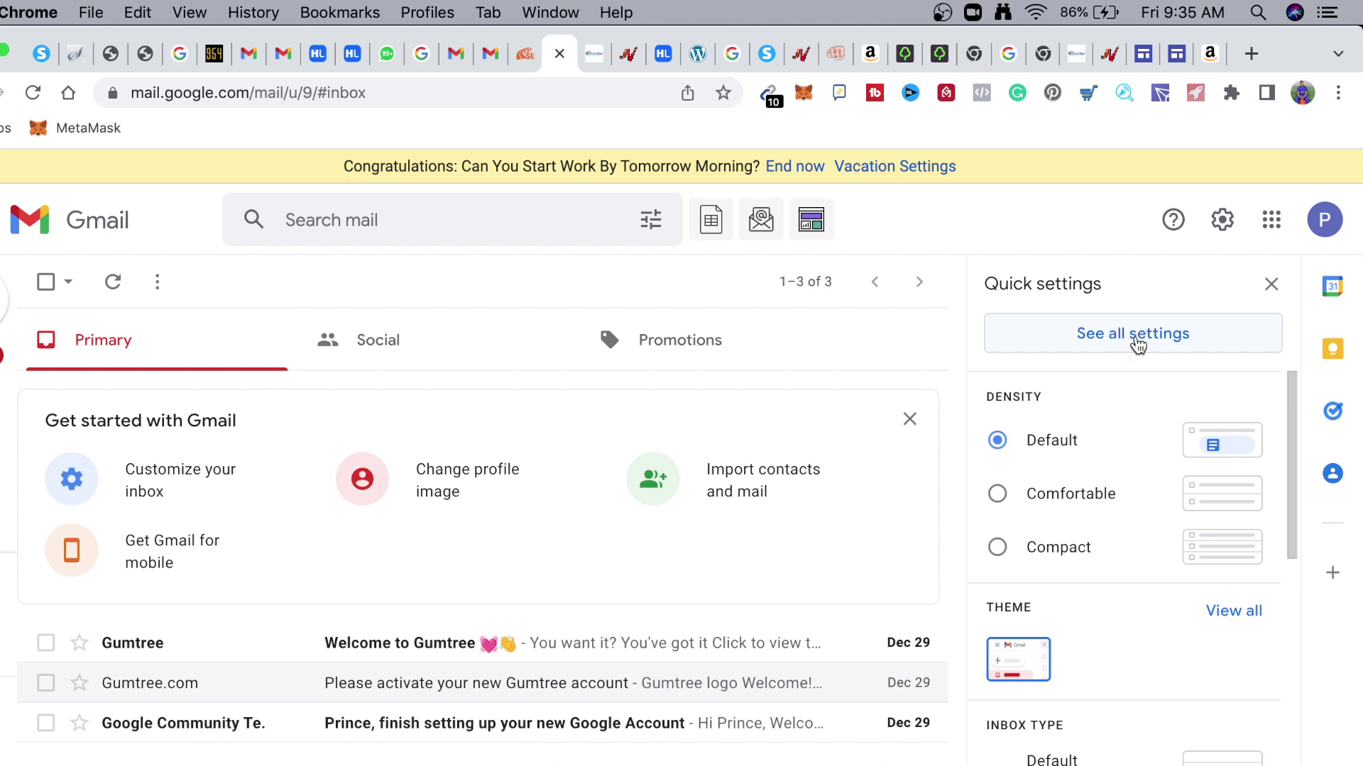
Open See all settings and scroll the General tab to the Vacation responder
left_click(1121, 335)
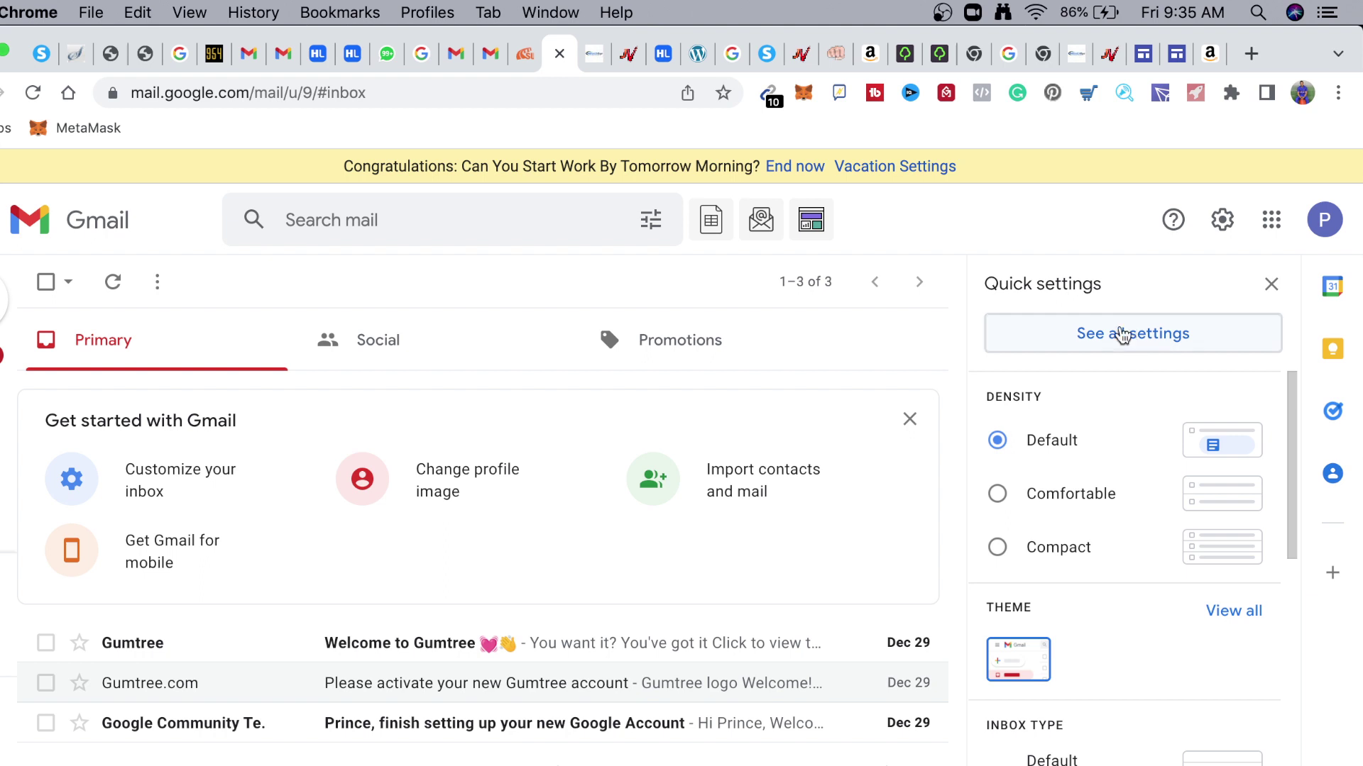
left_click(1121, 335)
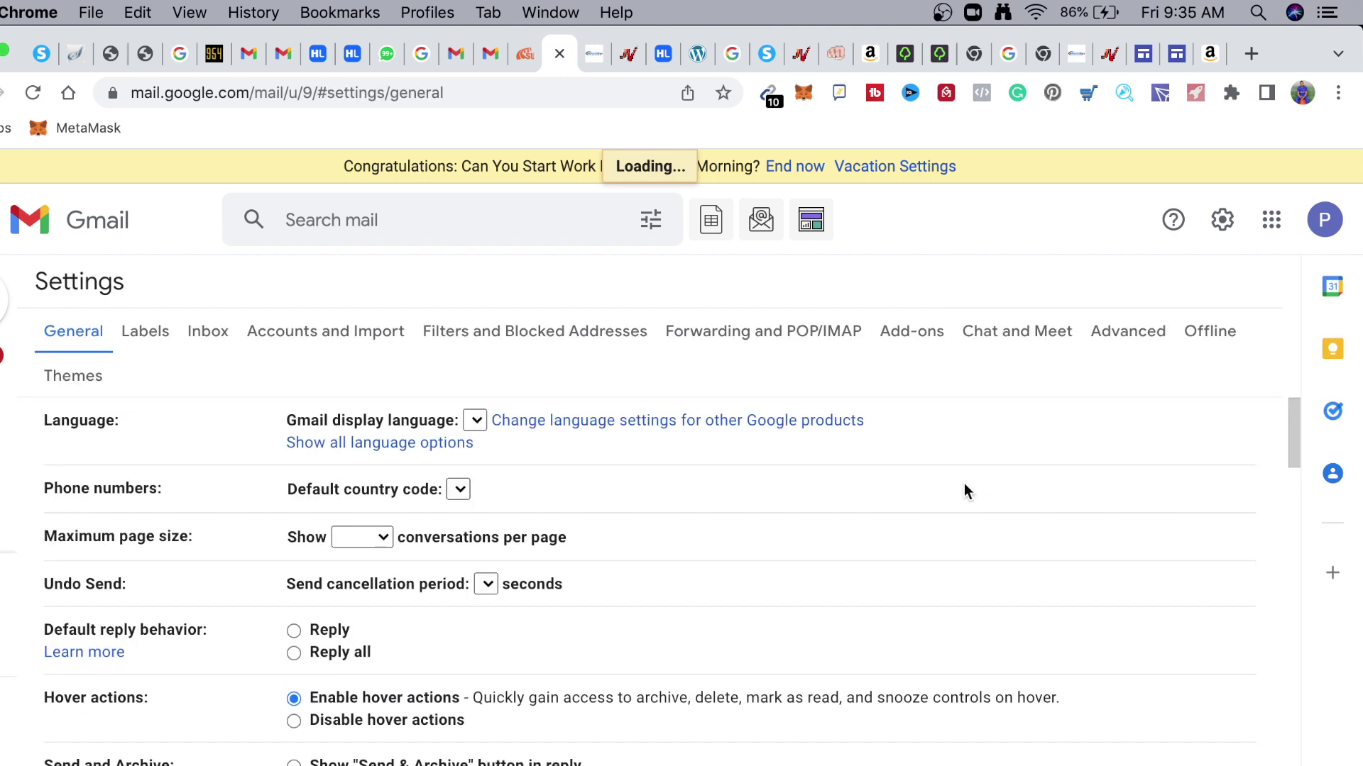
scroll(471, 528, "down", 10)
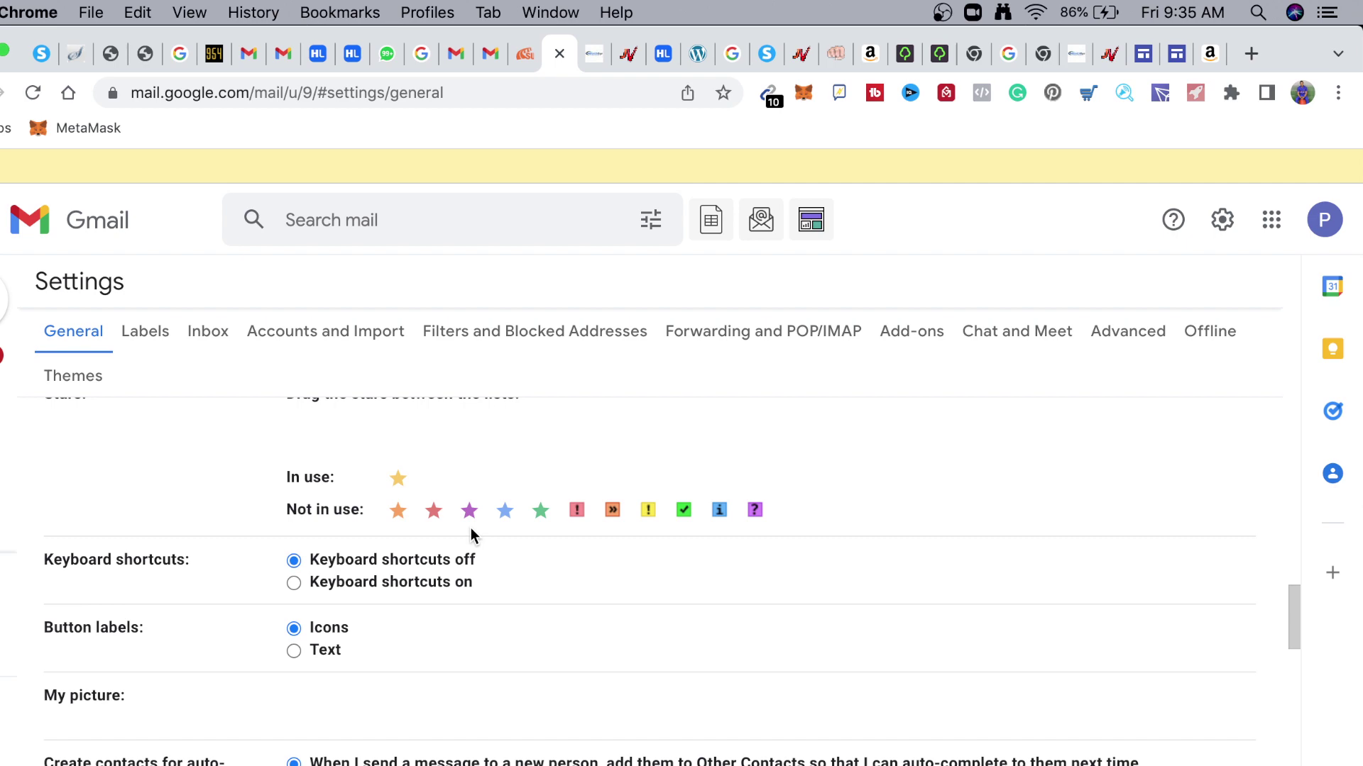
scroll(471, 528, "down", 15)
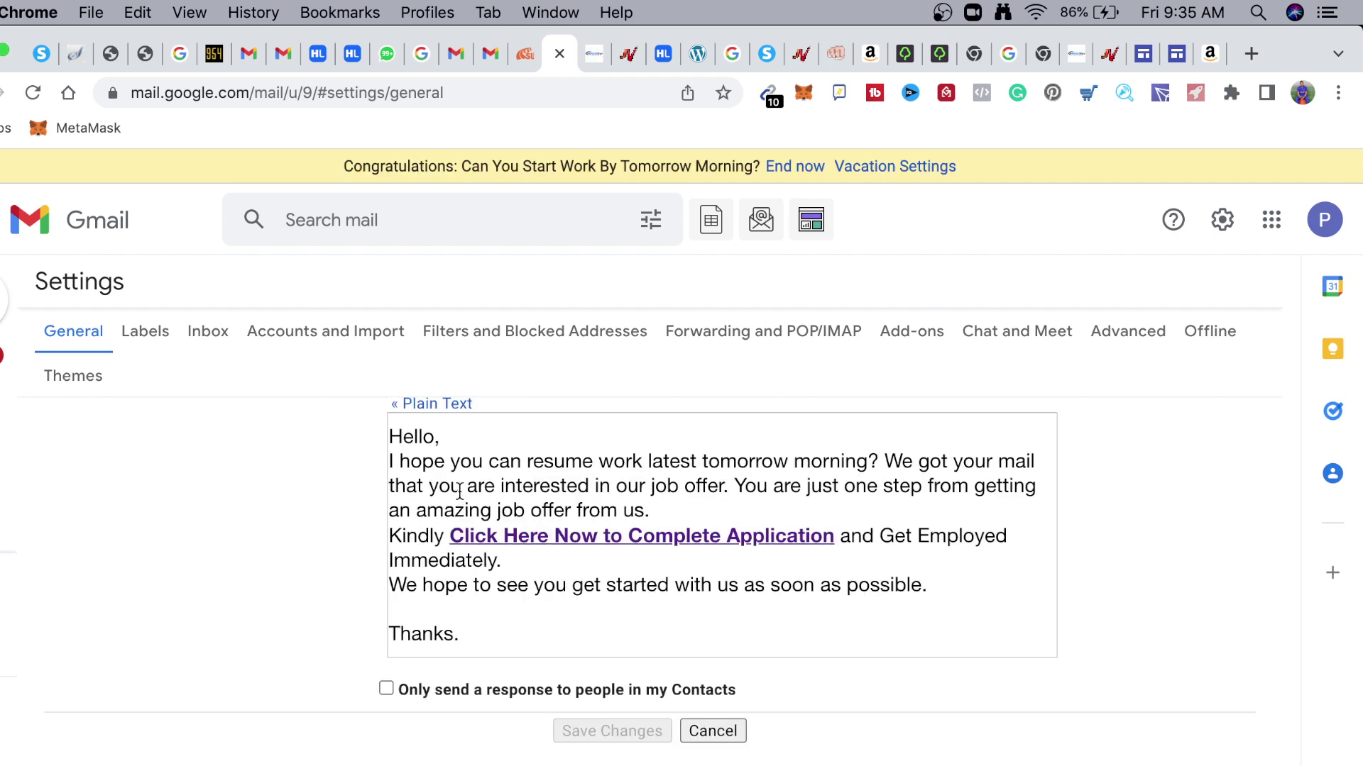
scroll(459, 491, "up", 5)
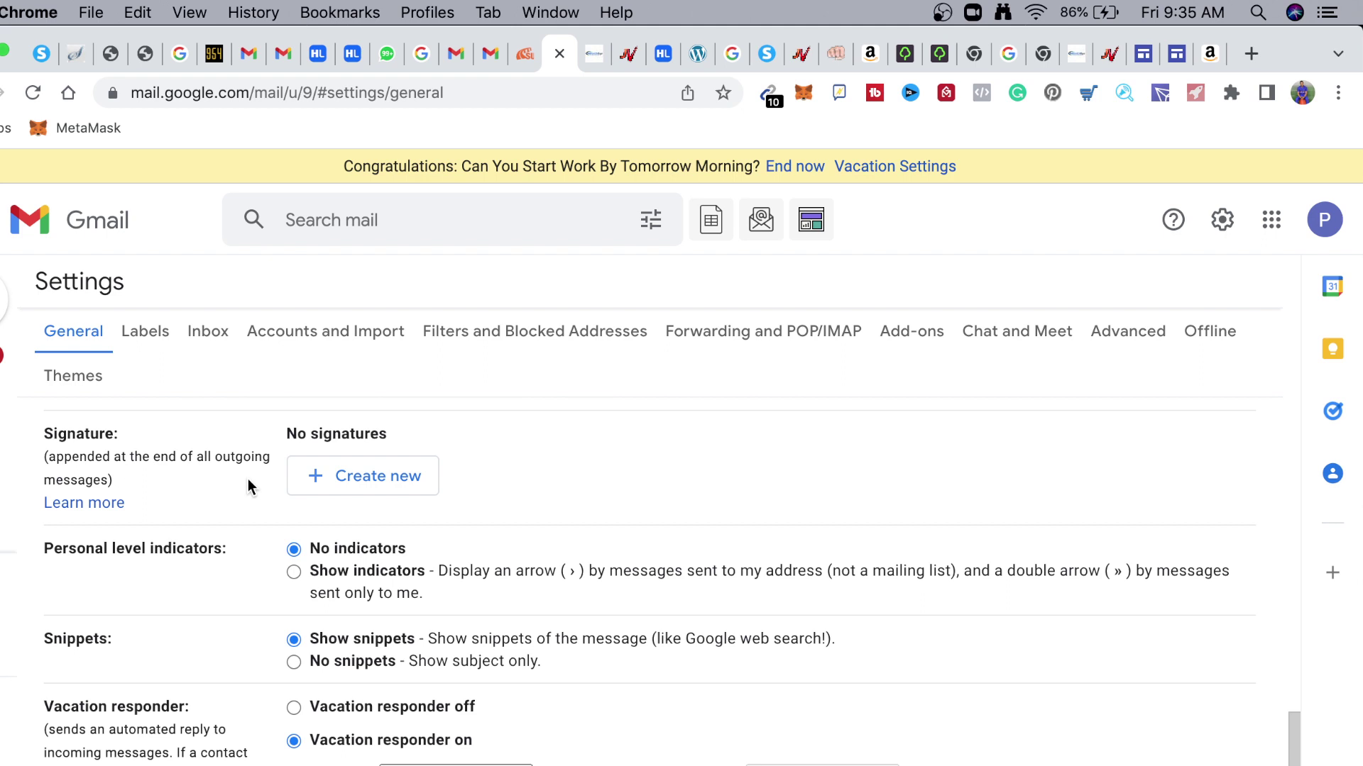
scroll(186, 602, "down", 2)
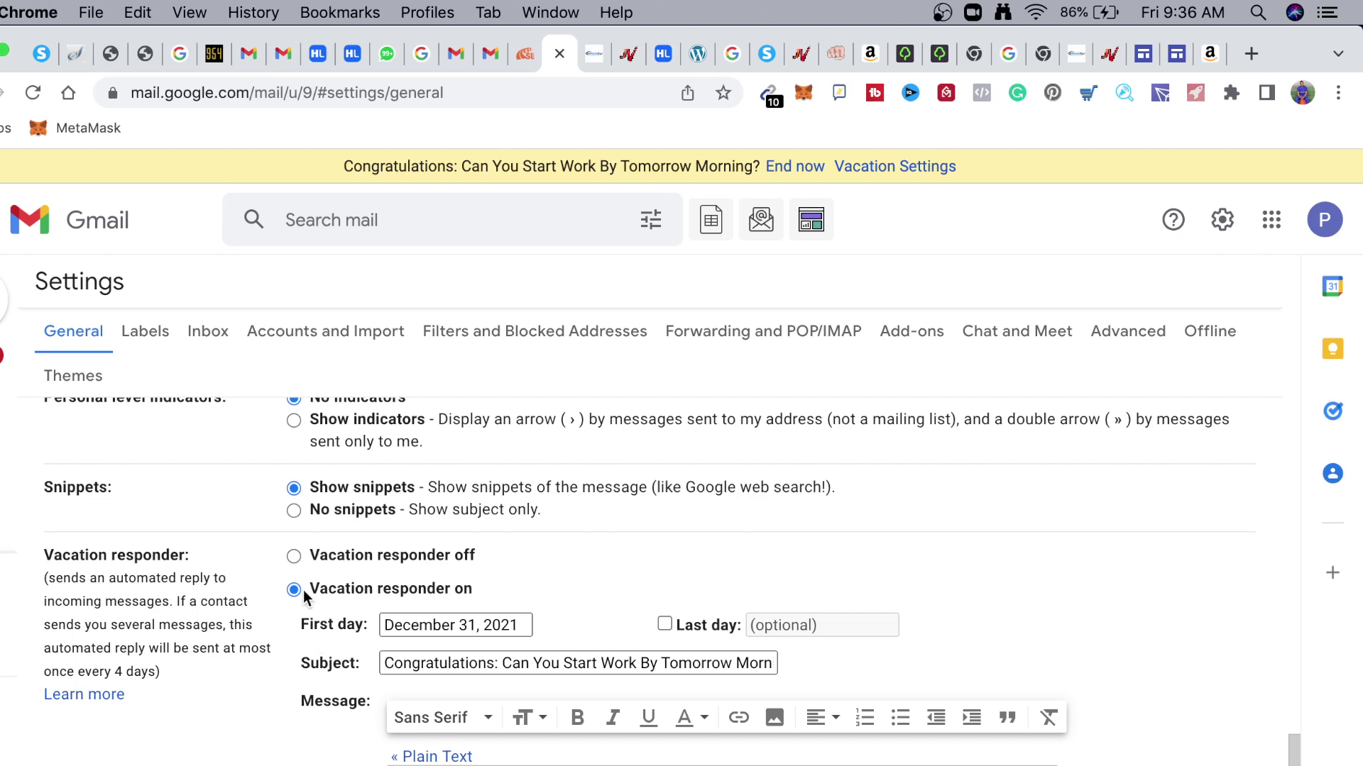
Replace 'Start Work' with 'Resume' in the vacation responder subject line
scroll(355, 603, "down", 1)
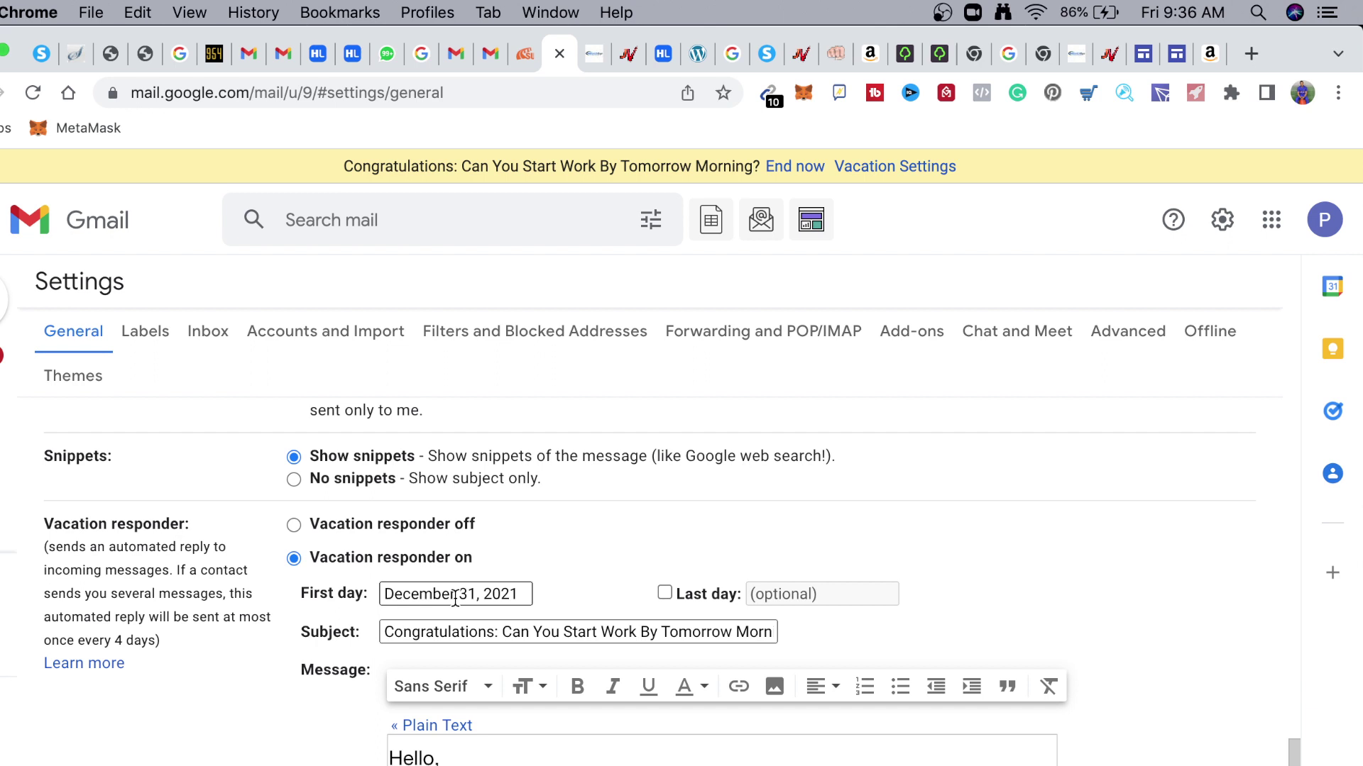
scroll(468, 599, "down", 1)
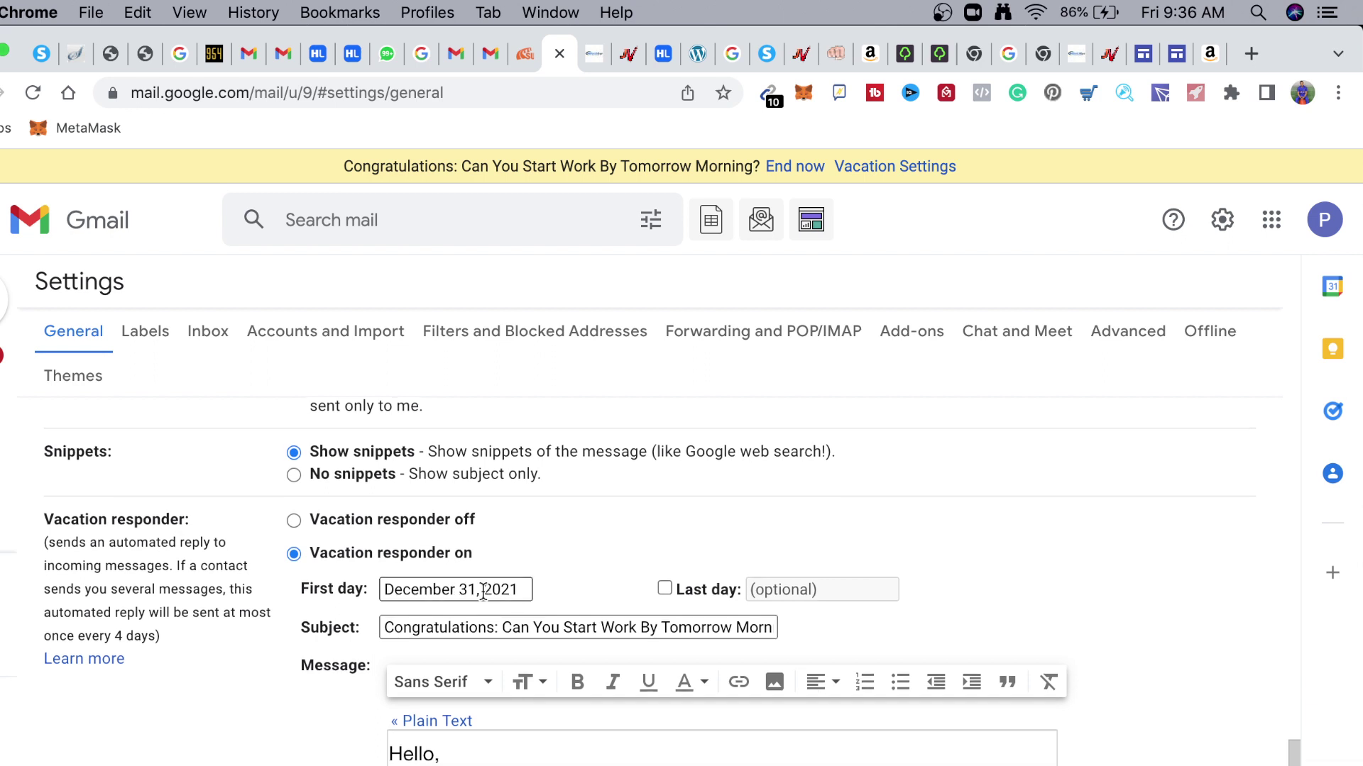
left_click(506, 626)
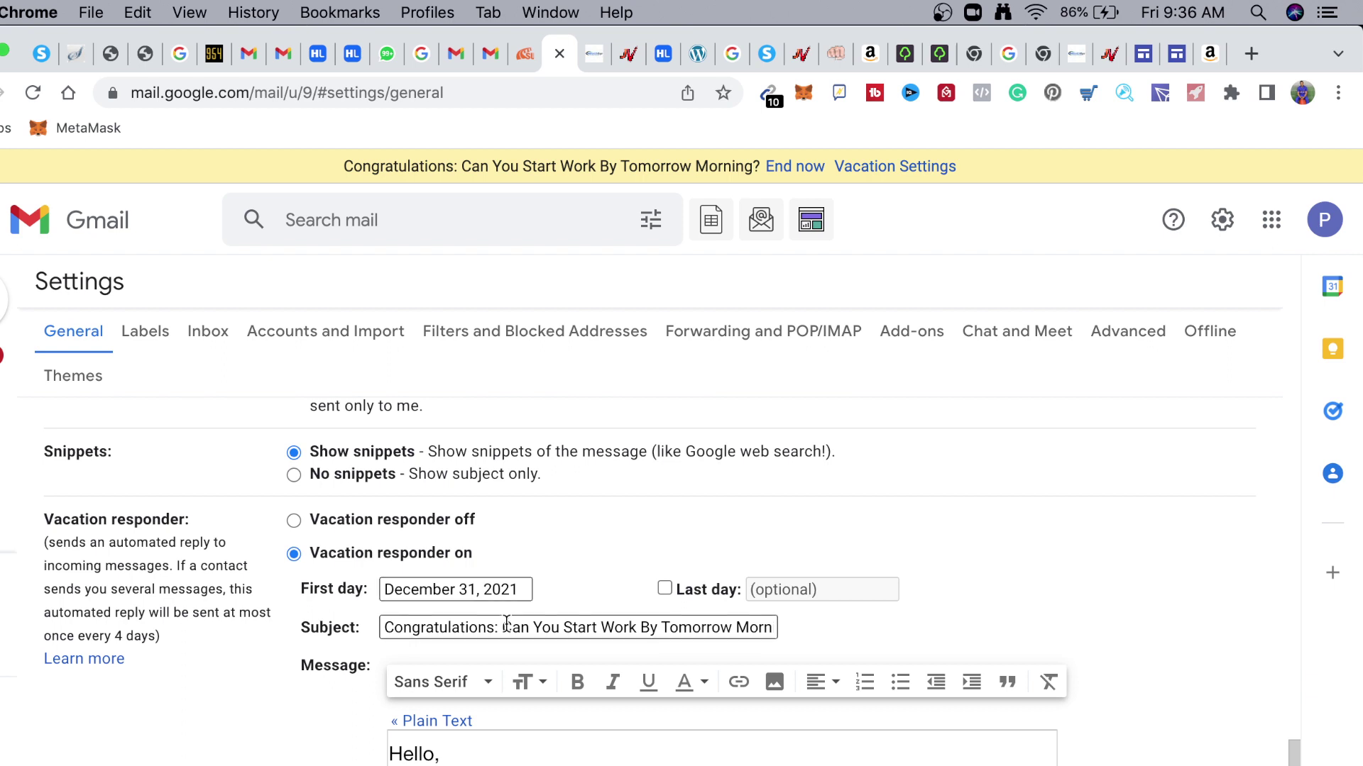
scroll(507, 624, "down", 1)
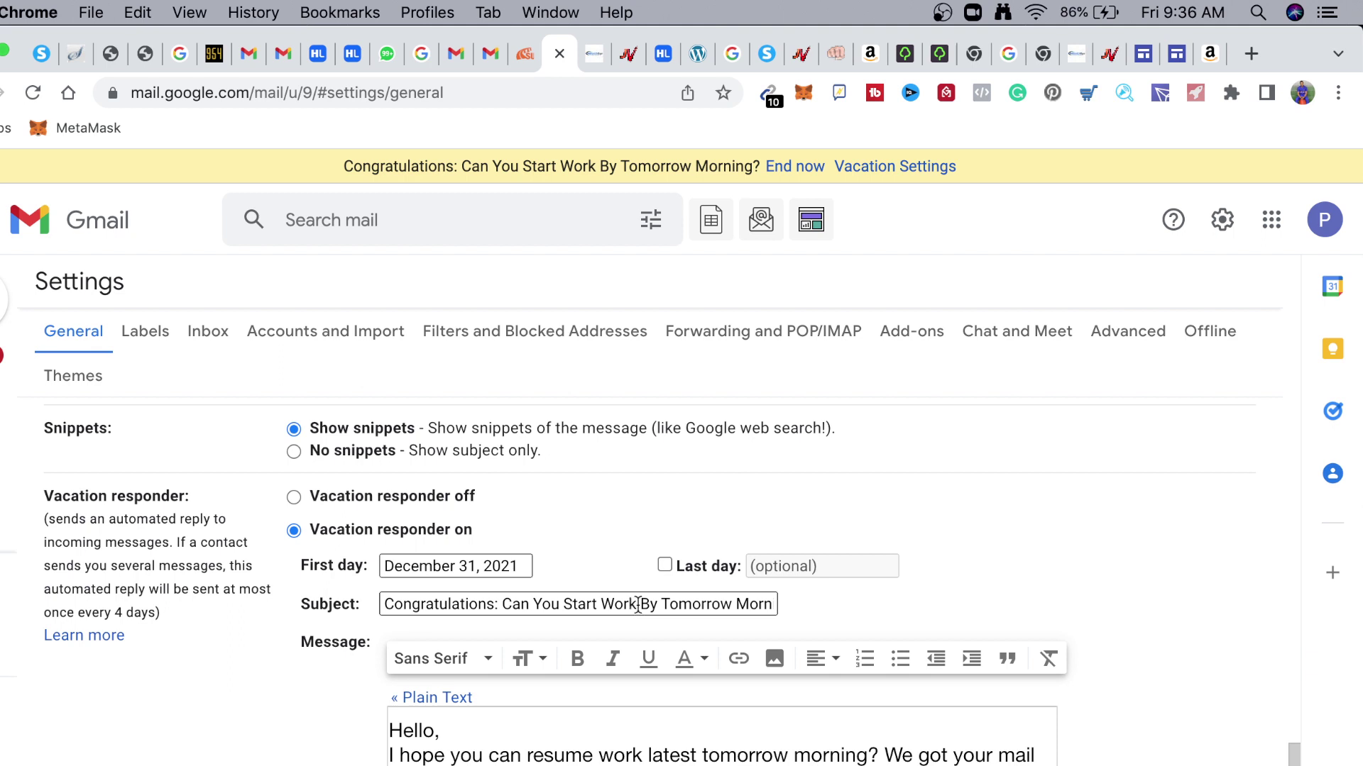
left_click_drag(638, 604, 560, 611)
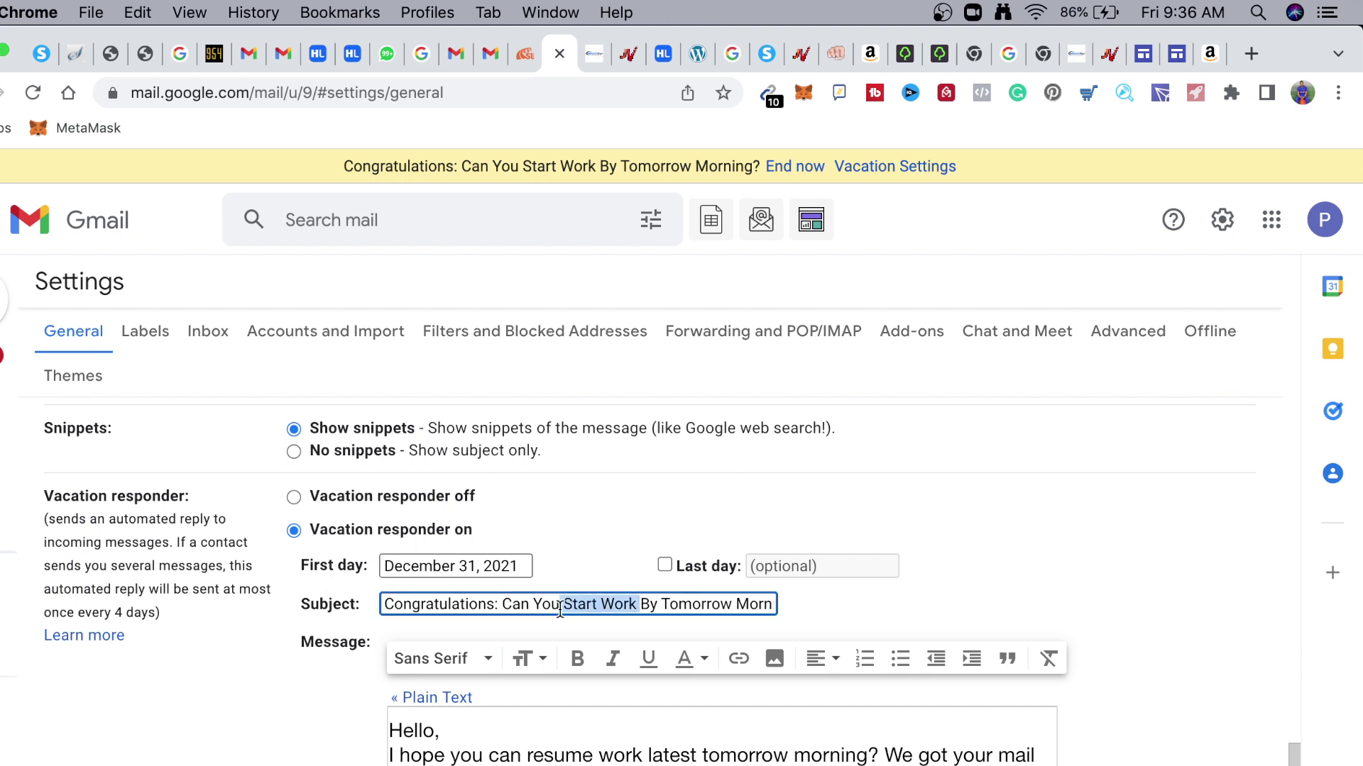
type("Resume")
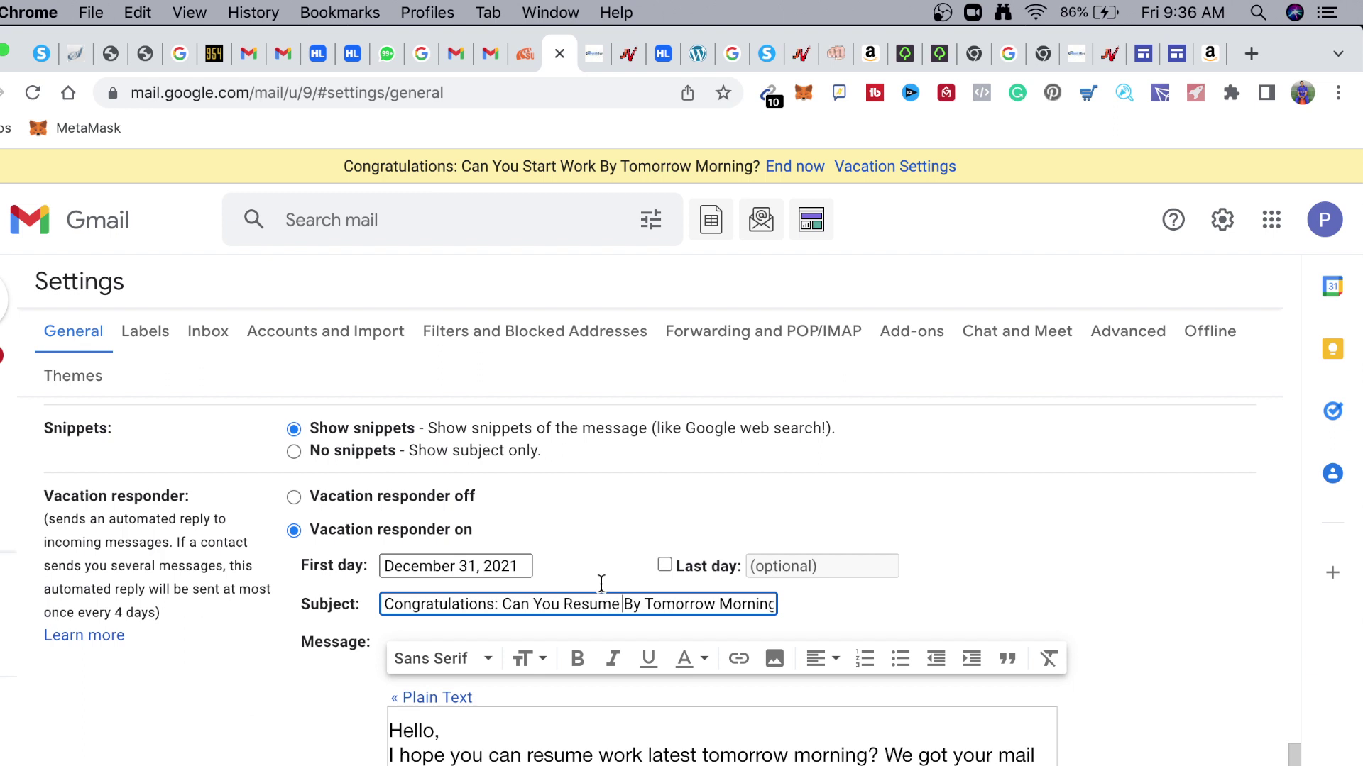
left_click(632, 604)
key("super+Right")
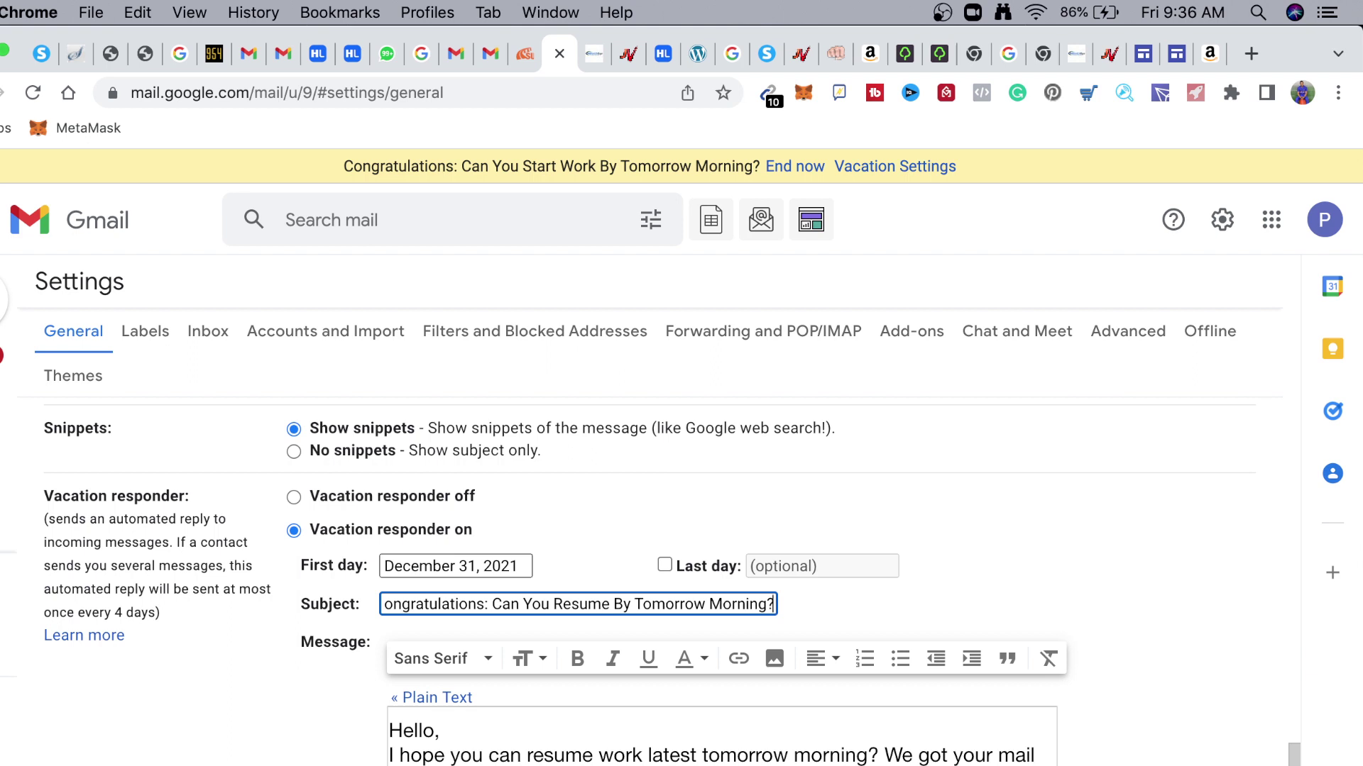
double_click(643, 603)
right_click(643, 604)
key("Escape")
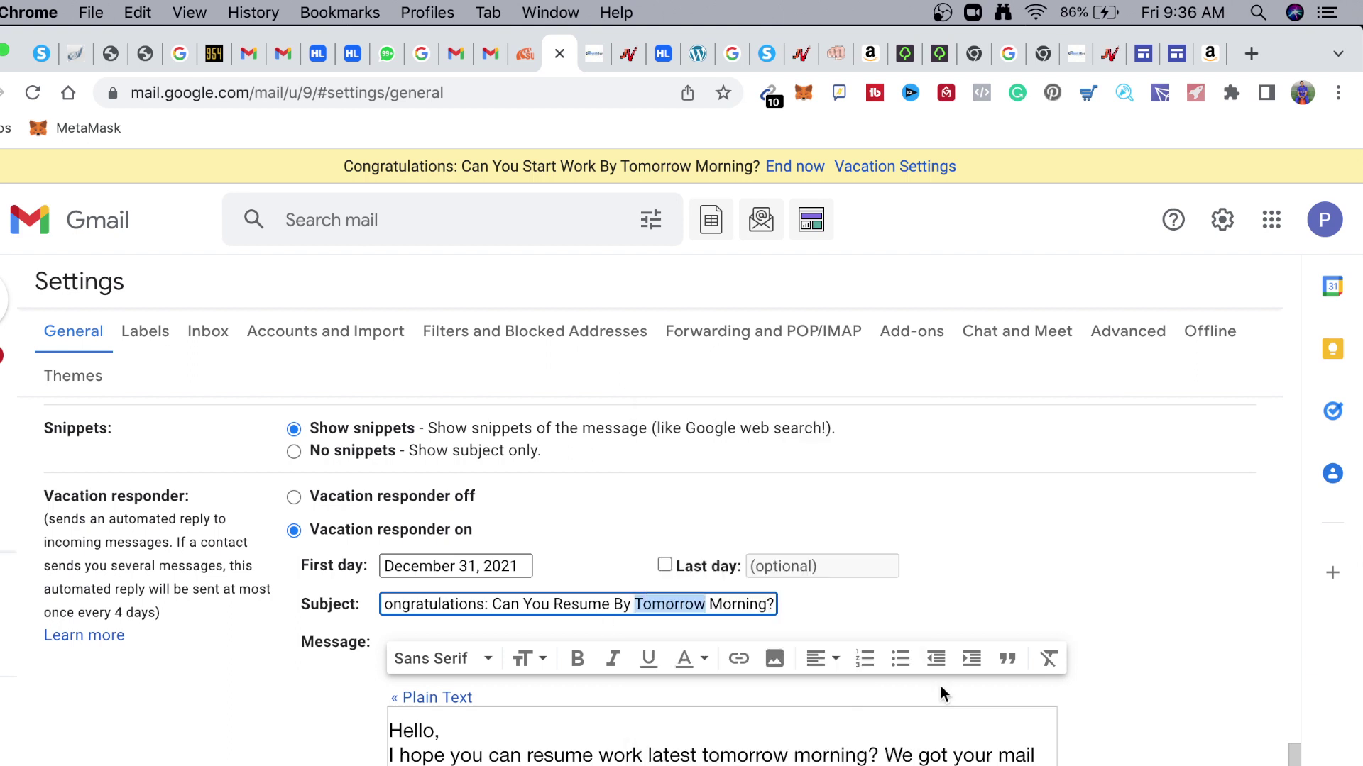
left_click(743, 631)
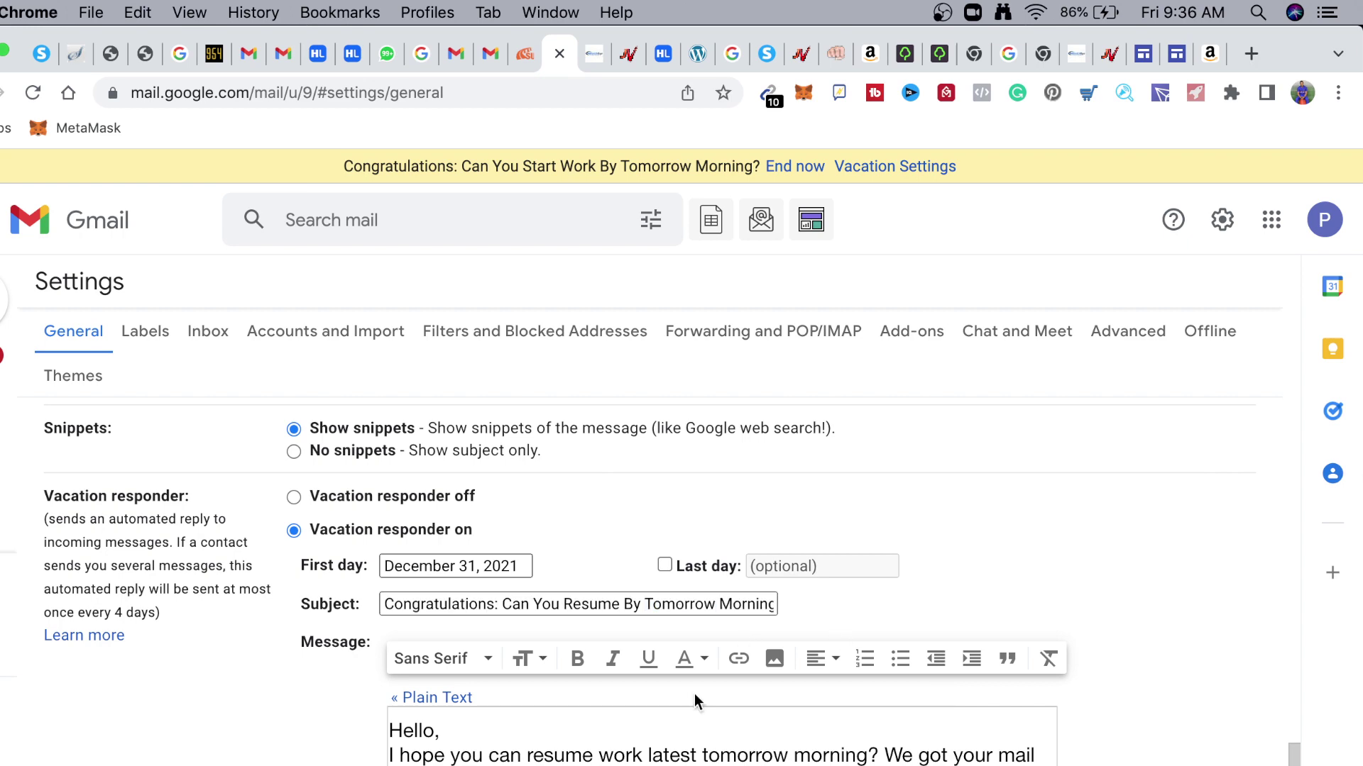
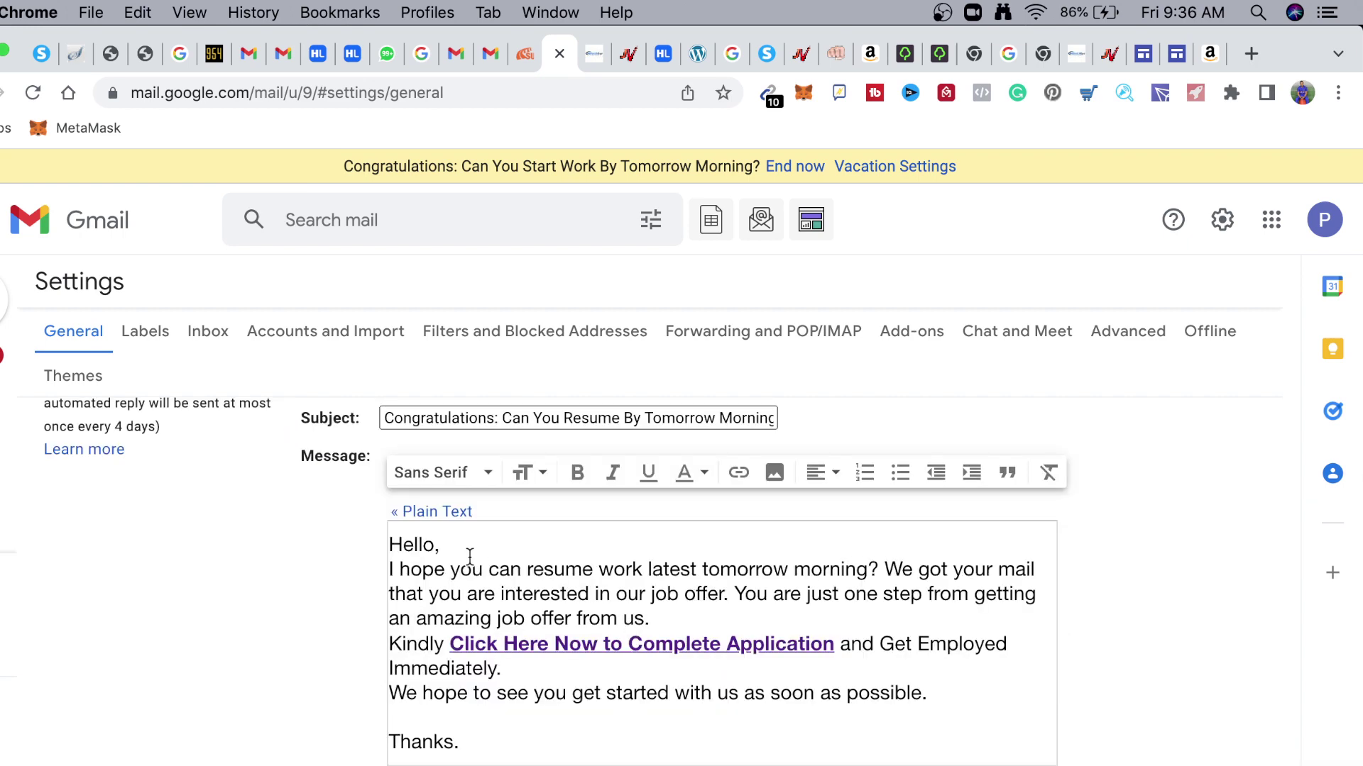
scroll(469, 556, "down", 2)
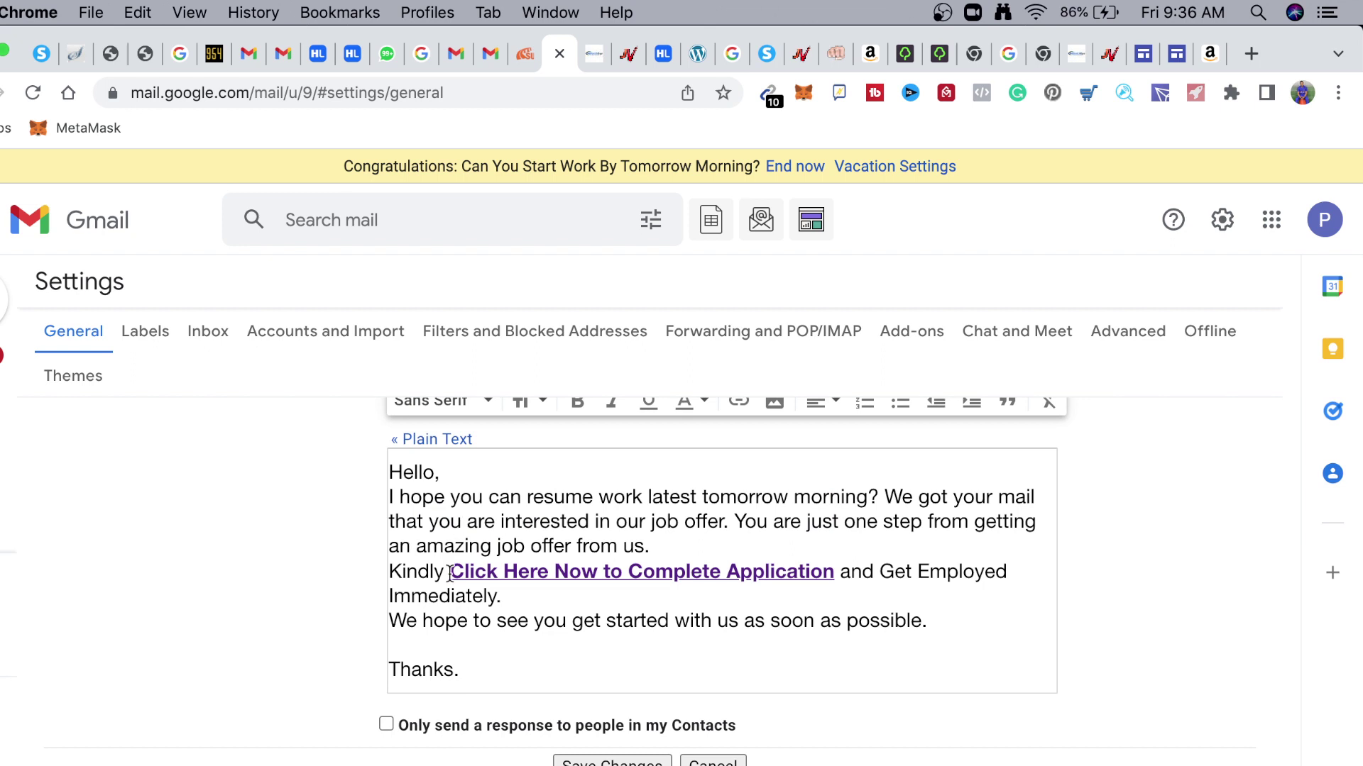
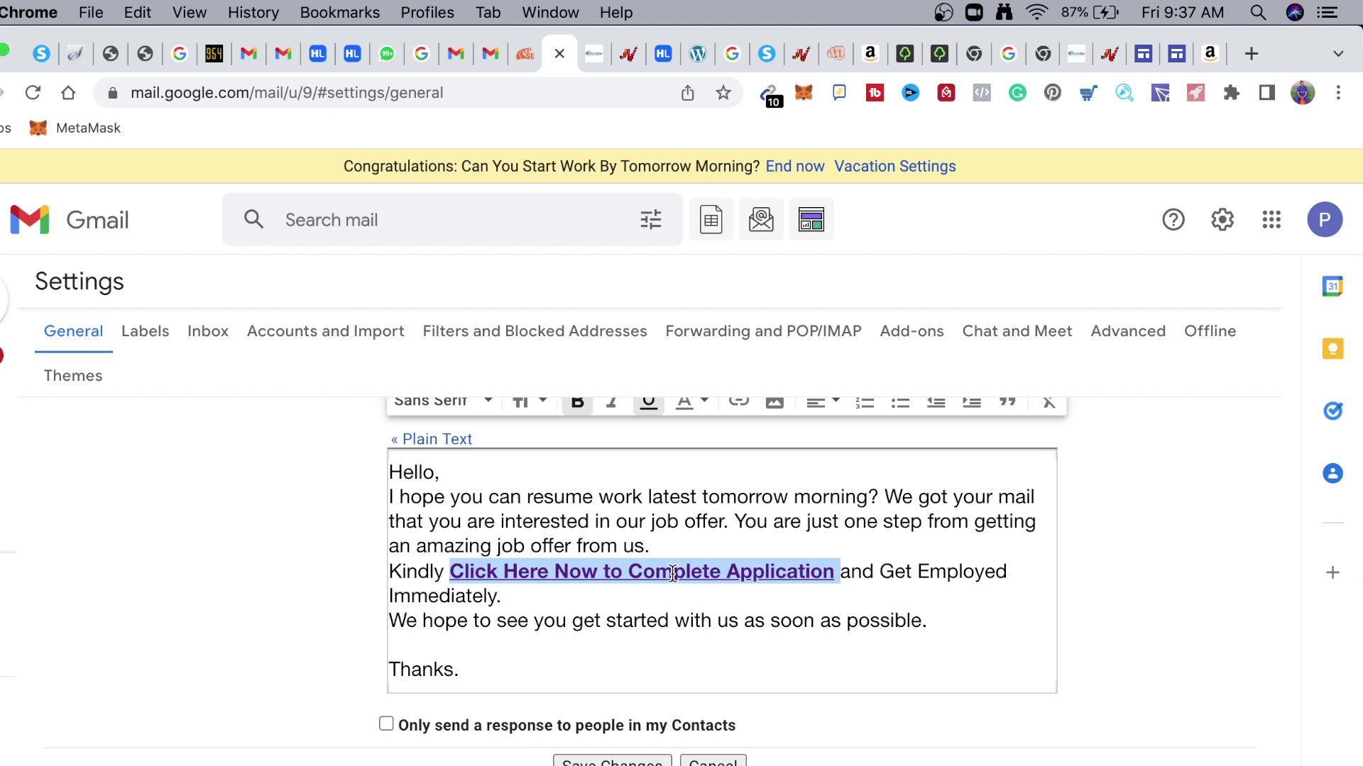
scroll(746, 425, "up", 1)
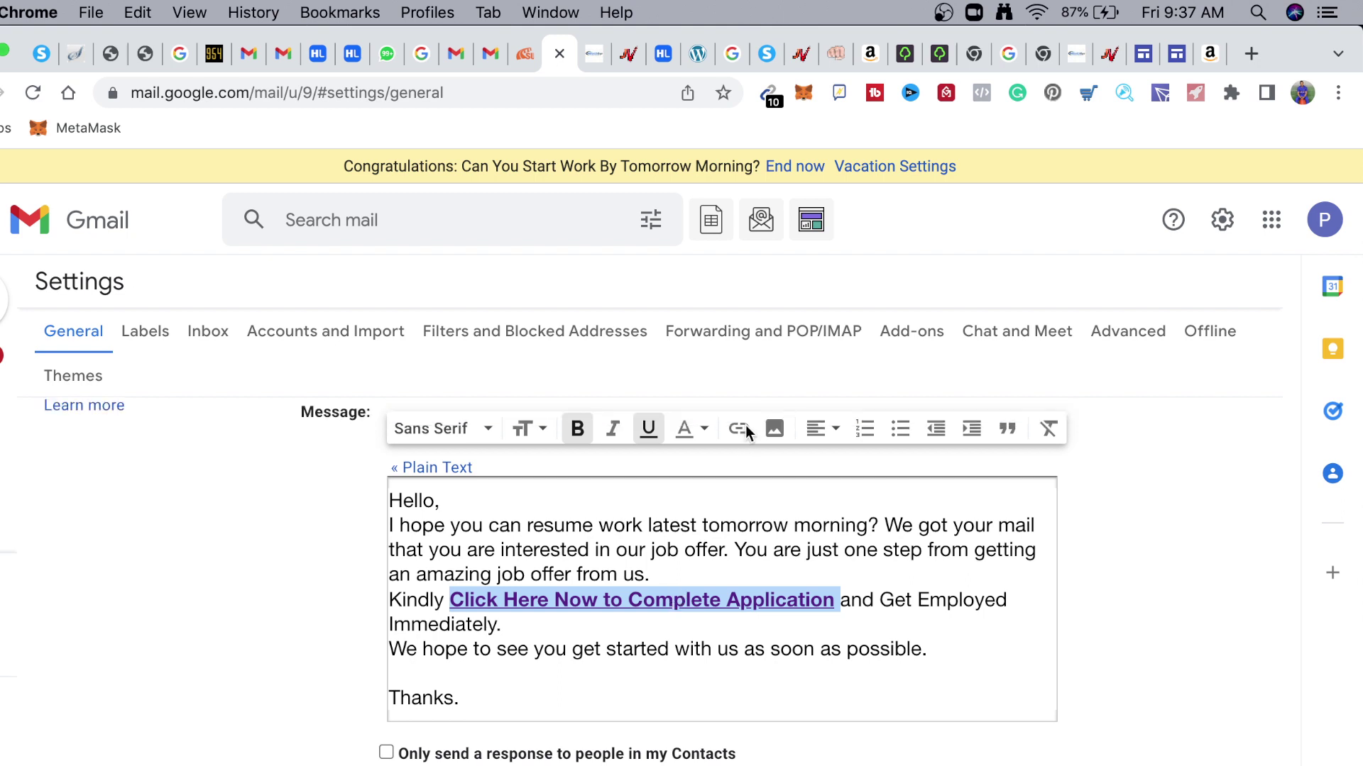
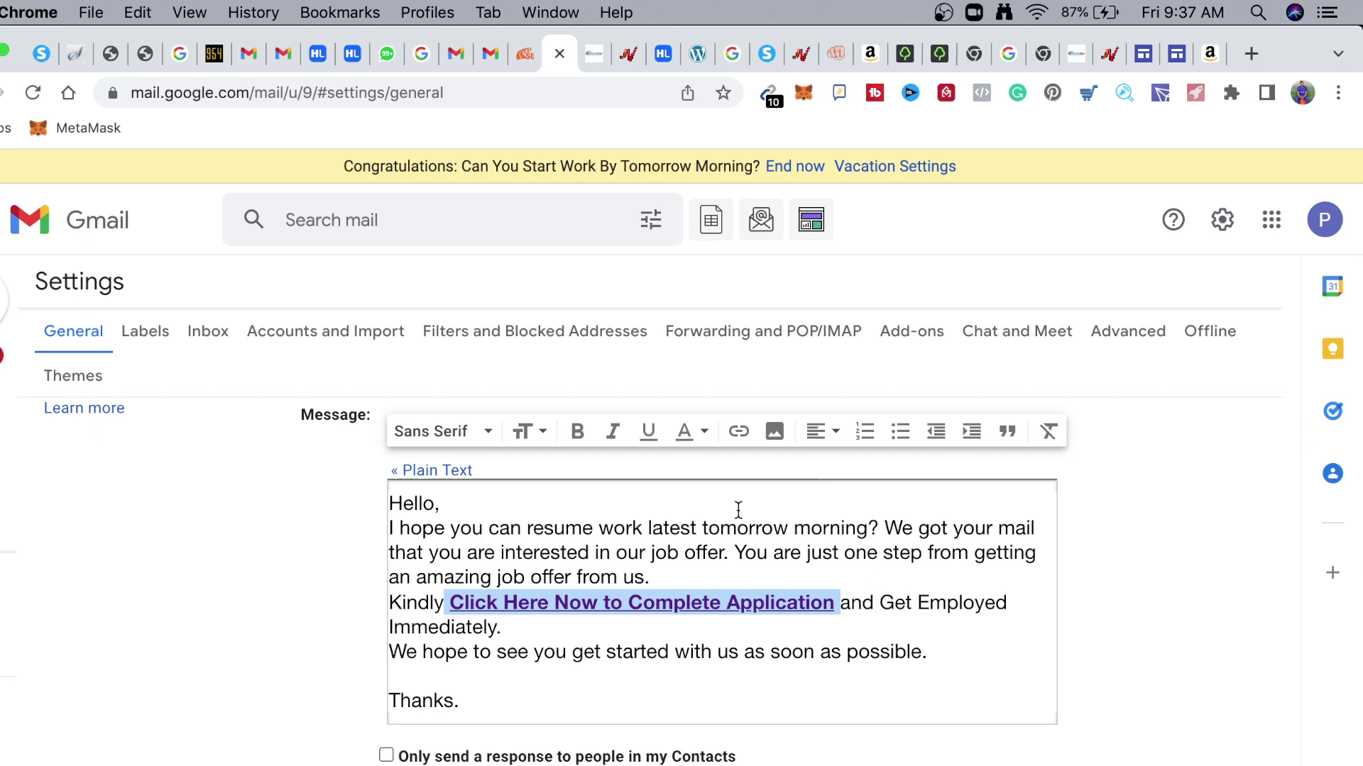
left_click(455, 604)
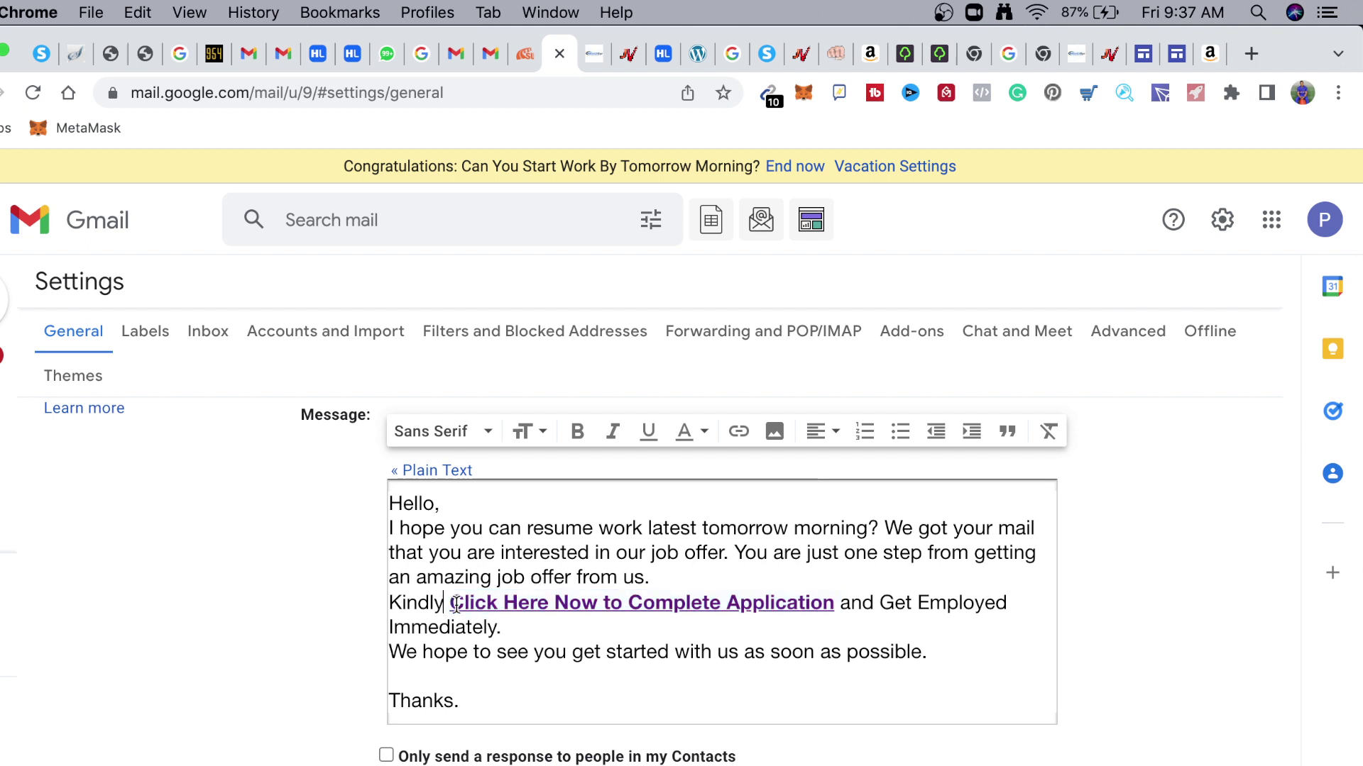
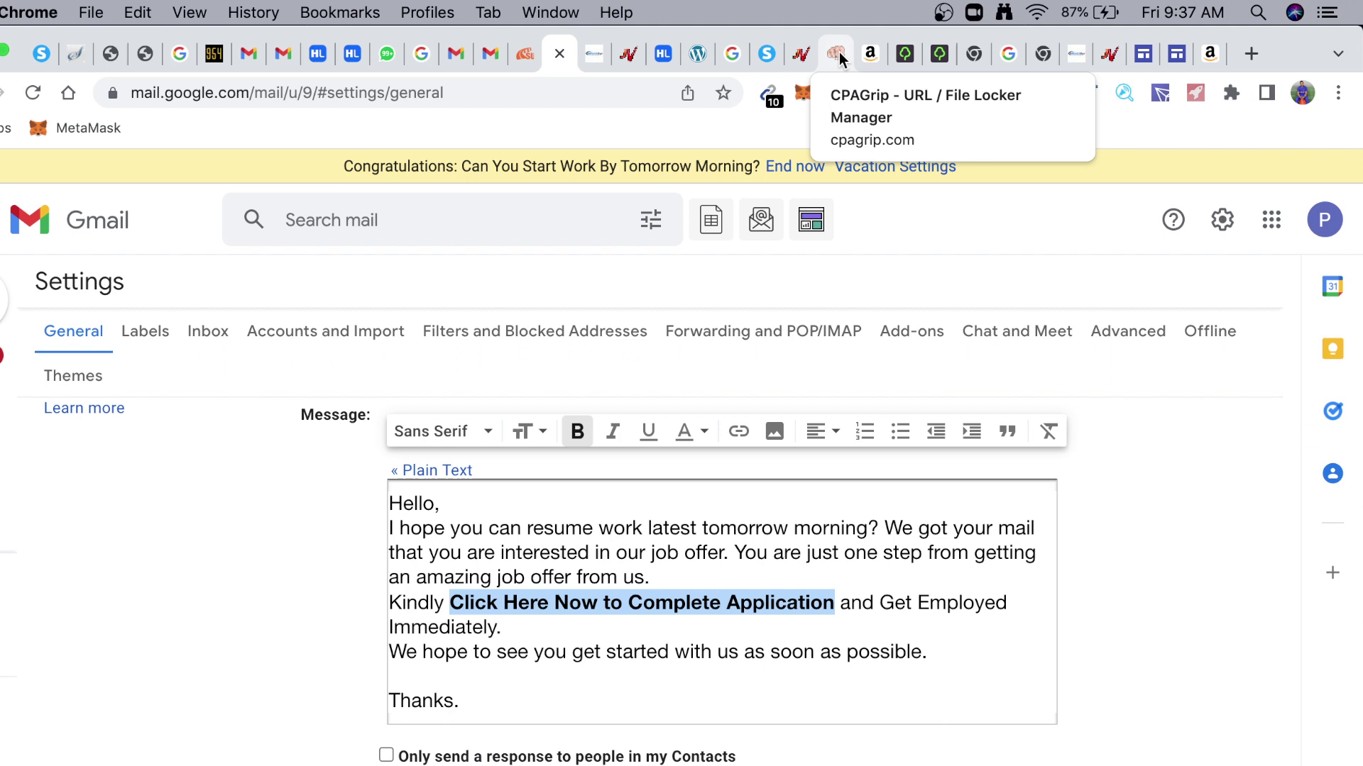
left_click(838, 55)
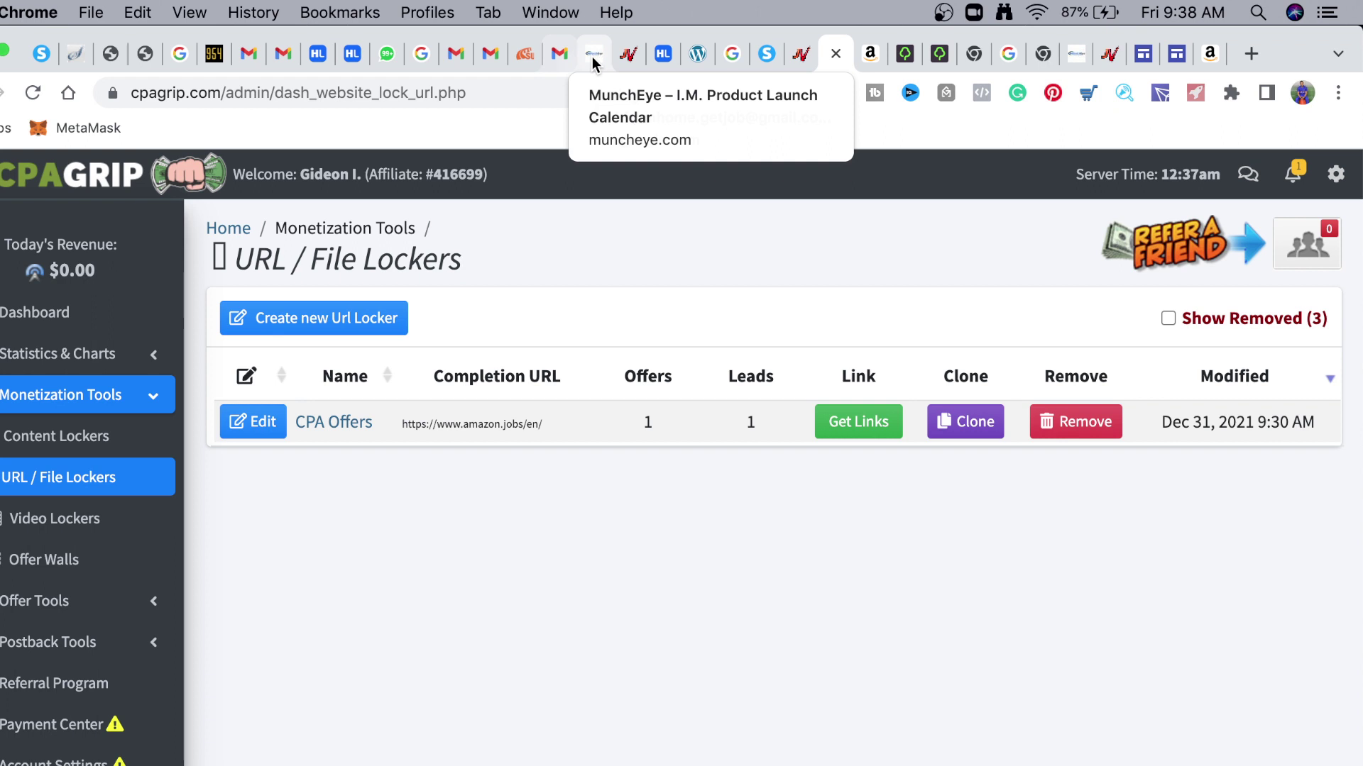
left_click(558, 53)
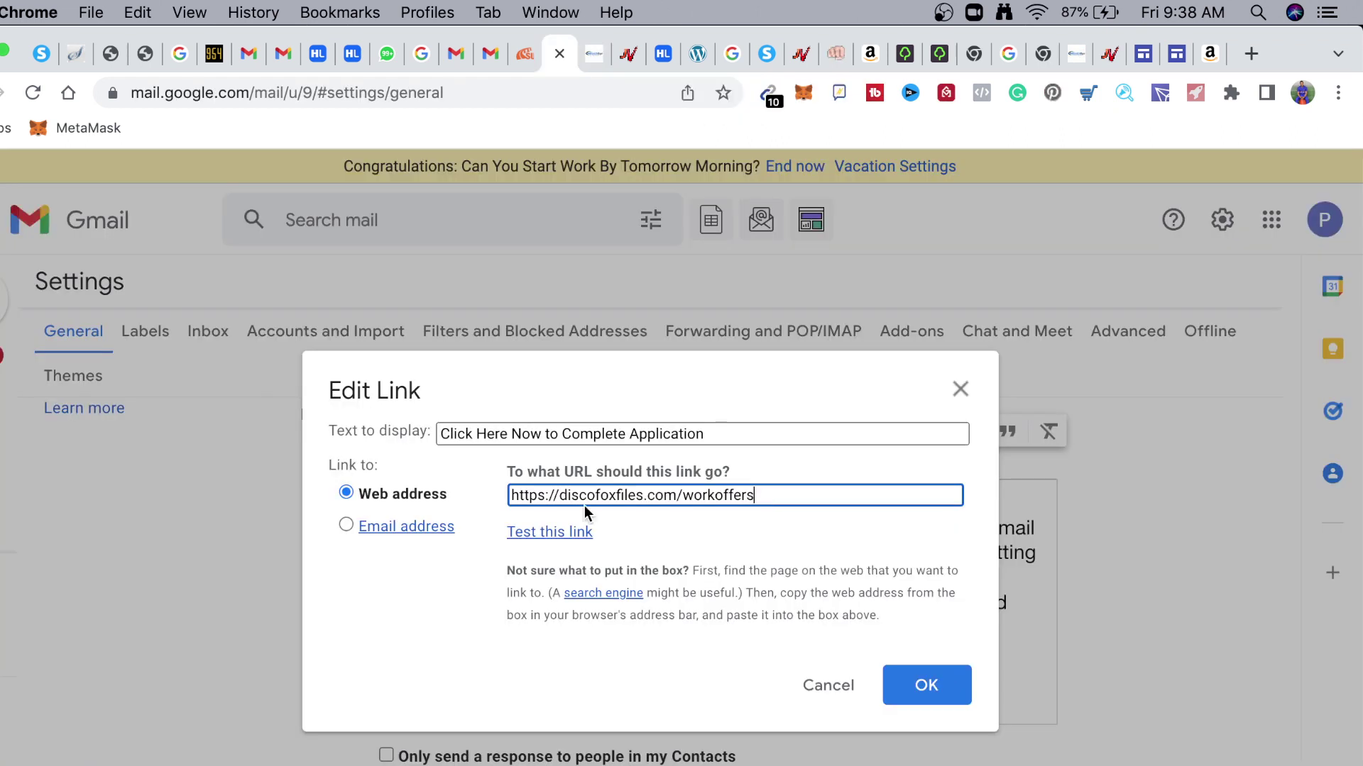
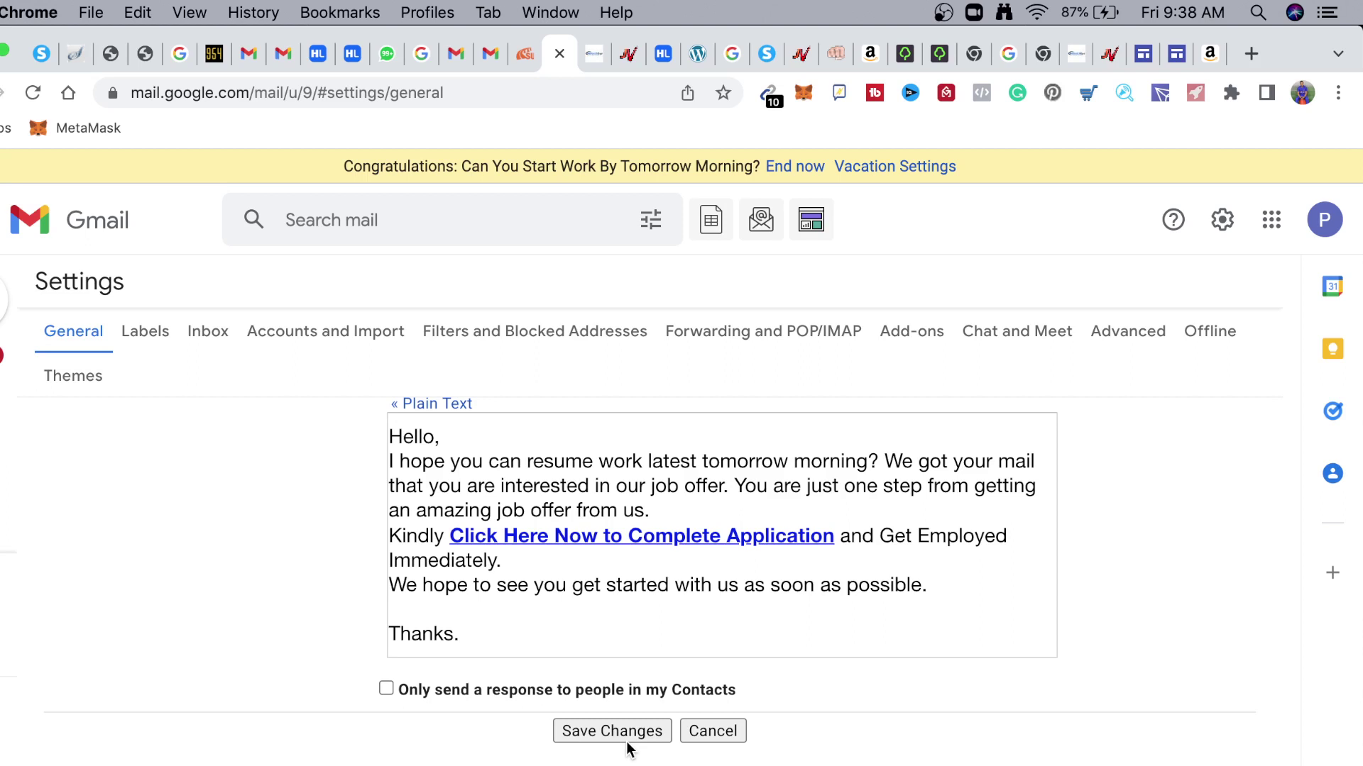
Save the vacation auto-reply titled 'Can You Resume Work By Tomorrow Morning?', re-saving it from General settings
left_click(612, 731)
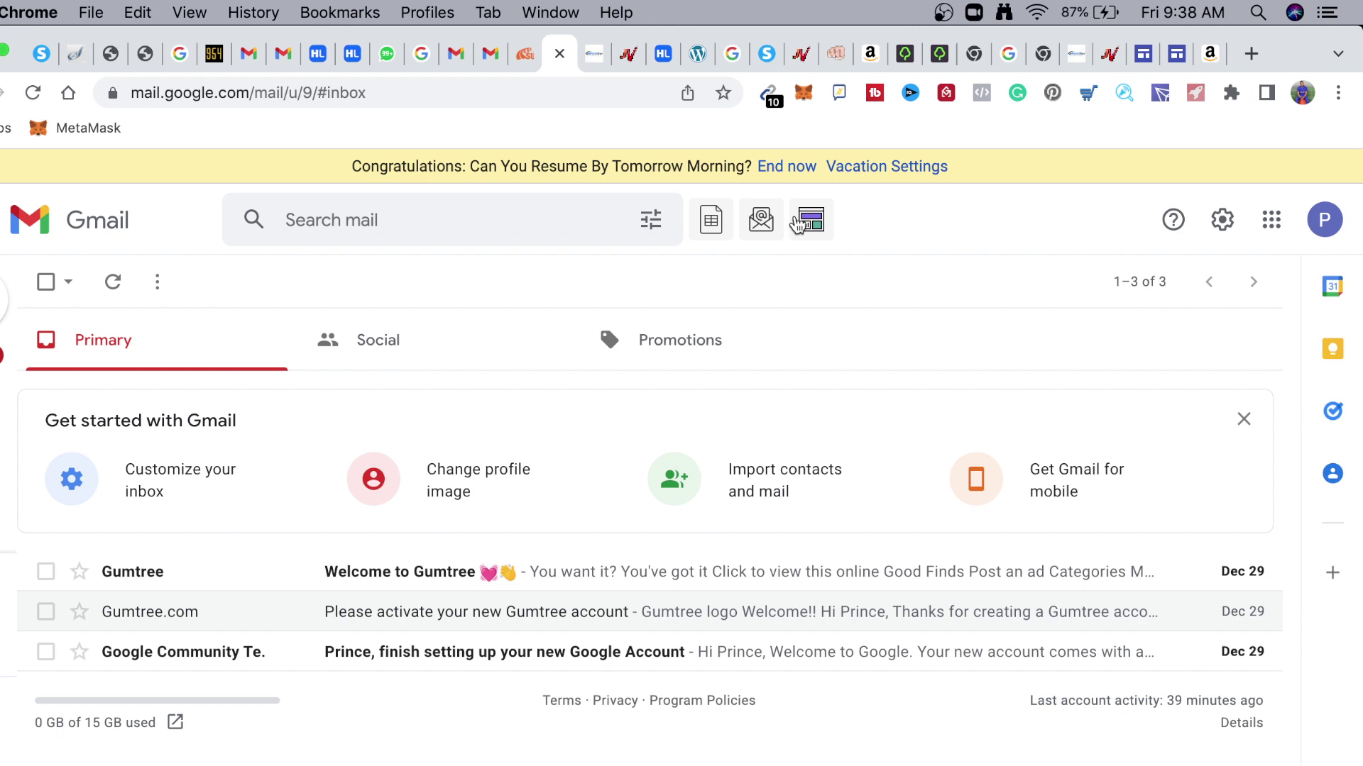
left_click(799, 223)
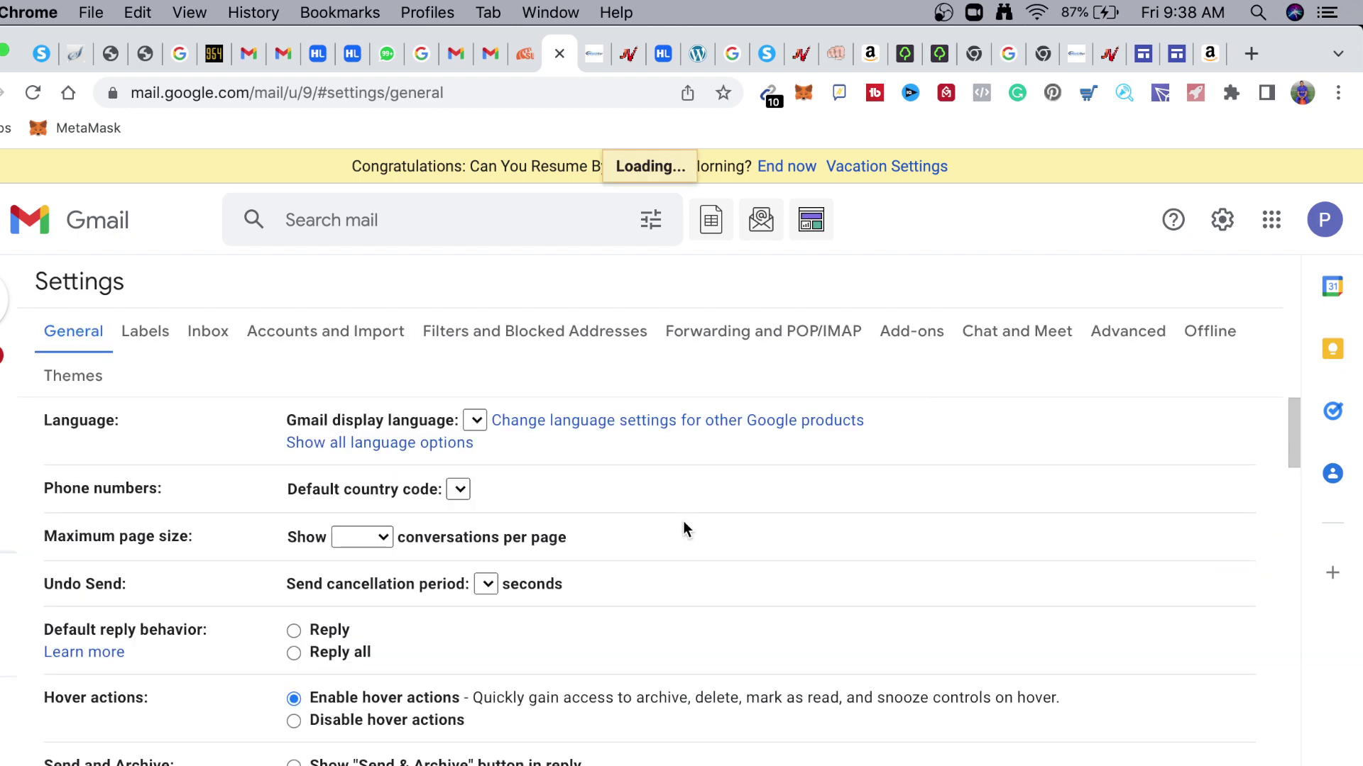
scroll(531, 545, "down", 10)
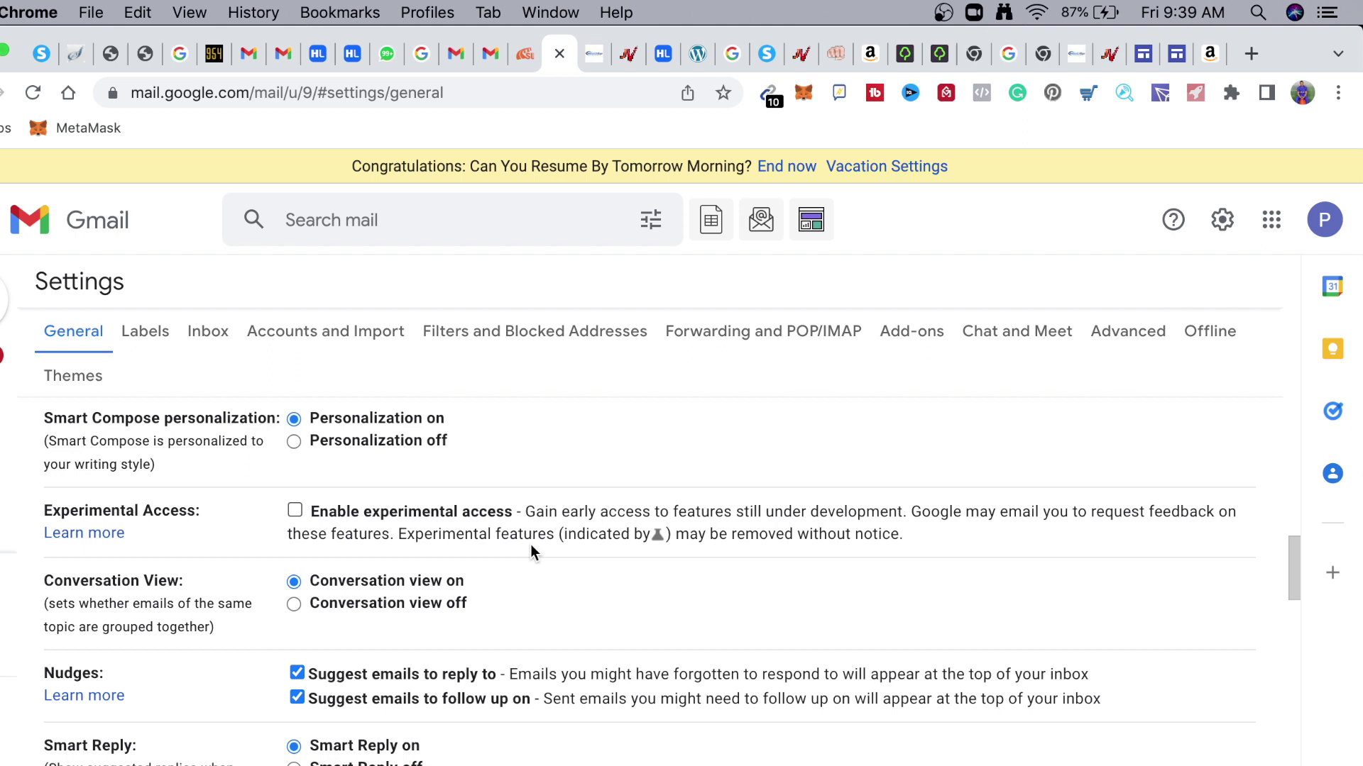
scroll(531, 547, "down", 15)
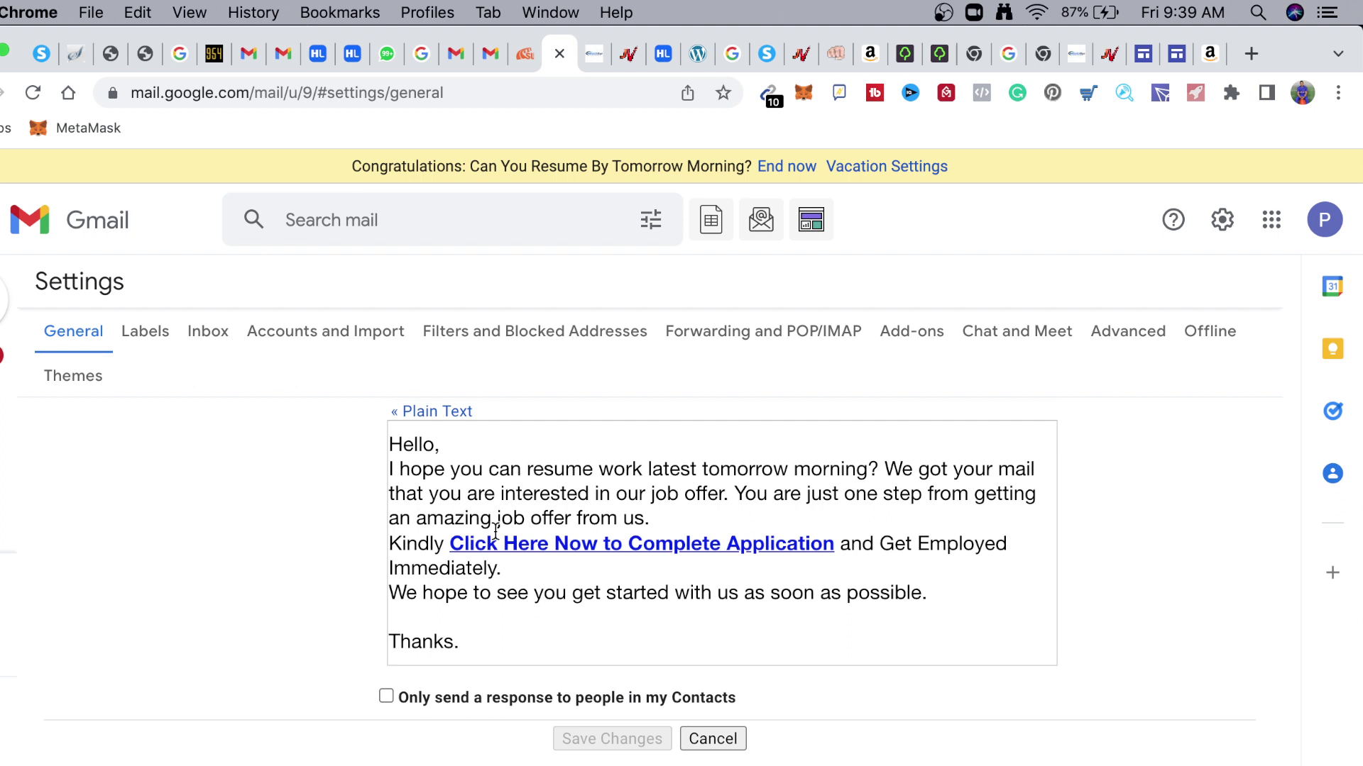
left_click(612, 738)
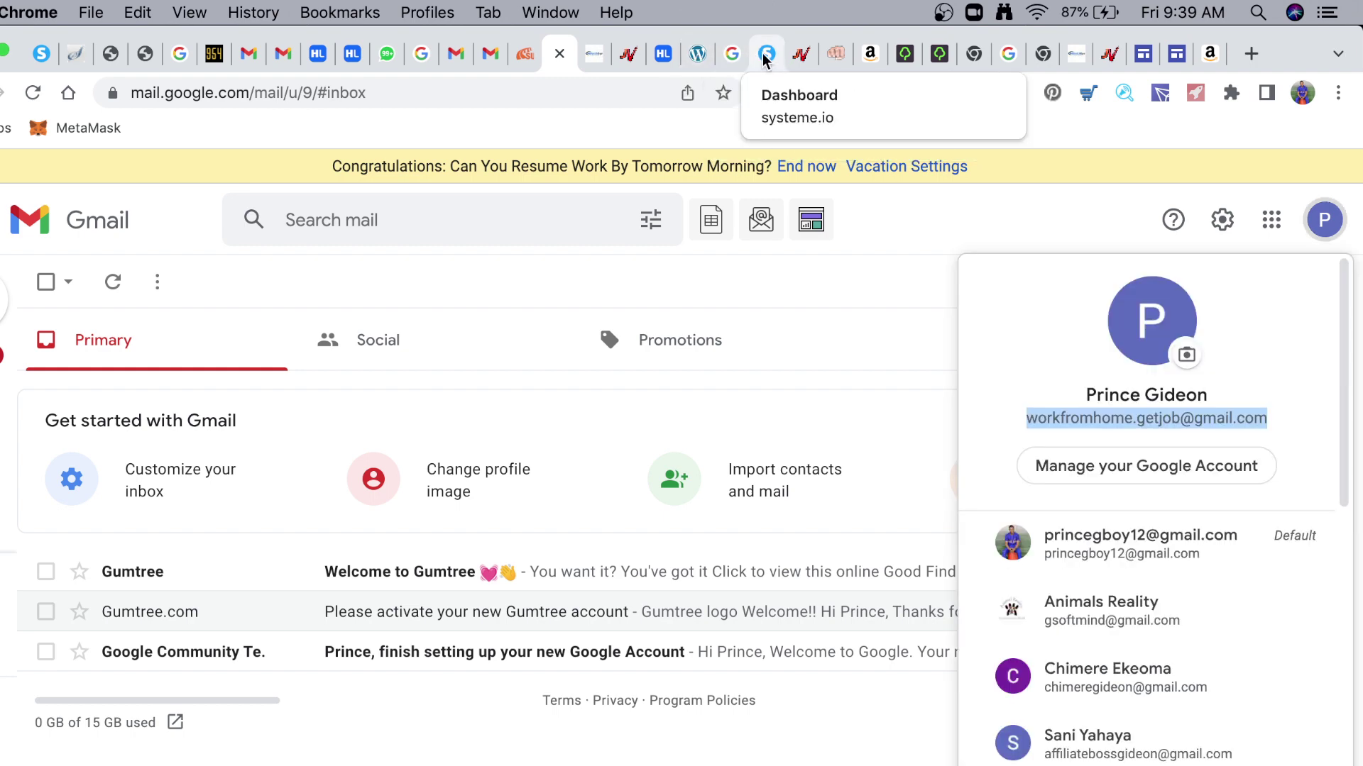
On the FreeAdvertising247 tab, replace the Your Link URL with the Gmail contact address
left_click(697, 53)
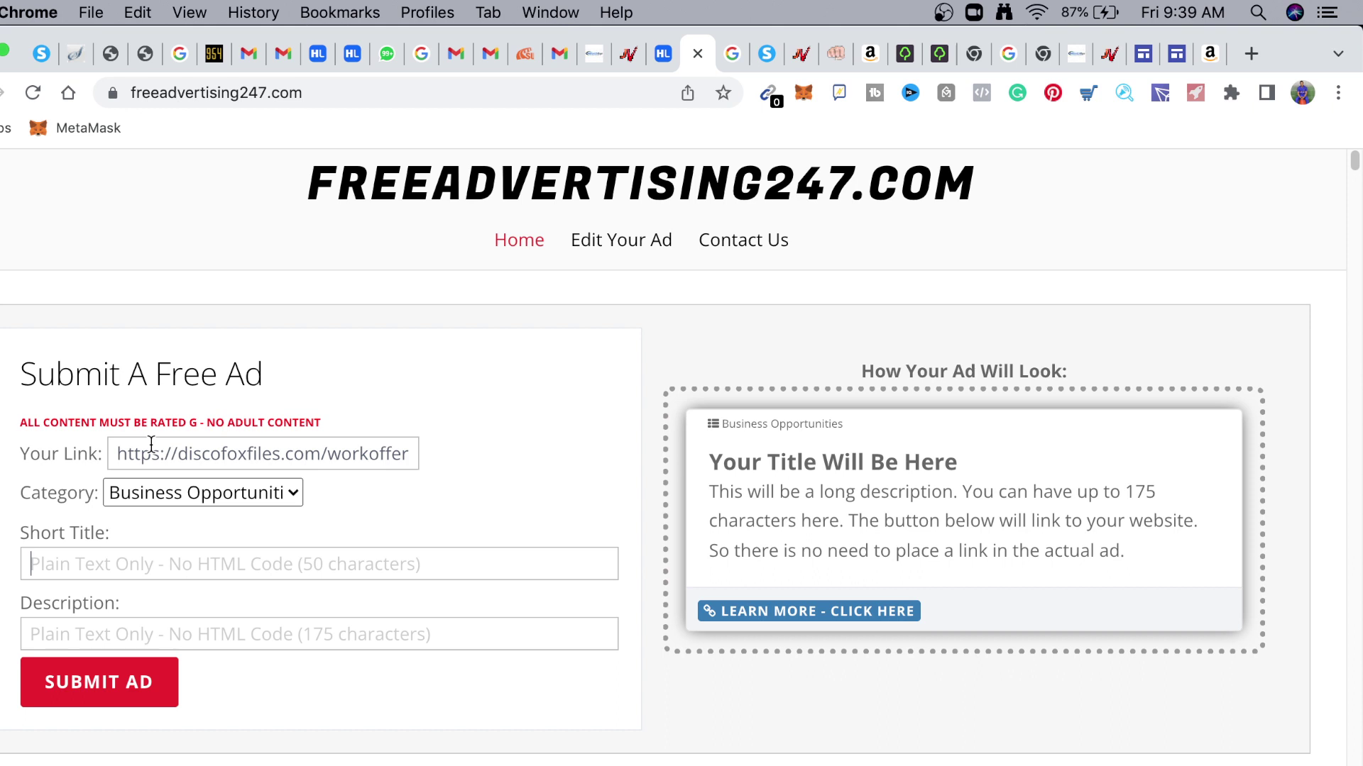
triple_click(354, 455)
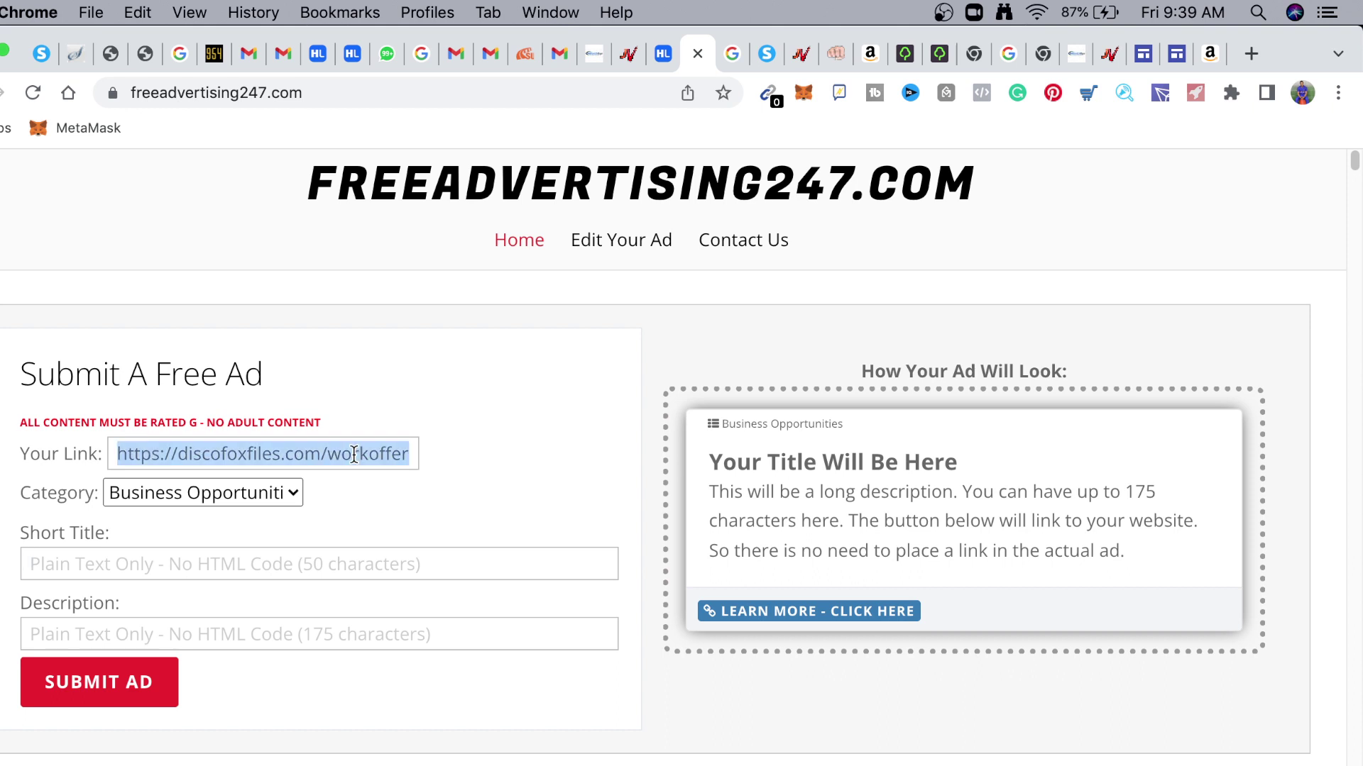
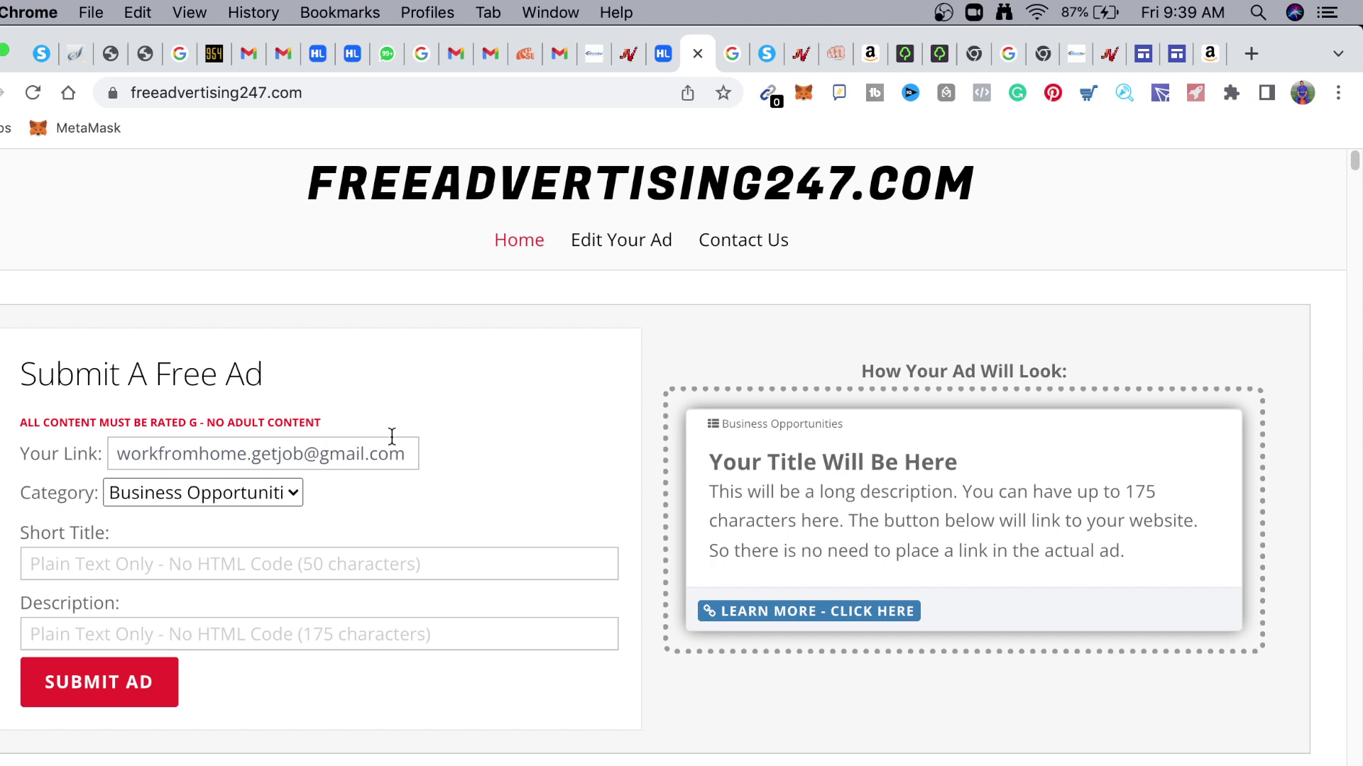
Copy the headline from the ad-copy note and paste it into the Short Title field
key("super+Tab")
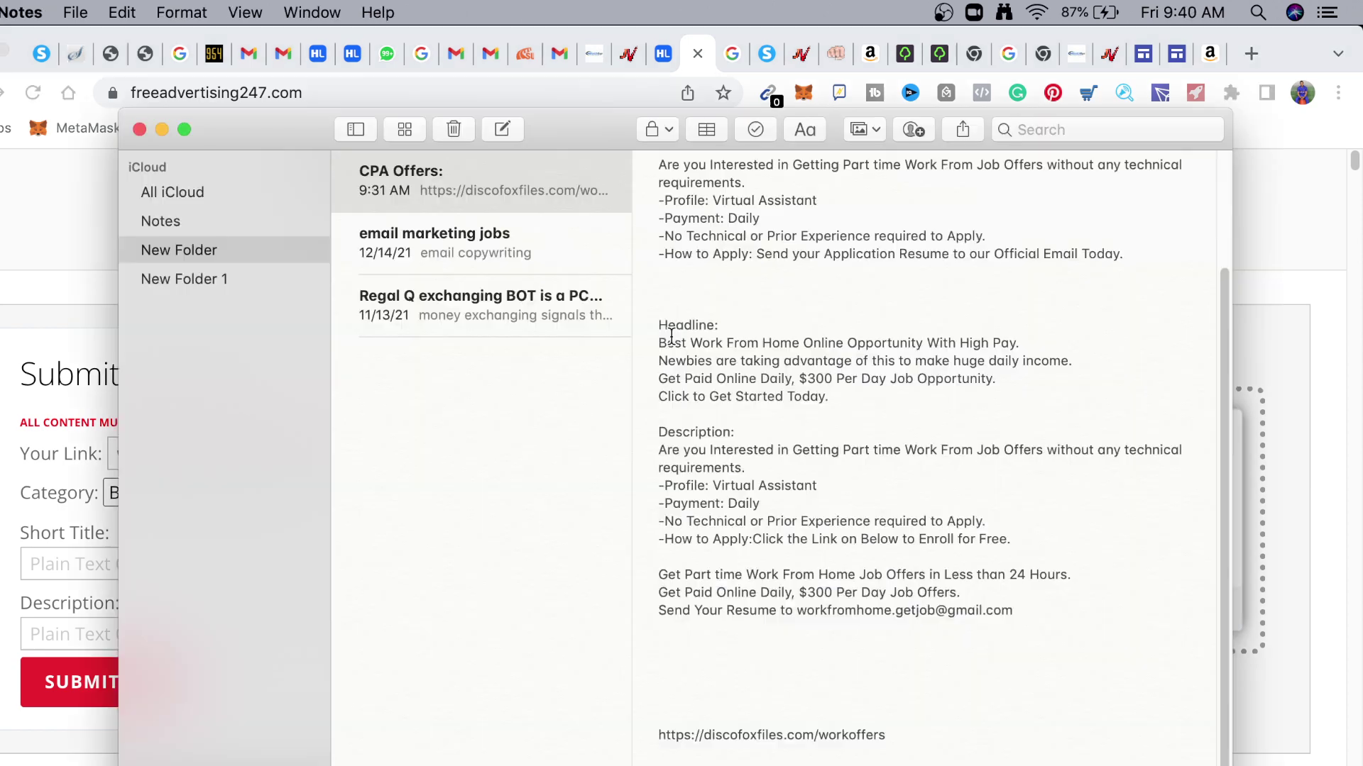
left_click_drag(659, 342, 941, 343)
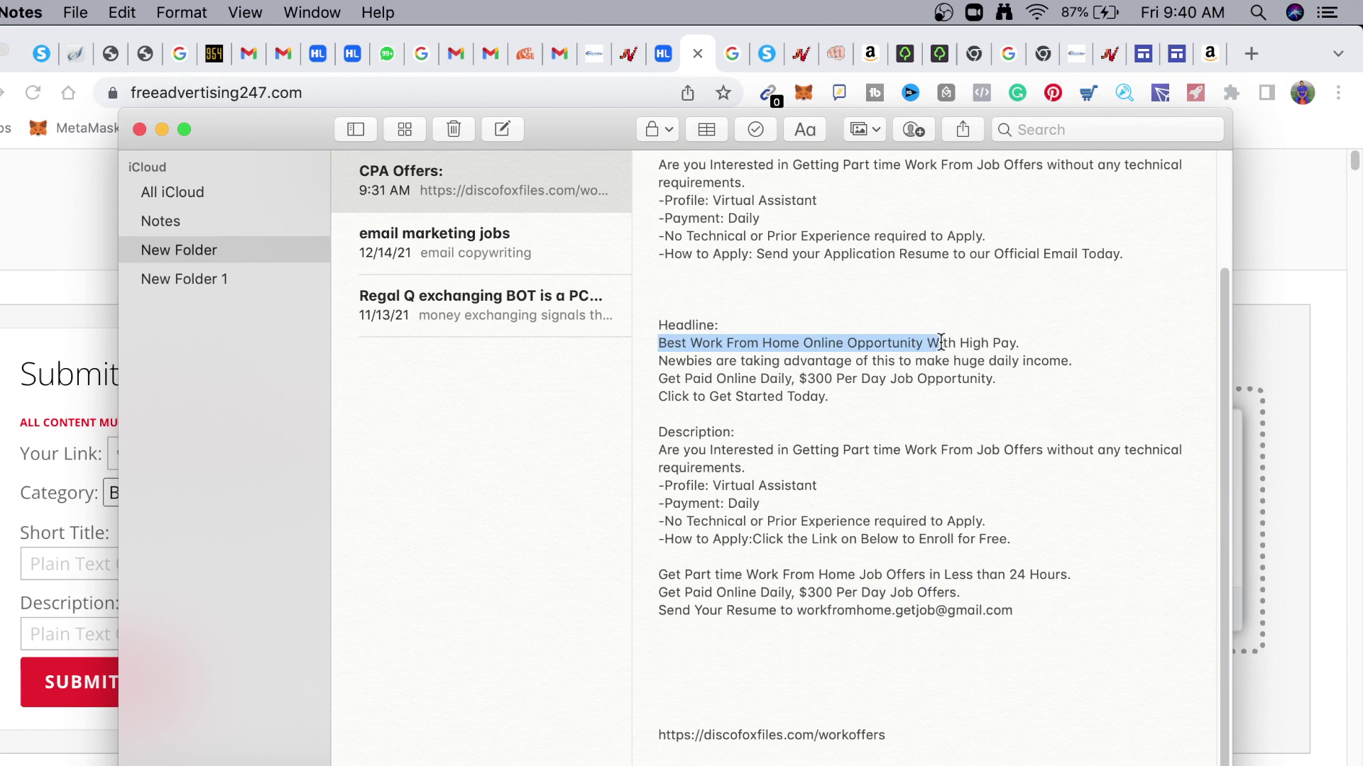
left_click_drag(940, 343, 1043, 343)
key("super+c")
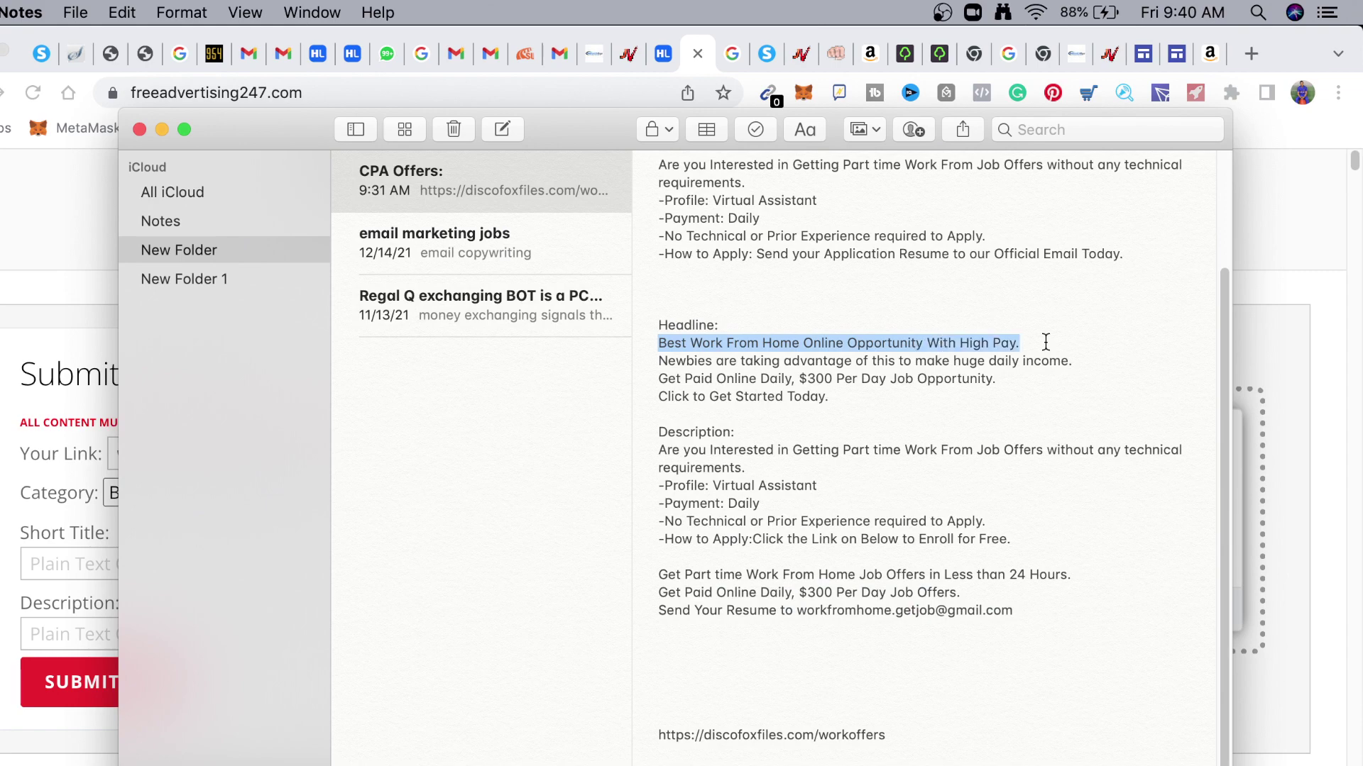
left_click(63, 251)
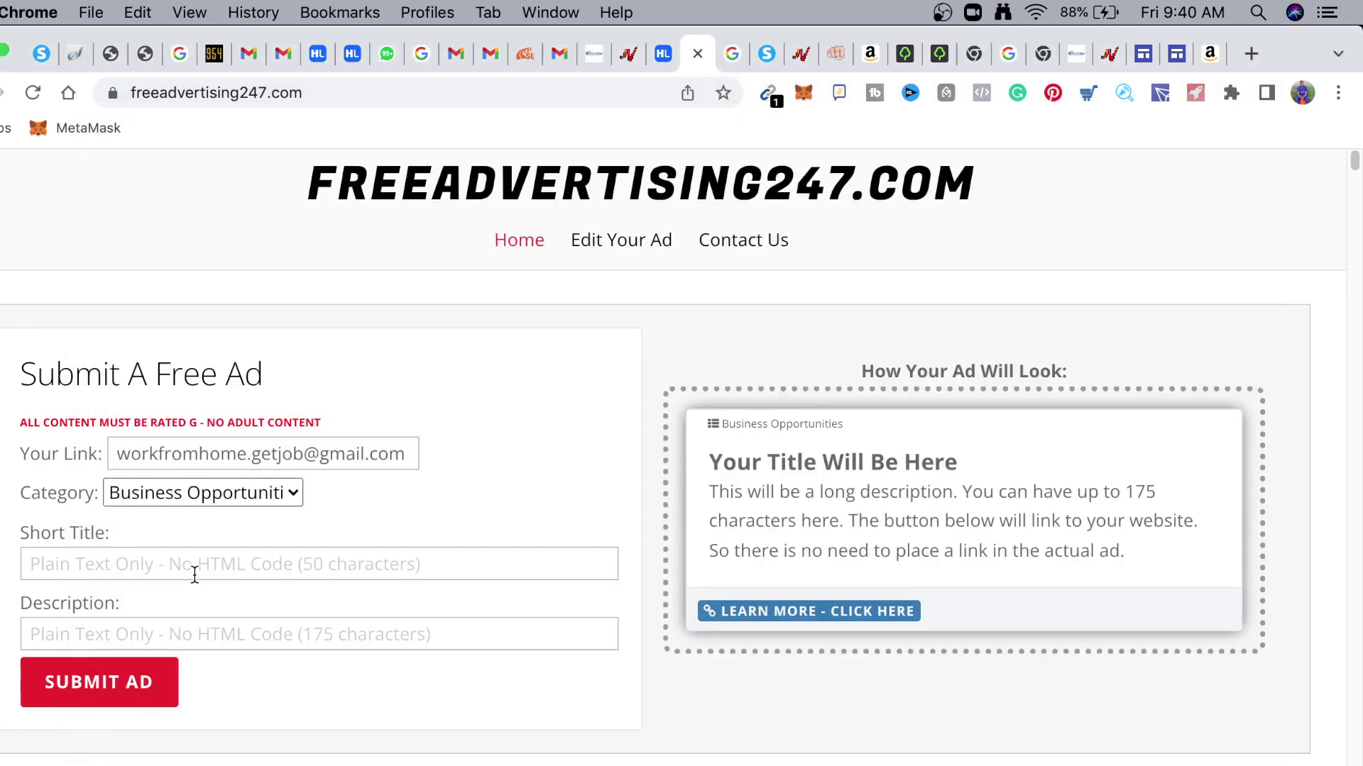
left_click(198, 571)
key("super+v")
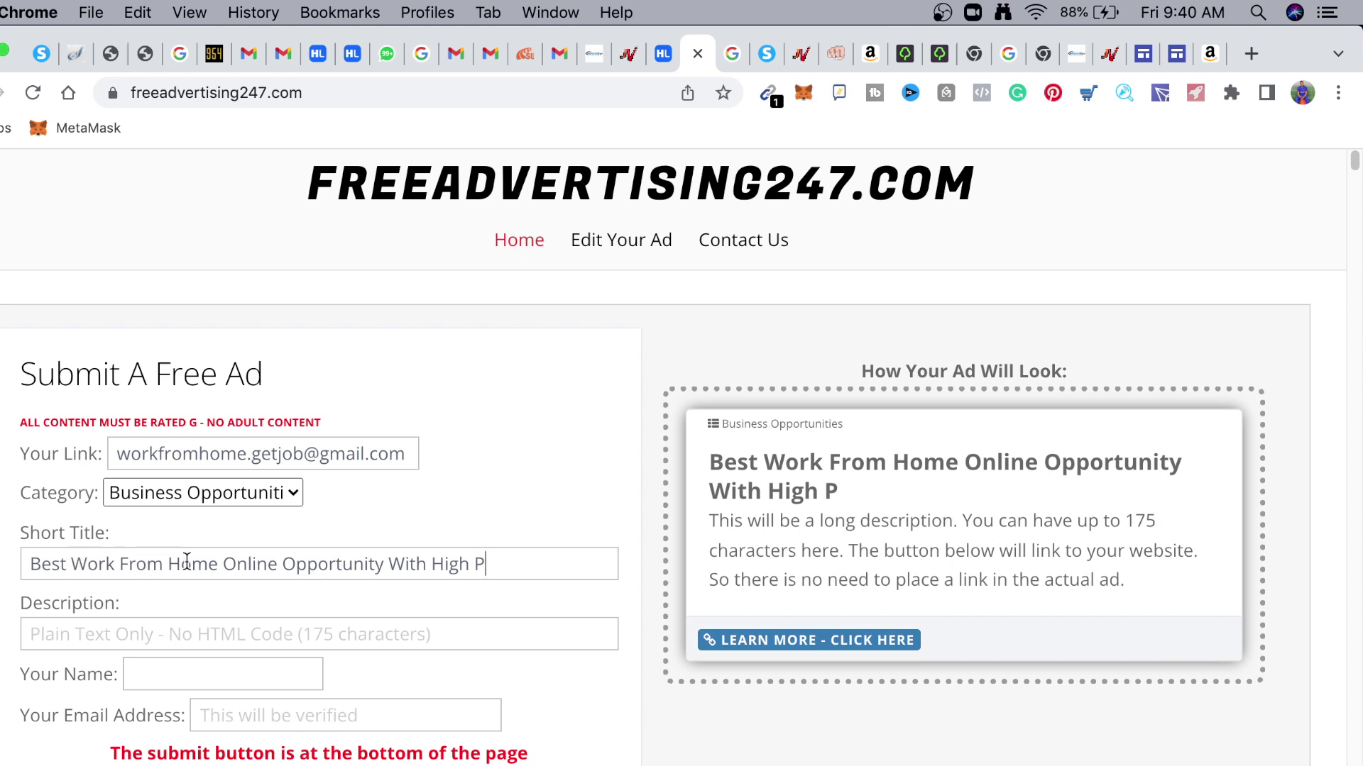
Edit the title to read 'Highest Paid Work From Home Online Opportunities'
left_click(72, 566)
left_click_drag(74, 568, 34, 563)
key("BackSpace")
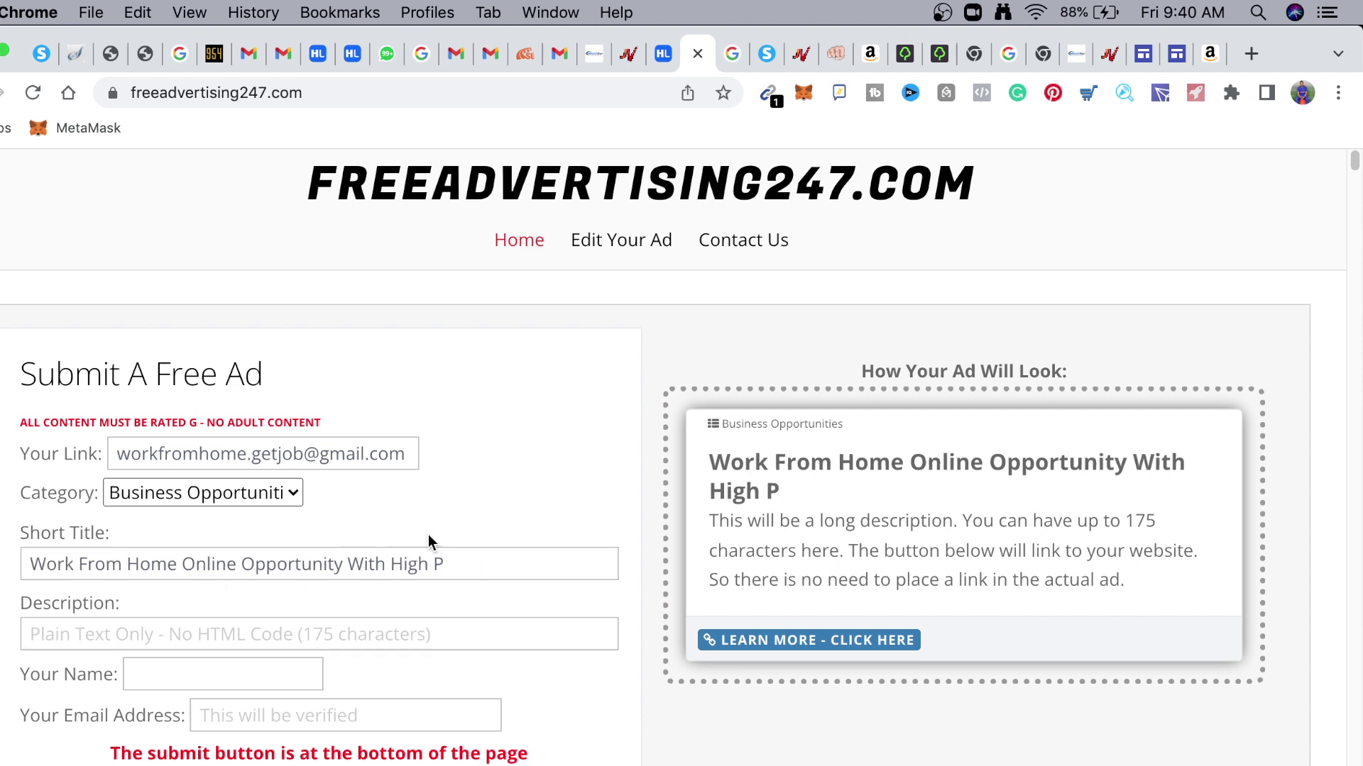
type("ay")
left_click_drag(471, 568, 346, 564)
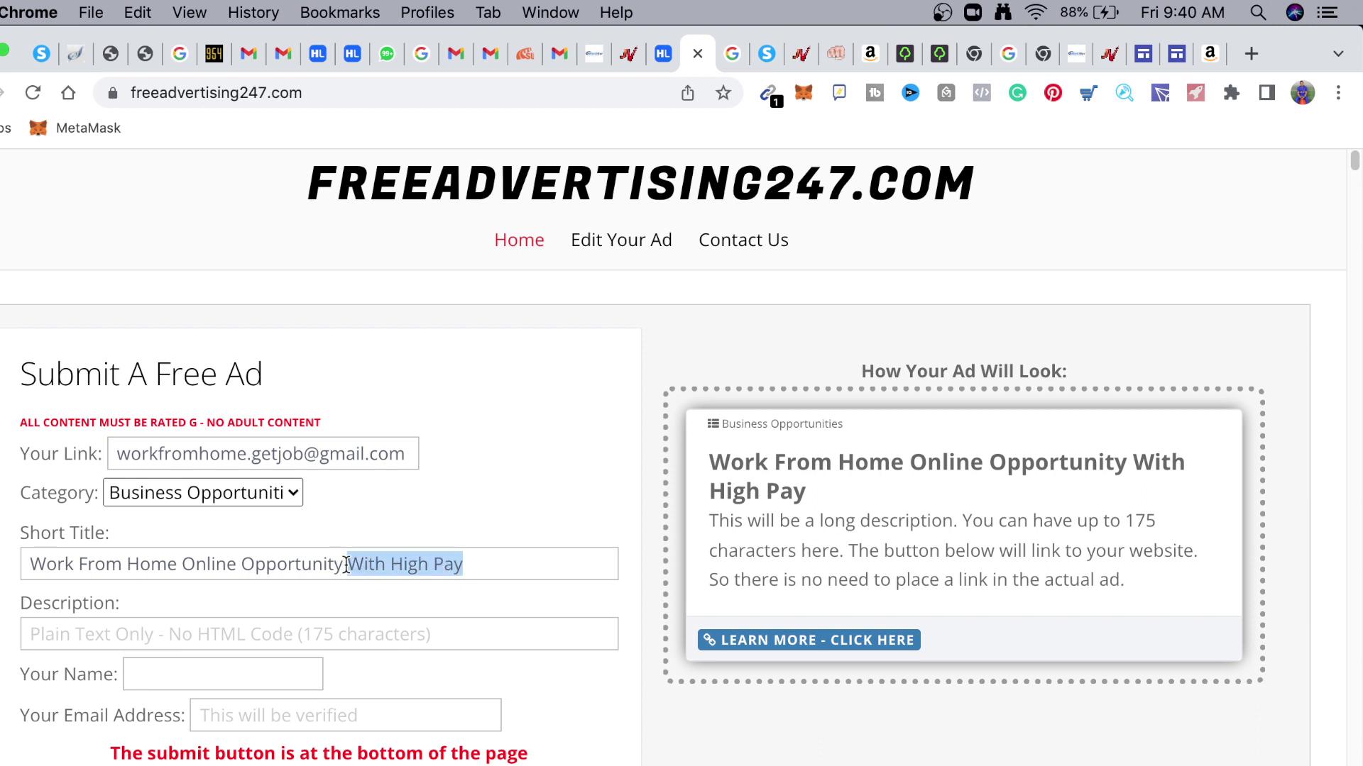
key("BackSpace")
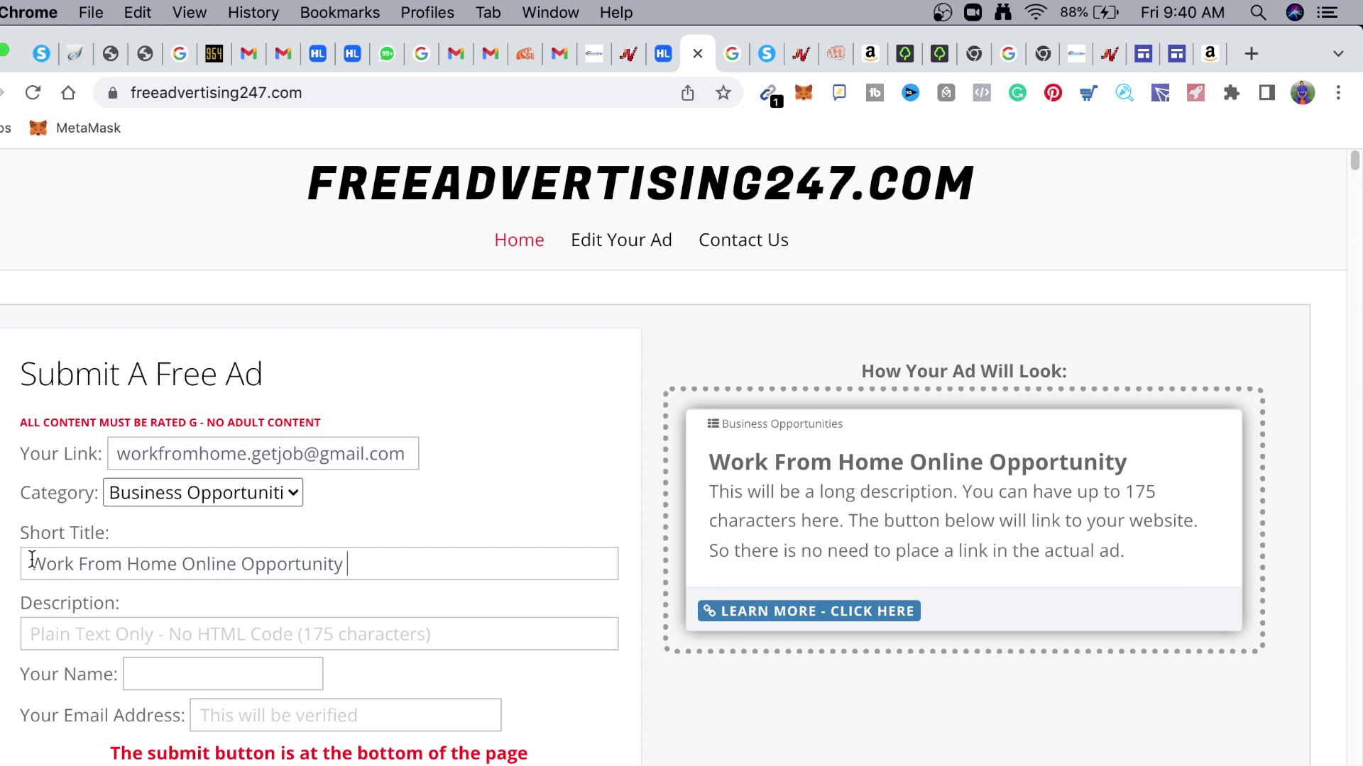
left_click(32, 561)
type("High")
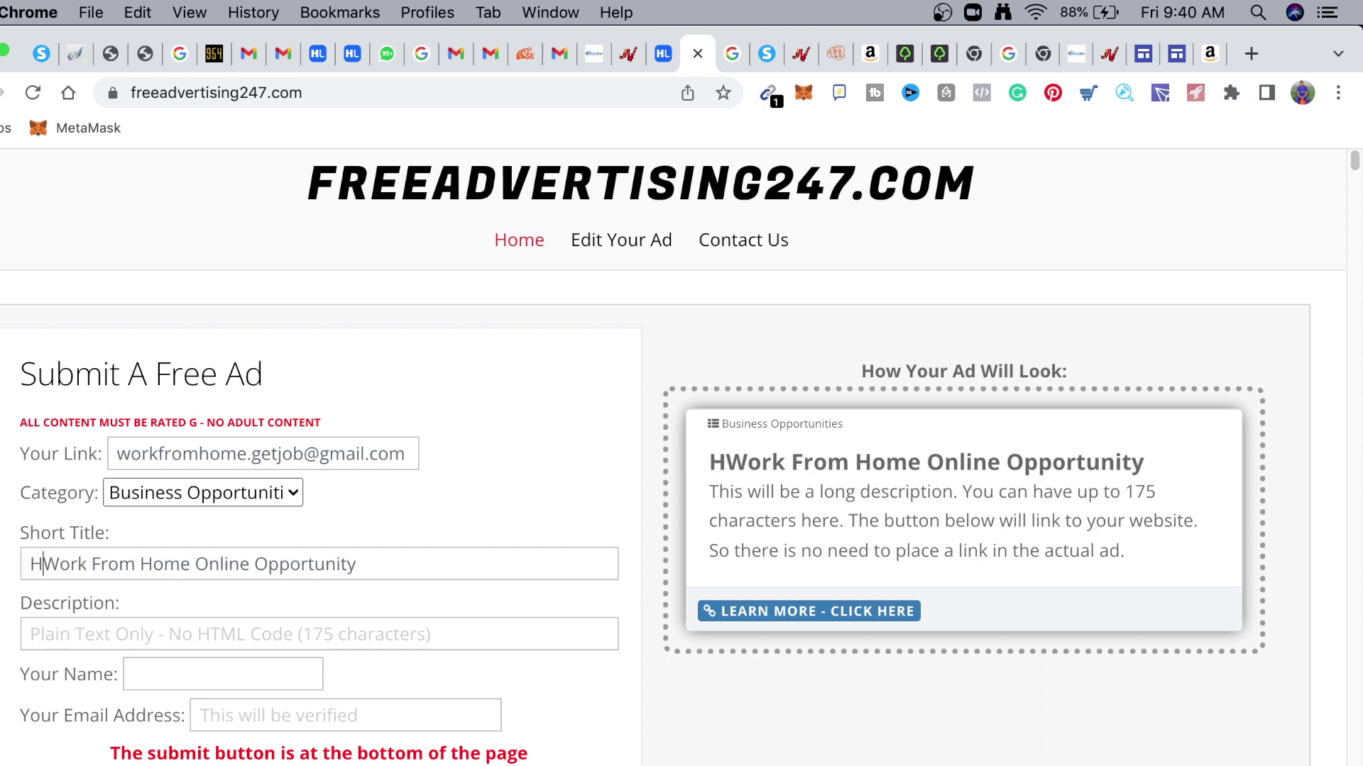
type("est Pai")
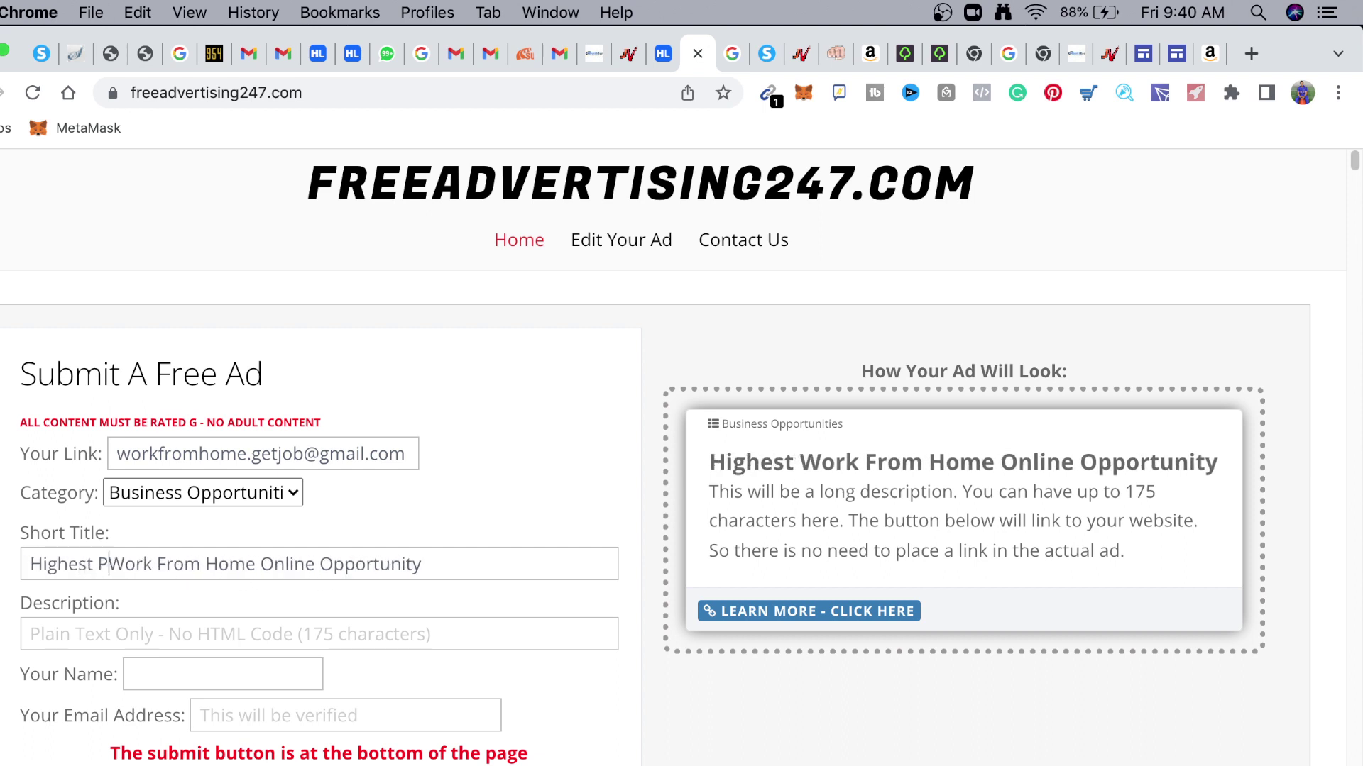
type("d")
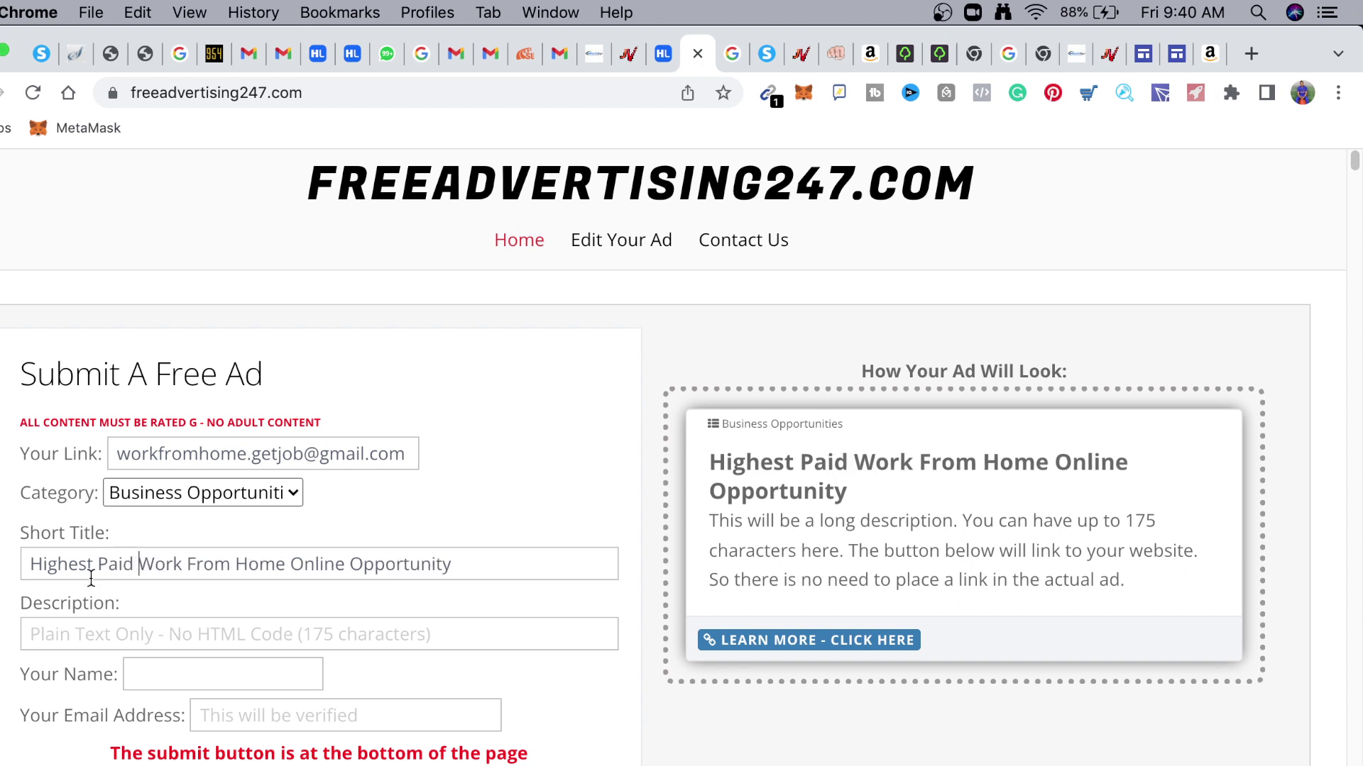
left_click(451, 563)
key("BackSpace")
type("ies")
key("super+Tab")
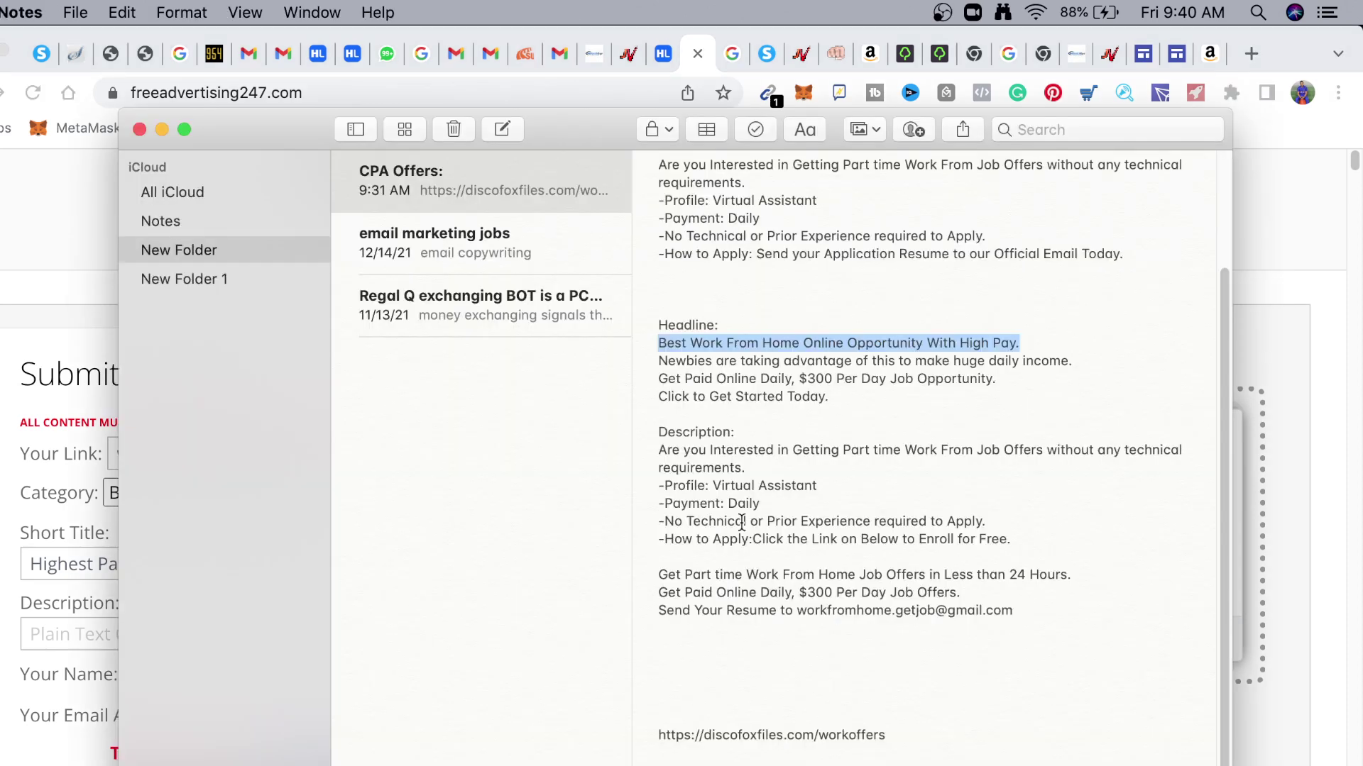
left_click(660, 578)
left_click_drag(660, 578, 1014, 611)
key("super+c")
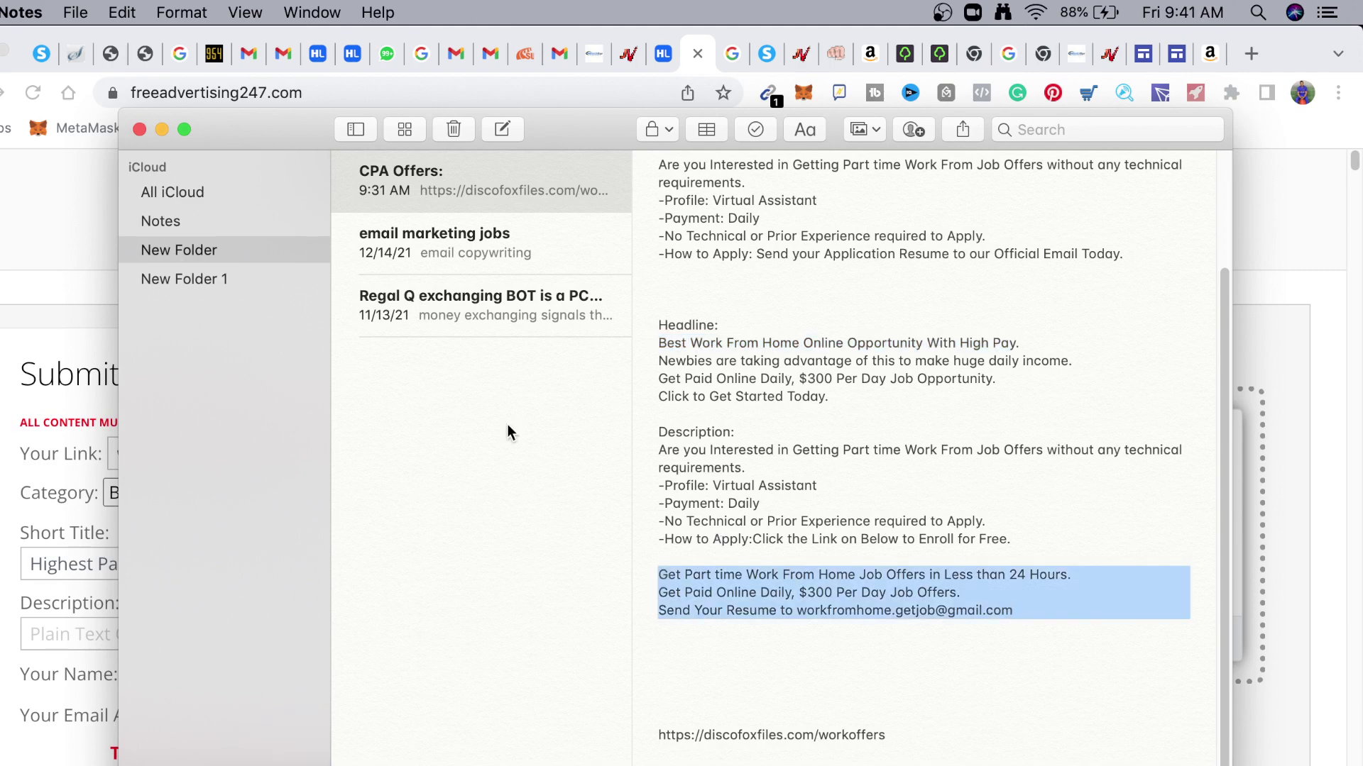
key("super+Tab")
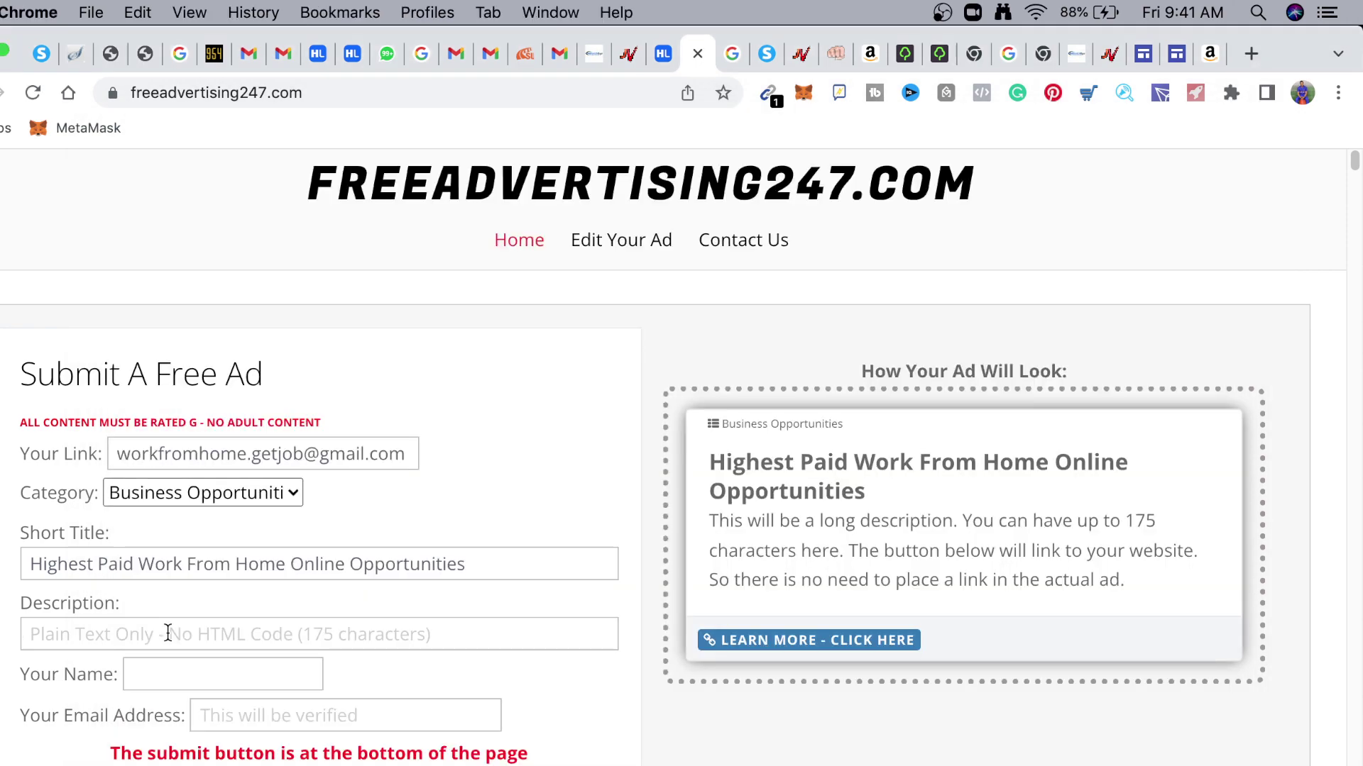
left_click(167, 633)
key("super+v")
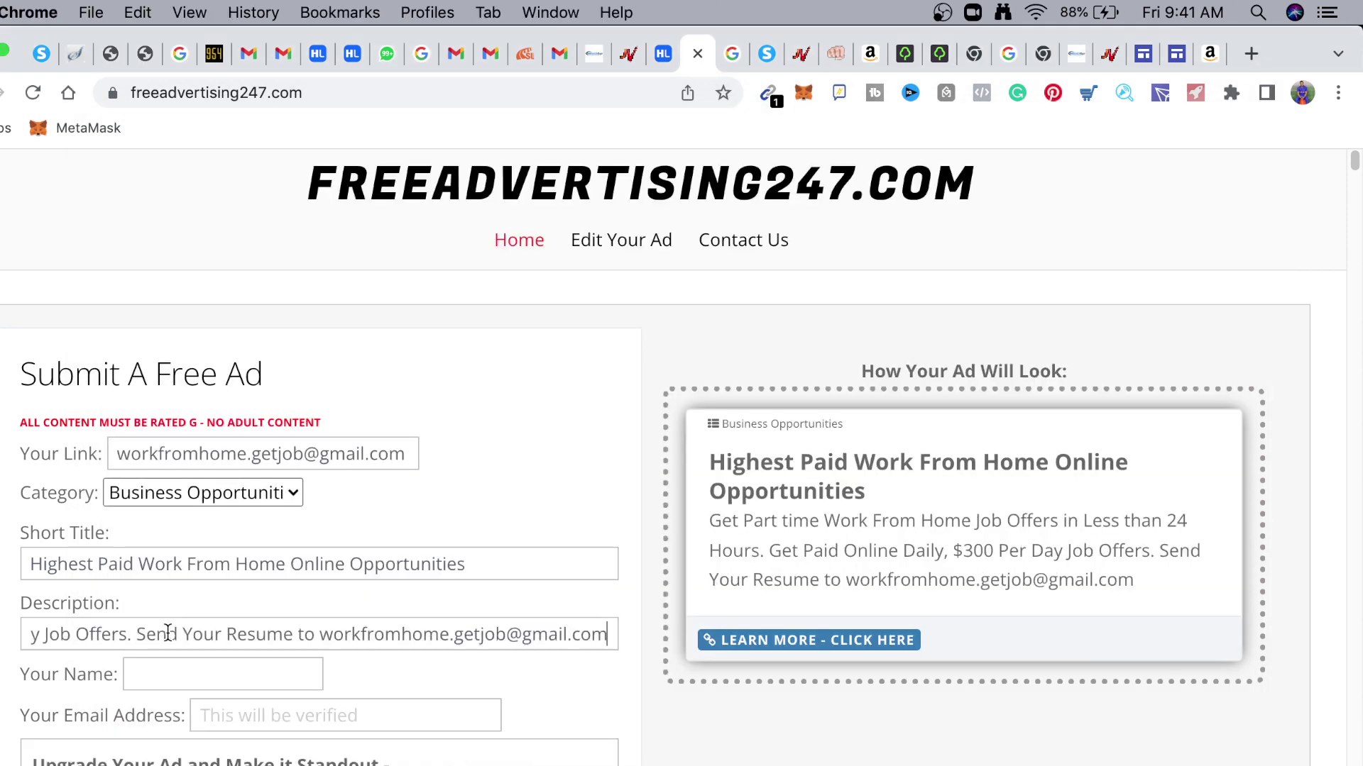
key("super+Tab")
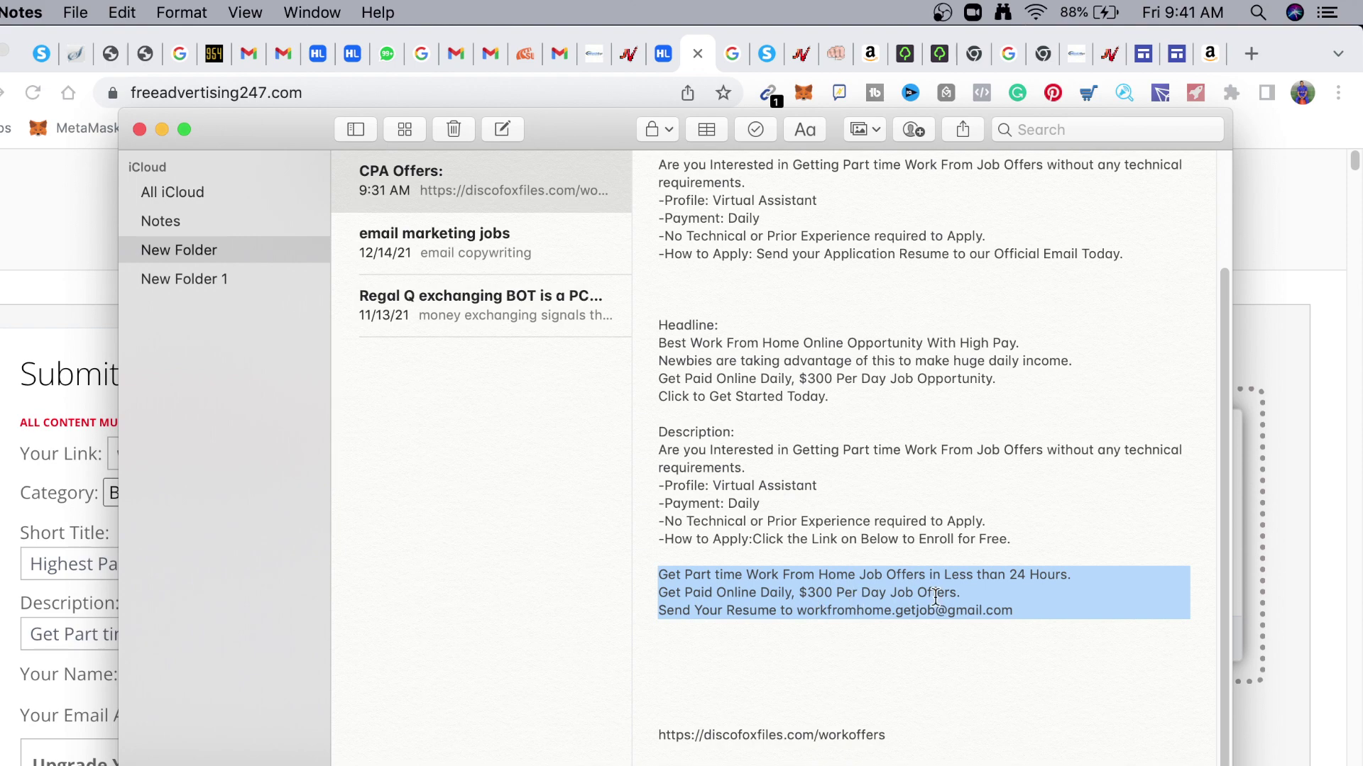
left_click(60, 312)
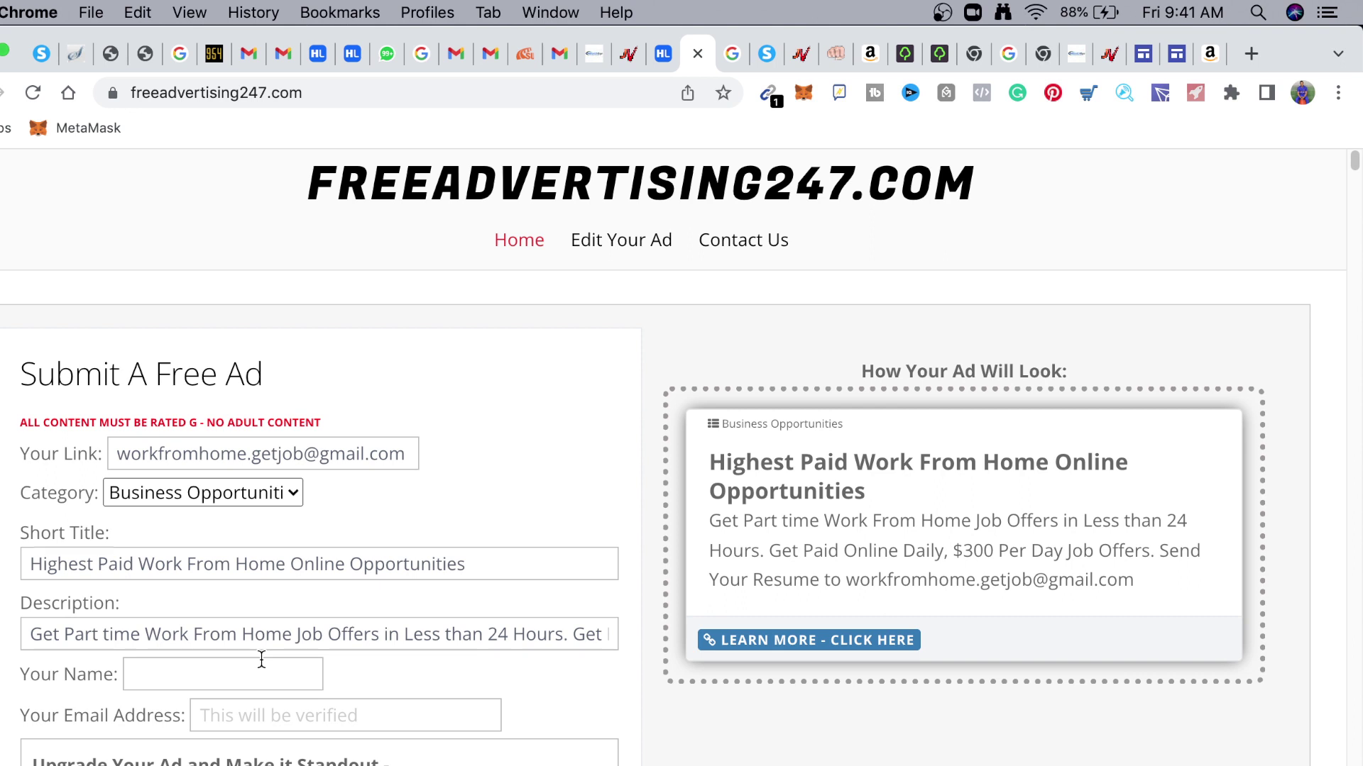
key("Right")
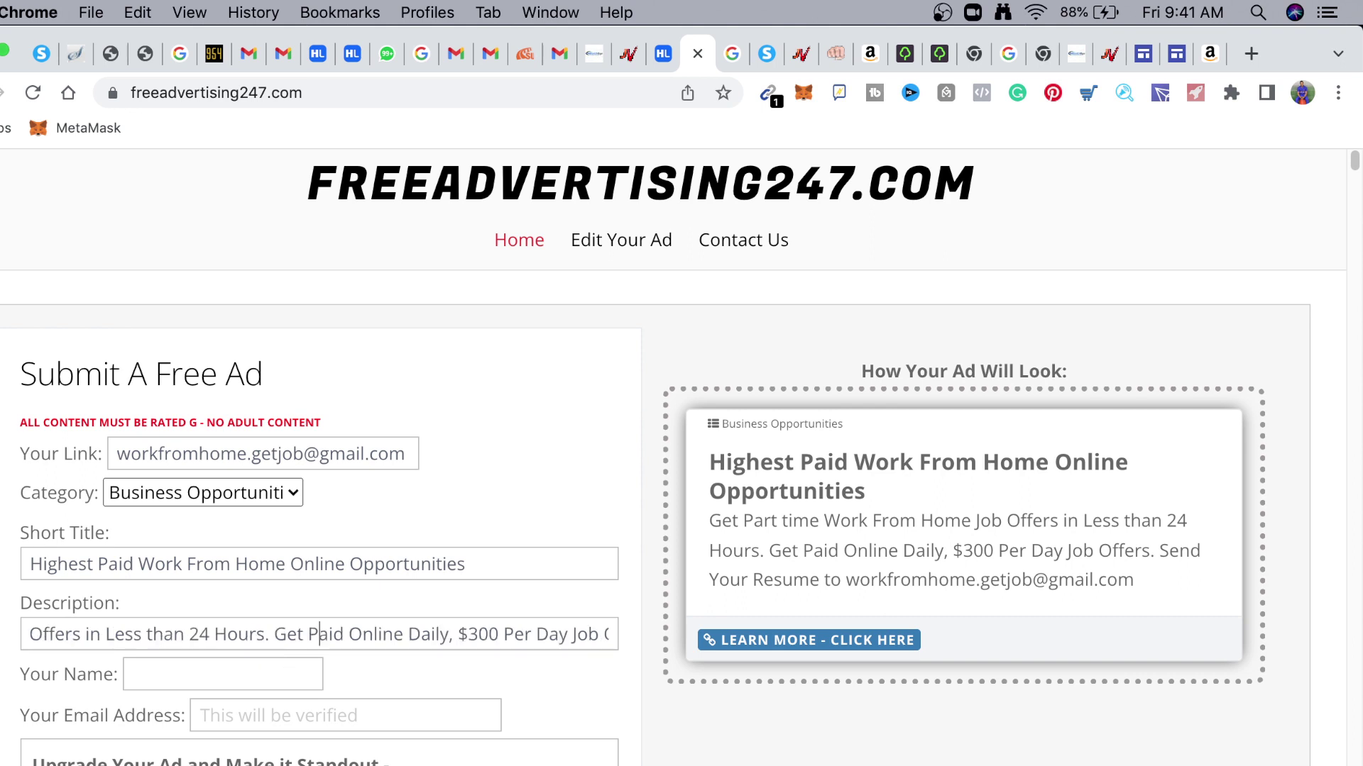
key("Right")
key("Right")
key("Right")
key("Right")
key("Right")
key("Right")
key("Right")
key("Right")
key("Right")
key("Right")
key("Right")
key("Right")
key("Right")
key("Right")
key("Right")
key("Right")
key("Right")
key("Right")
key("Right")
key("Right")
key("Right")
key("Right")
key("Right")
key("Right")
key("Right")
key("Right")
key("Right")
key("Right")
key("Right")
key("Right")
key("Right")
key("Right")
key("End")
left_click(596, 633)
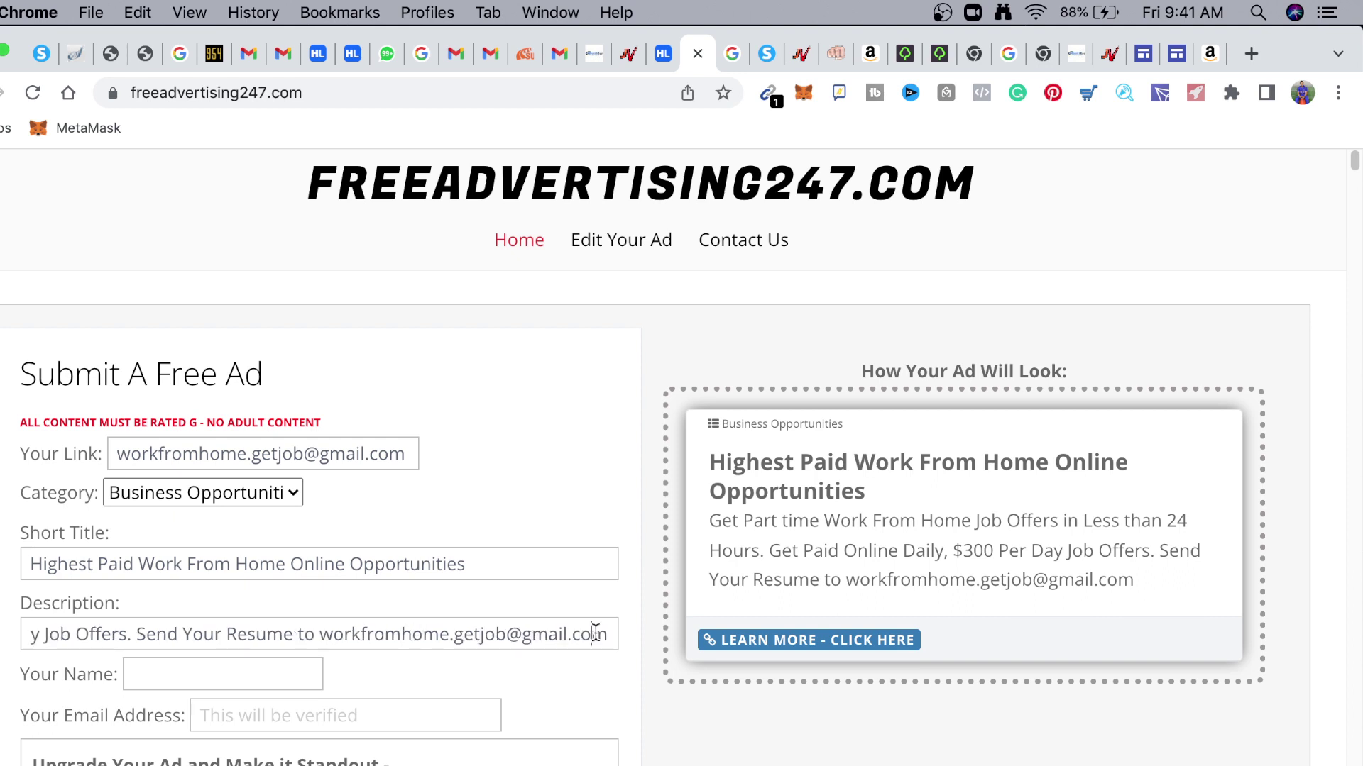
key("Right")
Fill Your Name with the advertiser's saved full name via autofill, leaving Email empty
left_click(127, 680)
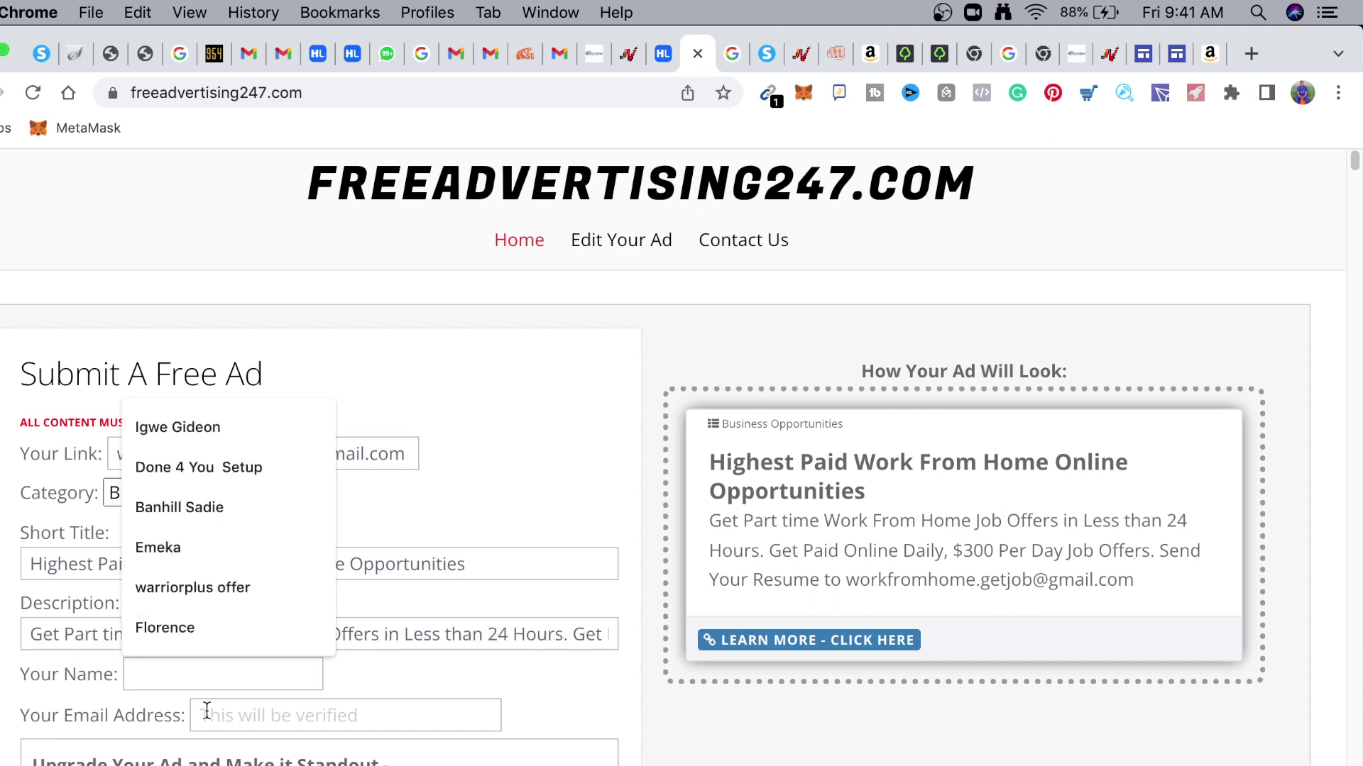
type("Prince")
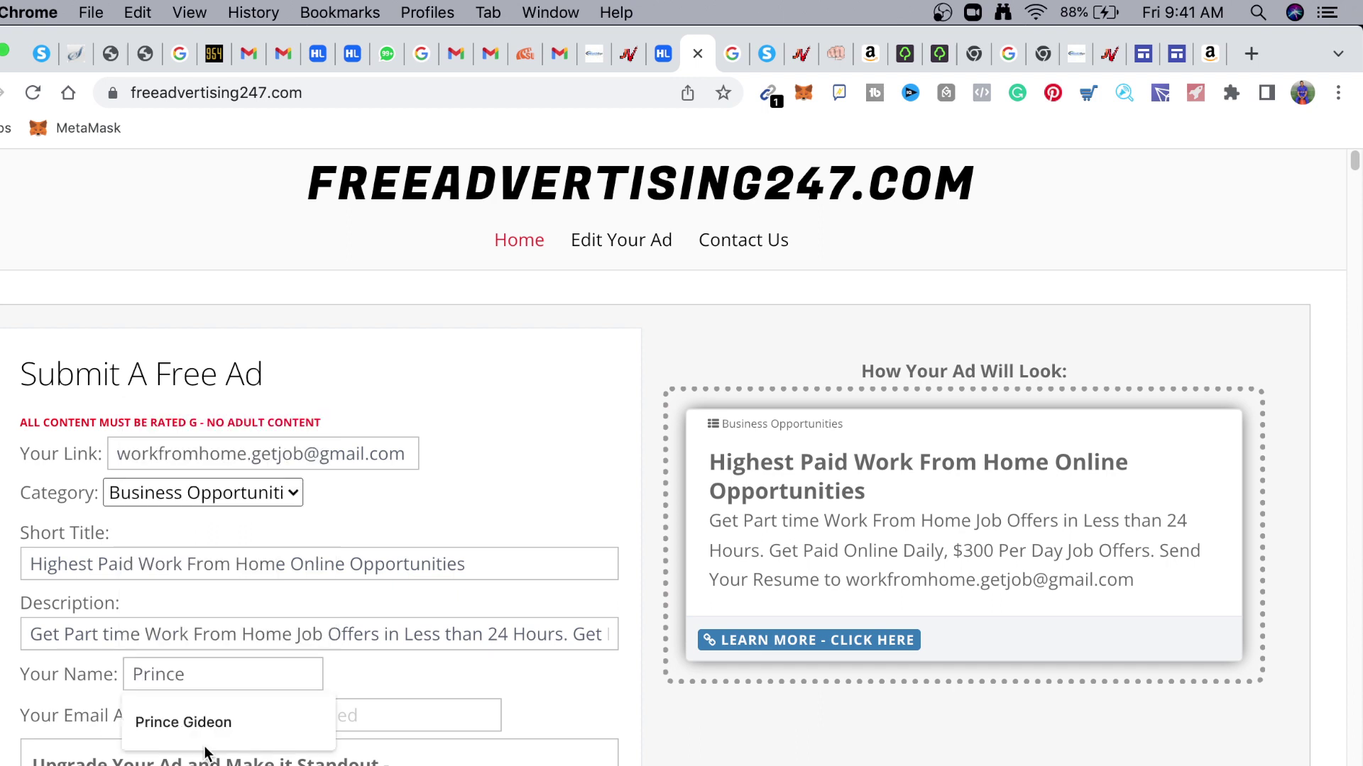
left_click(205, 745)
scroll(284, 597, "down", 3)
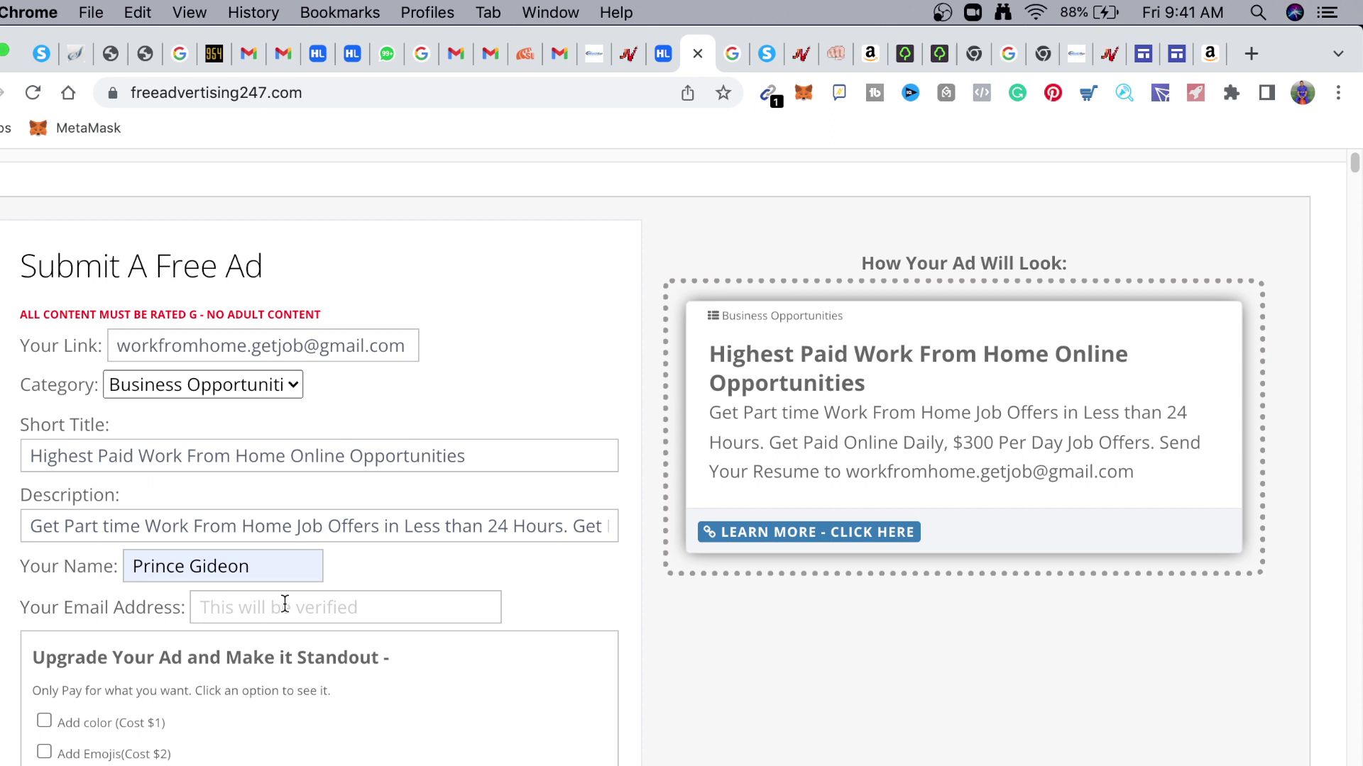
left_click(284, 604)
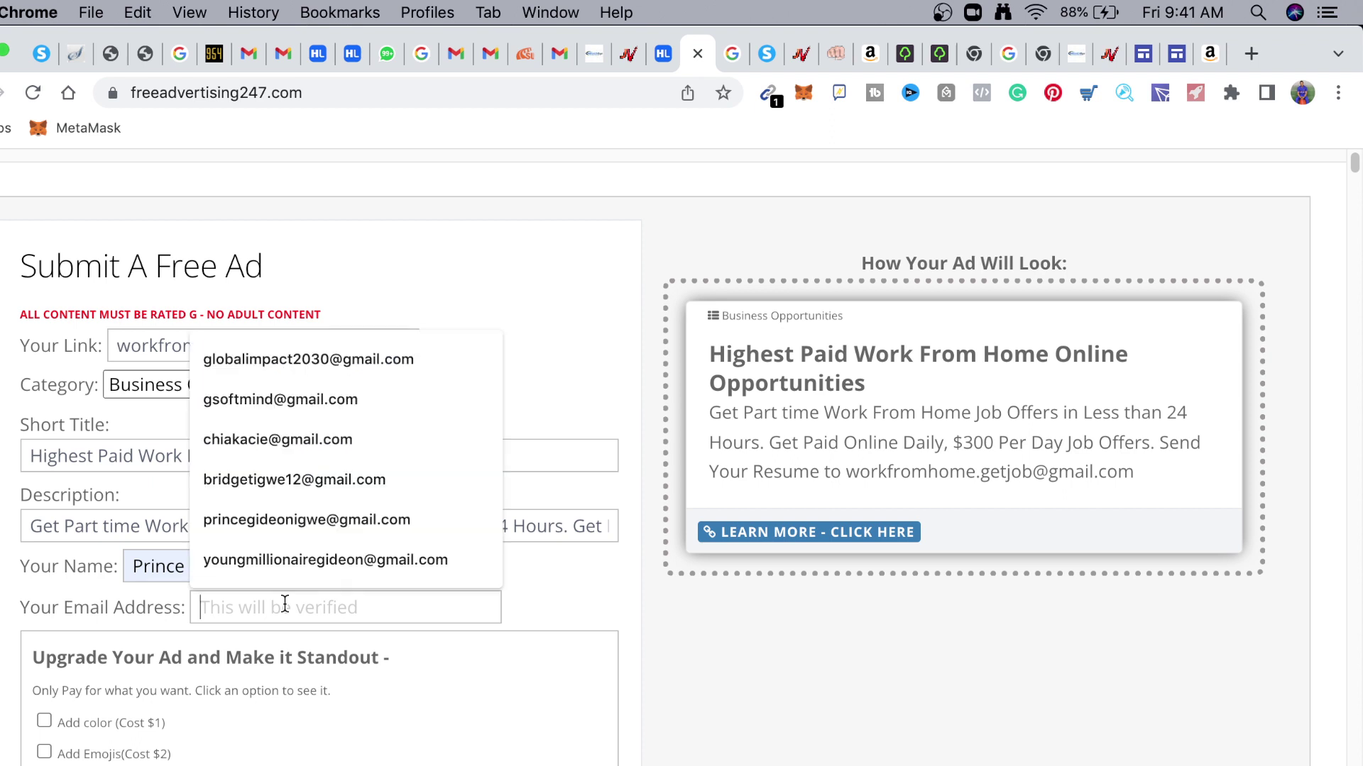
type("w")
key("BackSpace")
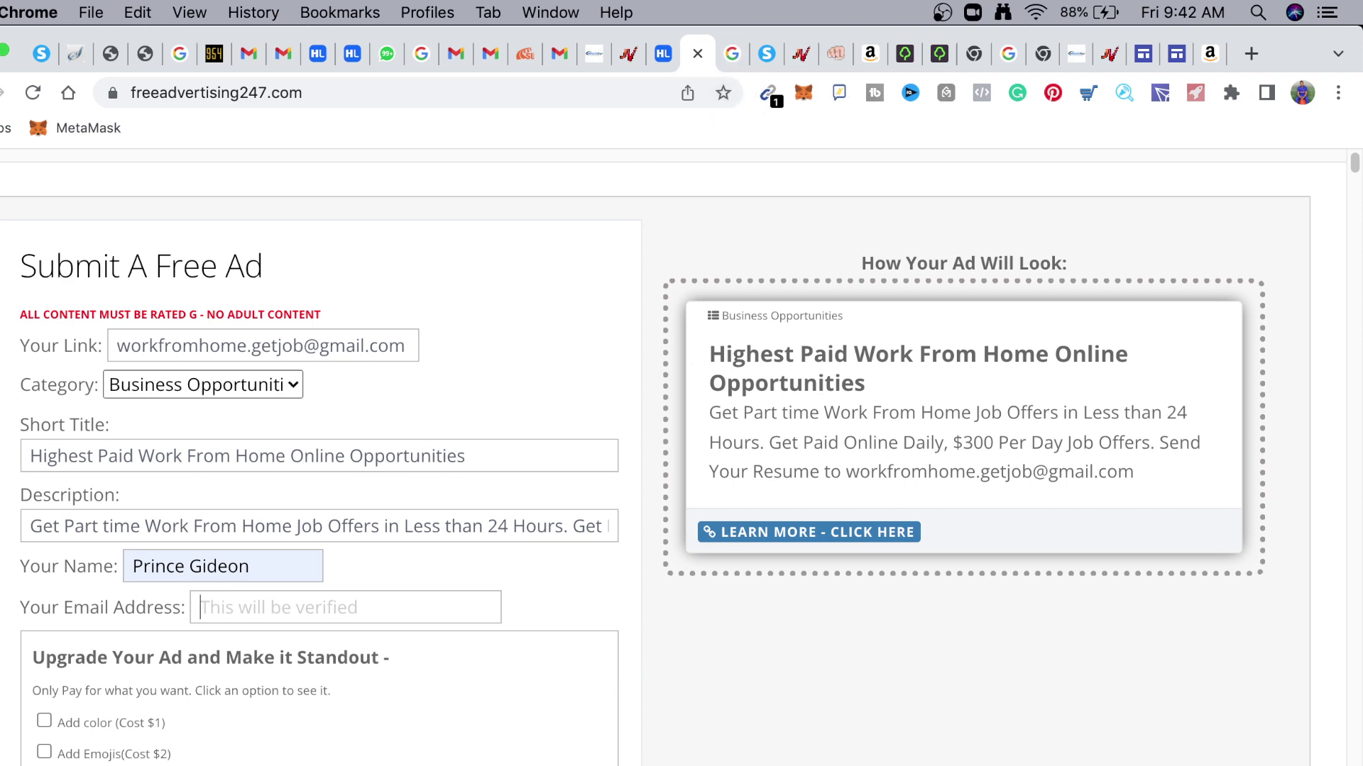
key("super+Tab")
Copy the contact e-mail address from the ad-copy note
left_click(1027, 624)
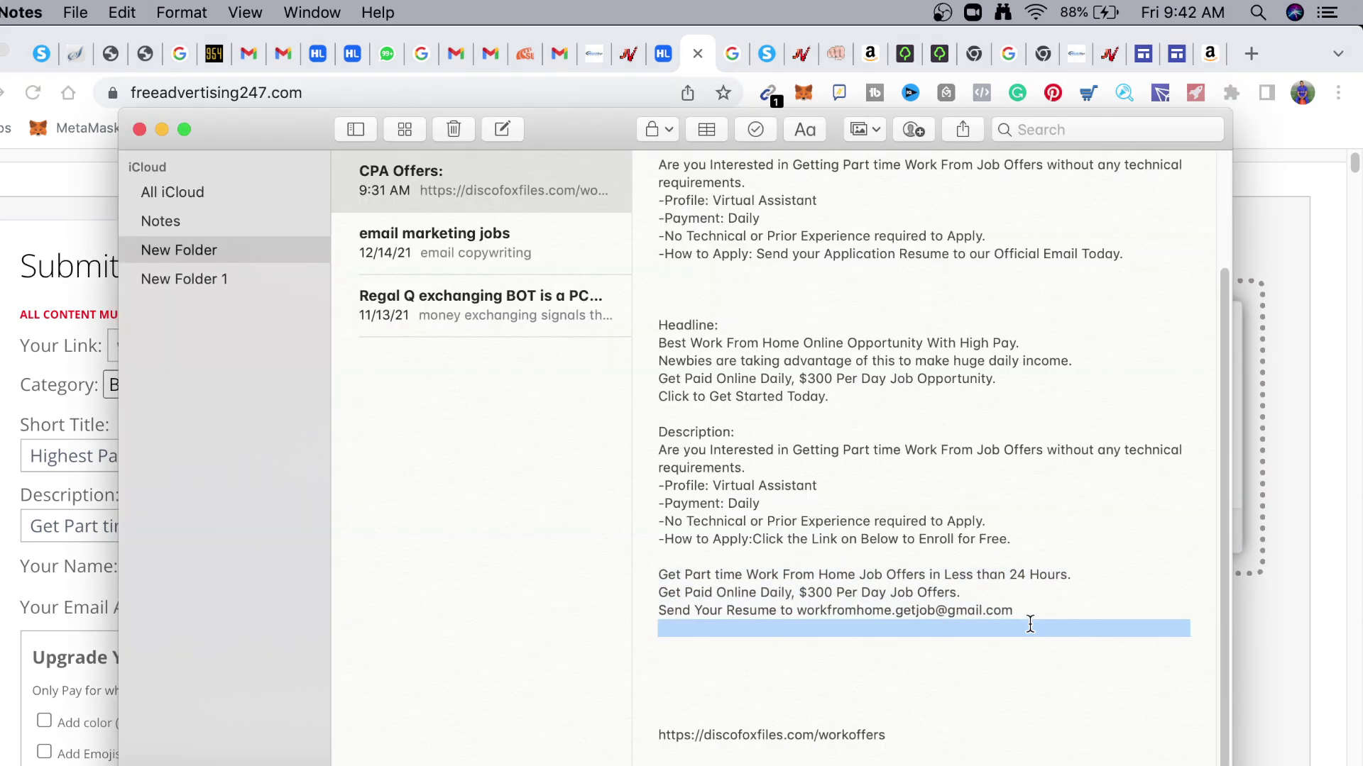
left_click_drag(1008, 610, 804, 617)
key("super+c")
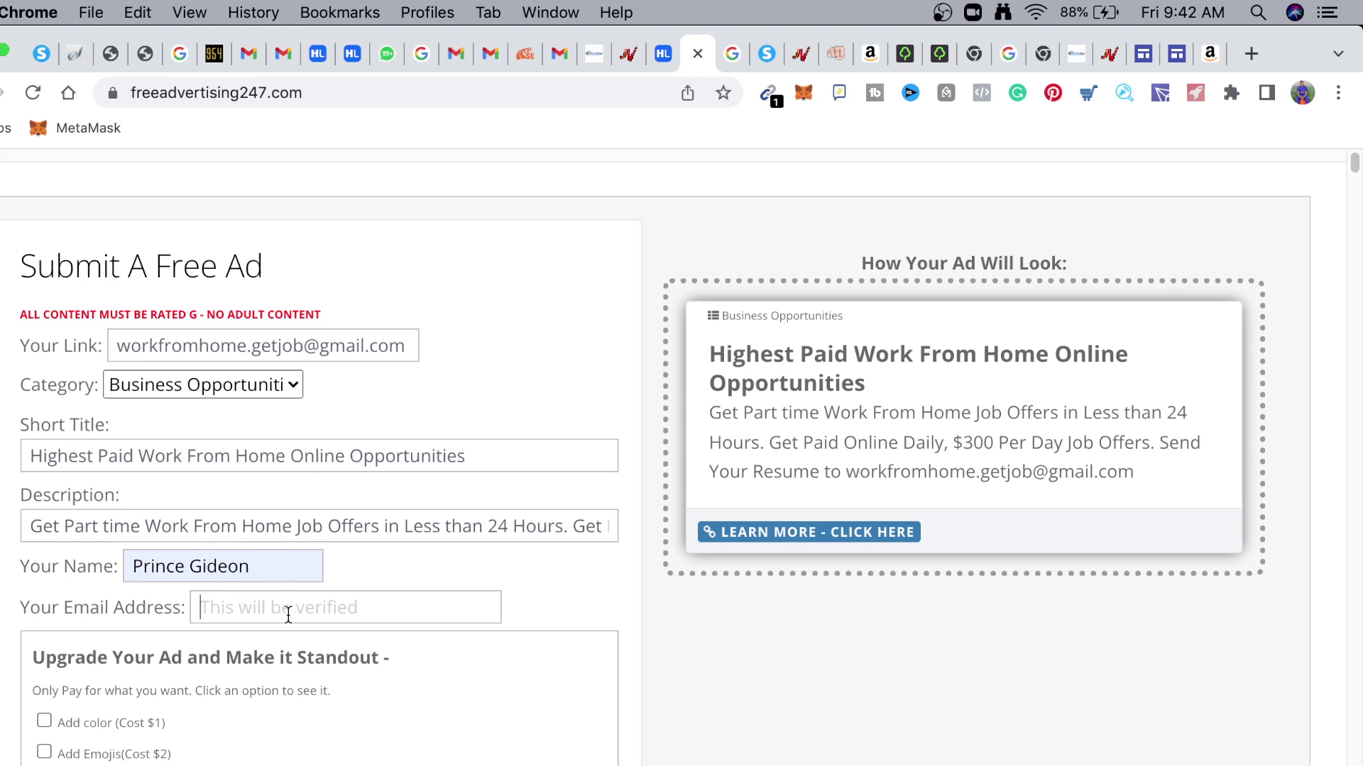
Paste the contact e-mail into Your Email Address and tick the $1 Add color upgrade
key("super+v")
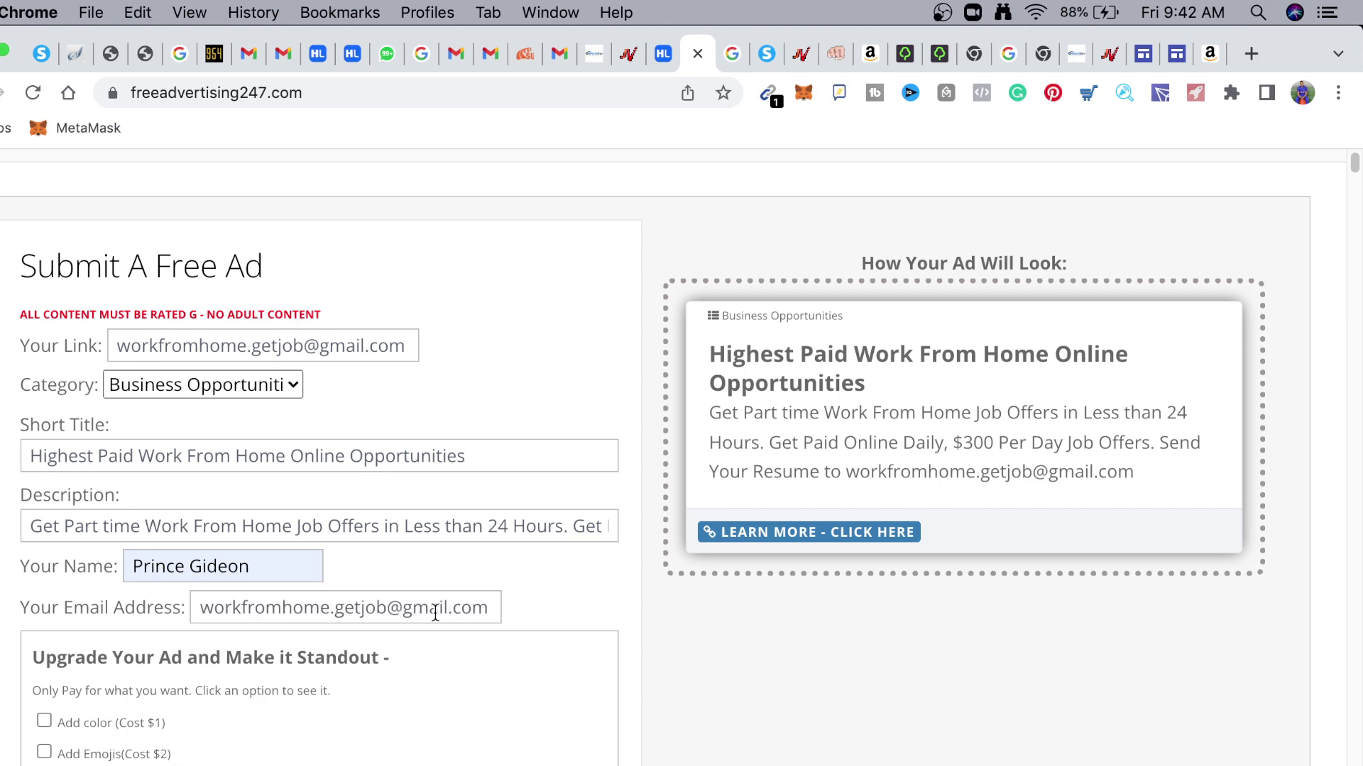
scroll(505, 568, "down", 5)
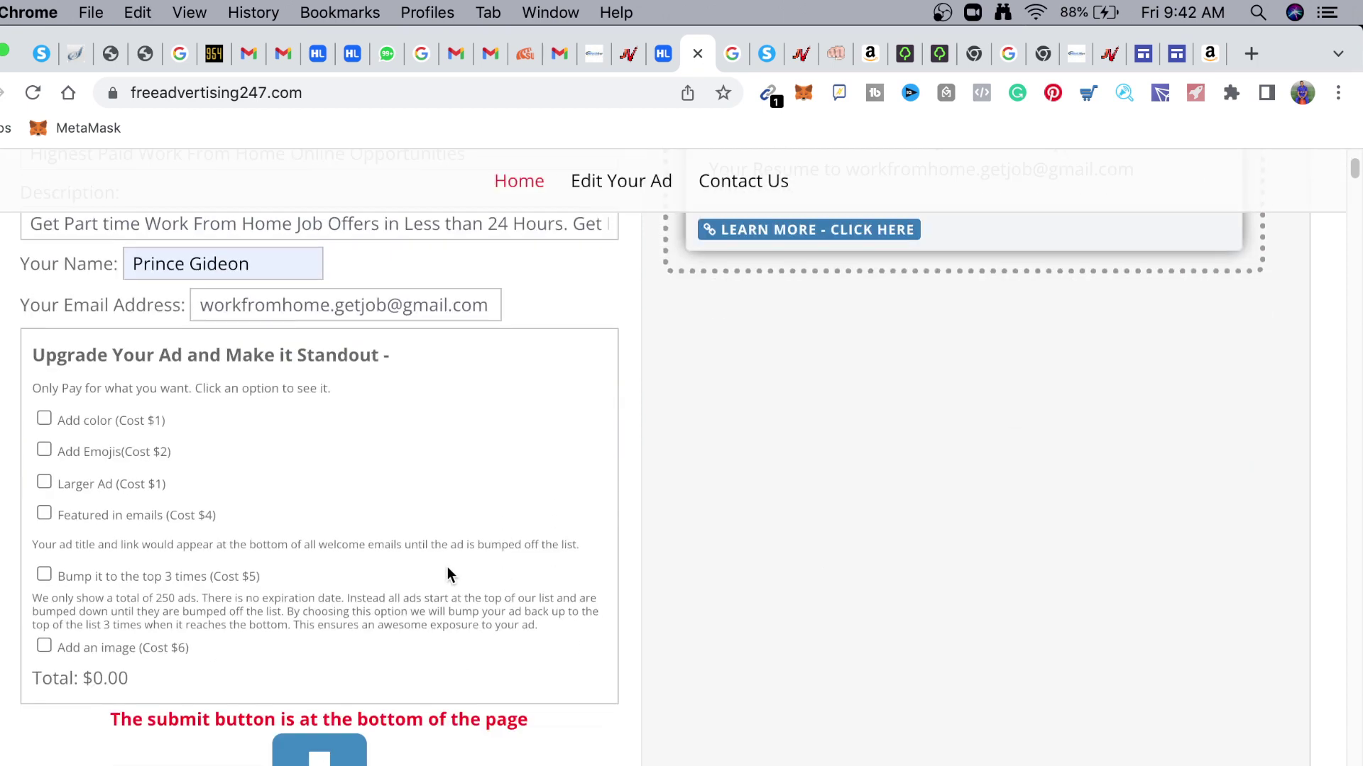
scroll(447, 564, "up", 1)
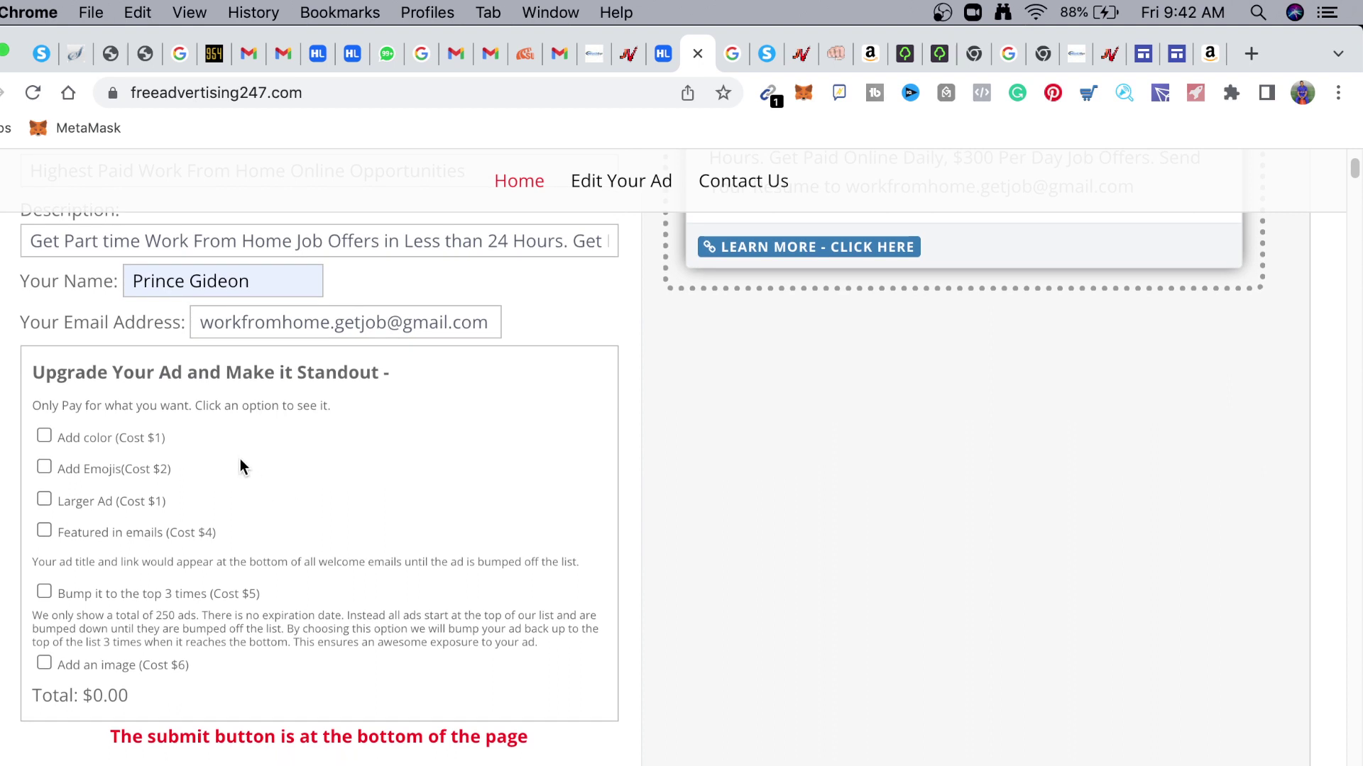
left_click(44, 436)
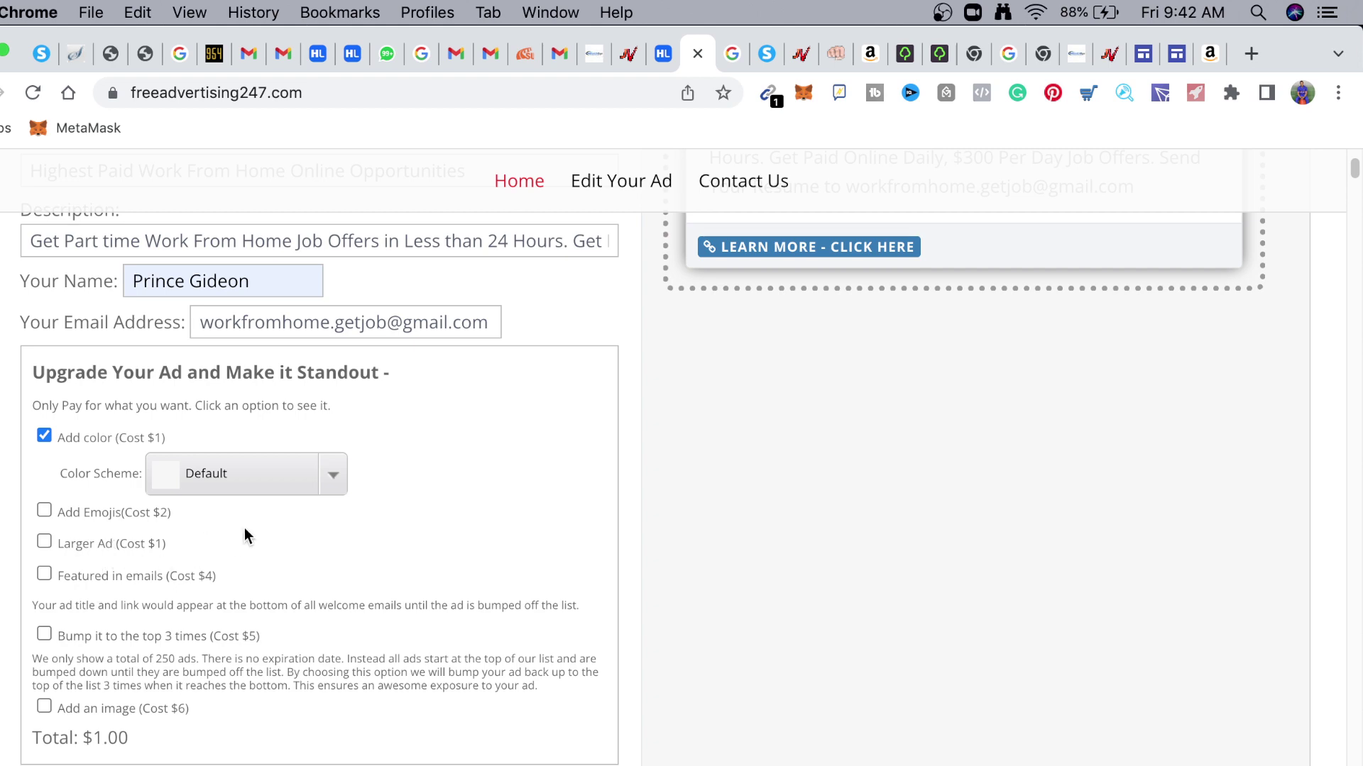
scroll(244, 527, "down", 15)
scroll(642, 593, "up", 8)
scroll(901, 655, "down", 5)
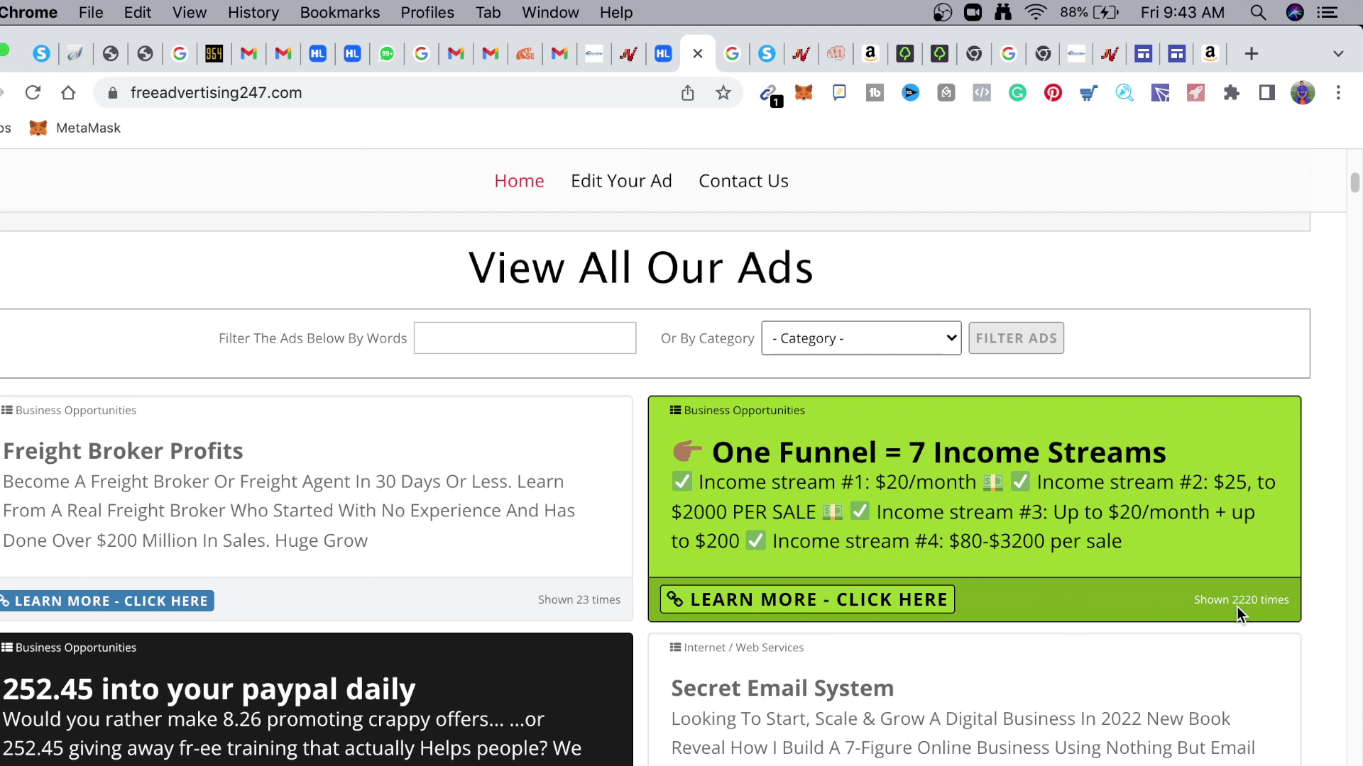
Scroll the View All Our Ads listing down to the green 'Learn How I Am Making $997 Commissions' ad
scroll(1207, 573, "down", 5)
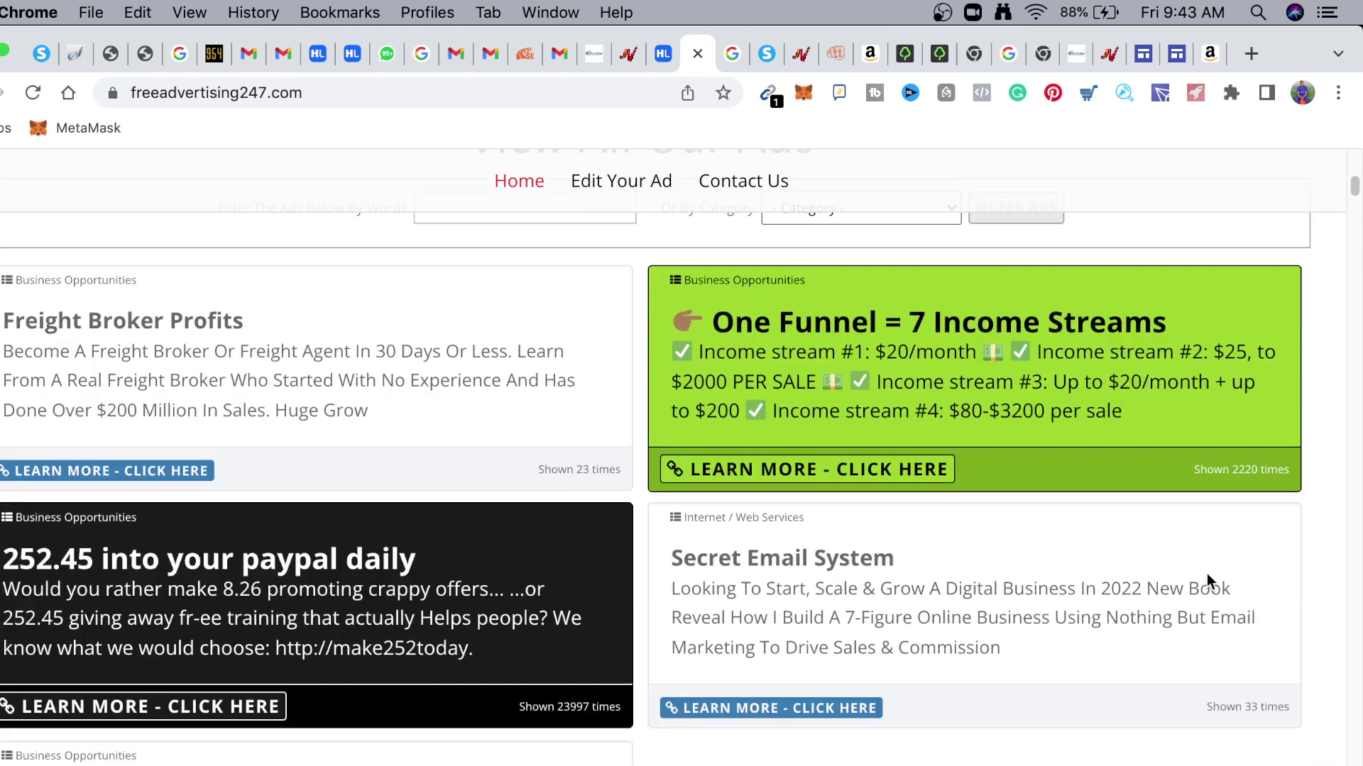
scroll(1173, 588, "down", 2)
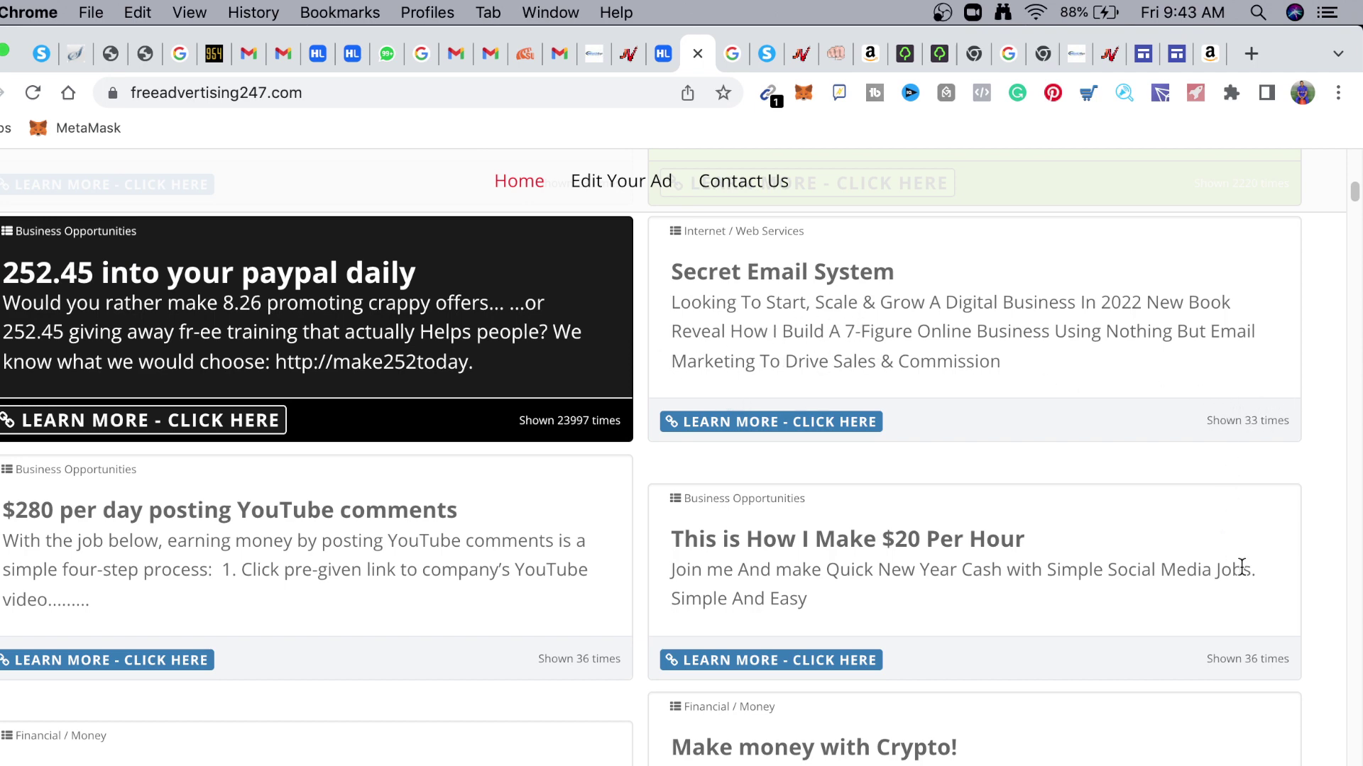
scroll(1235, 553, "down", 3)
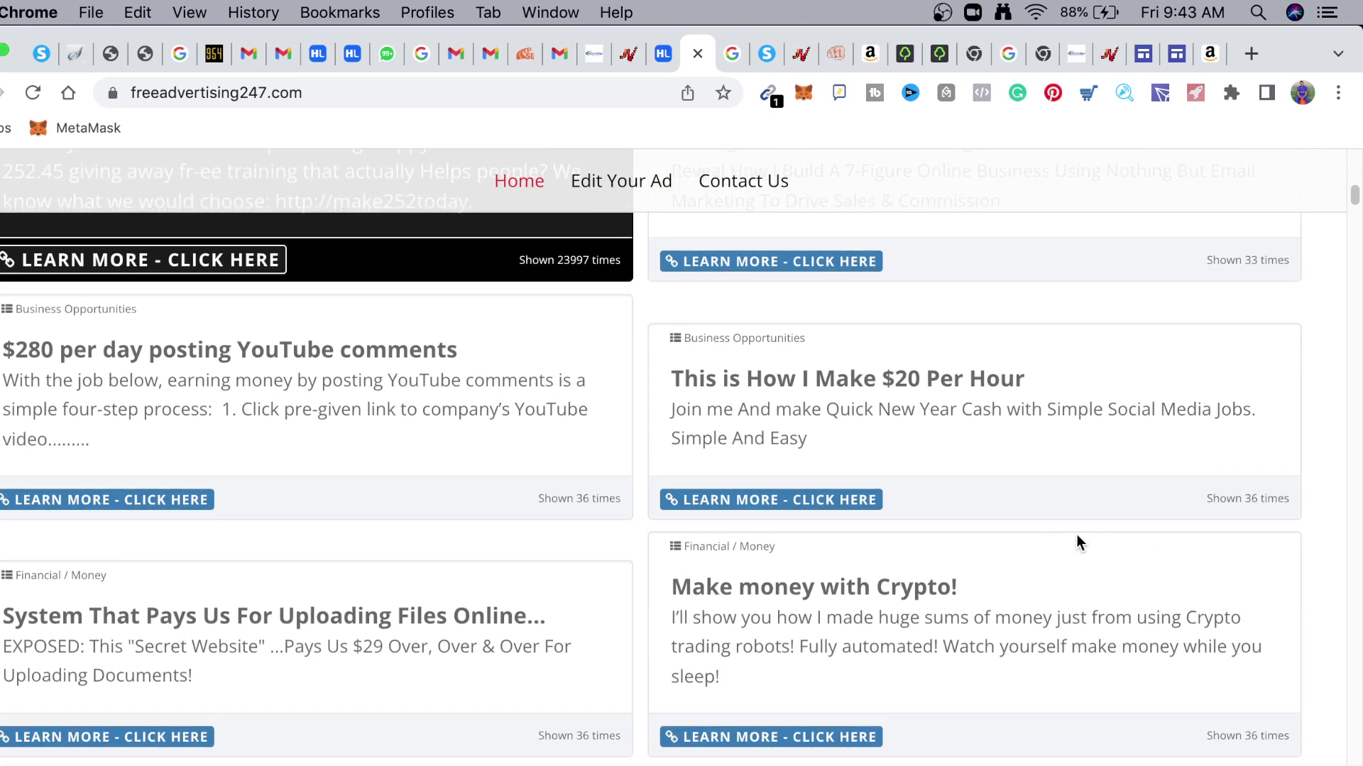
scroll(1049, 561, "down", 2)
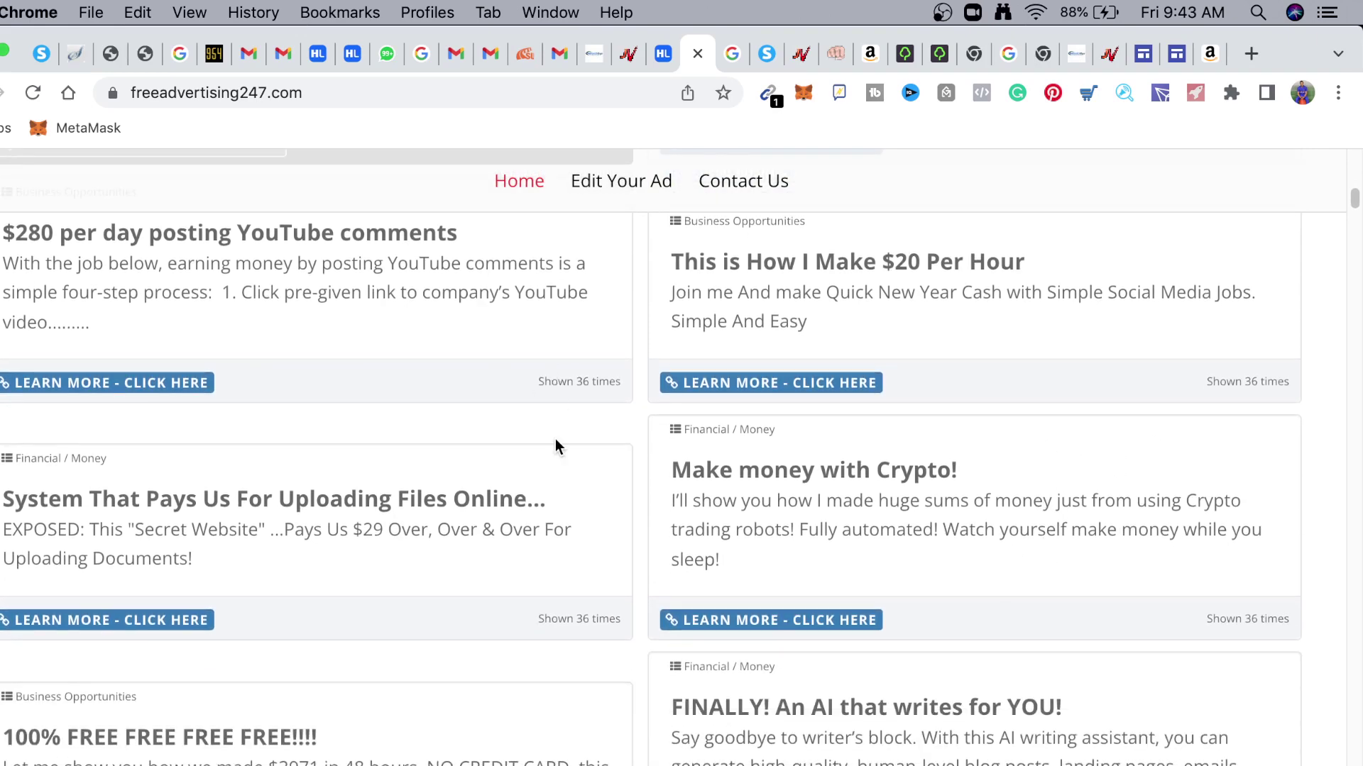
scroll(554, 447, "down", 5)
scroll(560, 497, "down", 5)
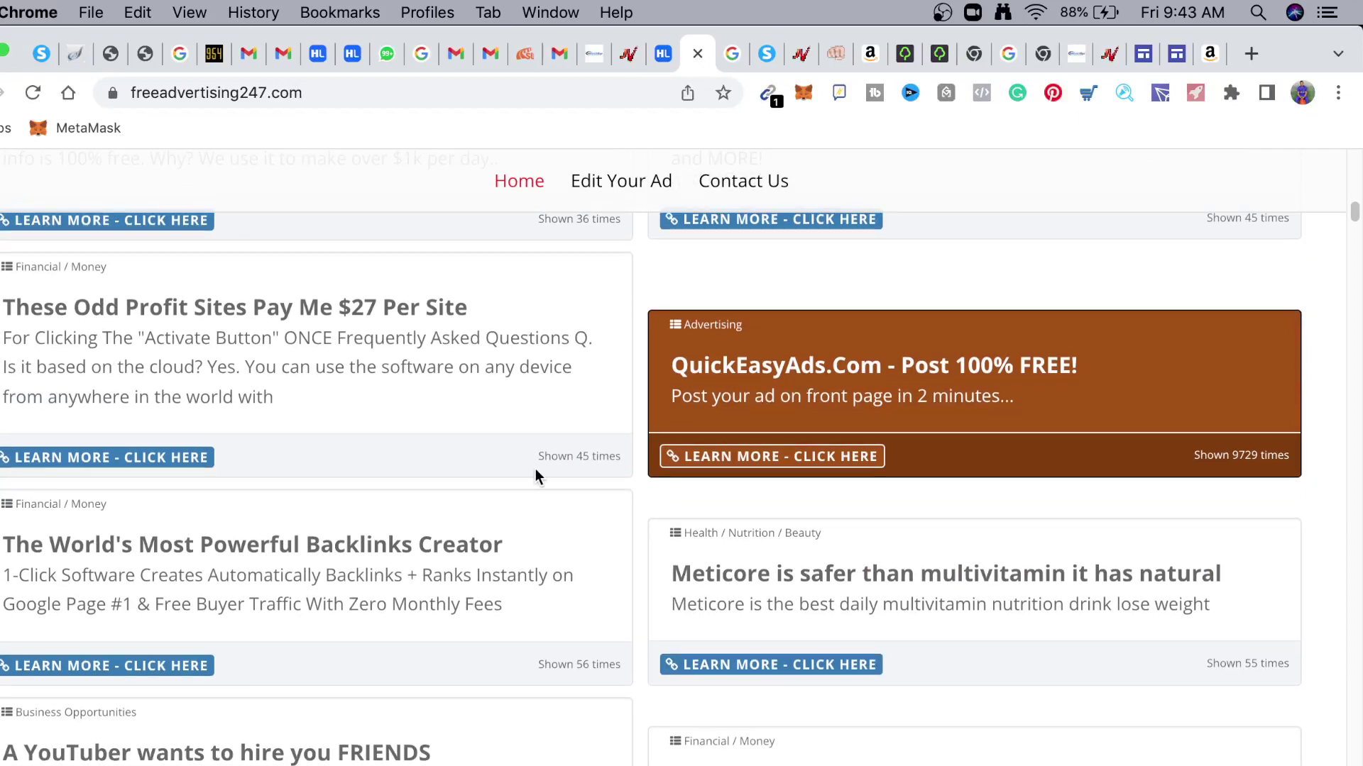
scroll(531, 544, "down", 2)
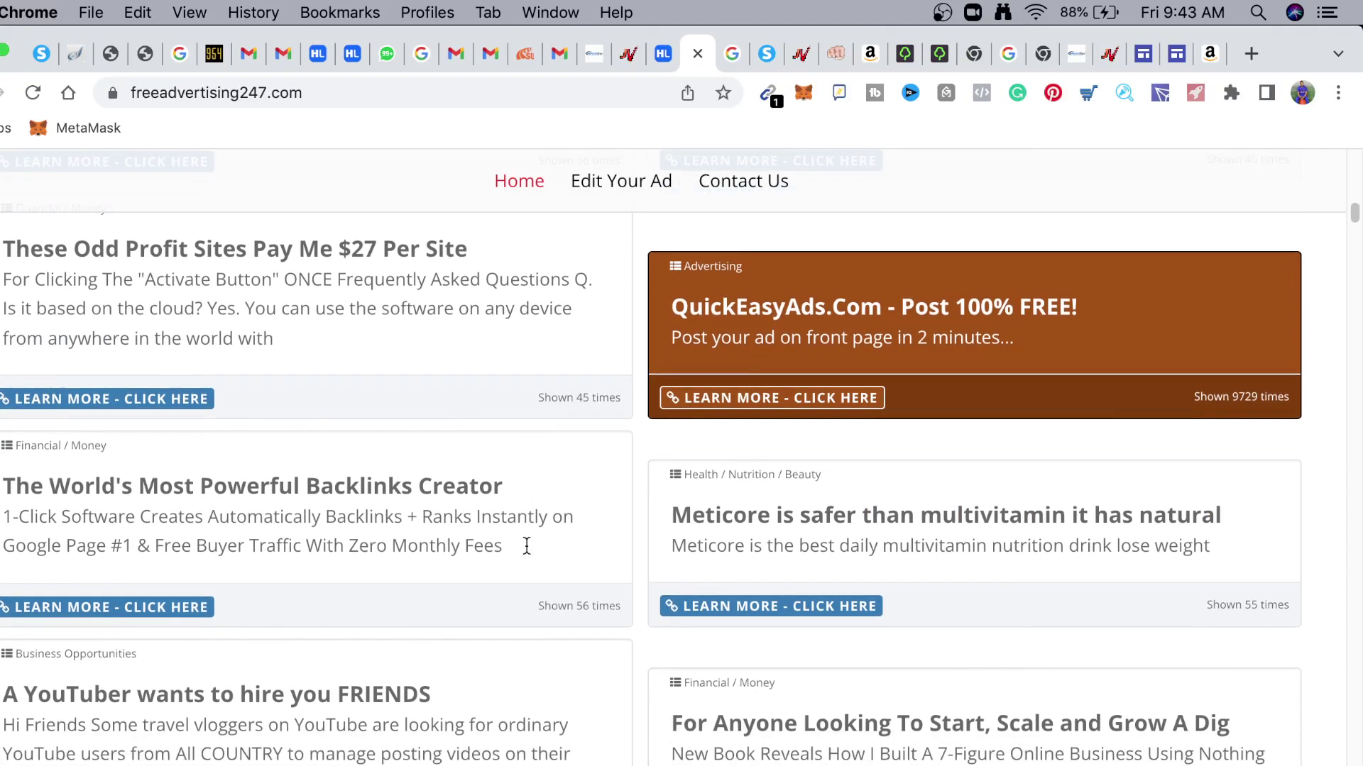
scroll(533, 538, "down", 4)
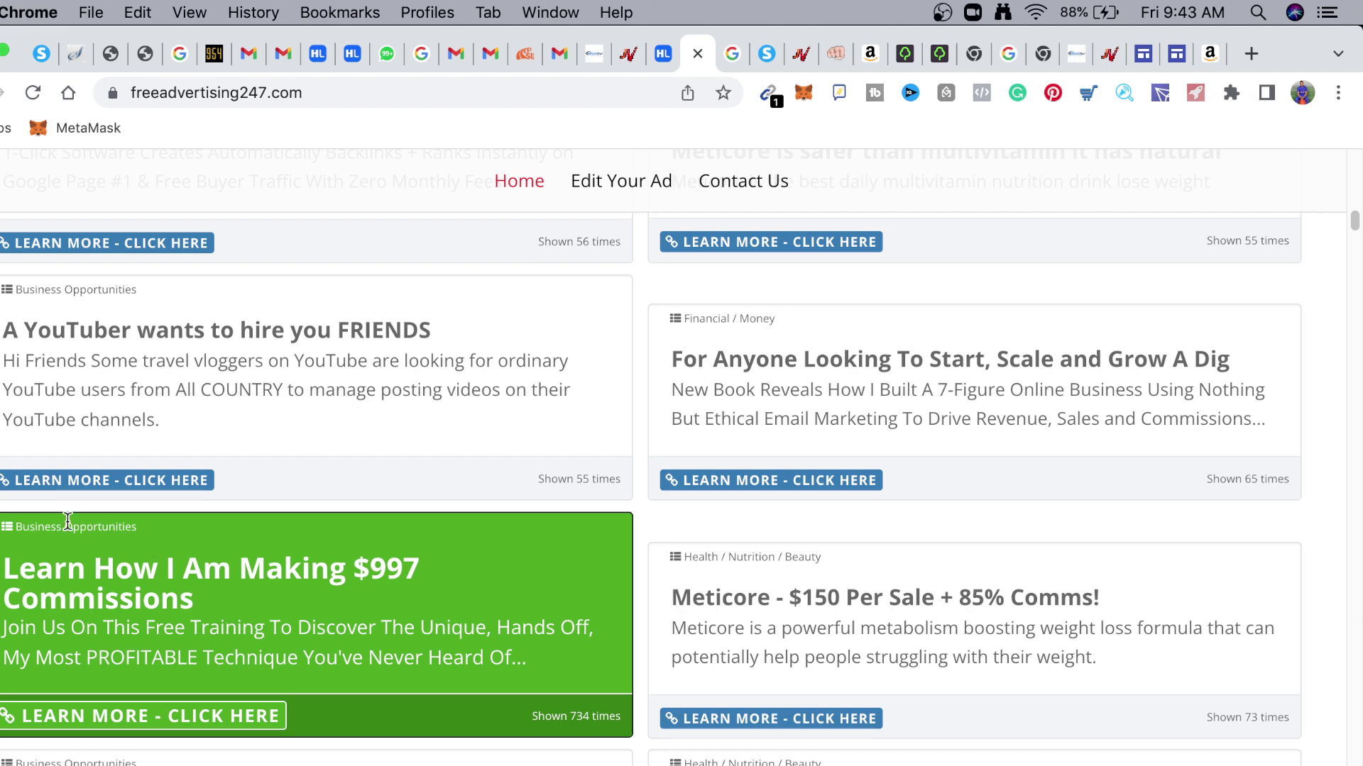
scroll(307, 654, "down", 2)
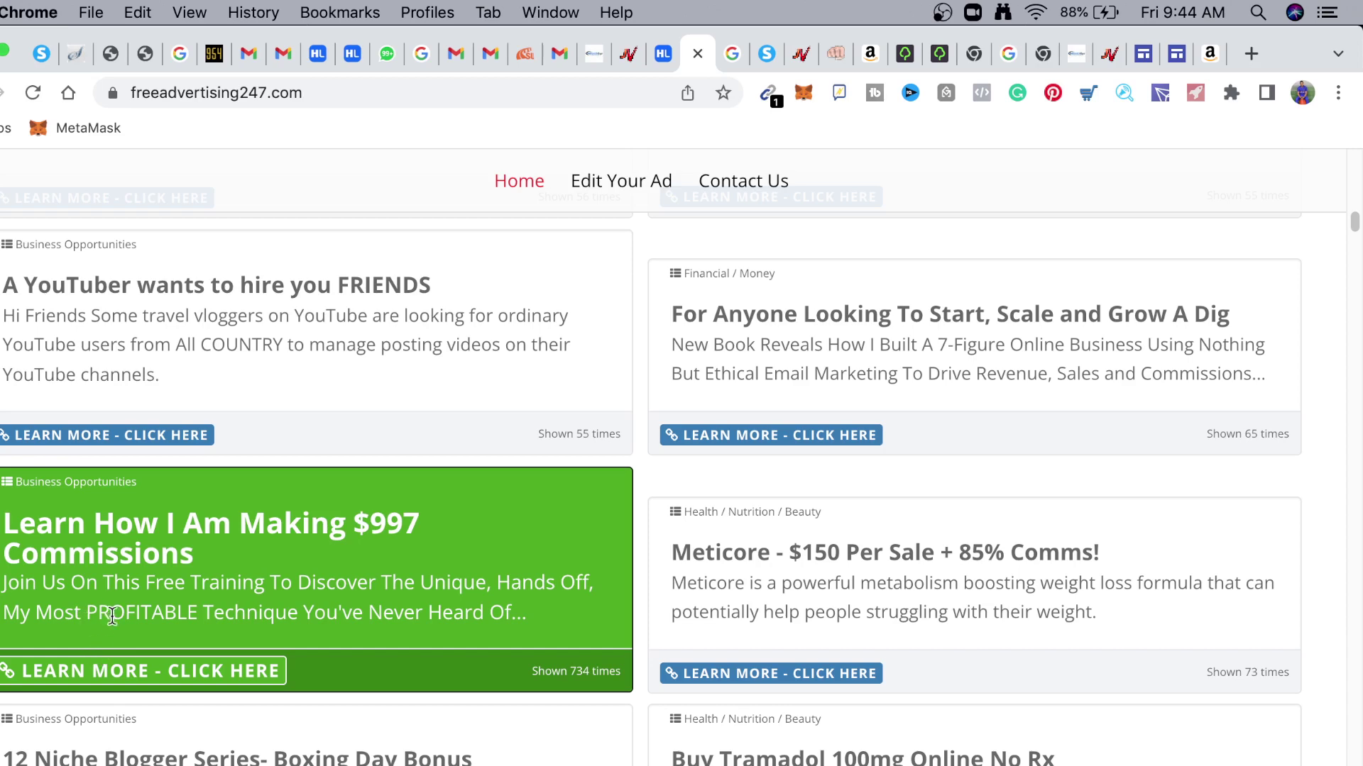
Scroll through the remaining listed ads, then back up to the Submit A Free Ad form
scroll(638, 667, "down", 1)
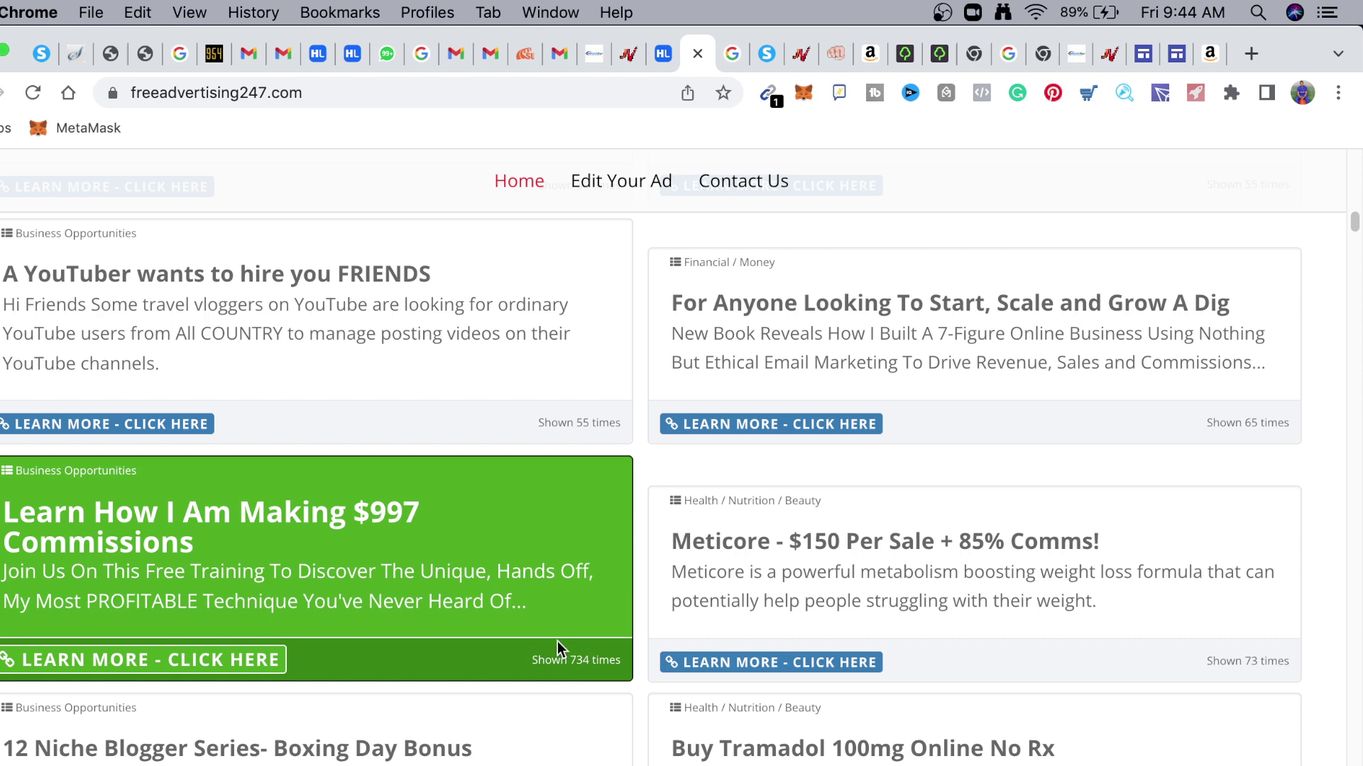
scroll(429, 600, "down", 1)
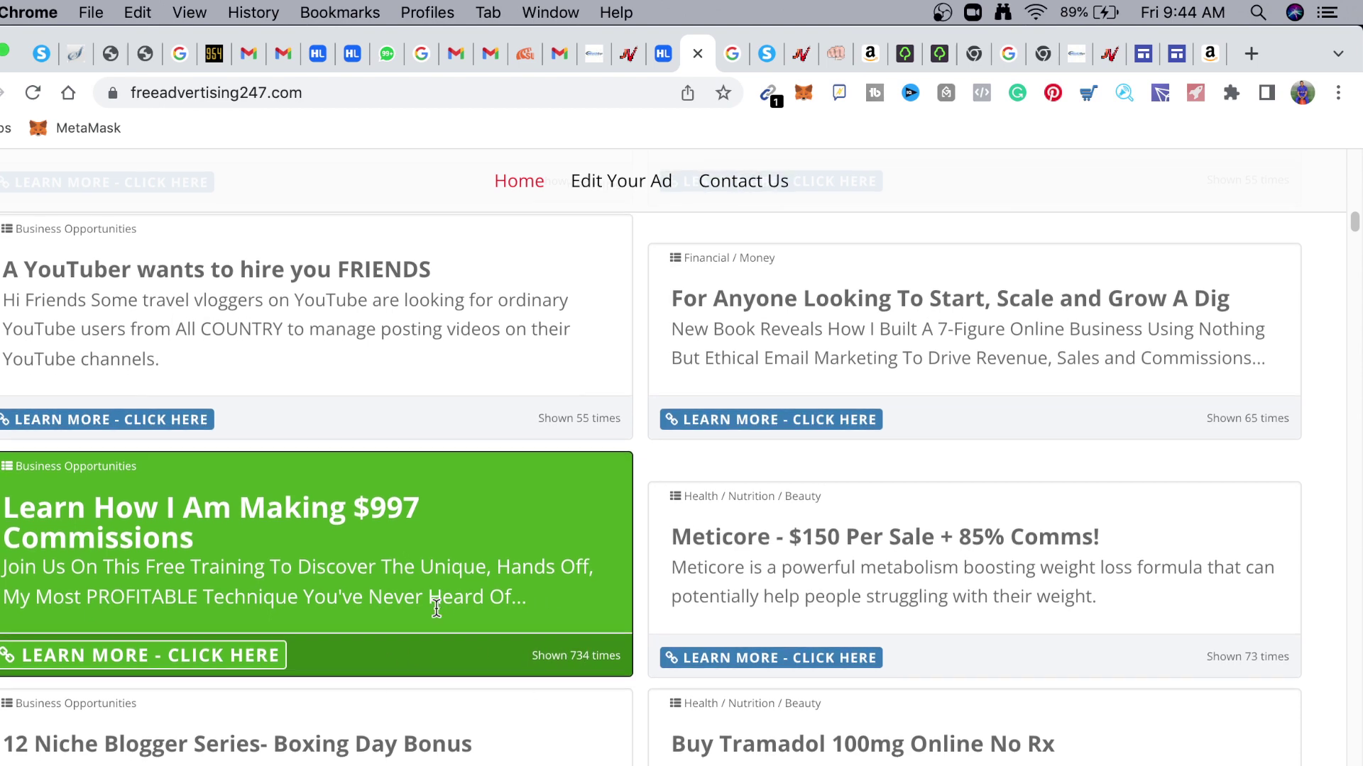
scroll(423, 595, "down", 1)
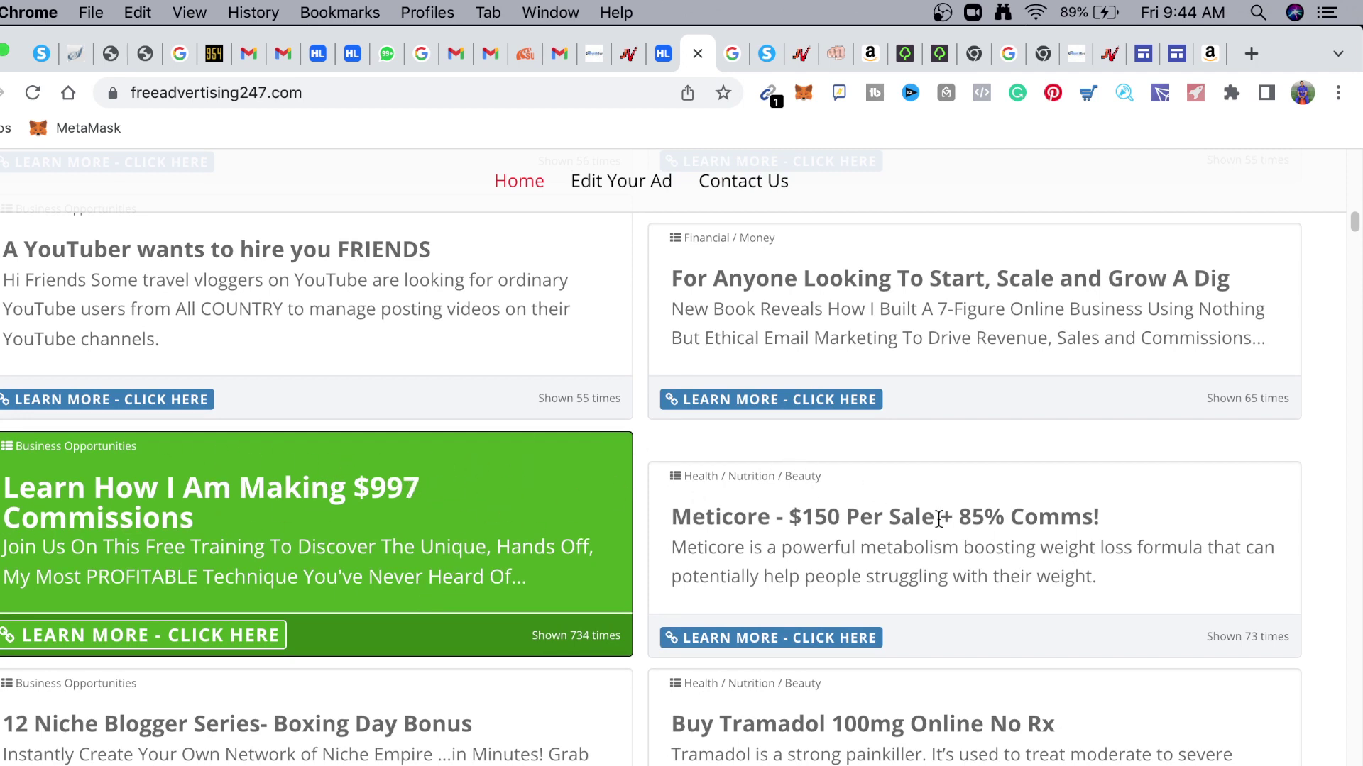
scroll(951, 537, "down", 5)
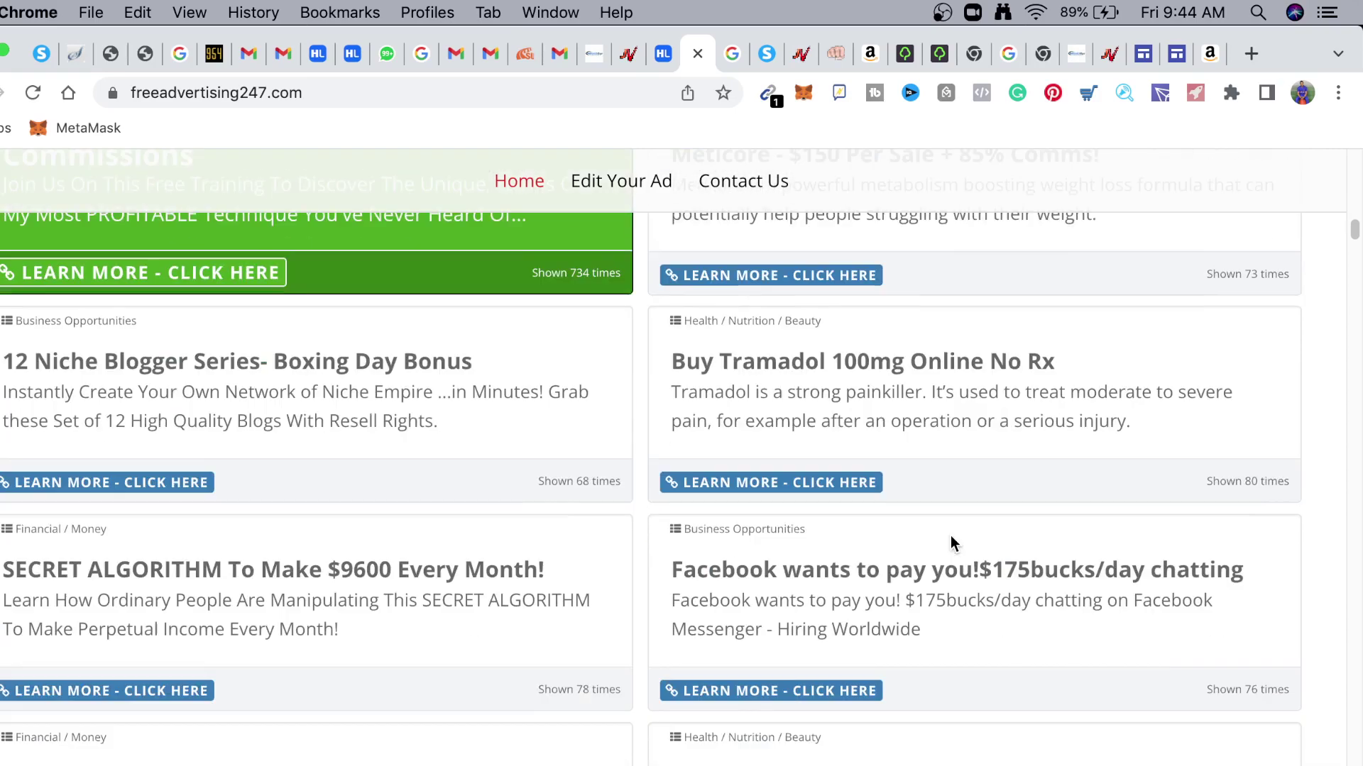
scroll(948, 539, "down", 5)
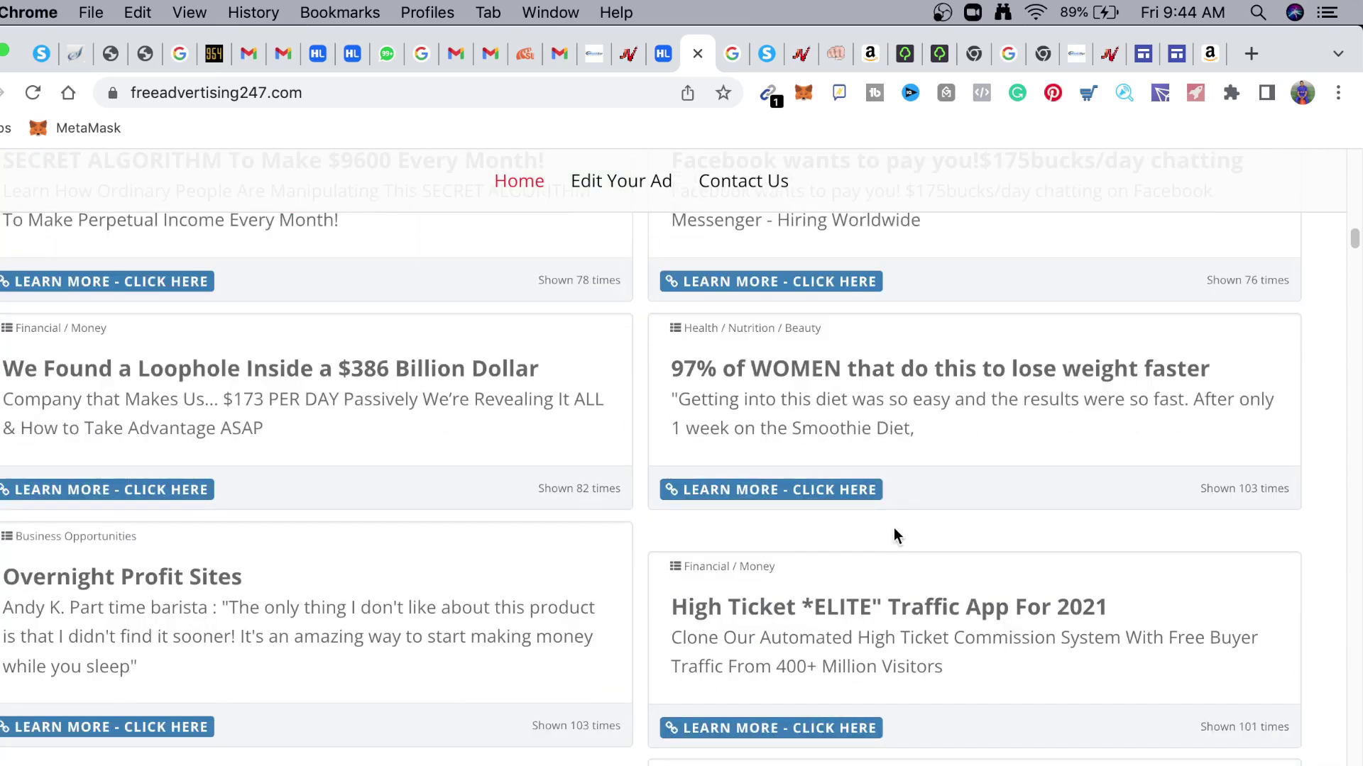
scroll(837, 504, "down", 1)
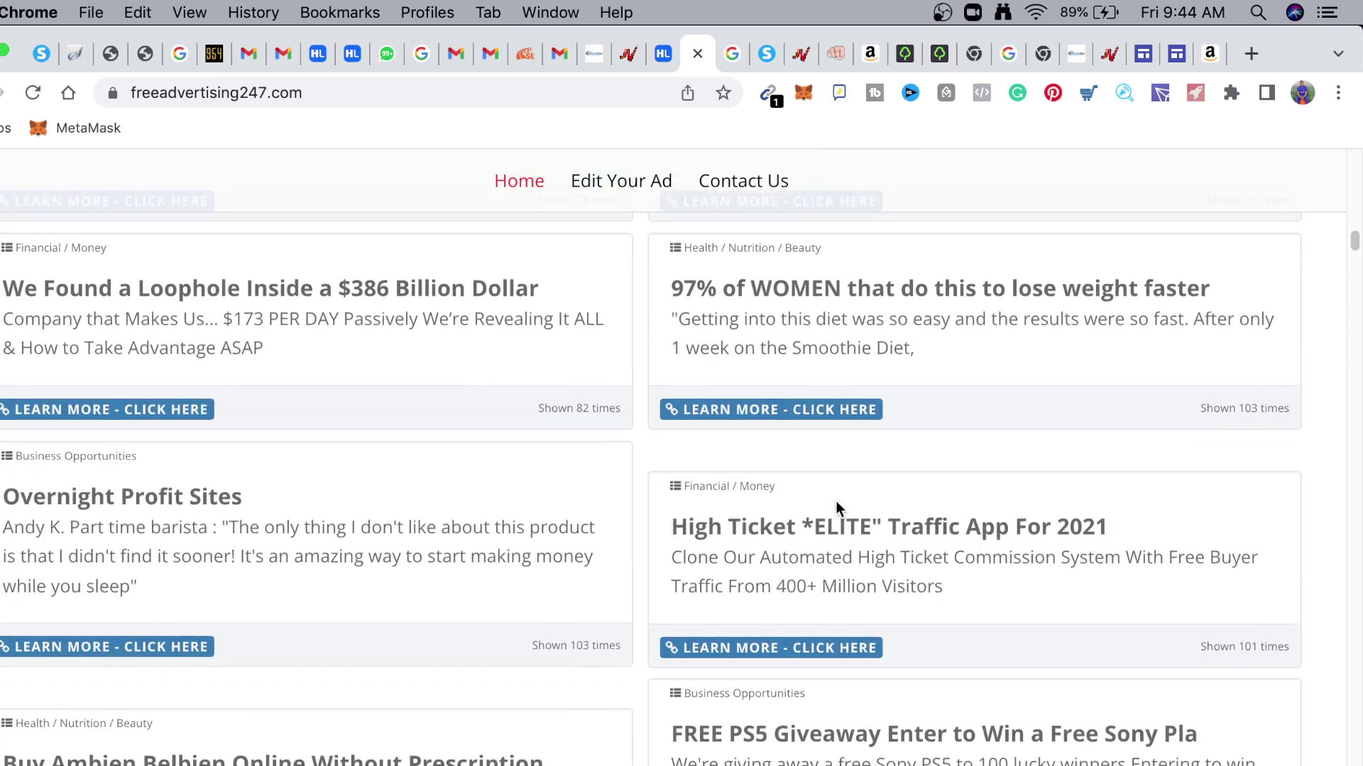
scroll(836, 501, "down", 4)
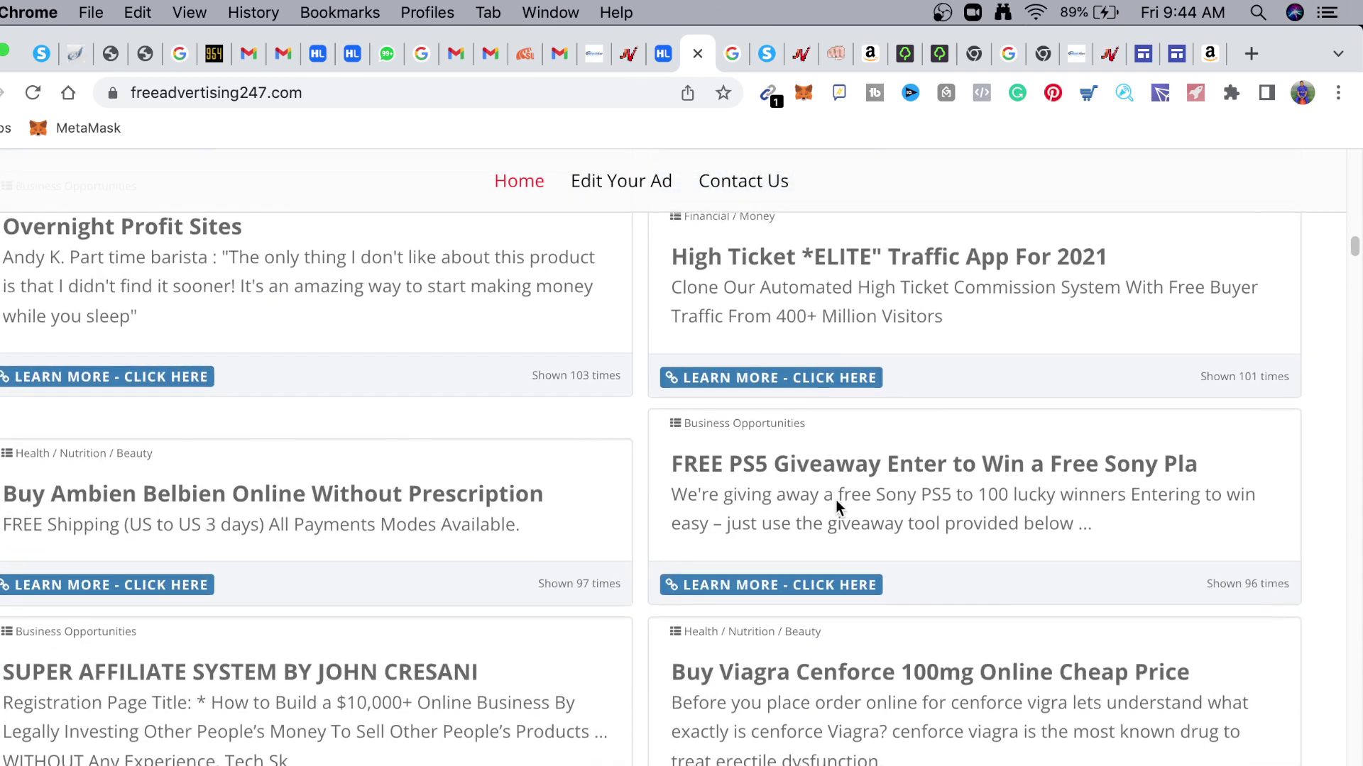
scroll(836, 504, "down", 7)
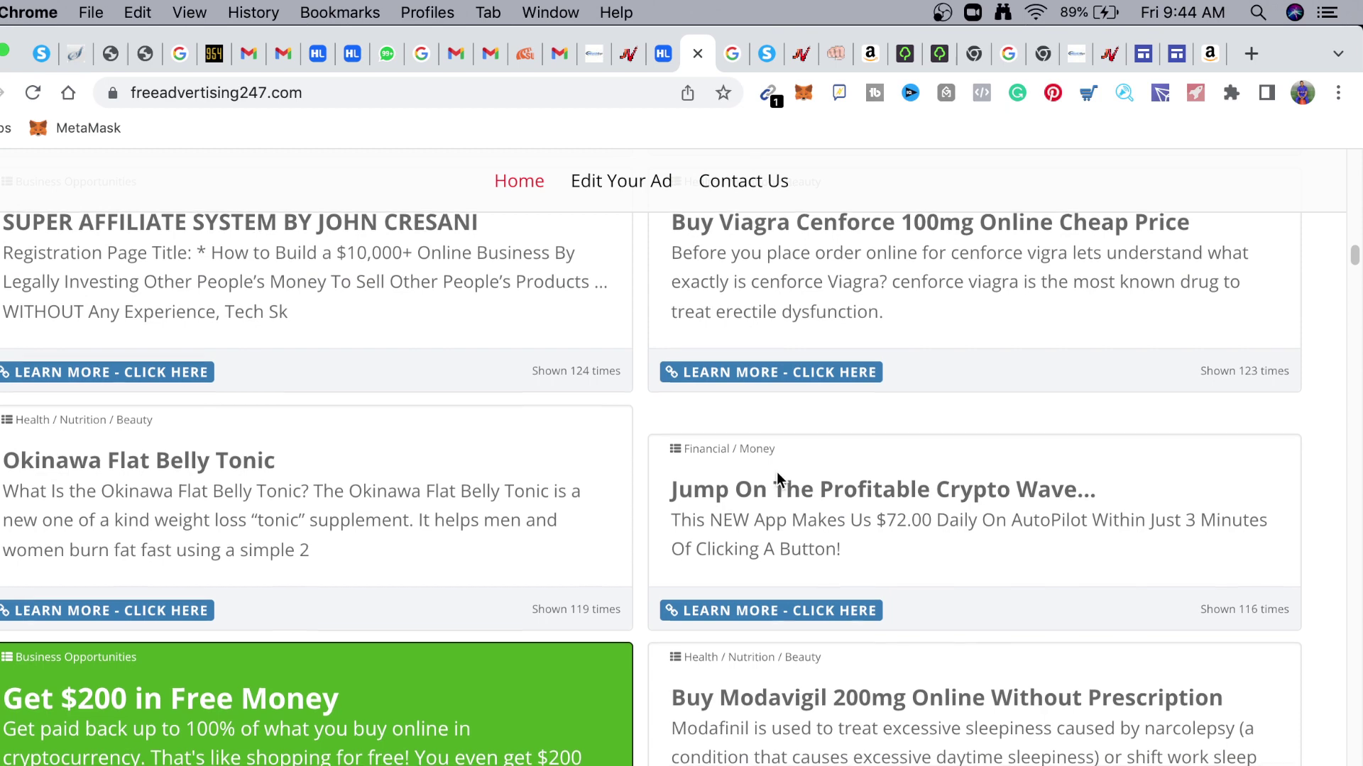
scroll(777, 472, "down", 2)
scroll(417, 577, "down", 1)
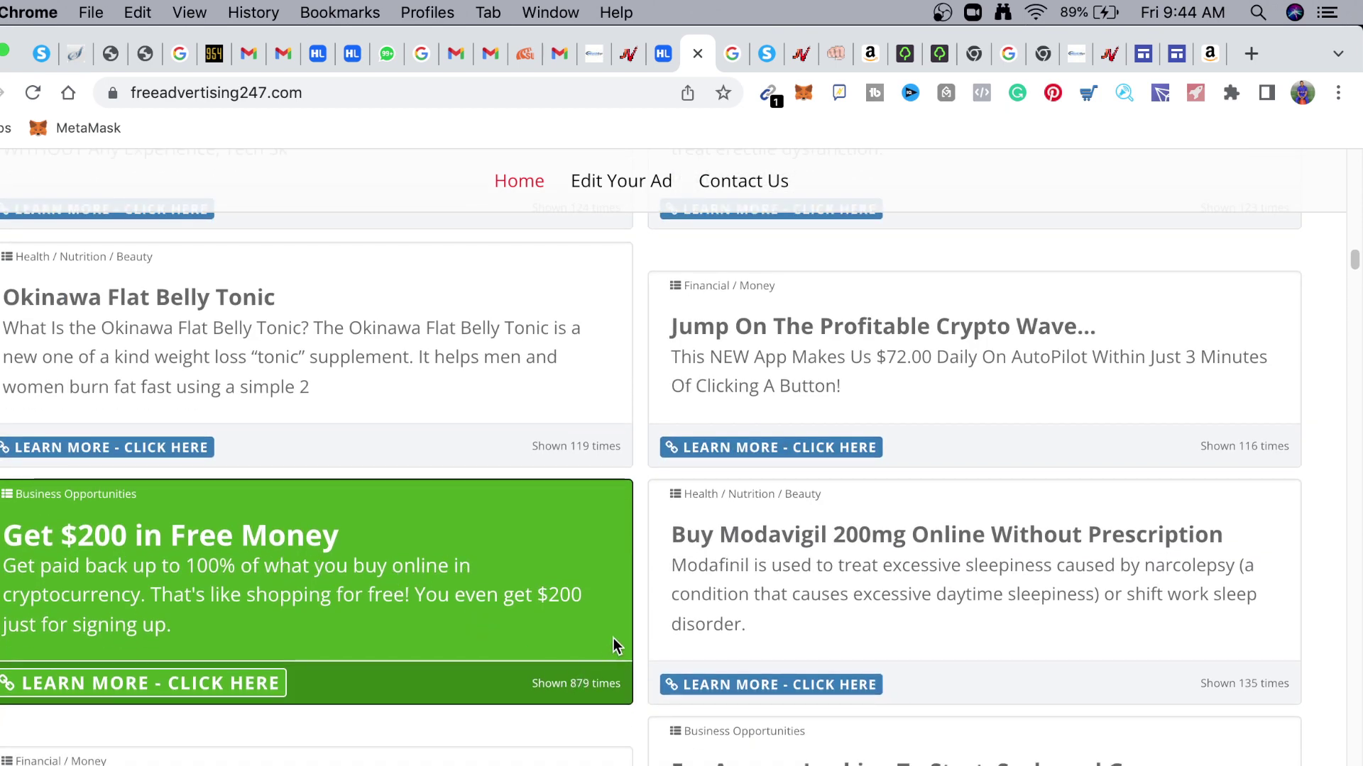
scroll(395, 572, "down", 10)
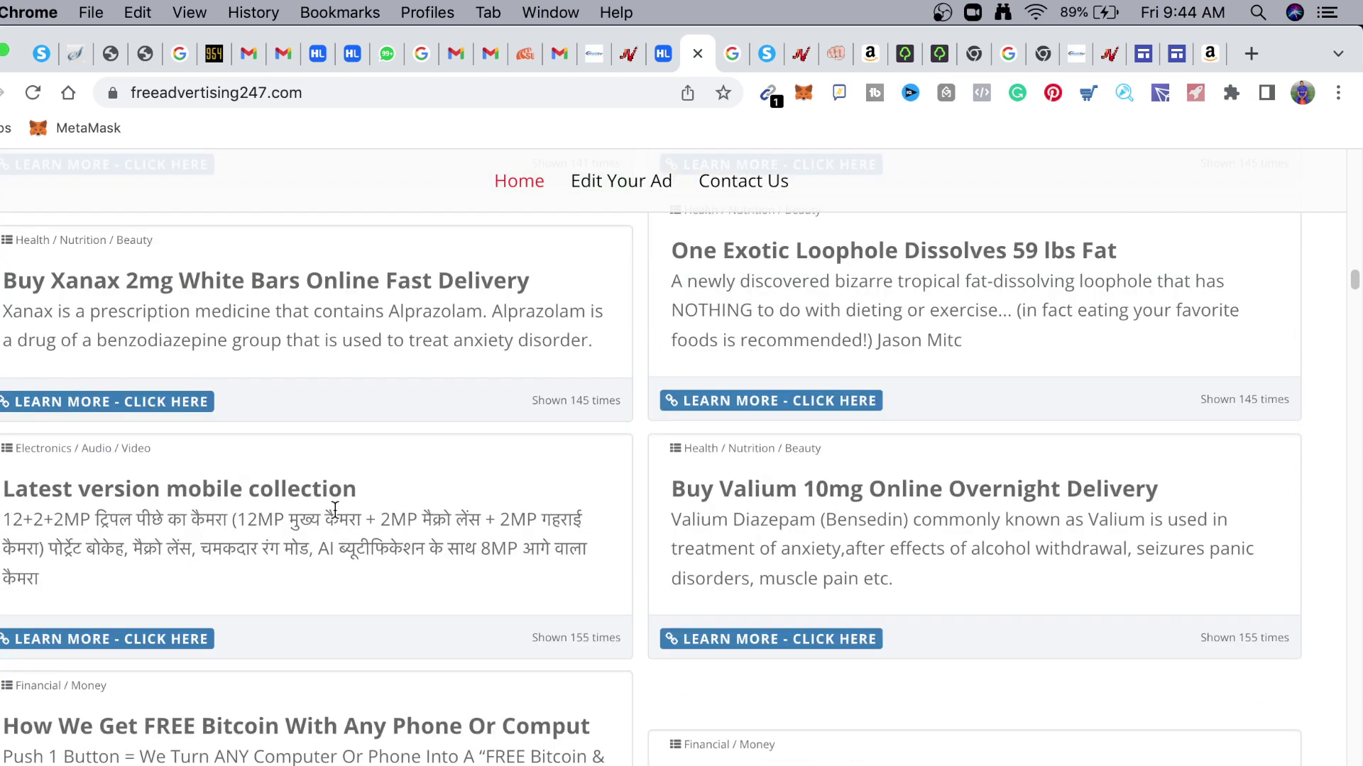
scroll(331, 508, "down", 5)
scroll(278, 440, "up", 3)
scroll(278, 446, "down", 5)
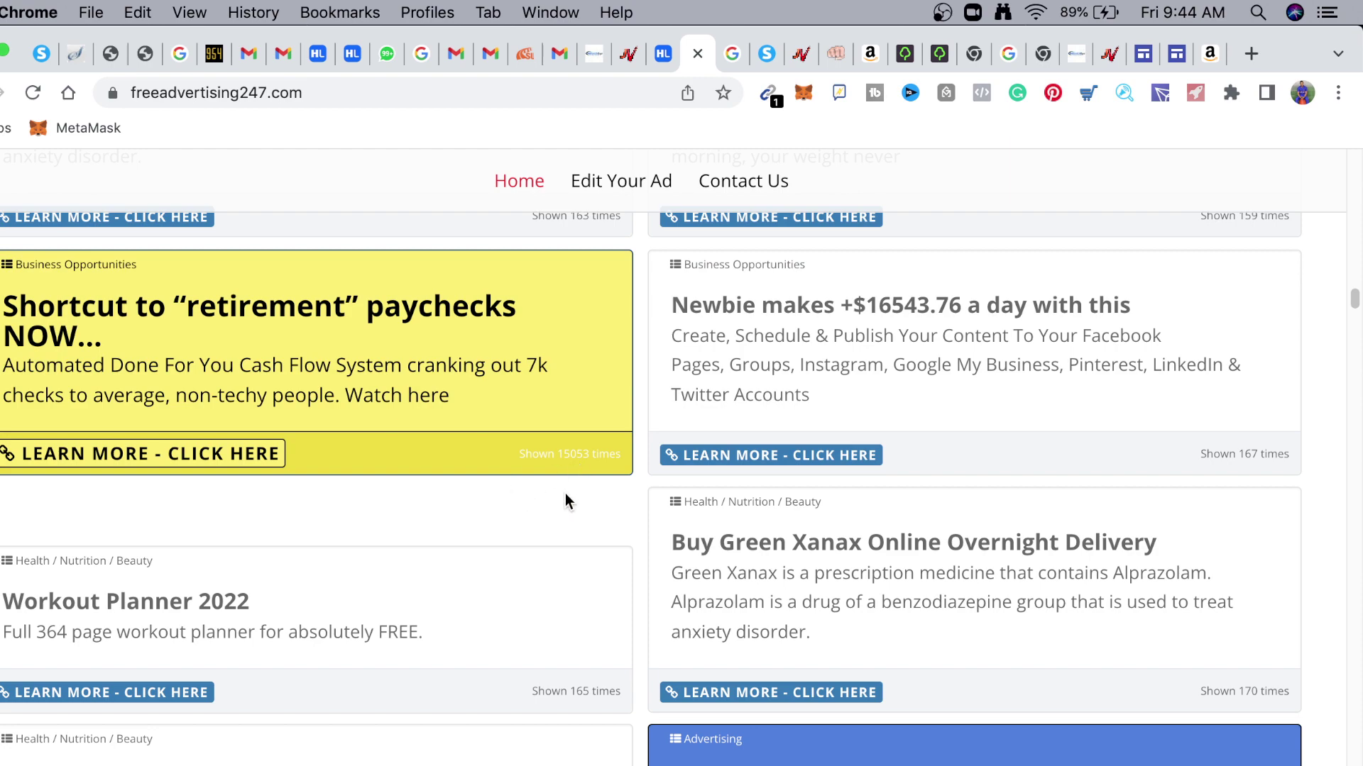
scroll(565, 502, "down", 8)
scroll(883, 542, "down", 5)
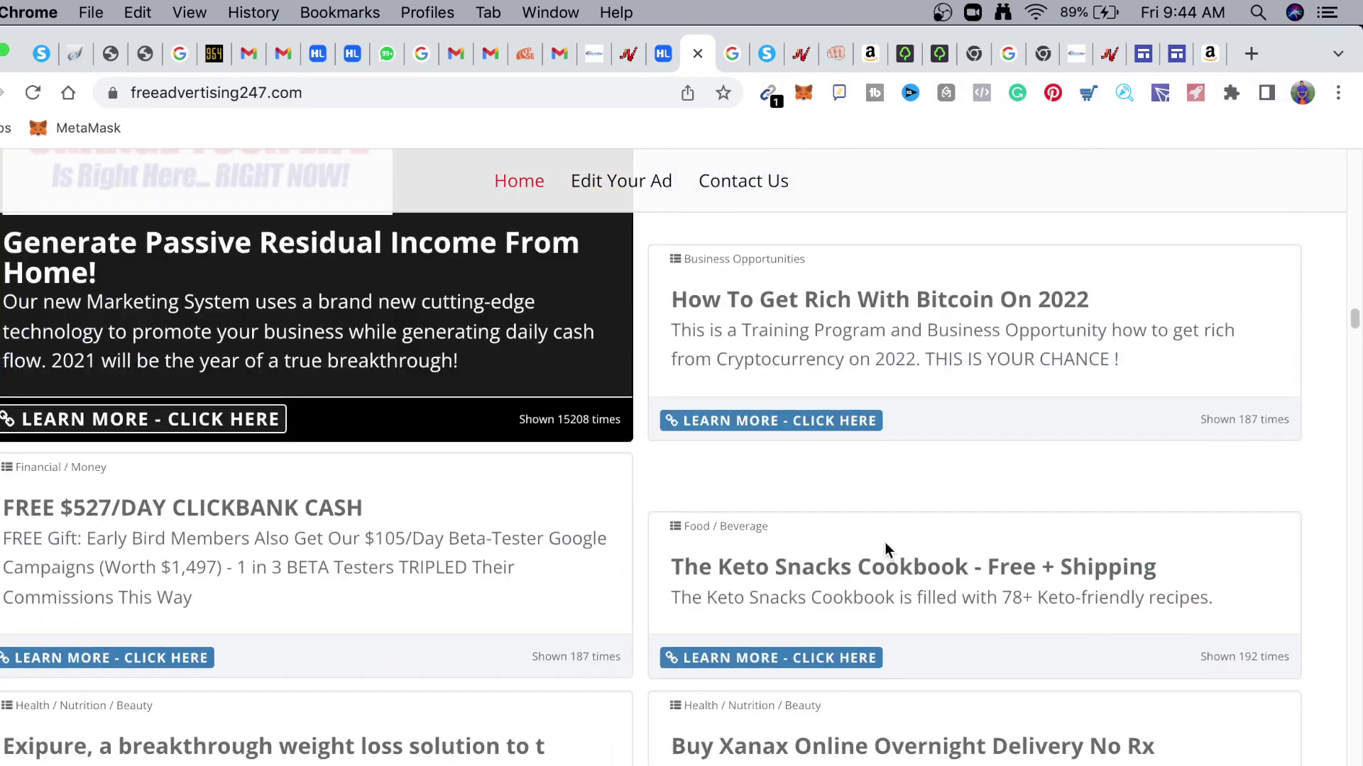
scroll(885, 542, "down", 6)
scroll(886, 539, "up", 8)
scroll(883, 529, "up", 20)
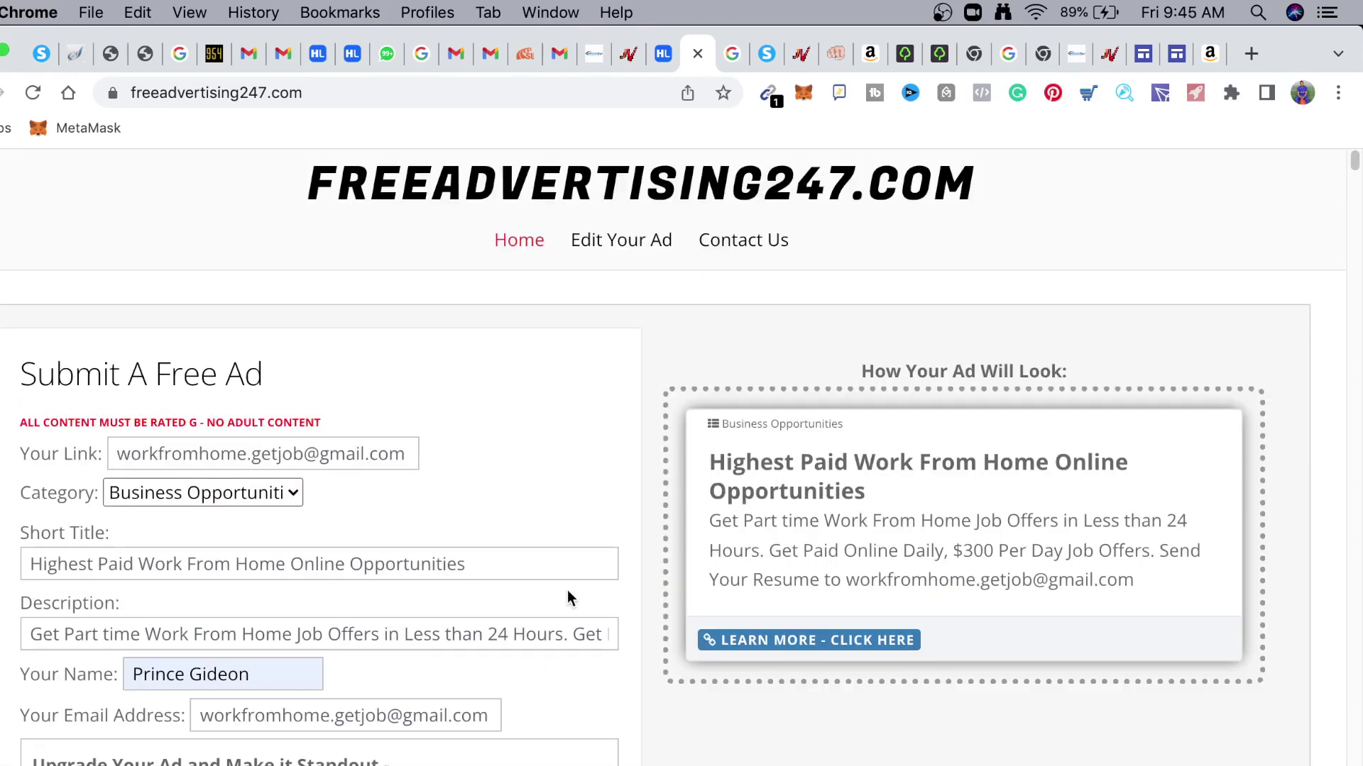
Untick the Add color (Cost $1) upgrade so the ad total is $0.00
scroll(386, 515, "down", 3)
scroll(377, 526, "down", 1)
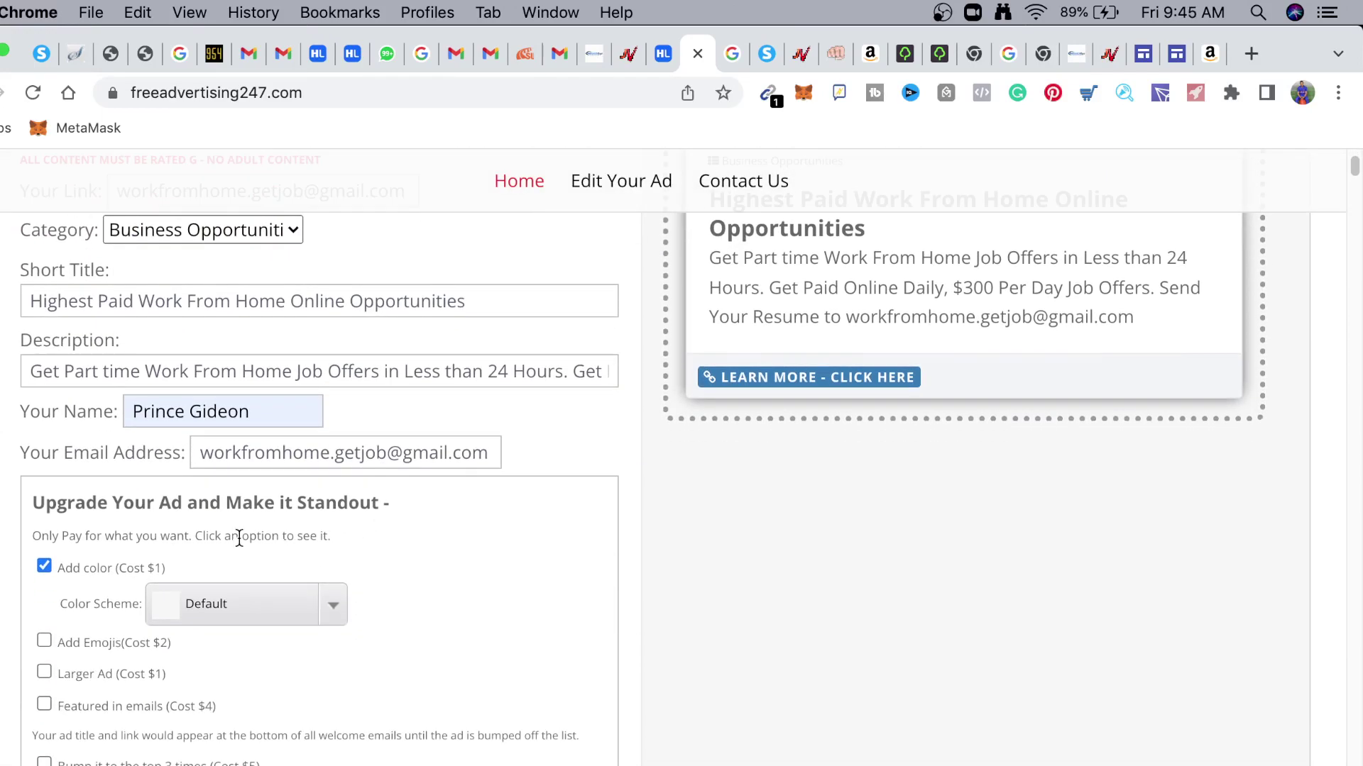
left_click(41, 562)
Scroll to the bottom of the form, reaching the verification code box and Submit Ad button
scroll(393, 577, "down", 2)
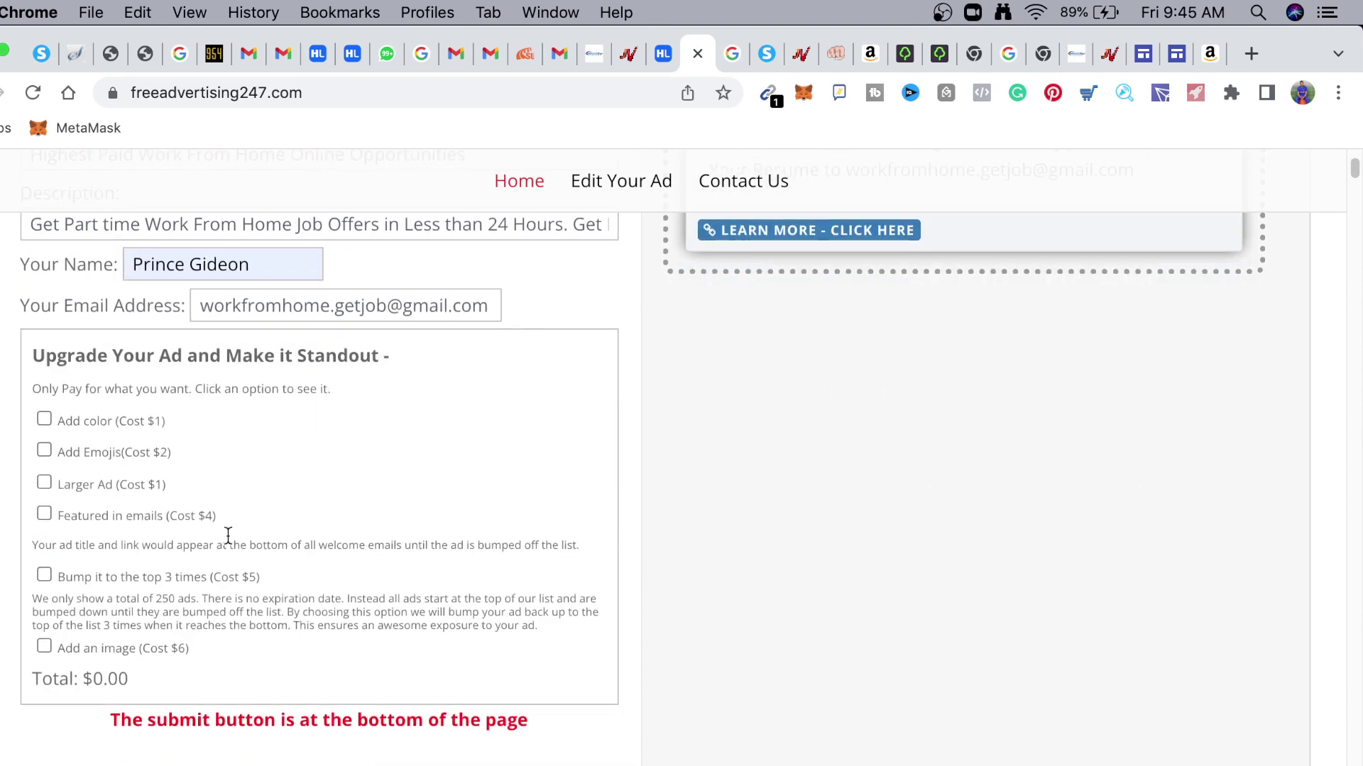
scroll(179, 550, "down", 3)
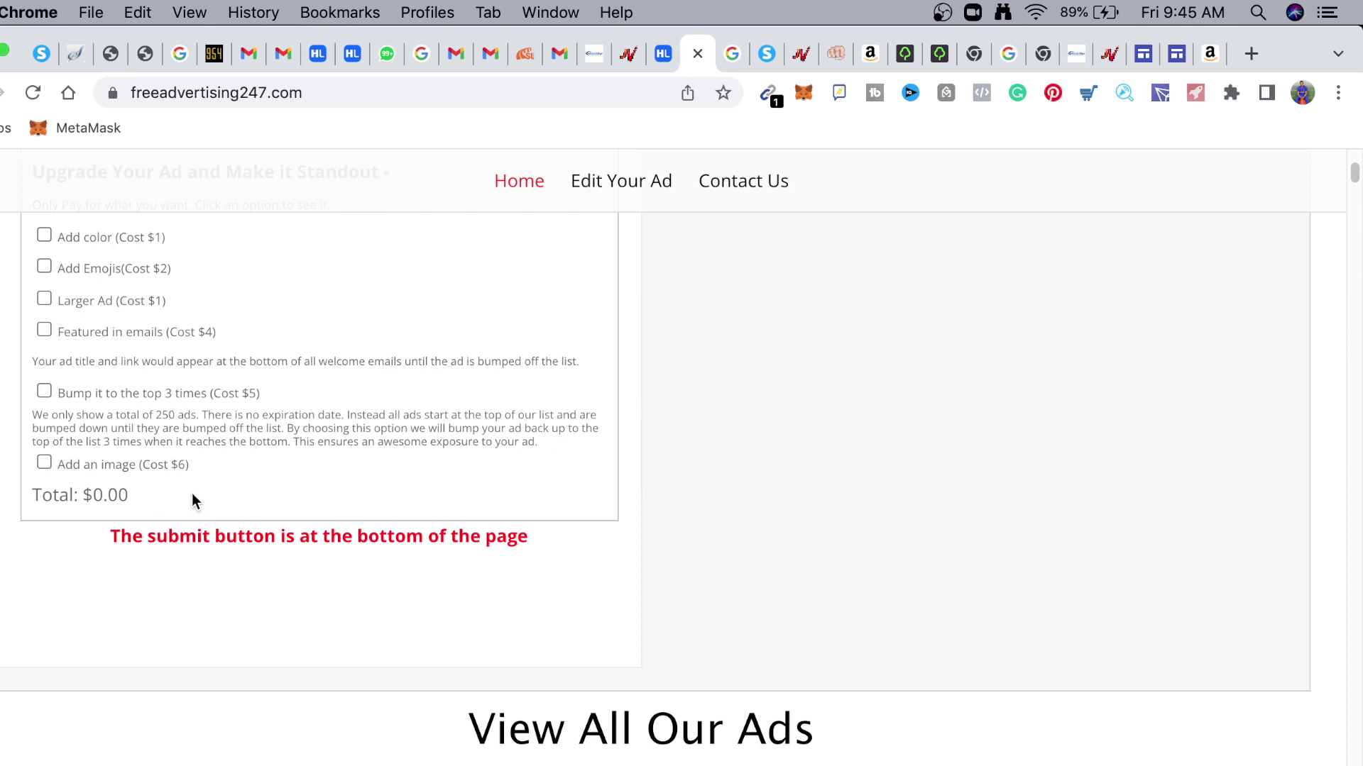
scroll(205, 483, "up", 4)
scroll(186, 497, "down", 9)
scroll(67, 417, "up", 5)
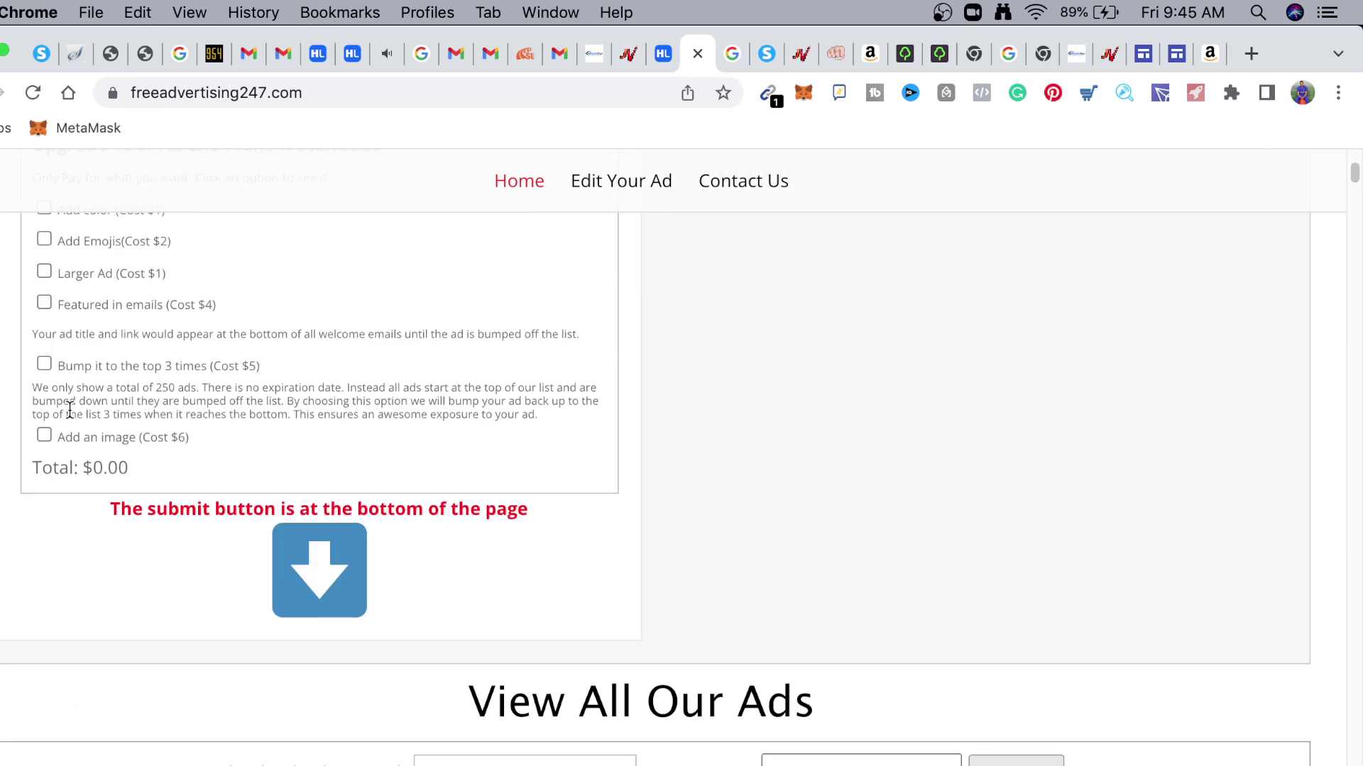
scroll(128, 425, "up", 5)
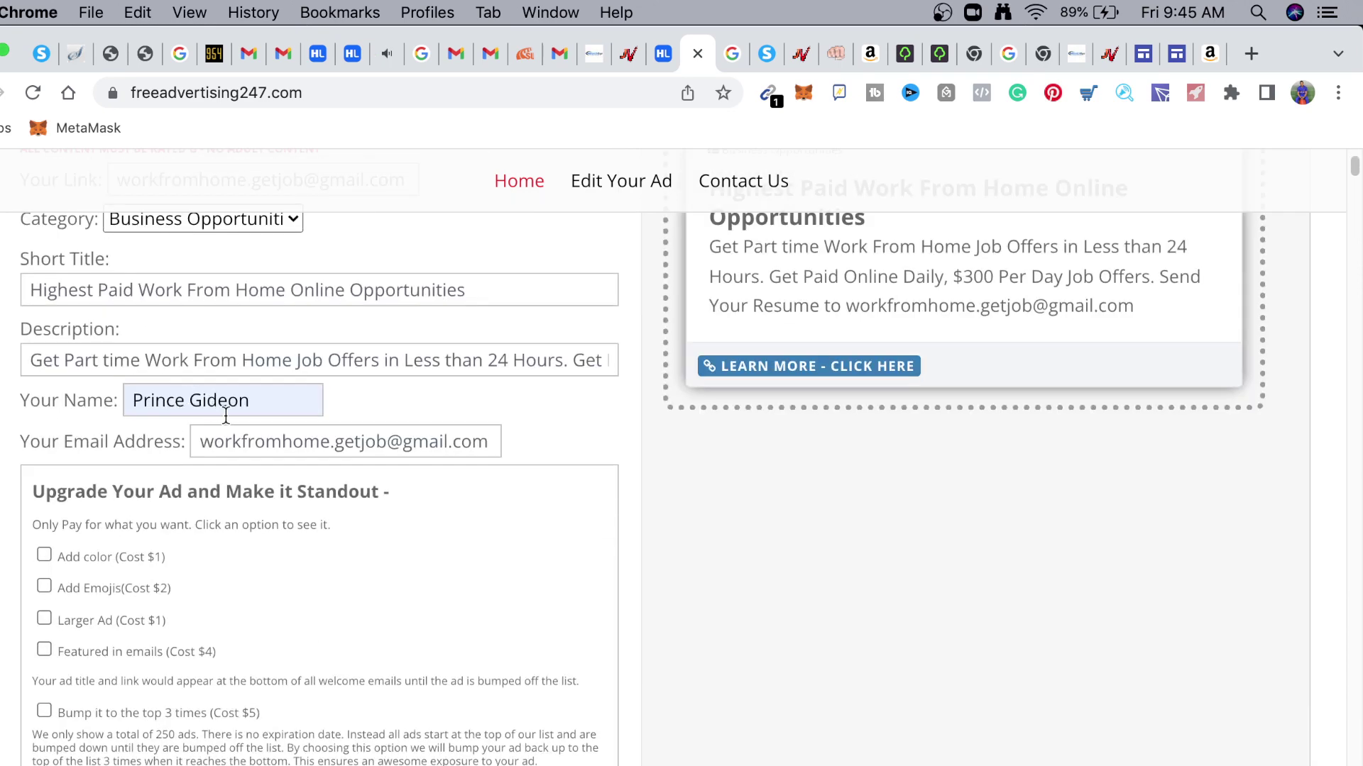
scroll(468, 490, "down", 10)
scroll(418, 447, "up", 5)
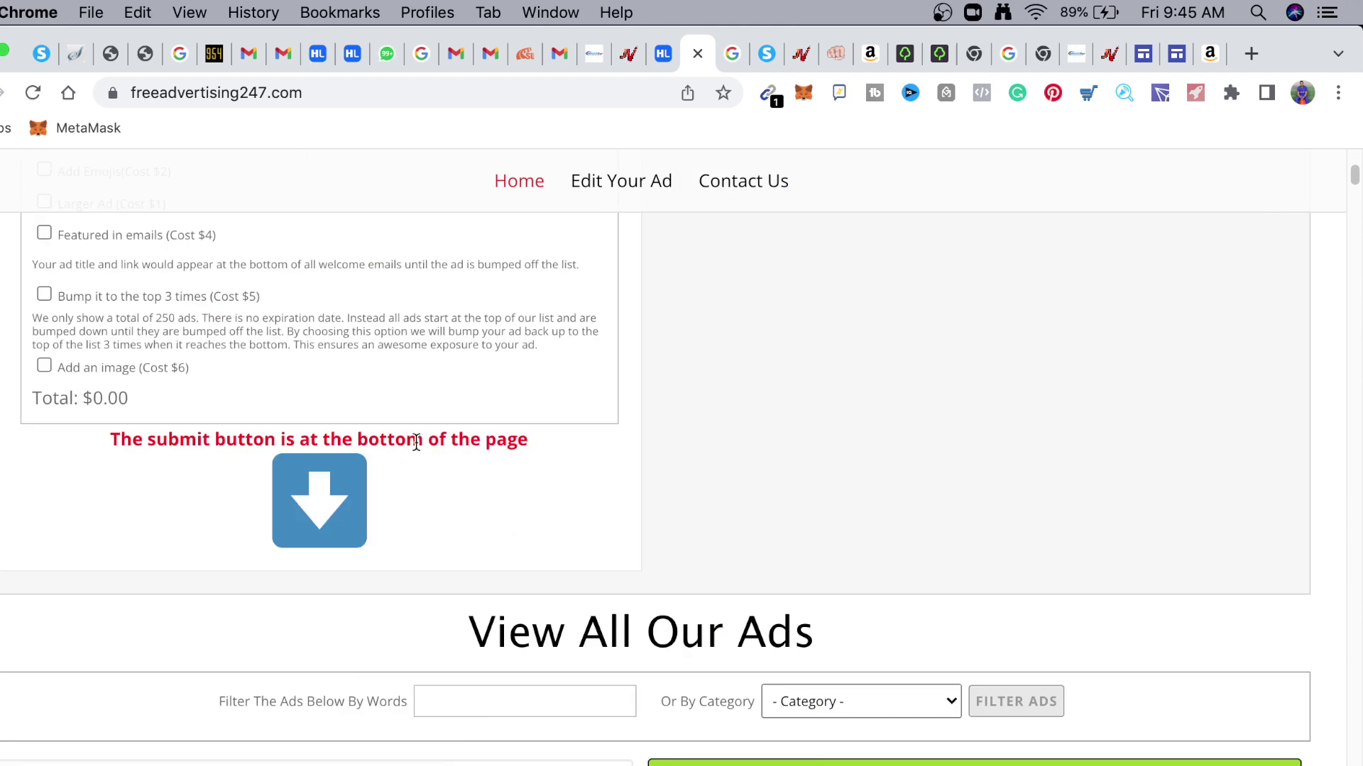
scroll(423, 472, "down", 1)
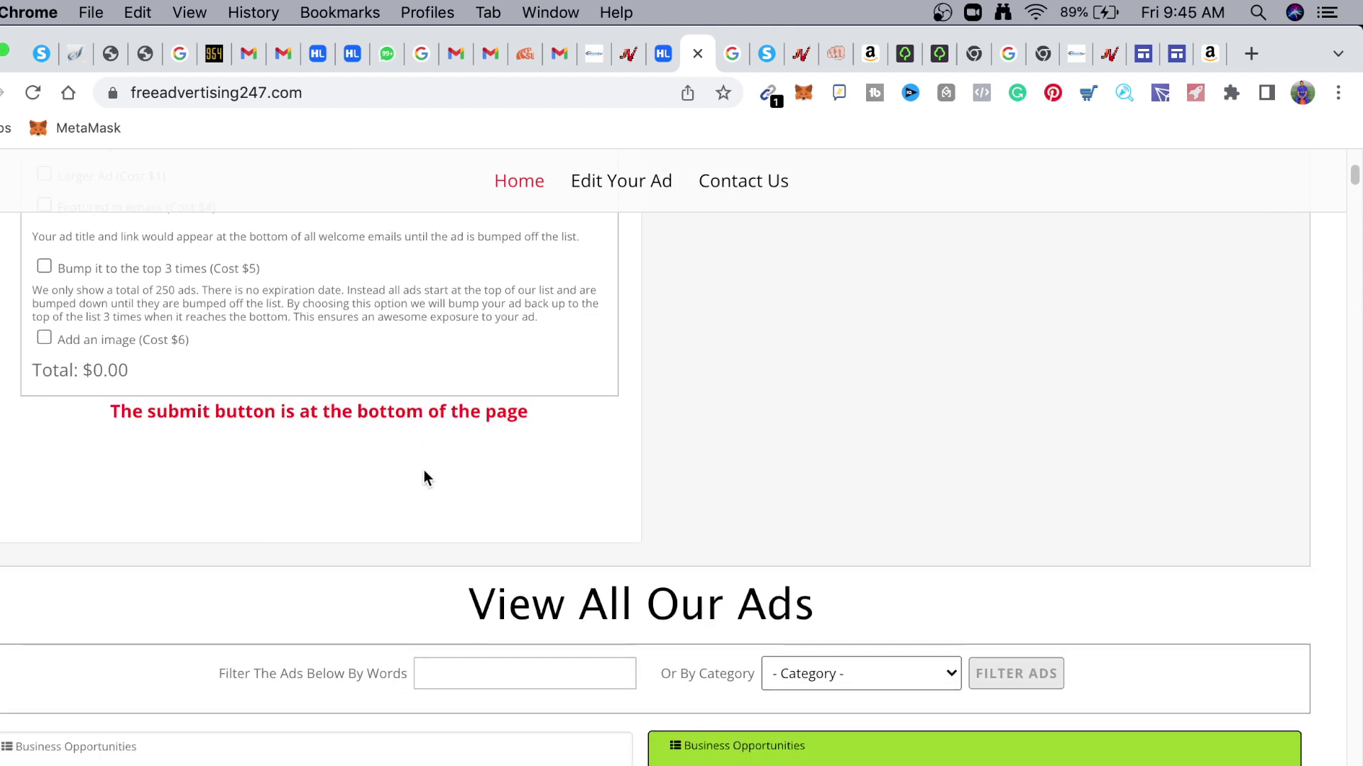
scroll(424, 471, "up", 10)
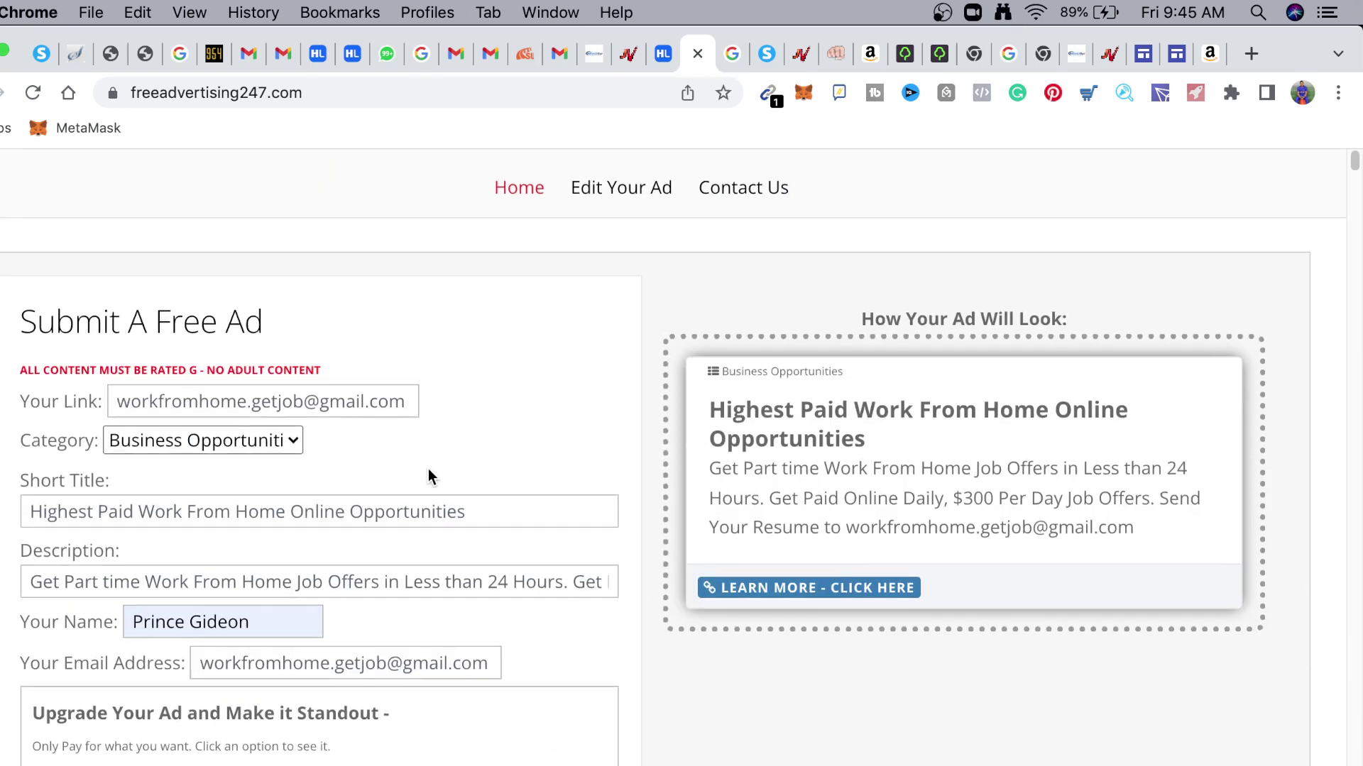
scroll(428, 469, "down", 10)
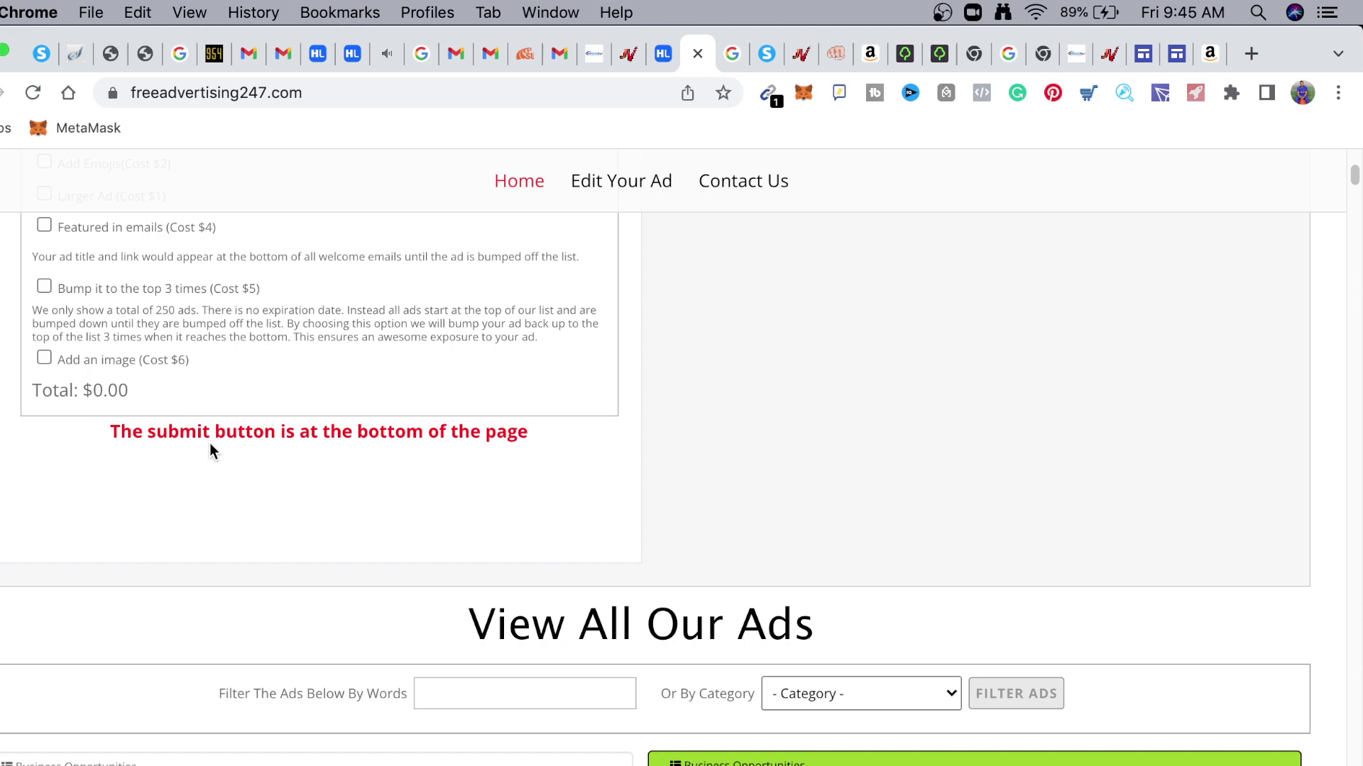
scroll(432, 479, "down", 10)
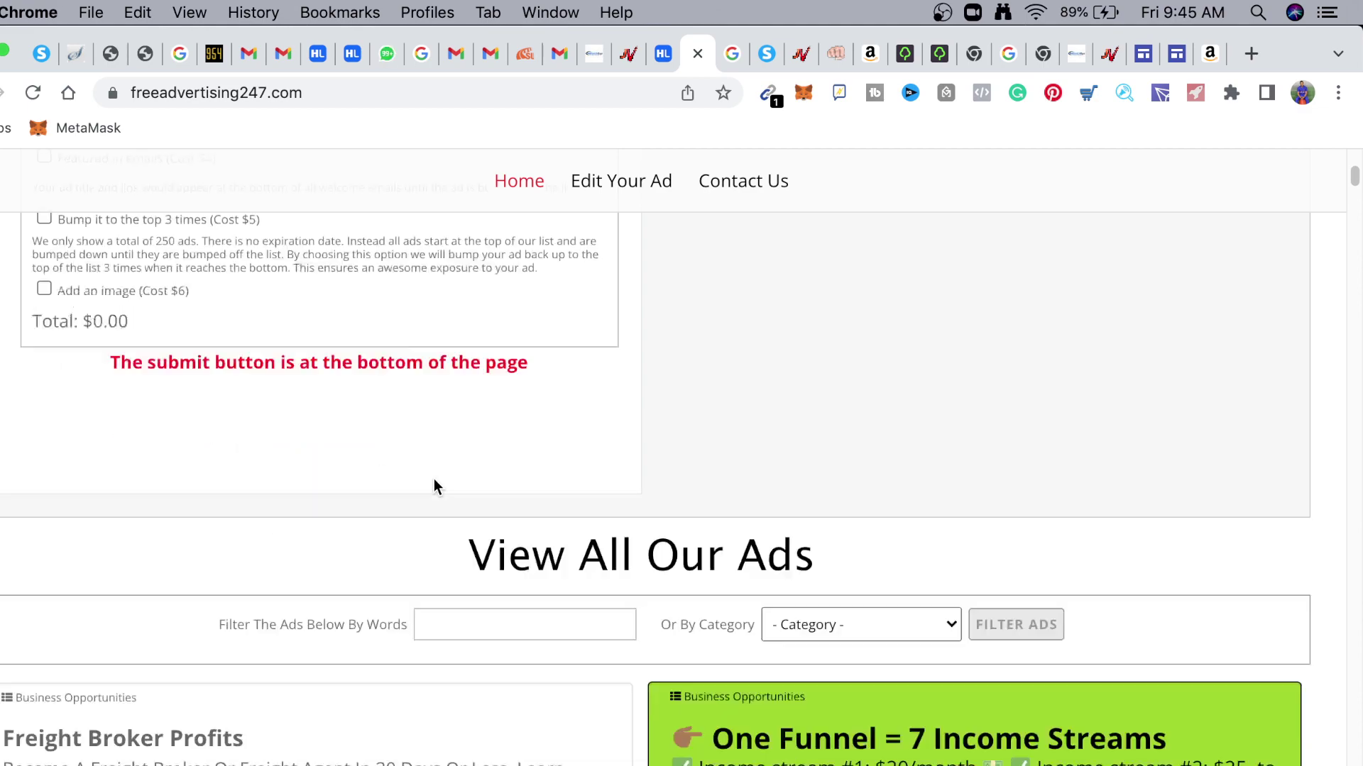
scroll(435, 480, "down", 15)
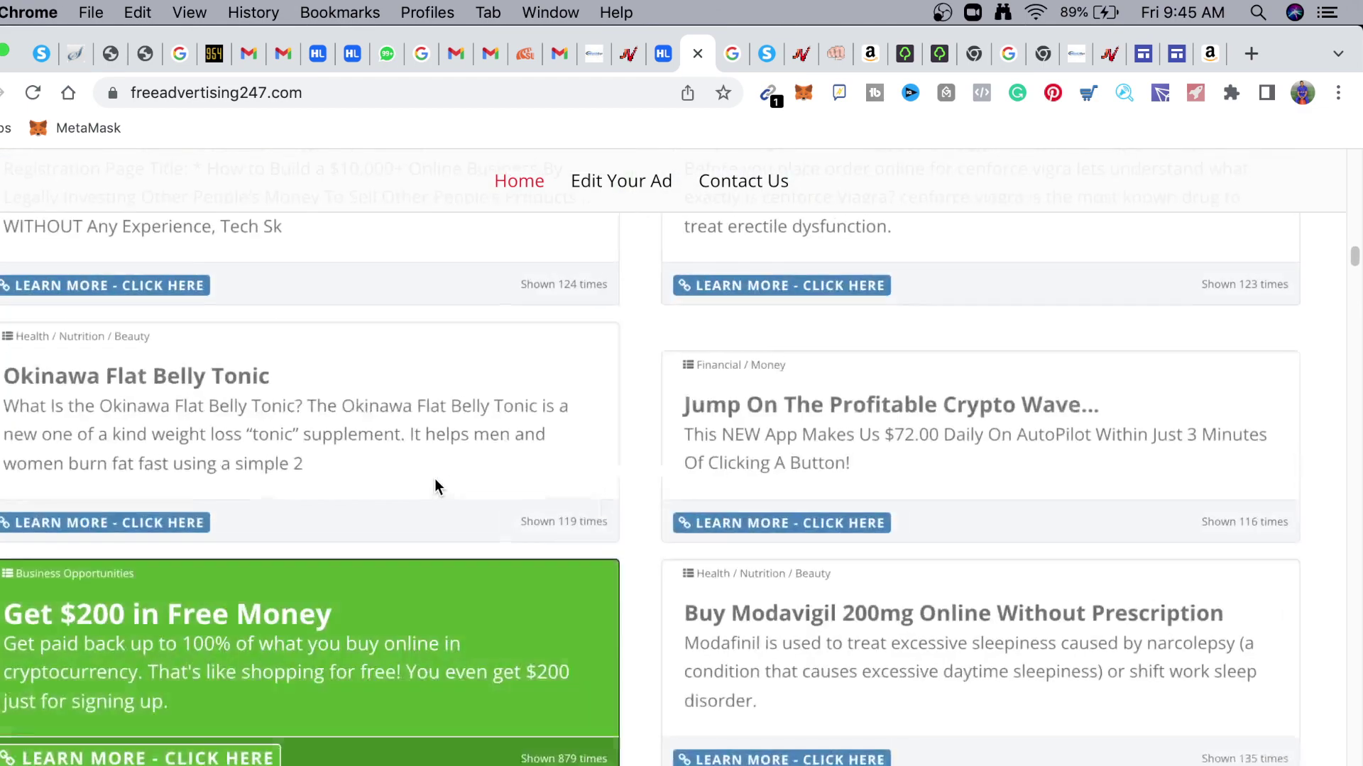
scroll(434, 480, "down", 15)
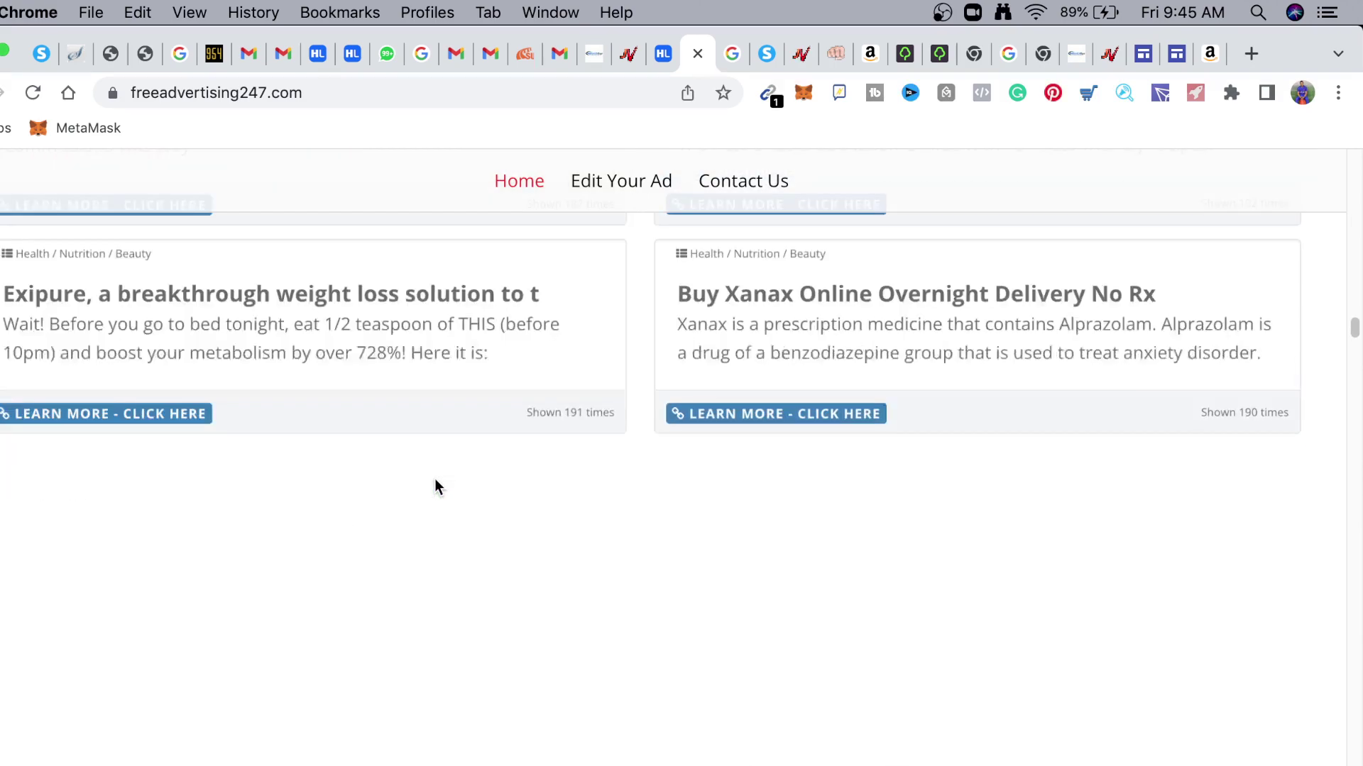
scroll(435, 478, "down", 20)
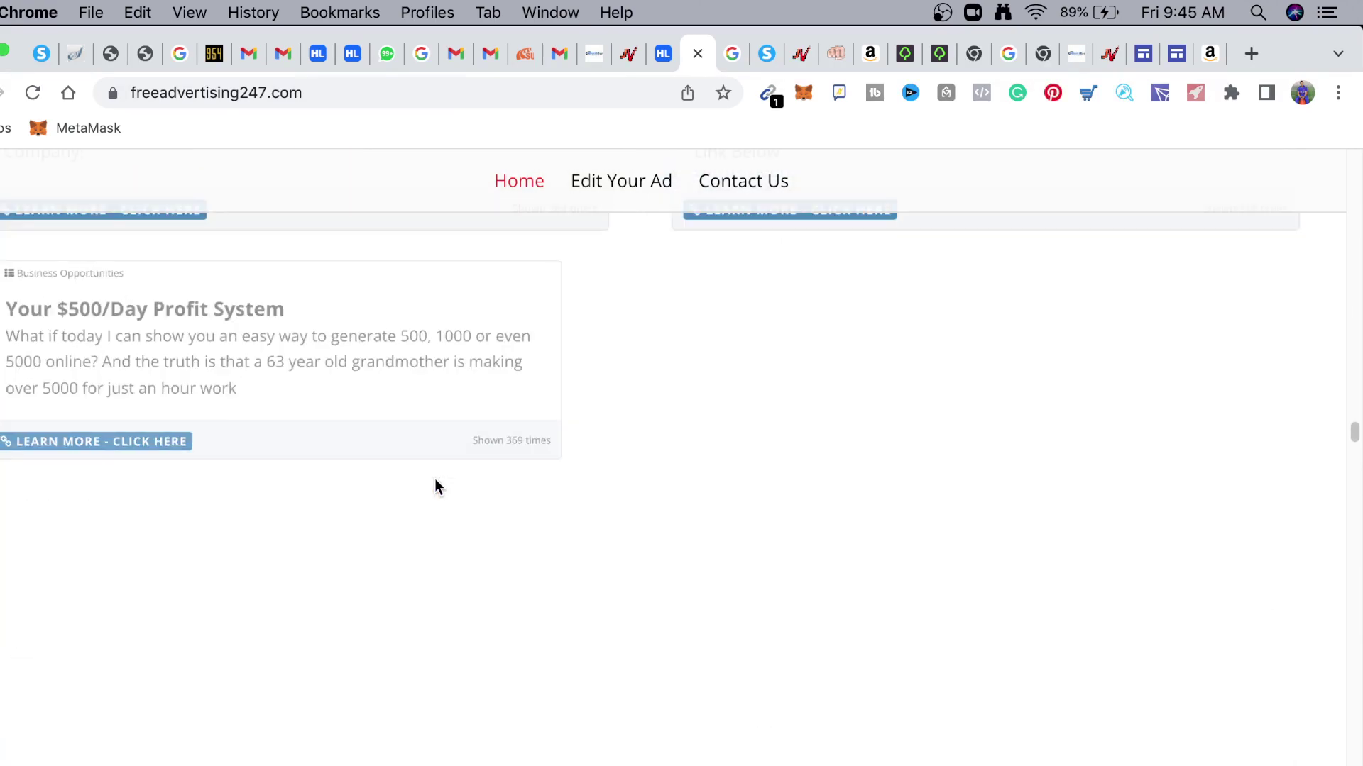
left_click_drag(1354, 443, 1355, 753)
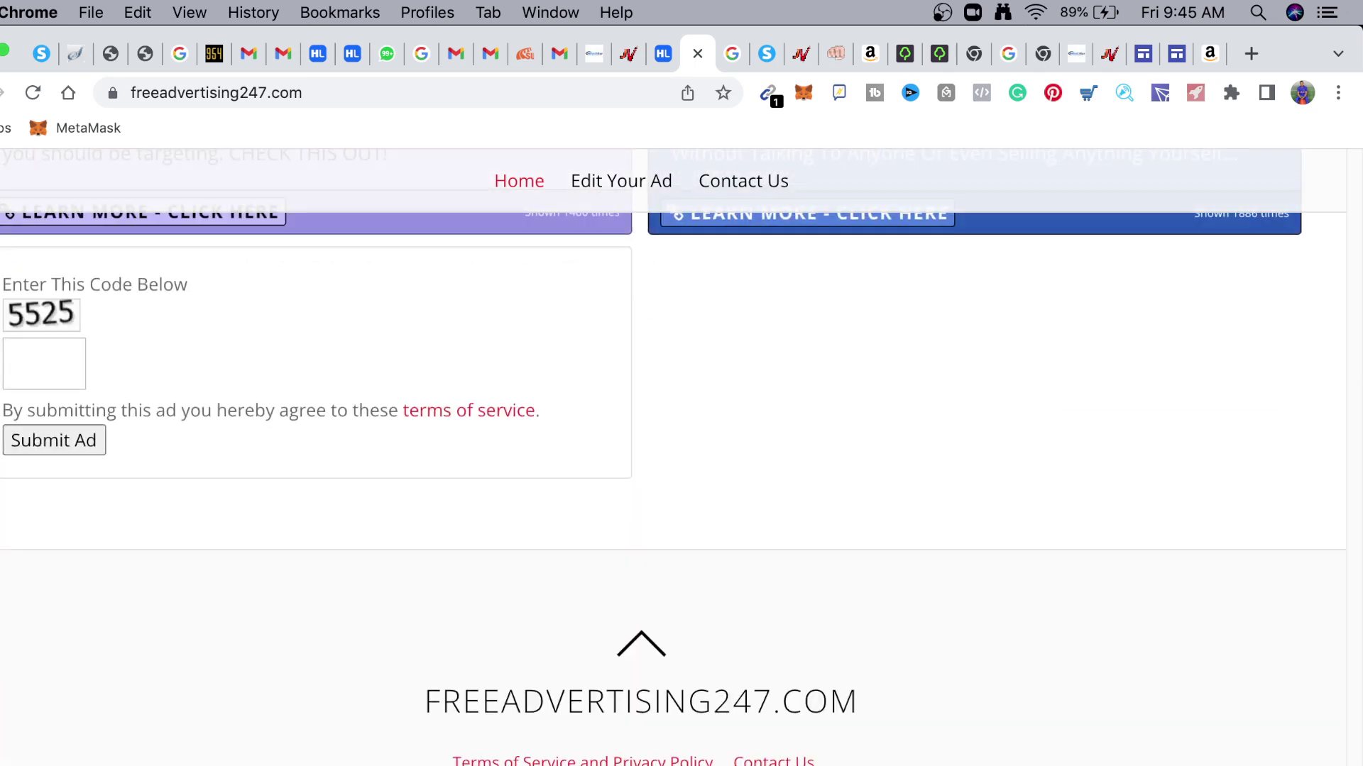
Enter captcha code 5525 and submit the free ad
scroll(681, 454, "down", 4)
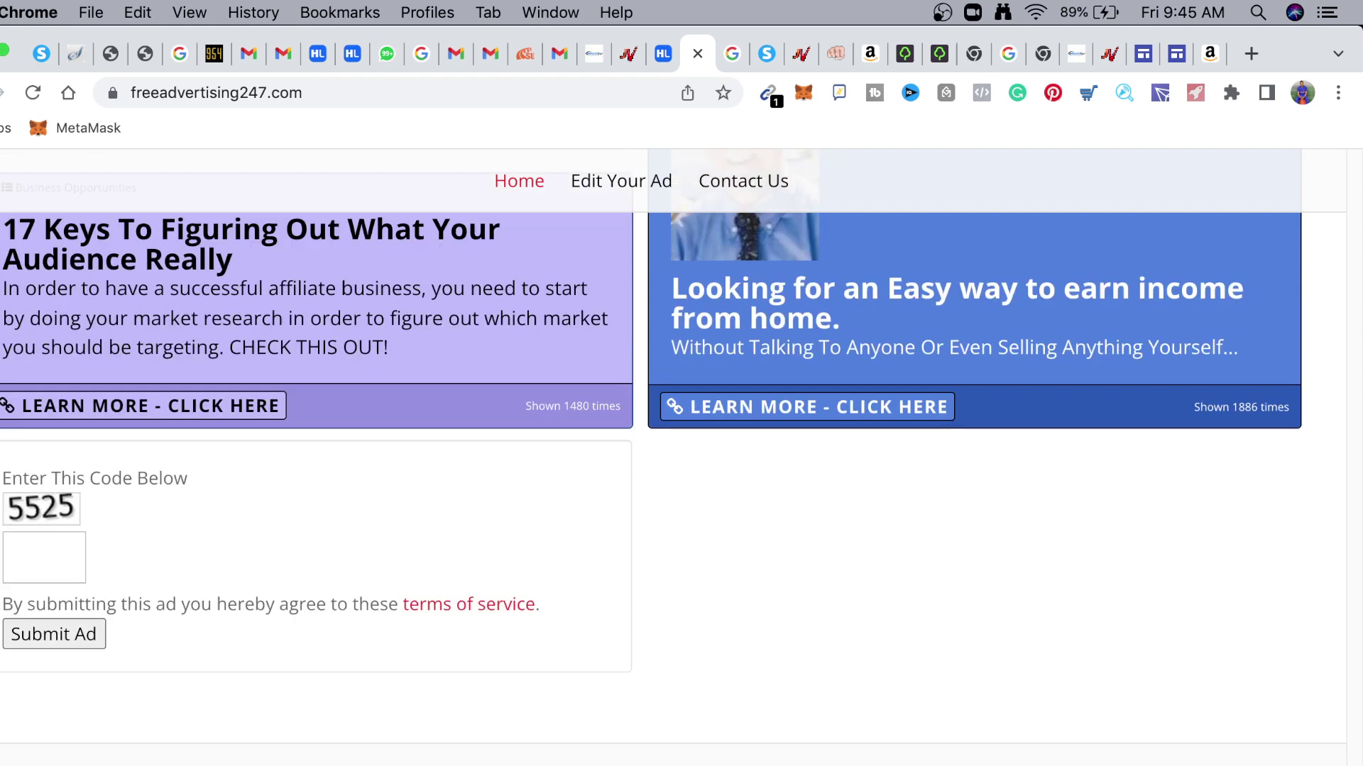
scroll(681, 454, "up", 2)
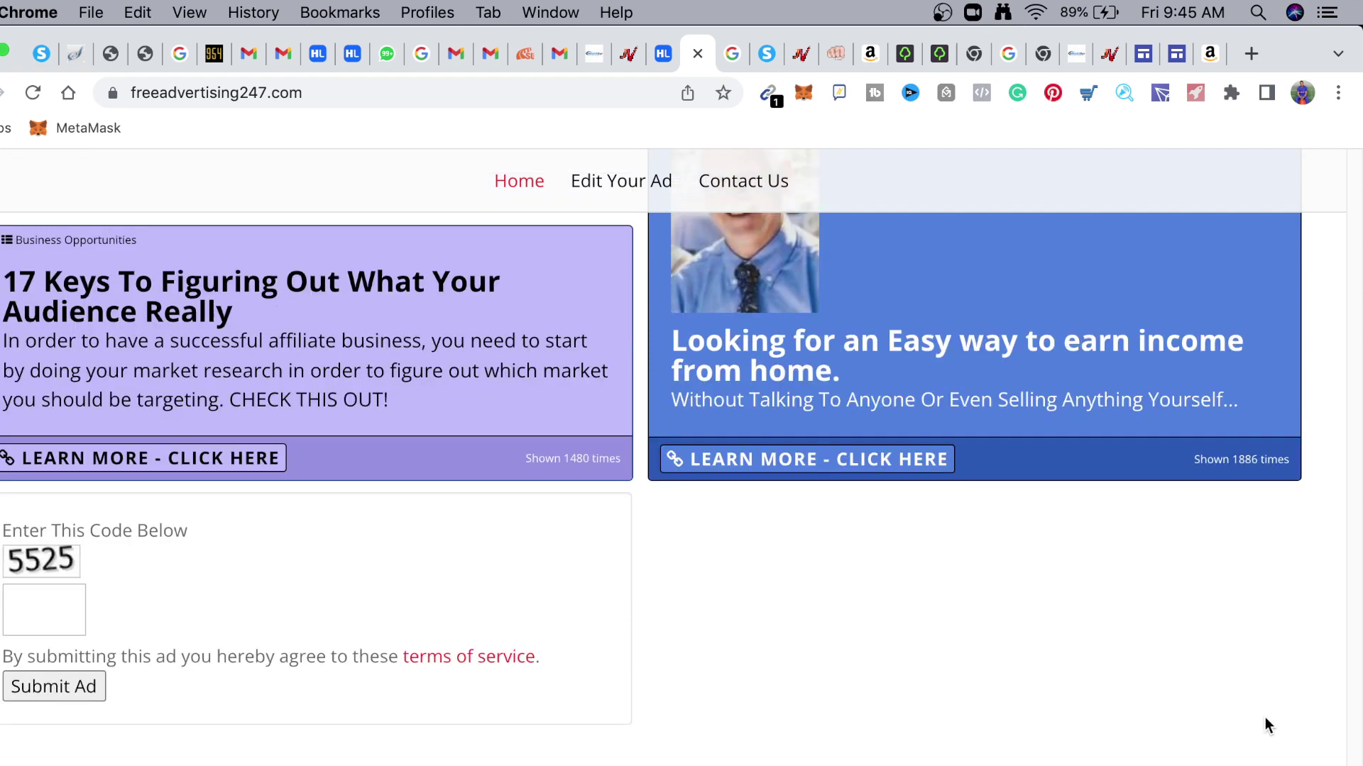
scroll(560, 602, "up", 2)
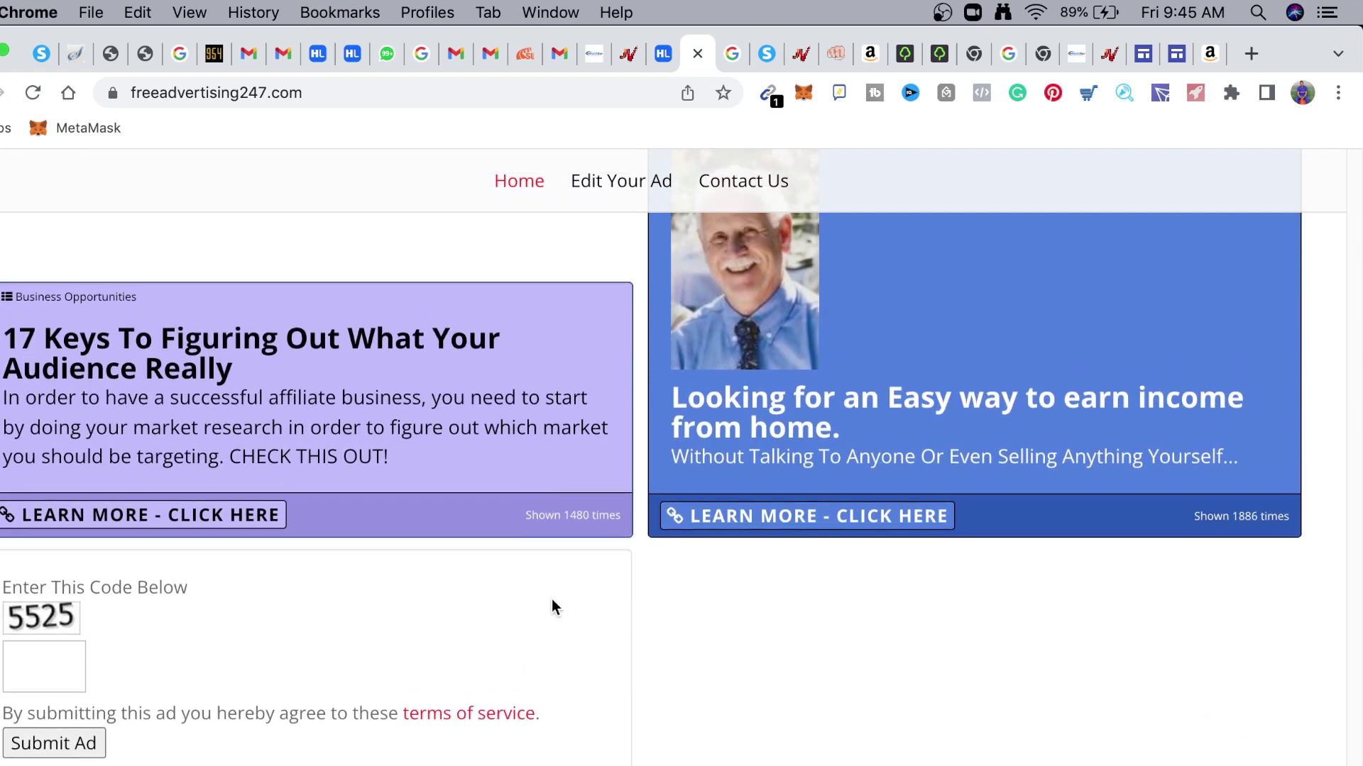
scroll(538, 602, "up", 1)
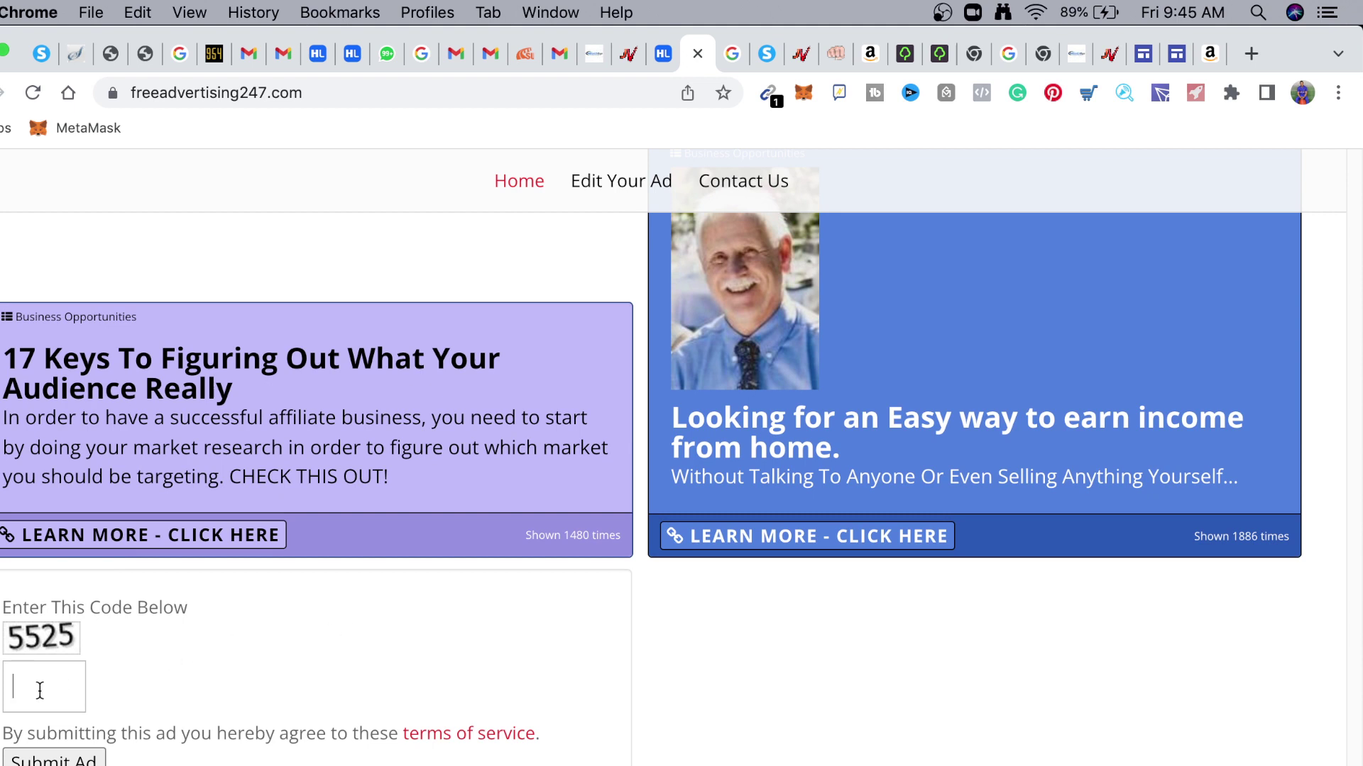
type("5525")
left_click(59, 753)
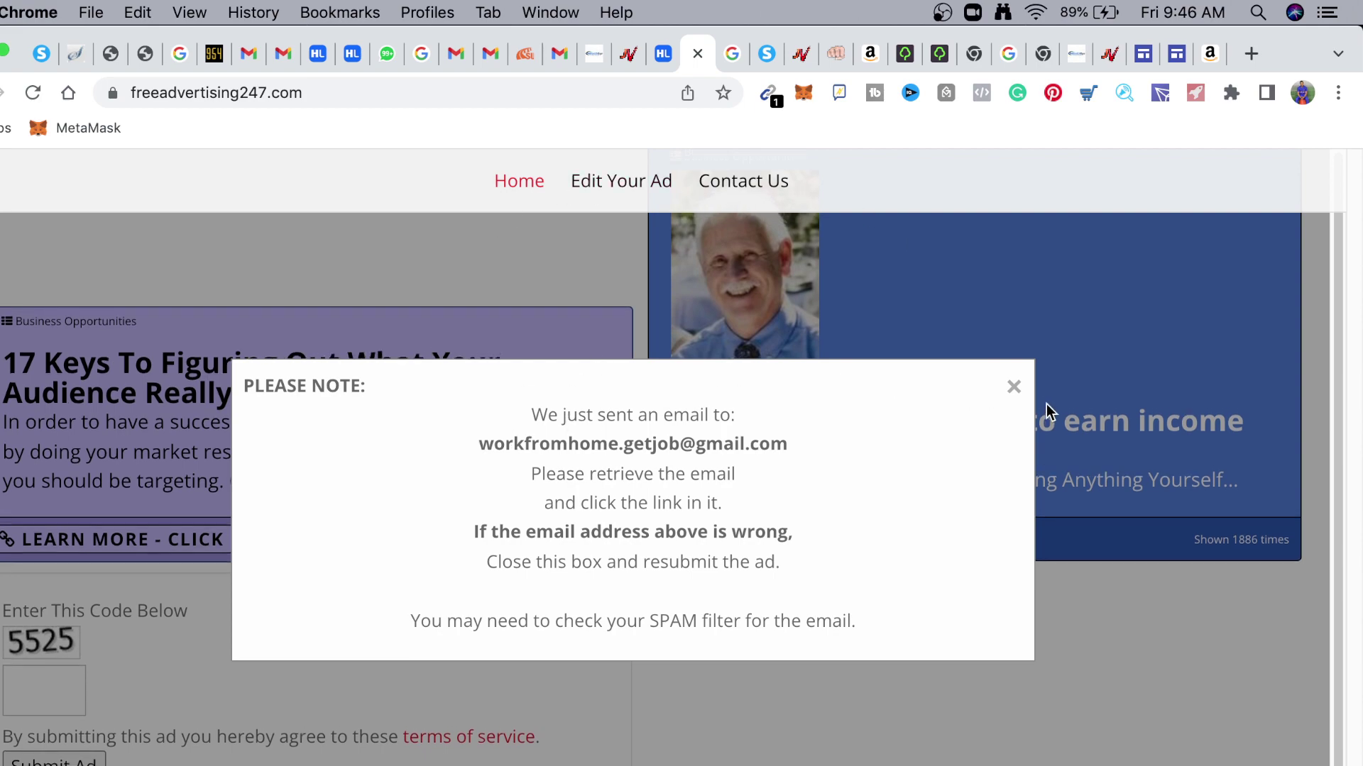
Close the PLEASE NOTE email notice and scroll through the FreeAdvertising247 ad listings
left_click(1013, 387)
scroll(994, 437, "down", 8)
scroll(983, 426, "down", 15)
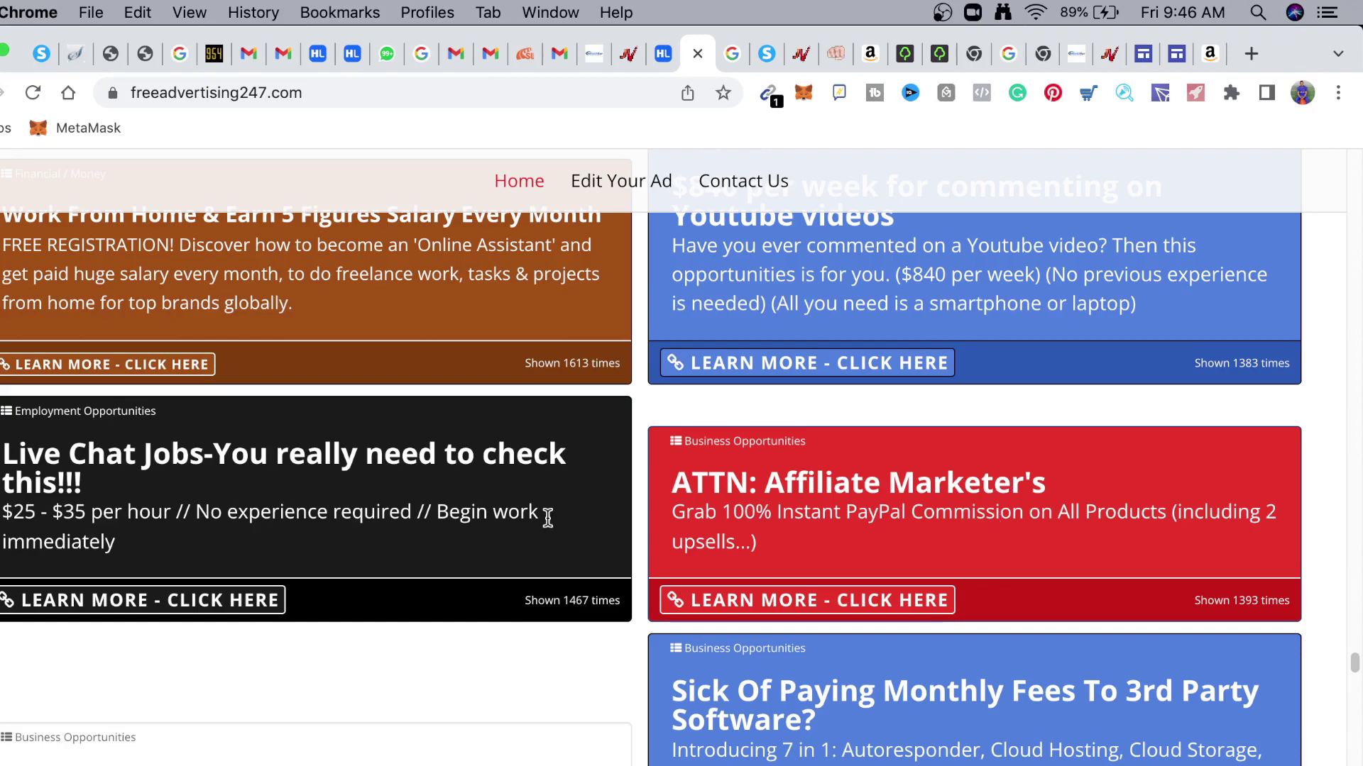
scroll(142, 334, "up", 10)
scroll(426, 462, "up", 5)
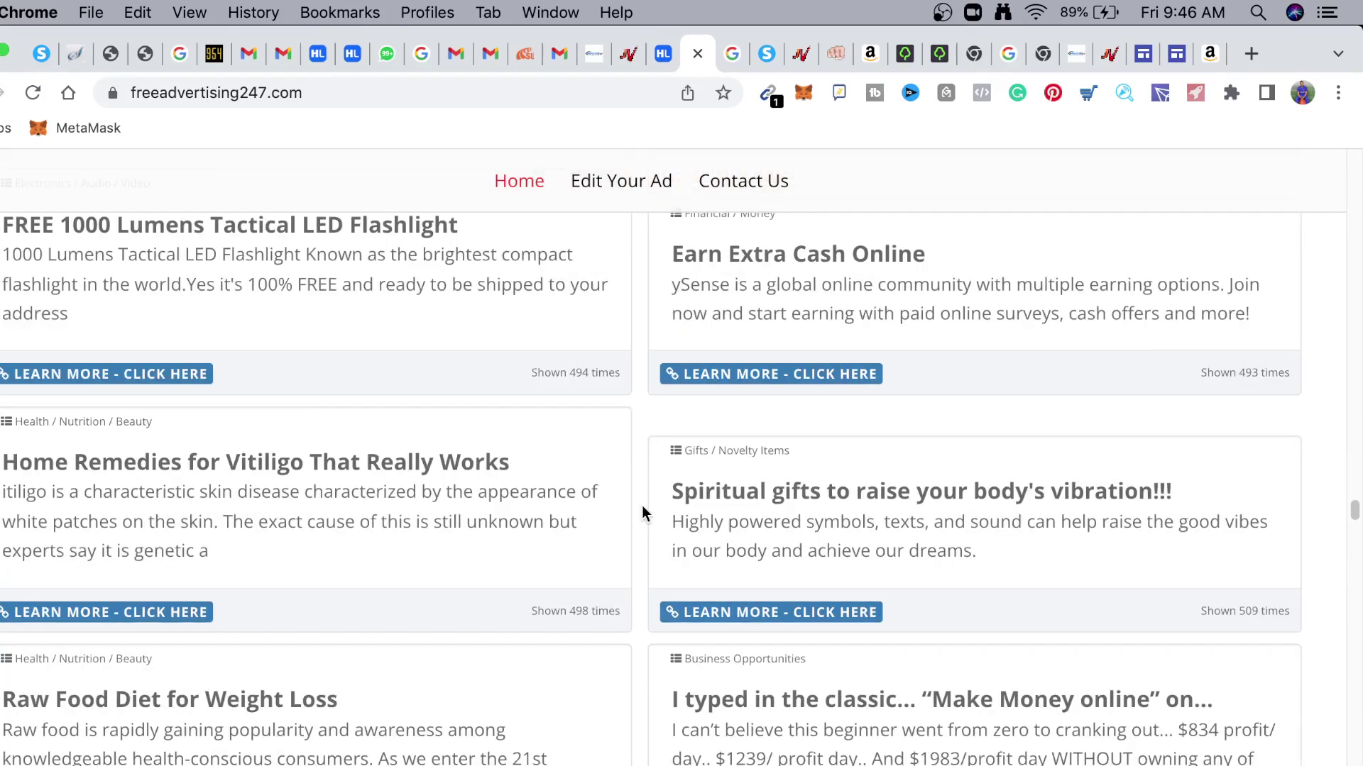
left_click_drag(1356, 516, 1356, 189)
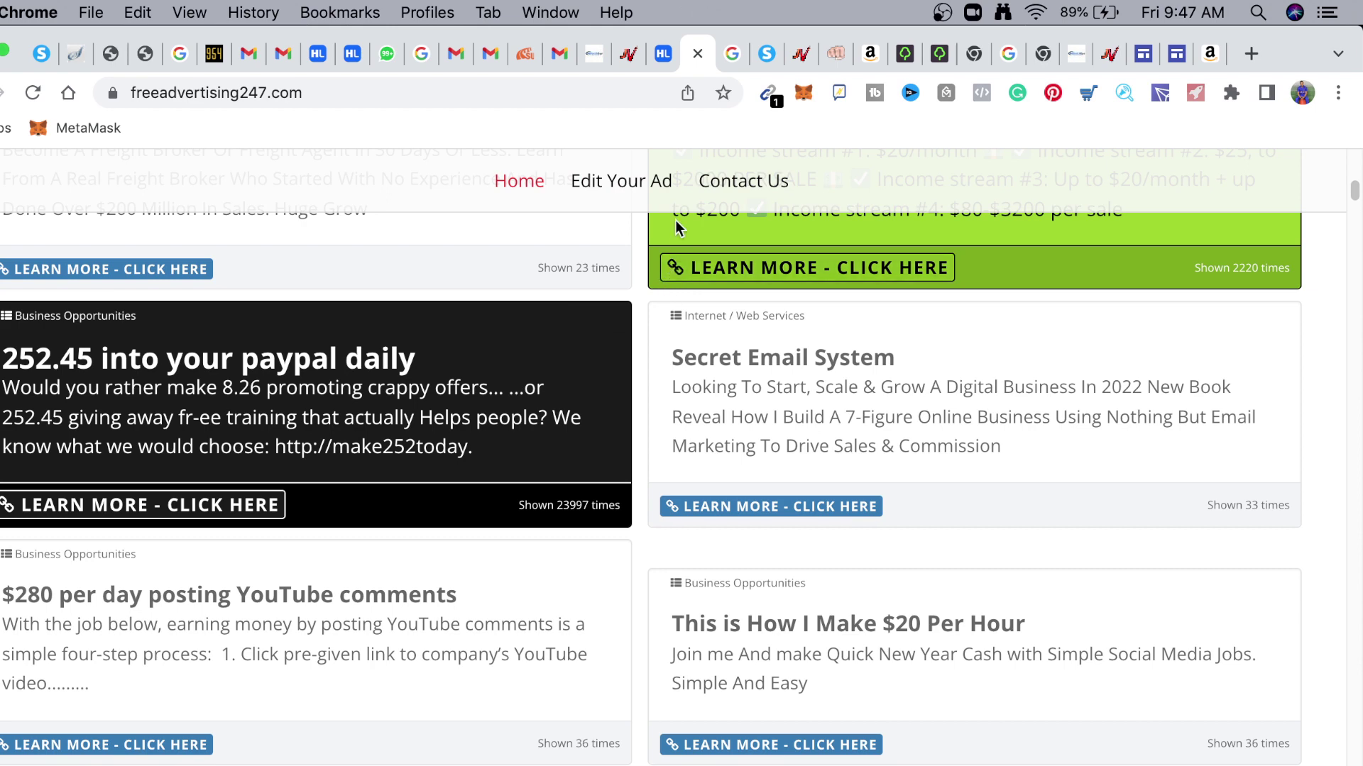
left_click(664, 55)
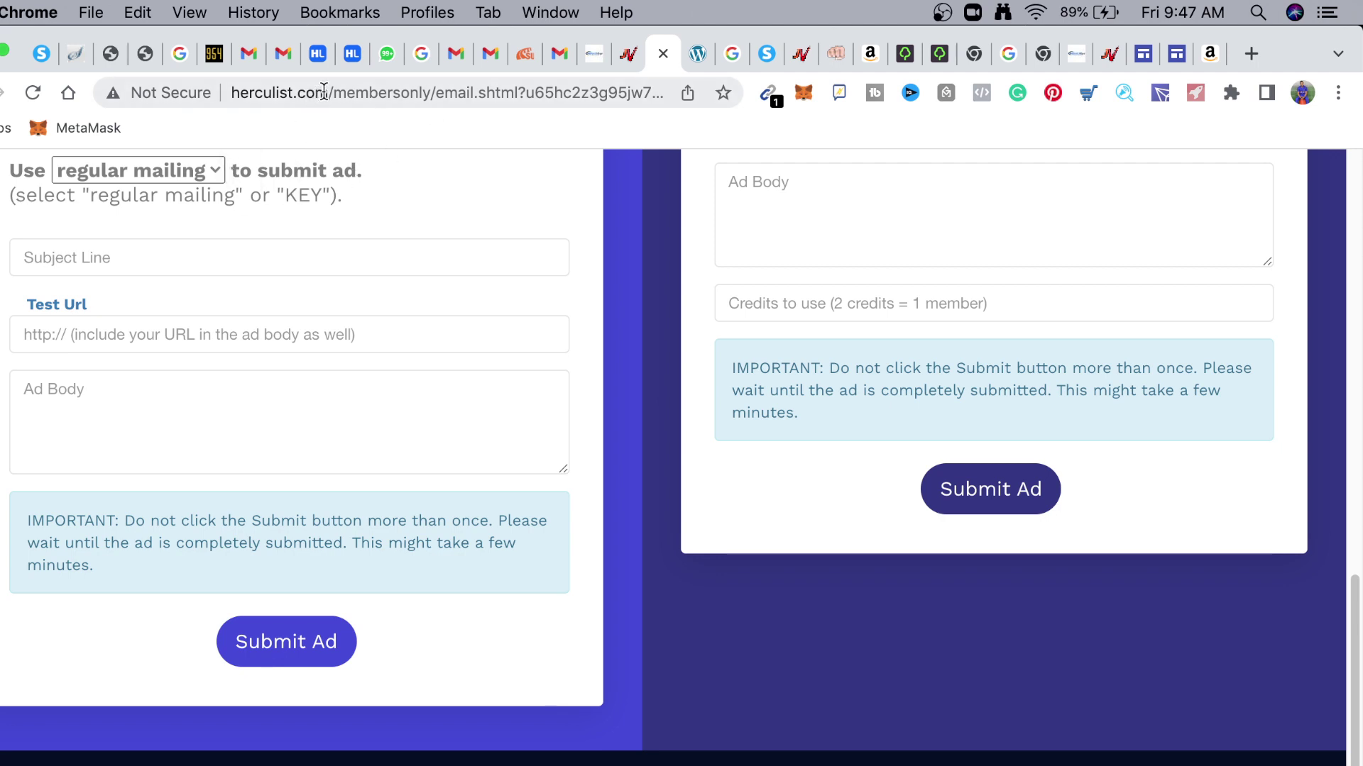
left_click_drag(327, 92, 215, 98)
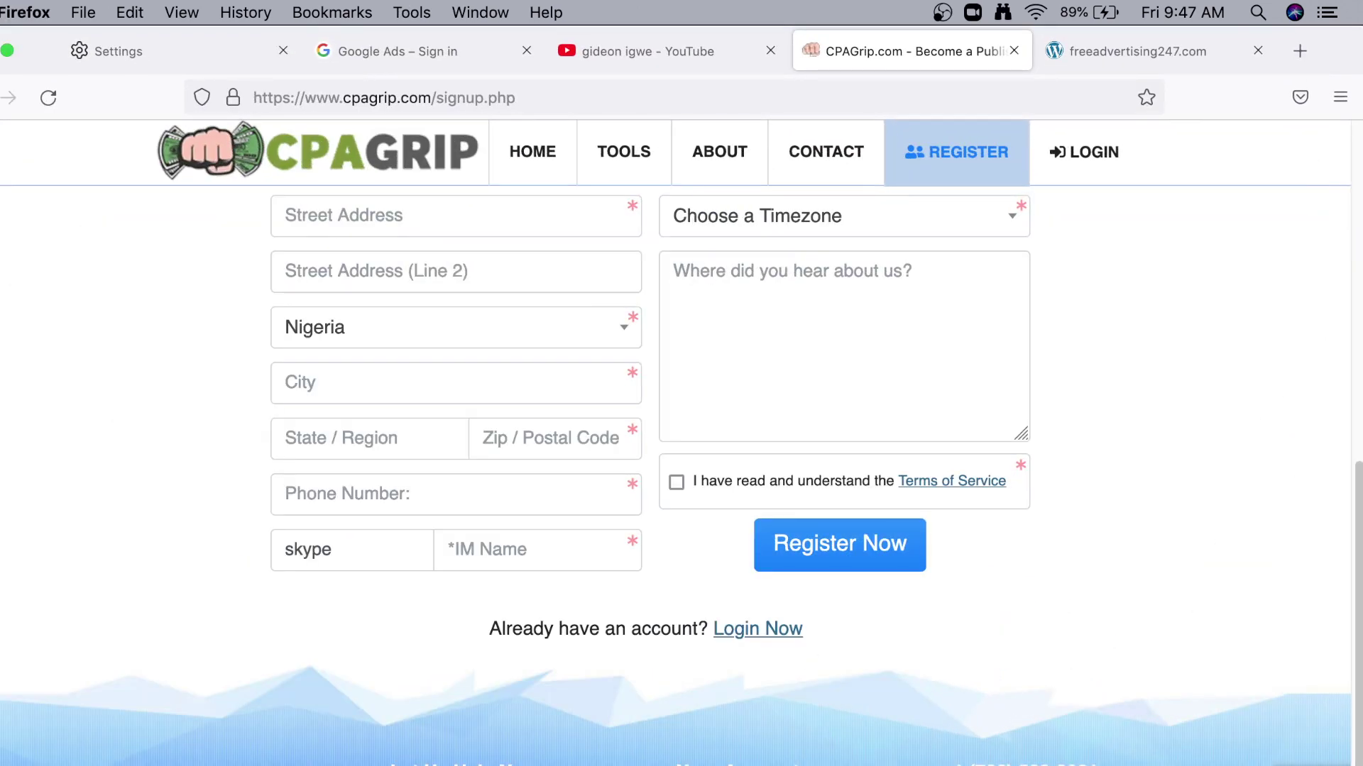
On the YouTube search results tab, subscribe to the channel shown
left_click(711, 51)
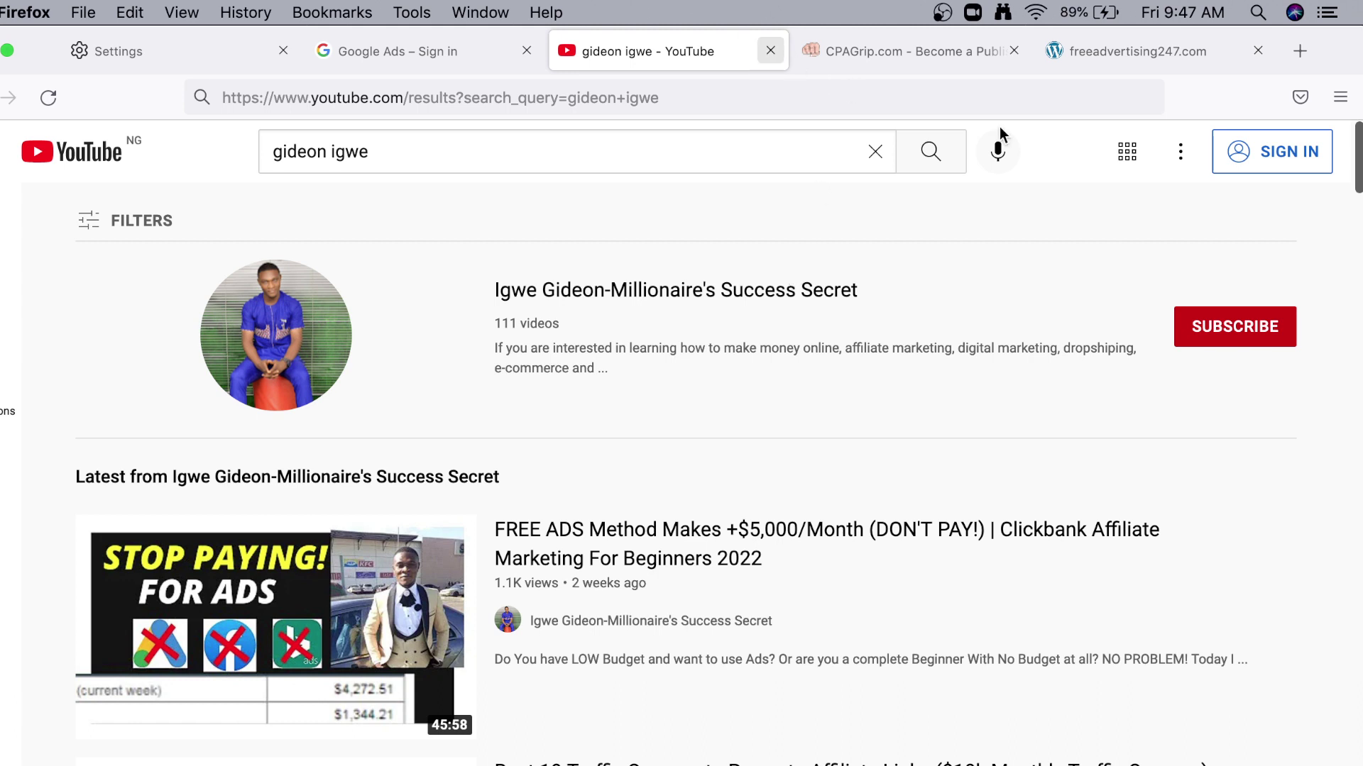
left_click(1268, 328)
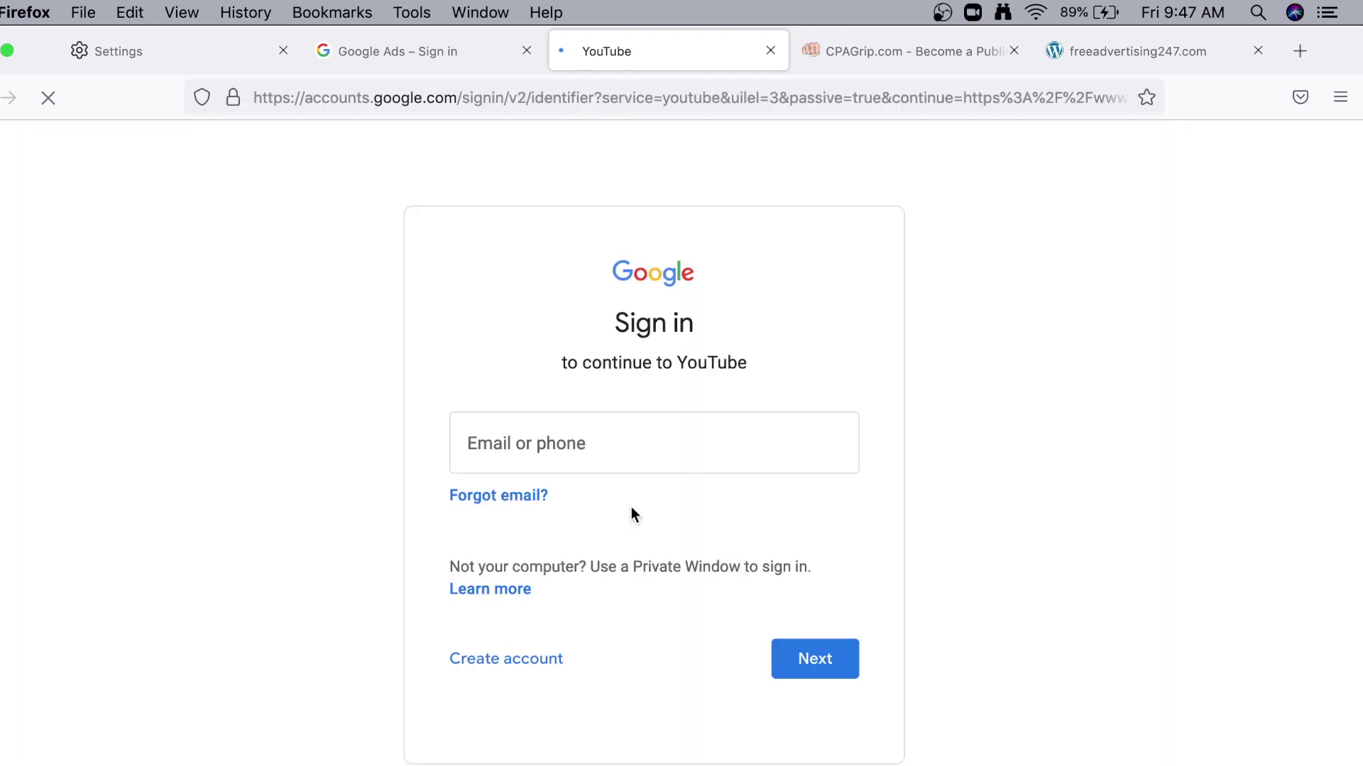
Leave the Google sign-in page without entering an email, returning to the YouTube results
left_click(636, 465)
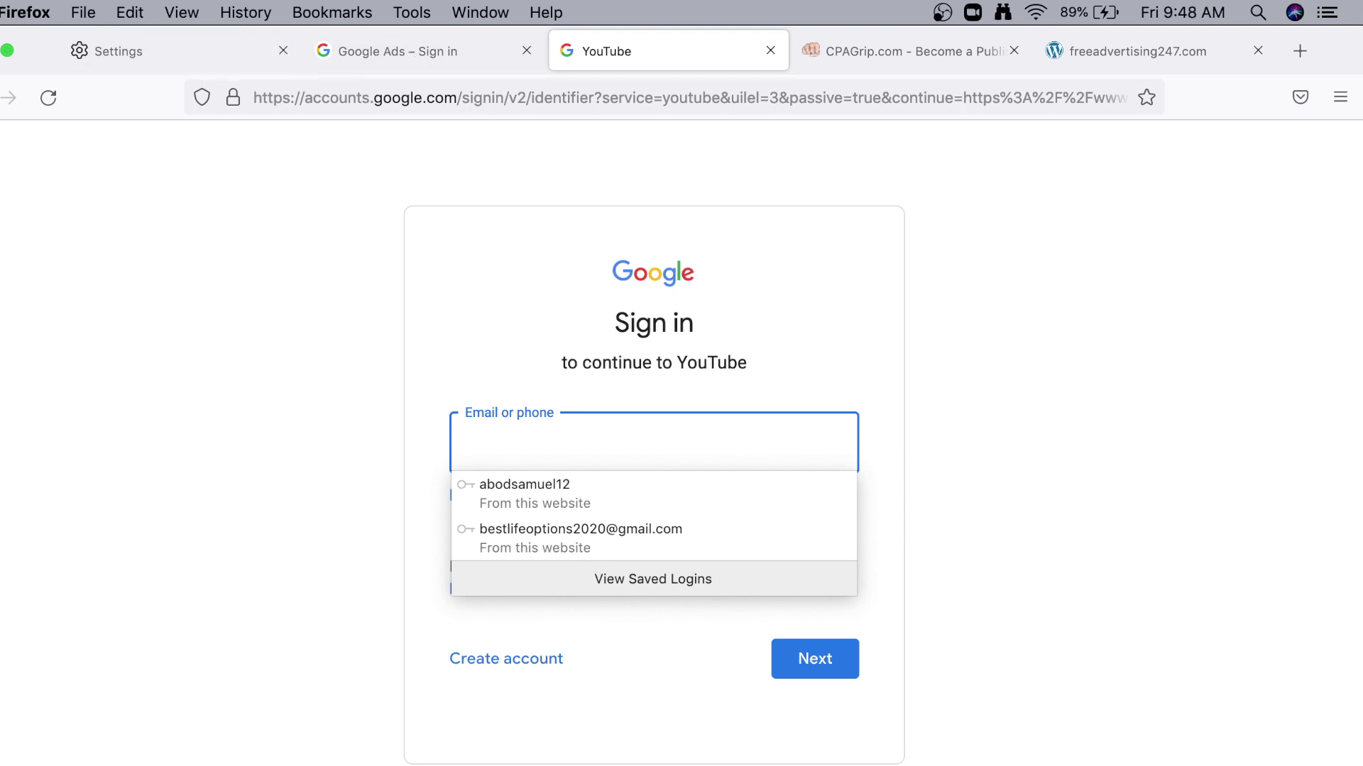
key("super+bracketleft")
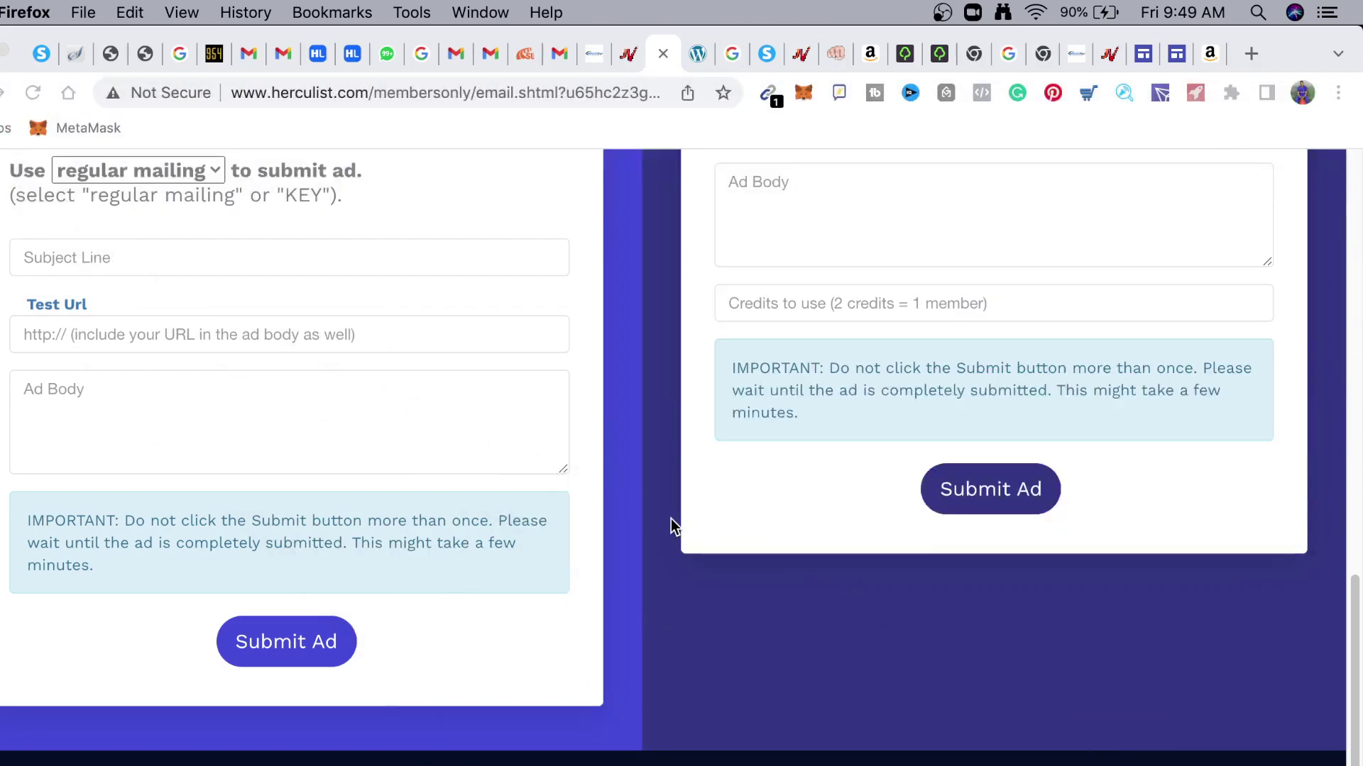
scroll(662, 441, "up", 3)
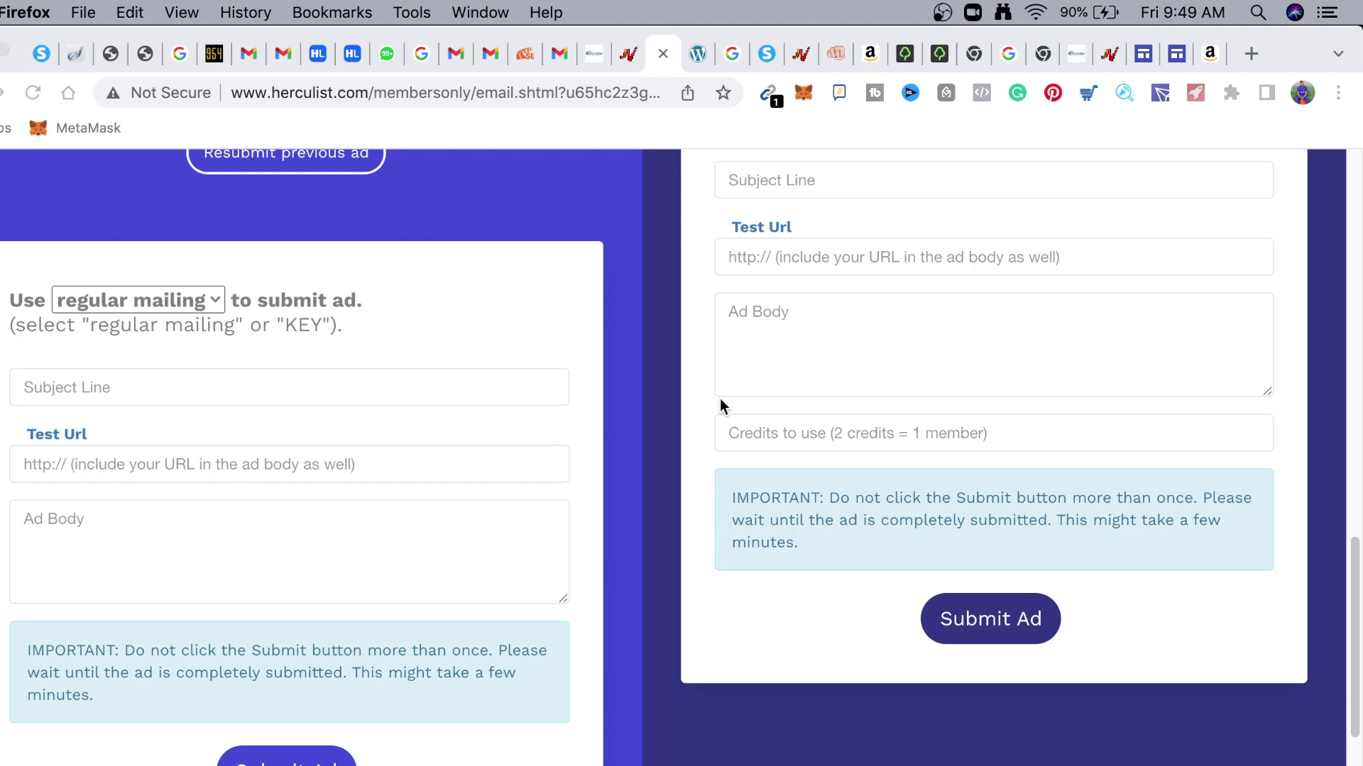
scroll(530, 386, "up", 3)
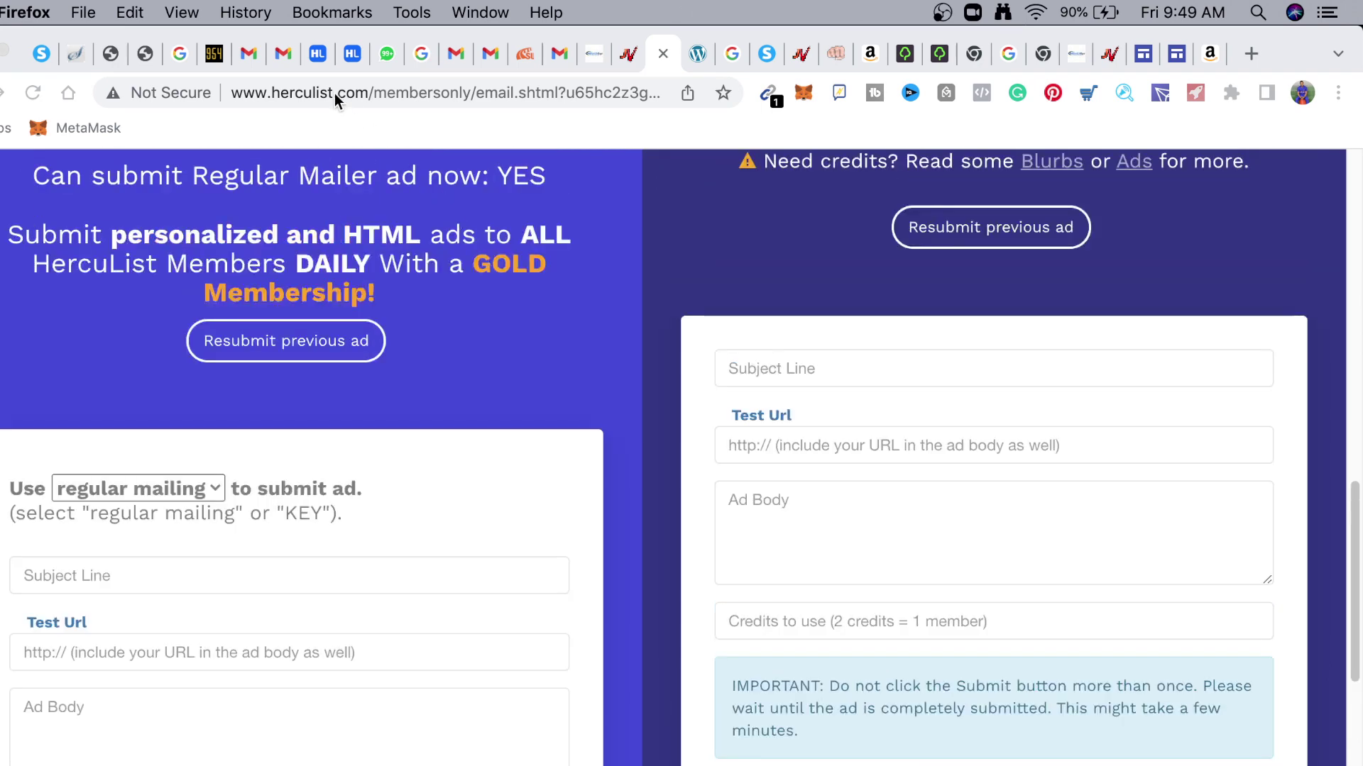
left_click(367, 88)
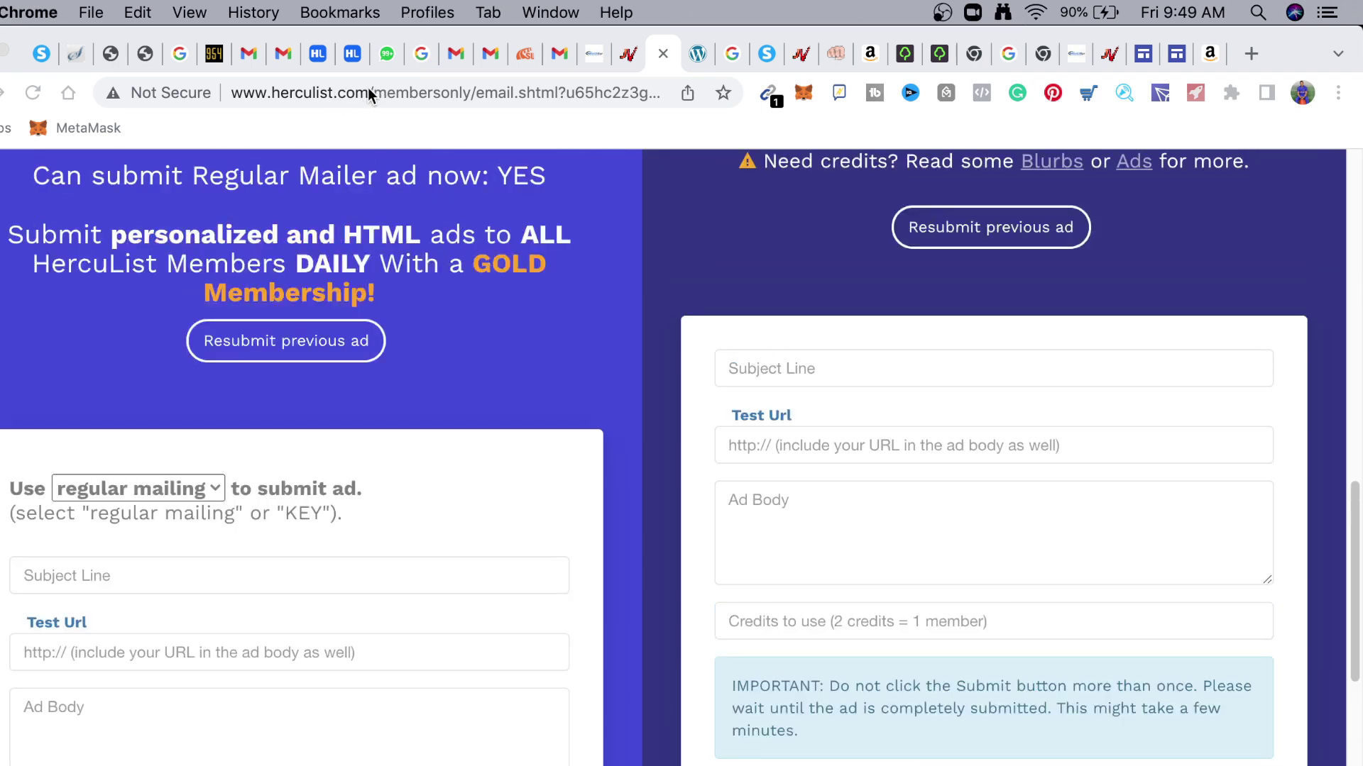
left_click_drag(368, 91, 206, 101)
key("super+c")
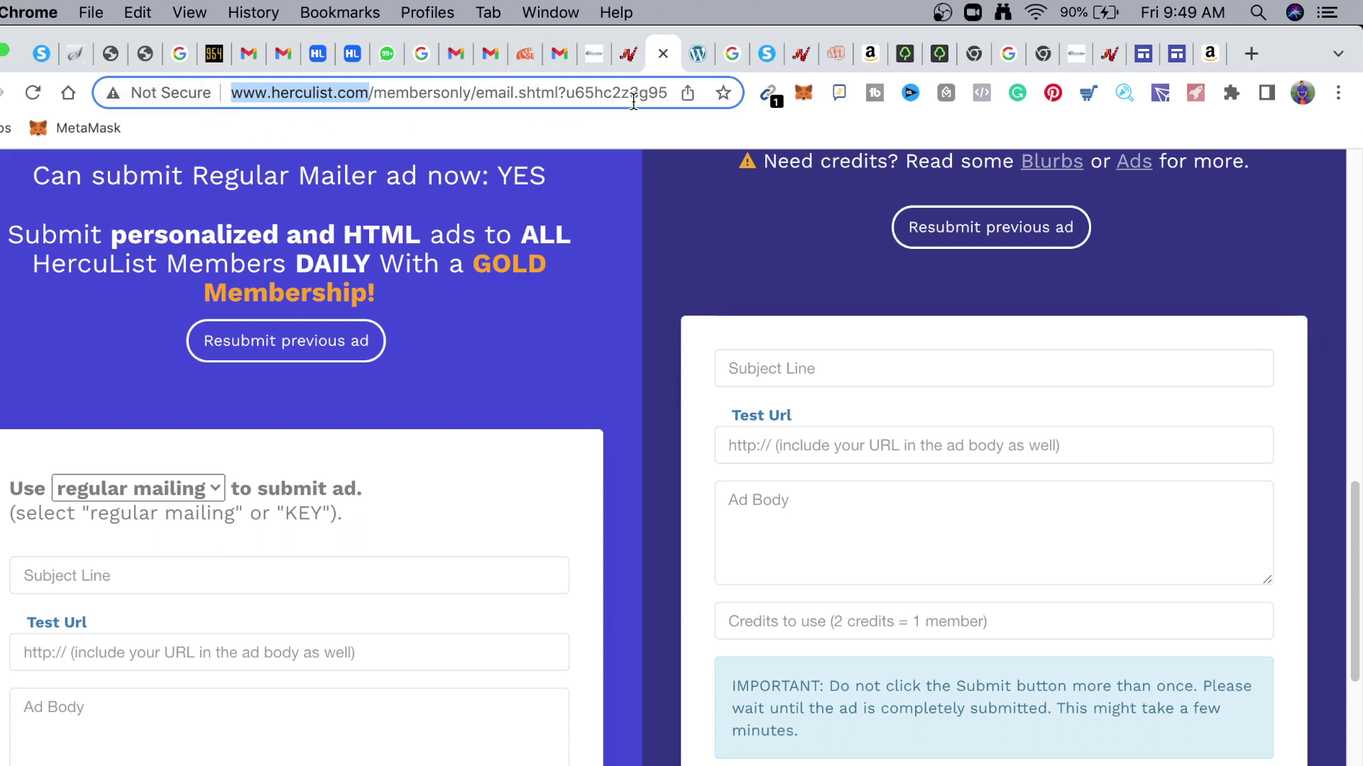
right_click(695, 57)
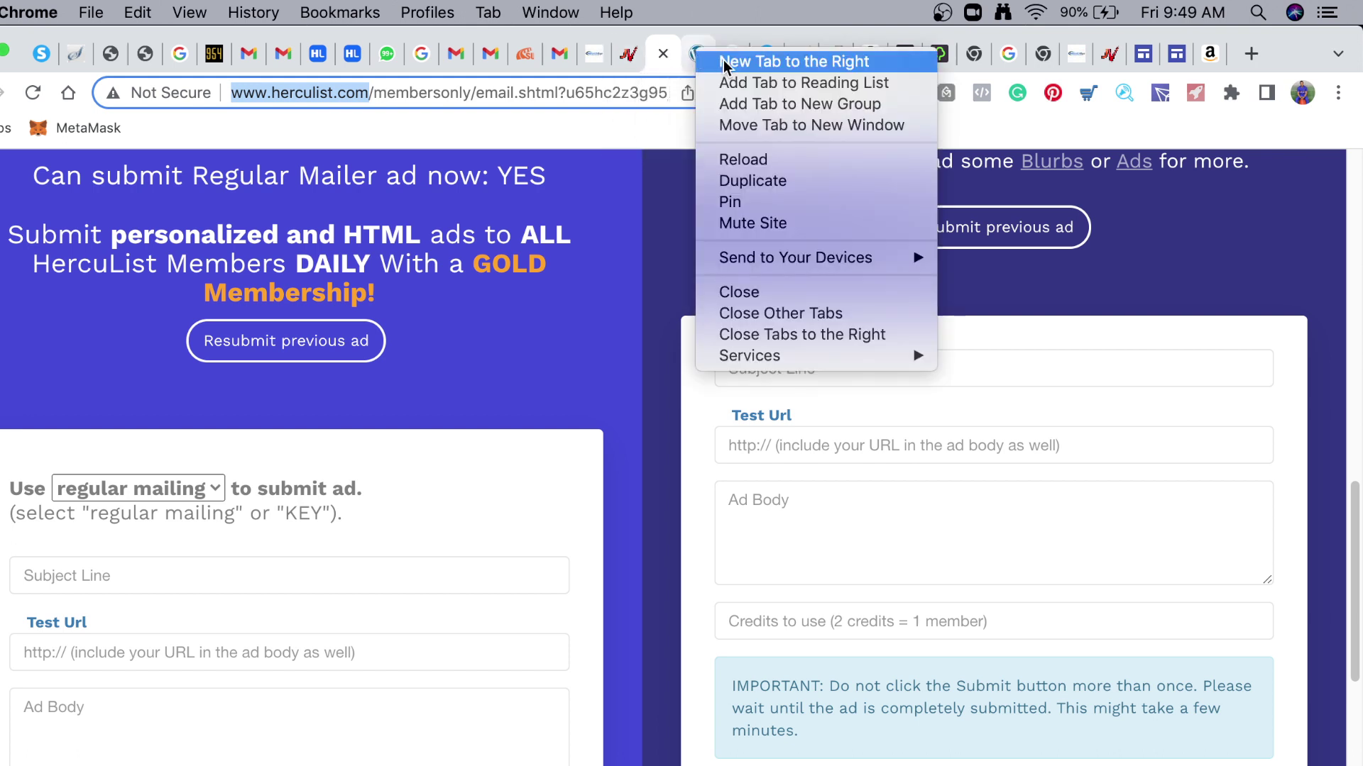
left_click(722, 60)
key("super+v")
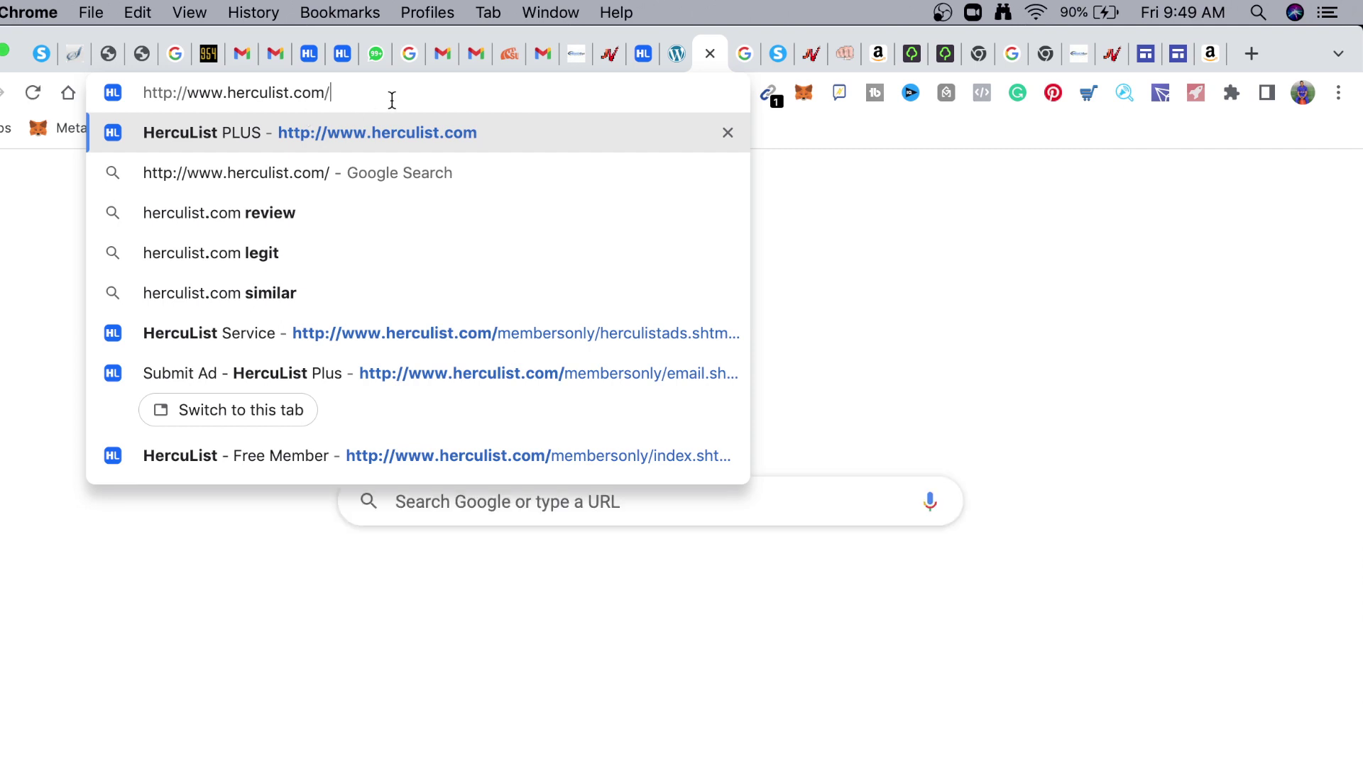
key("Return")
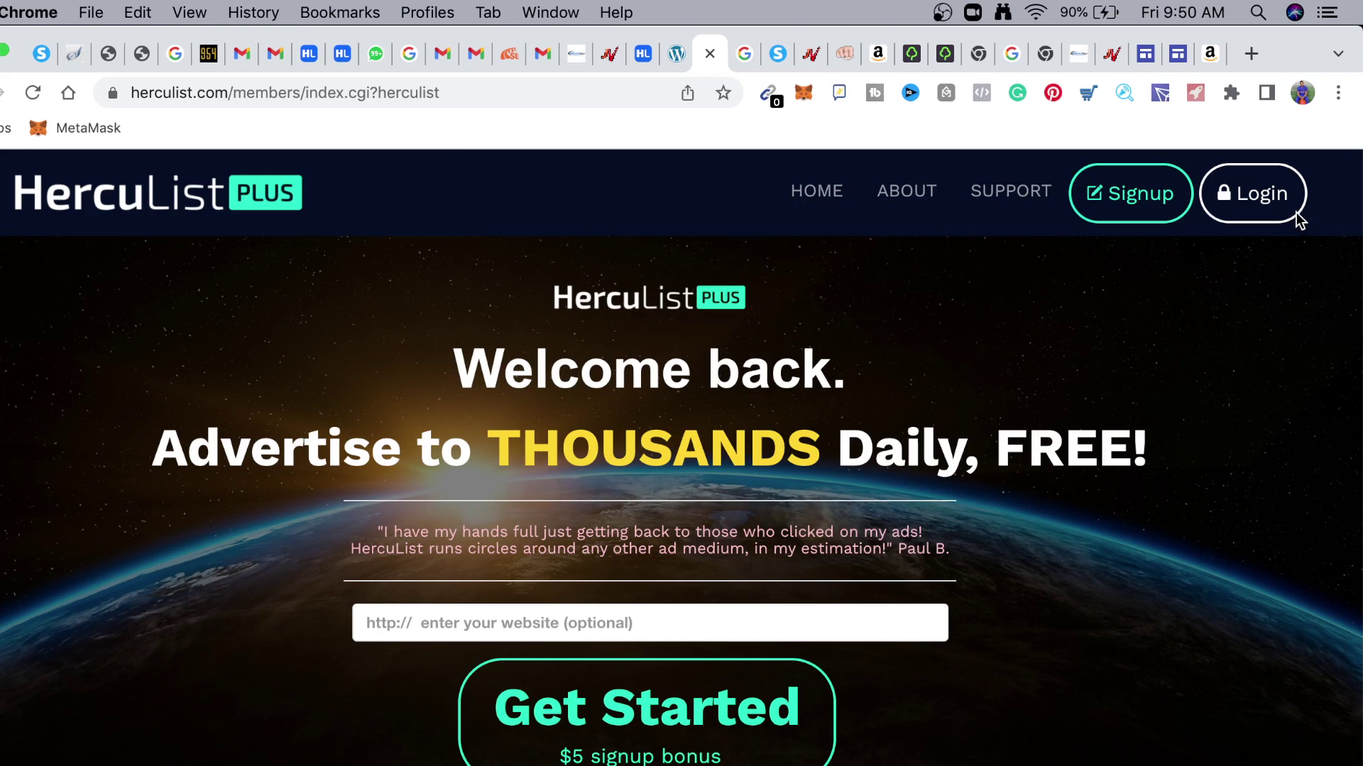
left_click(1270, 213)
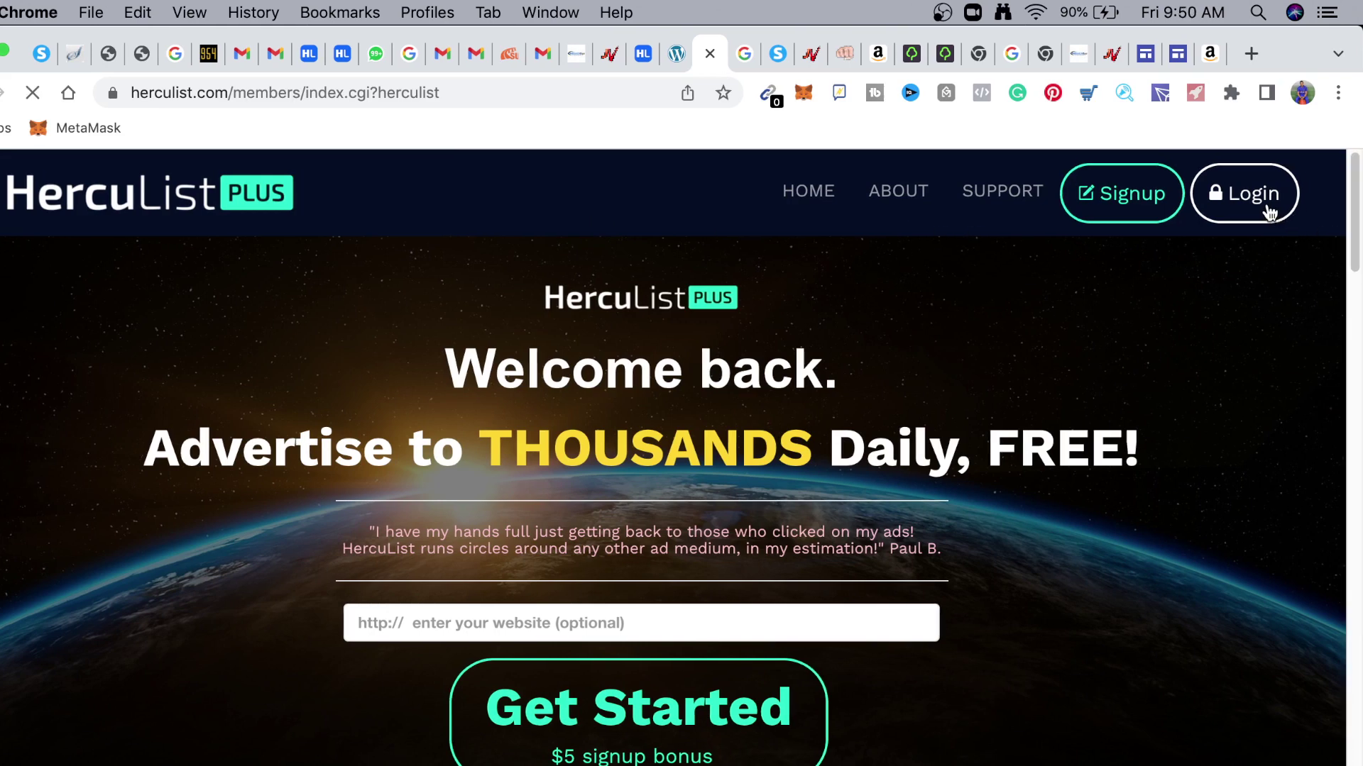
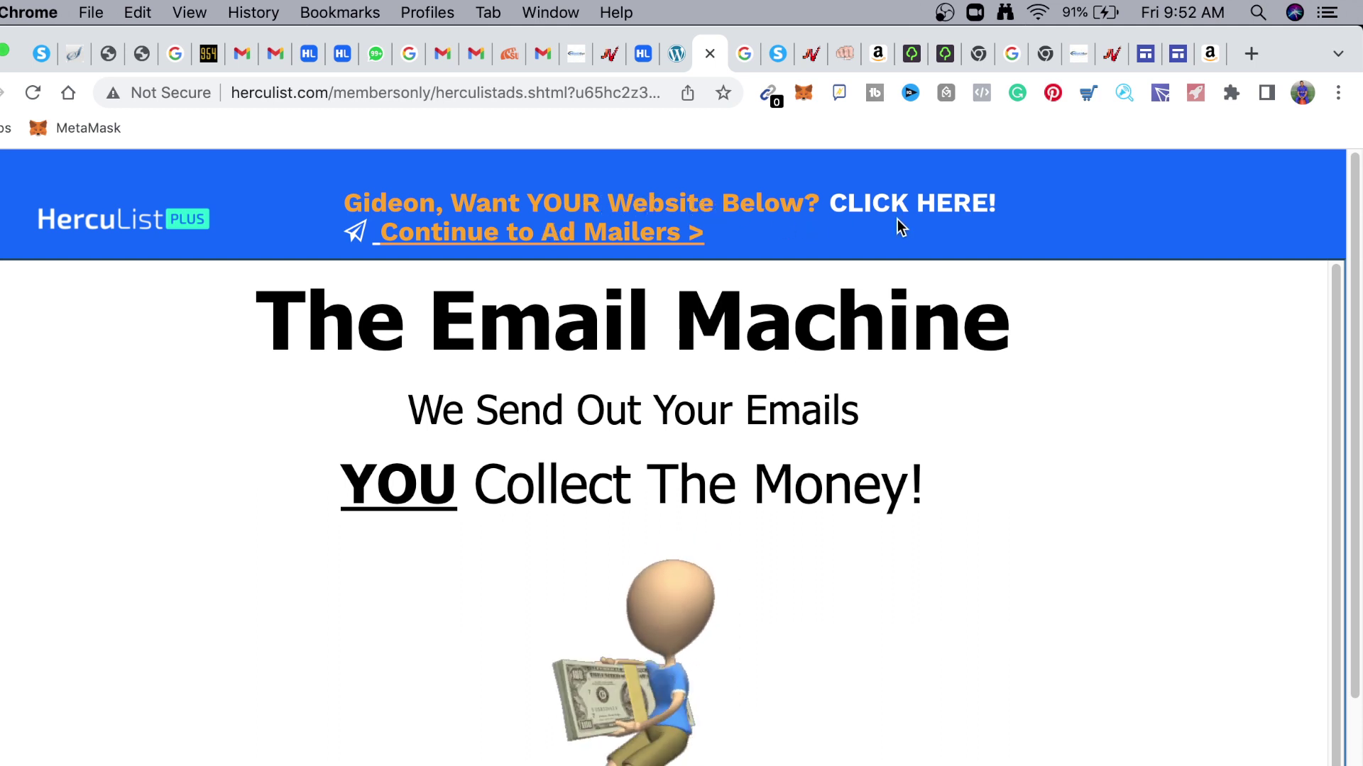
Continue to HercuList Plus's Ad Mailers form with empty Subject Line, Test Url and Ad Body fields
left_click(542, 238)
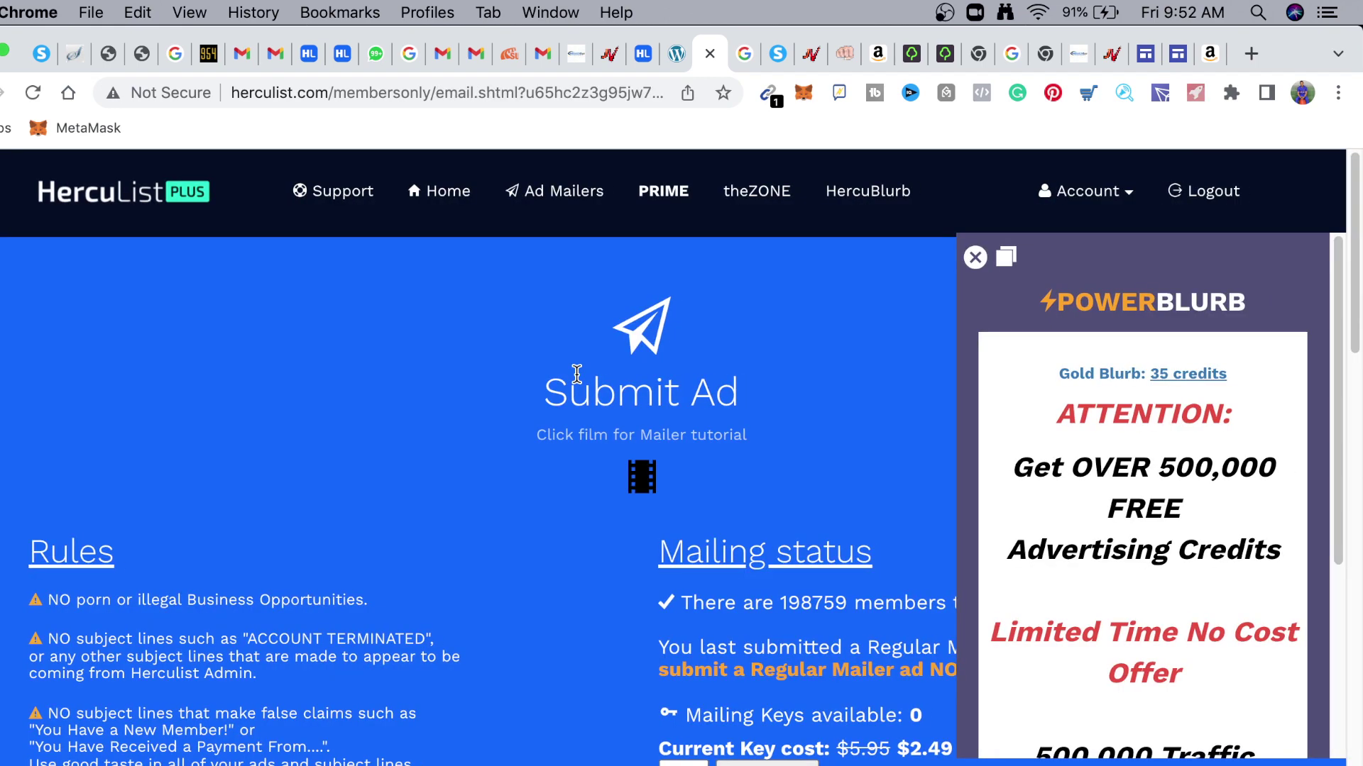
scroll(561, 624, "down", 15)
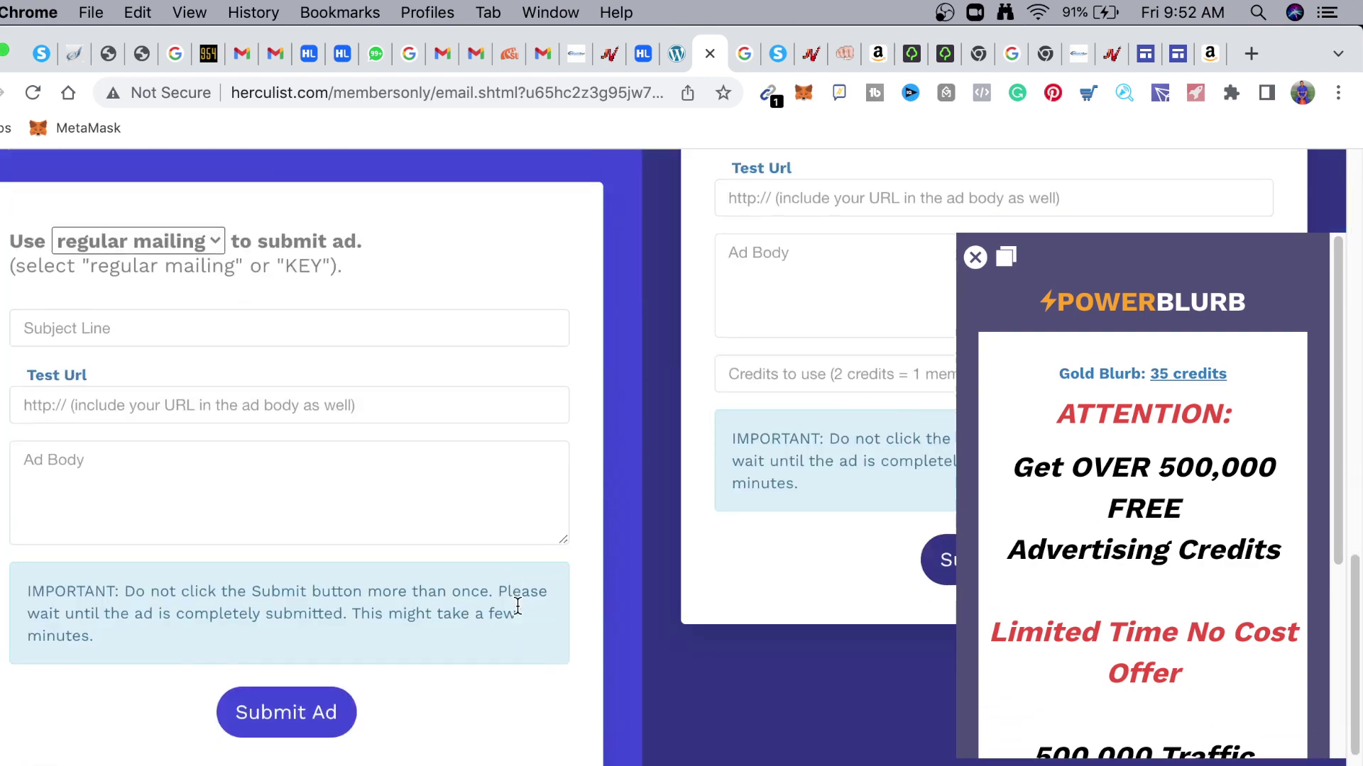
scroll(520, 613, "up", 8)
scroll(432, 608, "down", 5)
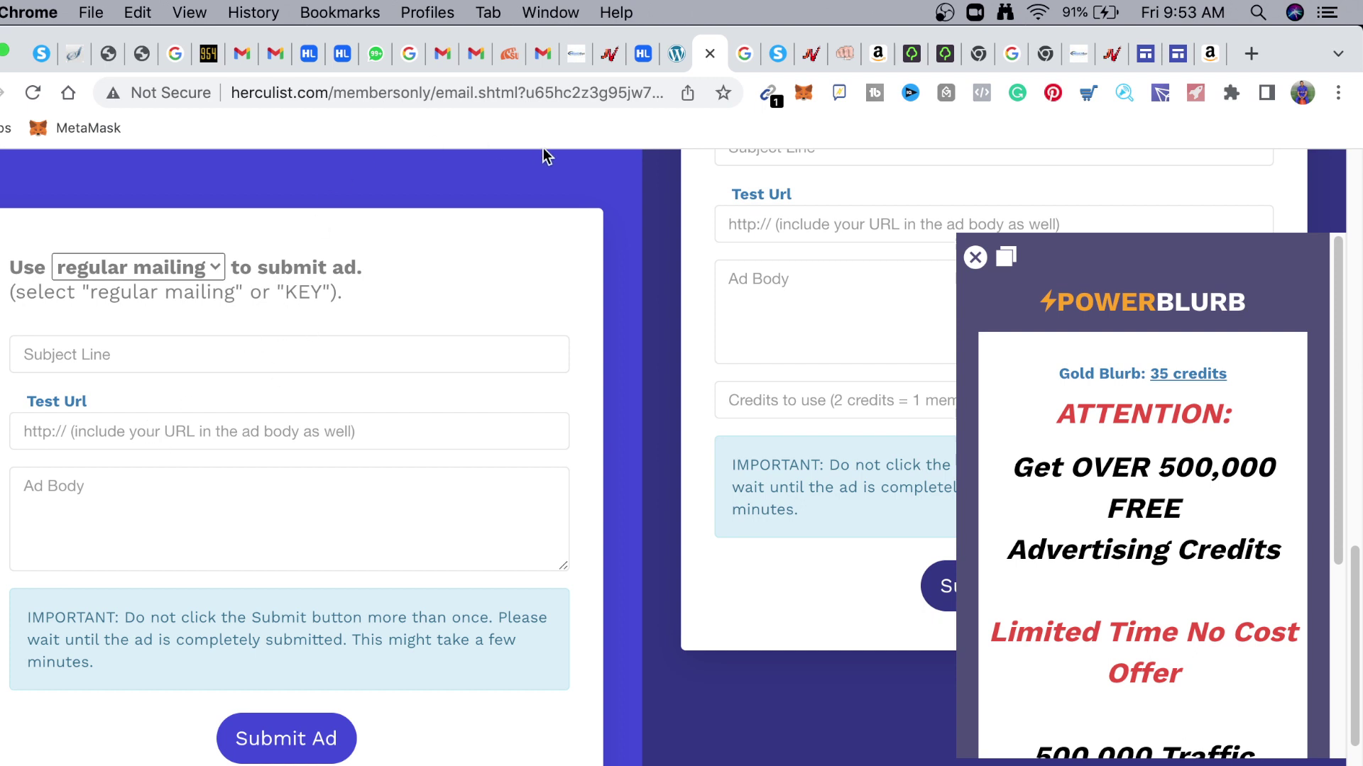
Show JVZoo's DEALx - End of the year MegaBundle affiliate page with its $997.00 price and 50% commission
left_click(610, 63)
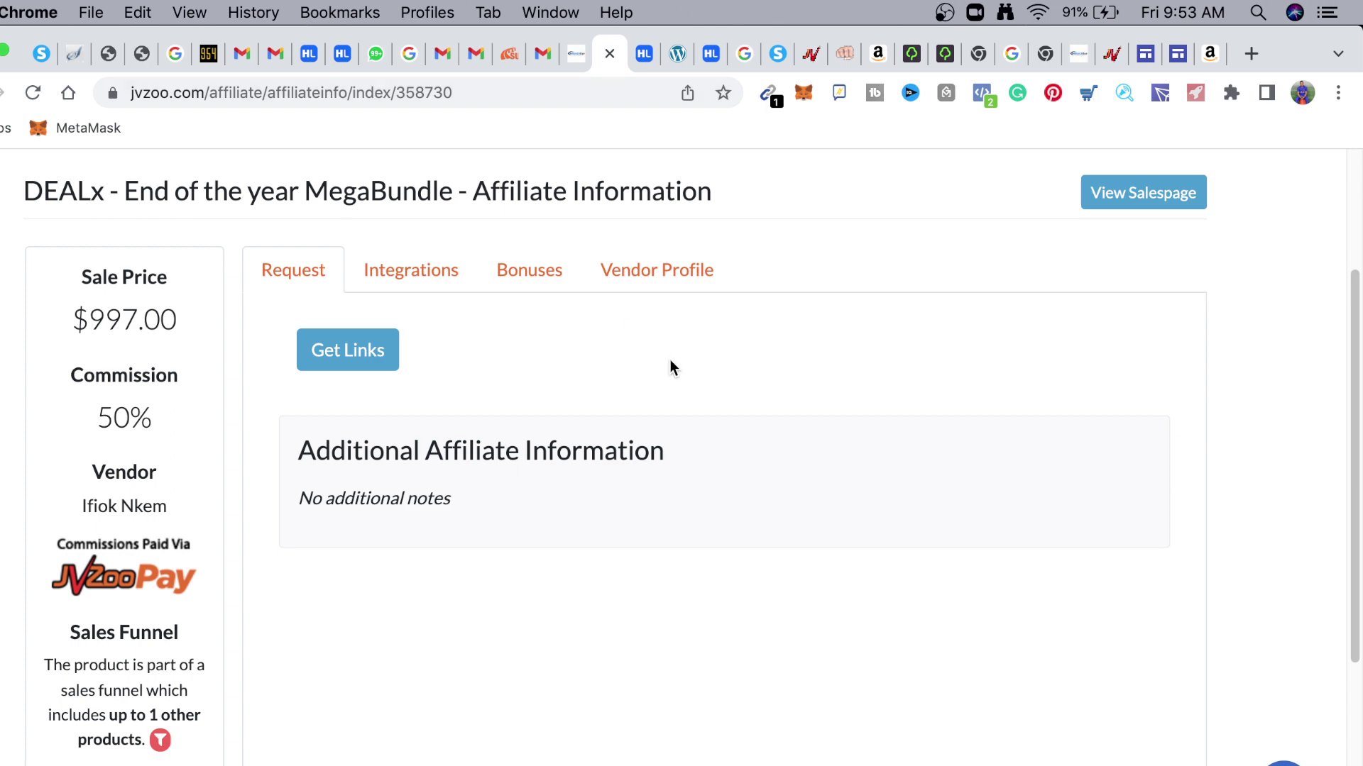
scroll(334, 280, "up", 3)
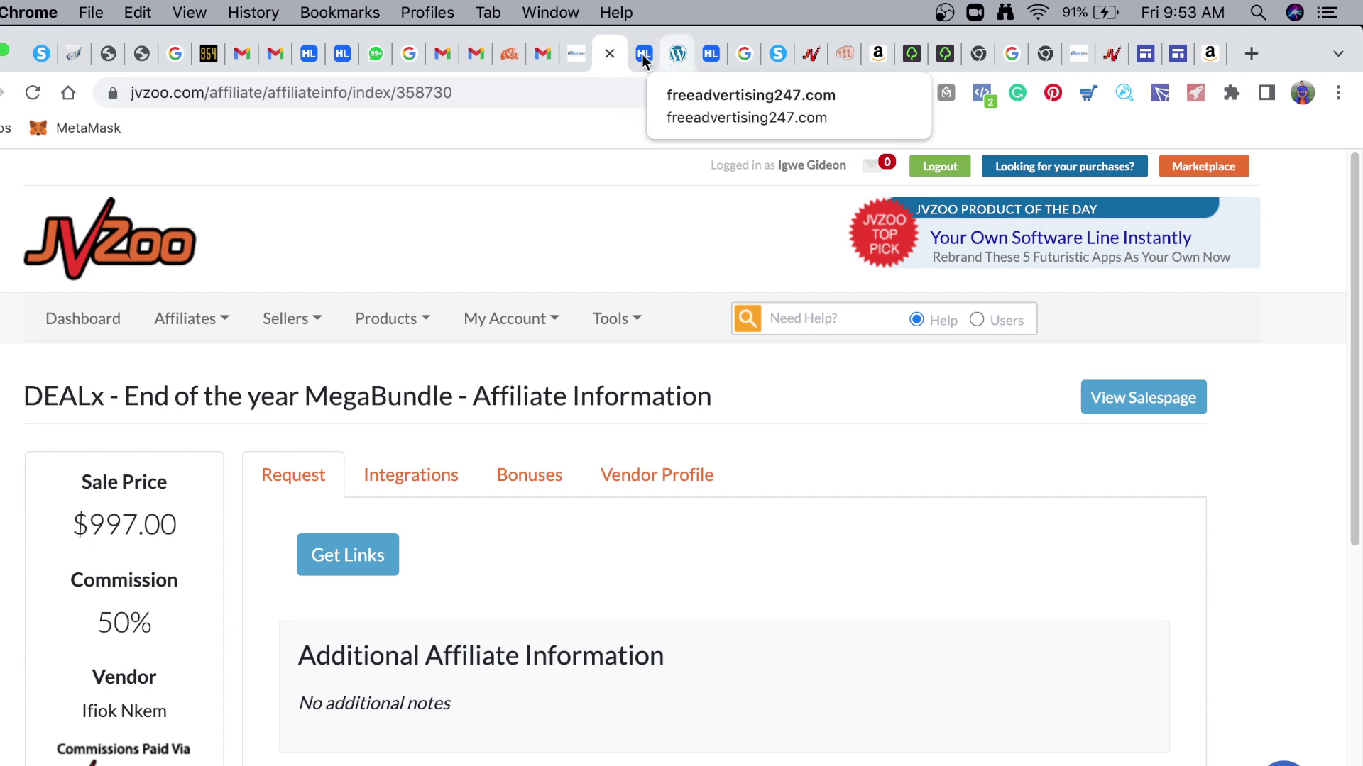
Browse MunchEye's Big Launches and All Launches lists to find the 6 Jan Your Freedom Ticket launch
left_click(576, 56)
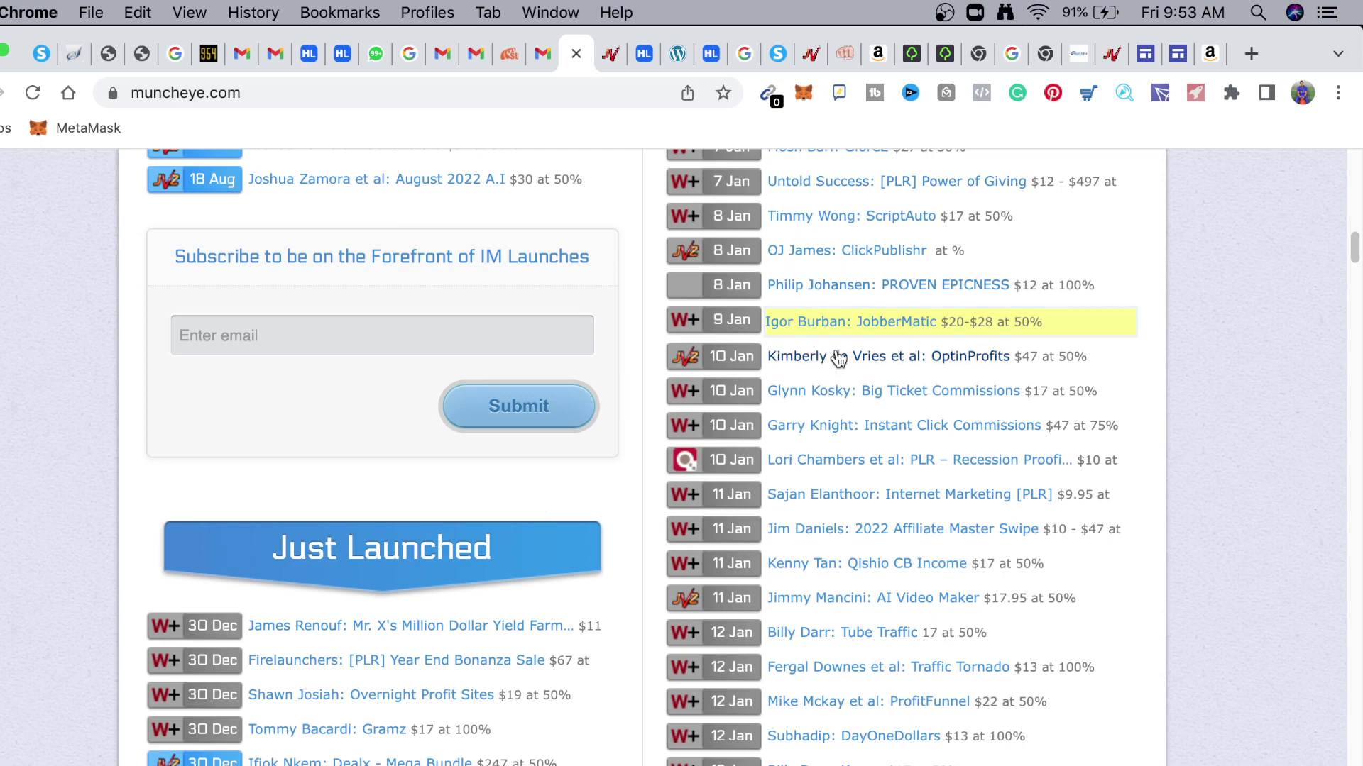
scroll(749, 289, "up", 10)
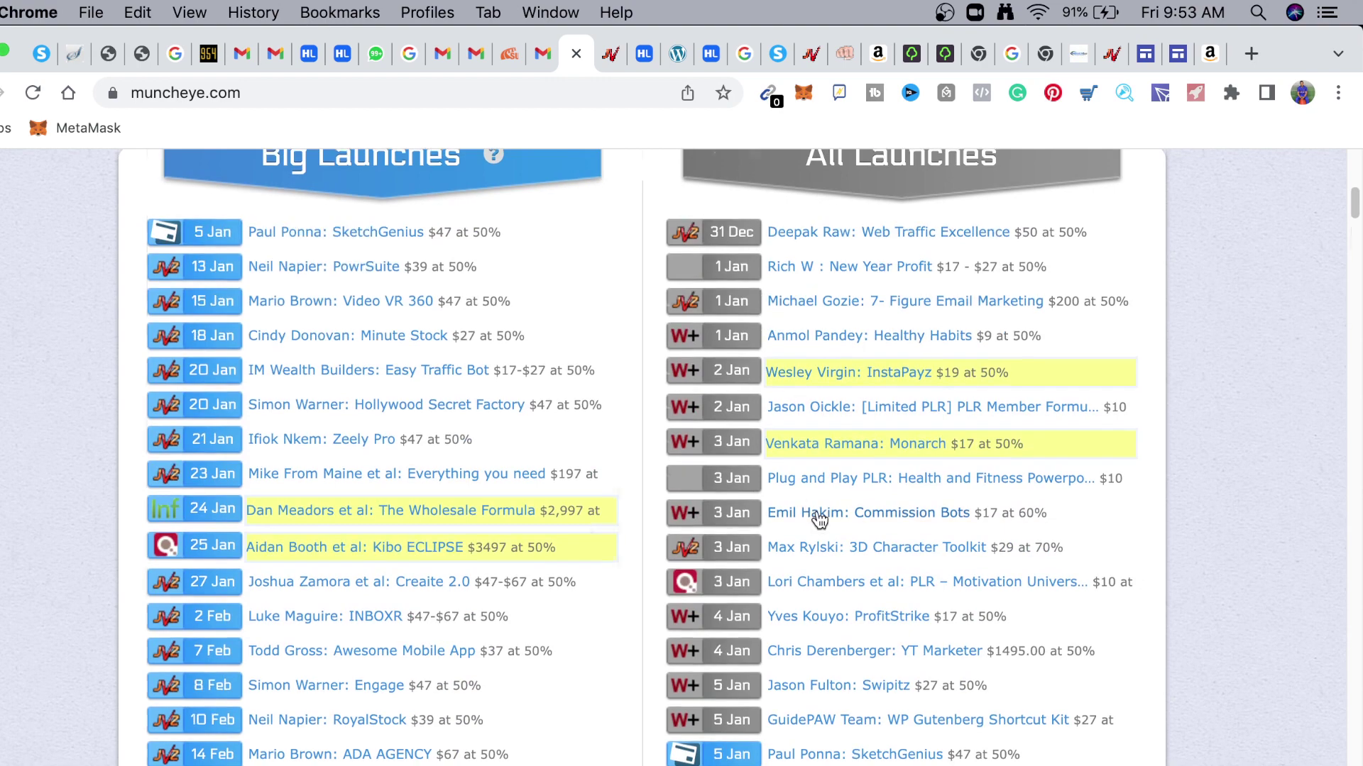
scroll(809, 511, "down", 10)
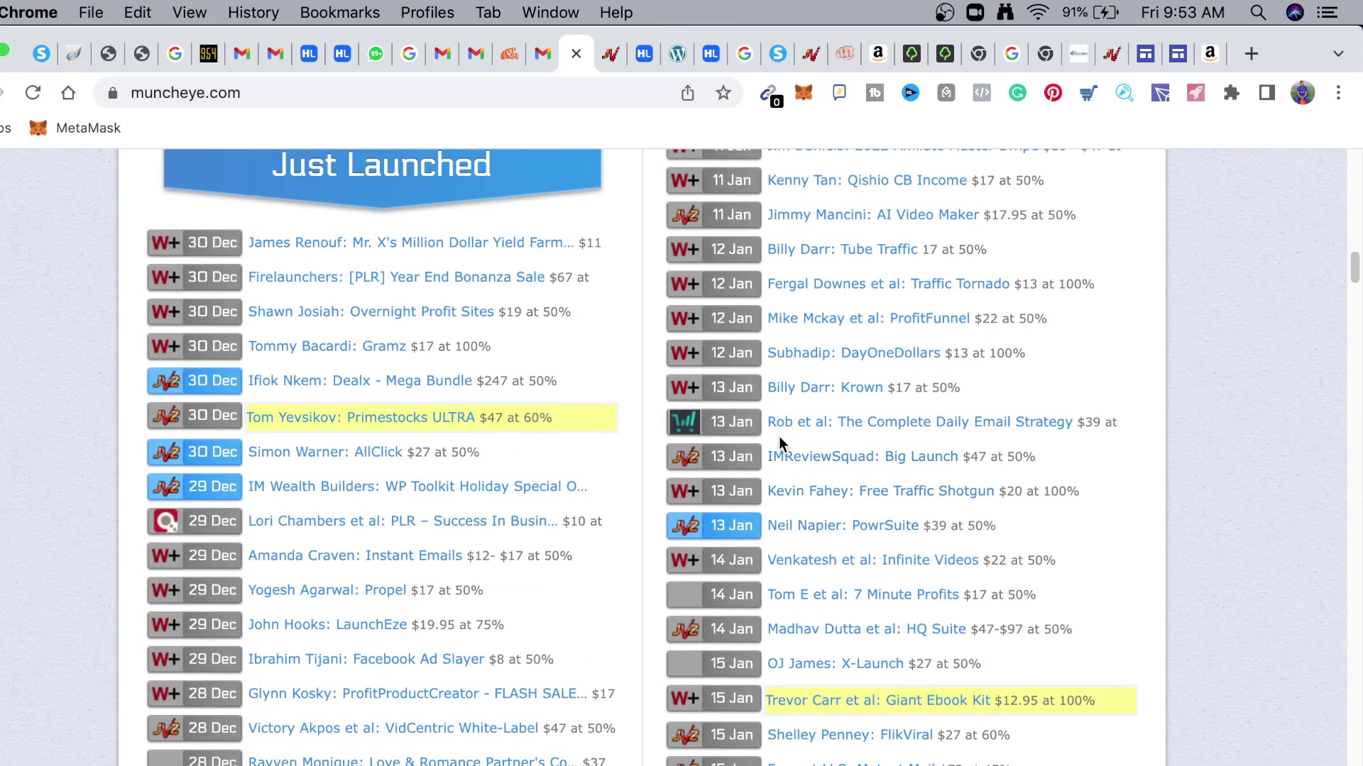
scroll(784, 461, "up", 10)
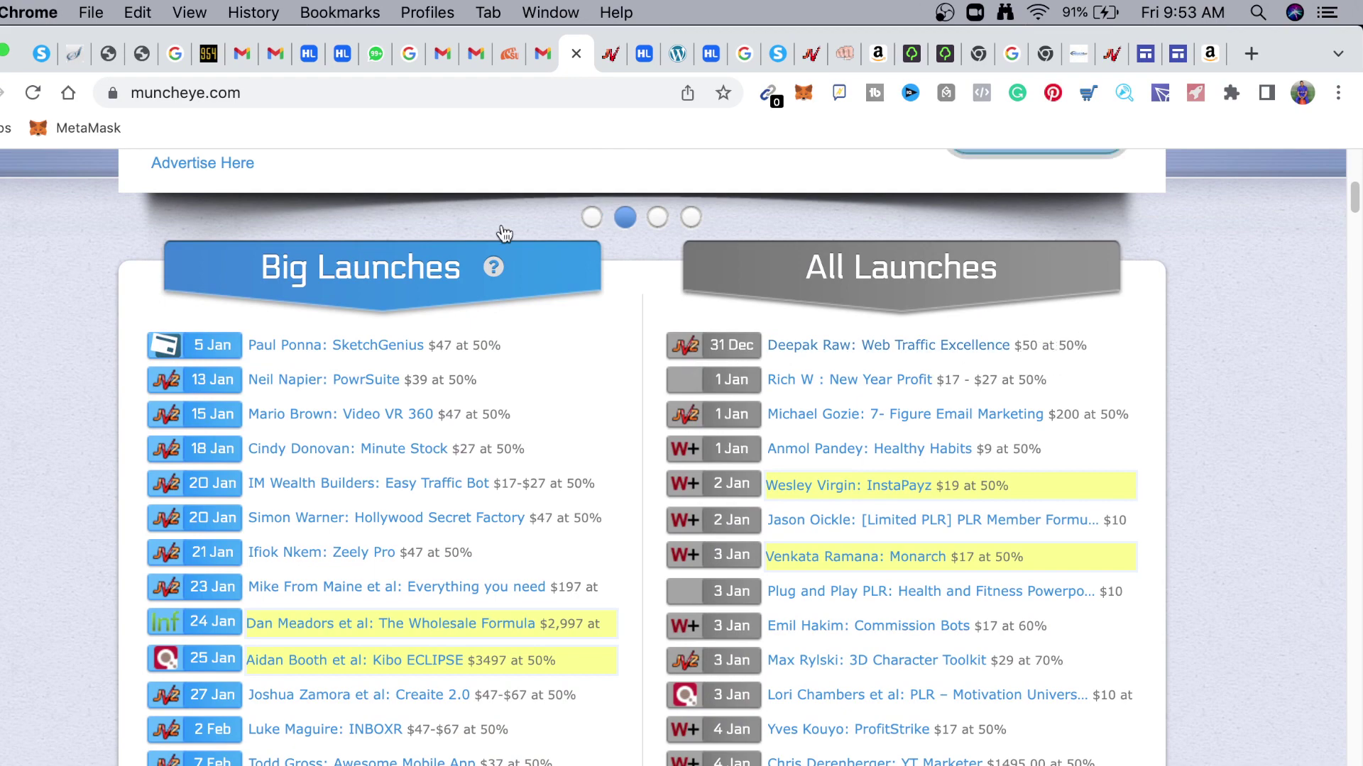
scroll(1005, 387, "down", 5)
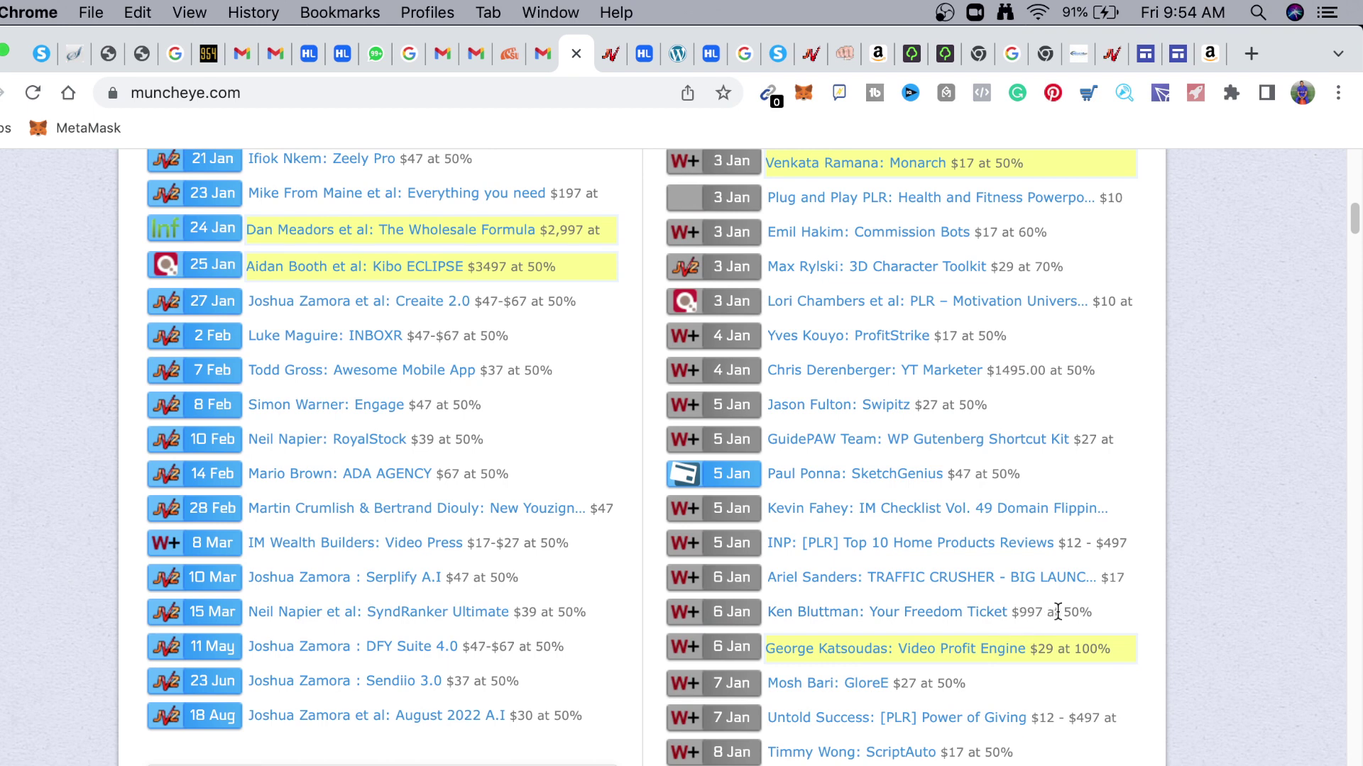
Review the Your Freedom Ticket launch details on MunchEye and load its JV page
left_click(956, 617)
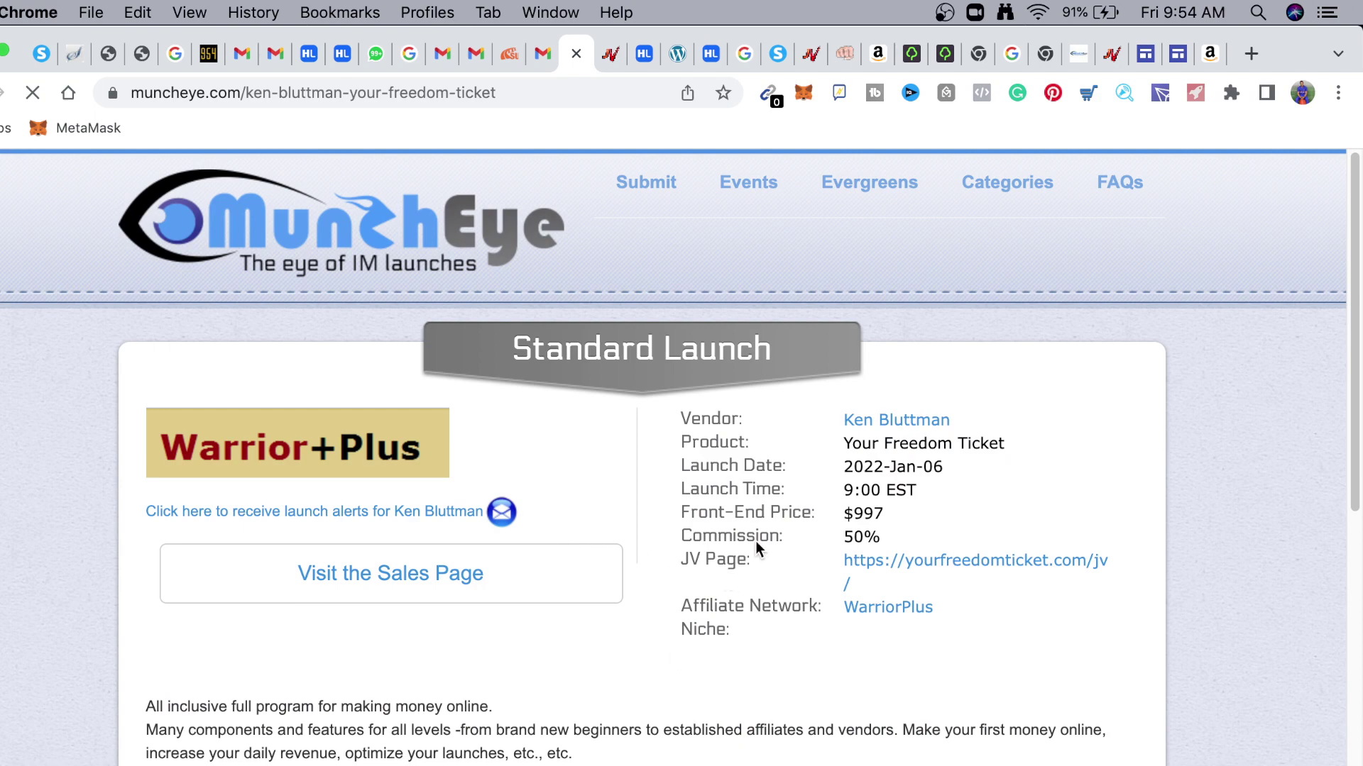
scroll(426, 568, "down", 10)
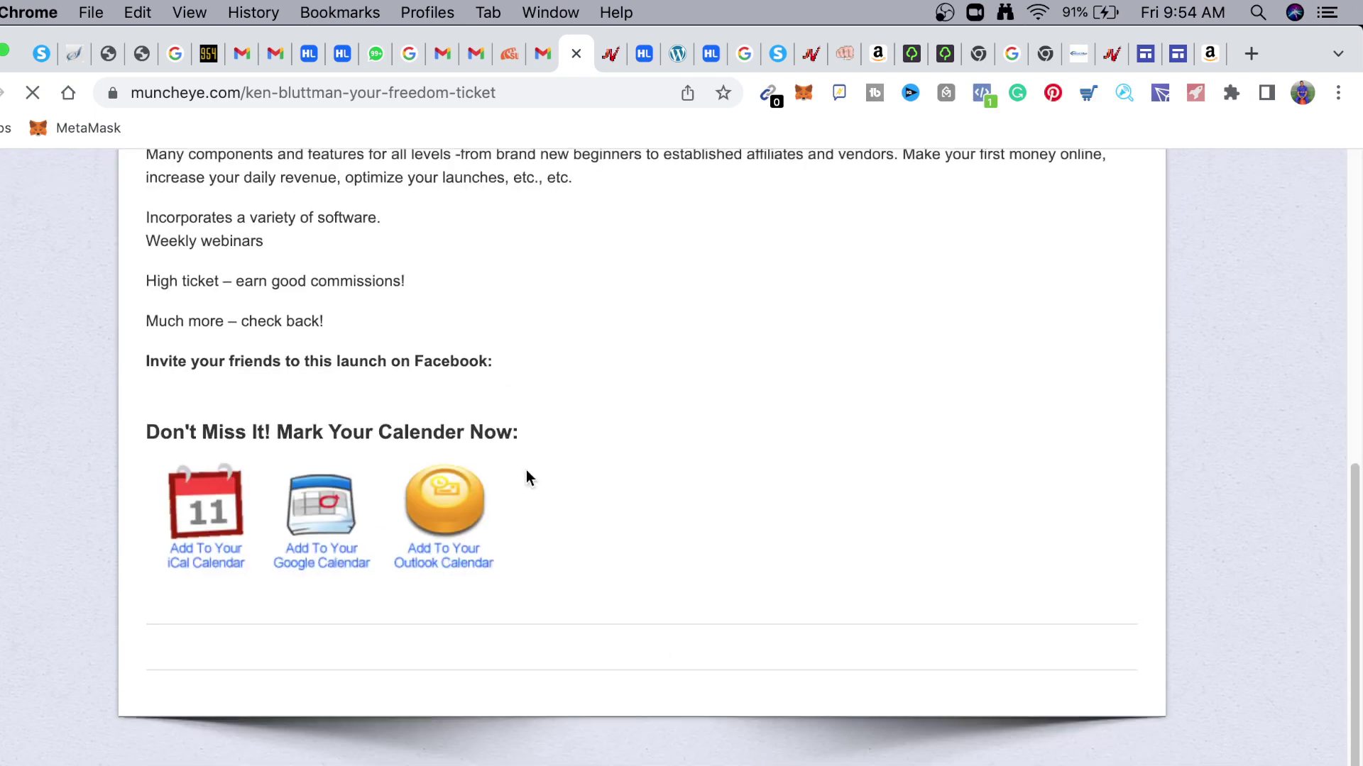
scroll(539, 480, "up", 10)
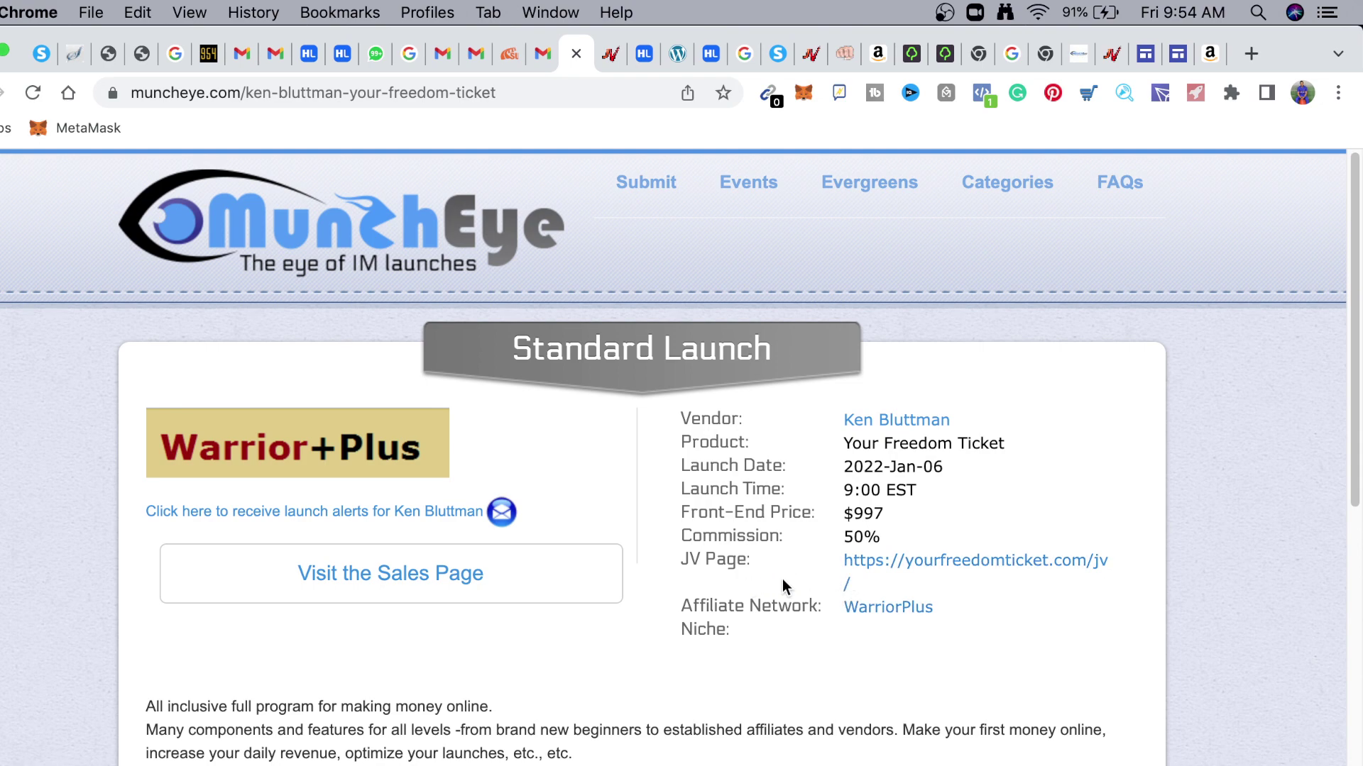
scroll(776, 675, "down", 5)
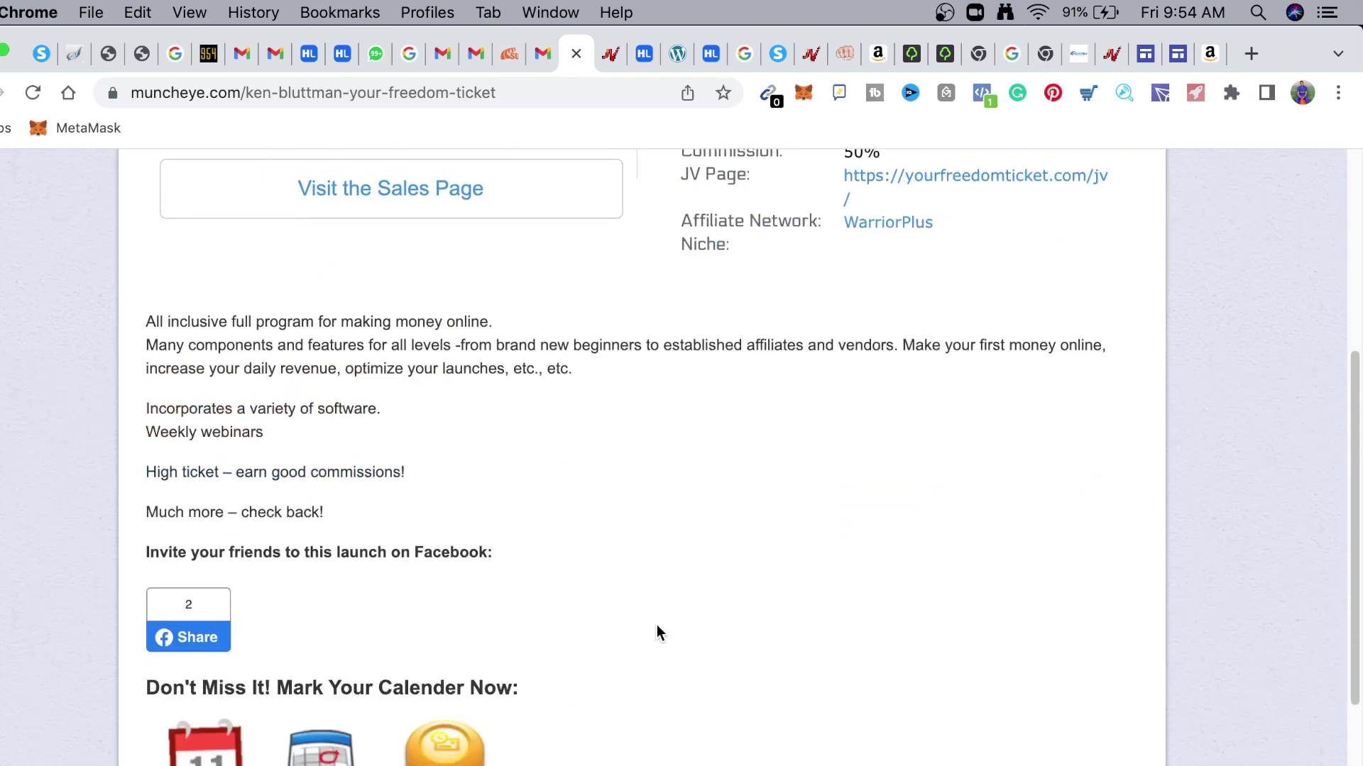
scroll(650, 619, "down", 5)
scroll(660, 610, "up", 15)
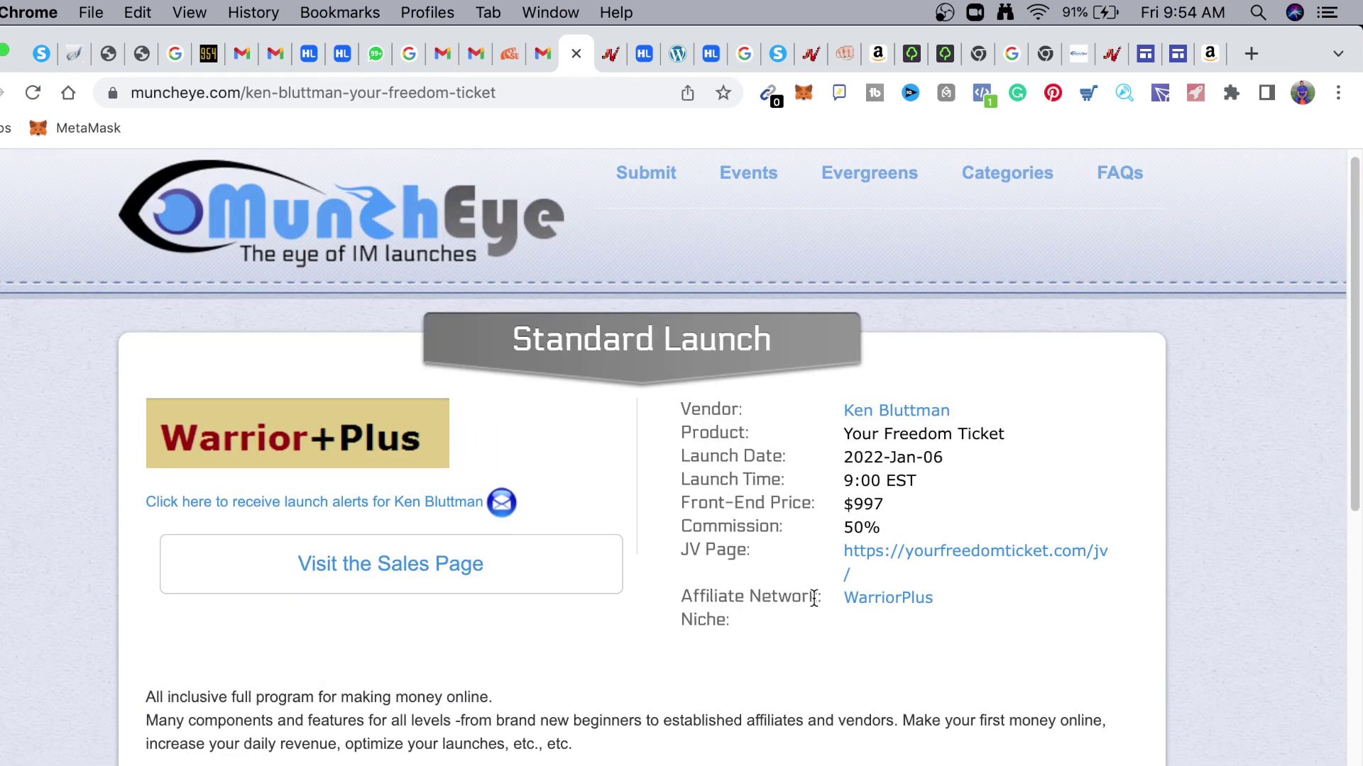
left_click(1037, 561)
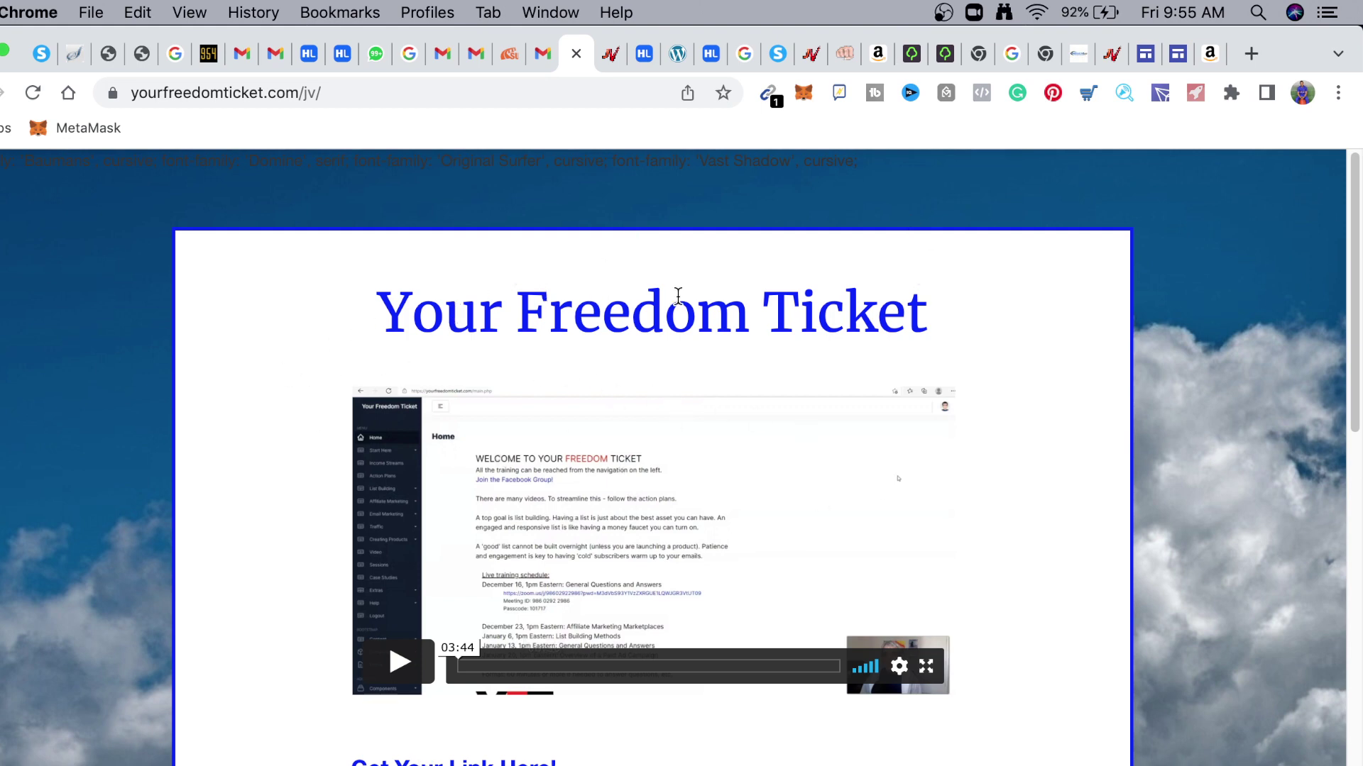
Use 'Get Your Link Here!' to open the Your Freedom Ticket offer on WarriorPlus in a new tab
scroll(554, 646, "down", 5)
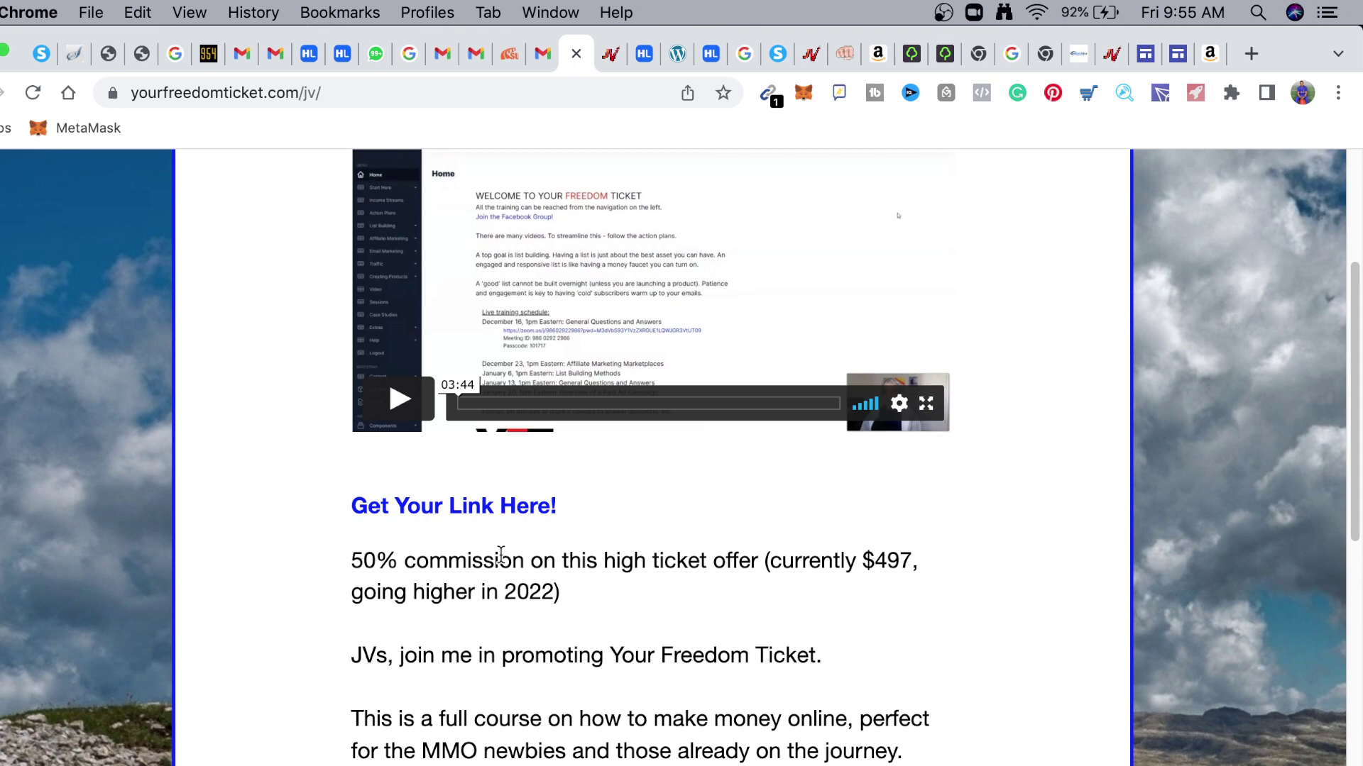
left_click(461, 508)
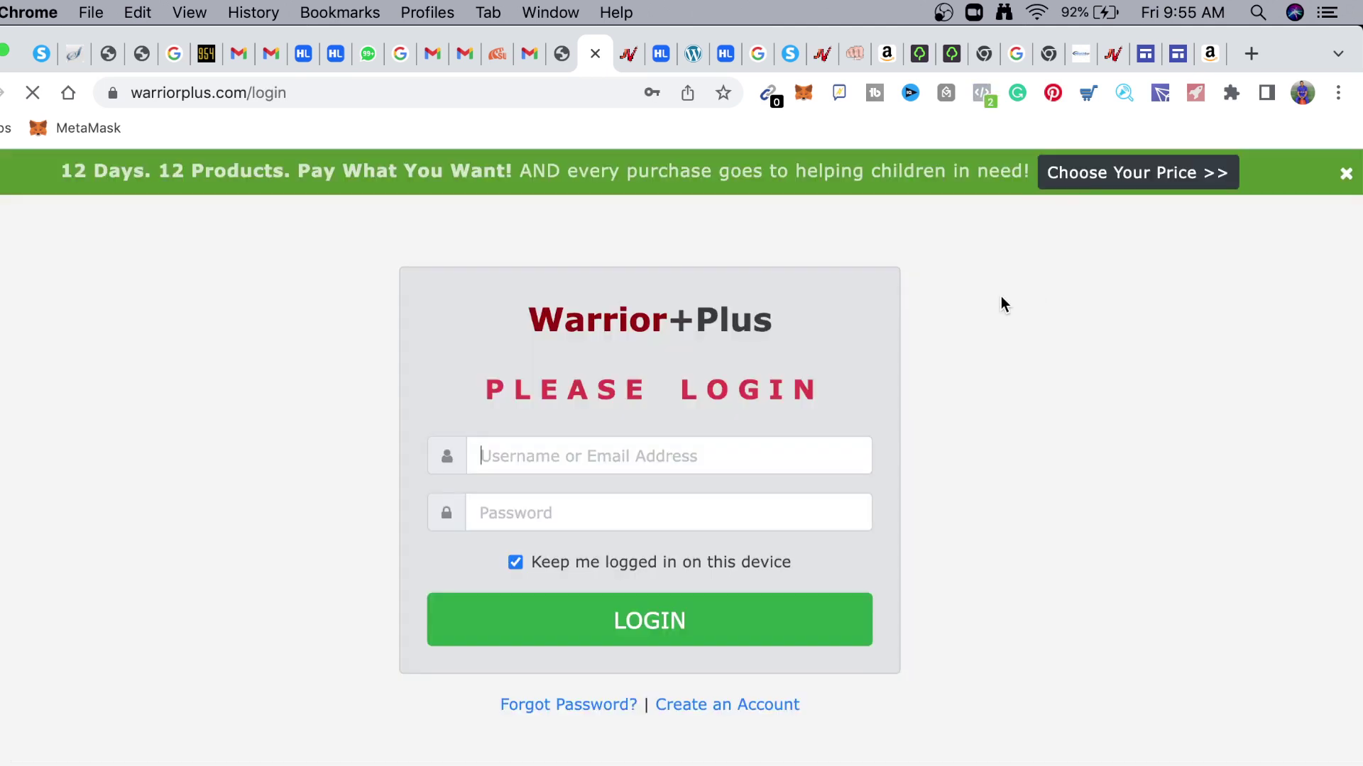
Log in to WarriorPlus with the saved username and password
left_click(605, 455)
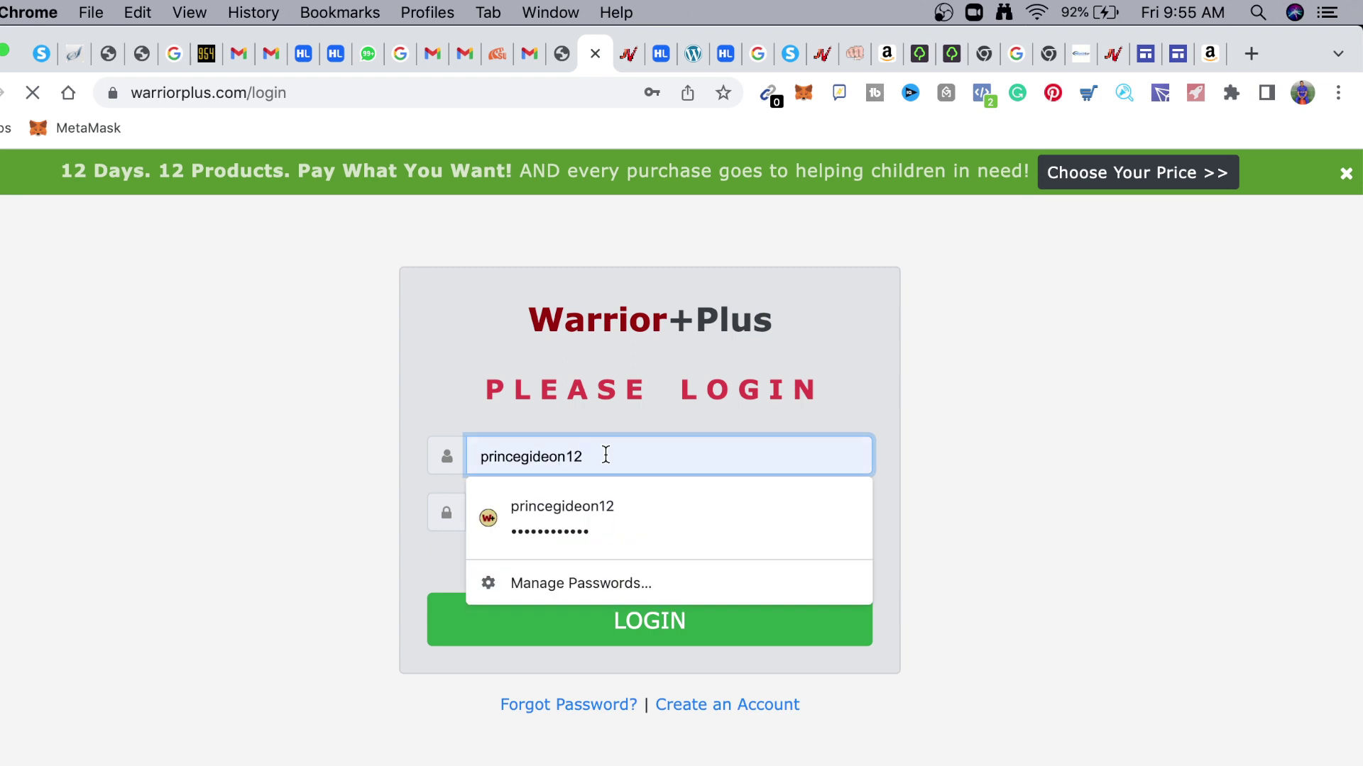
left_click(629, 518)
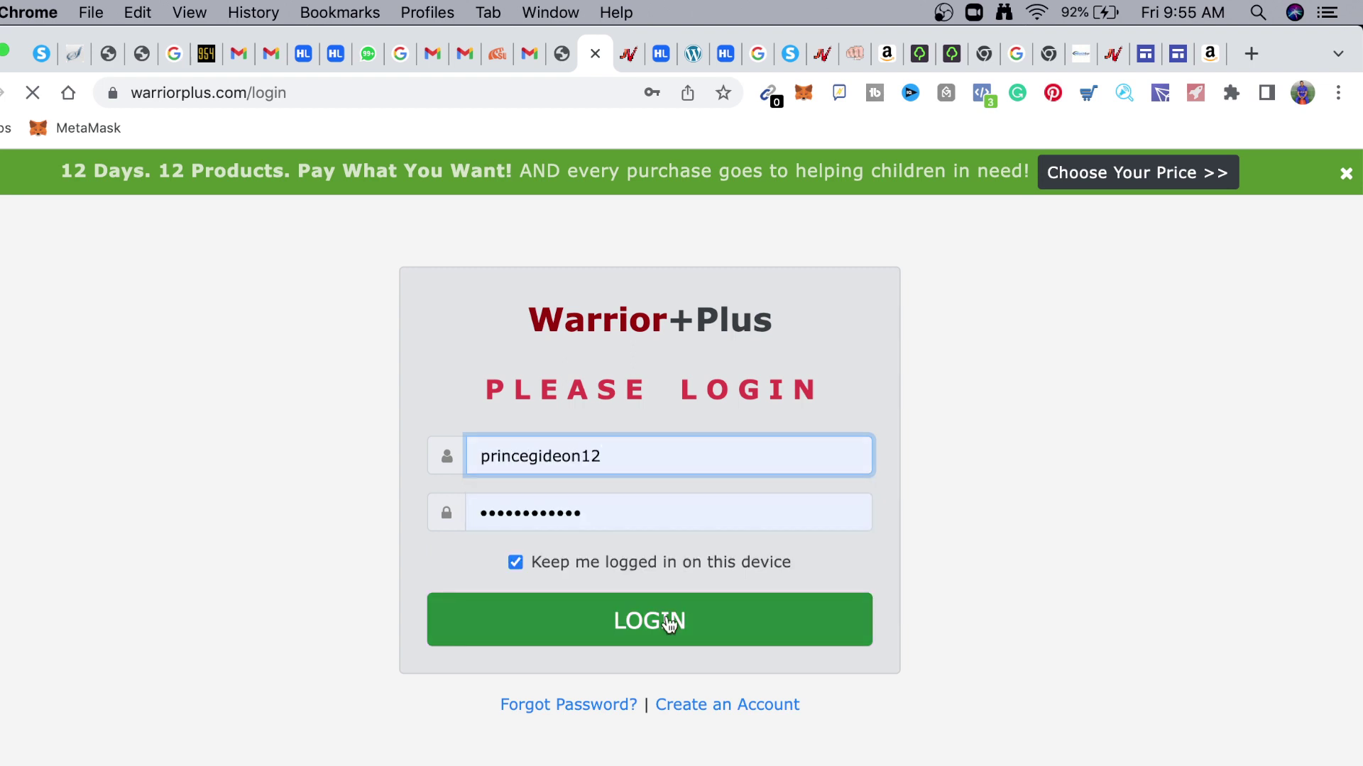
left_click(668, 623)
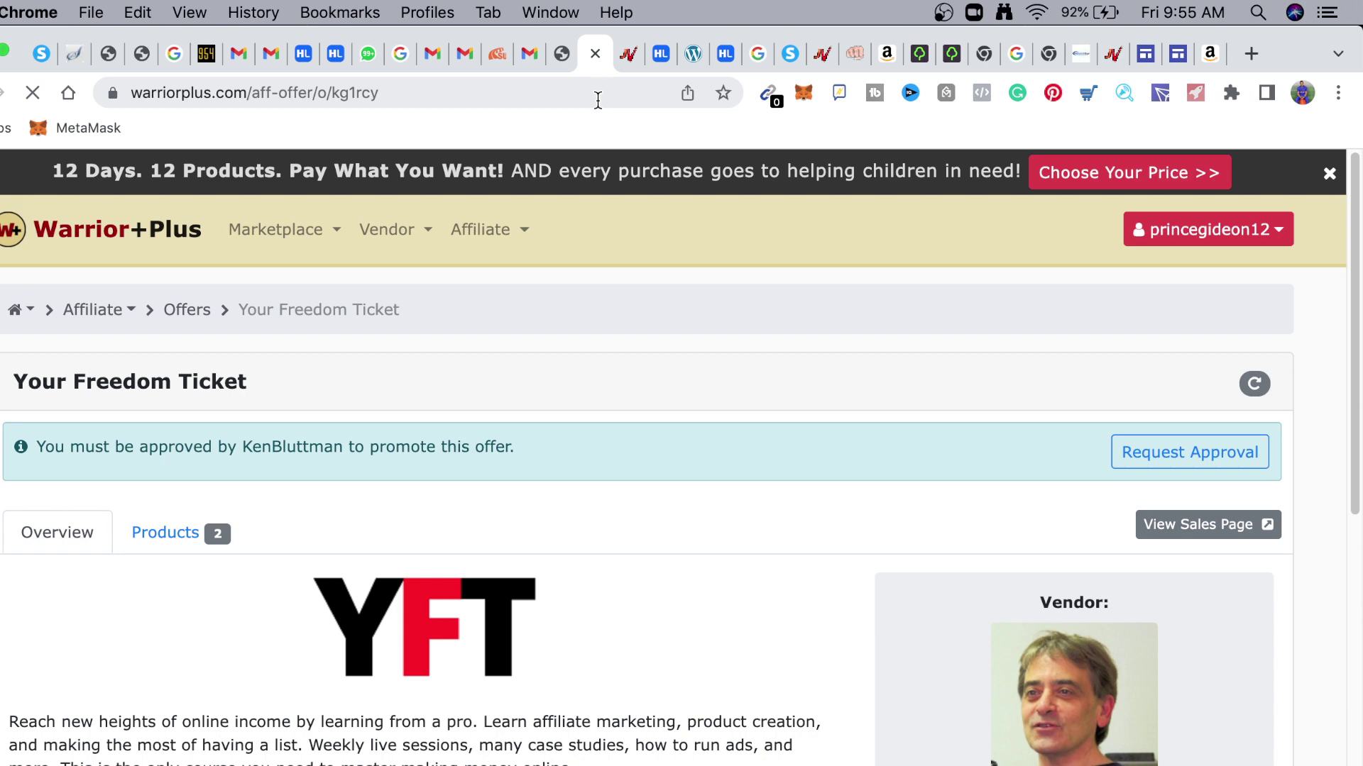
Request approval to promote Your Freedom Ticket and place the cursor in the empty Request Notes box
scroll(432, 477, "down", 3)
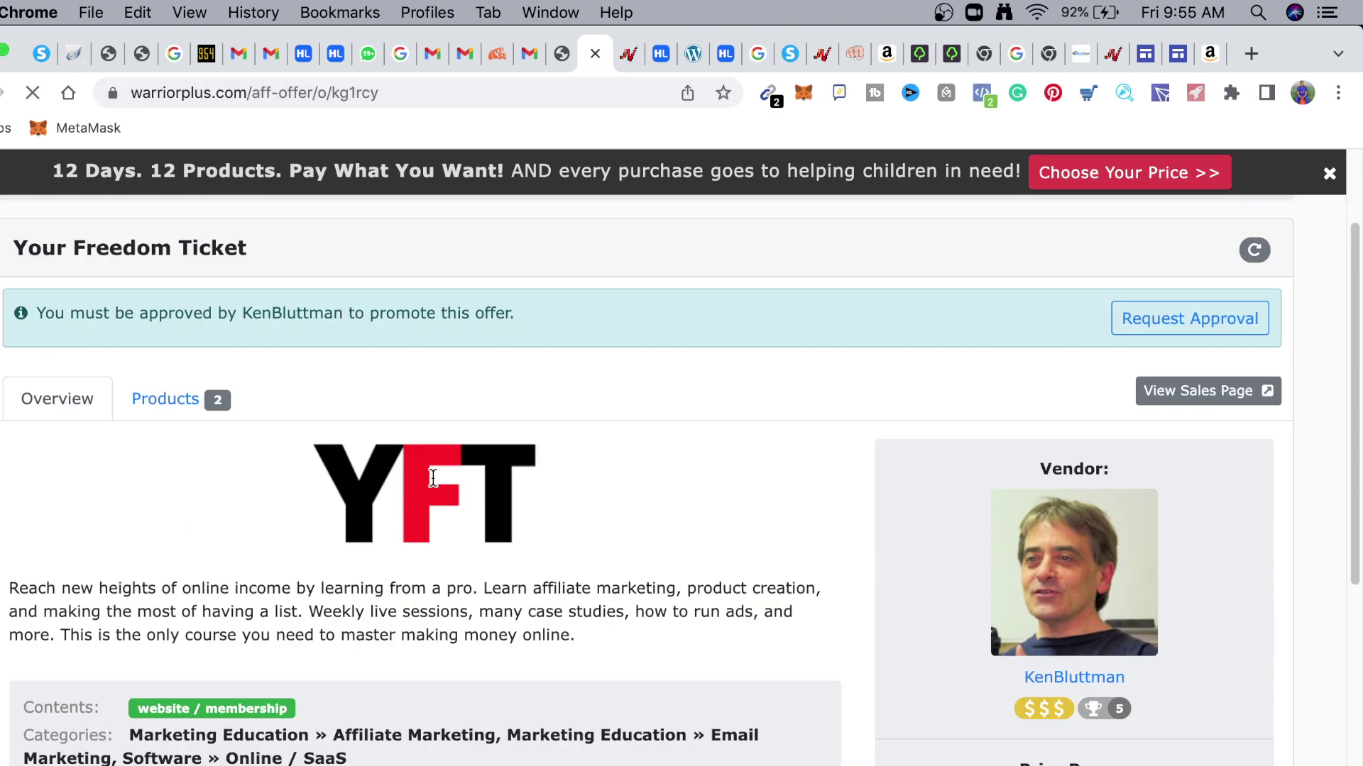
scroll(433, 477, "down", 5)
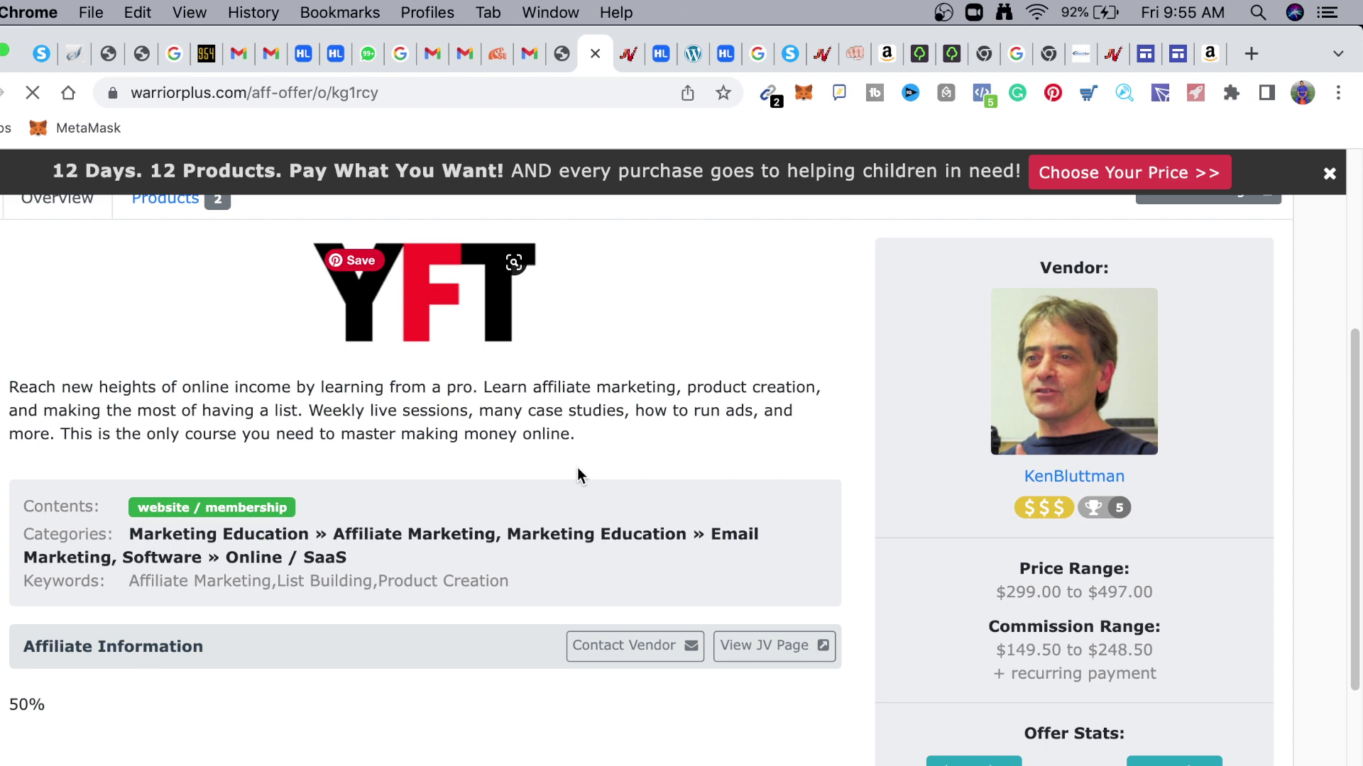
scroll(398, 527, "up", 5)
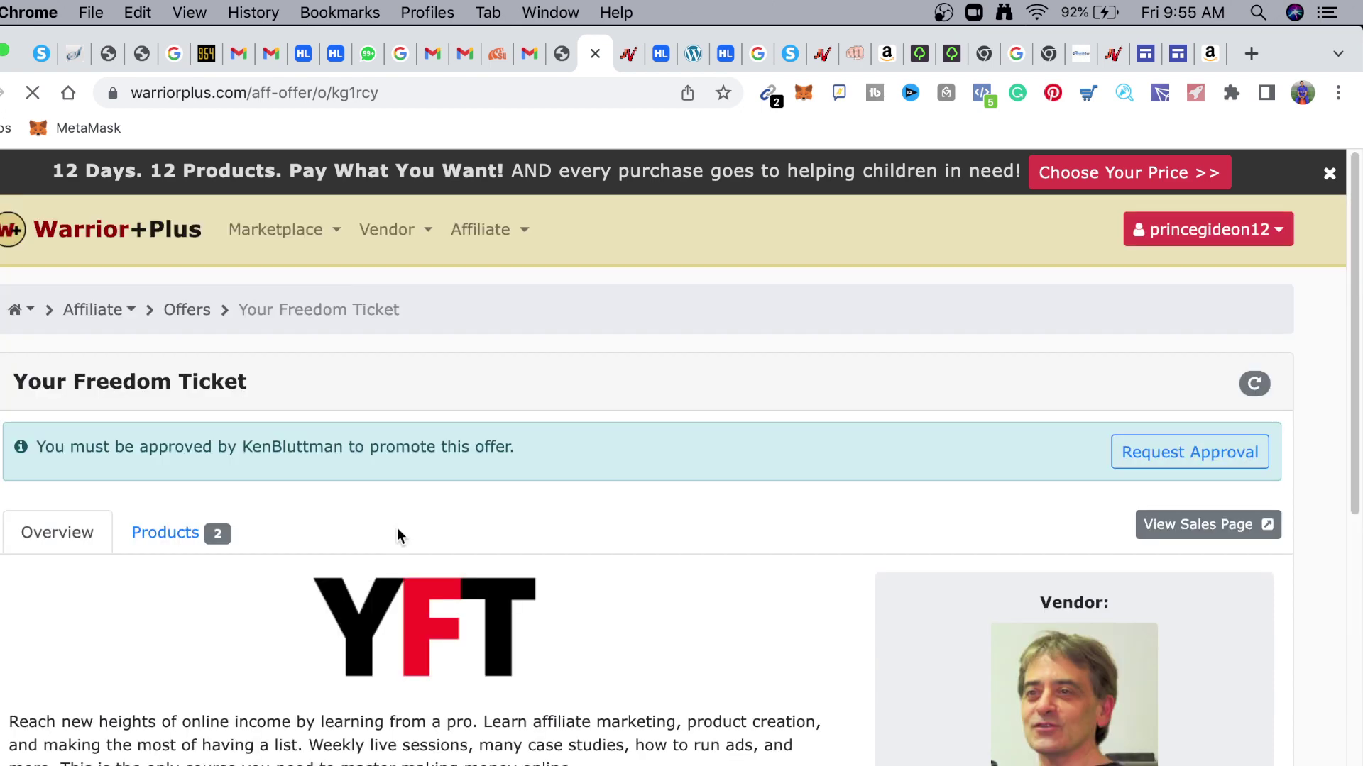
left_click(1144, 454)
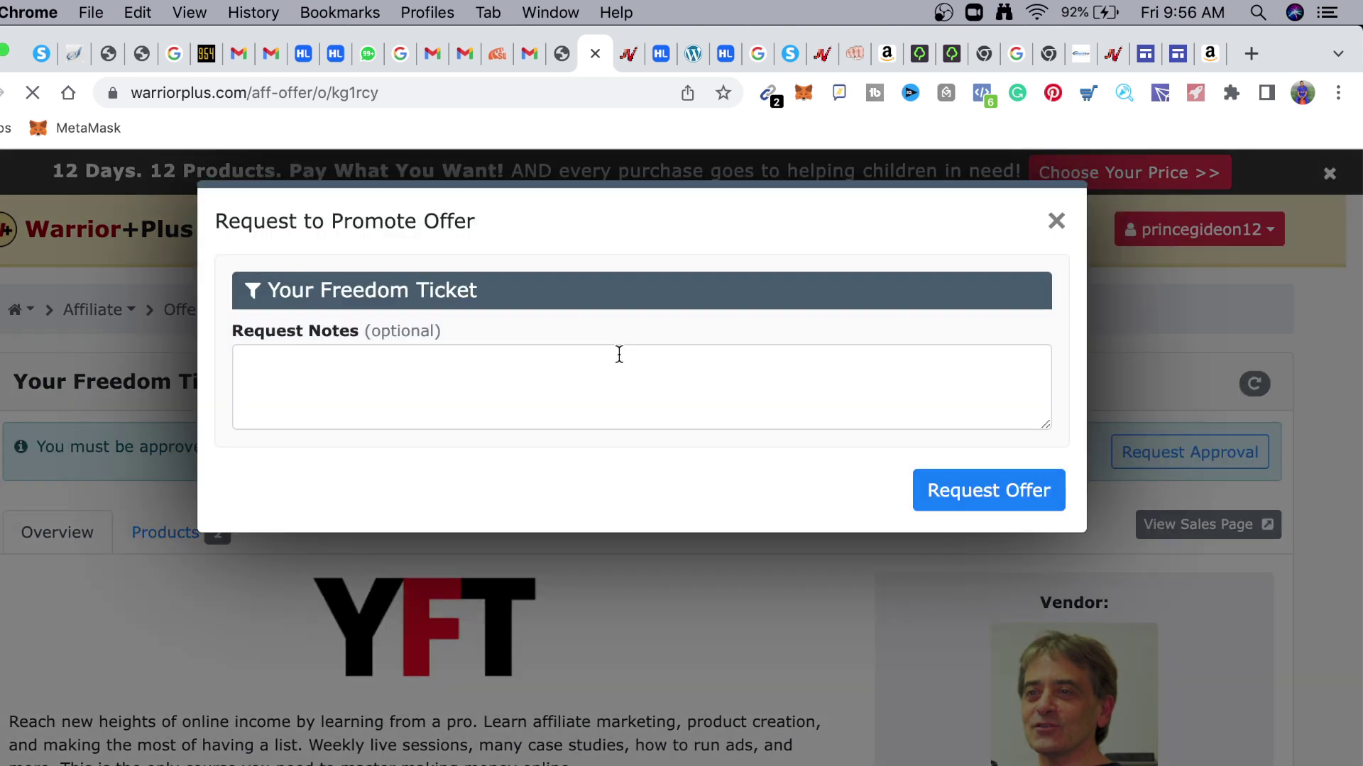
left_click(567, 380)
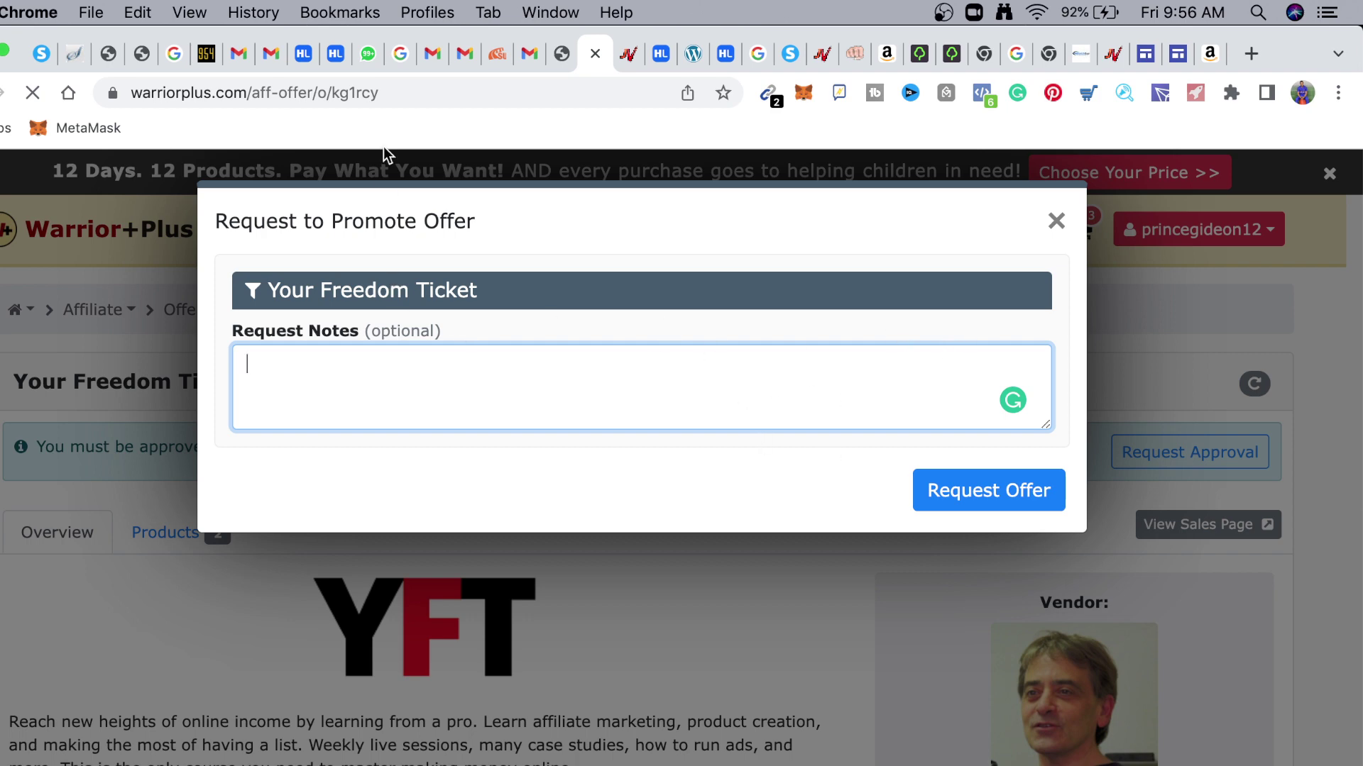
Copy the DEALx End of the year MegaBundle affiliate link from JVZoo's Get Affiliate Links window
left_click(628, 55)
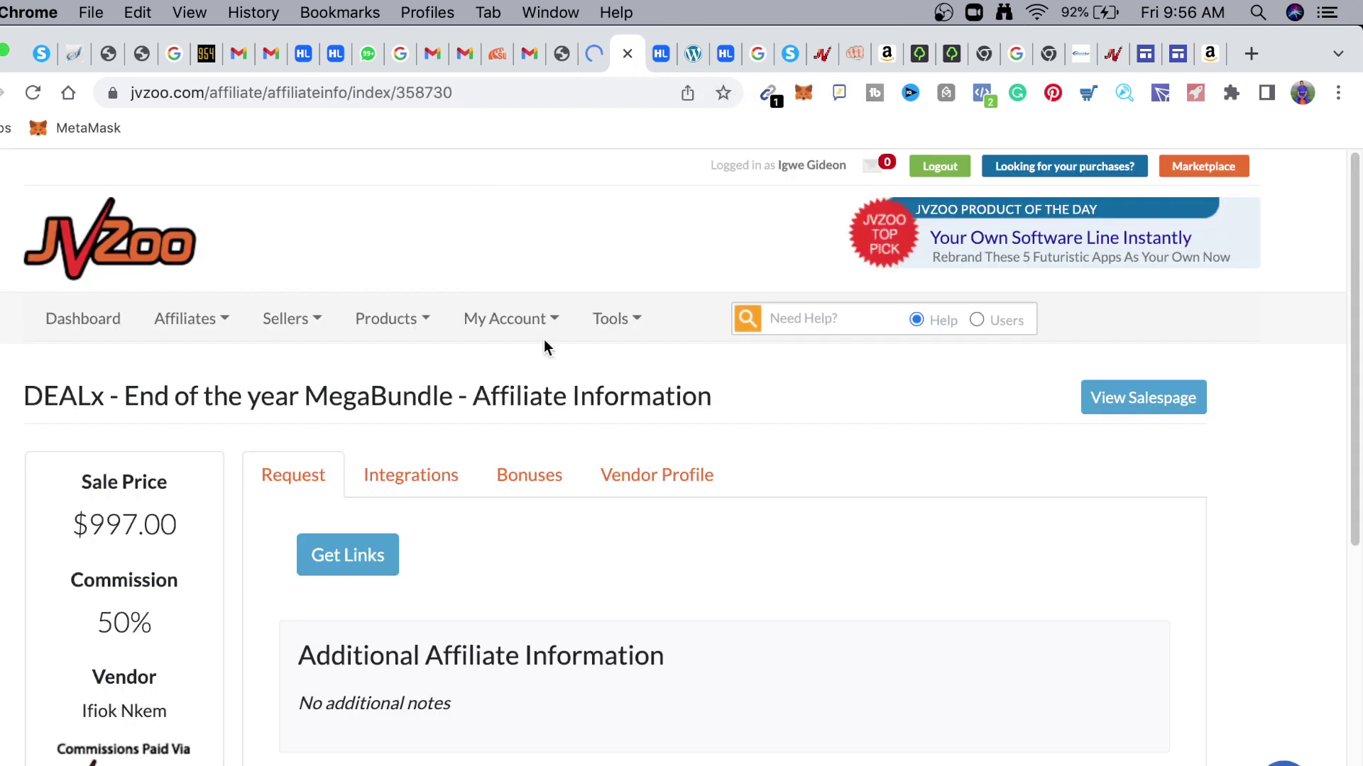
scroll(526, 646, "down", 6)
scroll(525, 652, "up", 6)
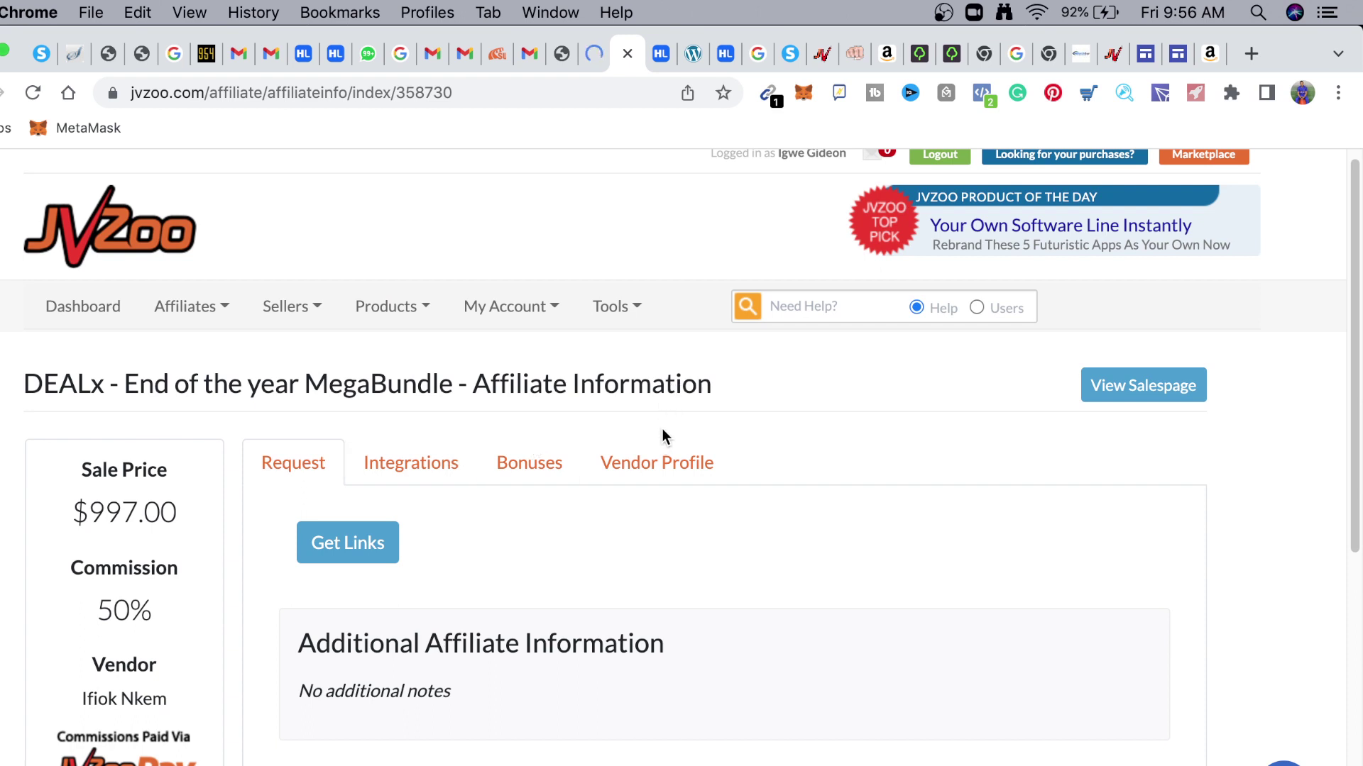
left_click(374, 541)
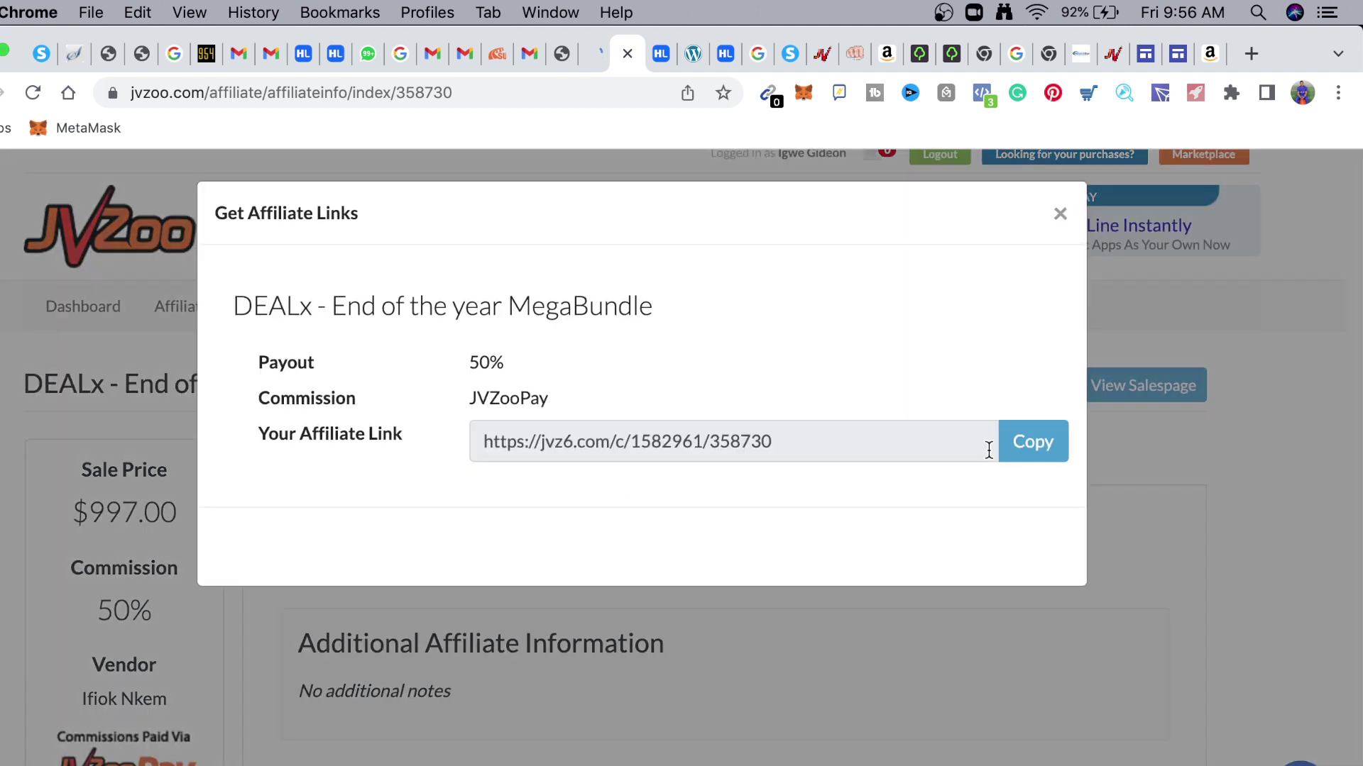
left_click(1051, 447)
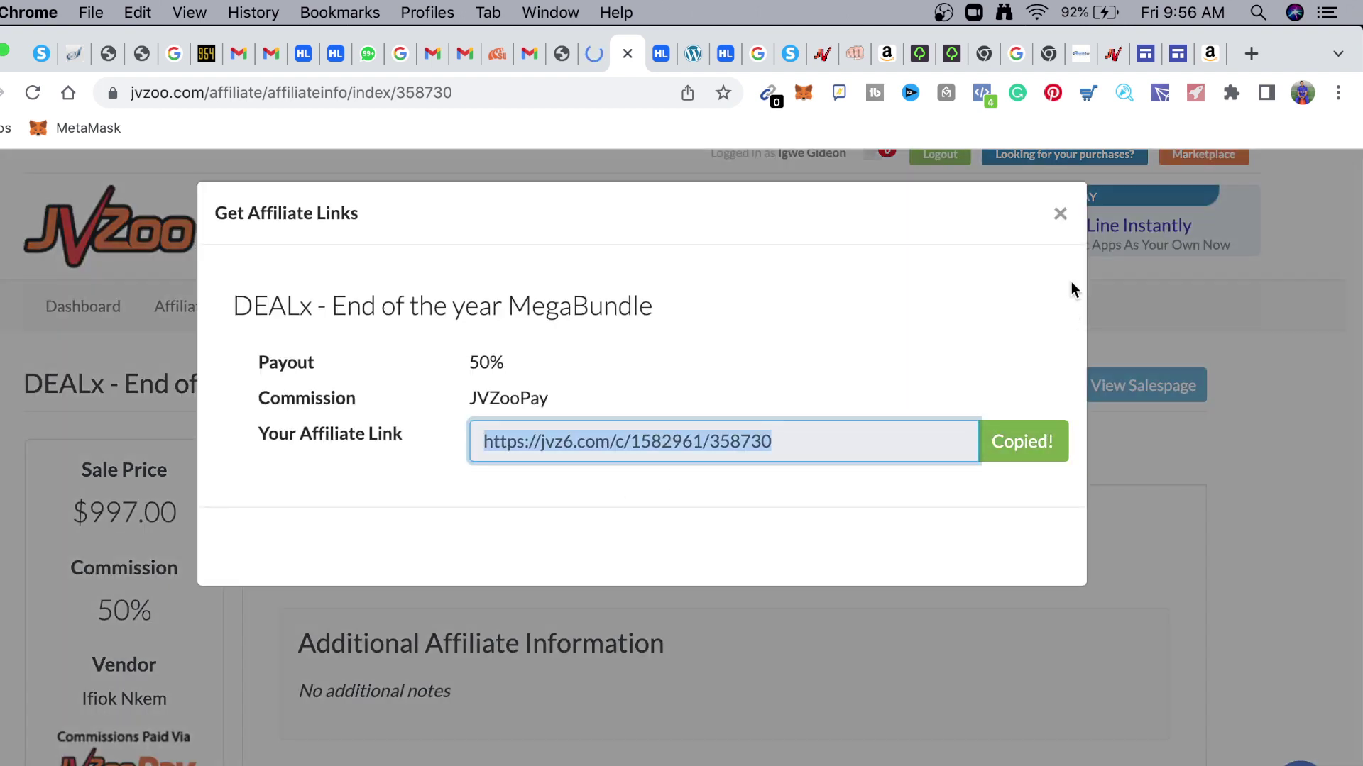
left_click(1065, 223)
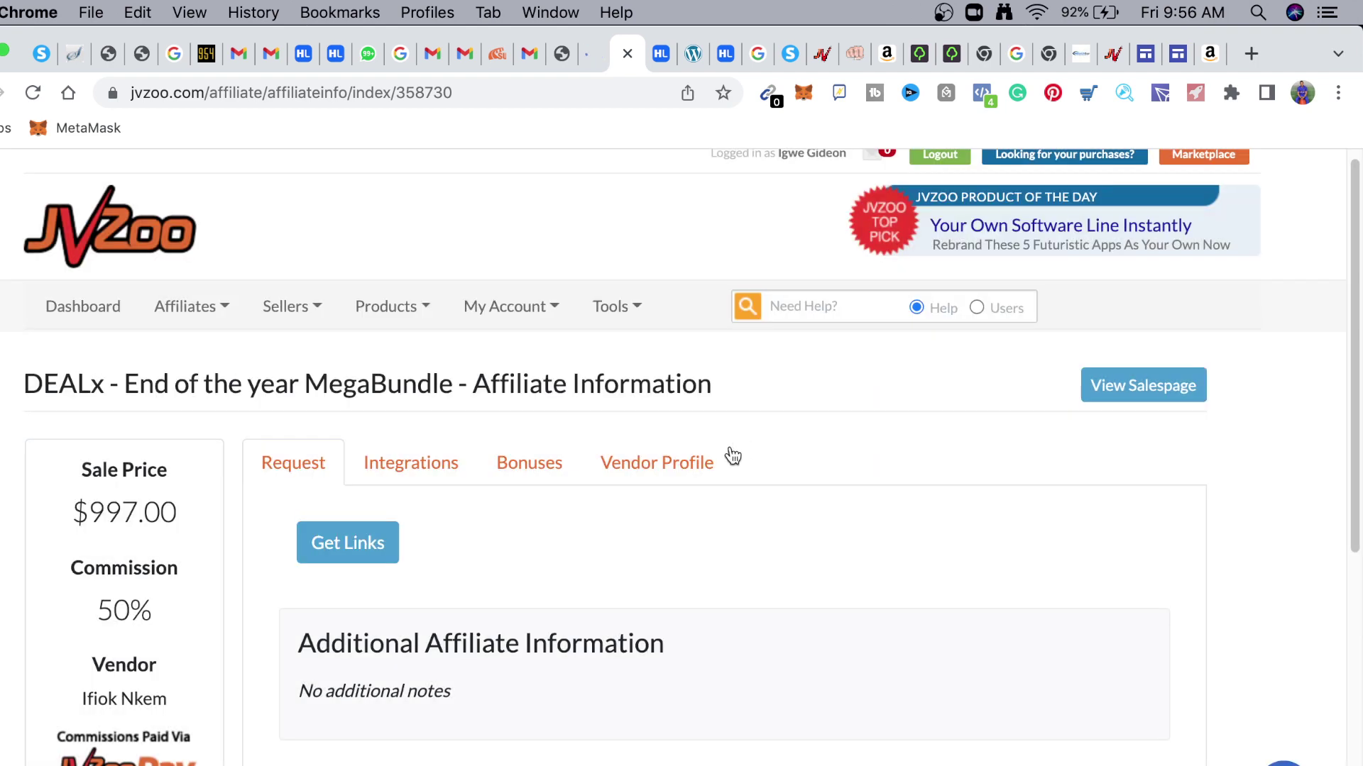
Bring up the DEALx Bonuses form and place the cursor in the empty bonus Name field
left_click(538, 468)
scroll(560, 575, "down", 5)
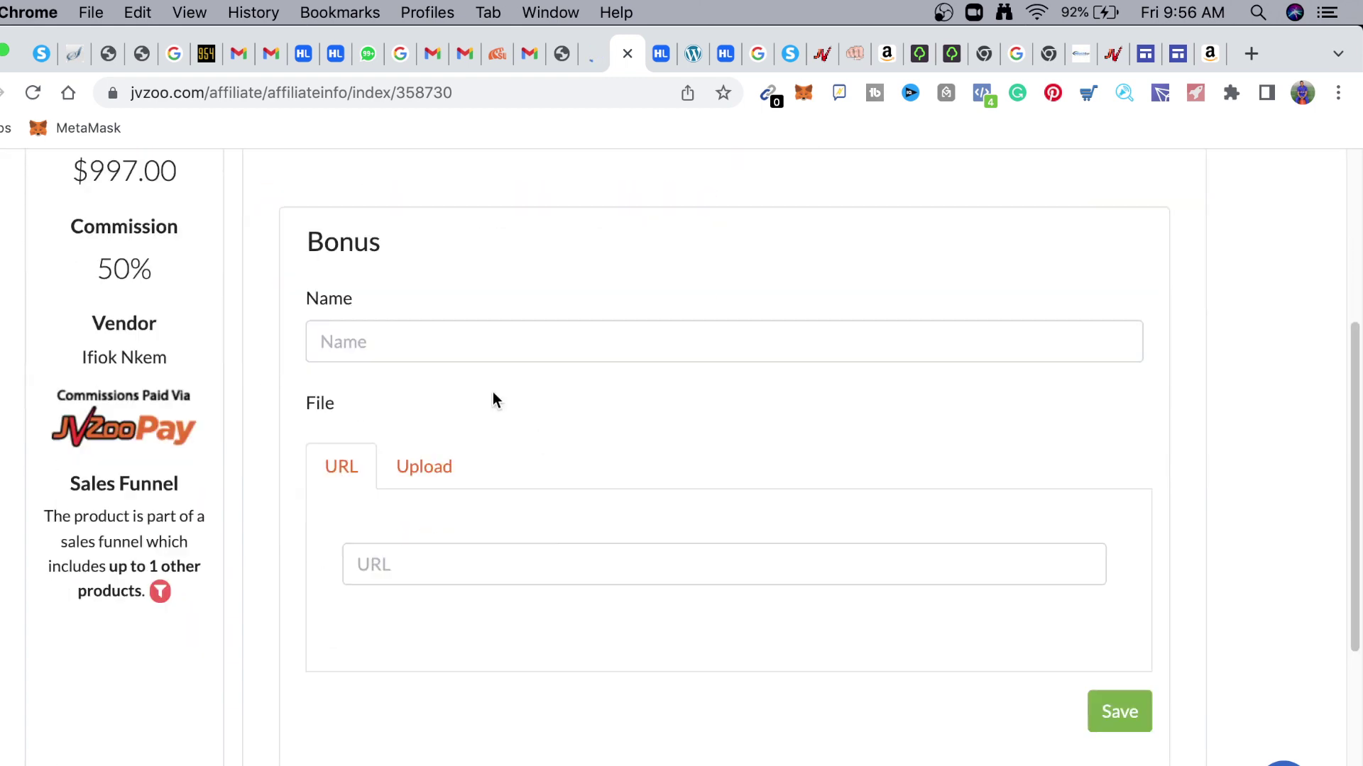
left_click(505, 342)
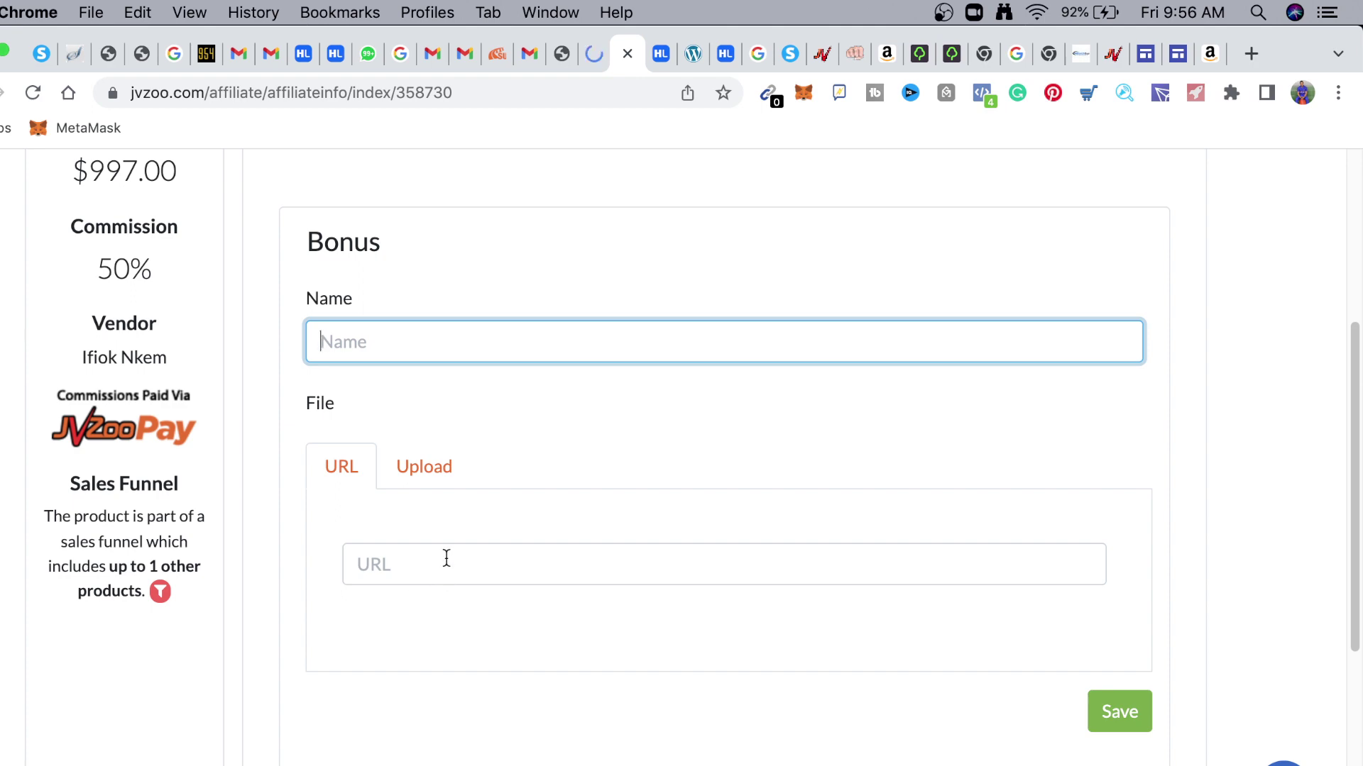
scroll(700, 331, "up", 3)
scroll(701, 331, "up", 2)
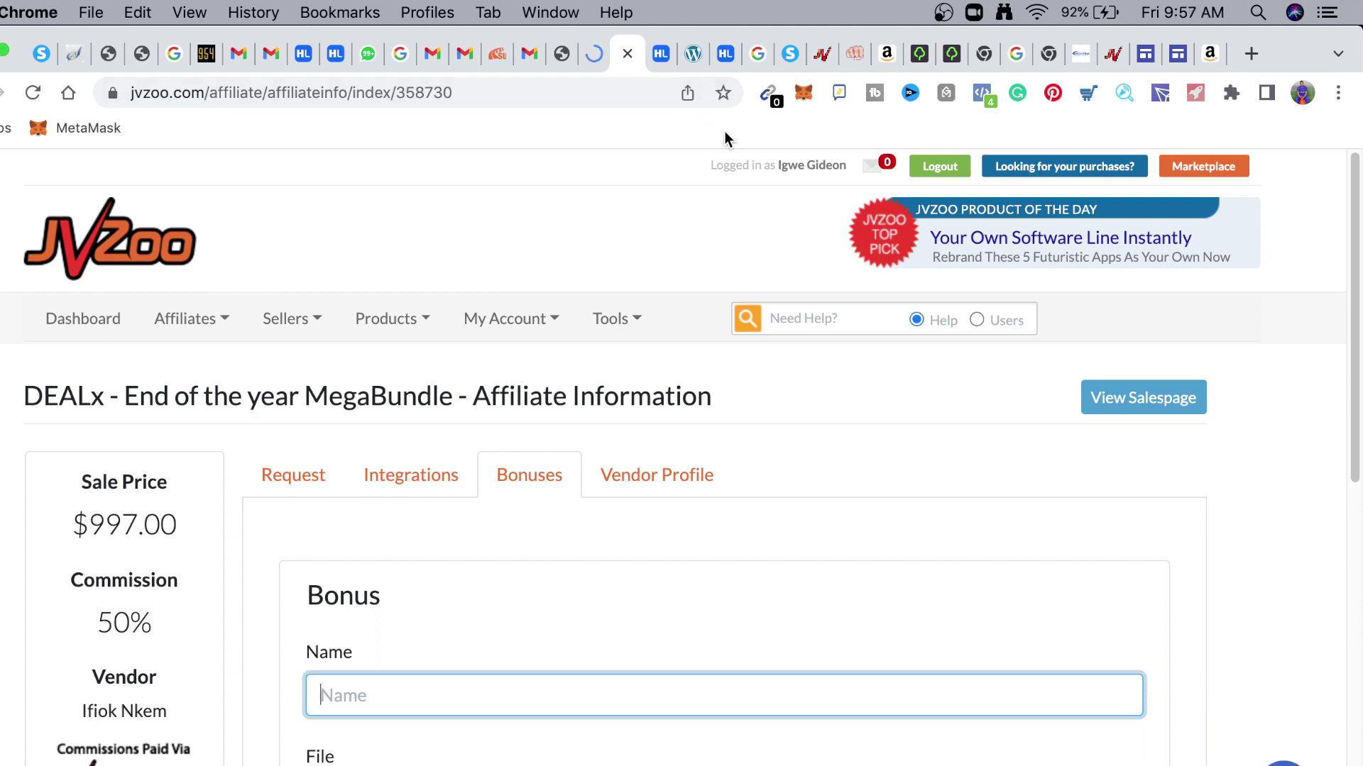
Check the HercuList and JVZoo tabs, then show the systeme.io dashboard with 1,607 December leads
left_click(725, 55)
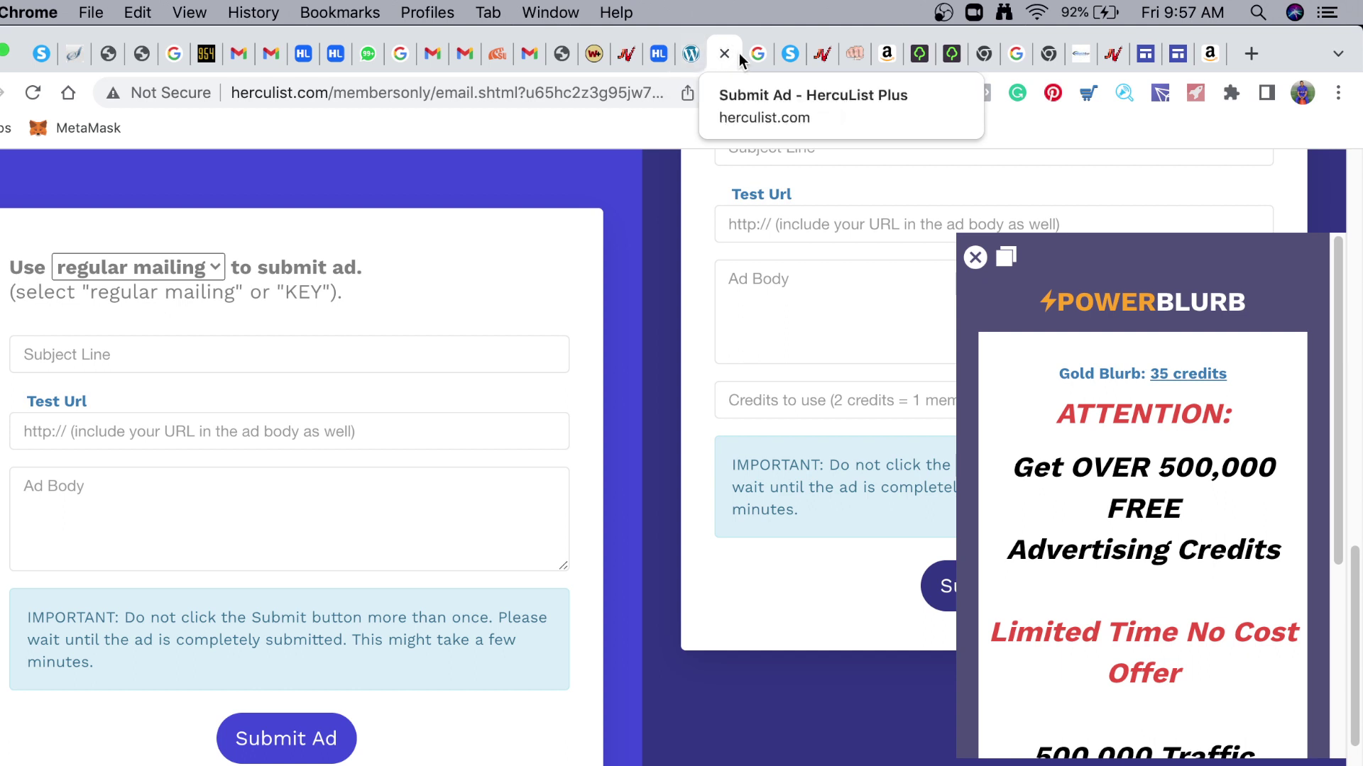
left_click(623, 55)
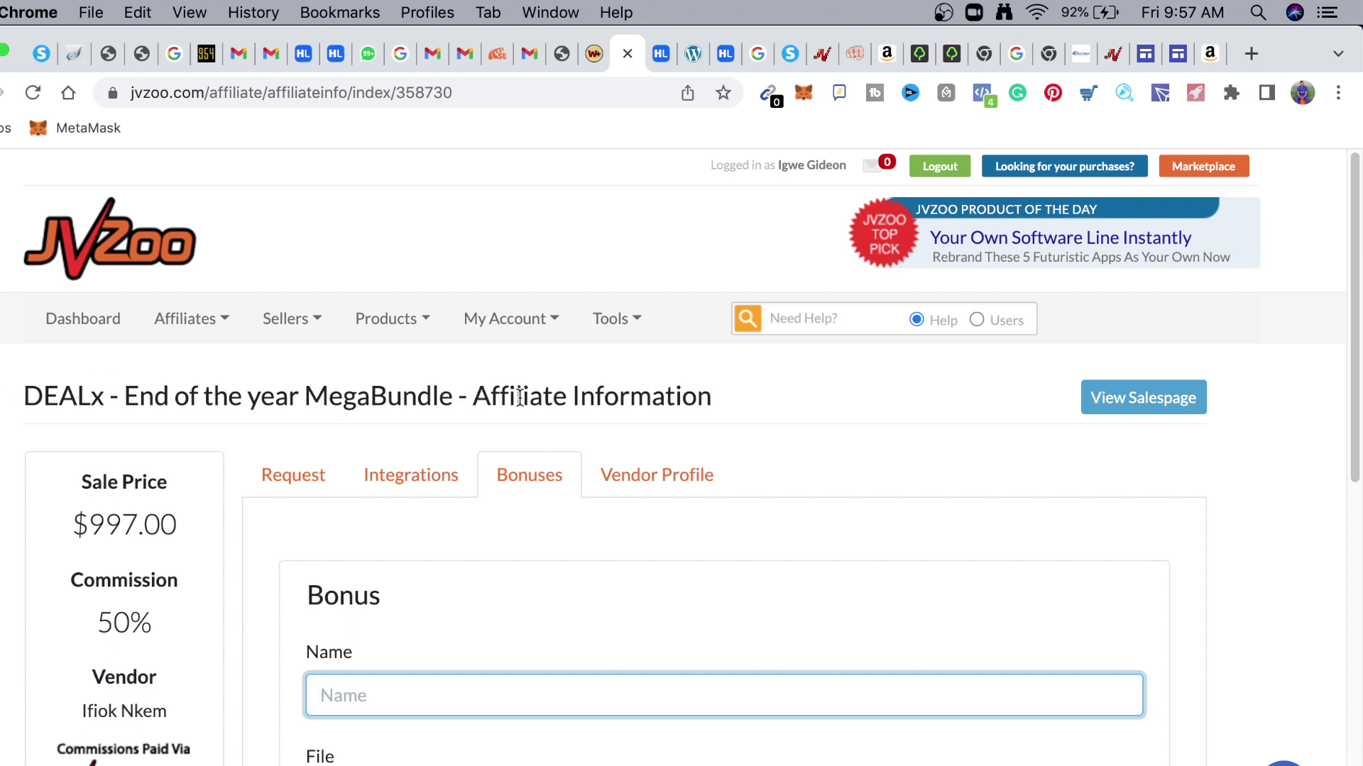
scroll(426, 599, "down", 3)
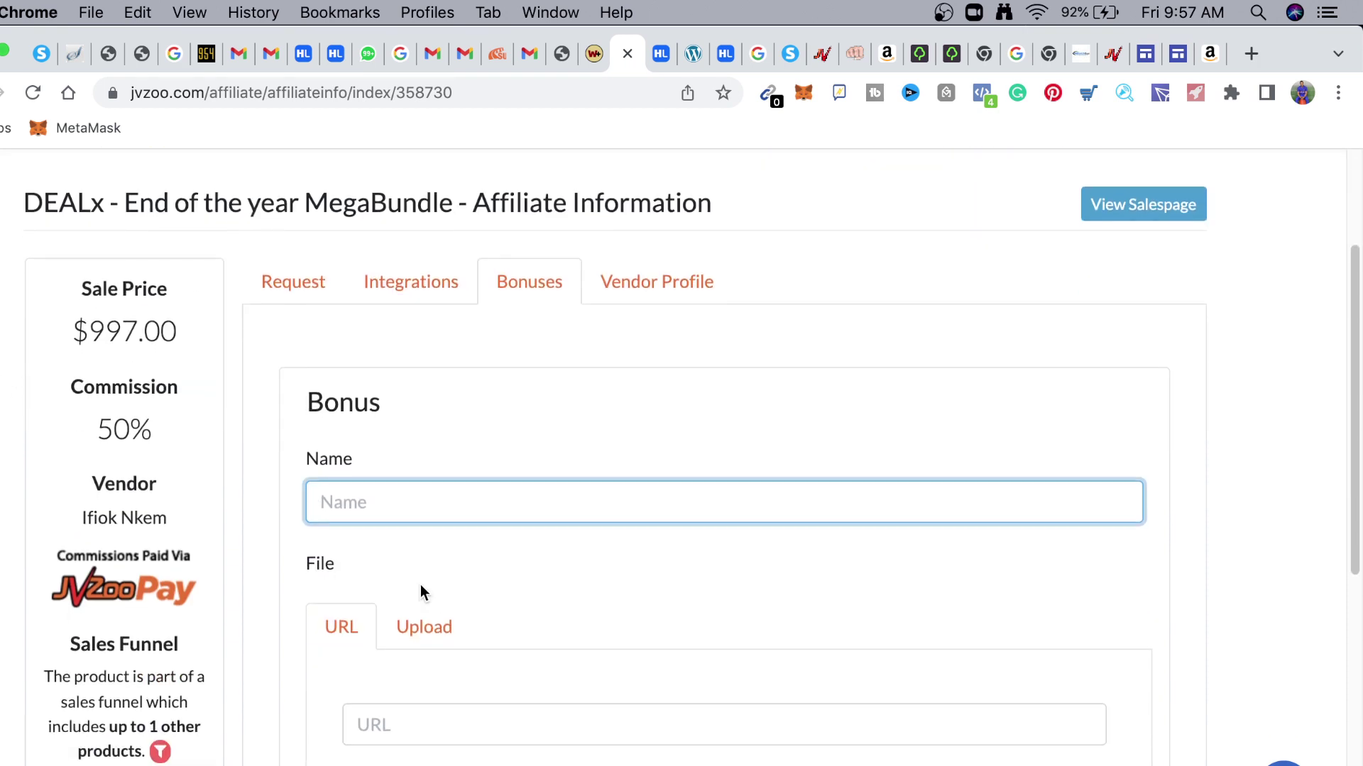
scroll(419, 557, "up", 3)
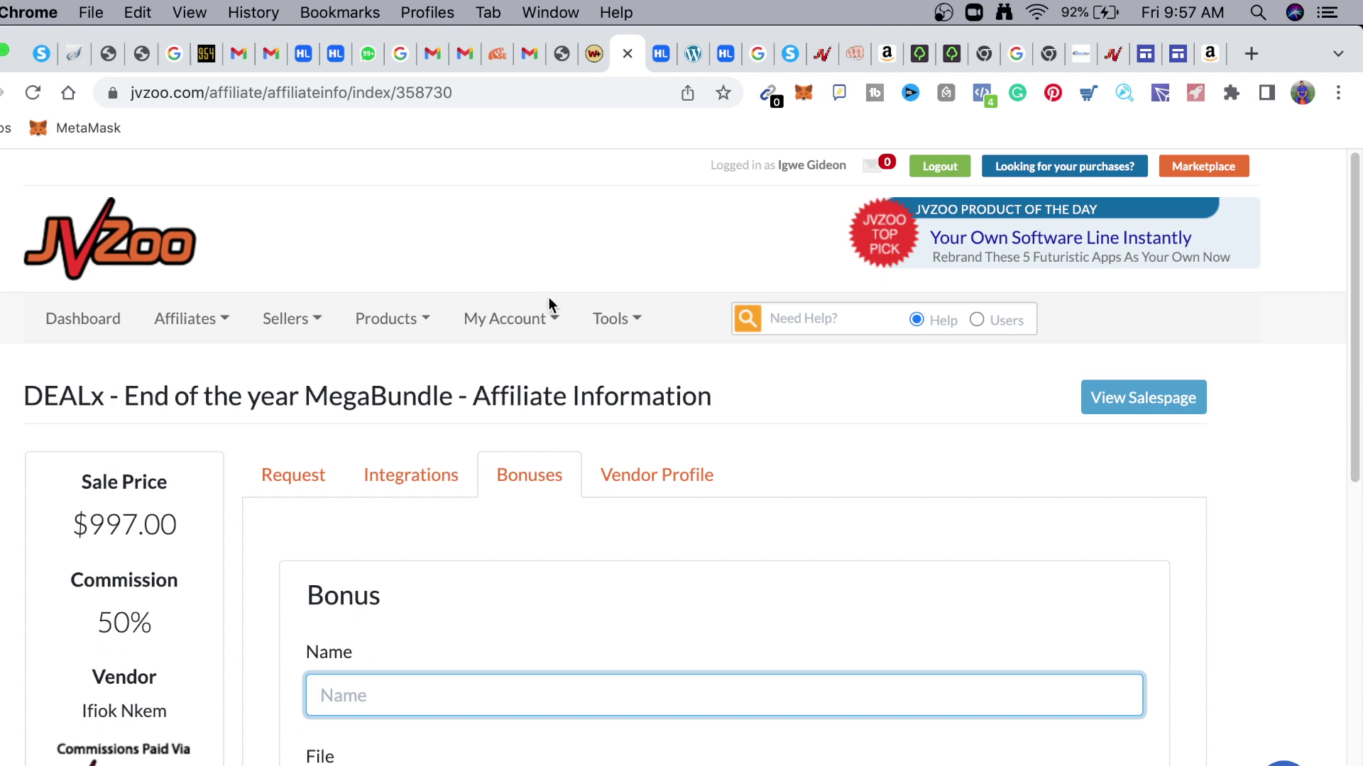
left_click(789, 53)
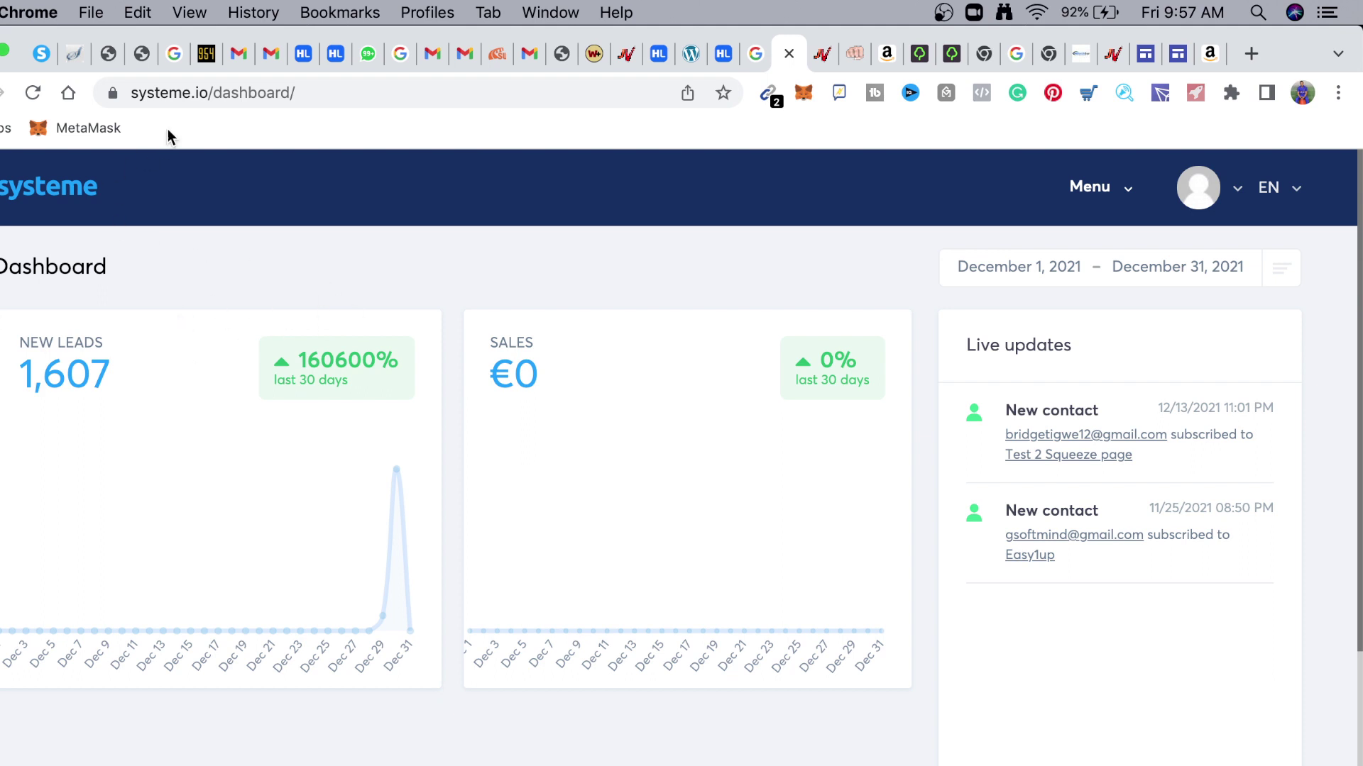
left_click(1131, 201)
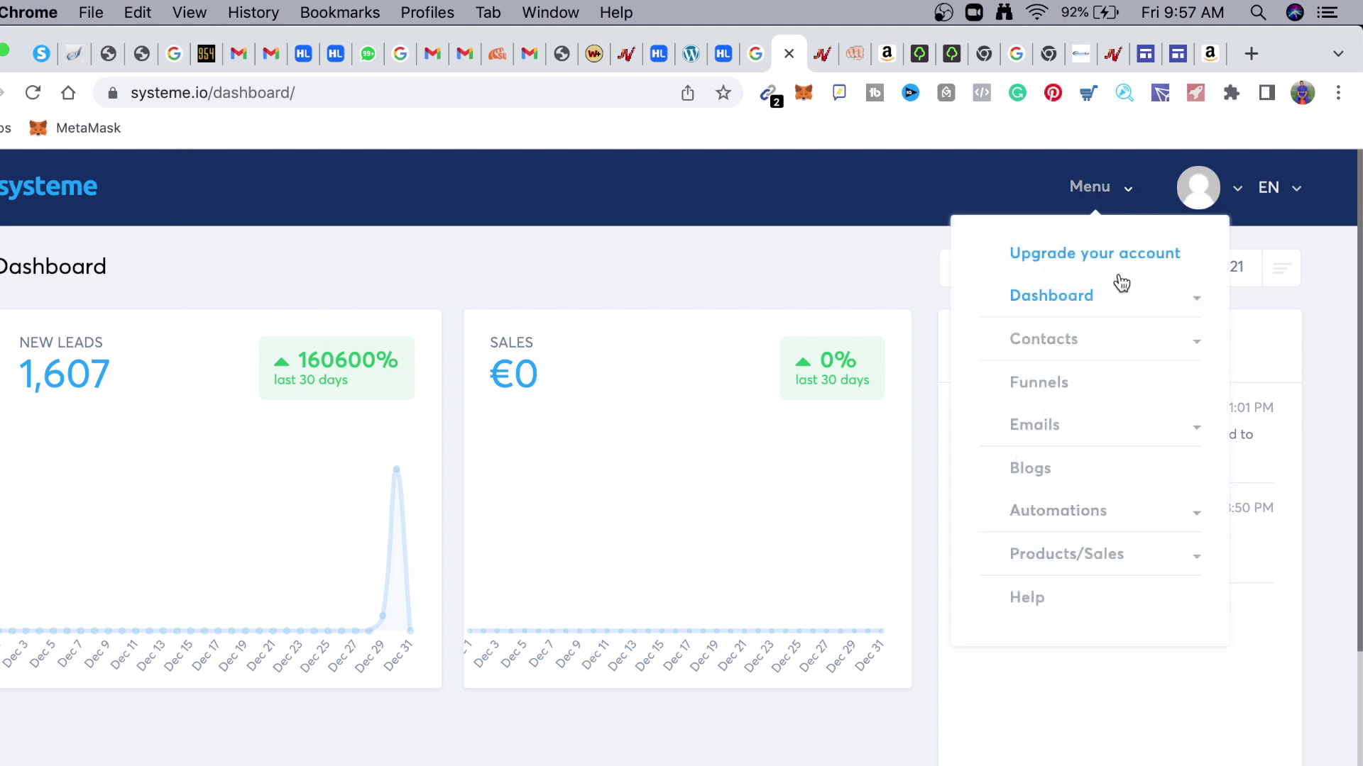
Start a new funnel from systeme.io's Funnels list and name it jvnew
left_click(1052, 388)
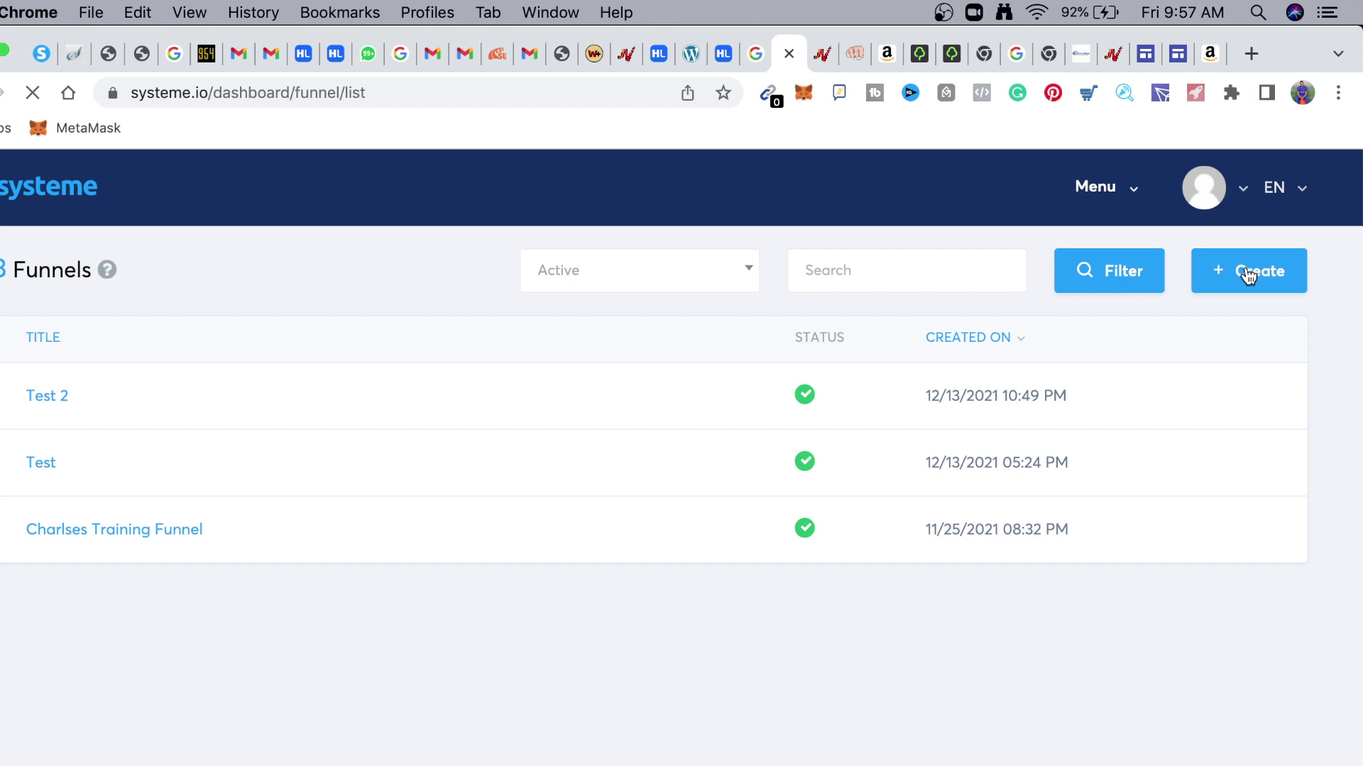
left_click(1256, 279)
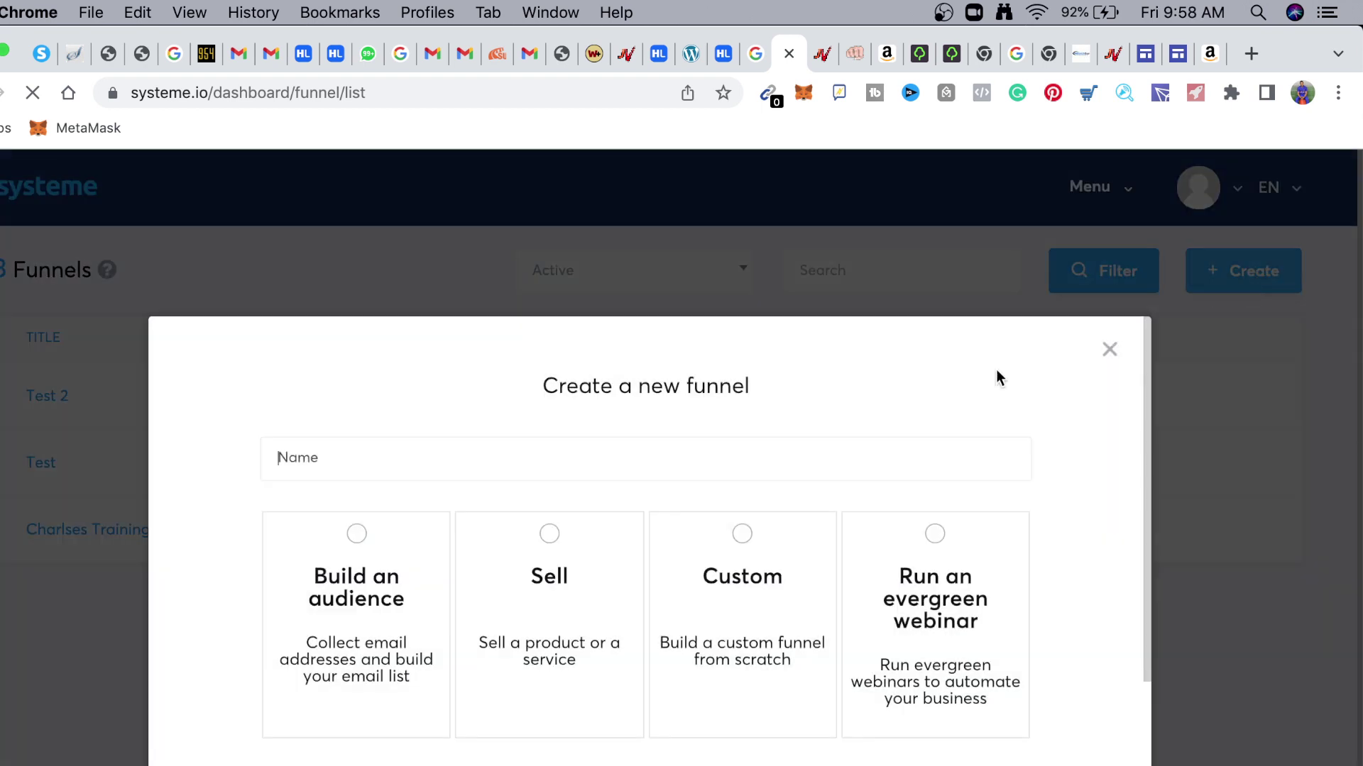
left_click(396, 452)
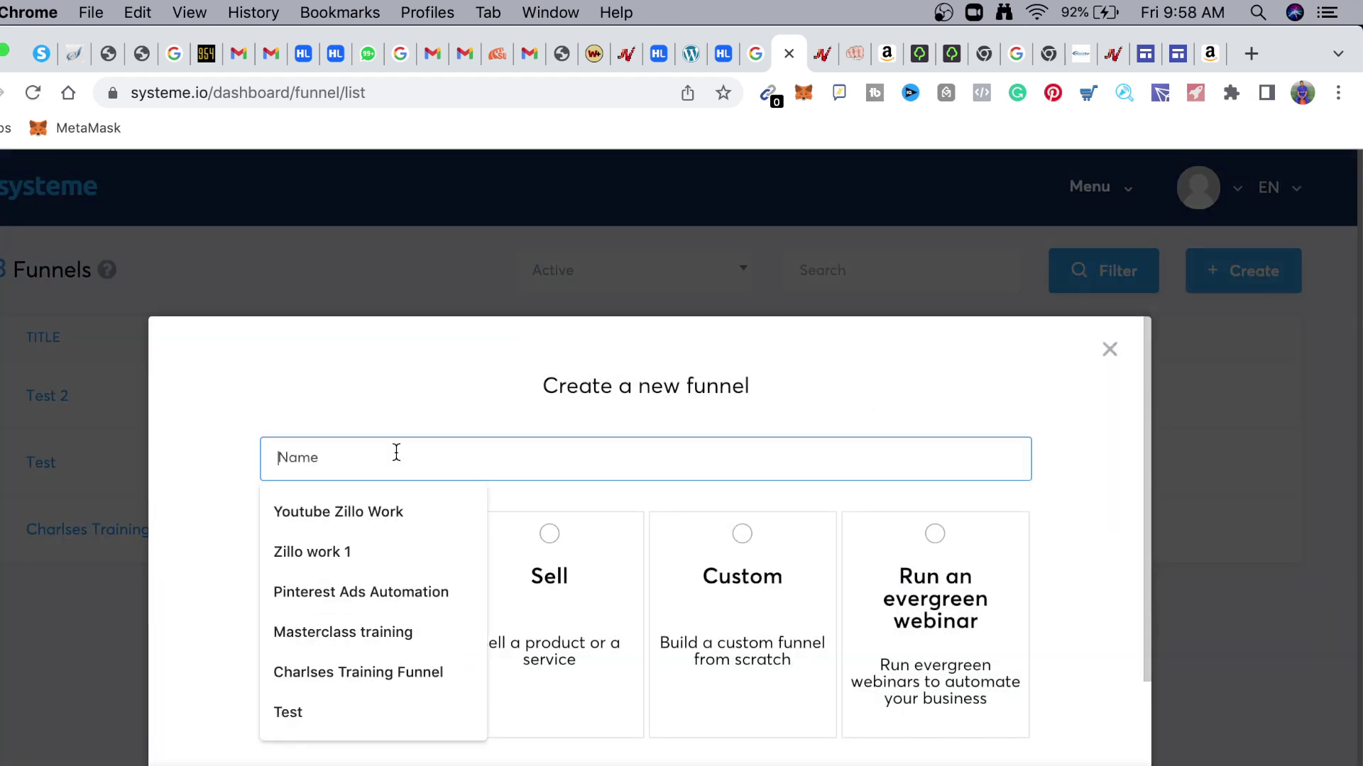
type("i")
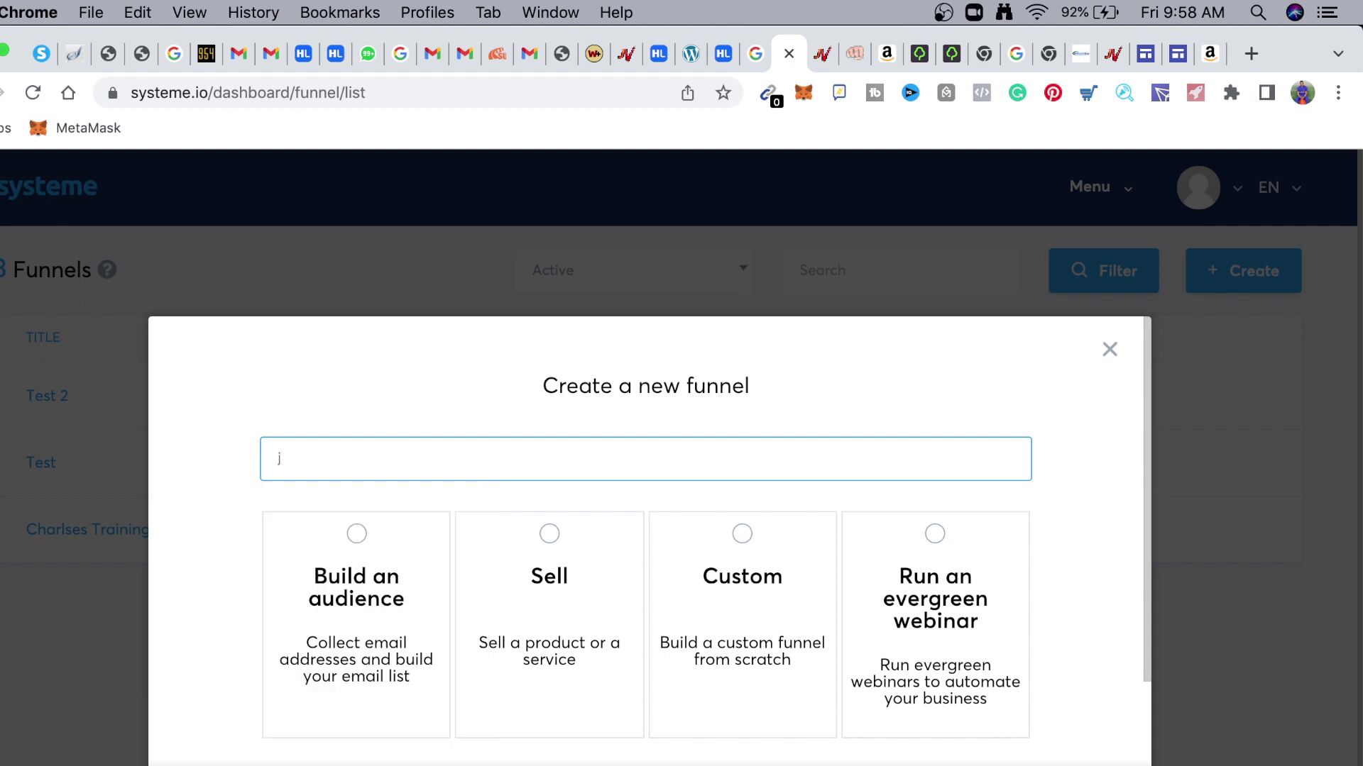
type("vneew")
key("BackSpace")
right_click(397, 458)
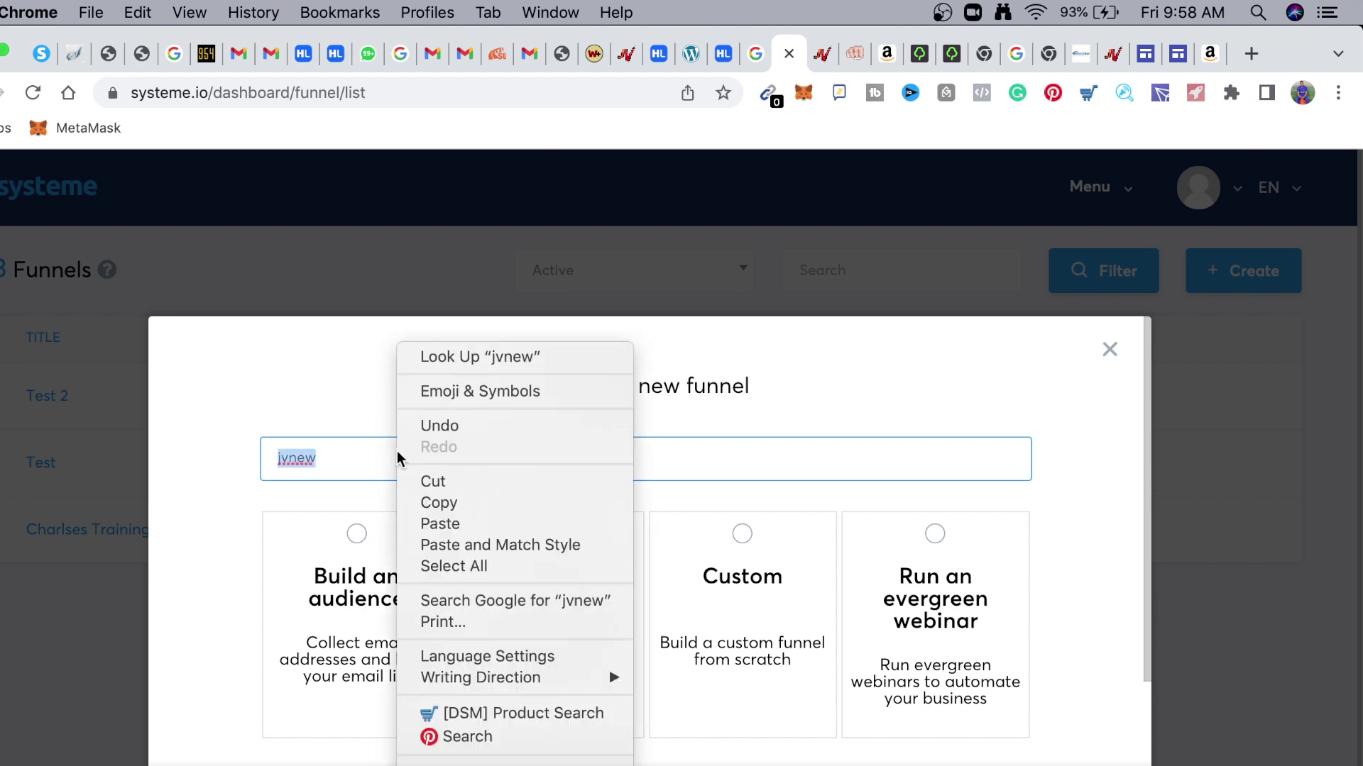
left_click(357, 543)
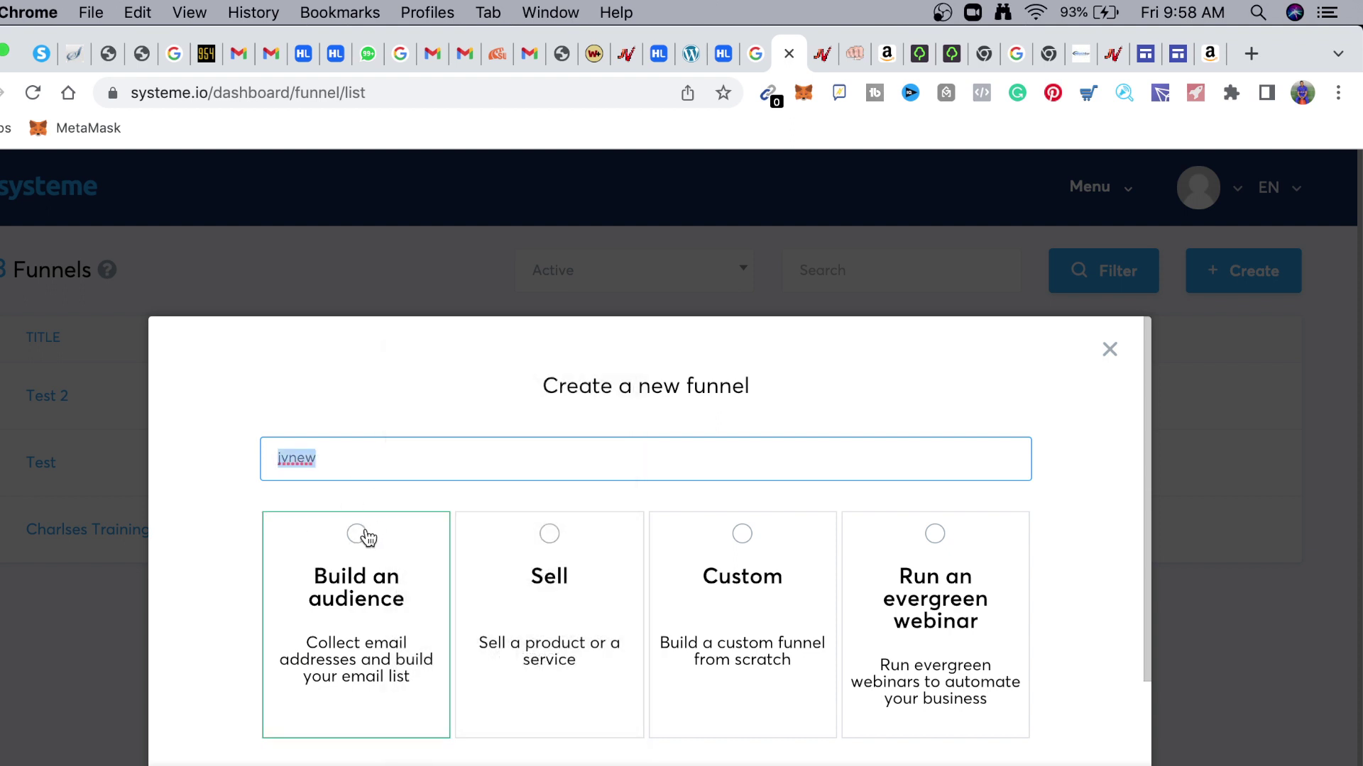
Create it as a Build an audience funnel in U.S. Dollar, which hits the plan's funnel limit
left_click(356, 542)
scroll(455, 561, "down", 3)
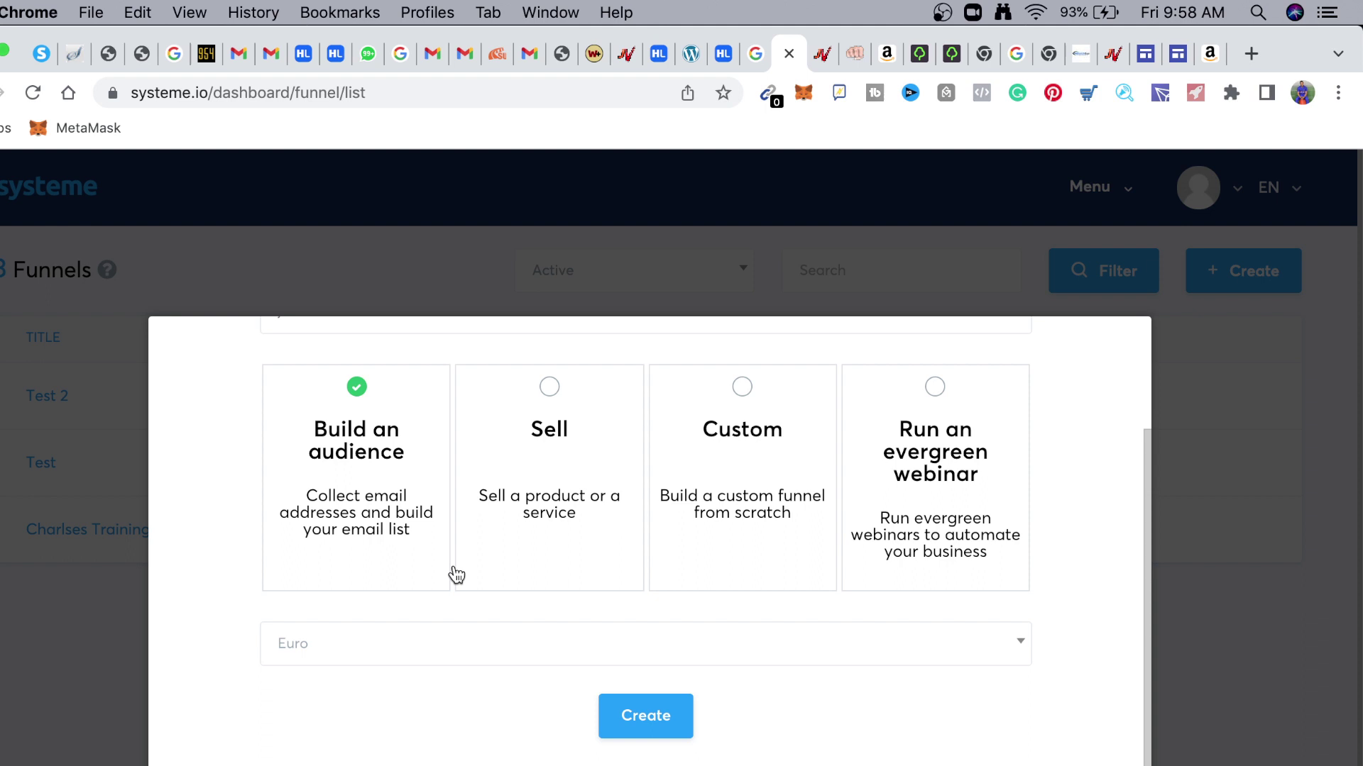
left_click(404, 656)
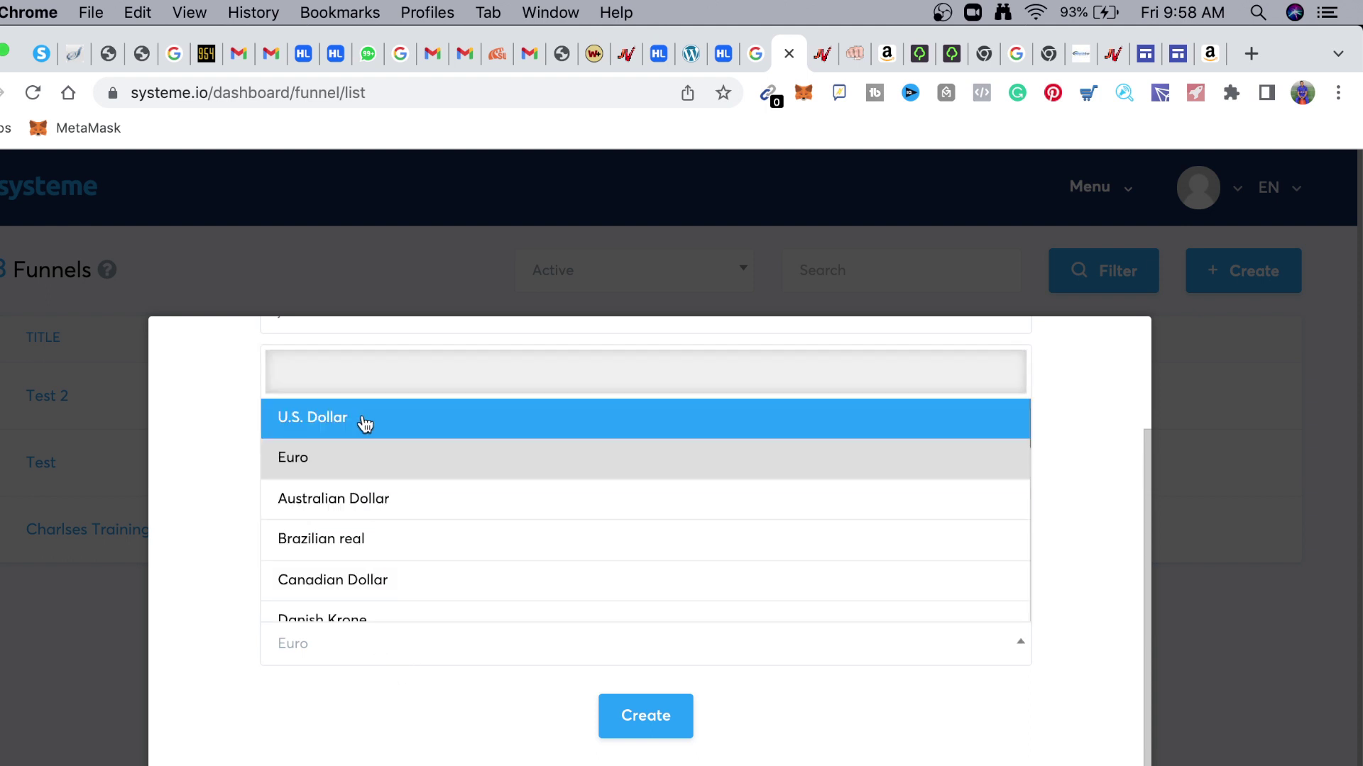
left_click(365, 424)
left_click(645, 718)
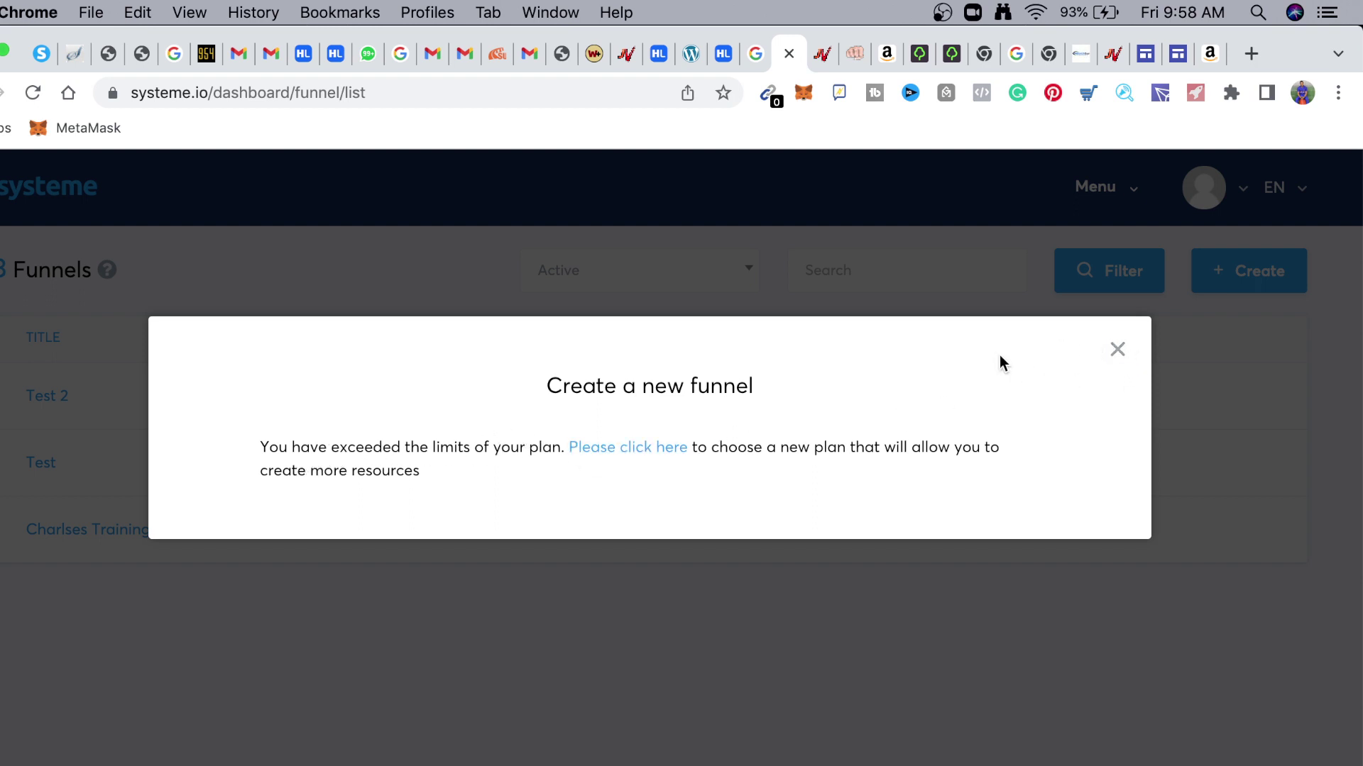
Close the plan limit notice and deactivate the Test 2 funnel
left_click(1116, 351)
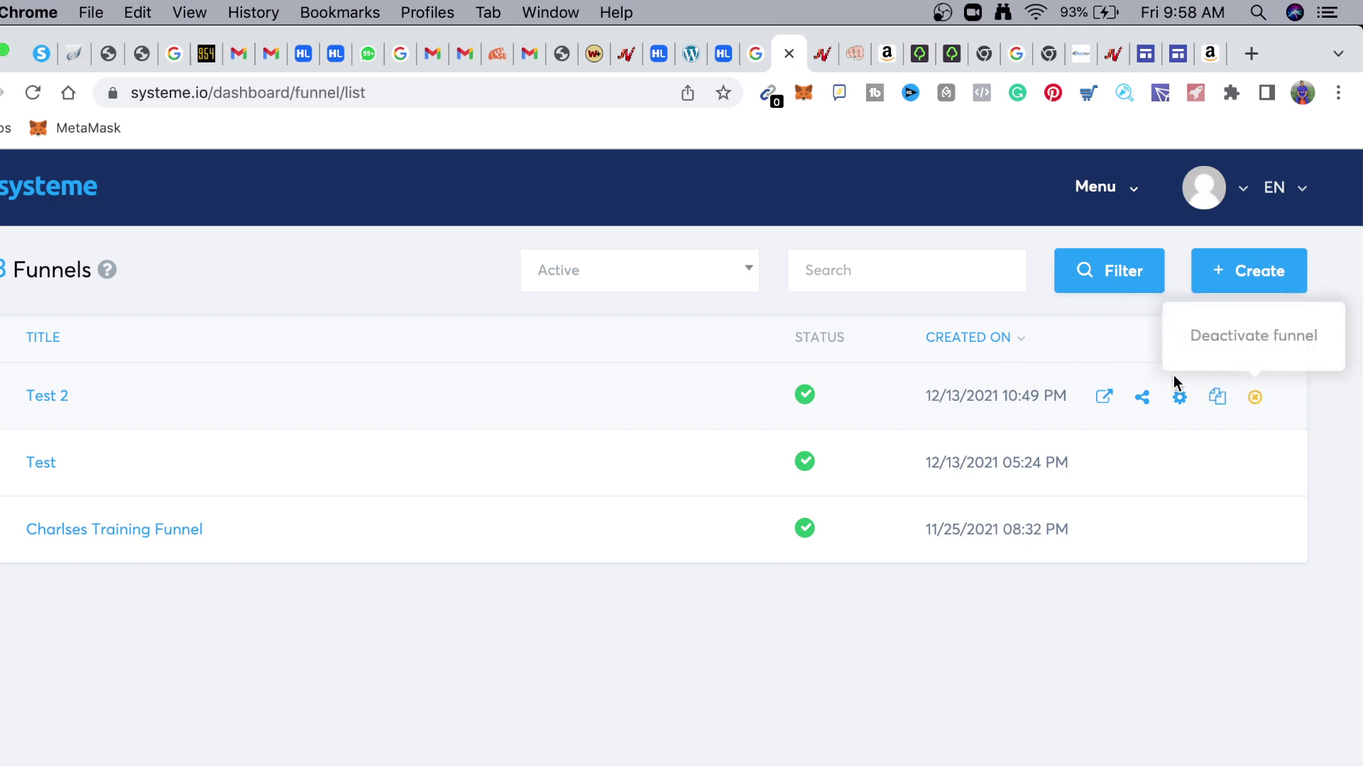
left_click(1255, 399)
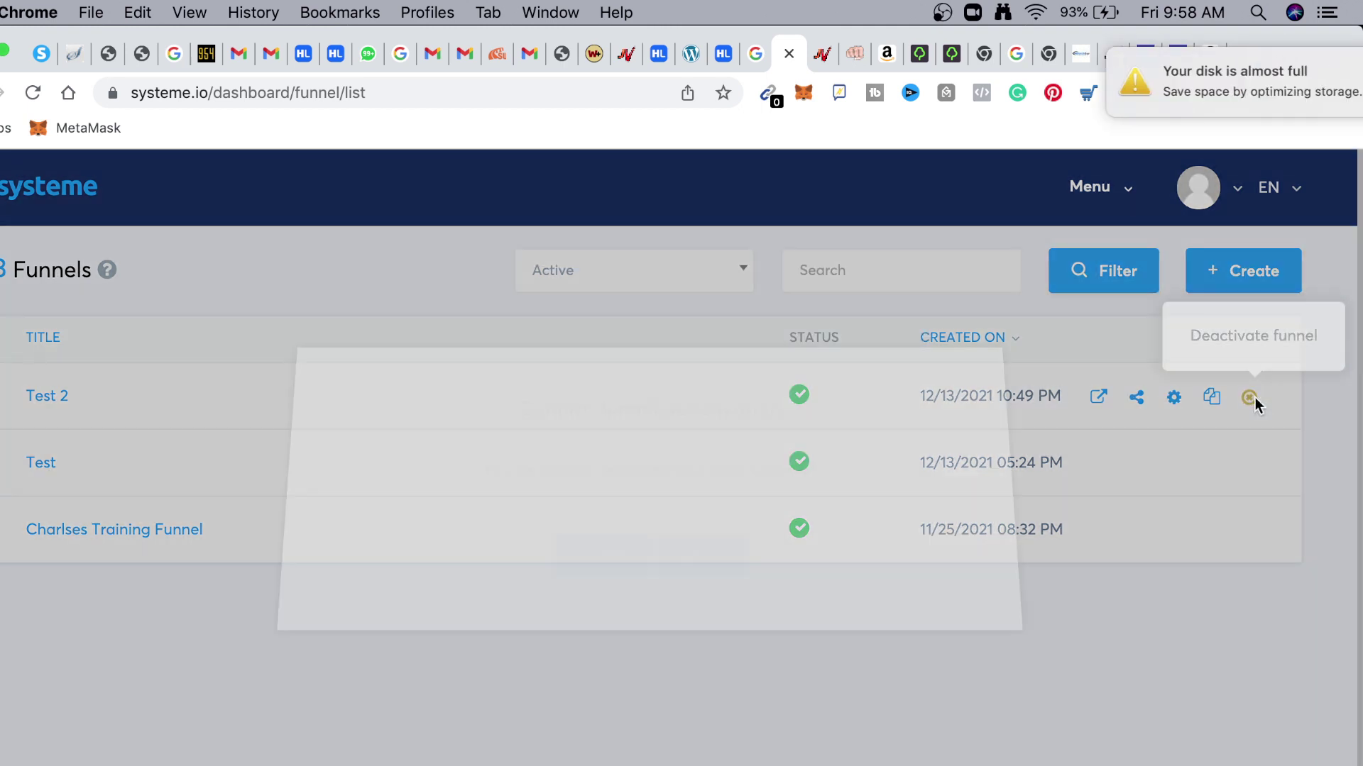
left_click(637, 576)
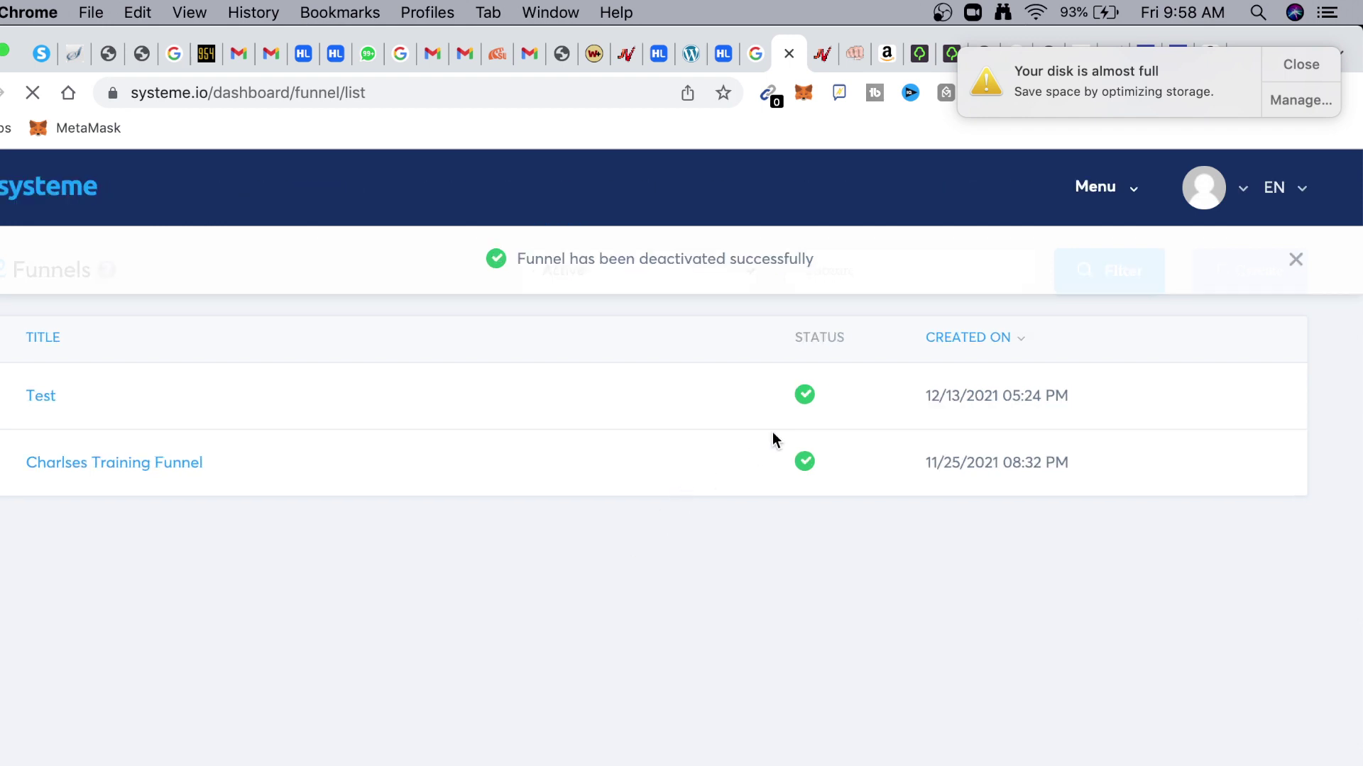
Create the newjv Build an audience funnel in U.S. Dollar
mouse_move(551, 374)
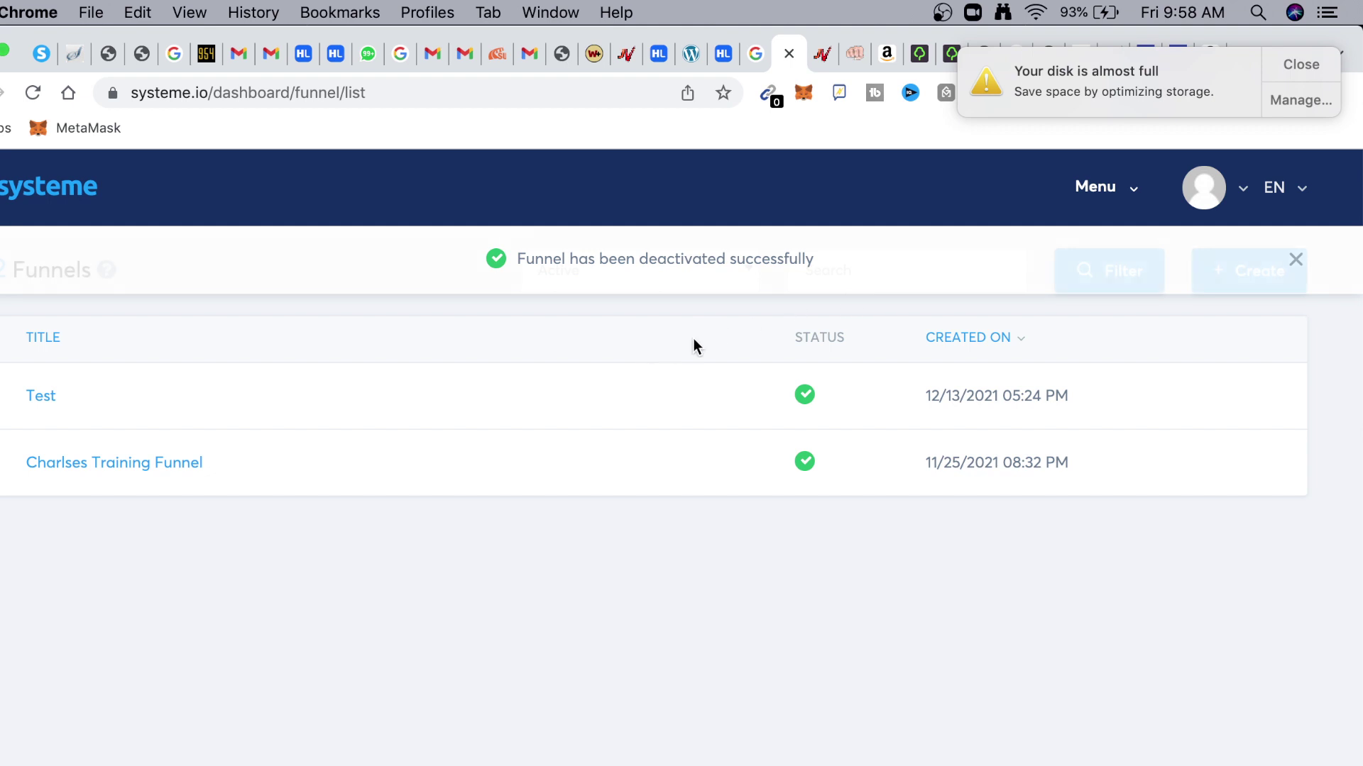
left_click(1270, 271)
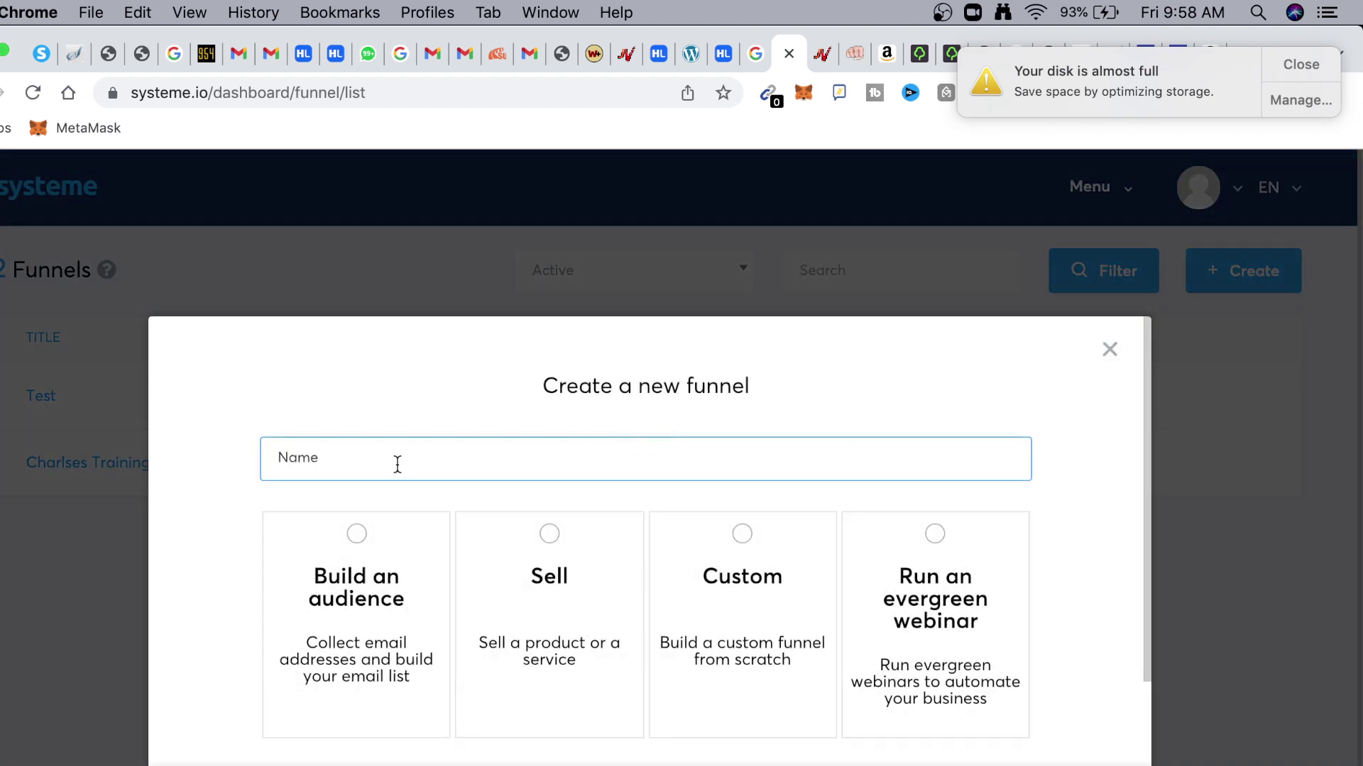
type("newiy")
left_click(363, 552)
scroll(411, 717, "down", 2)
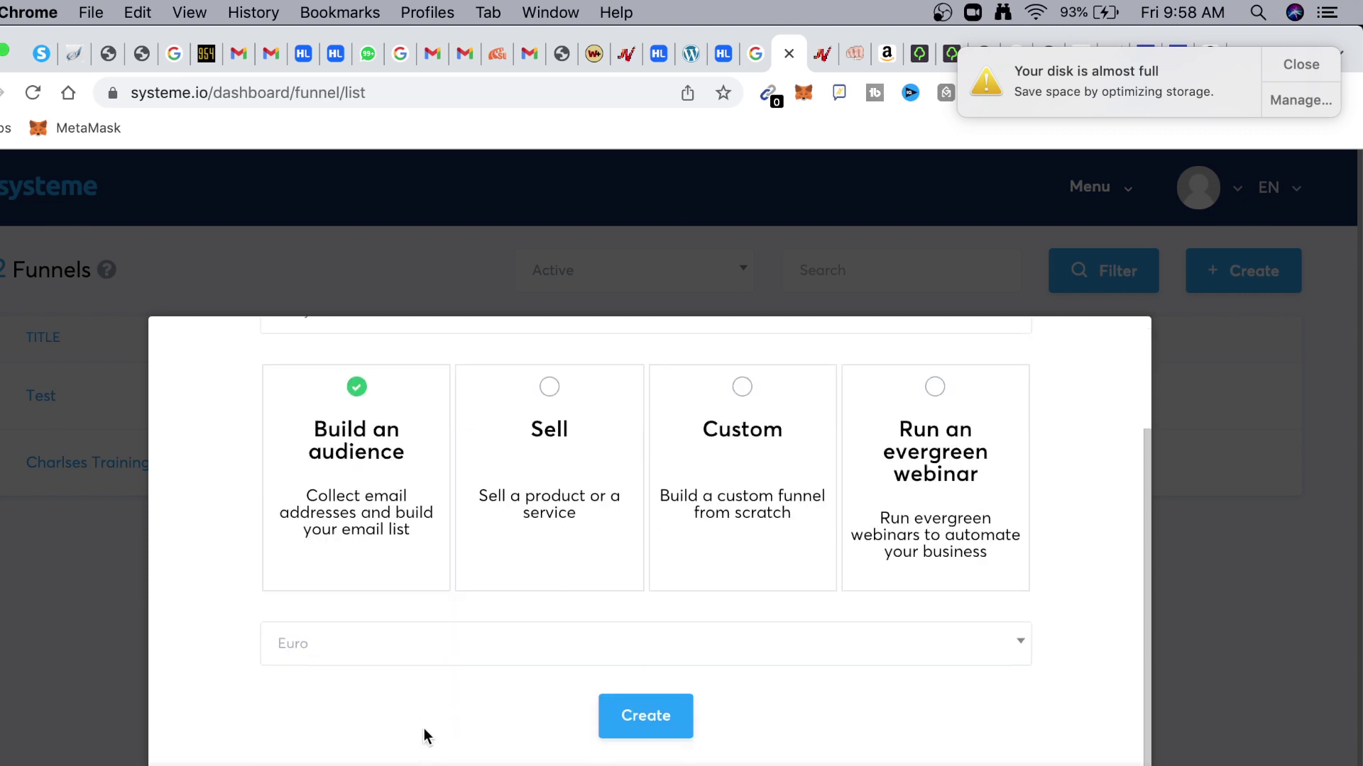
left_click(433, 643)
left_click(367, 432)
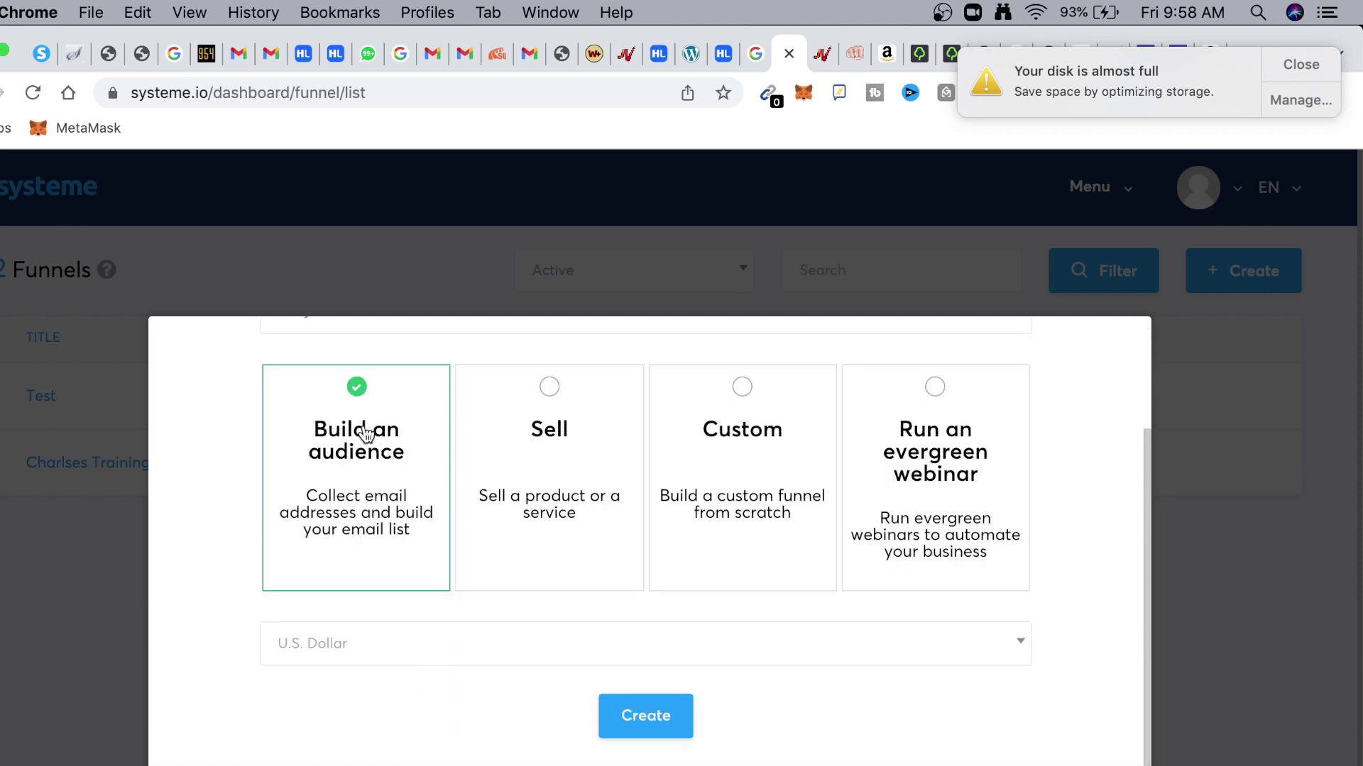
left_click(647, 719)
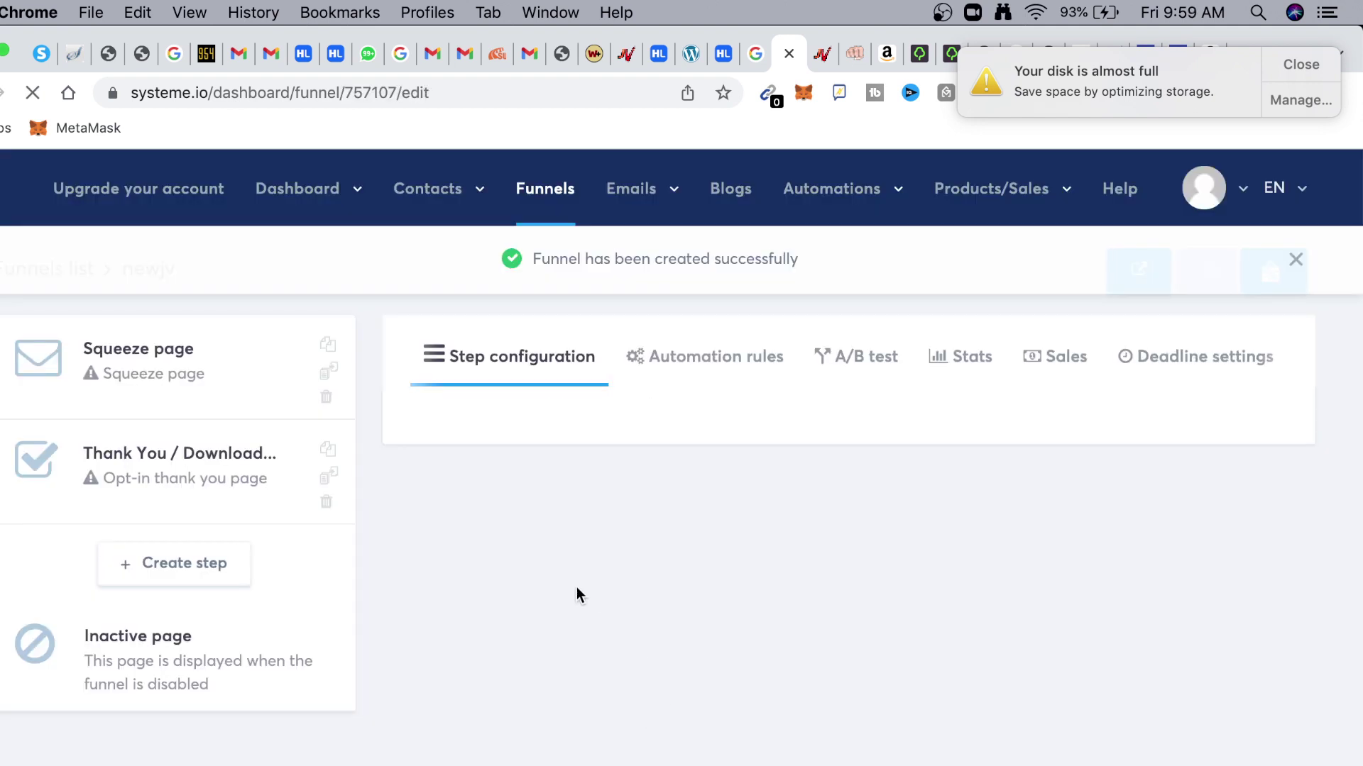
Browse the template gallery and apply the '3 step system to sell on autopilot' template
mouse_move(556, 535)
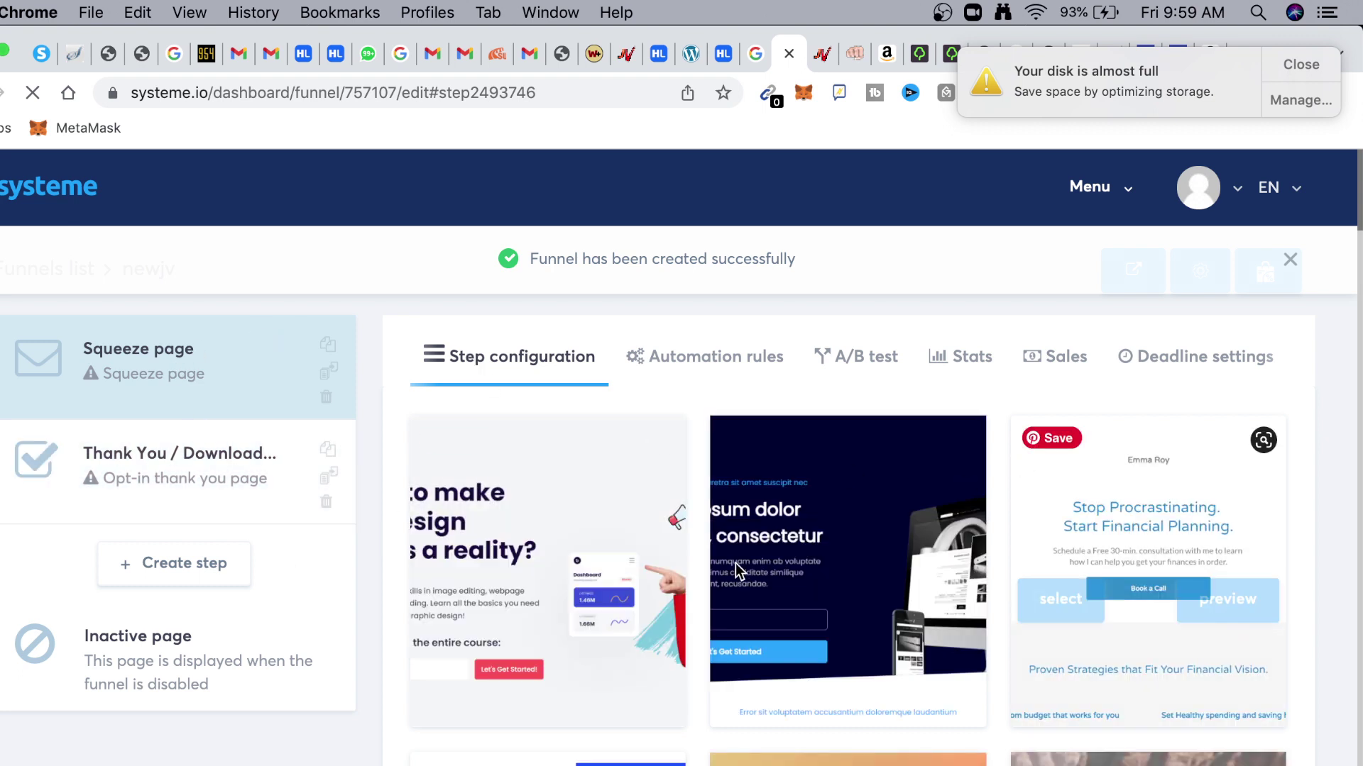
scroll(643, 542, "down", 2)
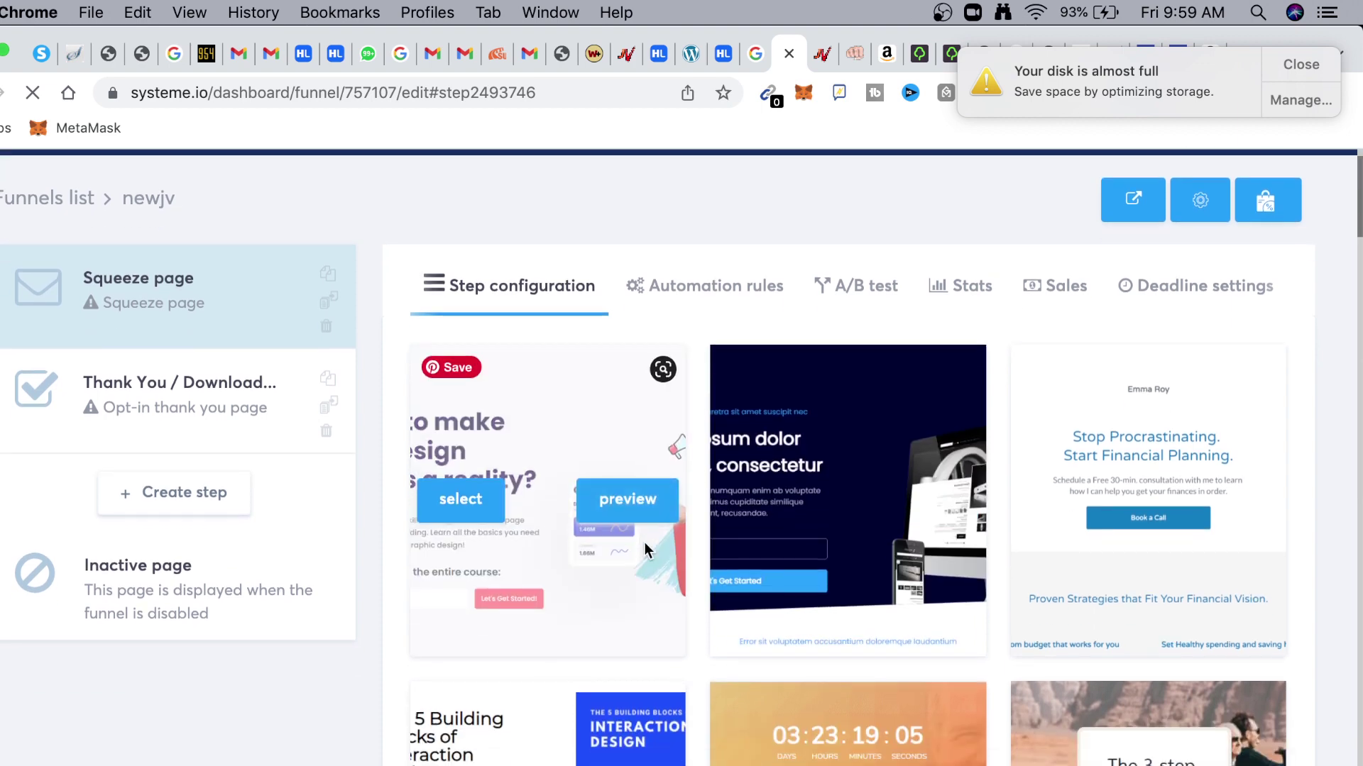
scroll(644, 550, "down", 4)
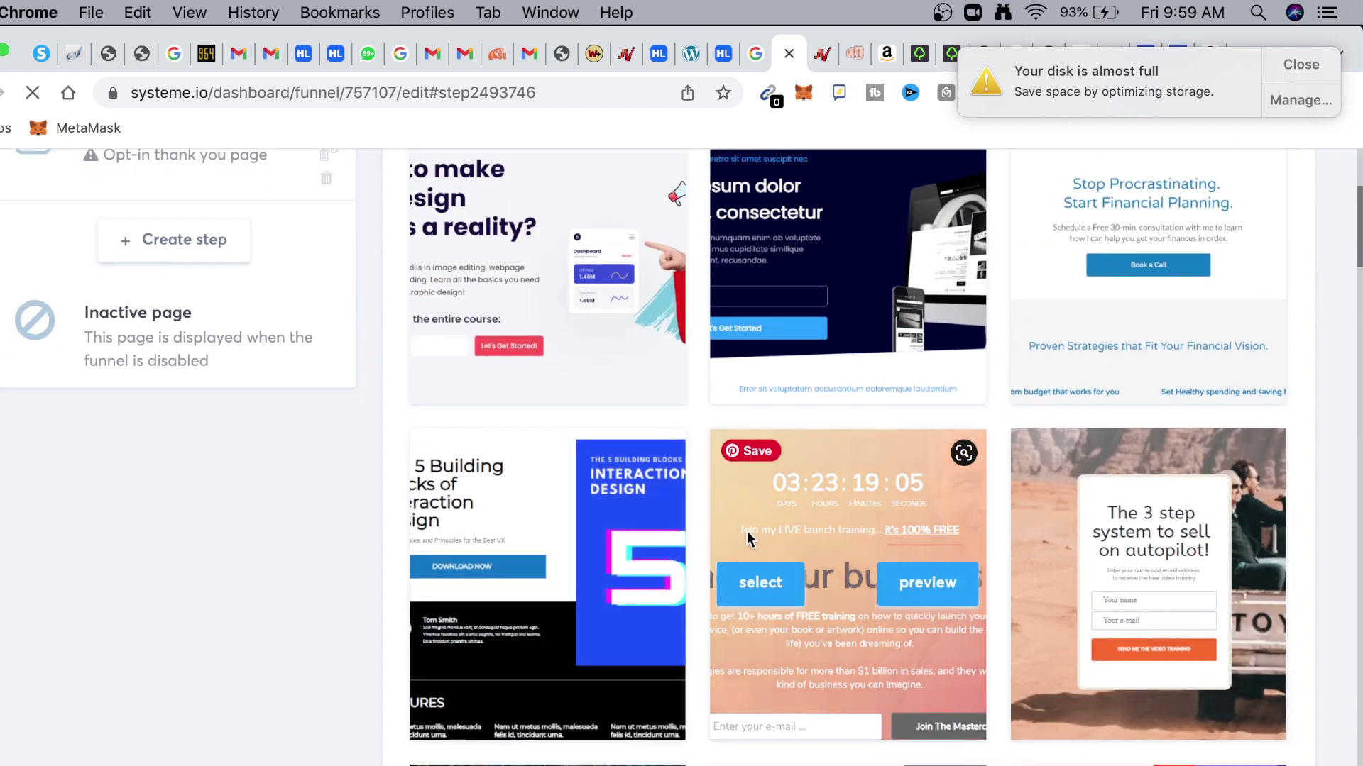
scroll(853, 470, "up", 3)
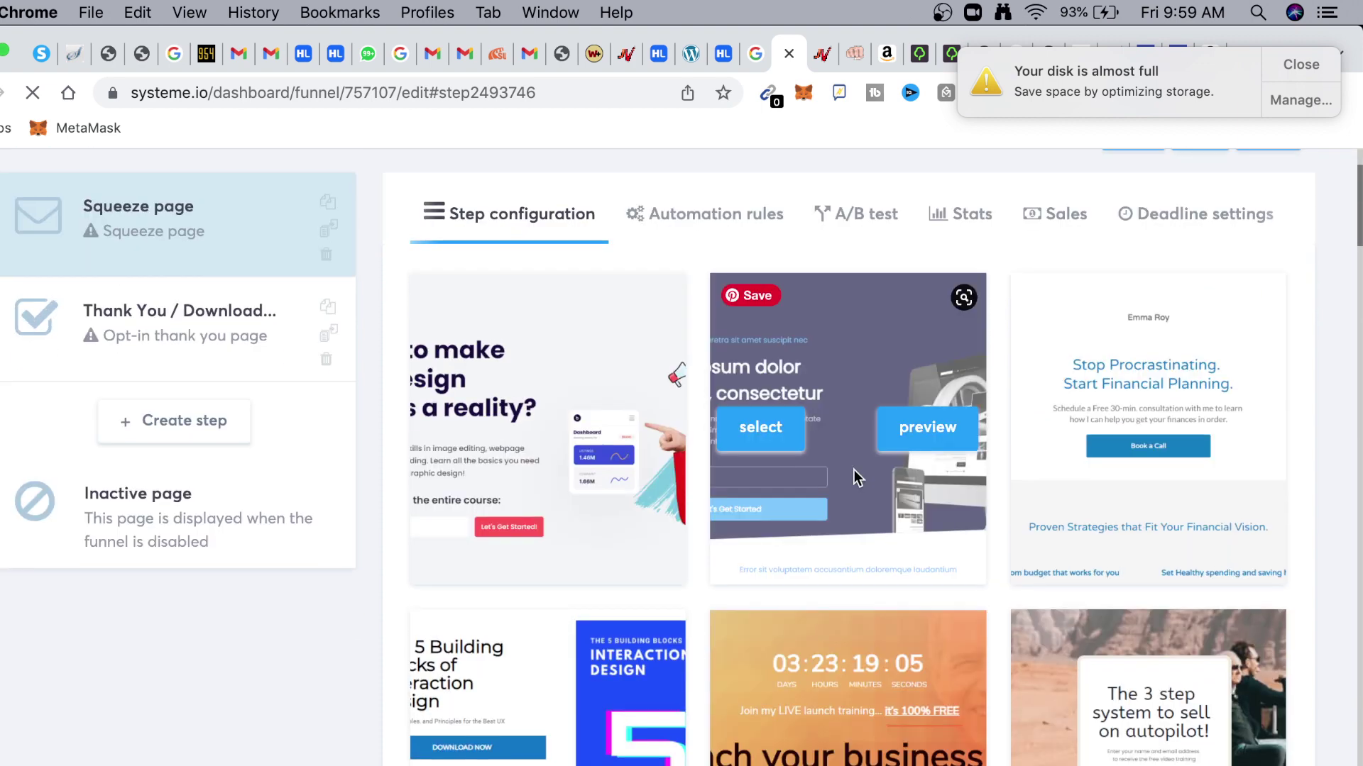
scroll(854, 470, "down", 2)
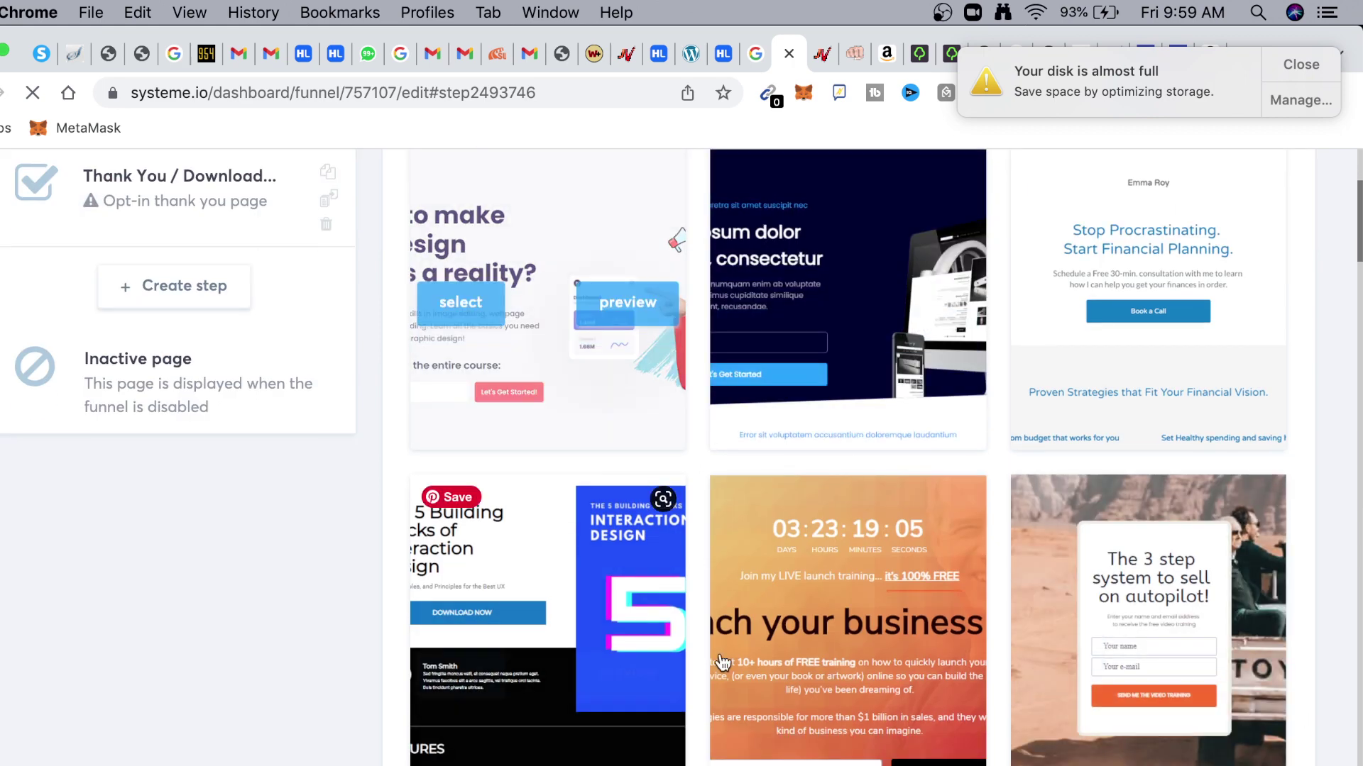
scroll(772, 563, "down", 5)
scroll(765, 568, "down", 5)
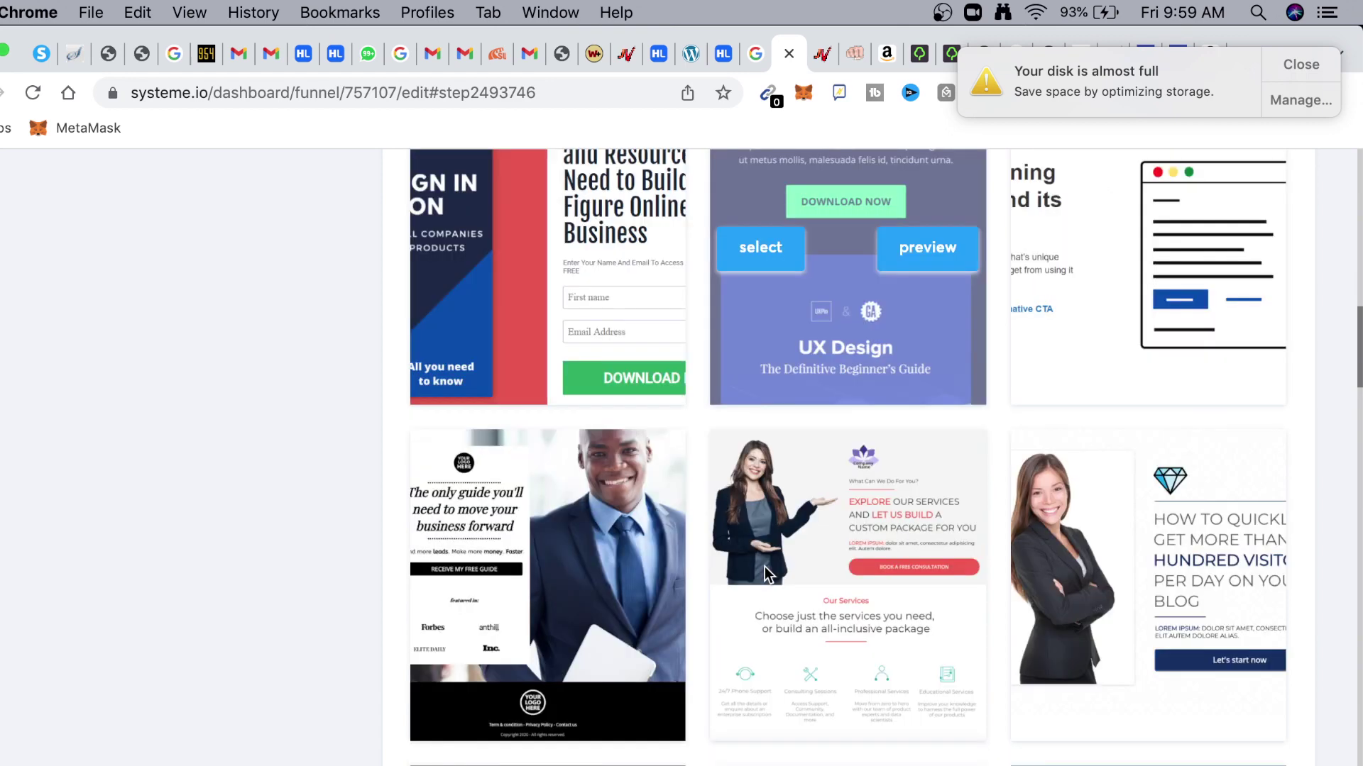
scroll(766, 572, "down", 3)
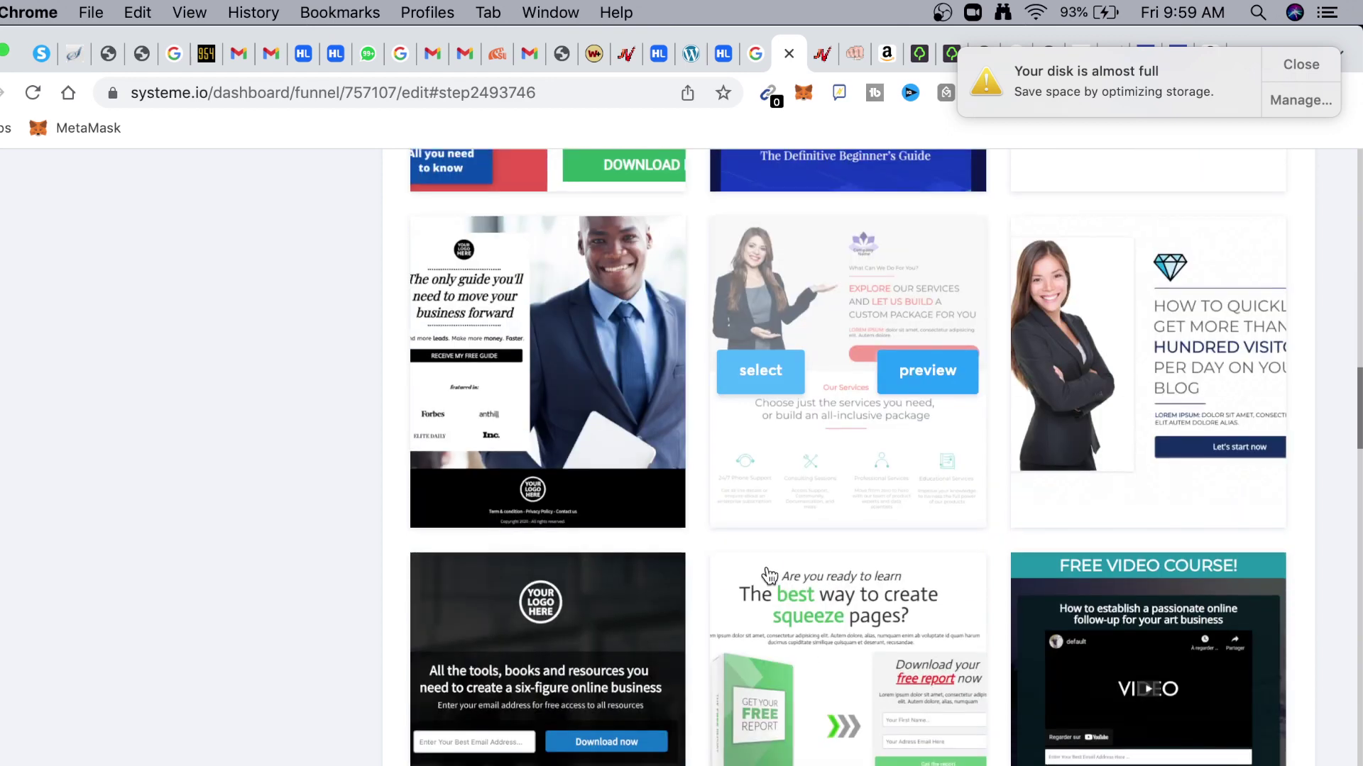
scroll(782, 547, "down", 2)
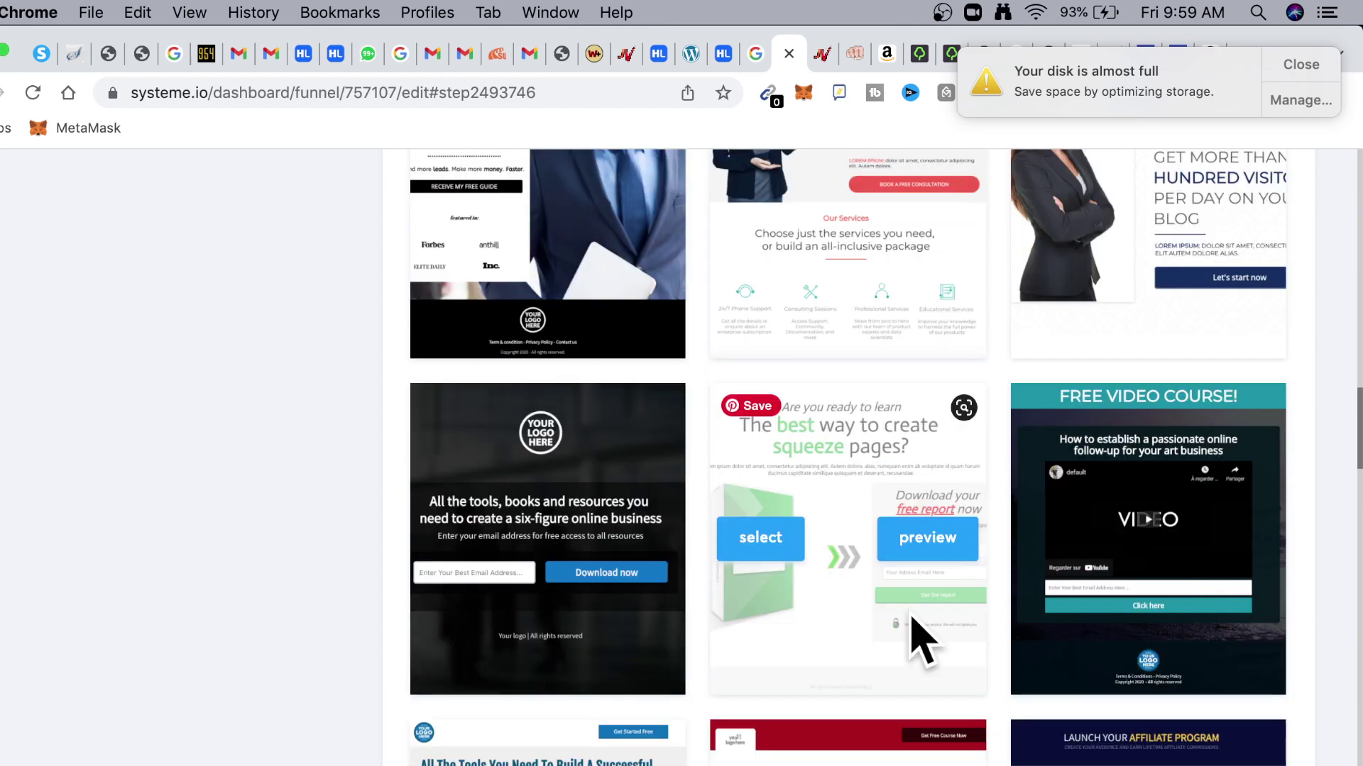
scroll(850, 576, "up", 1)
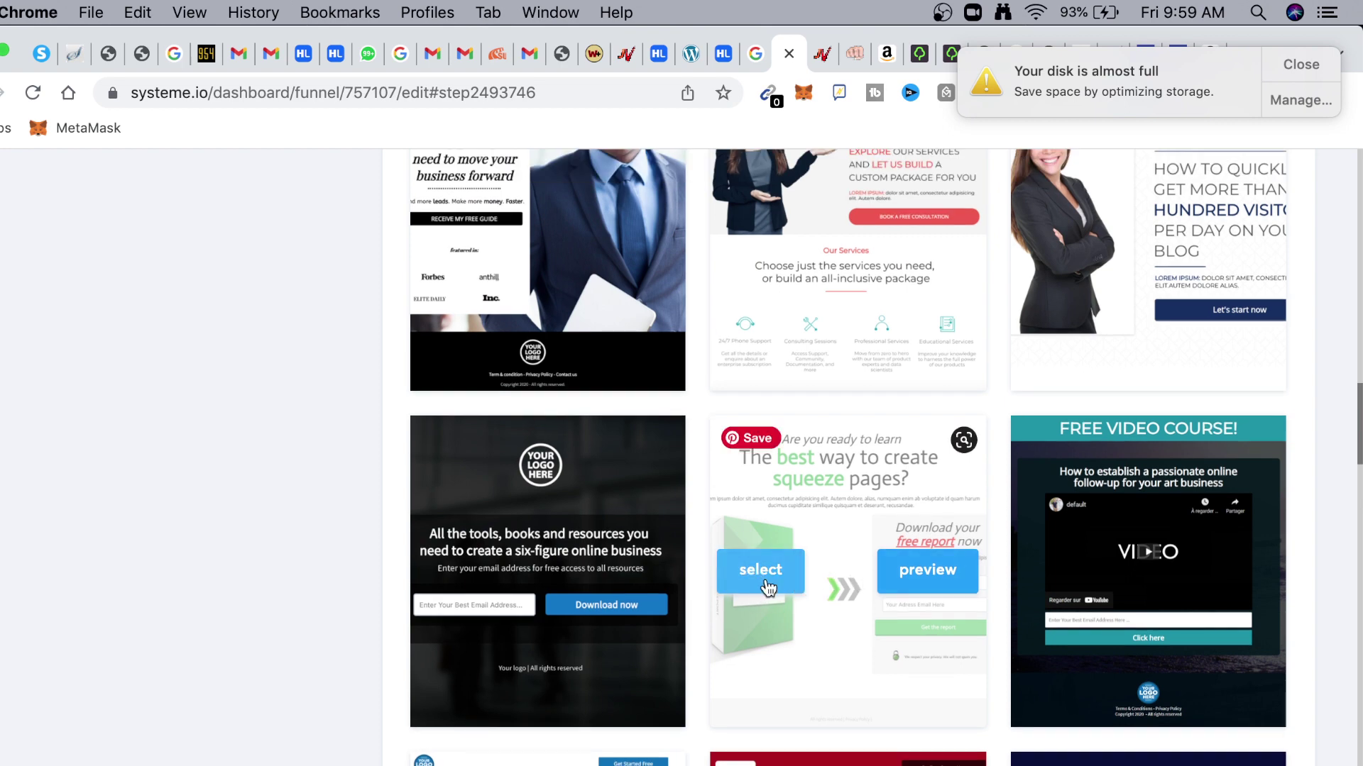
scroll(856, 533, "up", 5)
scroll(855, 534, "up", 1)
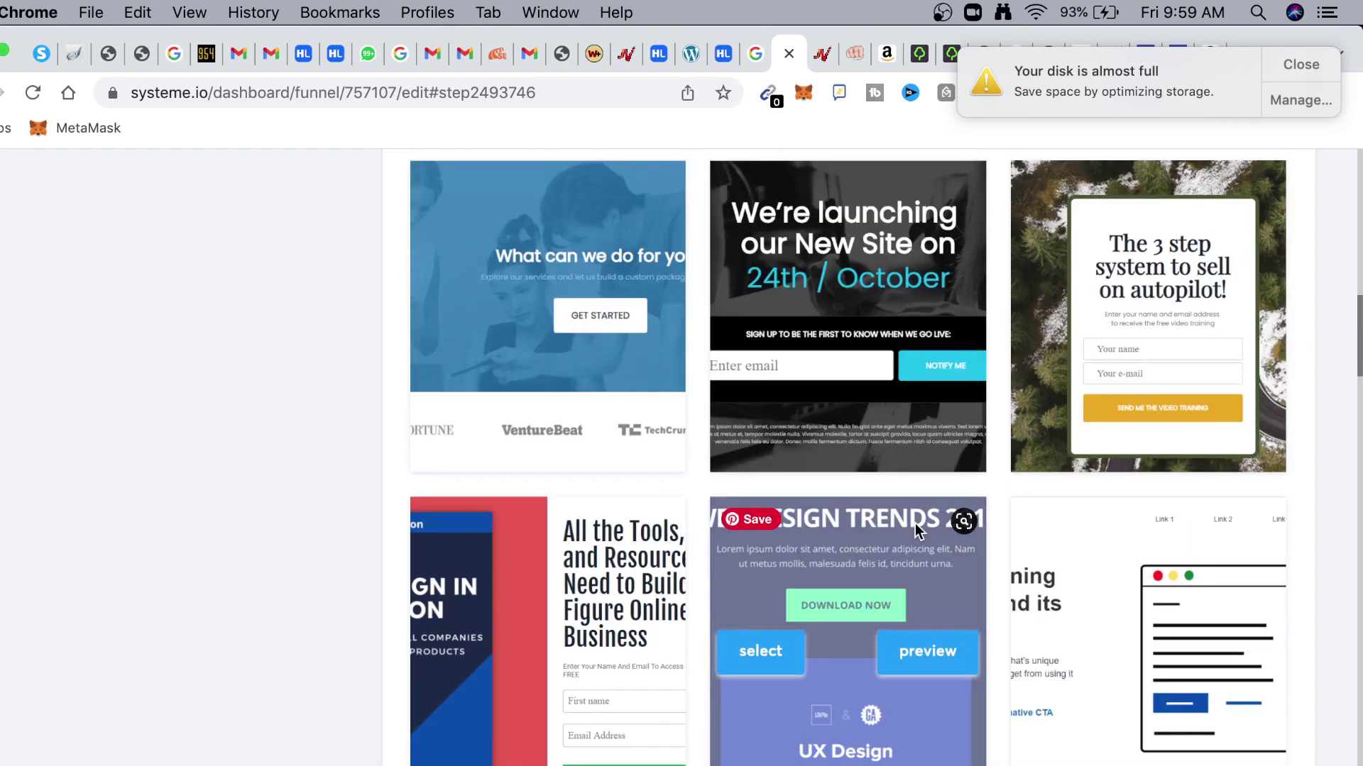
left_click(1073, 323)
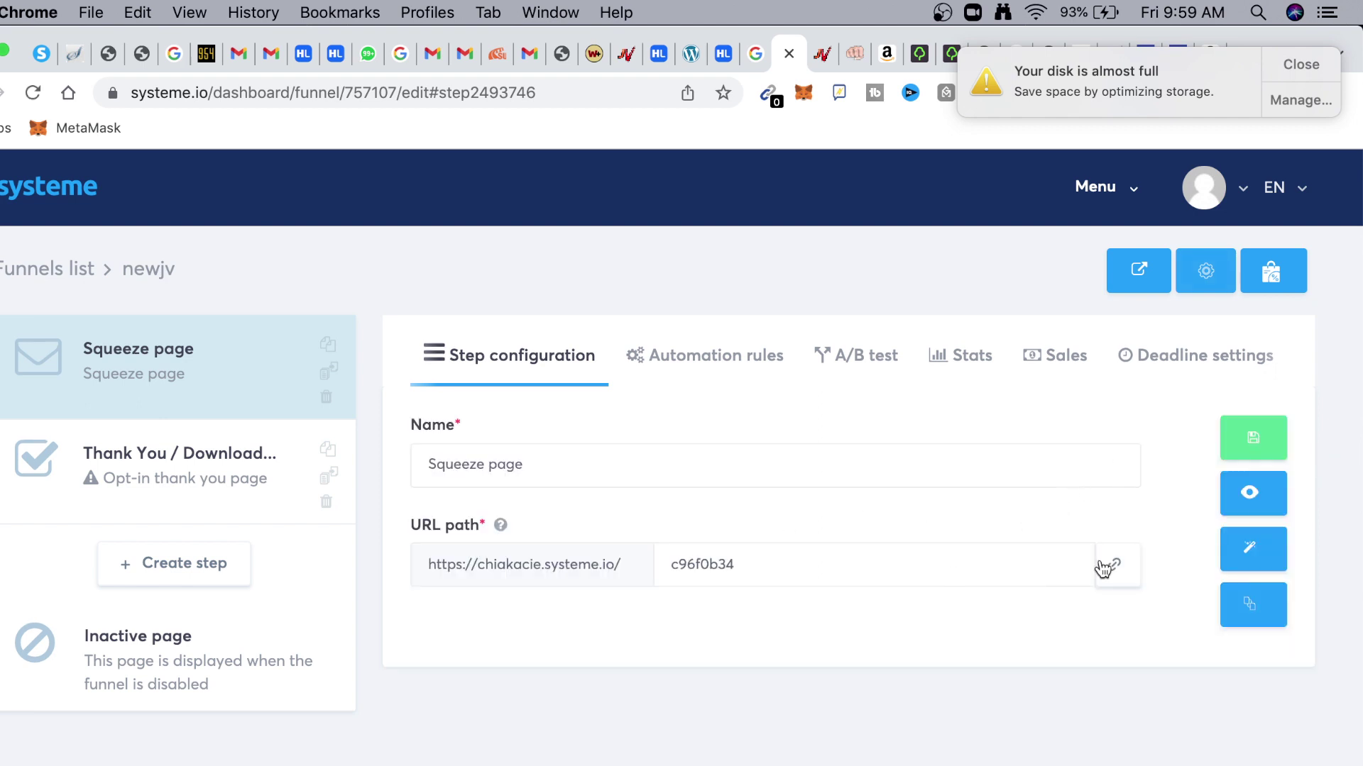
Replace the Squeeze page URL path with 'wealthfreedom'
left_click_drag(912, 561, 671, 554)
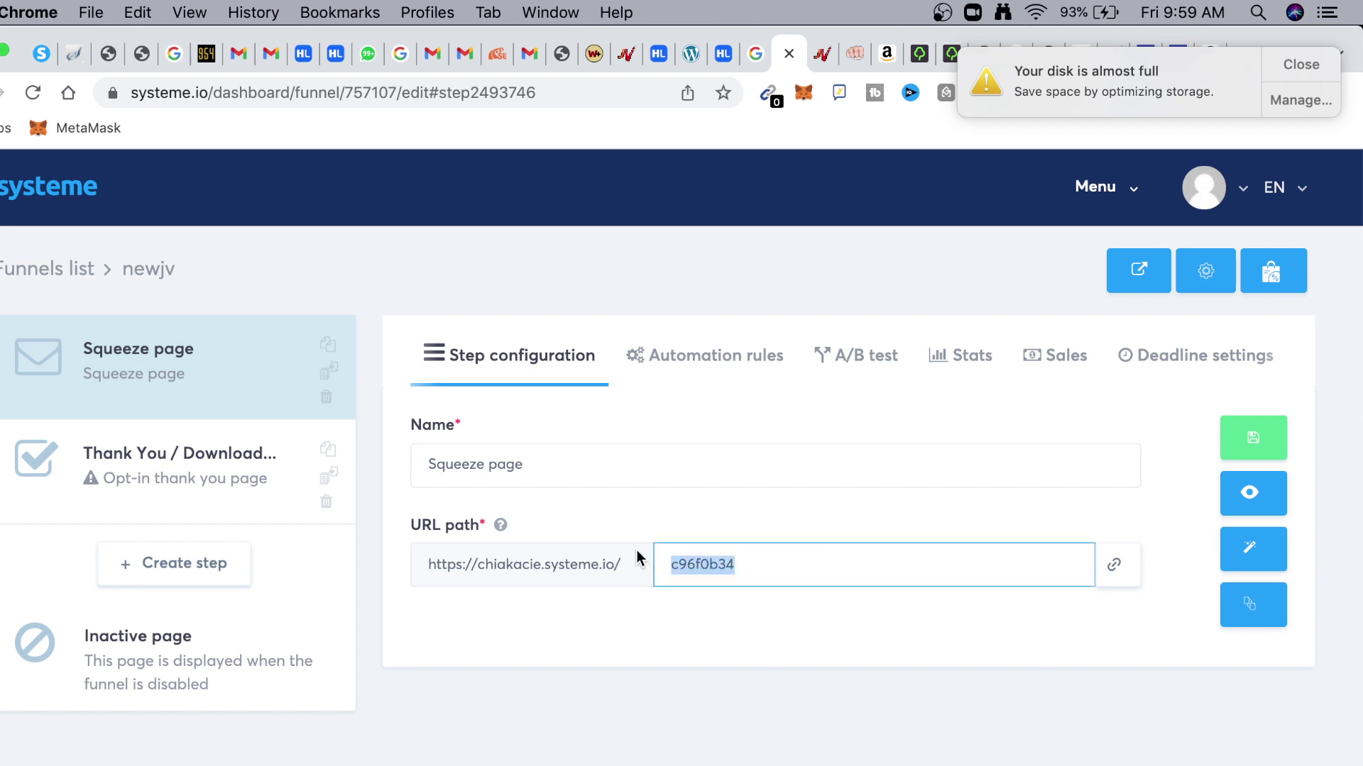
key("BackSpace")
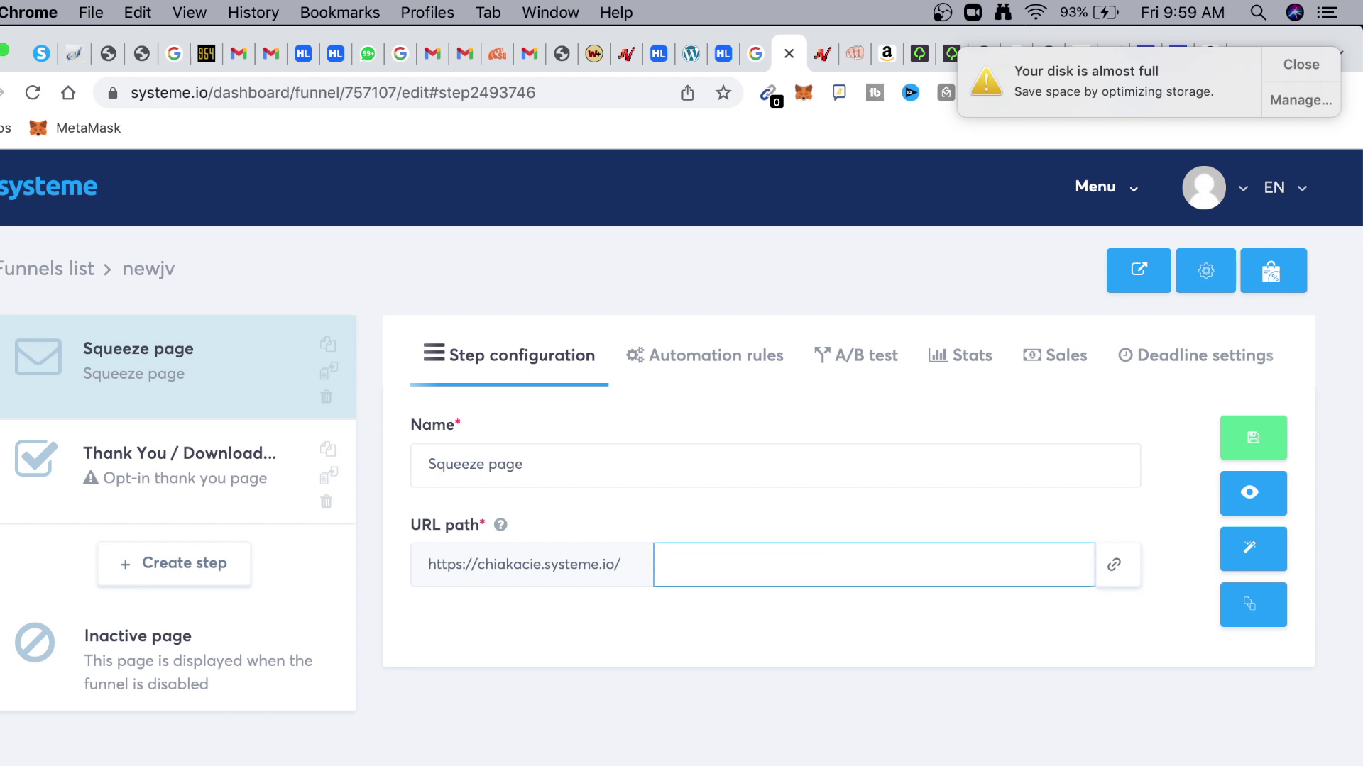
type("e")
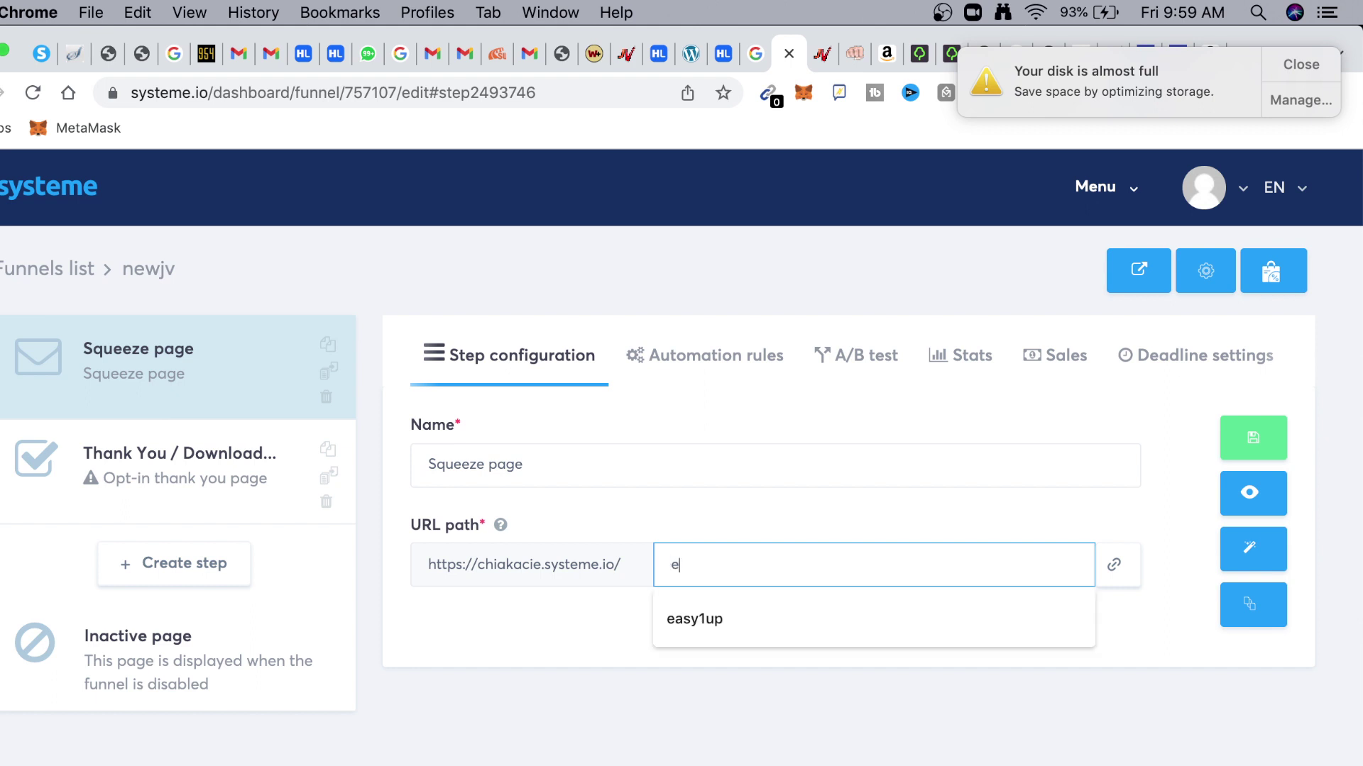
type("ar")
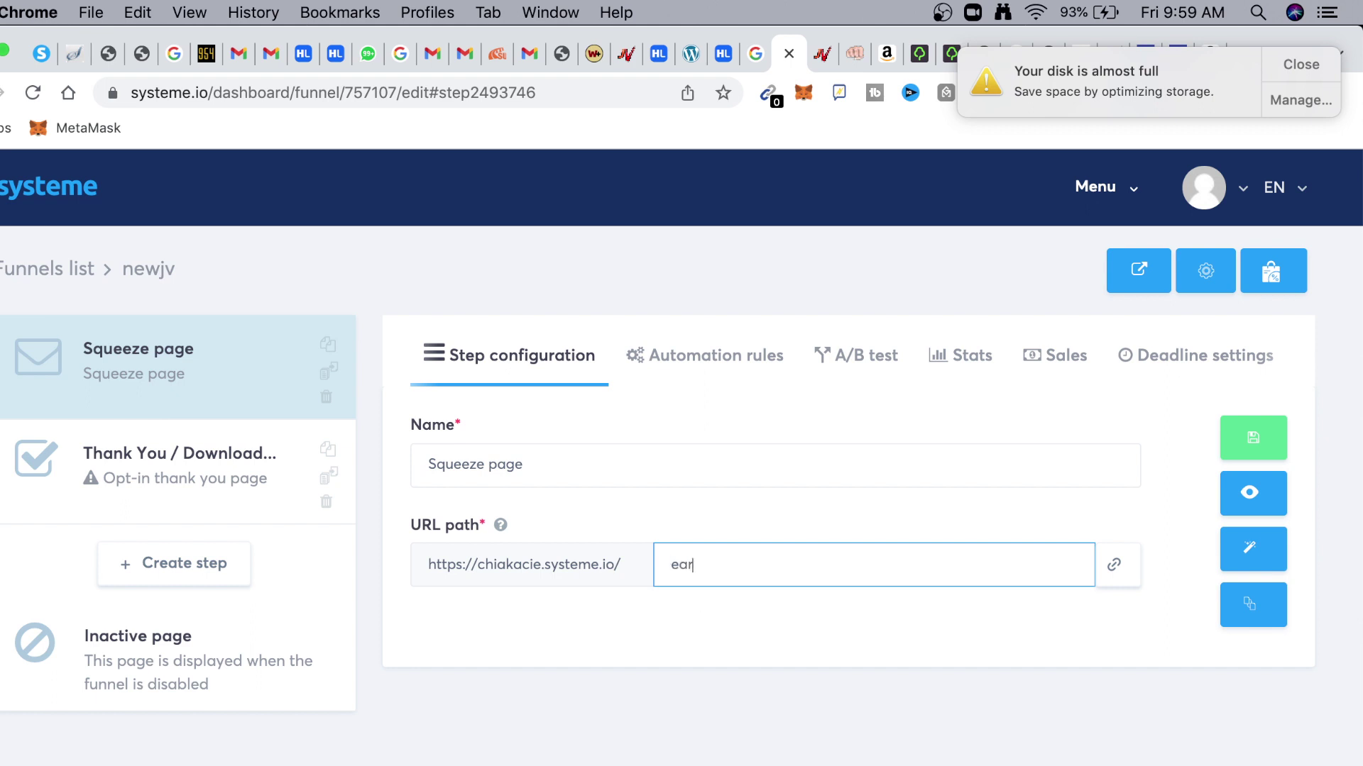
type("n")
key("super+a")
key("BackSpace")
type("free")
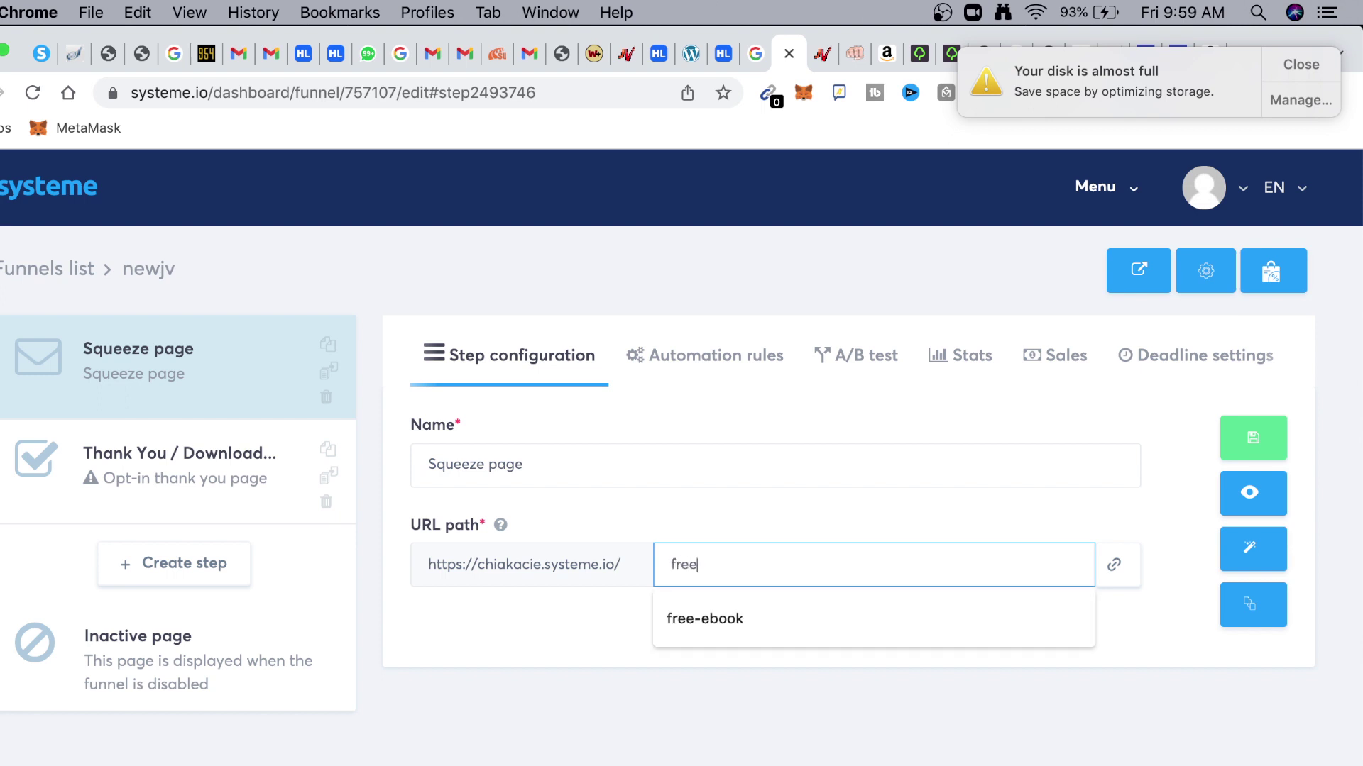
key("BackSpace")
key("BackSpace")
key("BackSpace")
key("BackSpace")
type("wealt")
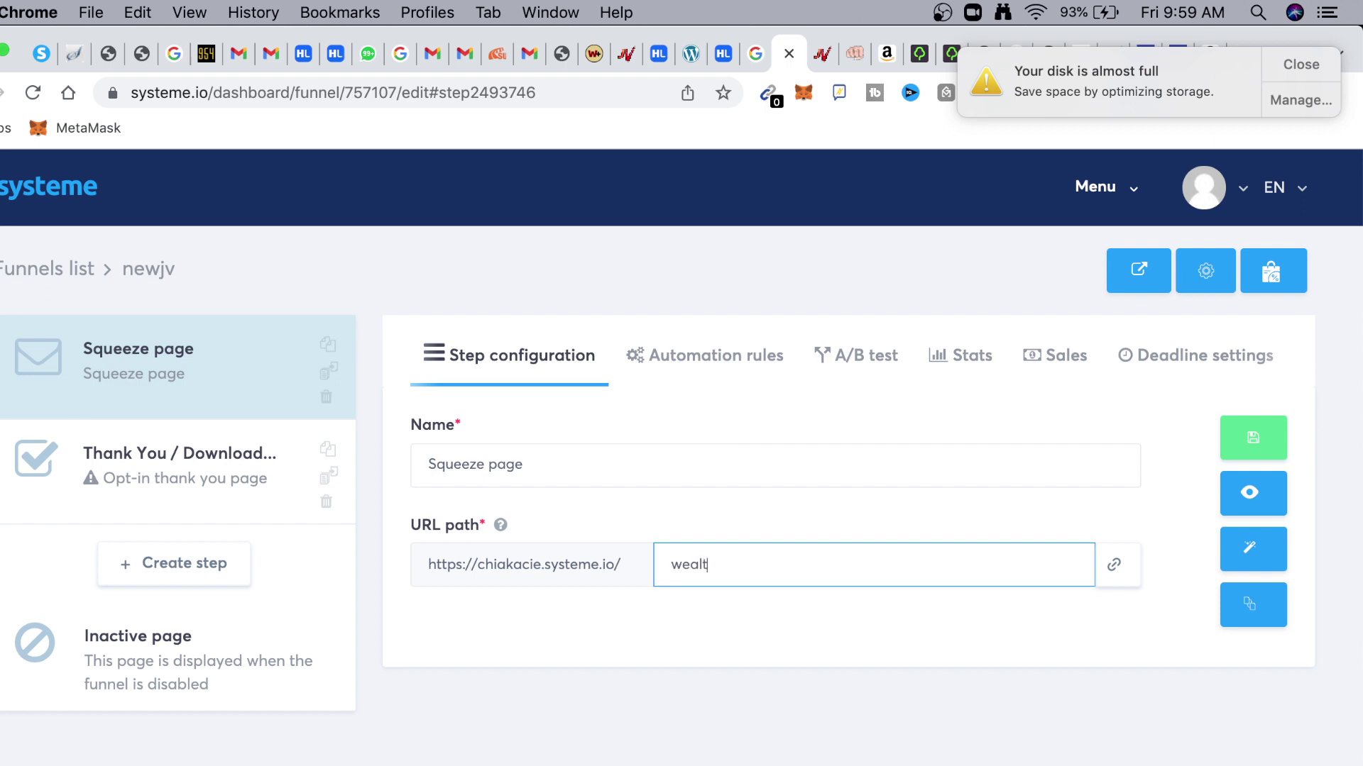
type("hfreedom")
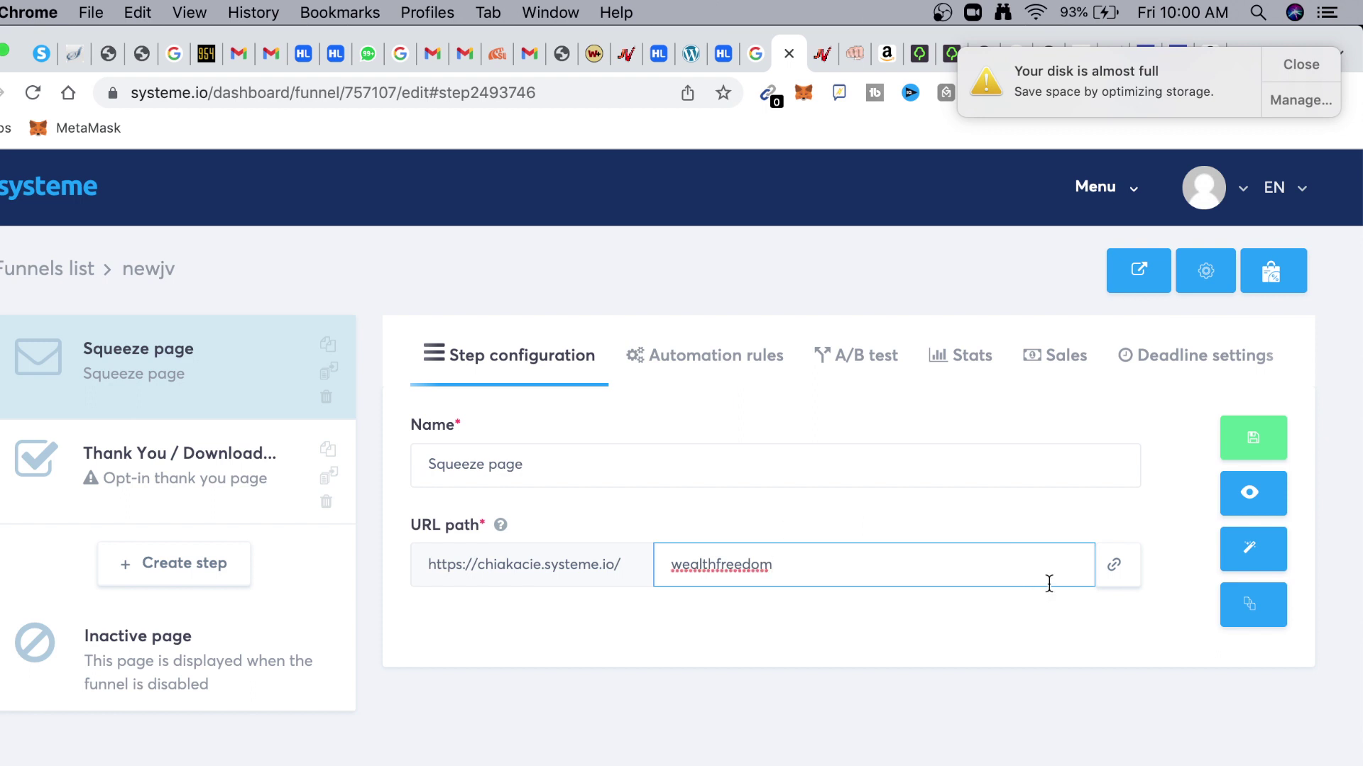
Re-enter and save the 'wealthfreedom' URL path, then open the page in the editor
left_click(1254, 550)
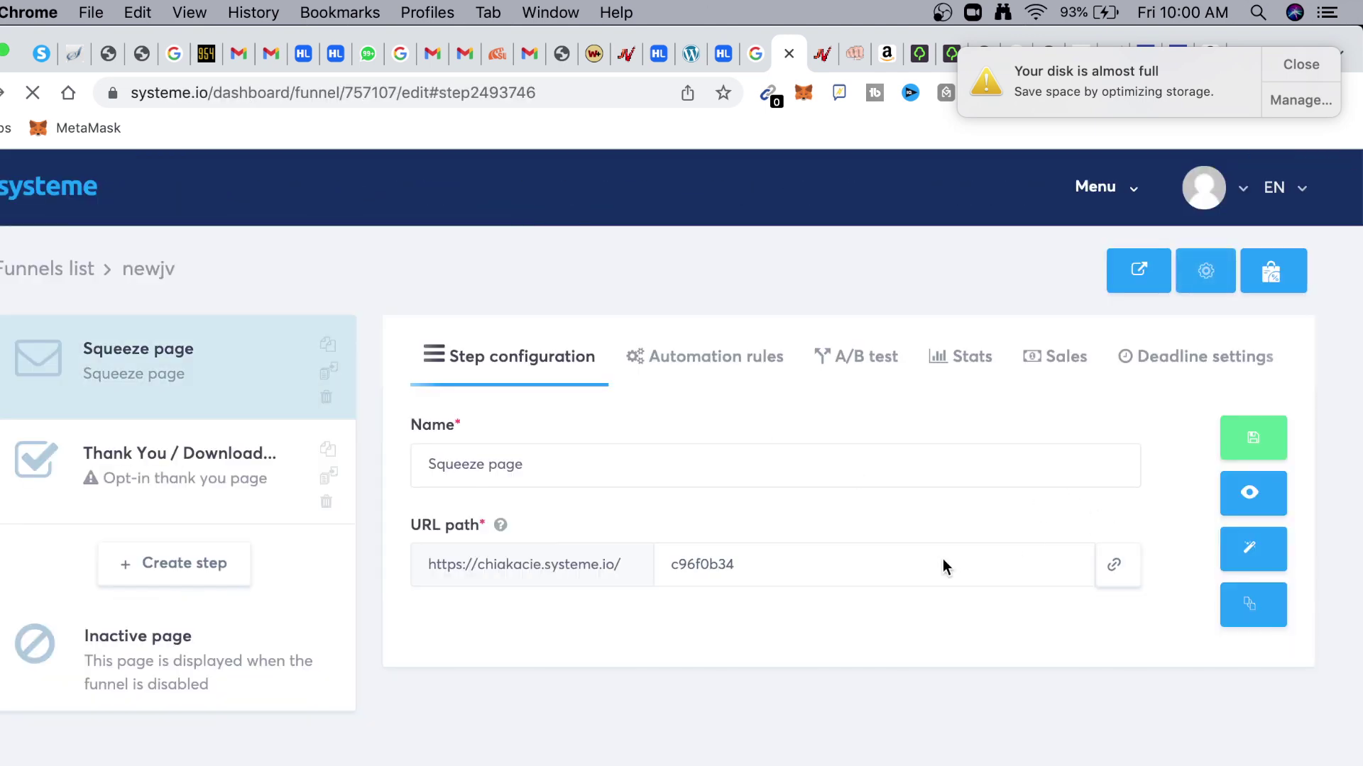
left_click(830, 568)
key("super+a")
type("wea")
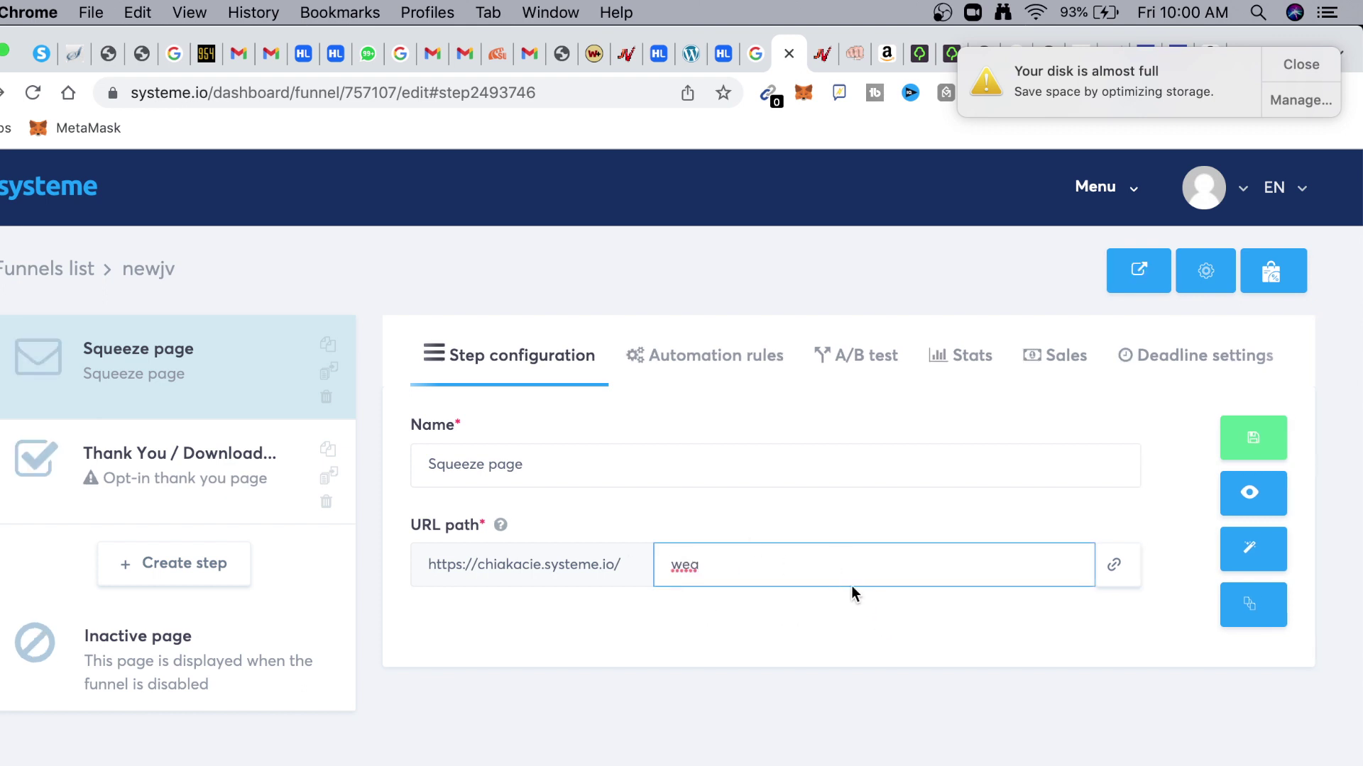
type("lthfreedom")
left_click(1256, 442)
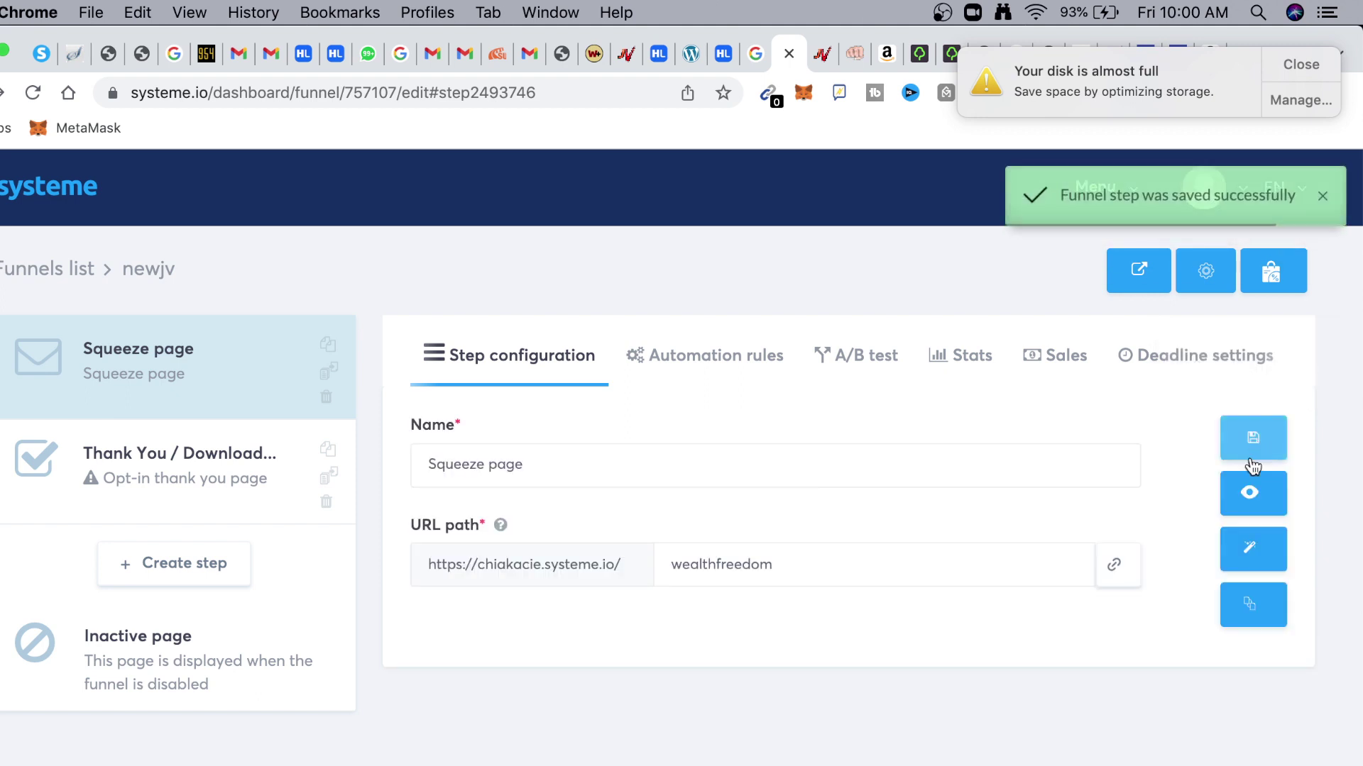
left_click(1251, 561)
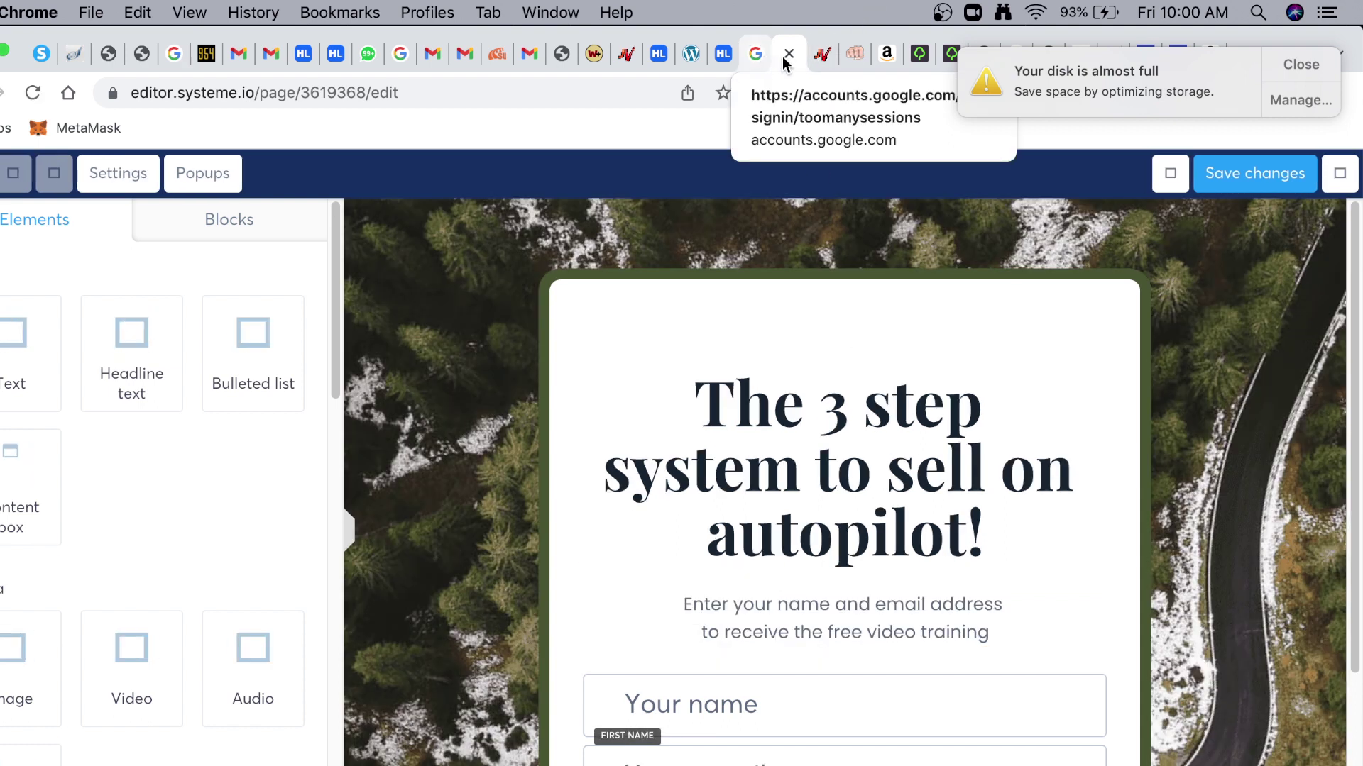
left_click(822, 55)
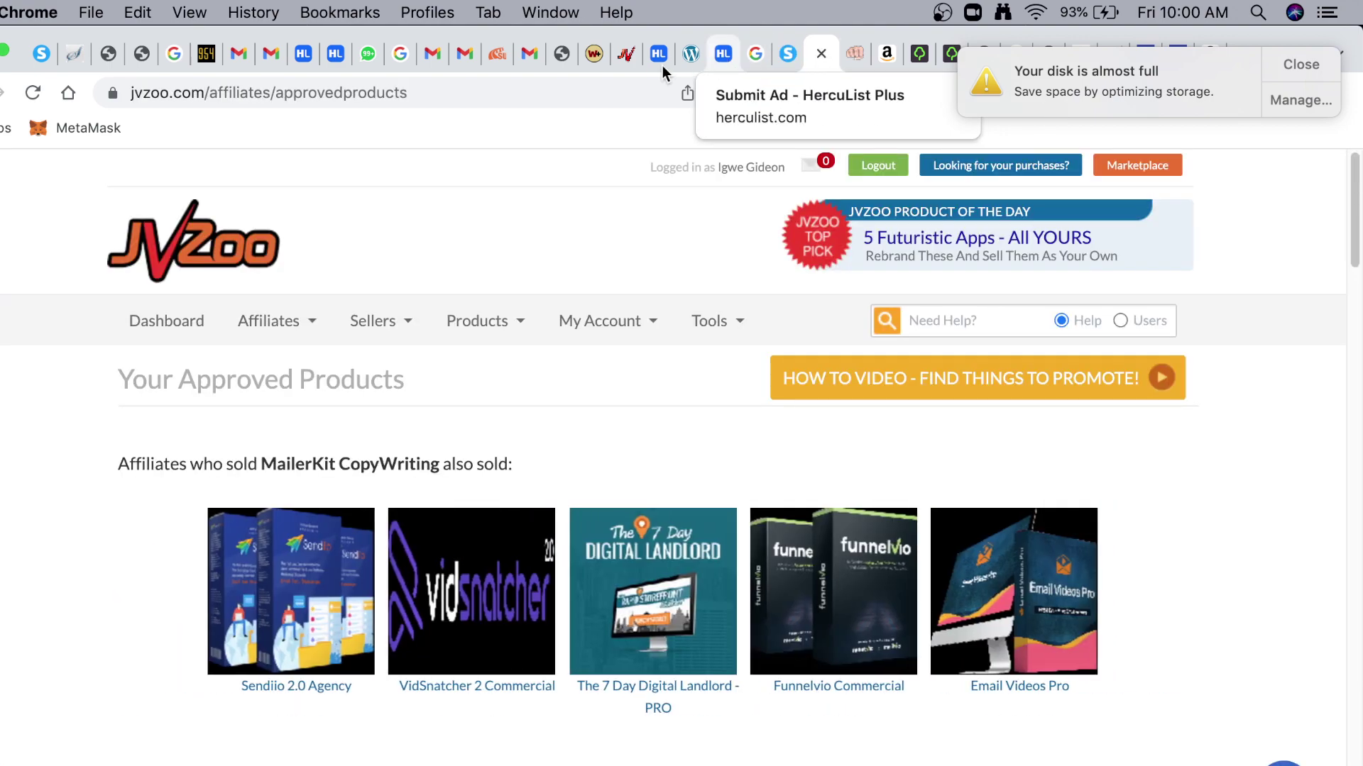
left_click(619, 55)
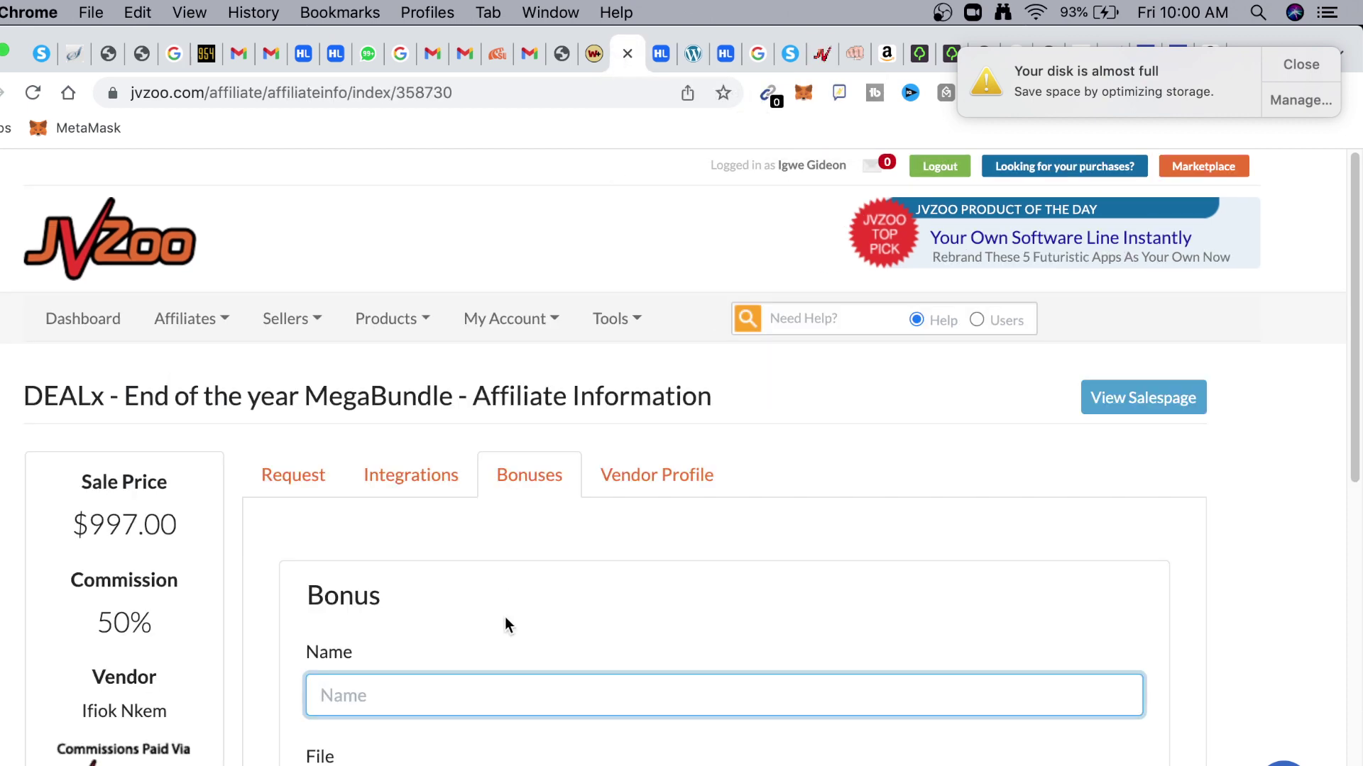
scroll(256, 419, "down", 3)
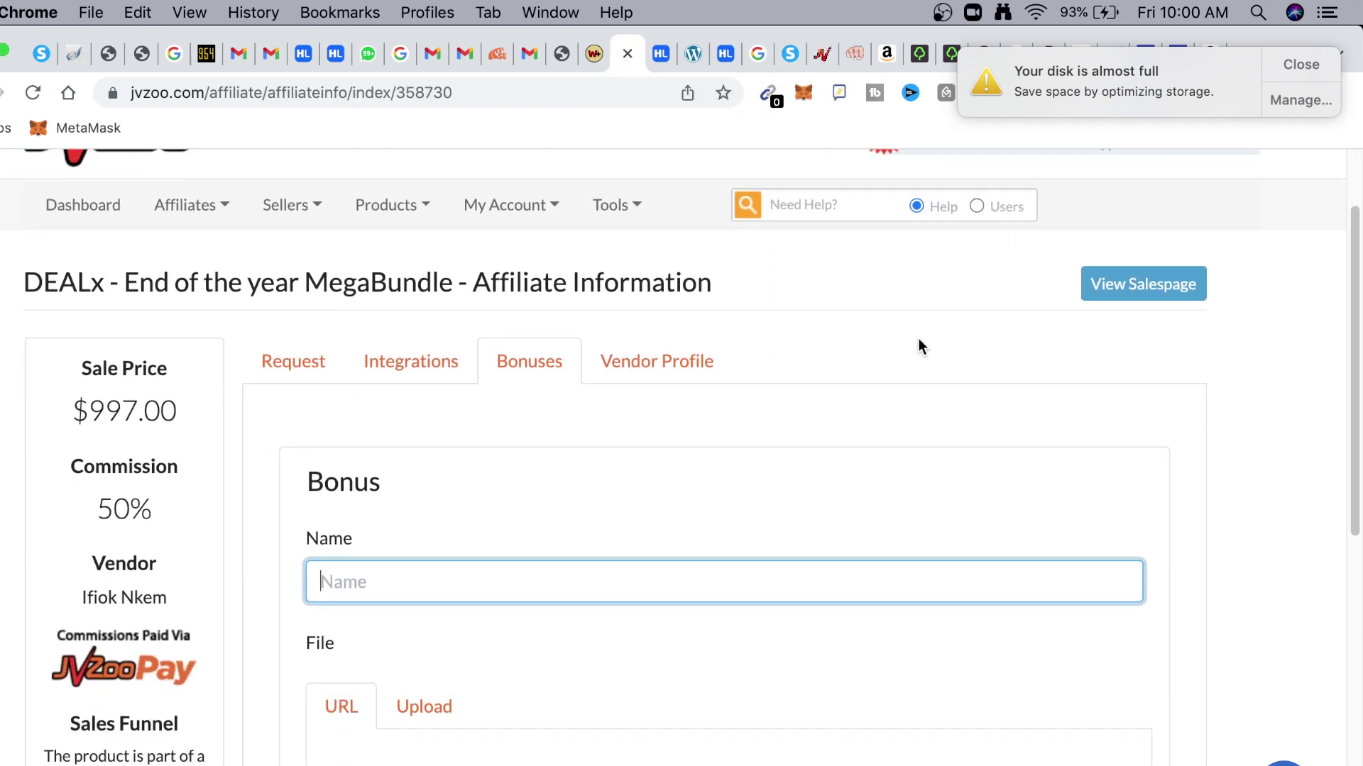
left_click(1301, 62)
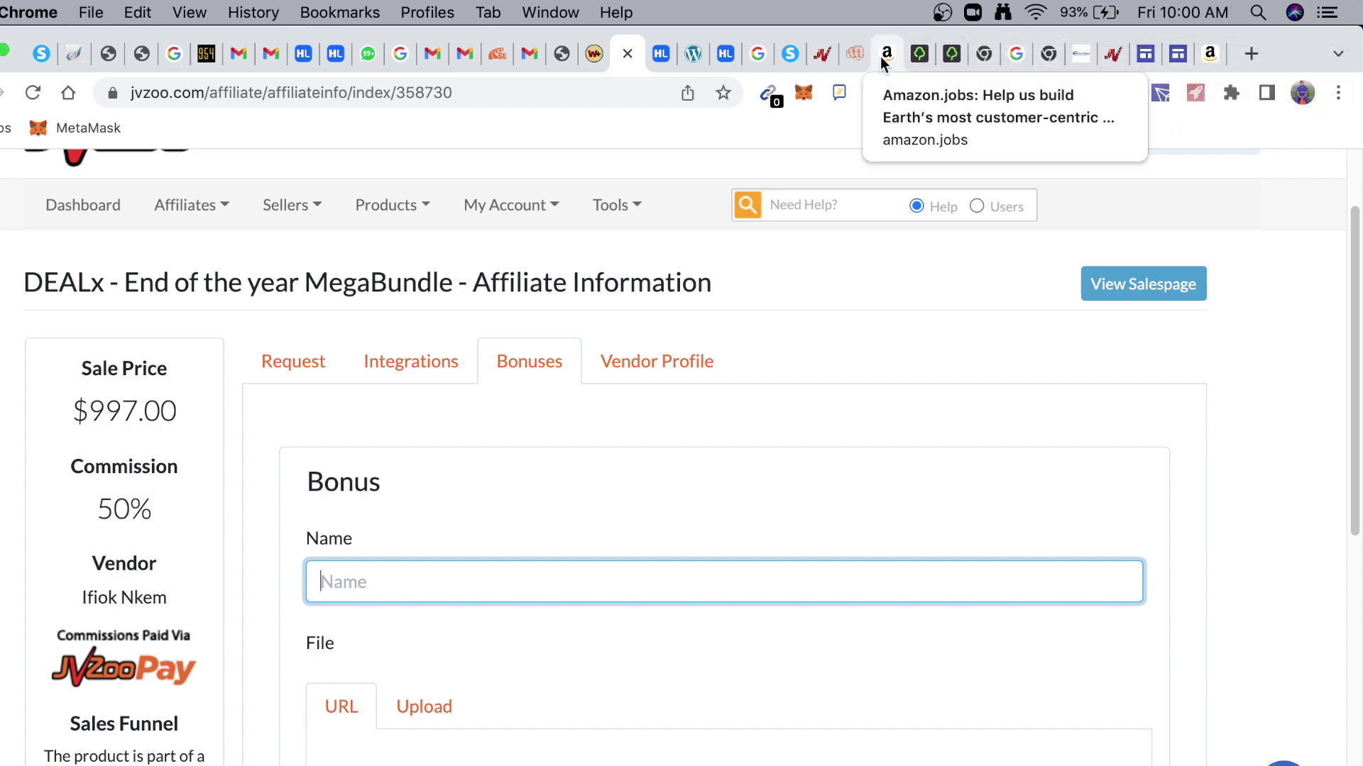
left_click(790, 55)
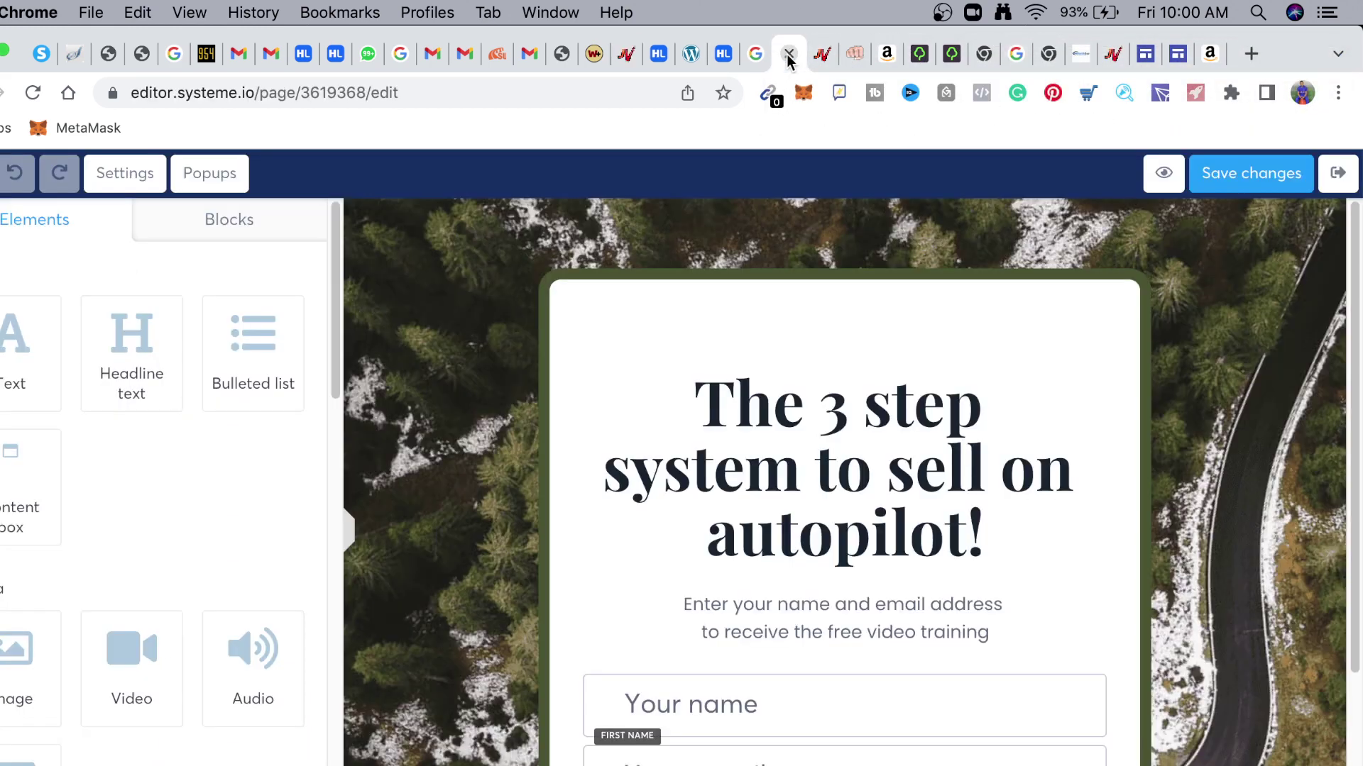
right_click(790, 57)
Load the jvz6.com affiliate link in a new Chrome tab
left_click(809, 63)
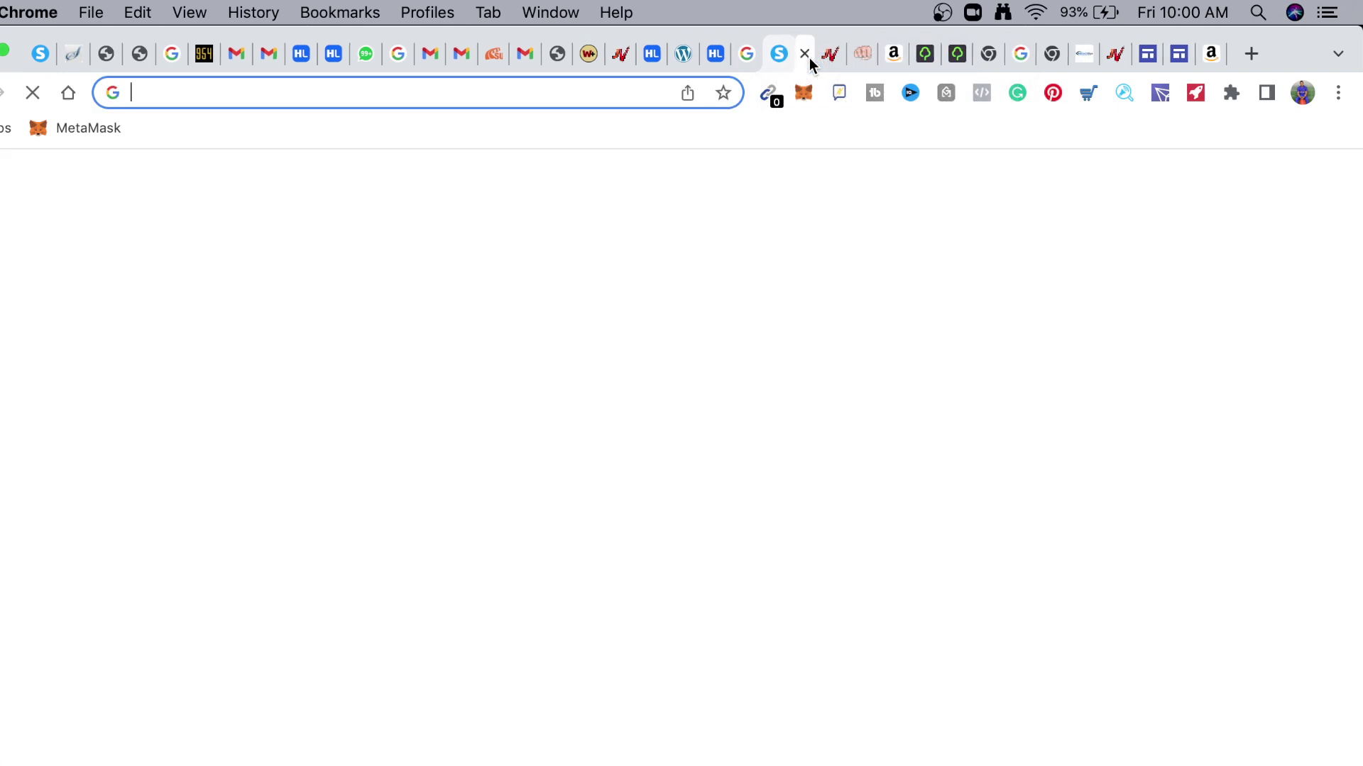
key("Return")
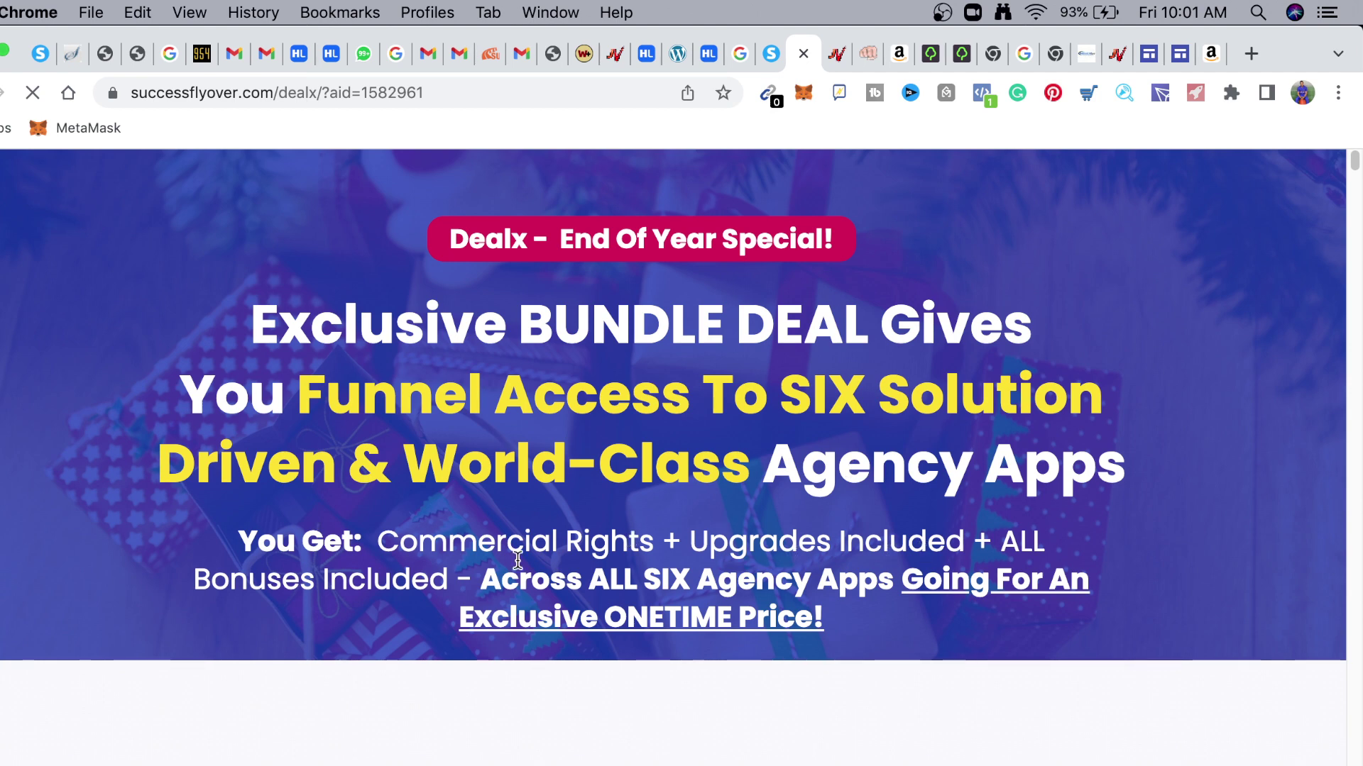
Copy the MarketingBlocks paragraph under 'Here's What You Are Getting'
scroll(587, 536, "down", 10)
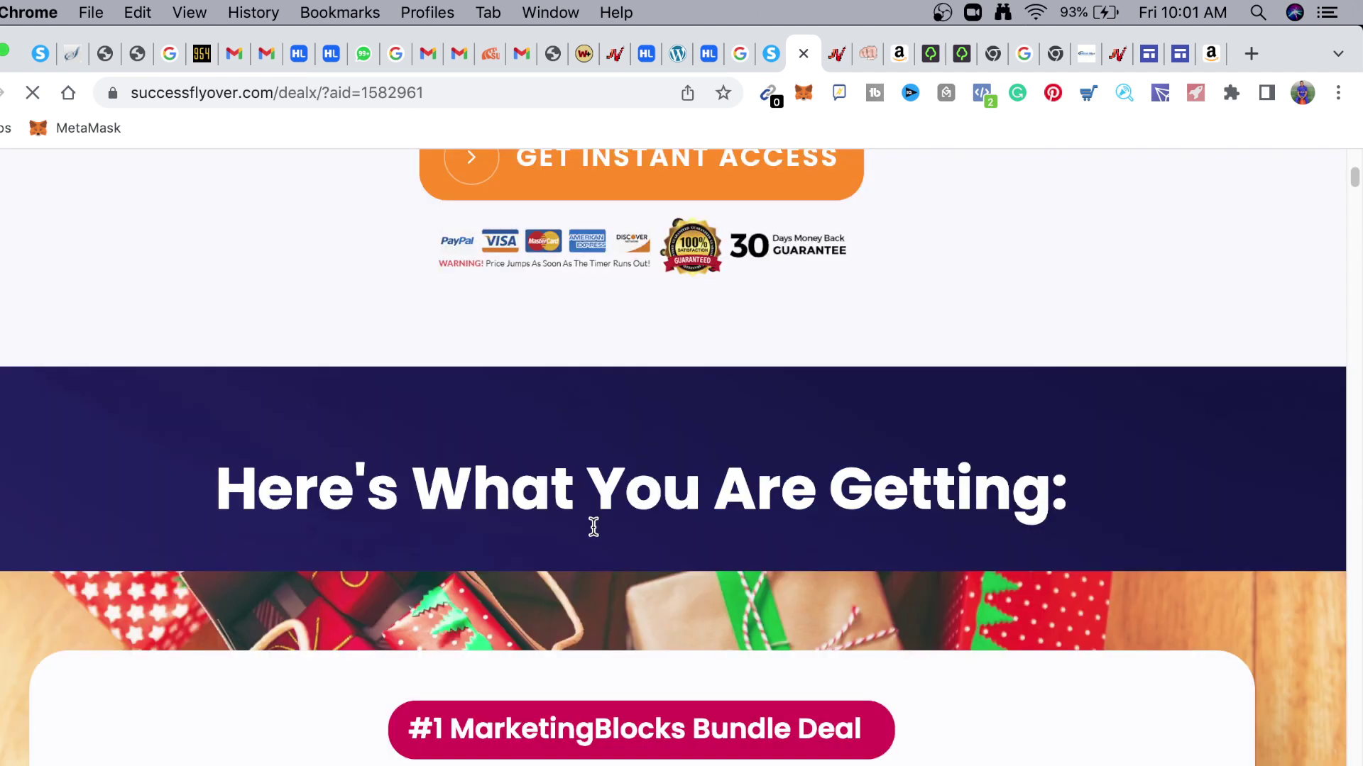
scroll(594, 528, "down", 1)
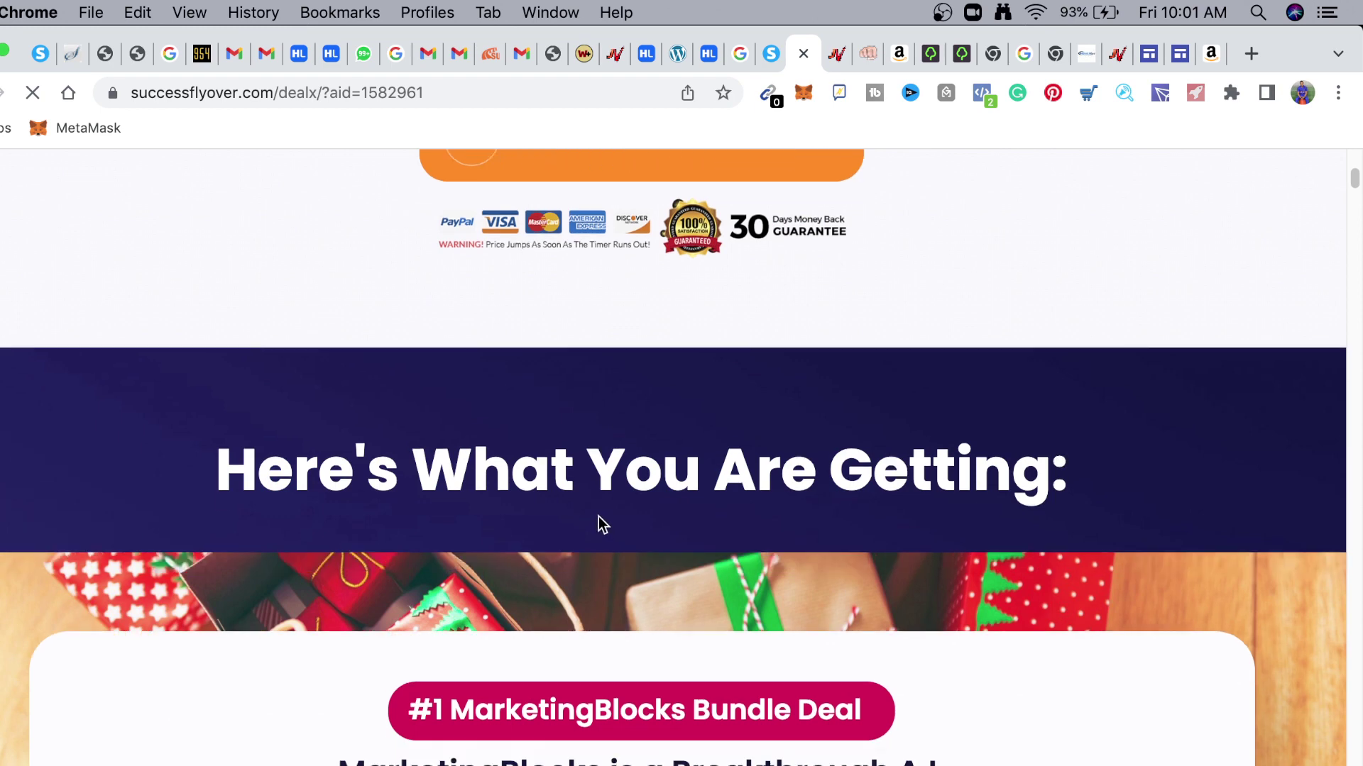
scroll(599, 515, "down", 5)
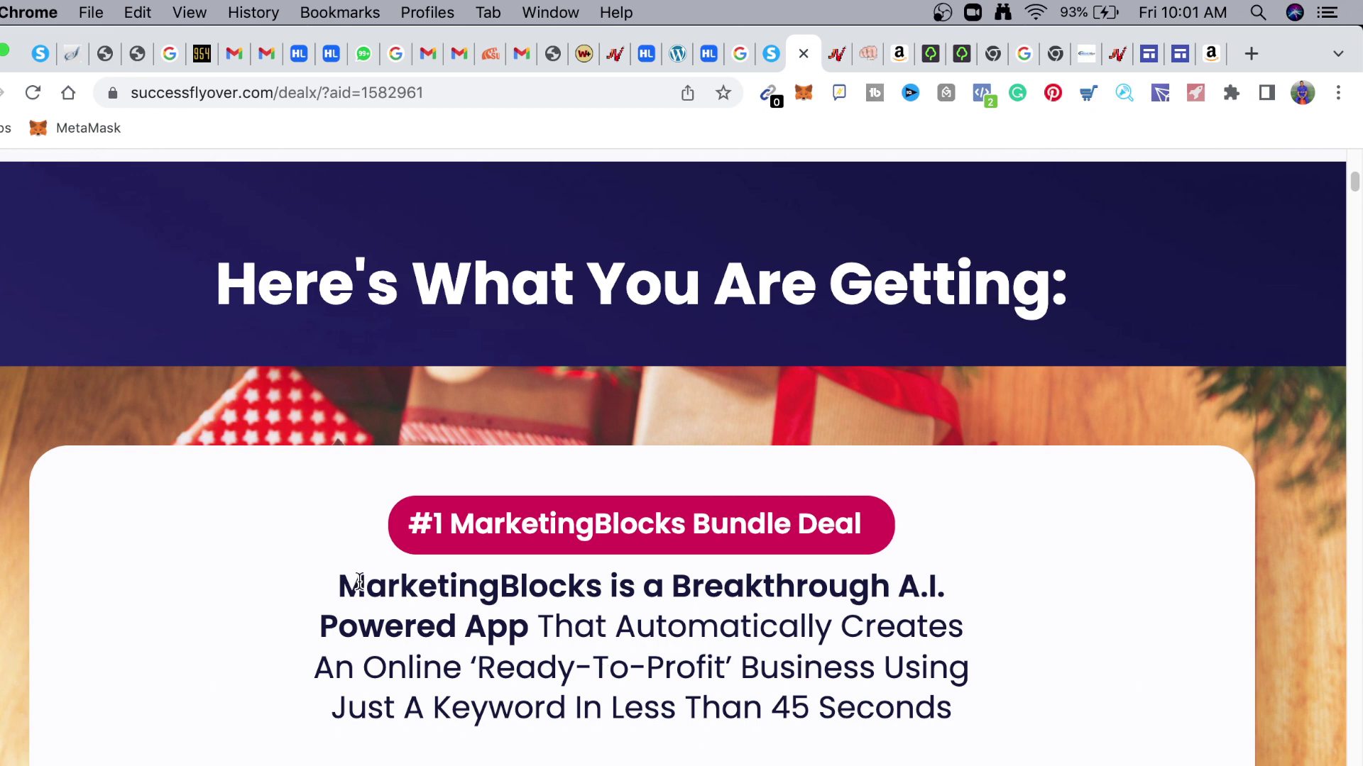
left_click_drag(340, 580, 988, 722)
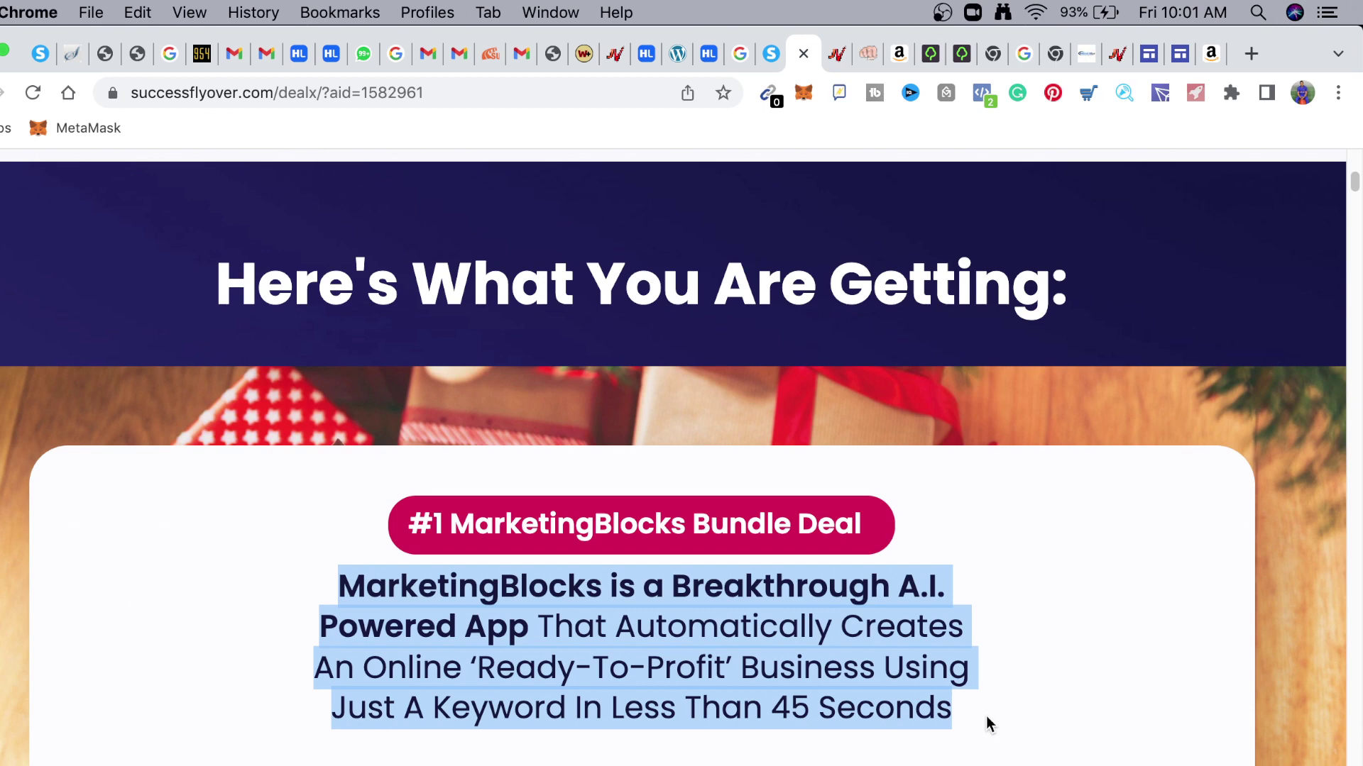
right_click(986, 717)
left_click(841, 611)
Replace the squeeze page headline with the pasted MarketingBlocks description
left_click(770, 53)
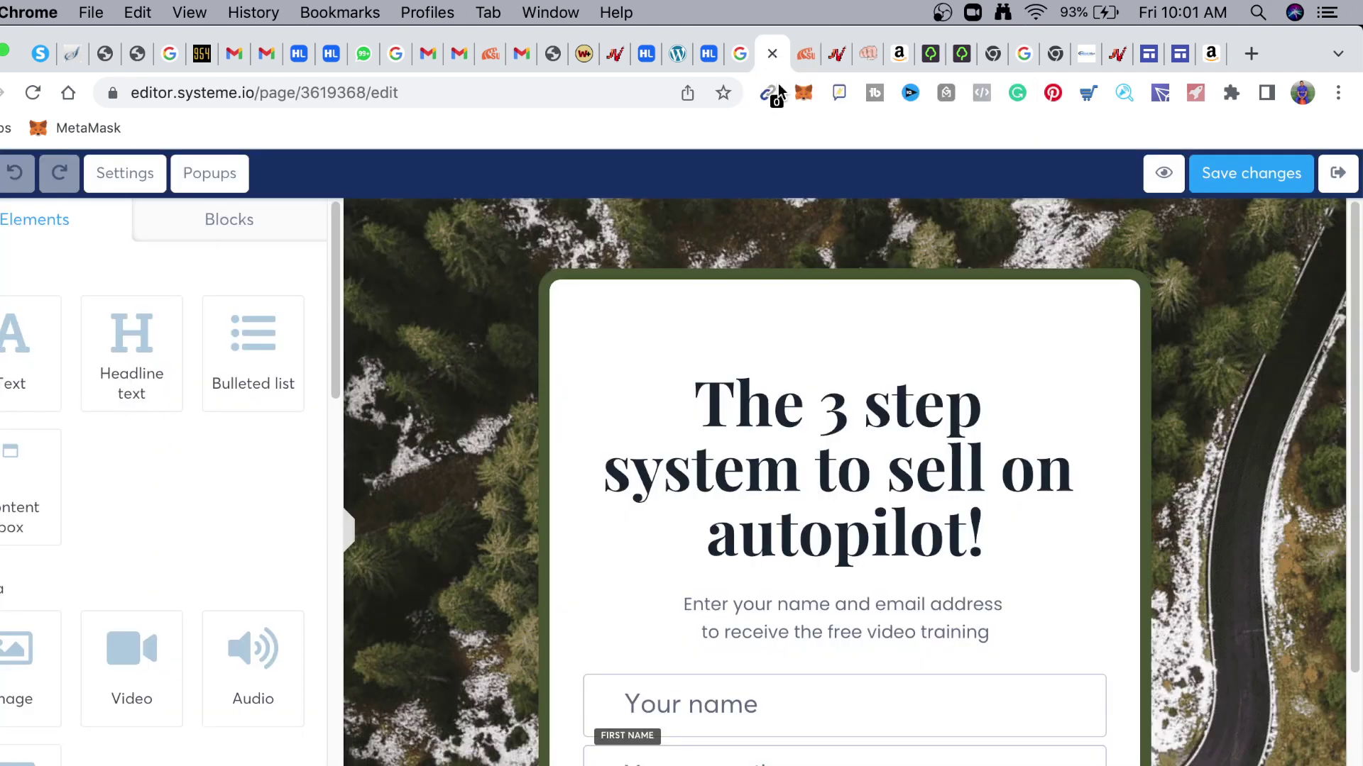
left_click(970, 509)
triple_click(1002, 533)
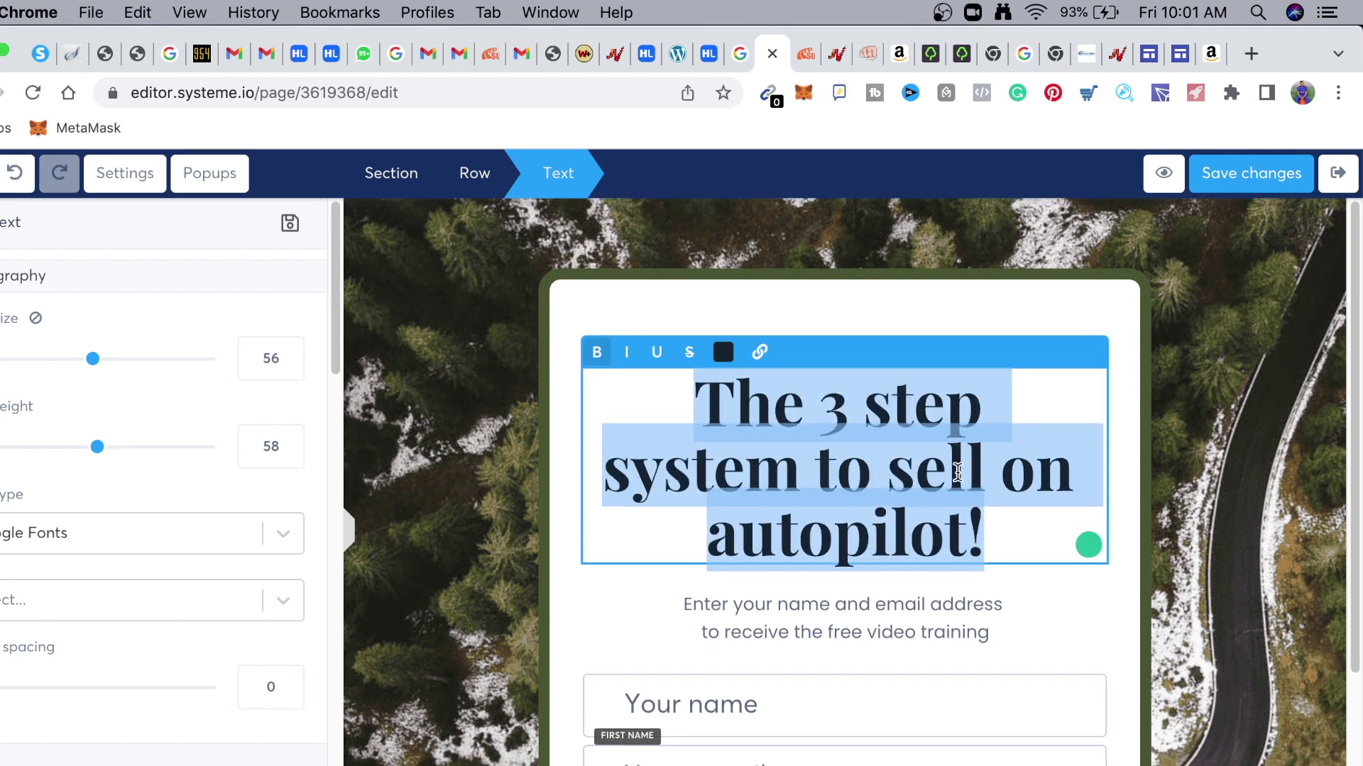
left_click_drag(985, 517, 683, 361)
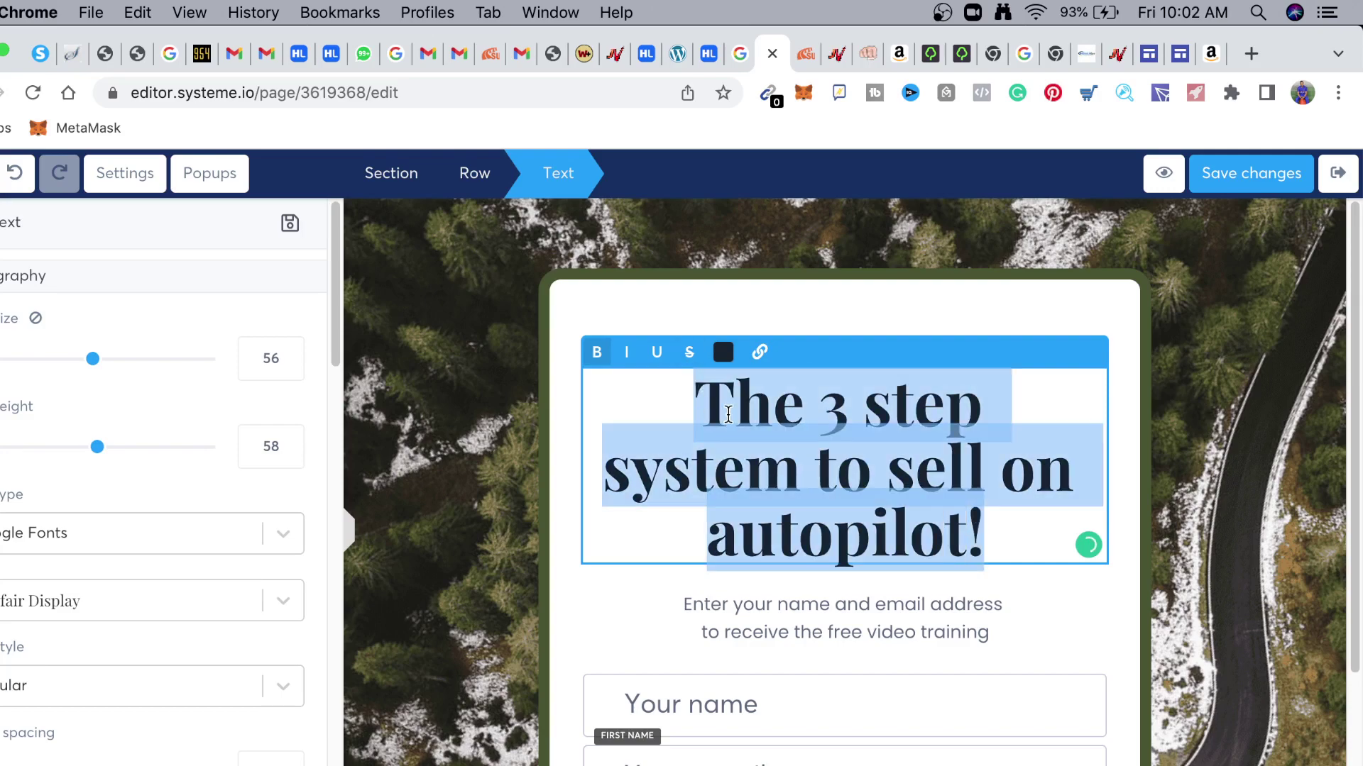
key("BackSpace")
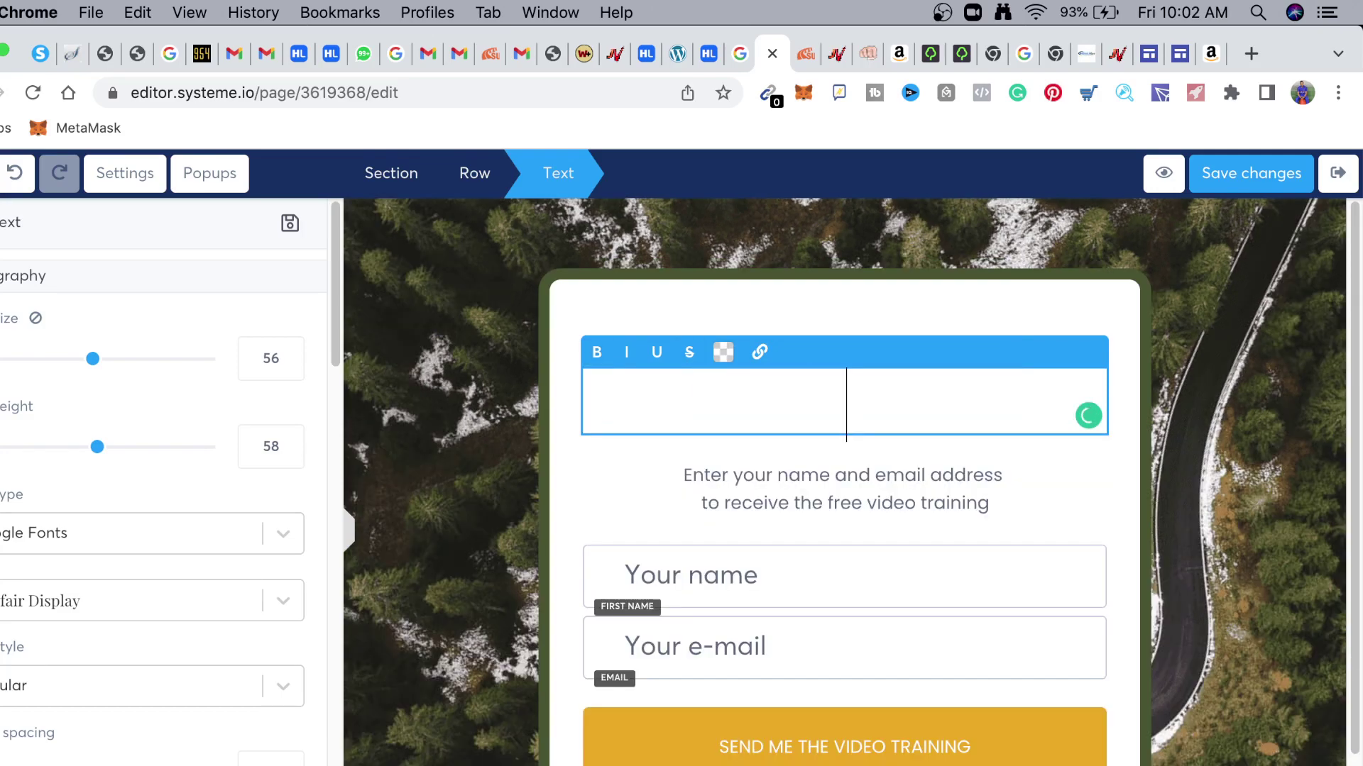
key("super+v")
scroll(887, 540, "down", 1)
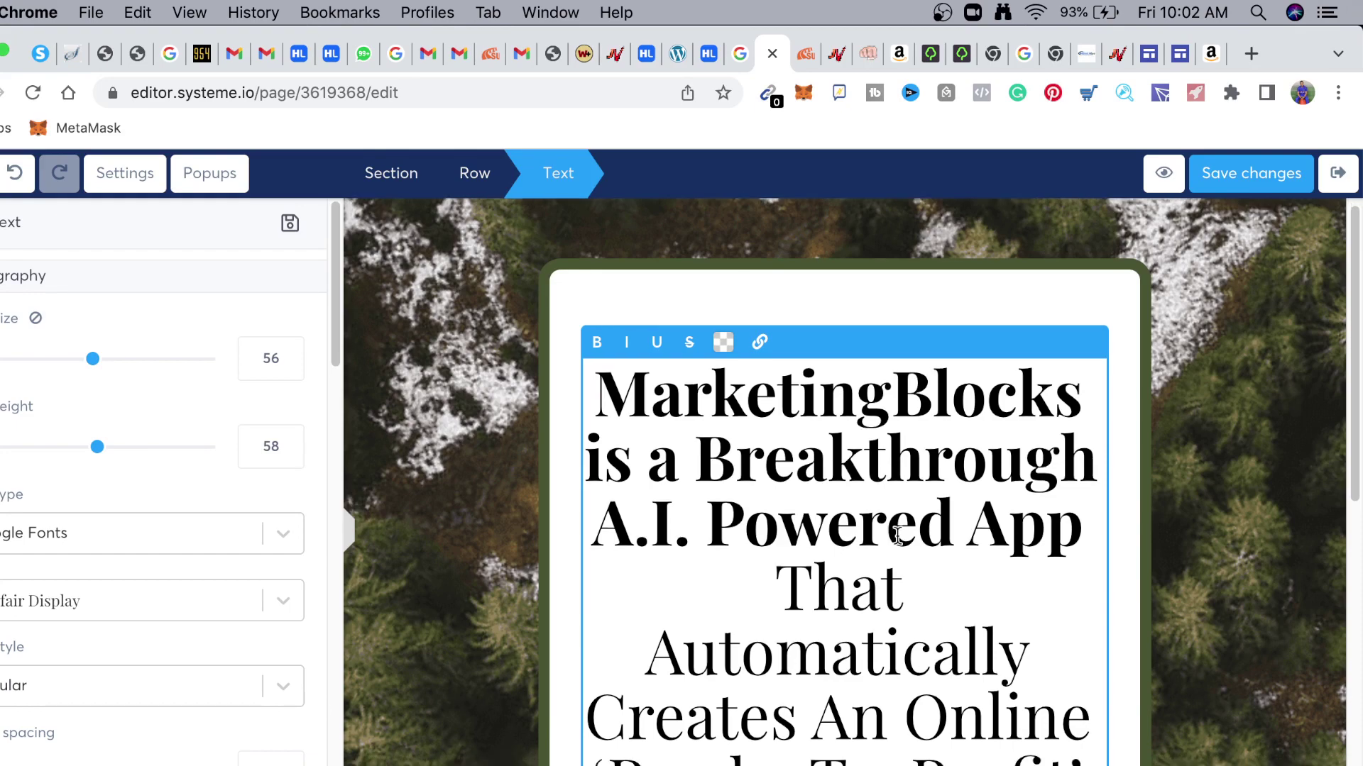
scroll(898, 536, "down", 3)
scroll(668, 341, "up", 4)
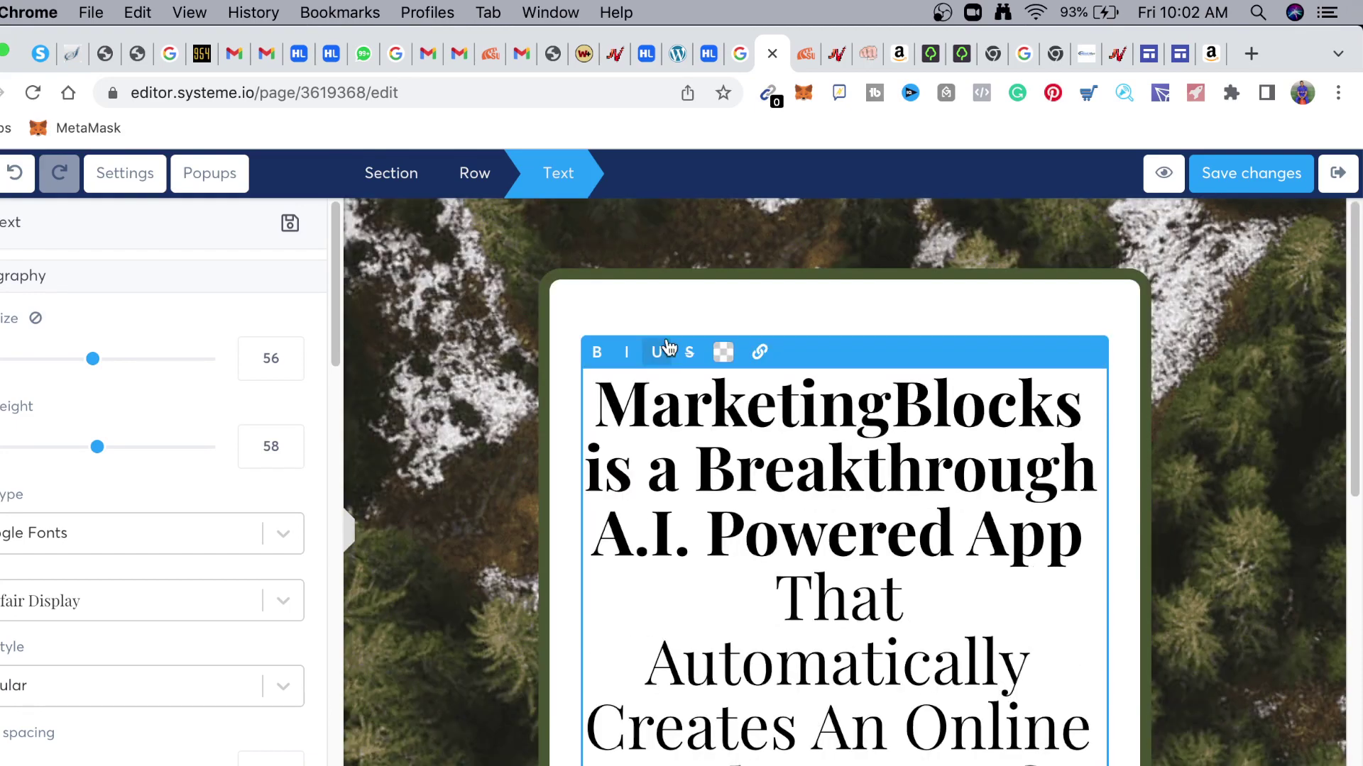
scroll(668, 348, "down", 1)
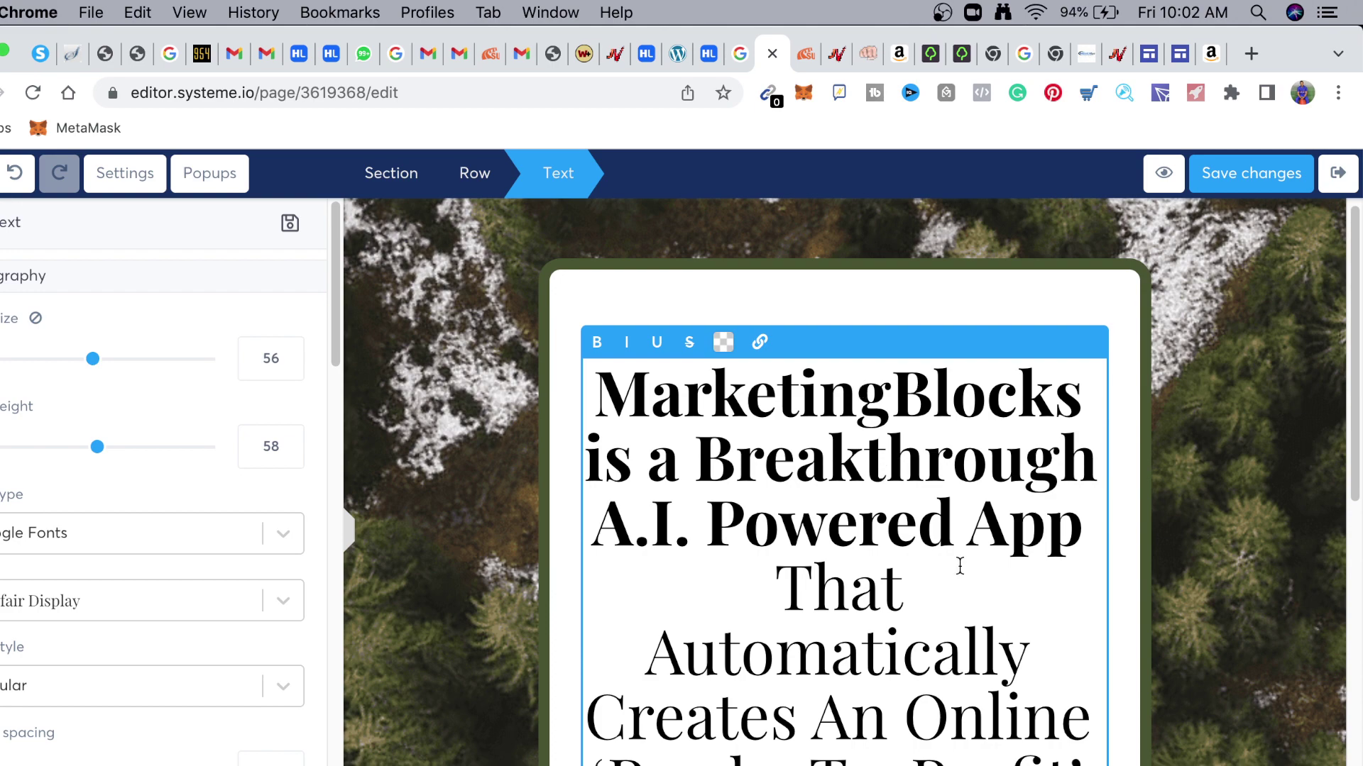
scroll(923, 568, "down", 2)
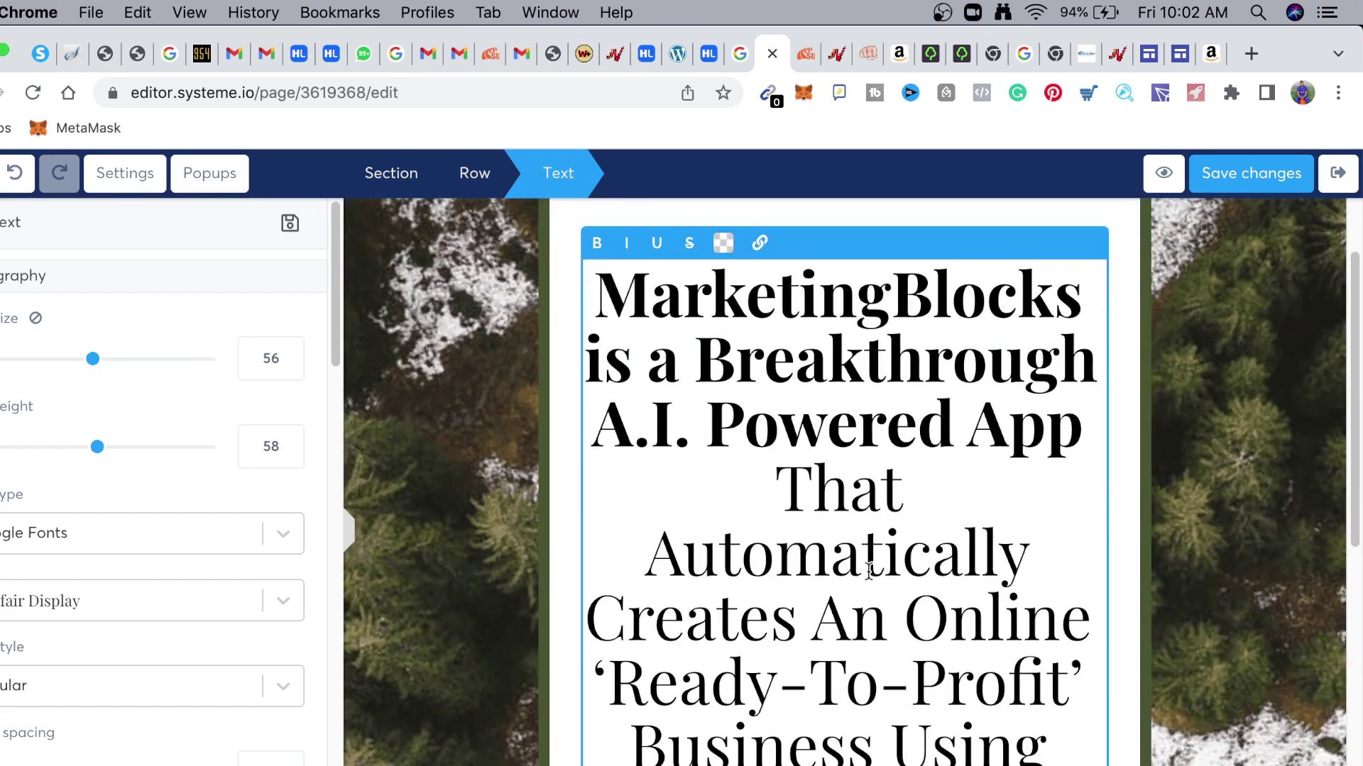
scroll(868, 572, "down", 1)
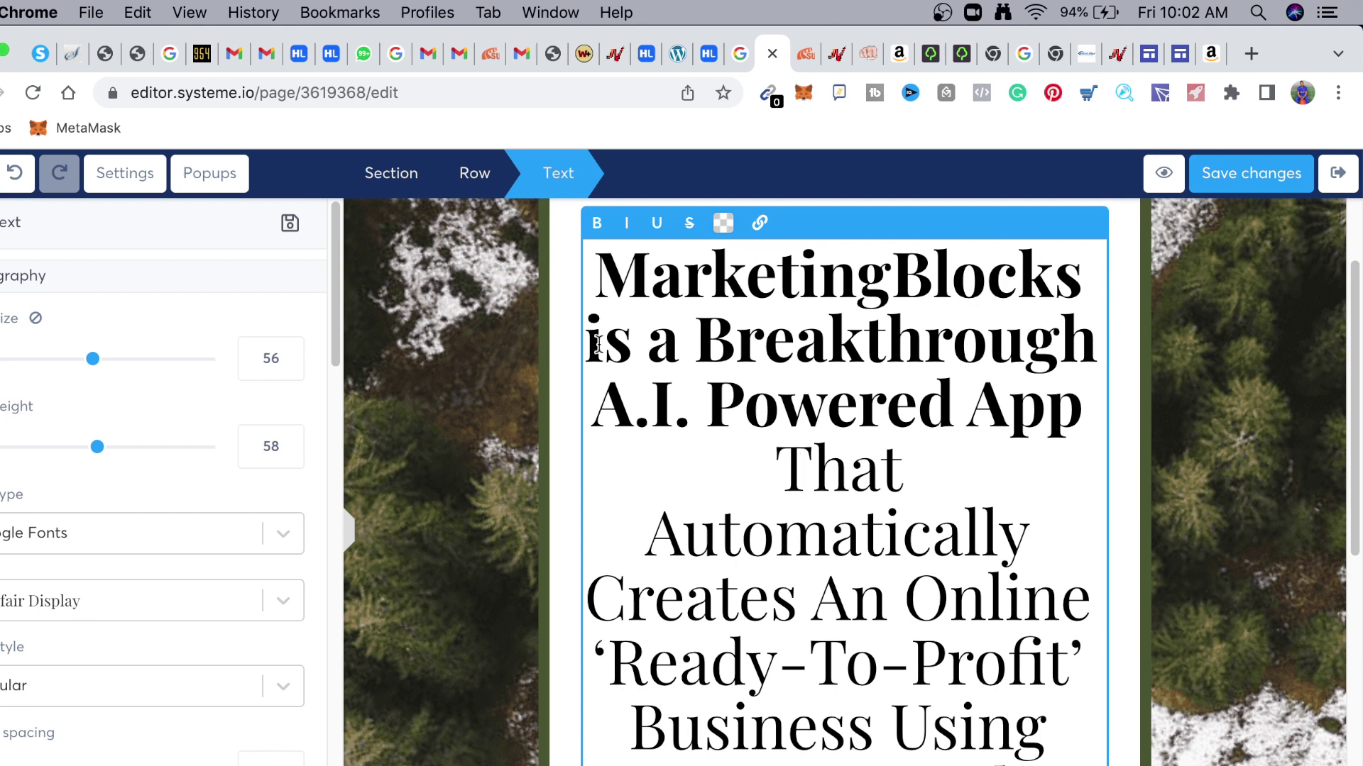
Reword the headline to begin 'MarketingBlocks is An A.I. That Automatically Creates'
left_click(595, 336)
left_click_drag(672, 336, 1091, 338)
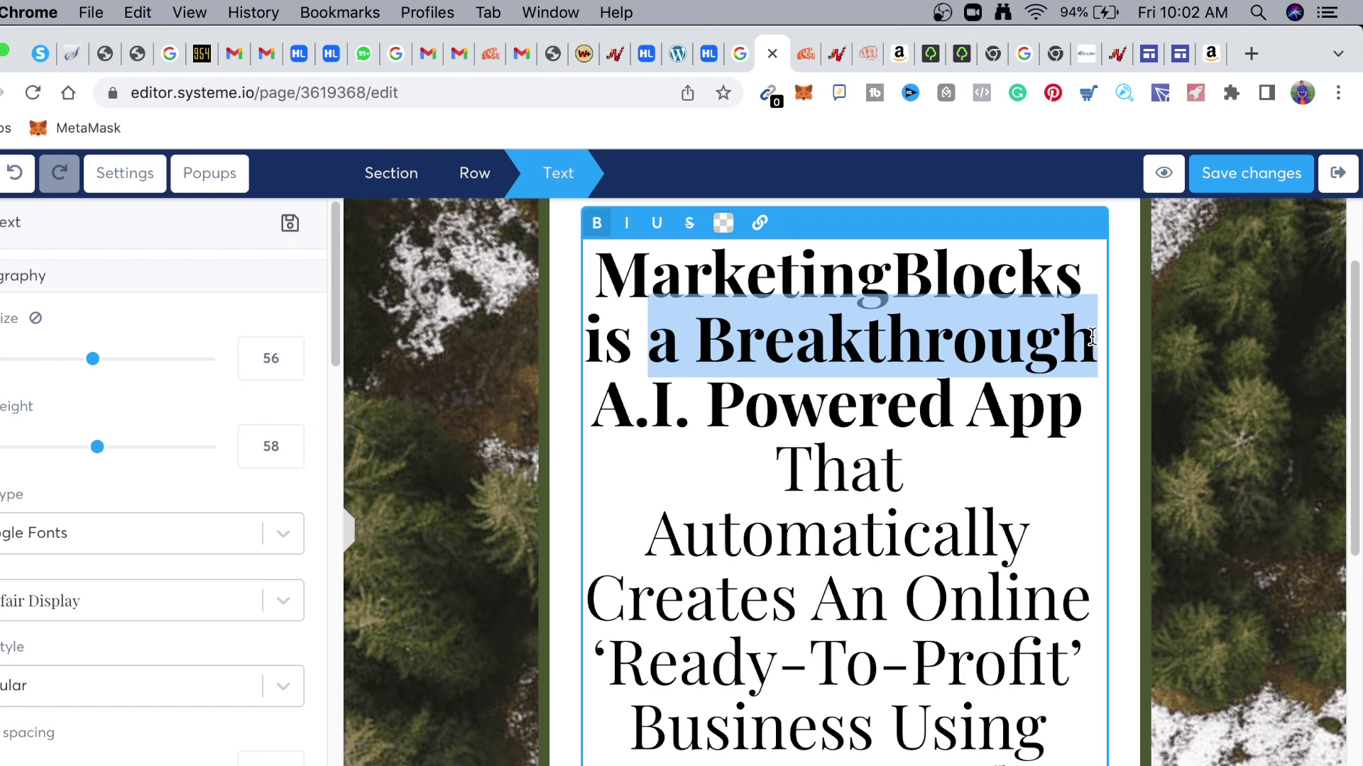
key("BackSpace")
left_click_drag(806, 316, 1004, 408)
key("BackSpace")
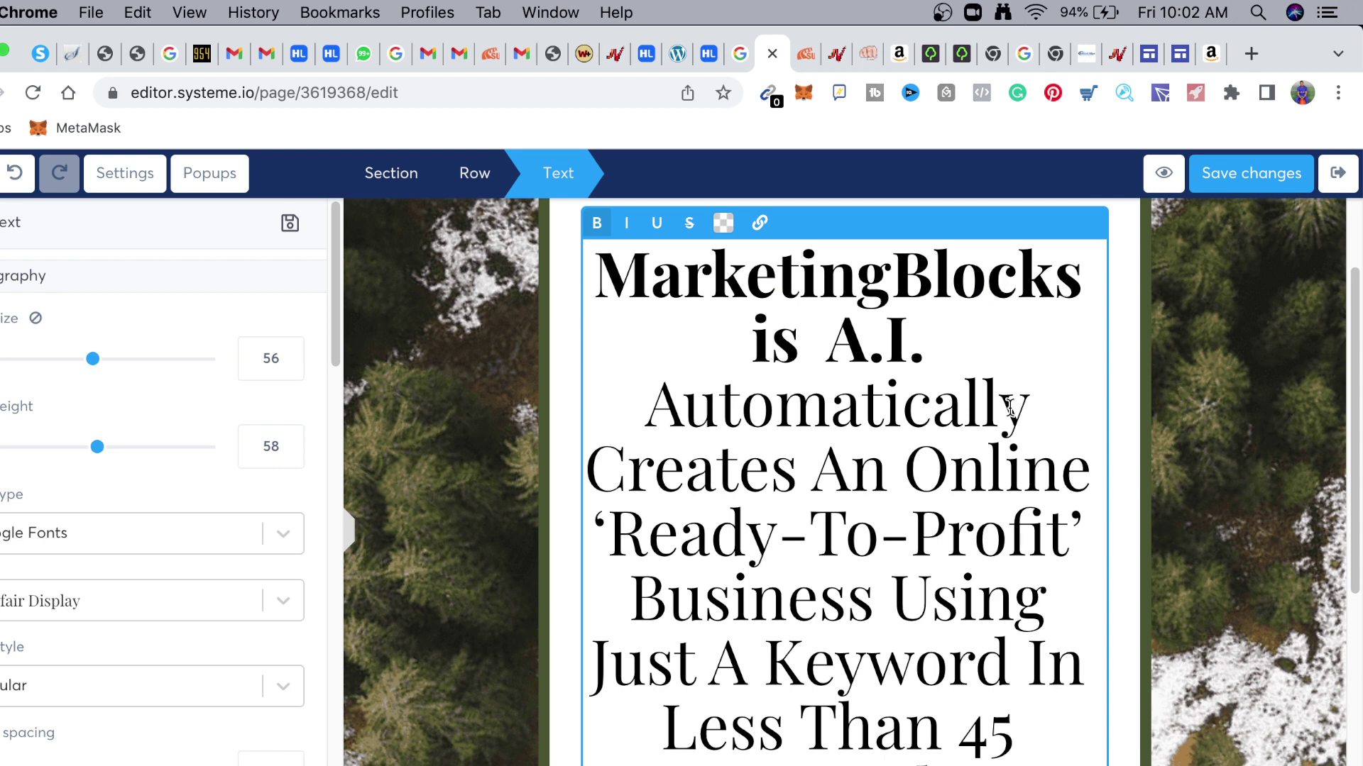
key("super+Left")
key("Left")
key("Left")
key("Left")
key("Left")
key("Left")
key("Left")
type("An")
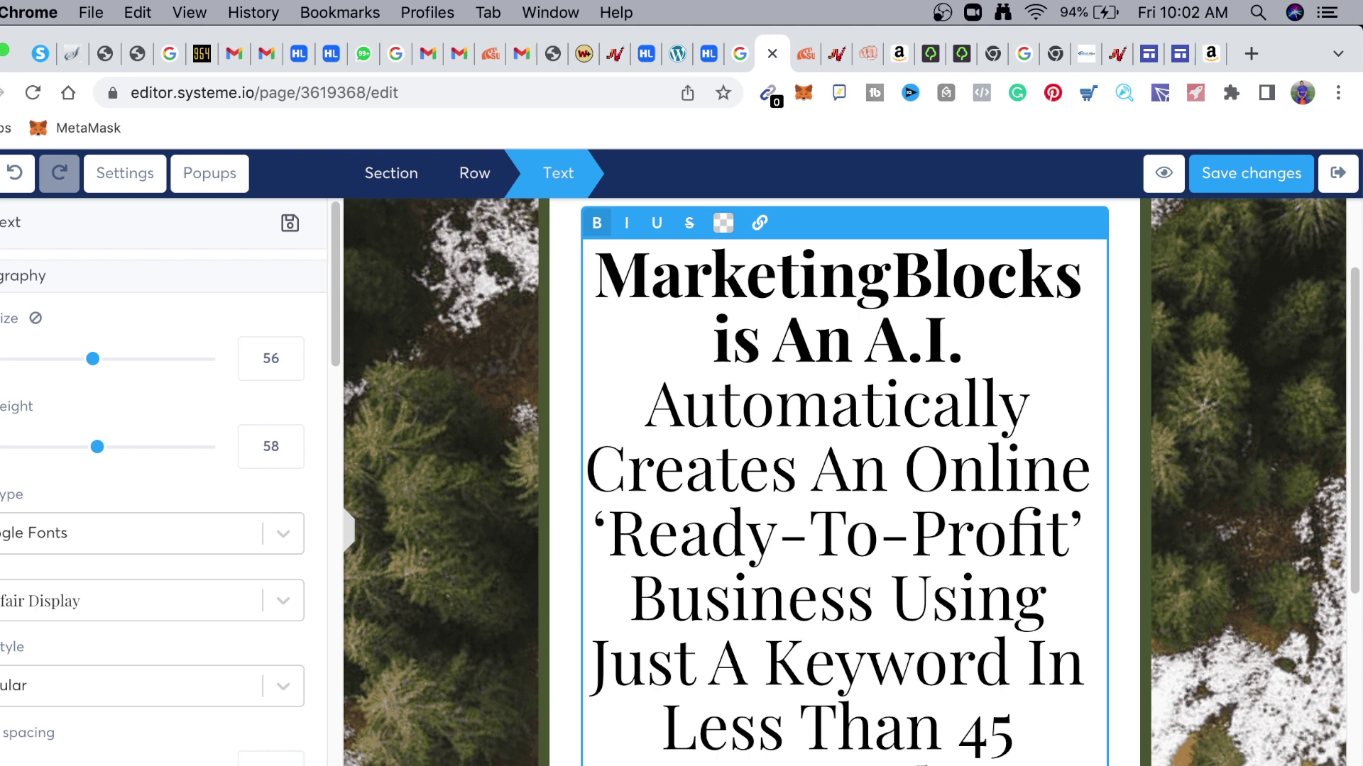
left_click(648, 408)
type("Th")
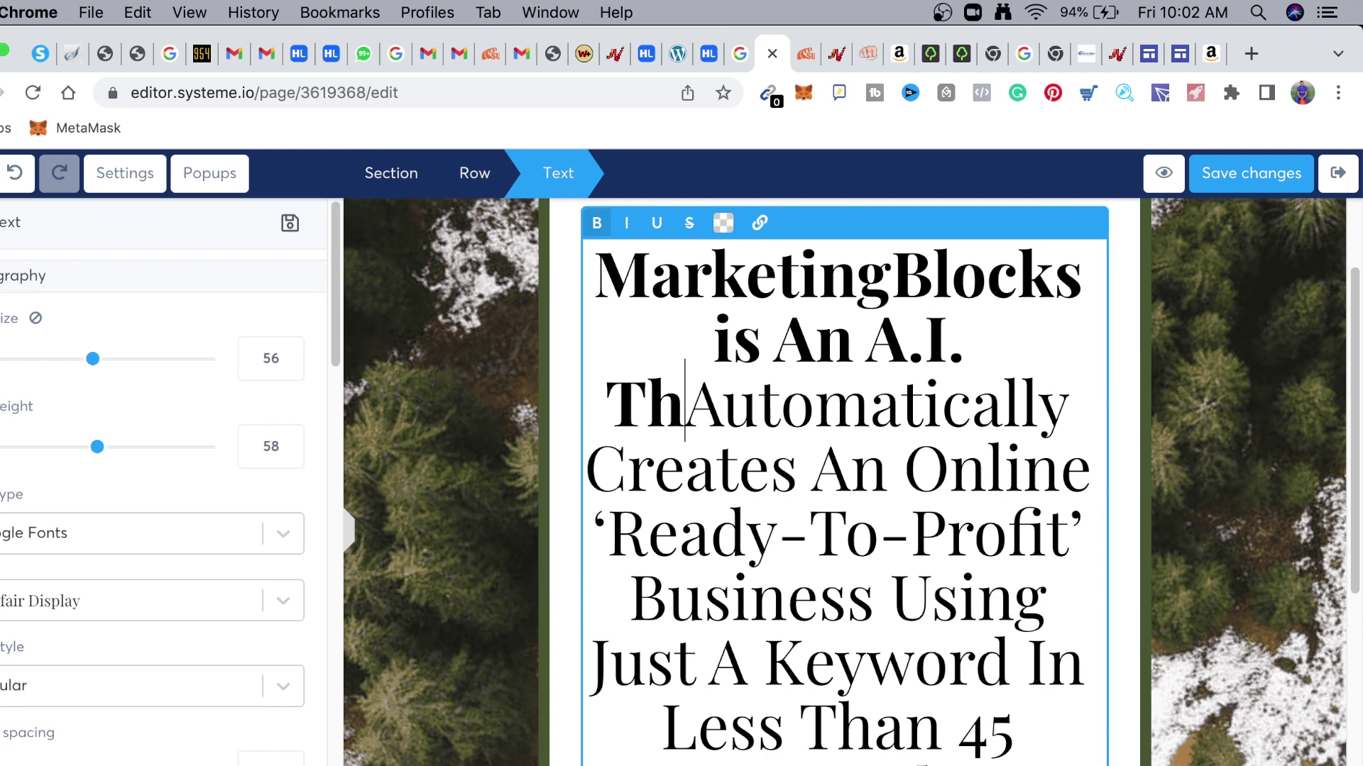
type("at")
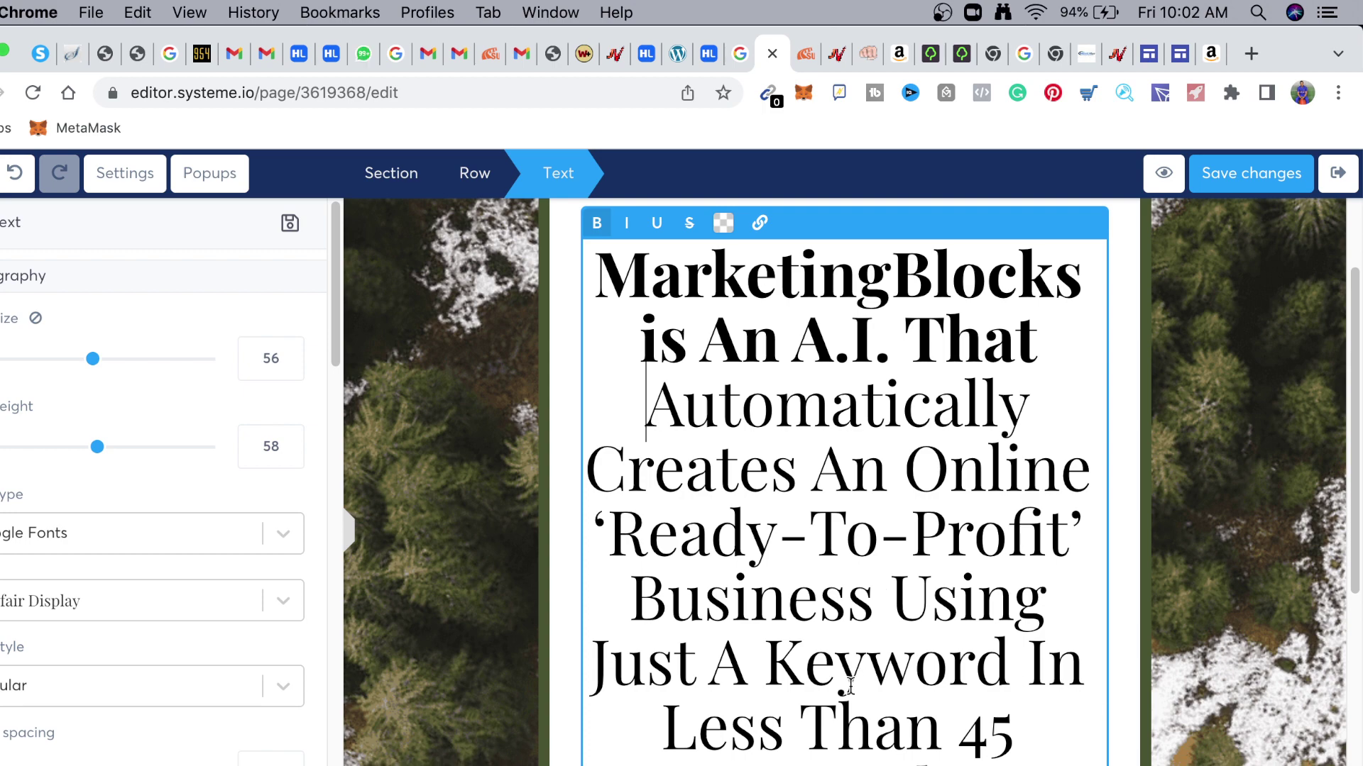
Move the headline row lower on the page
scroll(850, 685, "down", 3)
scroll(882, 663, "up", 5)
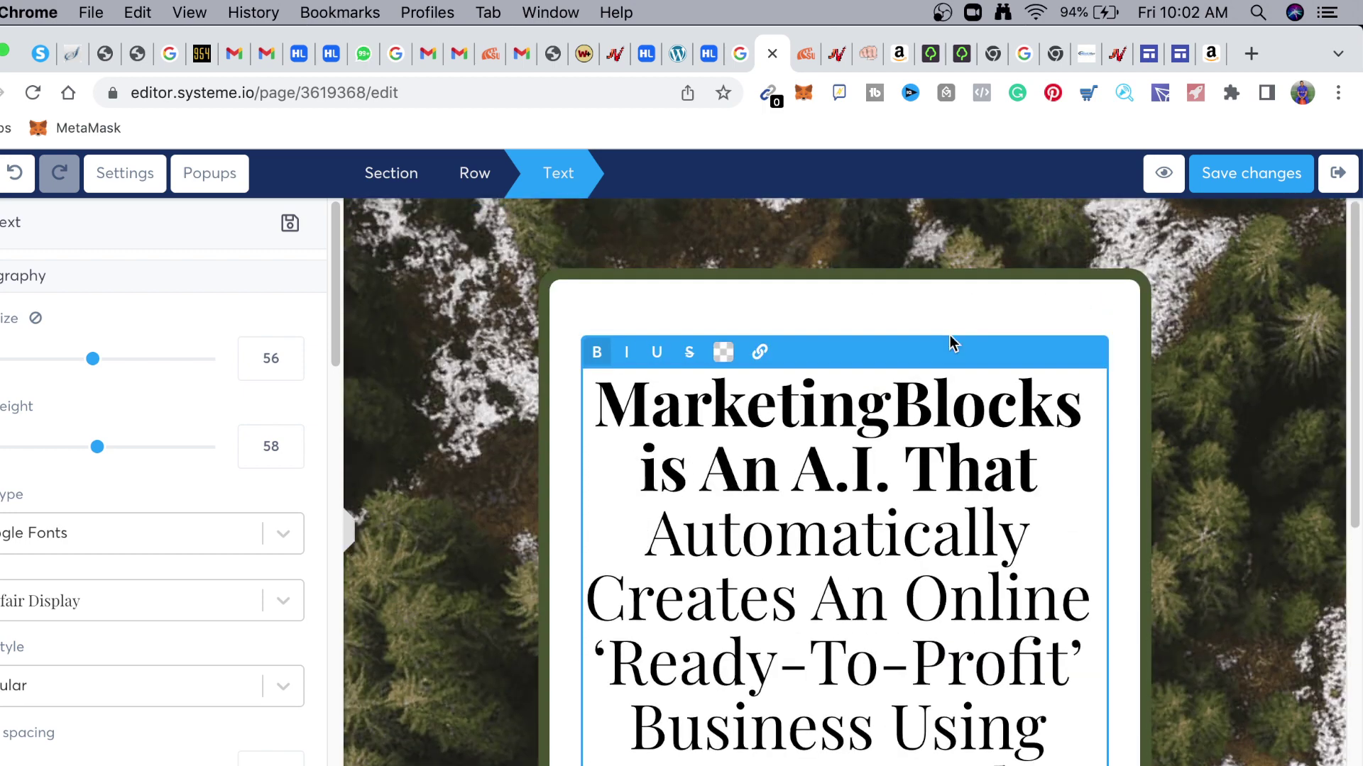
left_click(1151, 297)
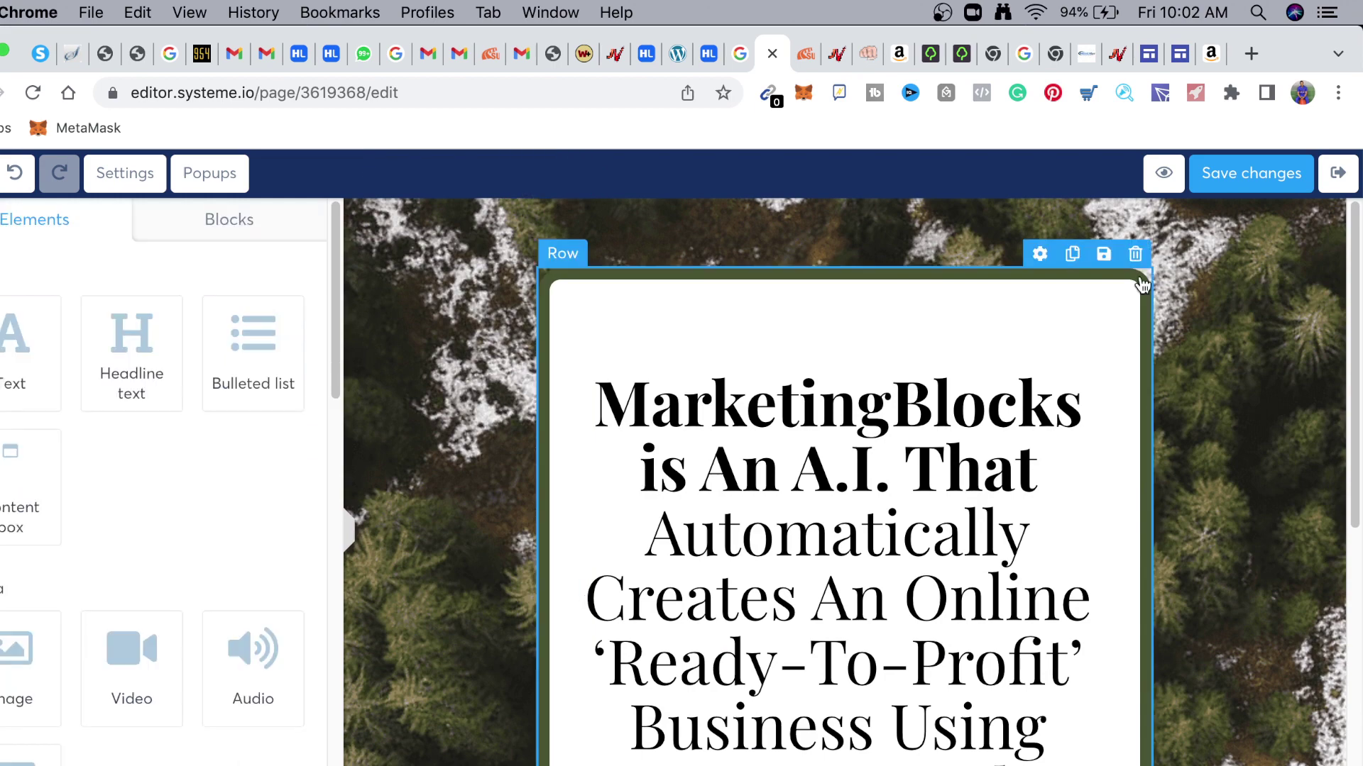
left_click_drag(1071, 289, 1008, 306)
Change the form prompt's ending from the free video training wording to 'Access the Software Now'
scroll(921, 538, "down", 6)
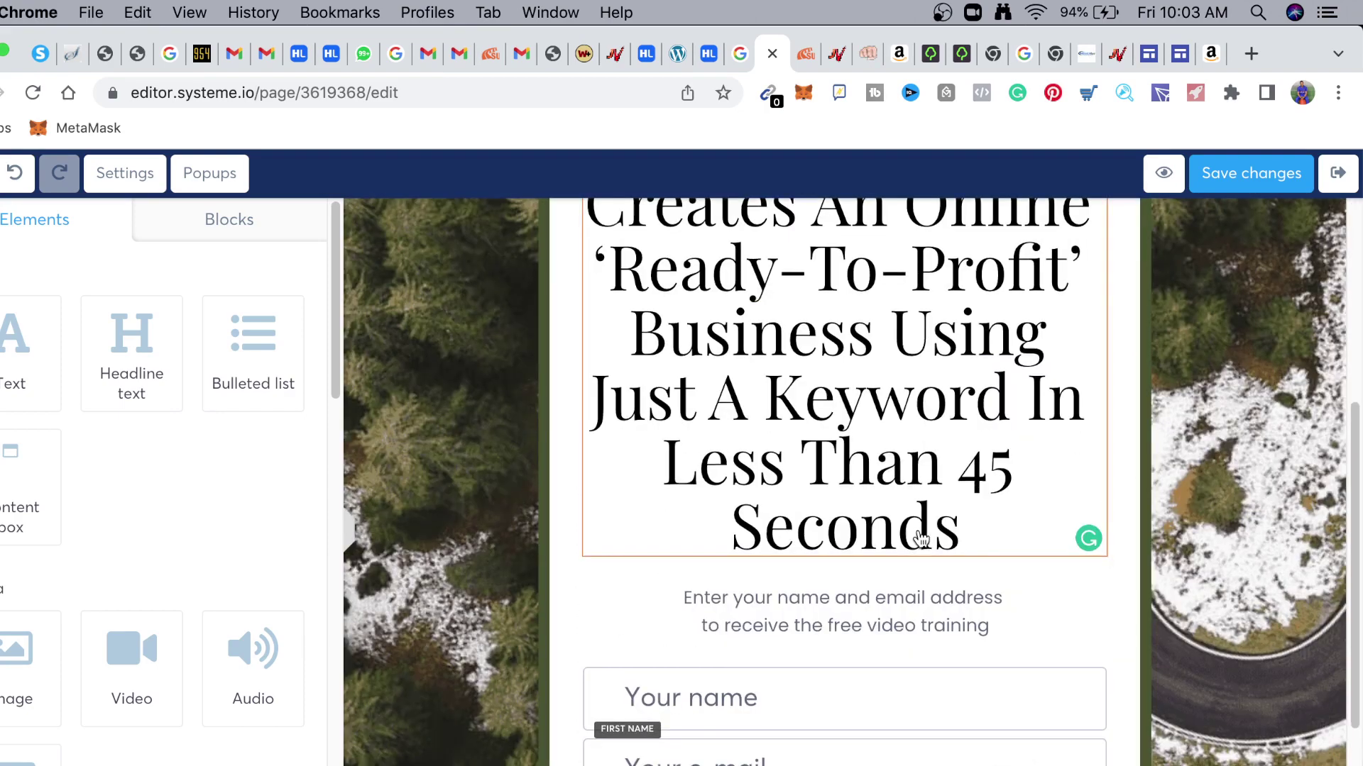
scroll(920, 538, "down", 1)
left_click(834, 576)
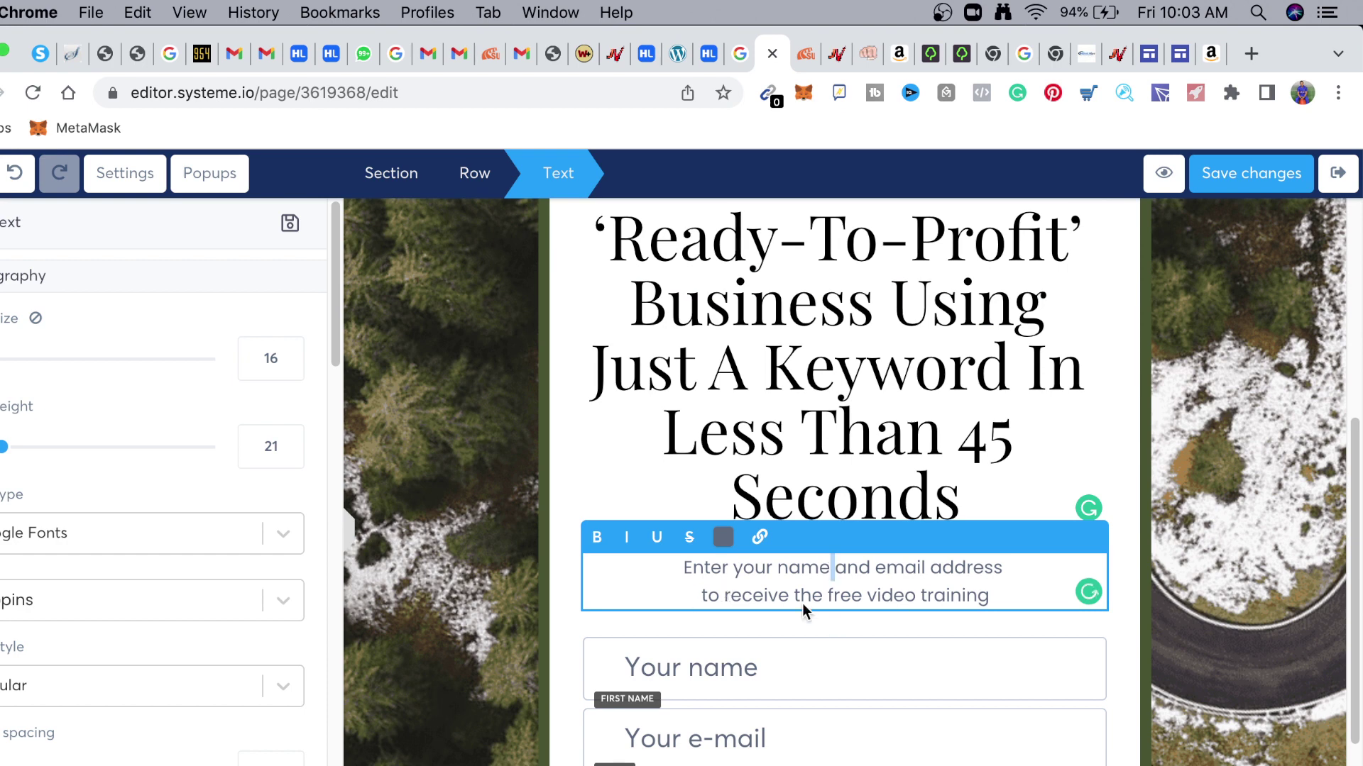
left_click_drag(994, 595, 830, 596)
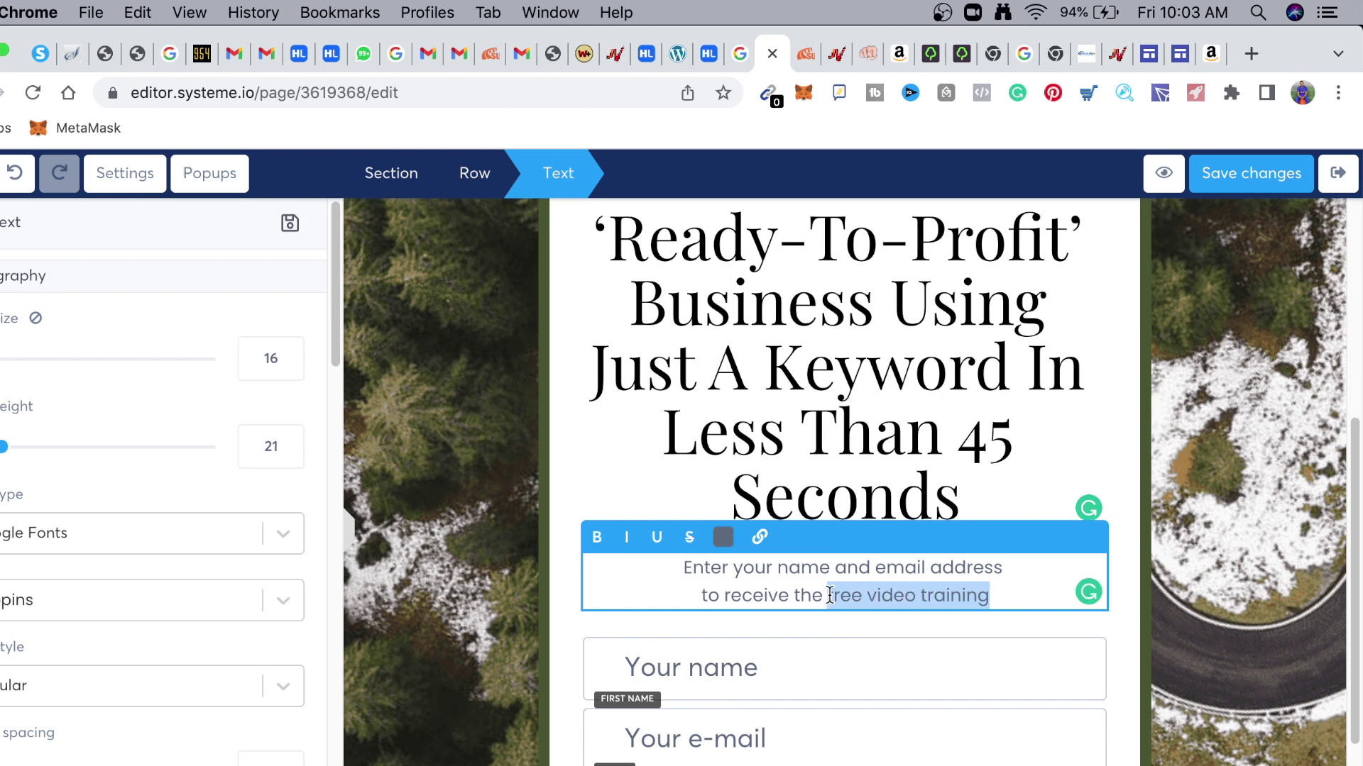
key("BackSpace")
key("BackSpace")
key("BackSpace")
key("BackSpace")
key("BackSpace")
key("BackSpace")
key("BackSpace")
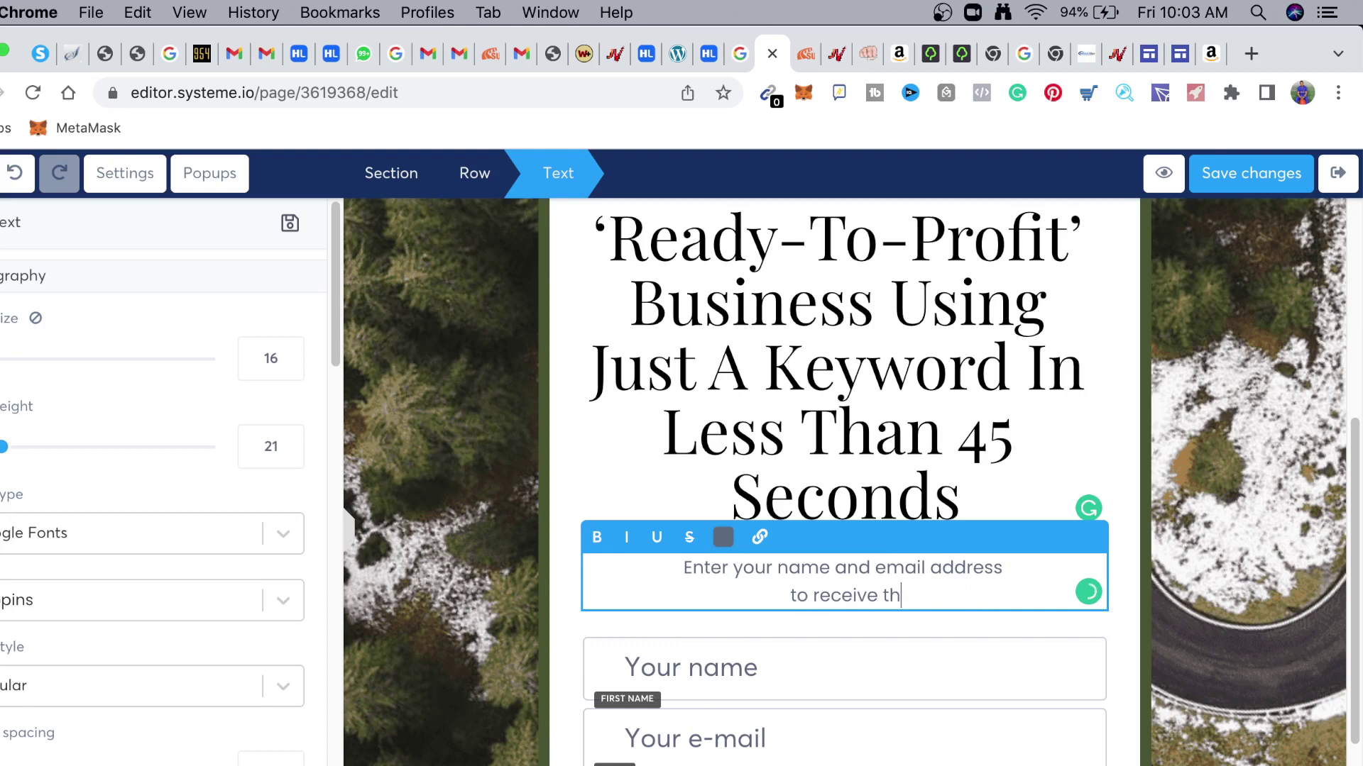
key("BackSpace")
key("BackSpace")
key("BackSpace")
key("BackSpace")
key("BackSpace")
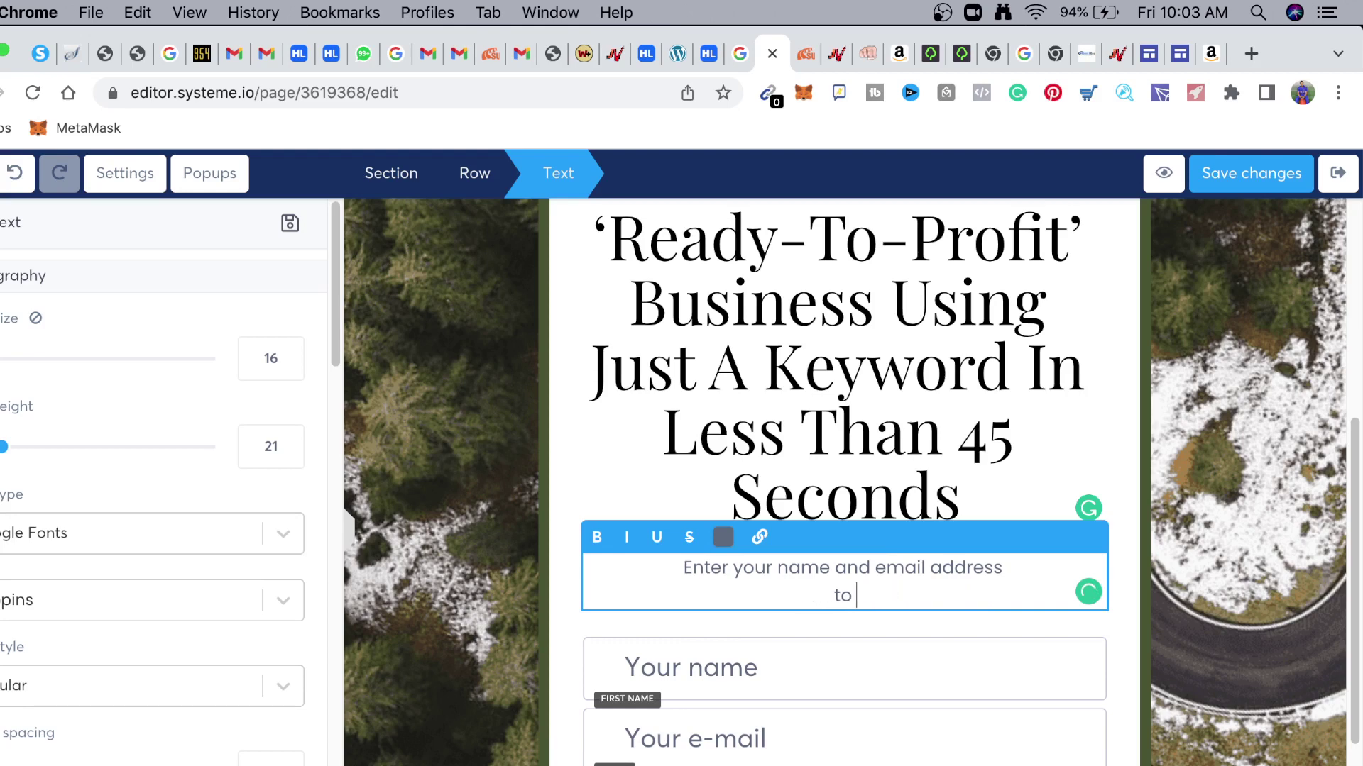
type("a")
key("BackSpace")
type("acc")
key("BackSpace")
key("BackSpace")
key("BackSpace")
type("Access the Soft")
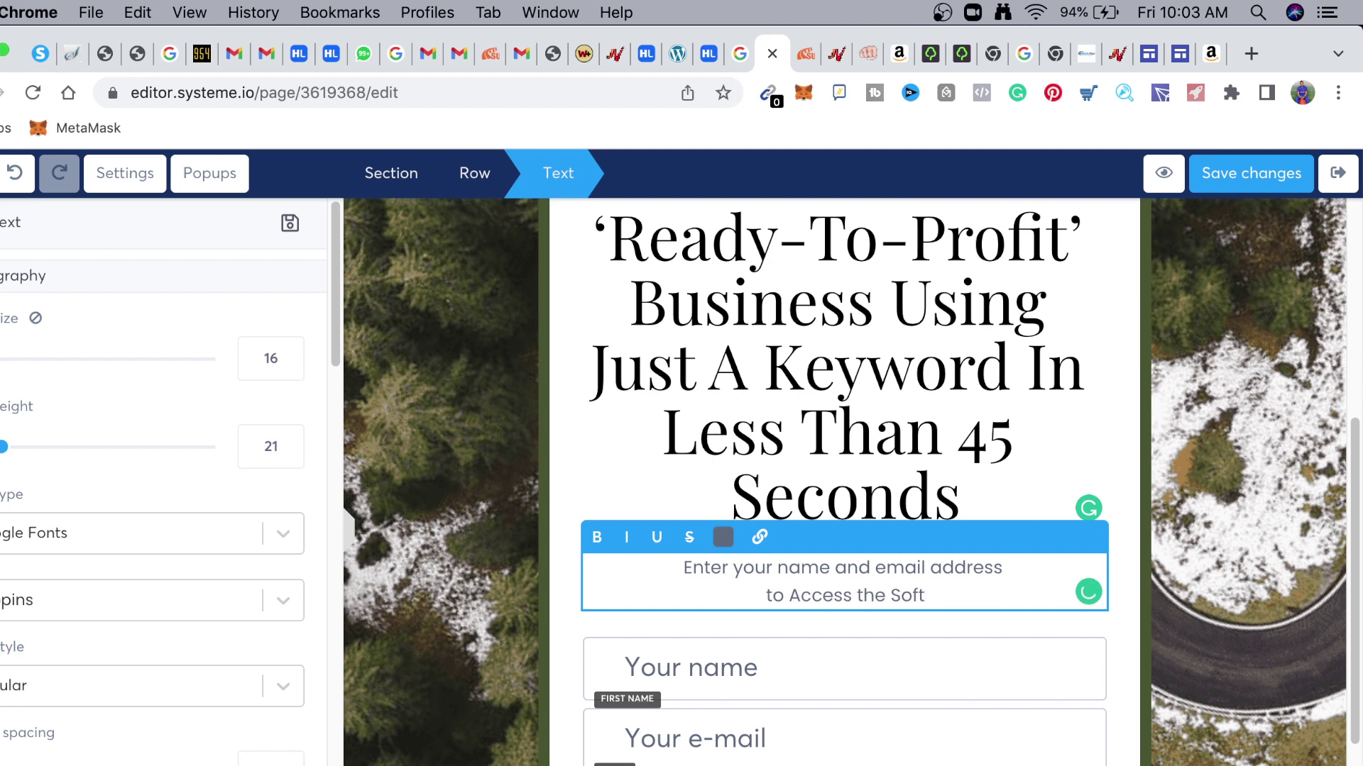
type("ware Now")
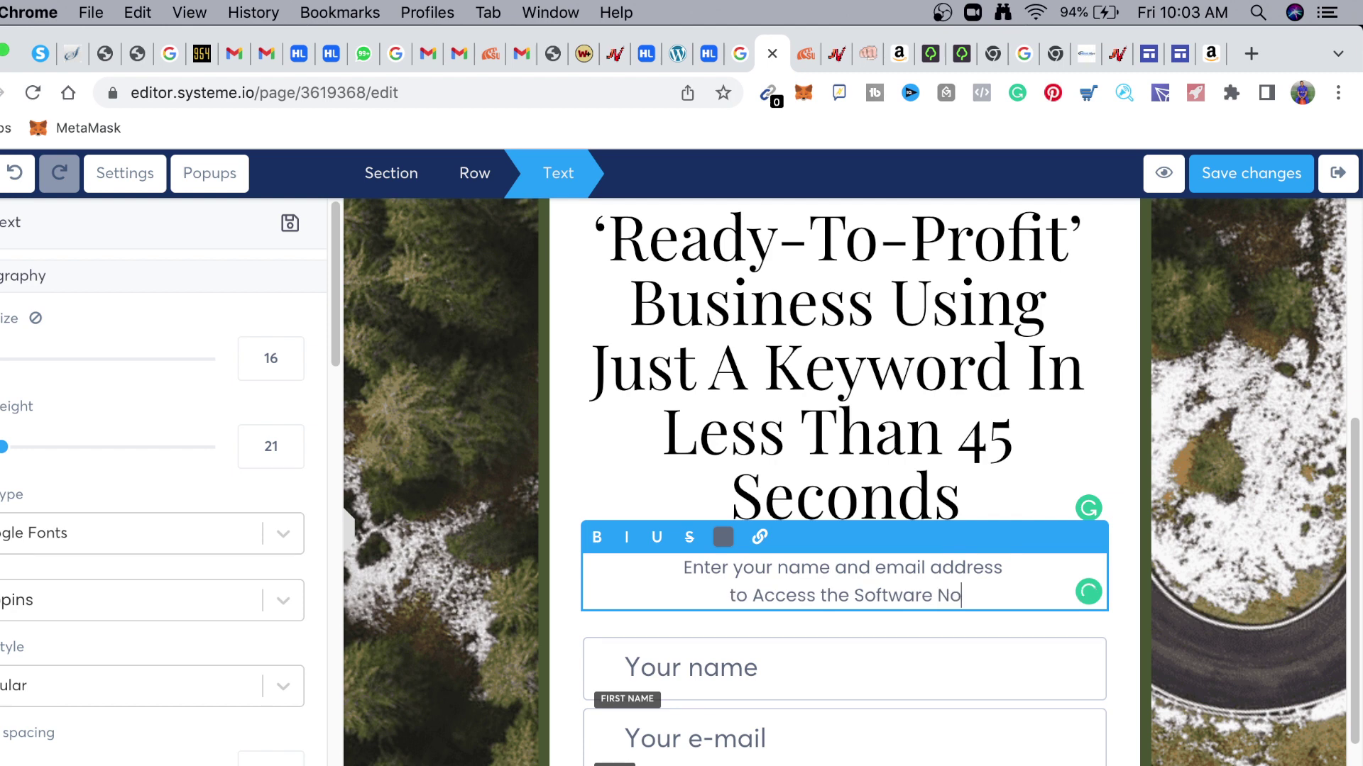
Capitalise Name, Email and Address in the form prompt
left_click(787, 568)
key("BackSpace")
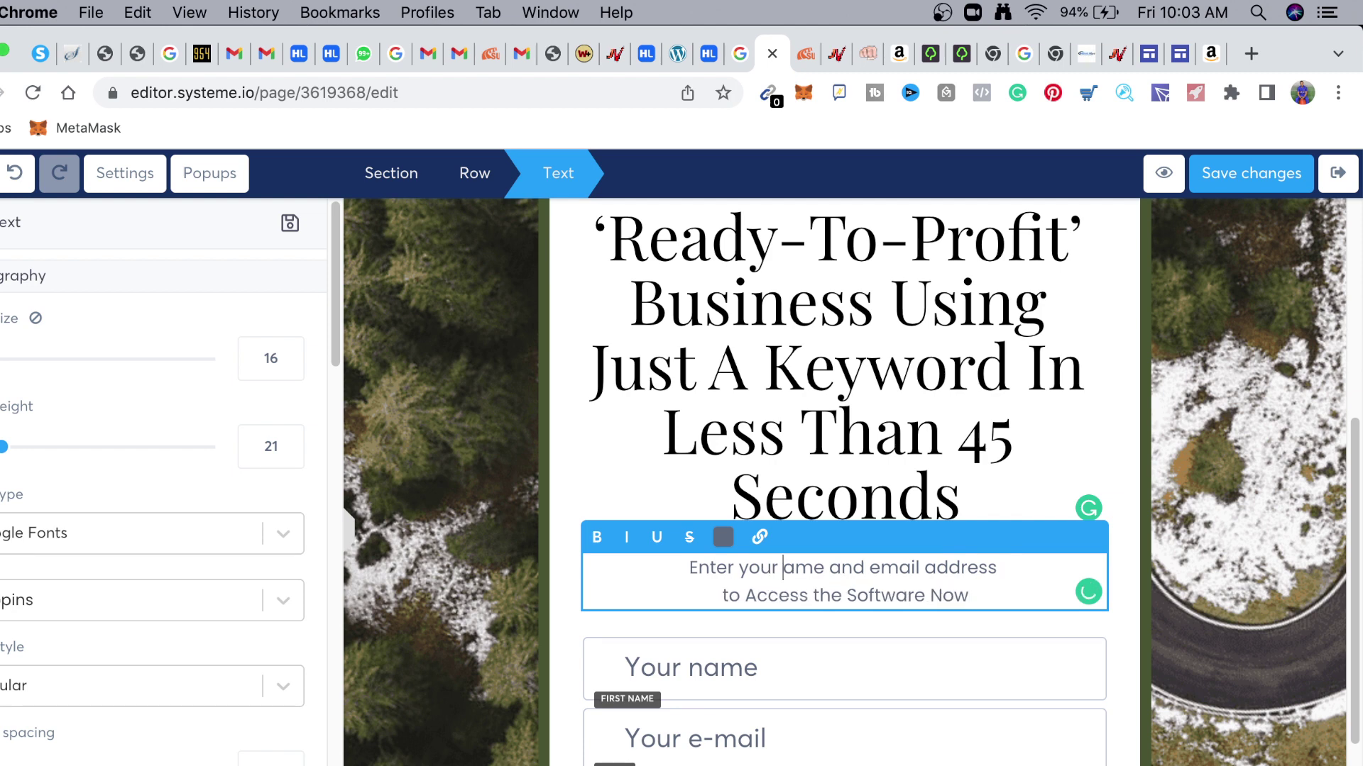
type("N")
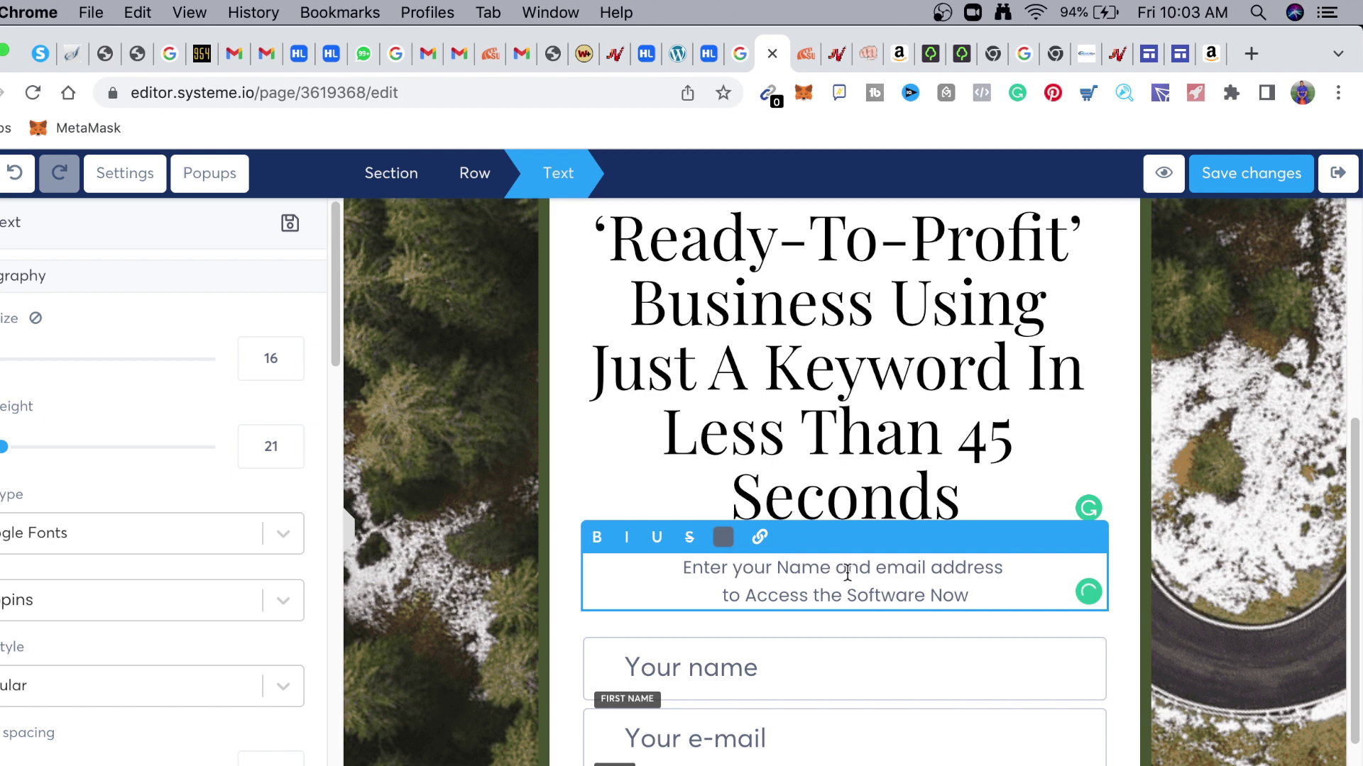
left_click(885, 569)
key("BackSpace")
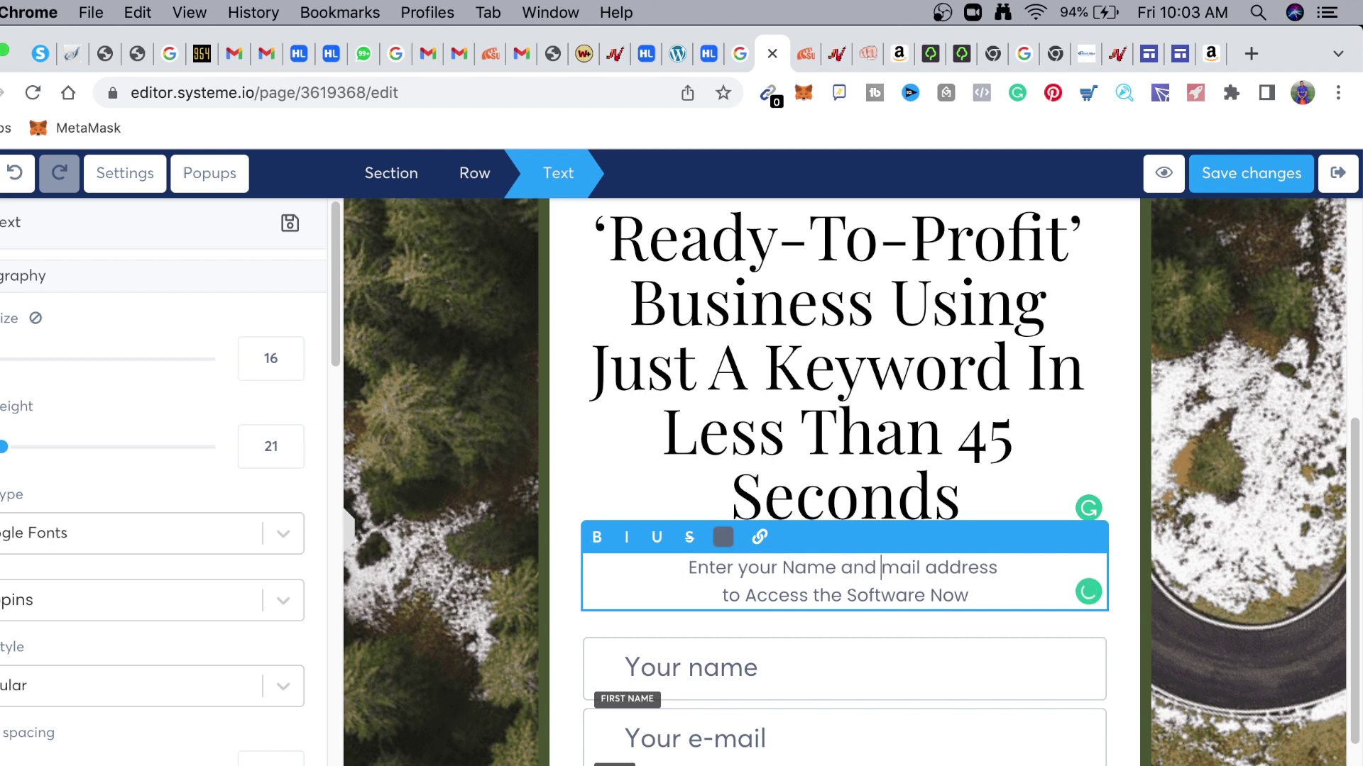
type("E")
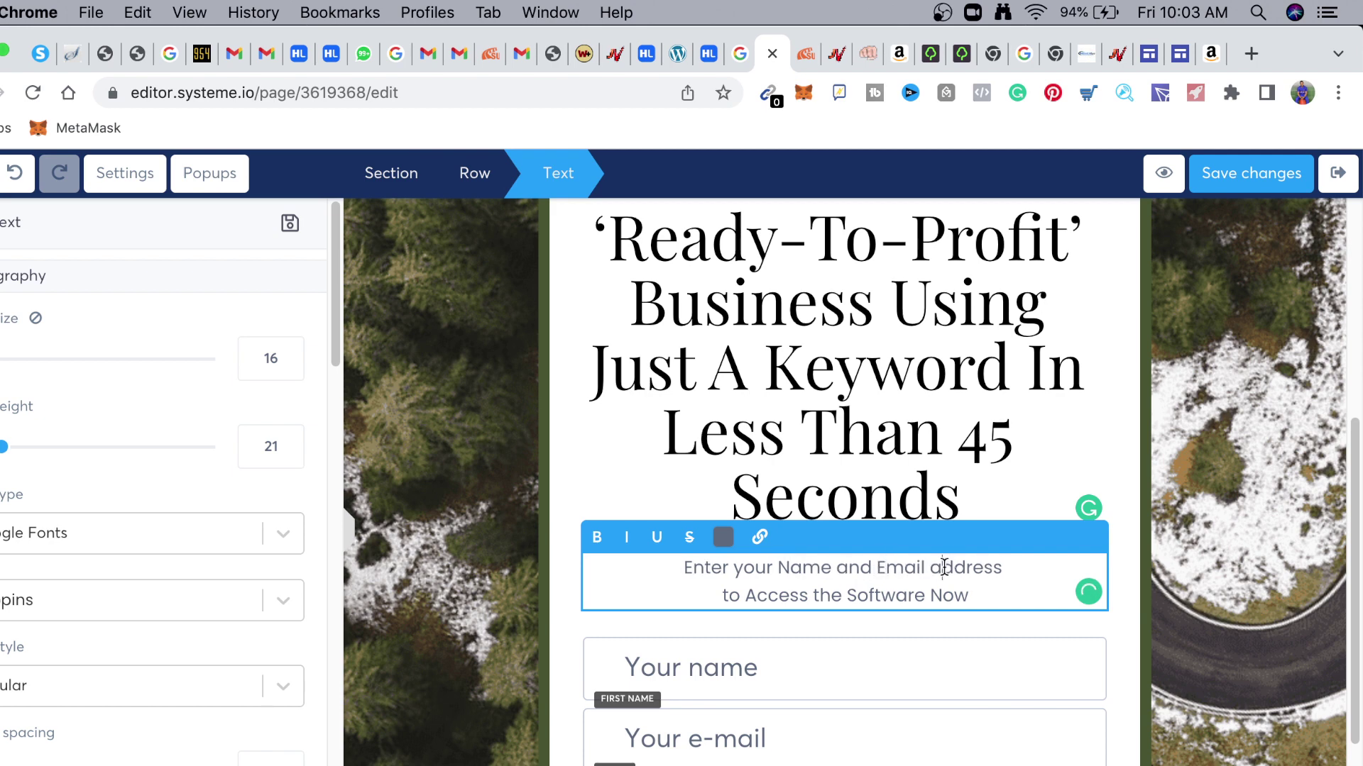
left_click(944, 568)
key("BackSpace")
type("A")
Replace VIDEO TRAINING in the submit button's text with 'A.I'
key("Escape")
left_click(845, 764)
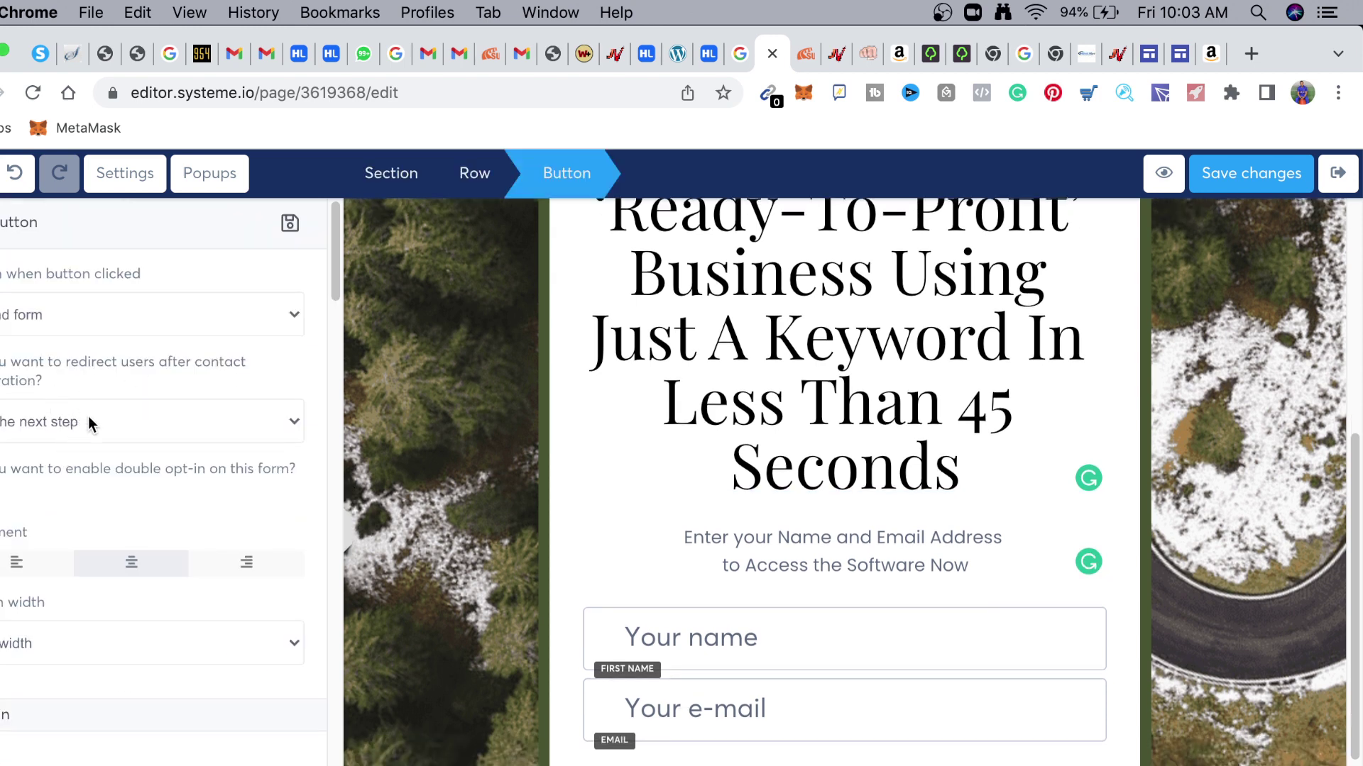
key("Escape")
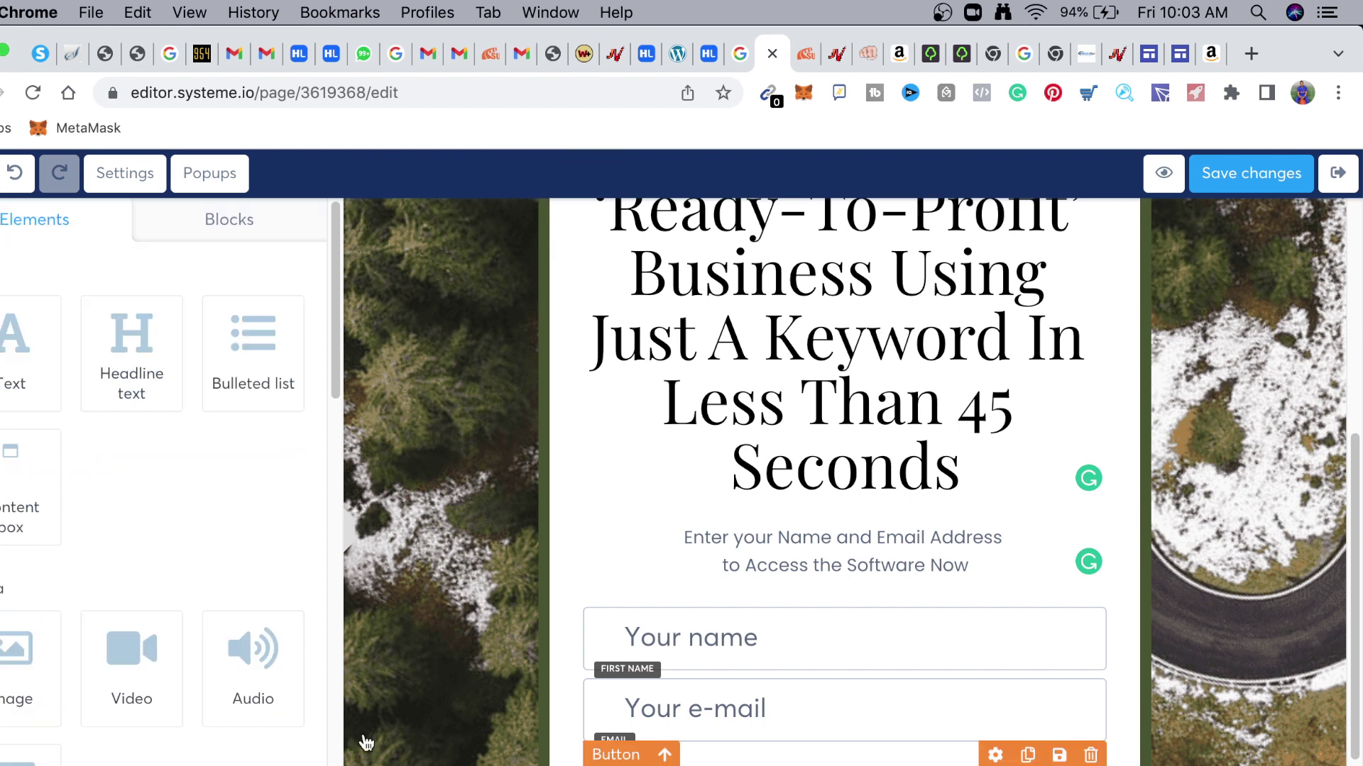
left_click(995, 755)
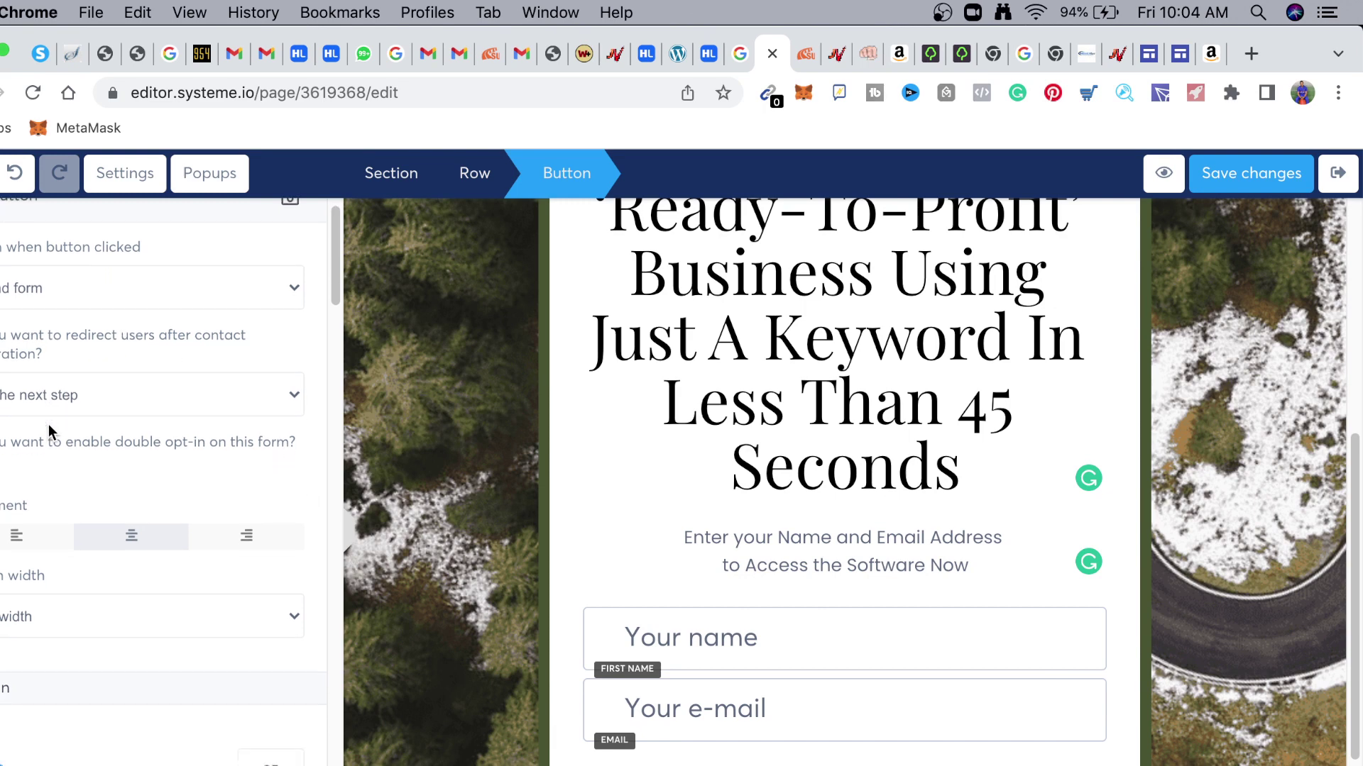
scroll(48, 425, "down", 8)
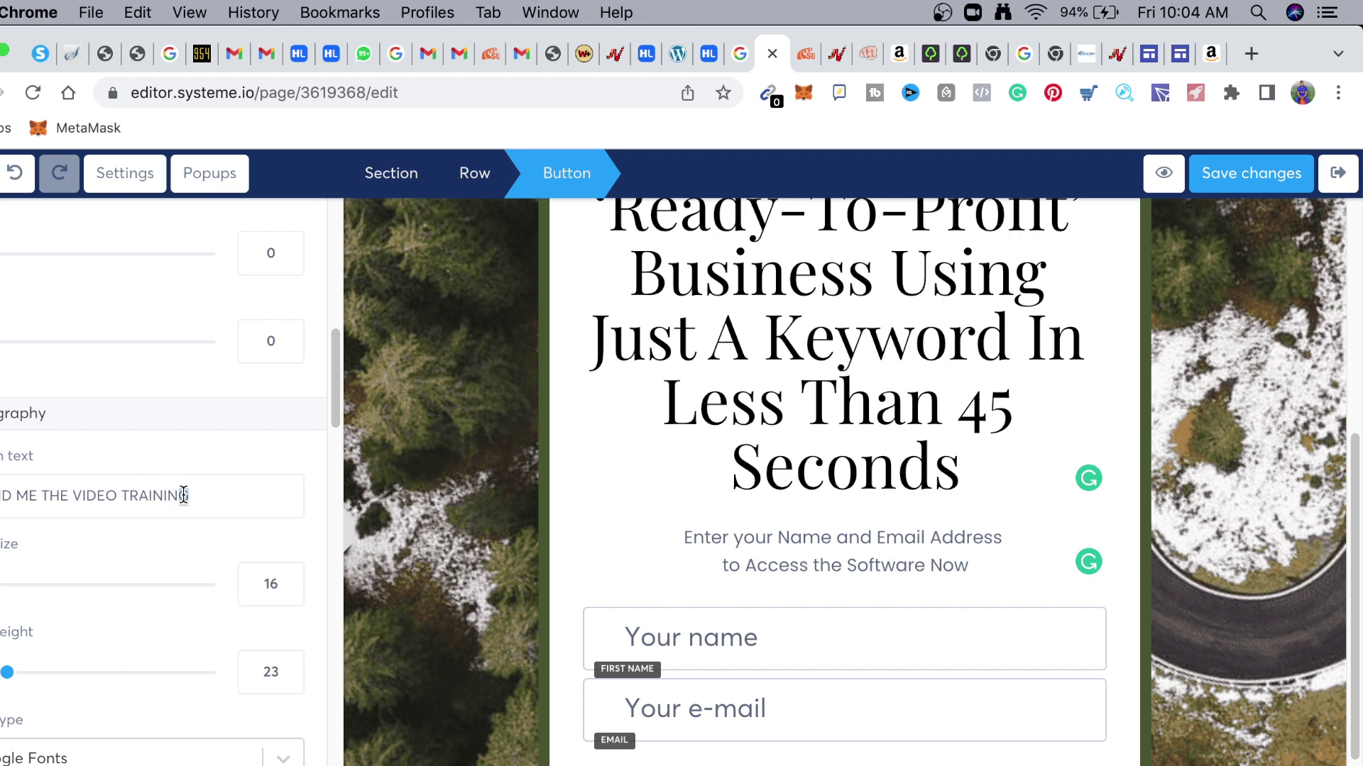
left_click_drag(206, 496, 71, 487)
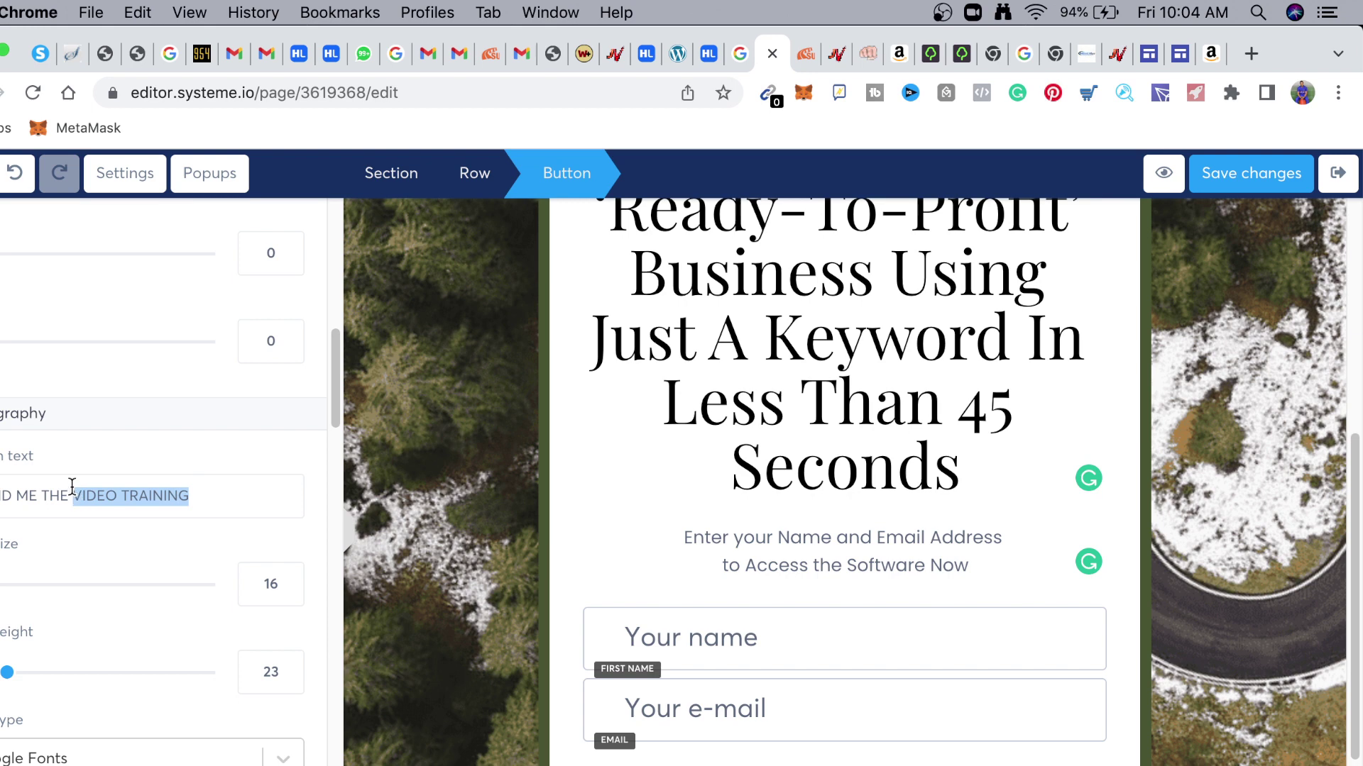
key("BackSpace")
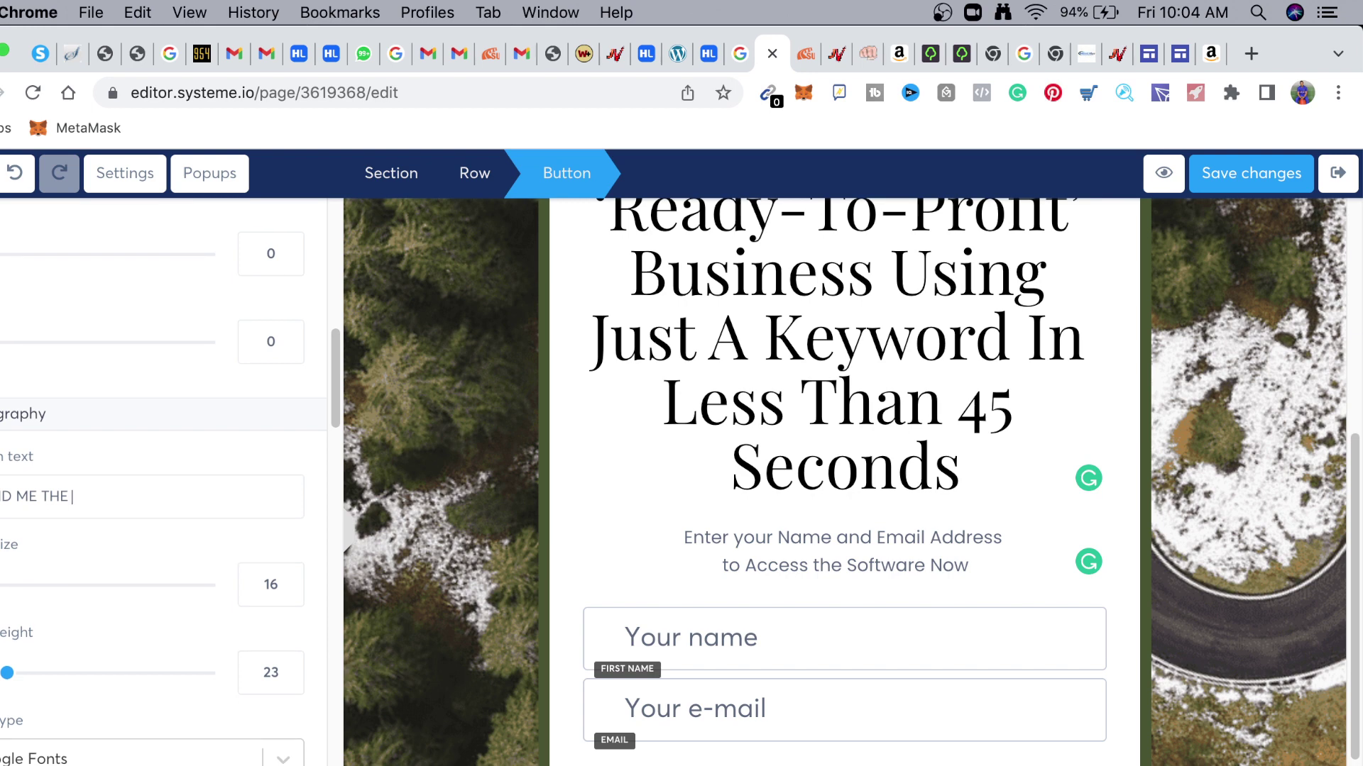
type("A.I")
Change the button label to 'SEND ME THE Software' and deselect it
left_click(940, 406)
scroll(944, 405, "up", 6)
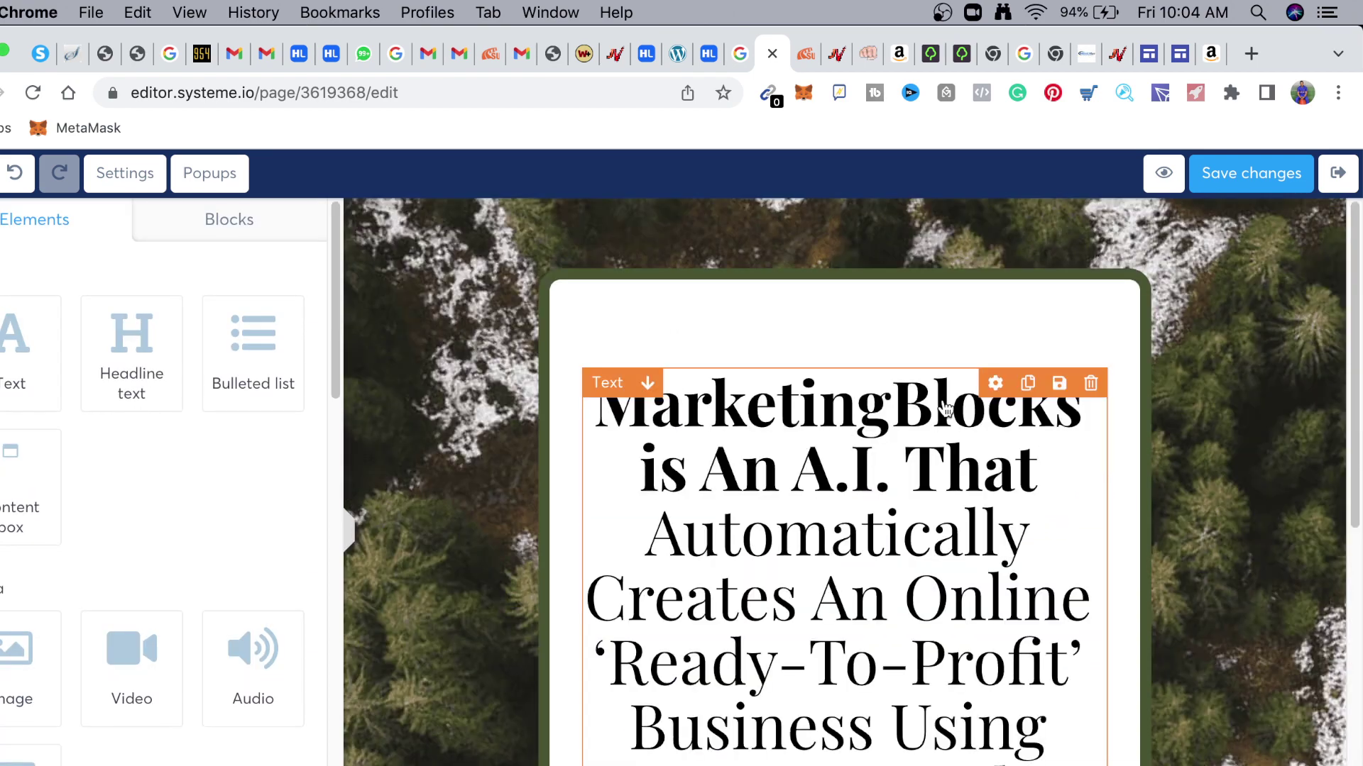
scroll(812, 520, "down", 1)
scroll(813, 520, "down", 8)
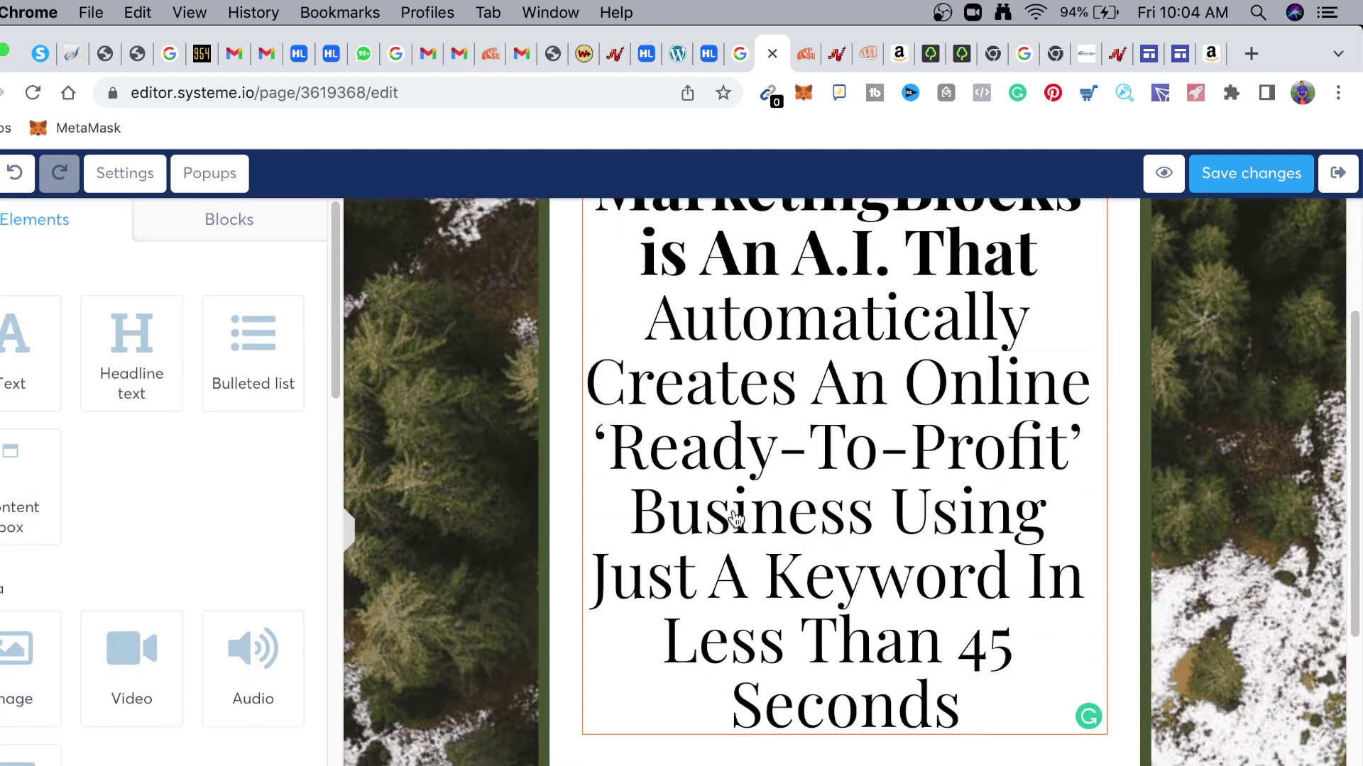
scroll(71, 557, "down", 6)
scroll(71, 557, "down", 10)
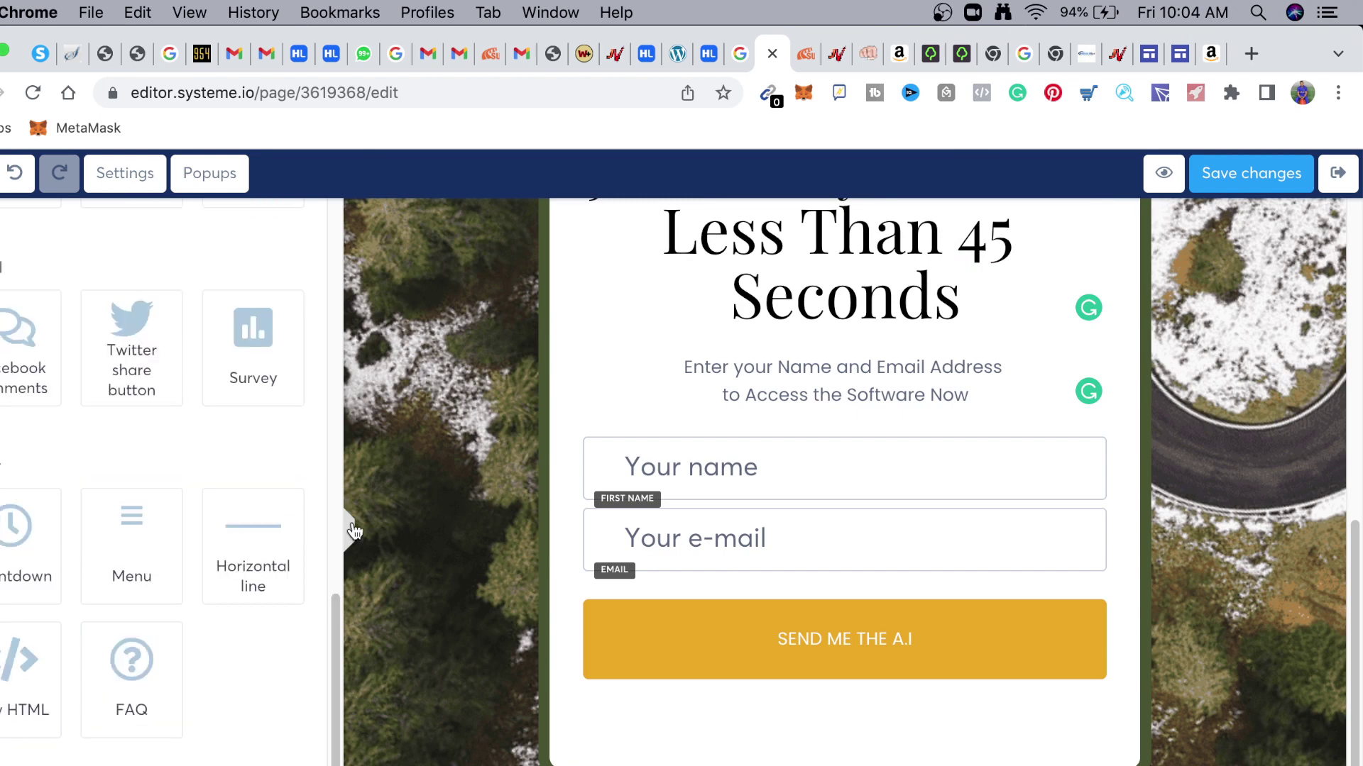
scroll(222, 471, "up", 15)
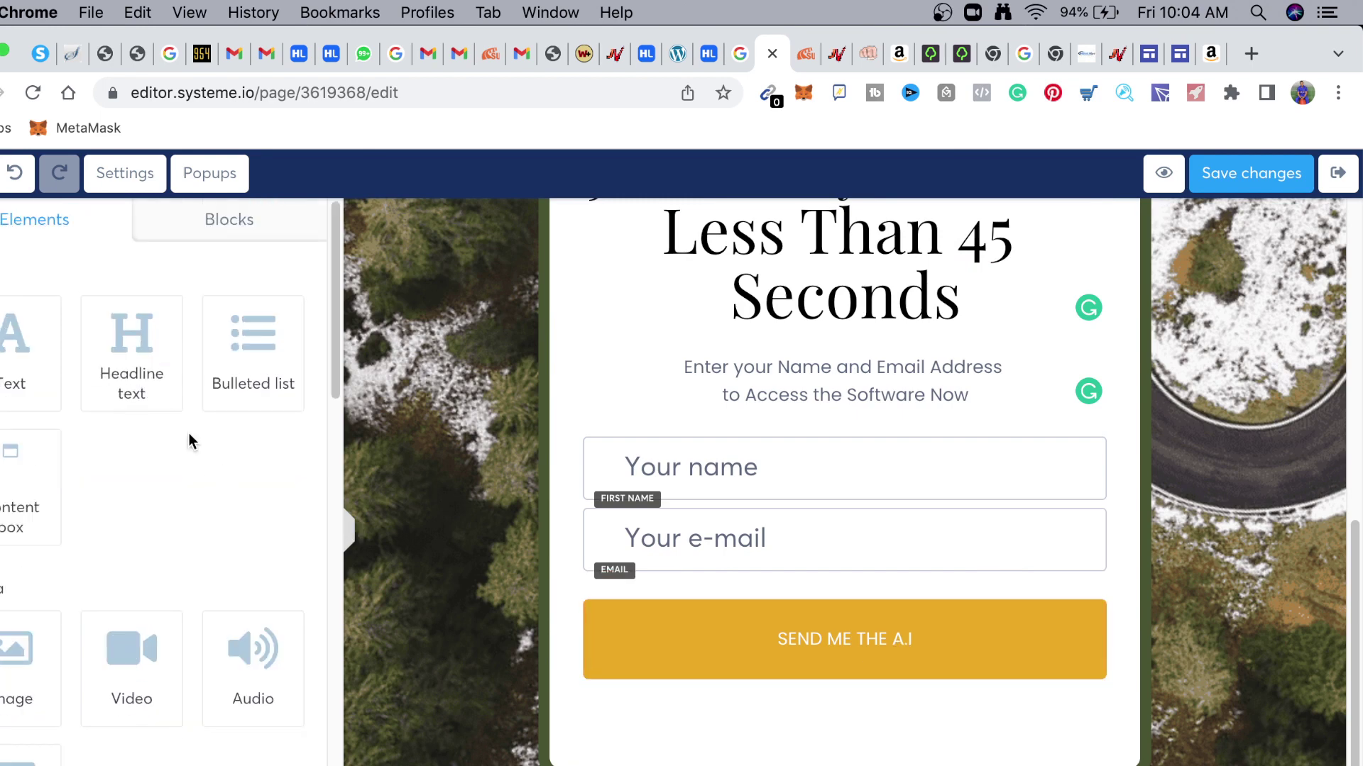
left_click(851, 646)
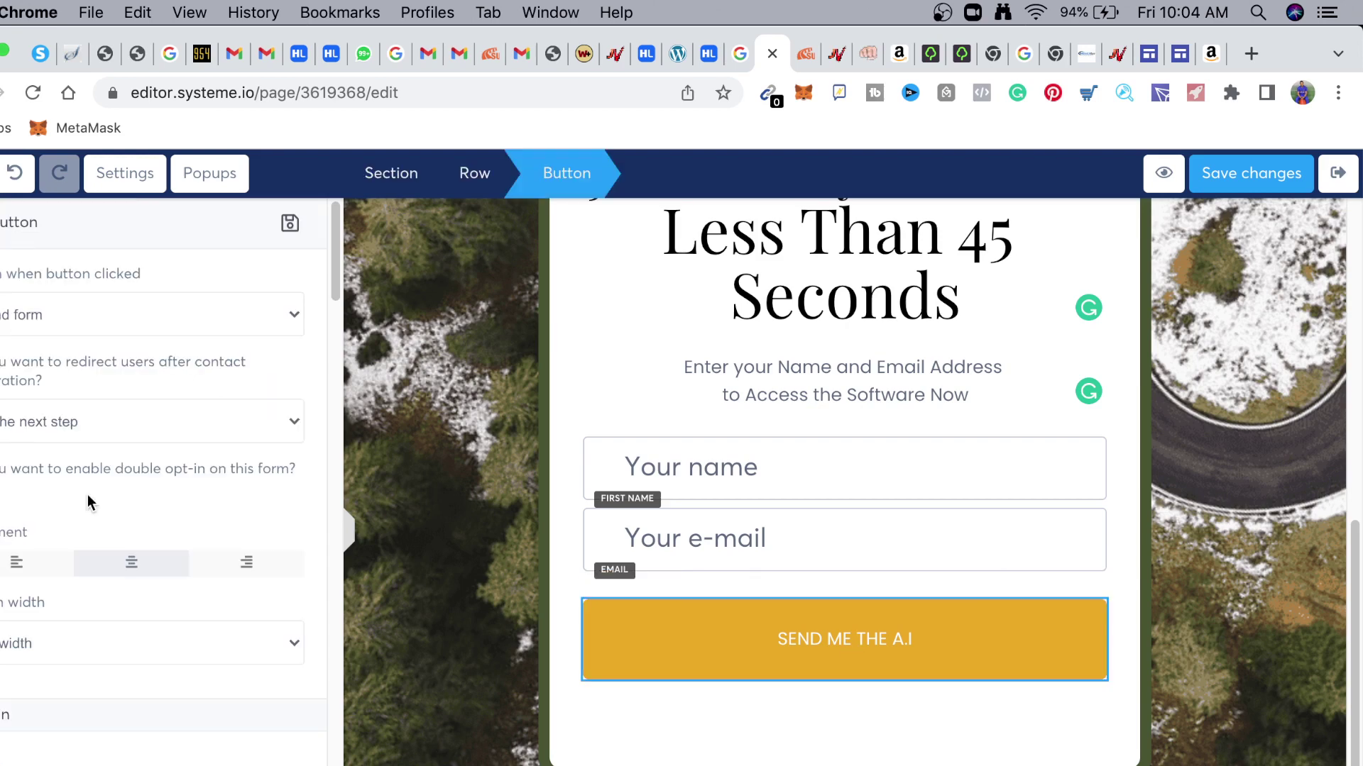
scroll(96, 590, "down", 10)
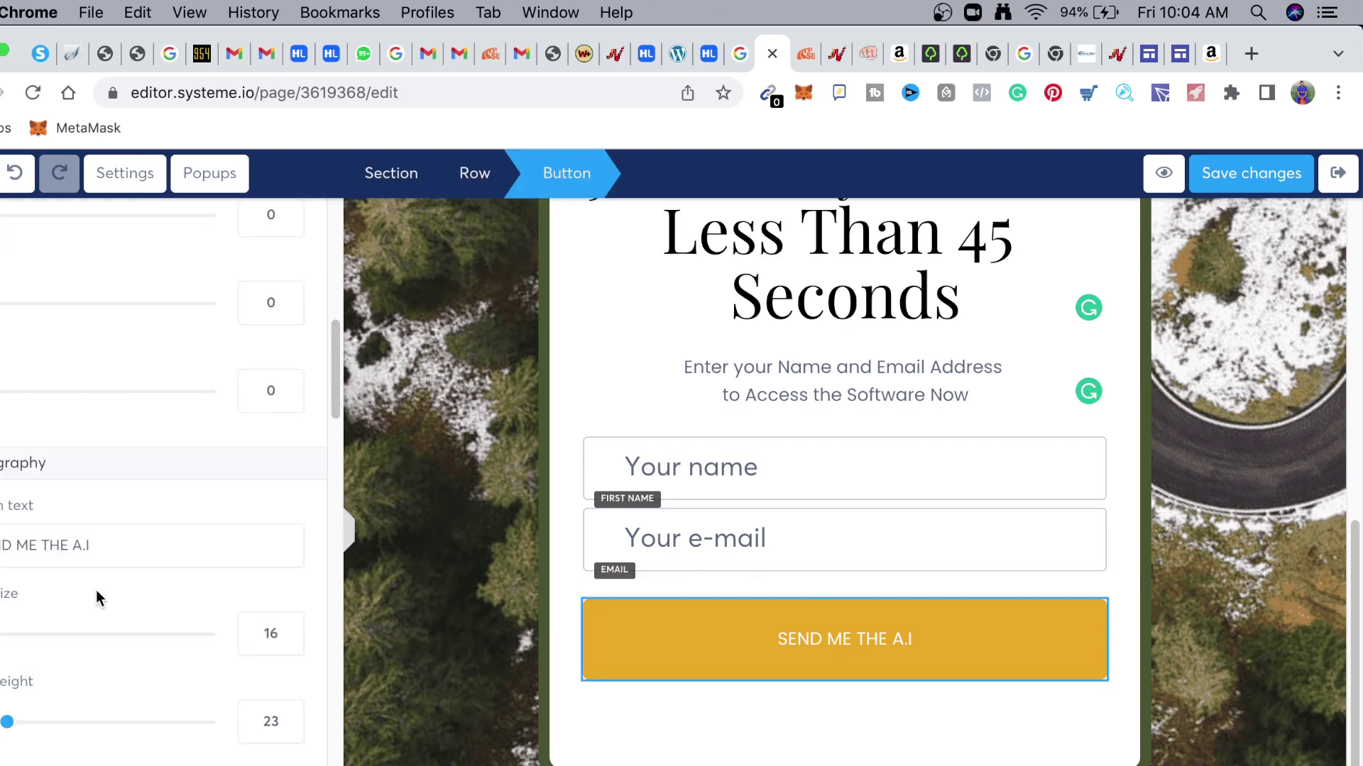
scroll(96, 590, "down", 3)
left_click_drag(90, 348, 71, 344)
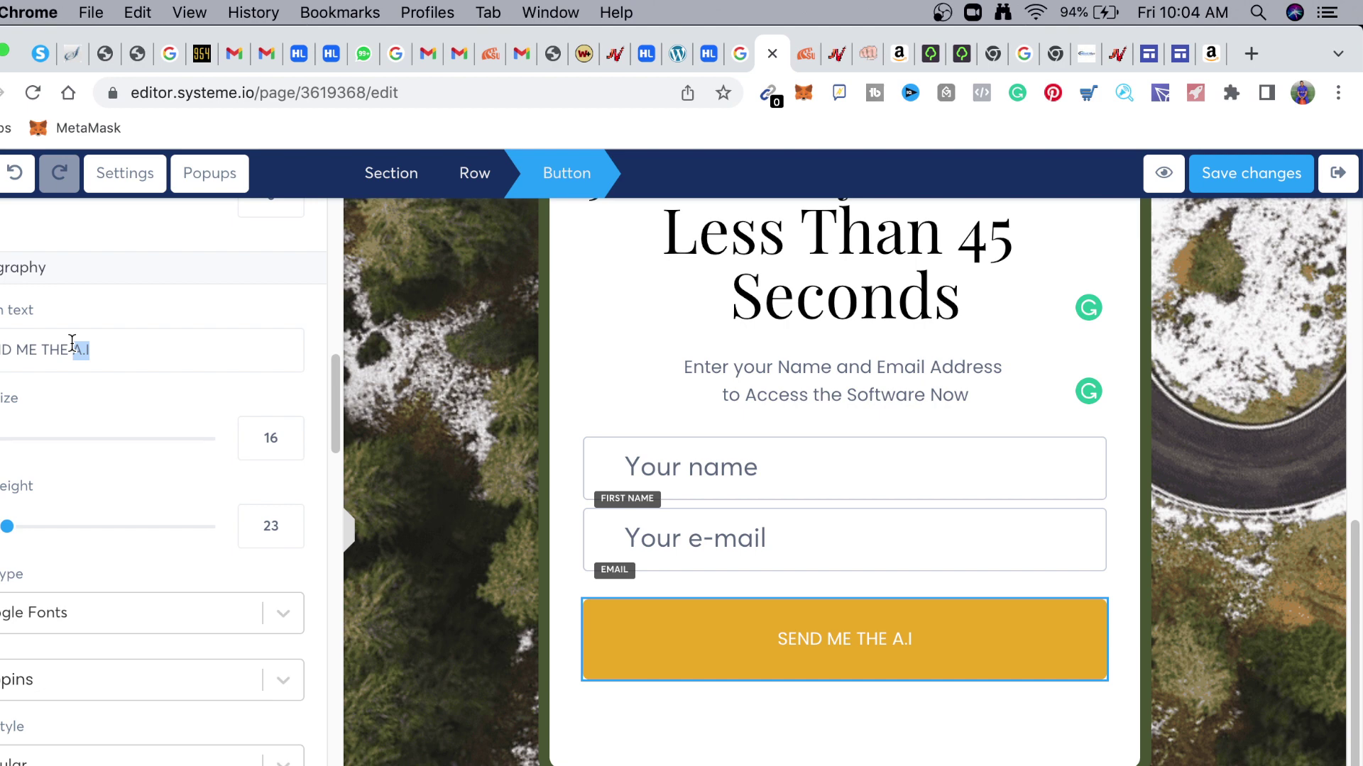
type("Softw")
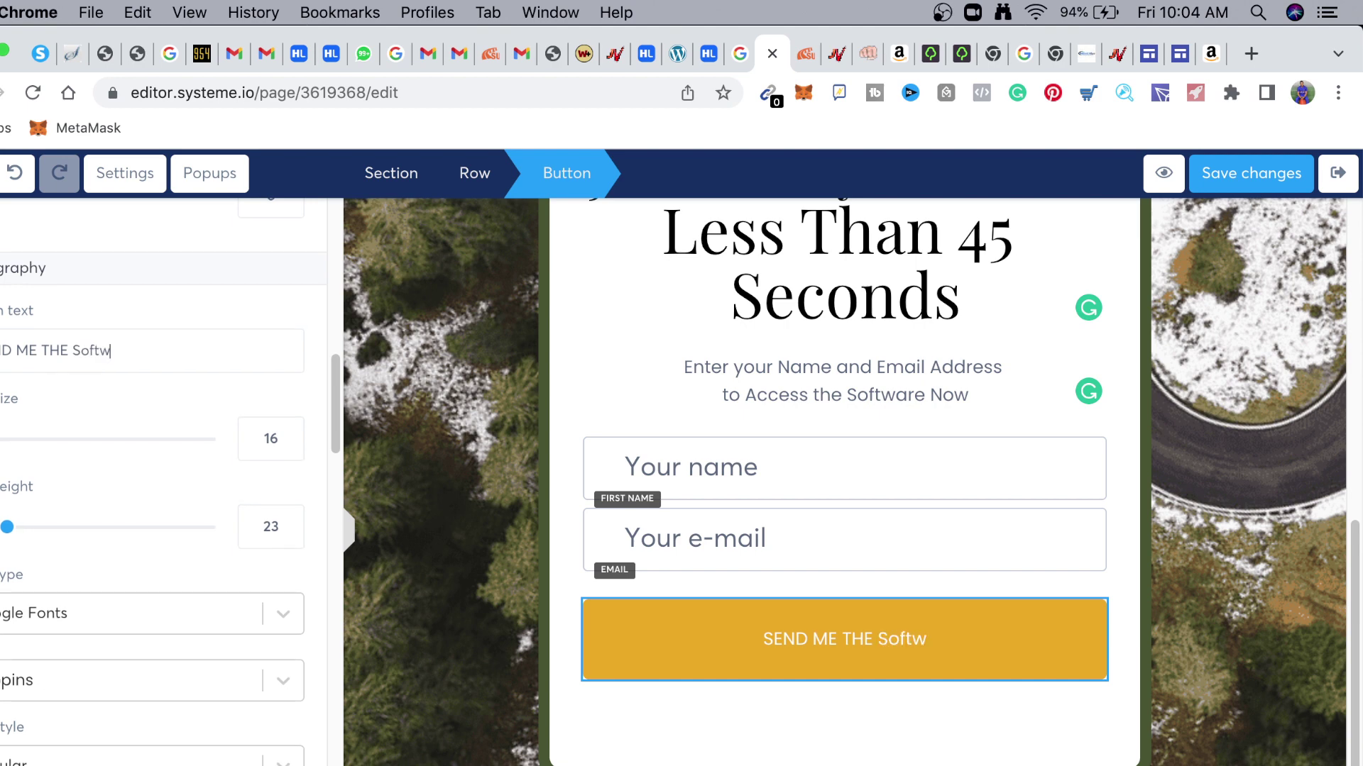
type("are")
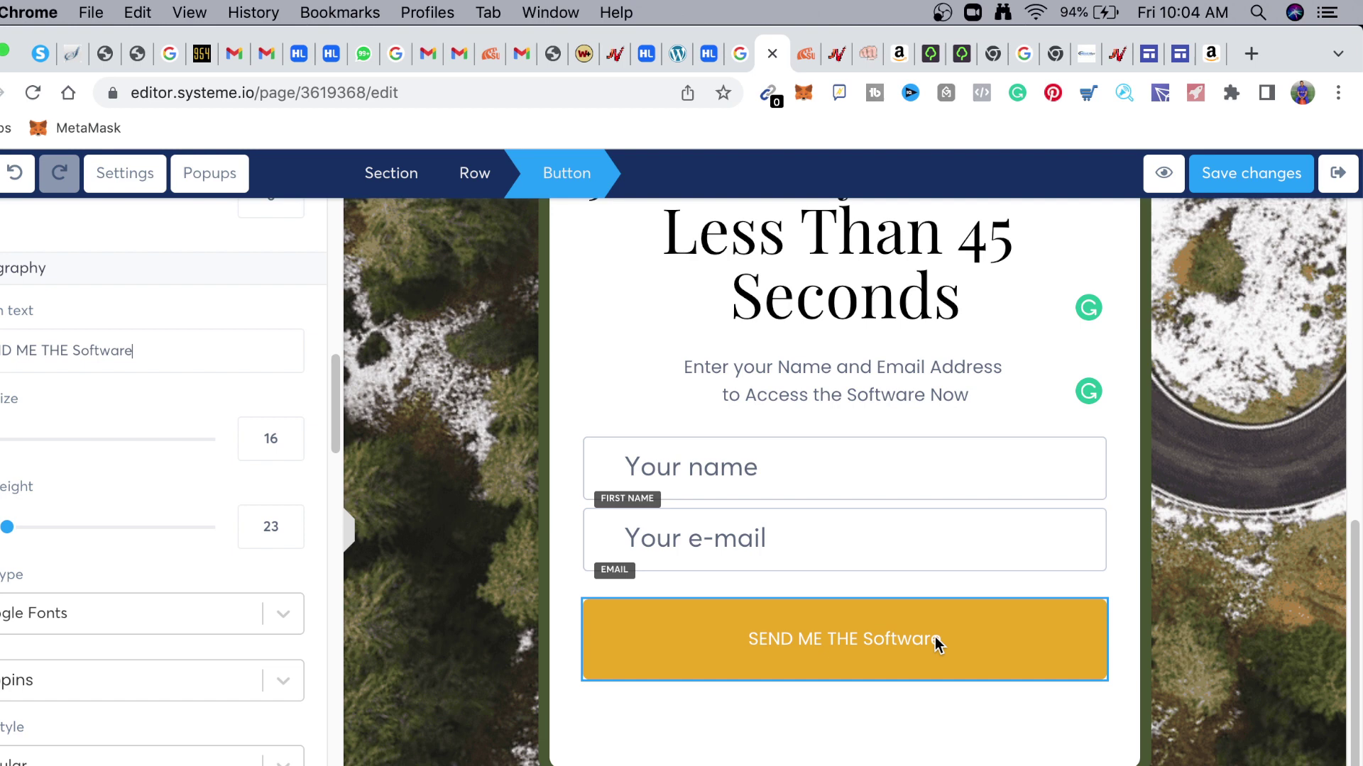
key("Escape")
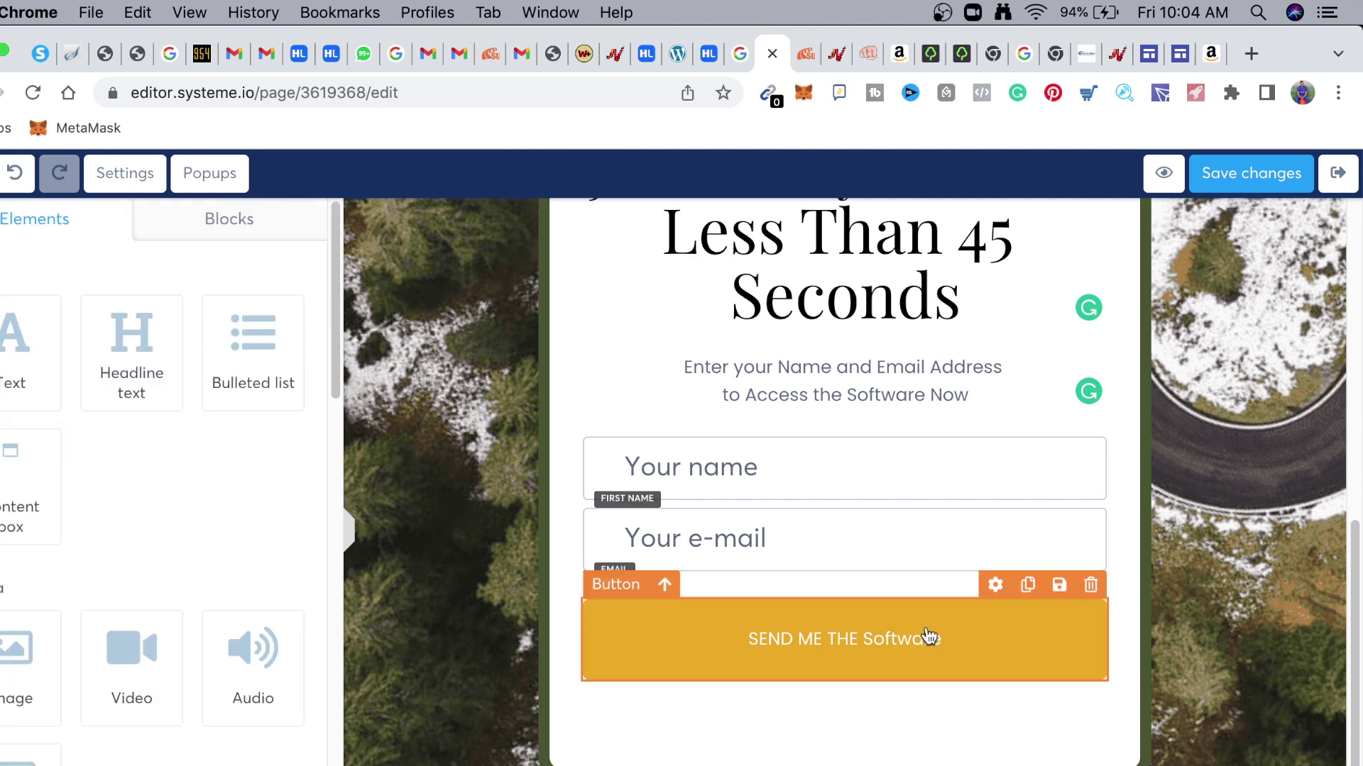
left_click(815, 637)
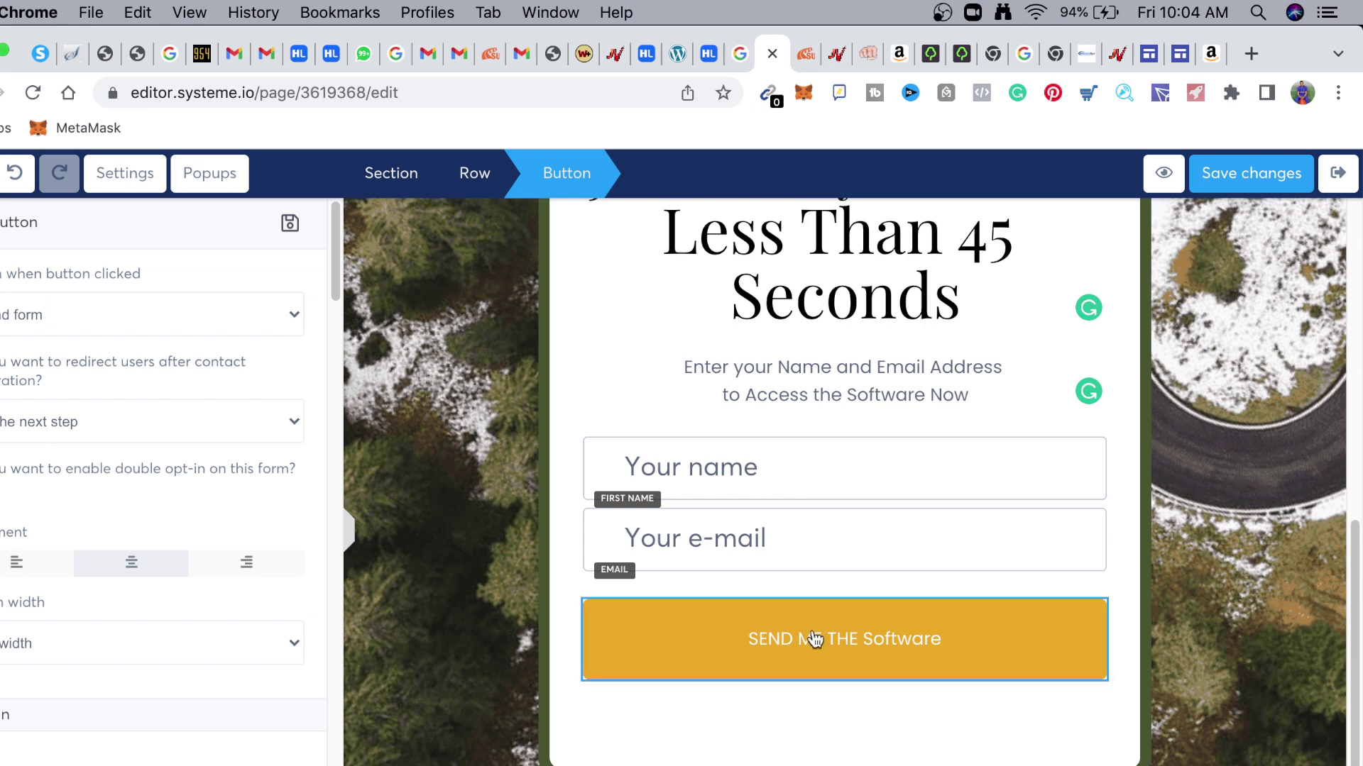
key("Escape")
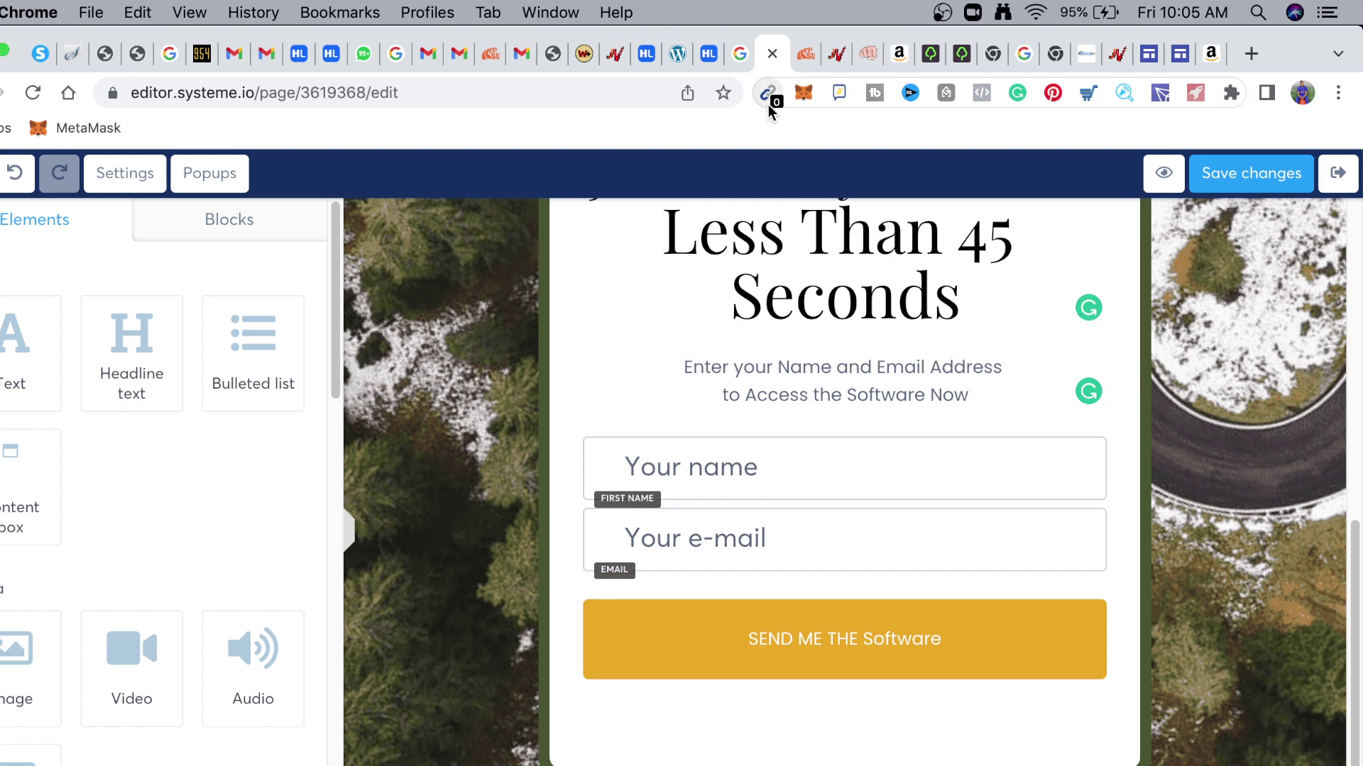
Copy the DEALx MegaBundle affiliate link from JVZoo and return to the systeme.io editor
left_click(837, 55)
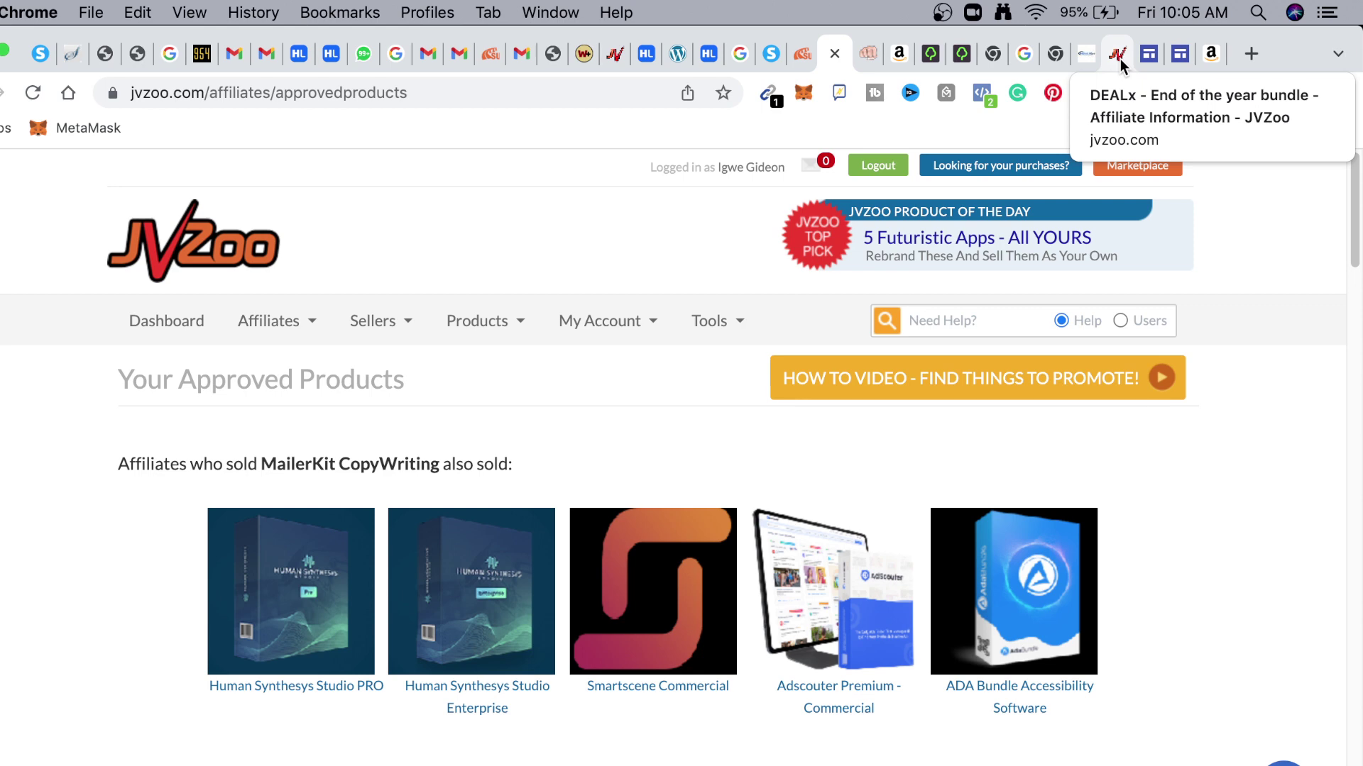
left_click(615, 54)
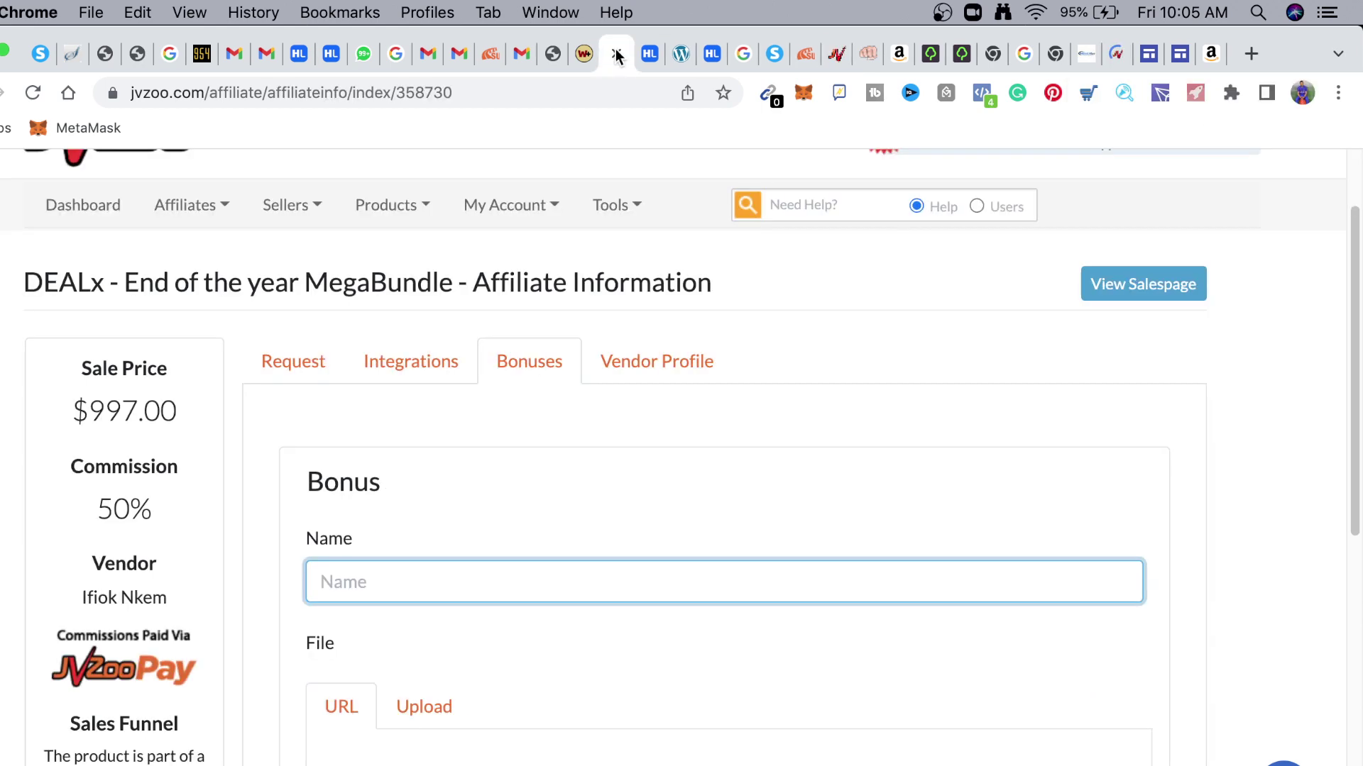
scroll(583, 436, "down", 10)
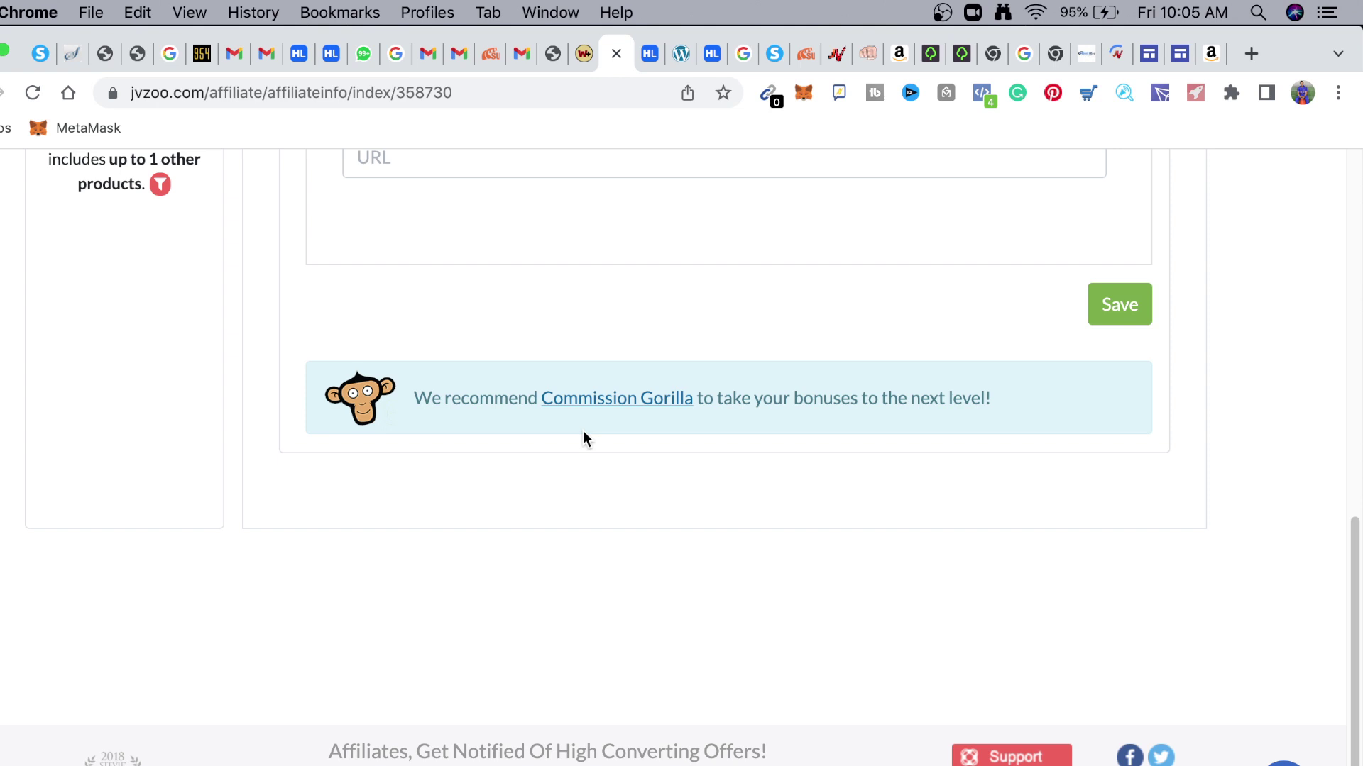
scroll(214, 362, "up", 8)
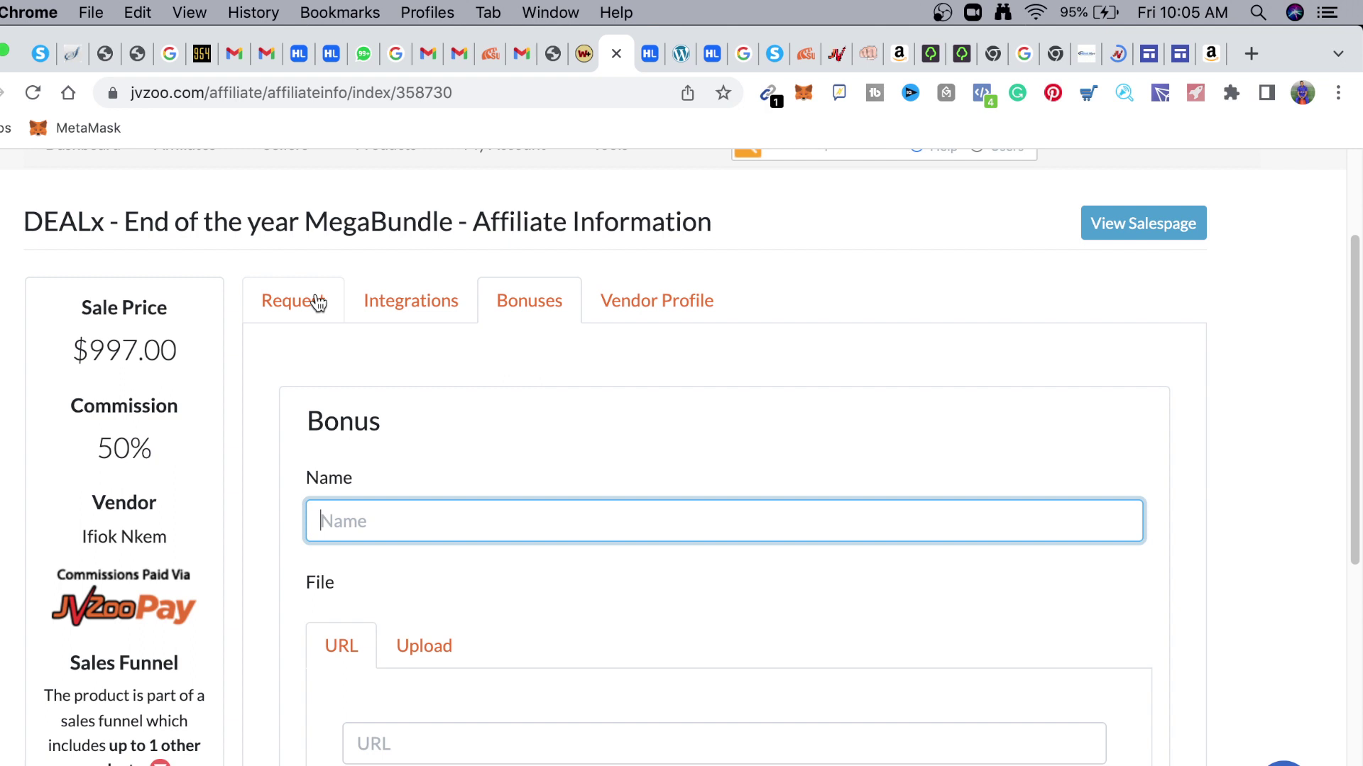
left_click(317, 303)
left_click(1043, 442)
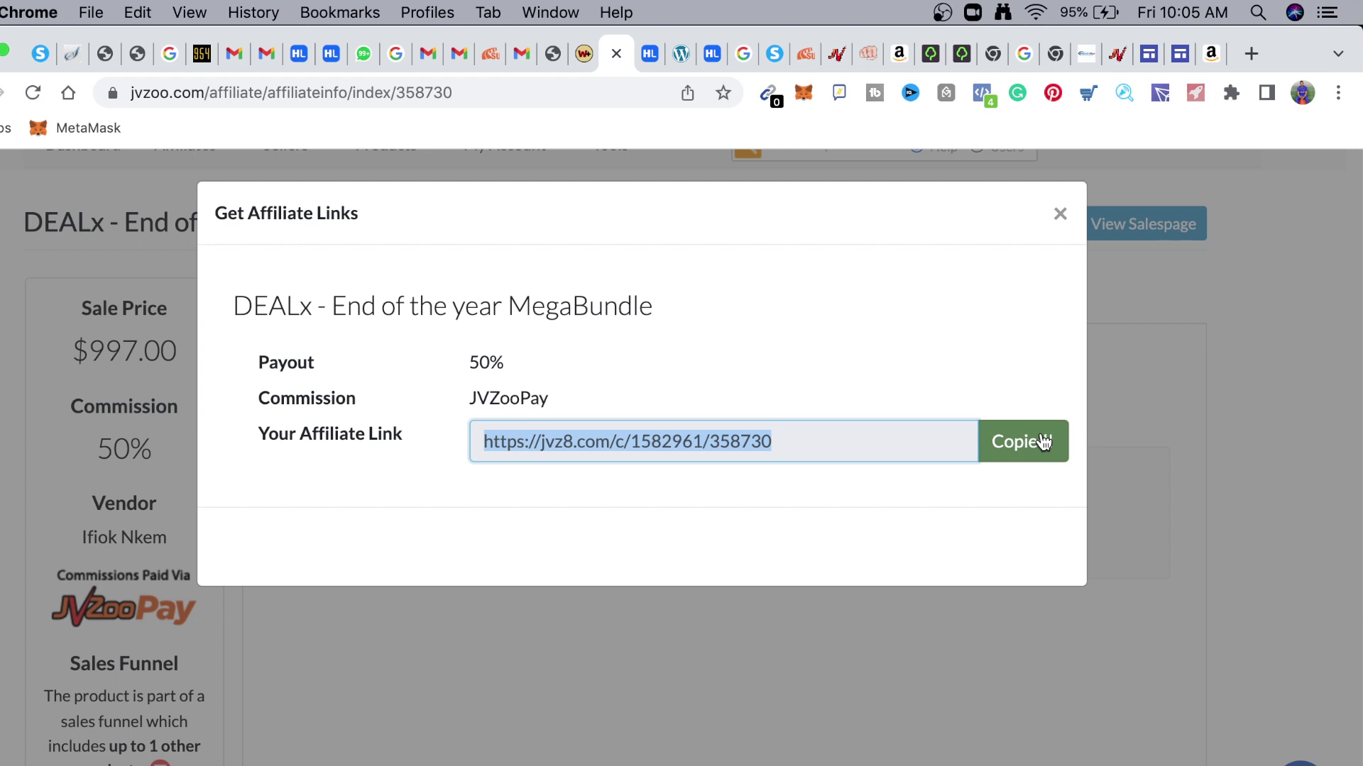
left_click(774, 53)
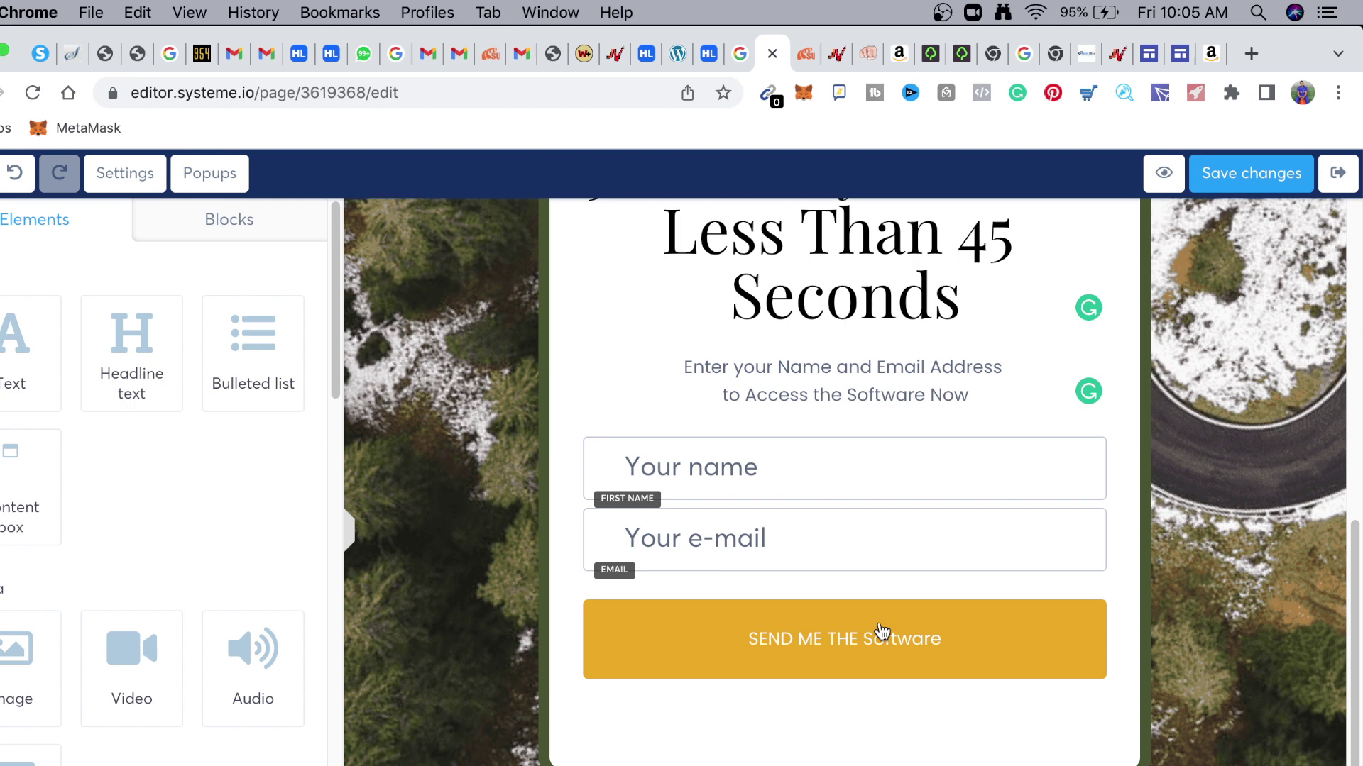
Set the SEND ME THE Software button's click action to Open URL with the pasted JVZoo link
left_click(883, 631)
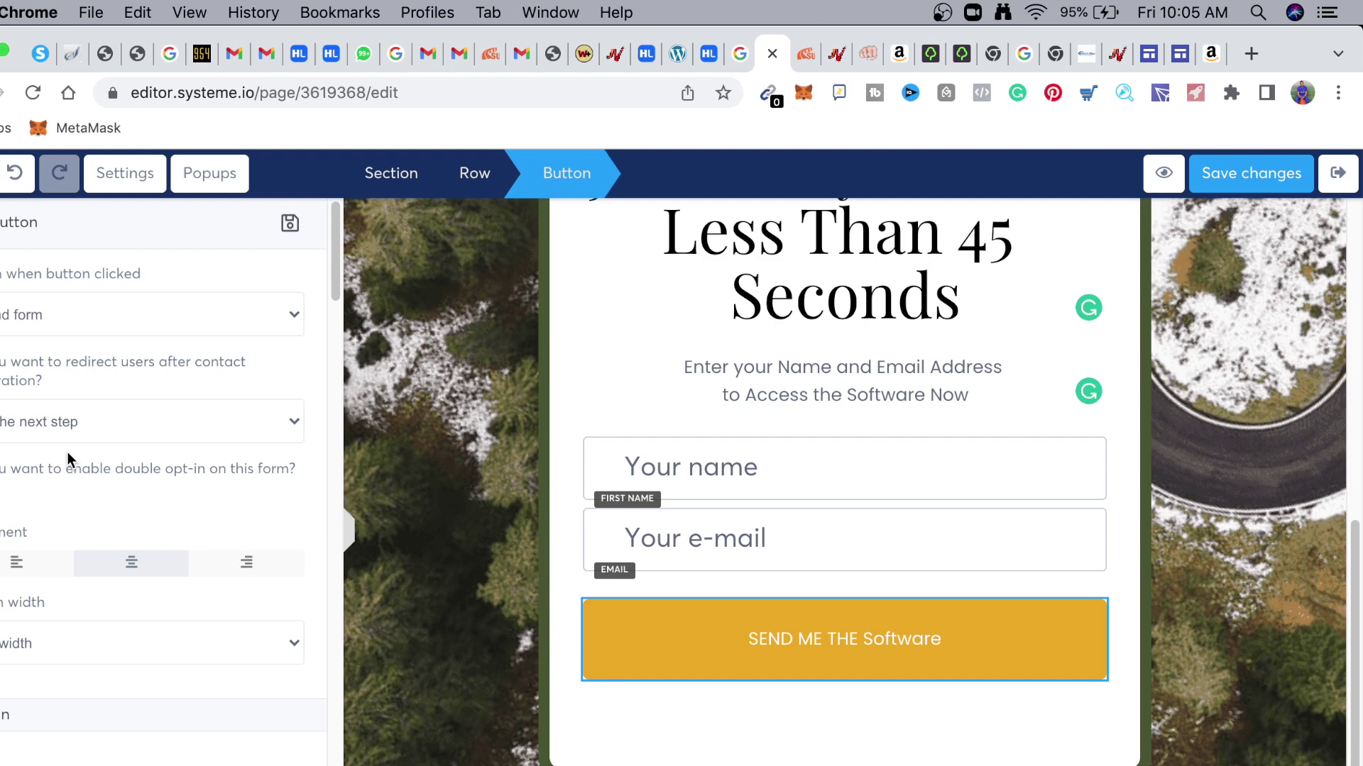
scroll(71, 454, "down", 15)
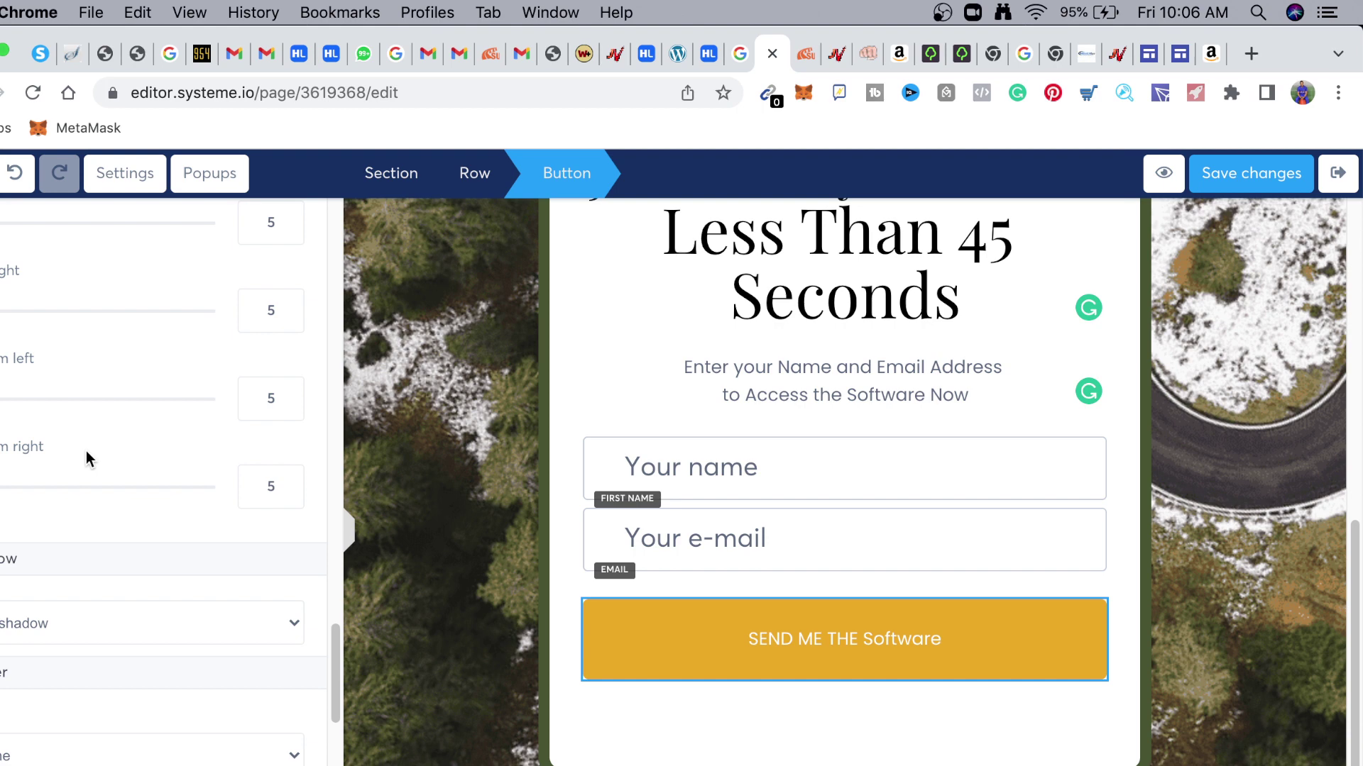
left_click(995, 586)
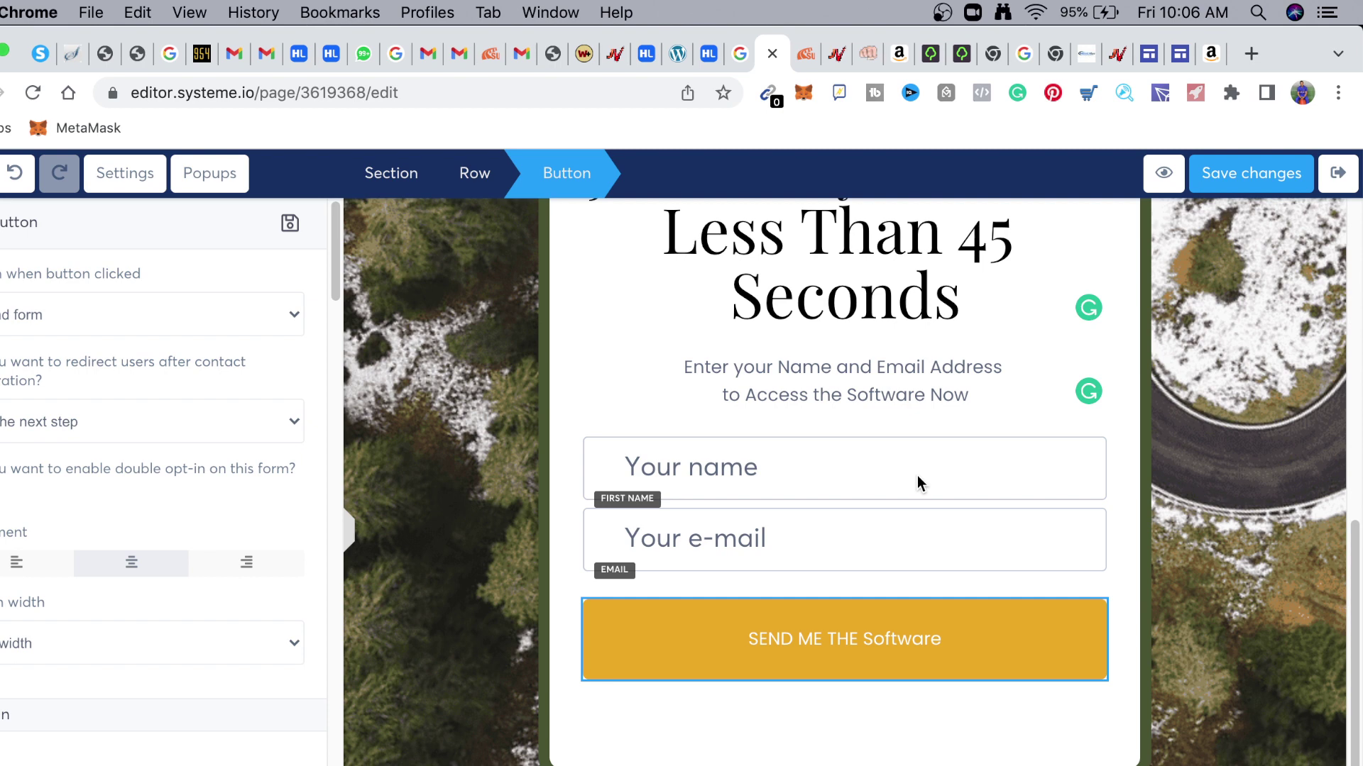
left_click(381, 332)
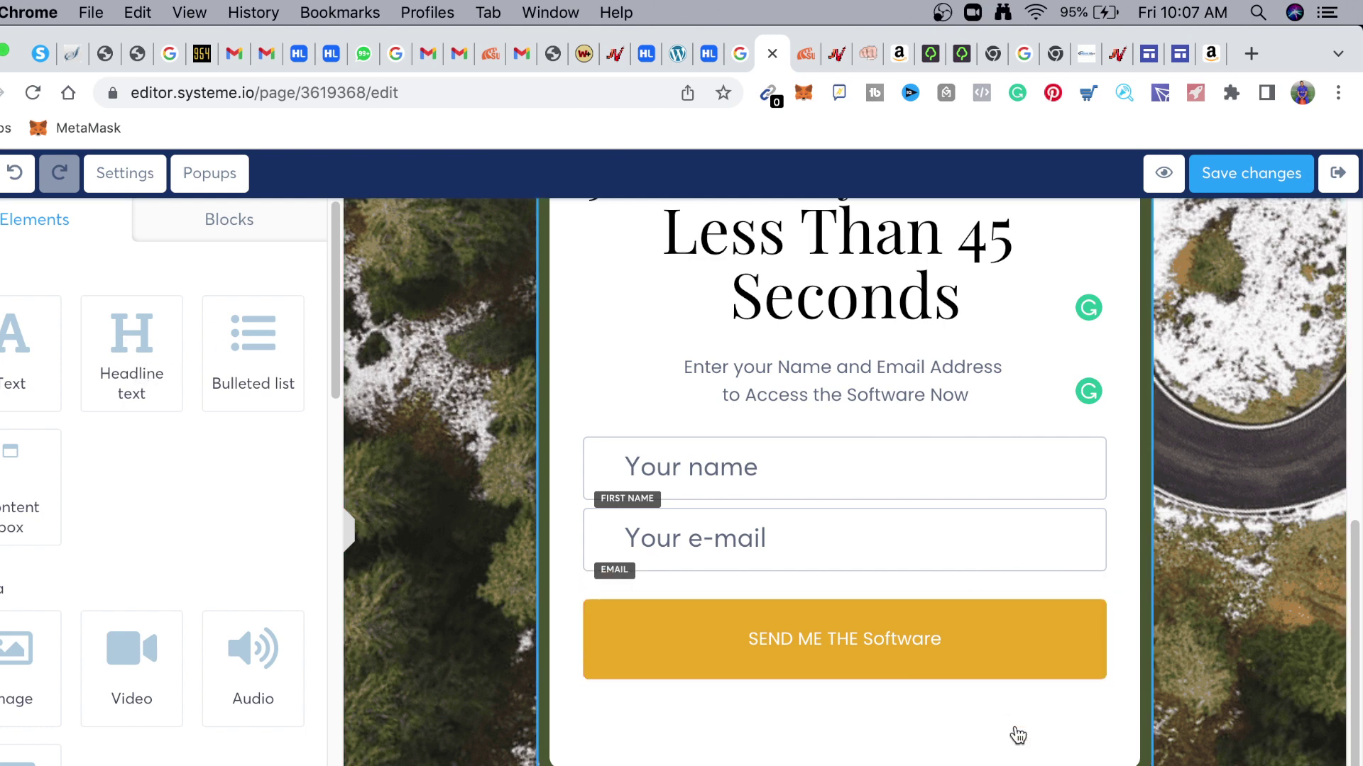
left_click(946, 667)
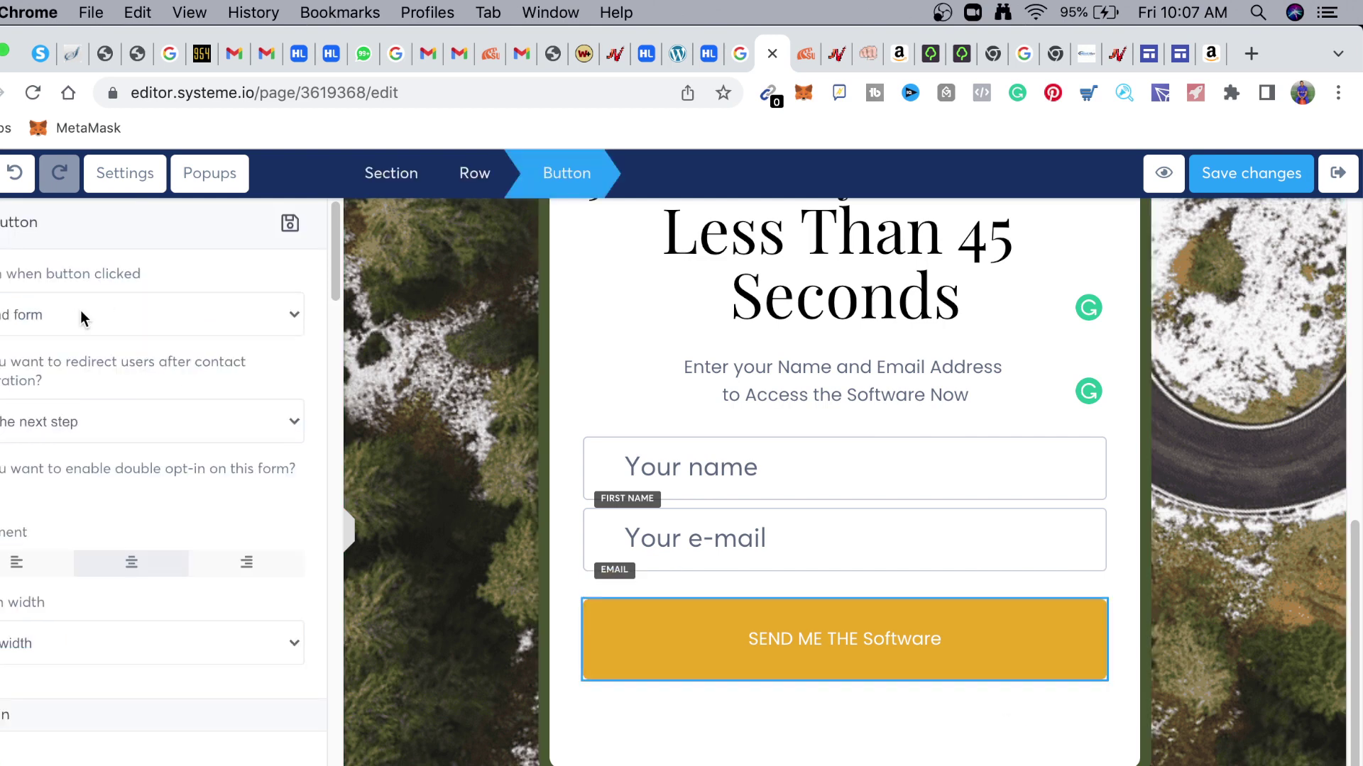
left_click(36, 316)
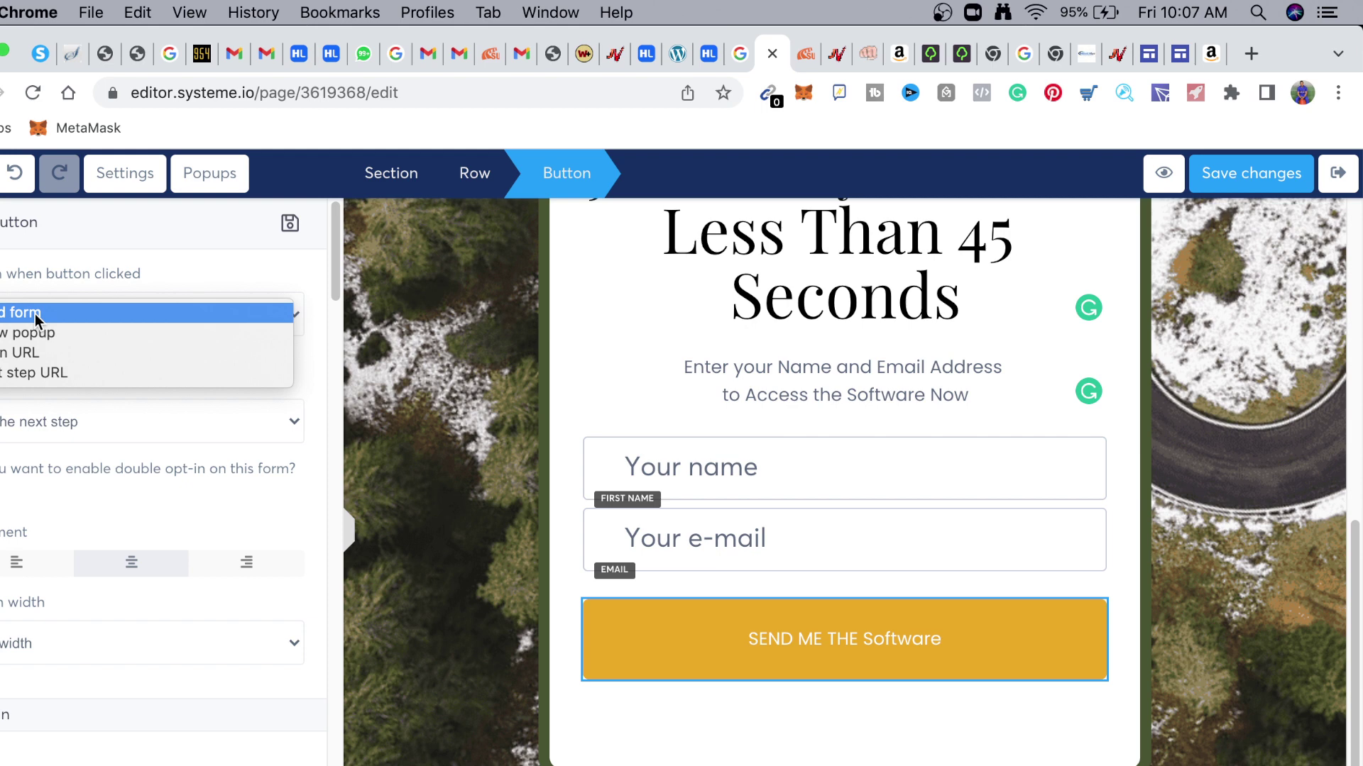
left_click(33, 353)
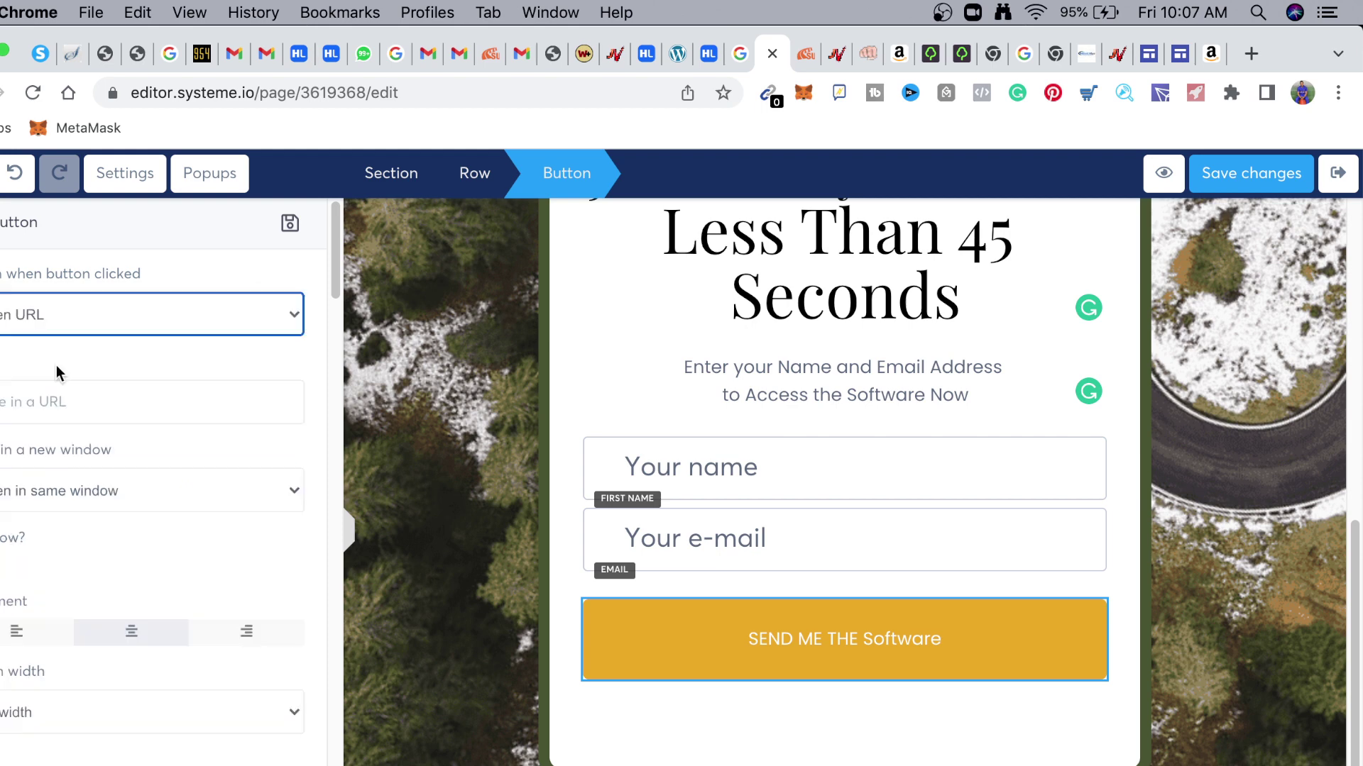
left_click(42, 403)
type("https://jvz8.com/c/1582961/358730")
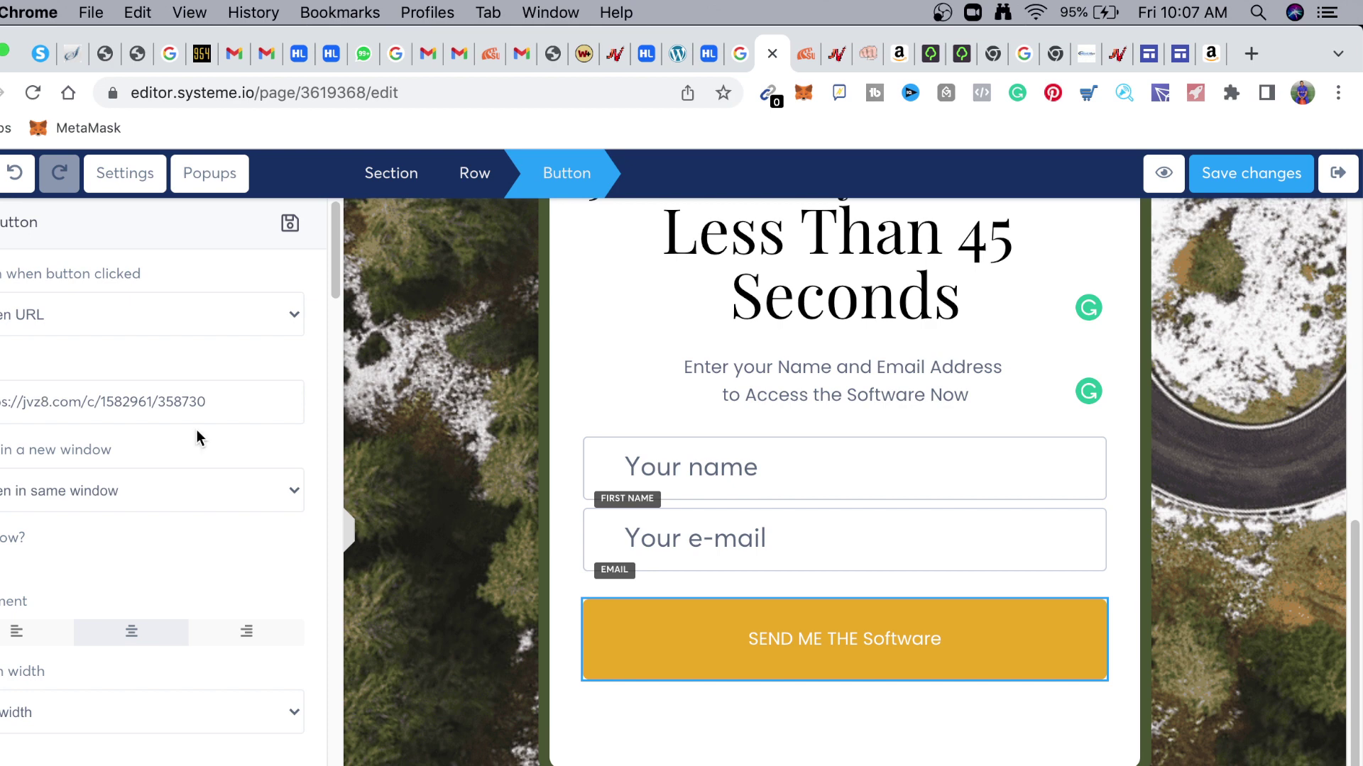
scroll(299, 454, "down", 4)
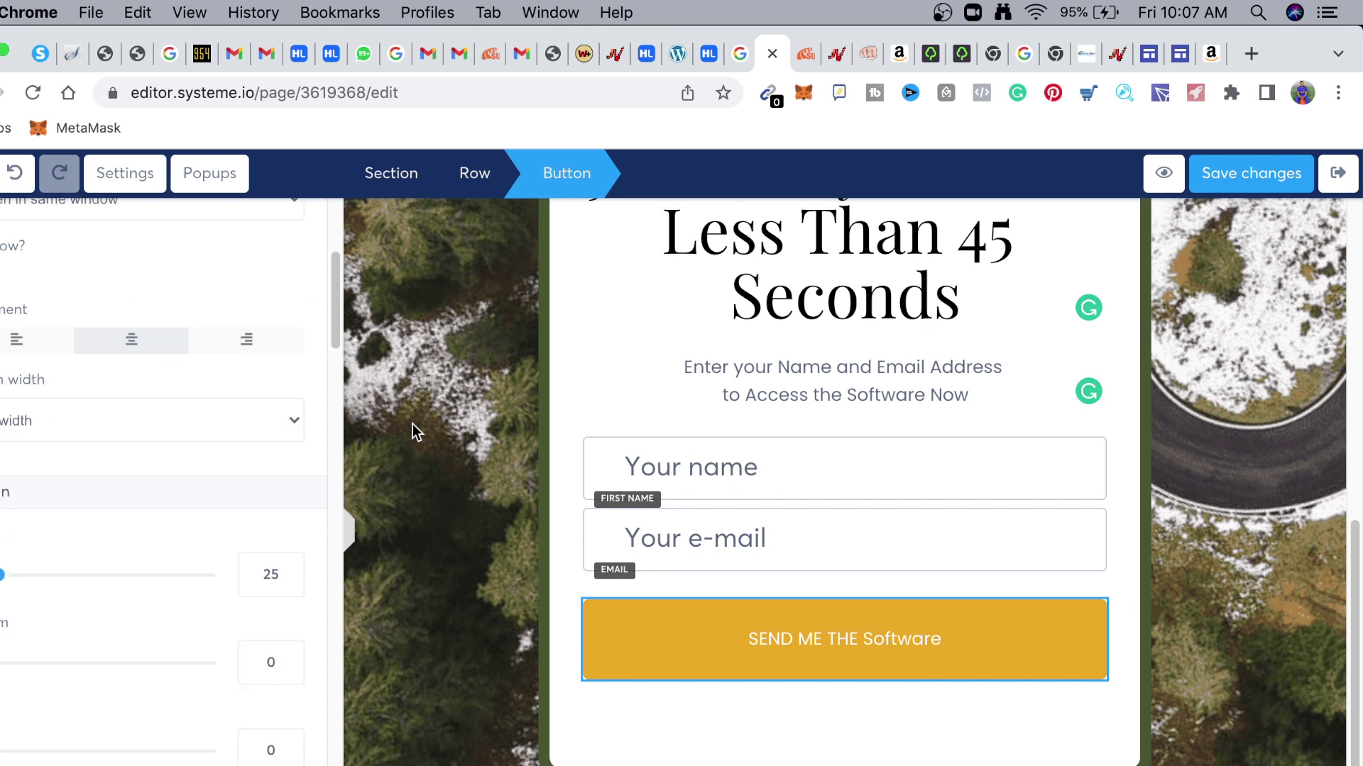
left_click(1209, 584)
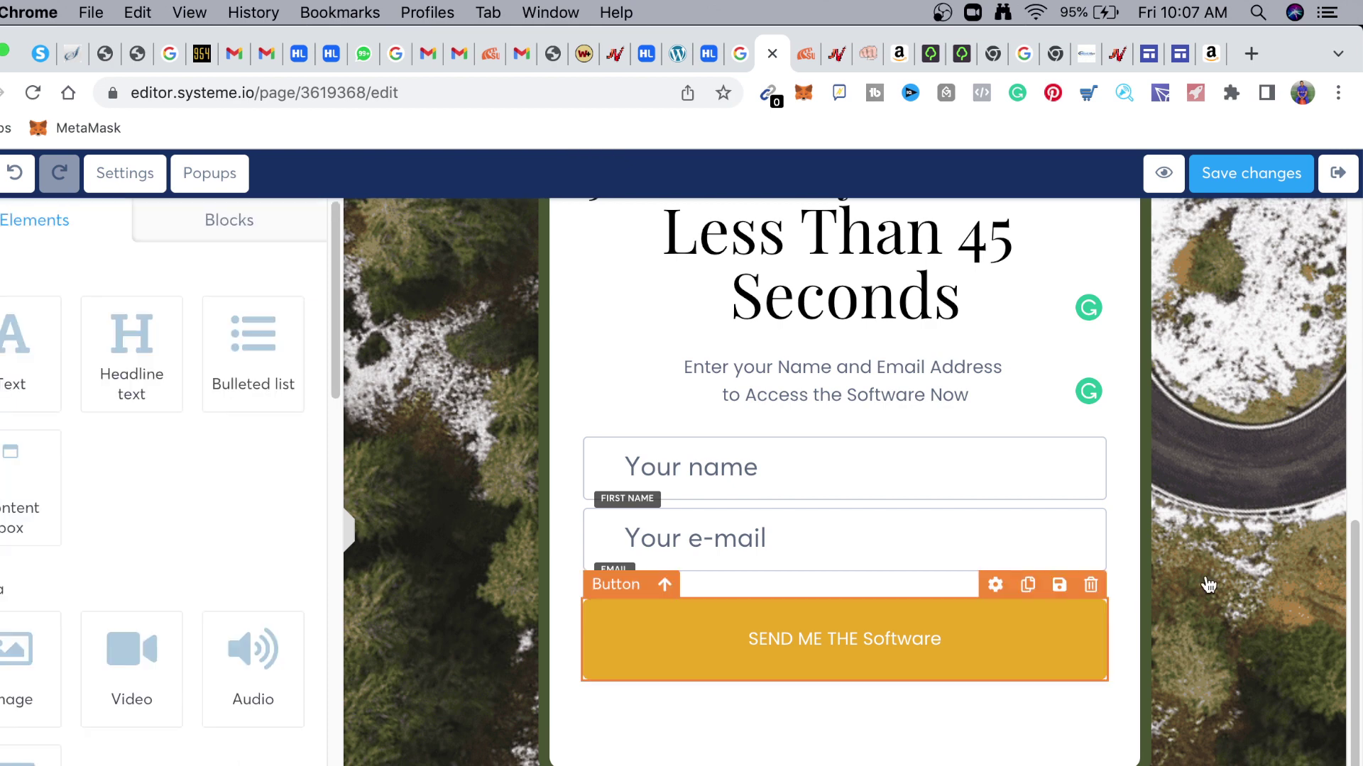
Save the page changes and open the squeeze page preview
left_click(1247, 182)
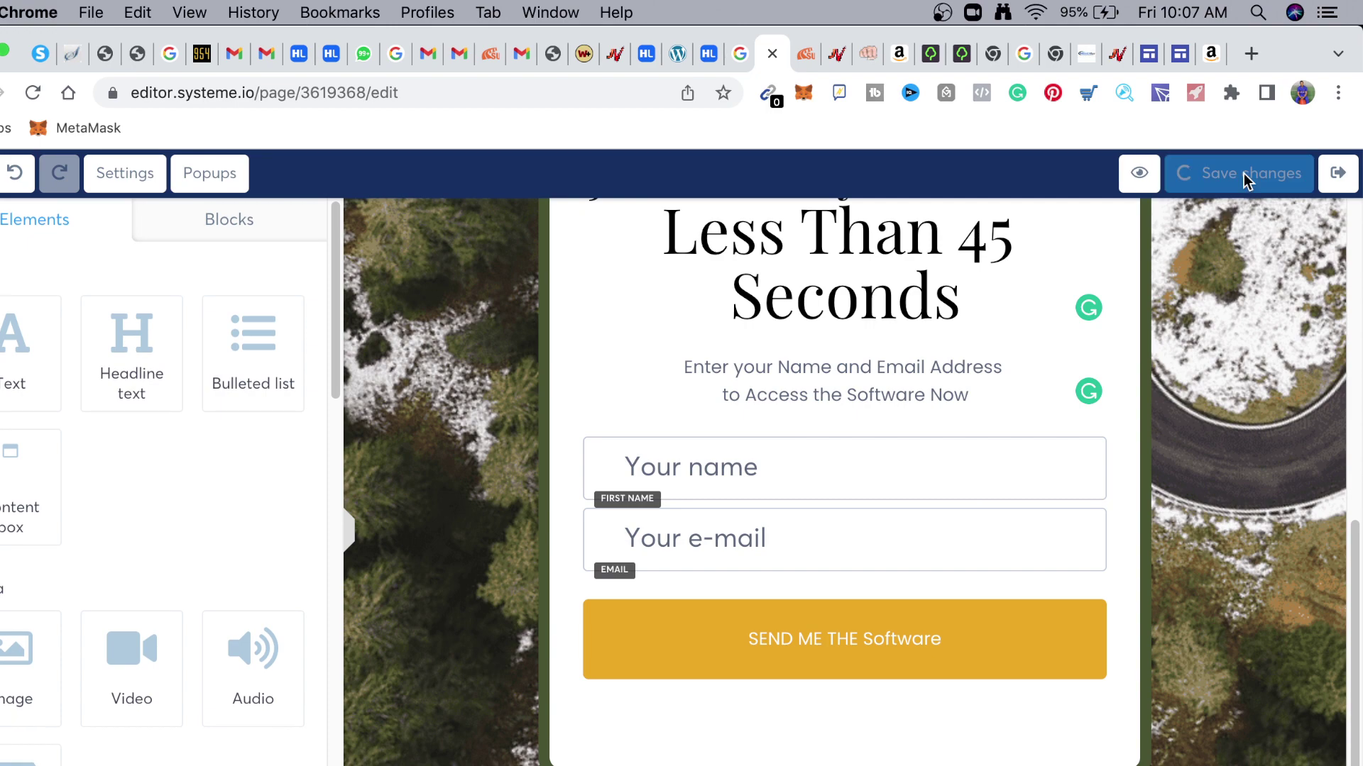
scroll(1148, 384, "up", 10)
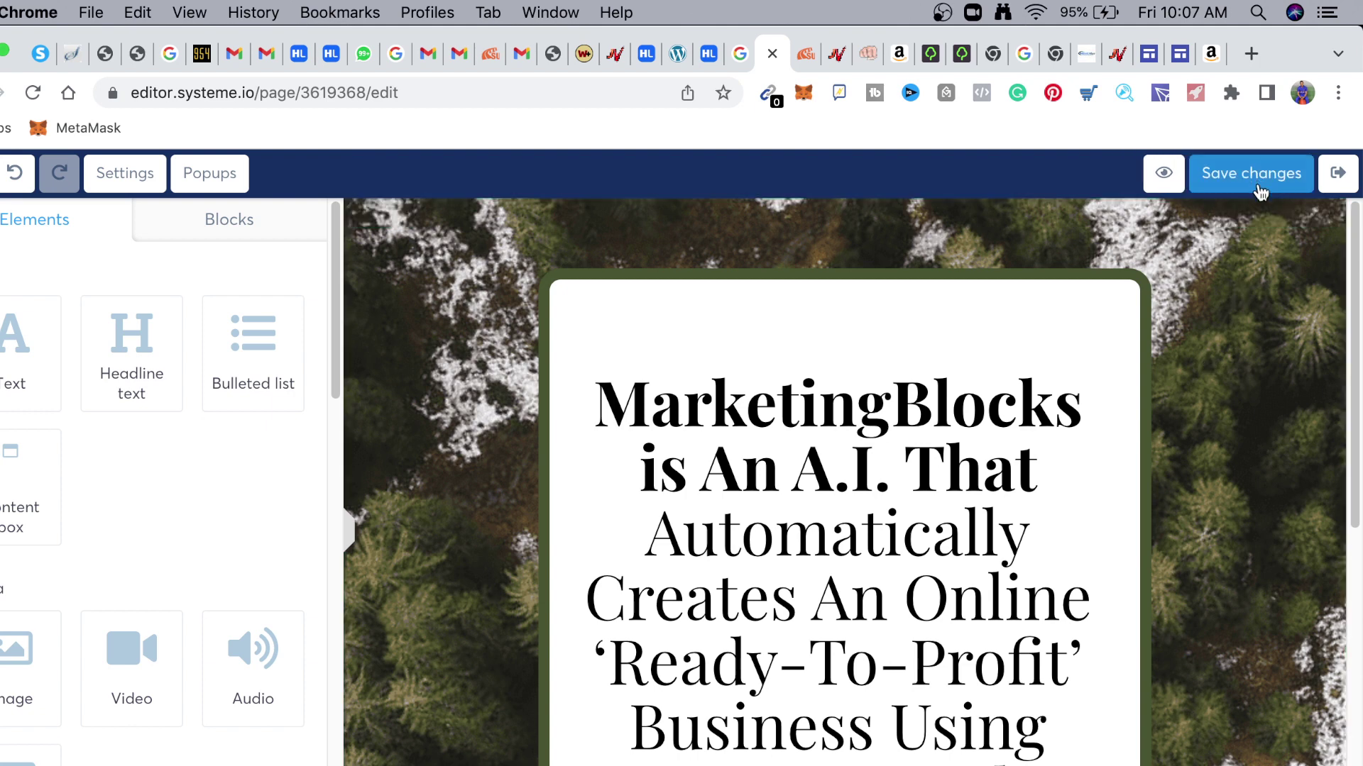
left_click(1164, 174)
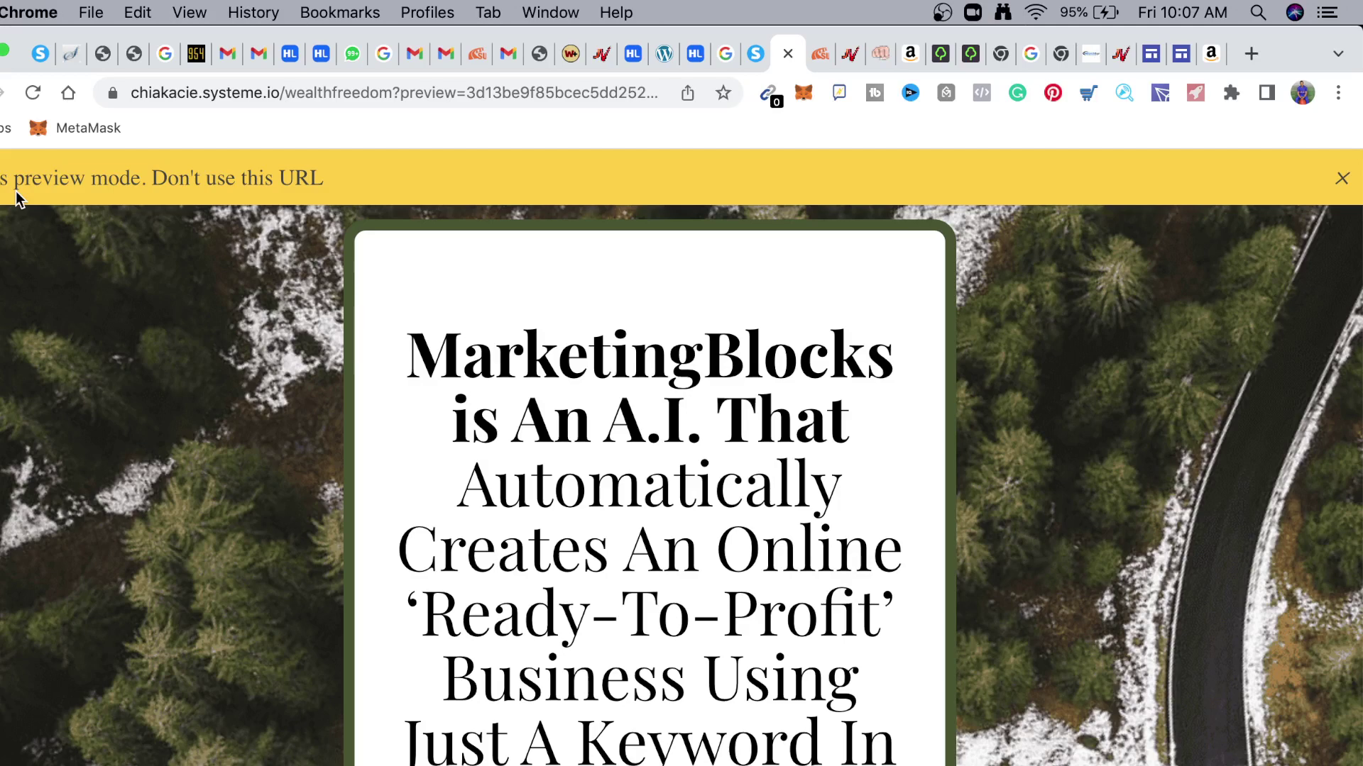
Submit a test sign-up with a test e-mail, check it reaches the Dealx offer, and return to systeme.io
scroll(519, 560, "down", 8)
left_click(520, 561)
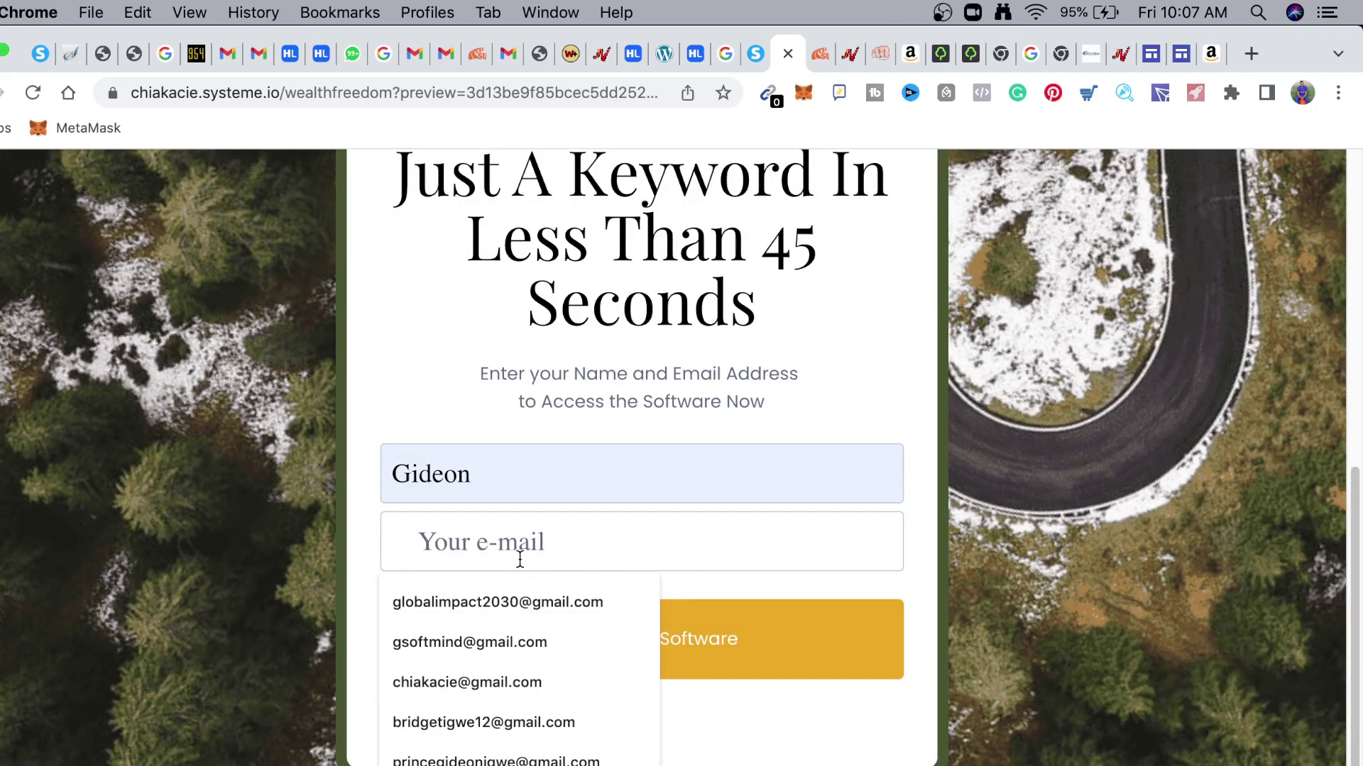
left_click(529, 602)
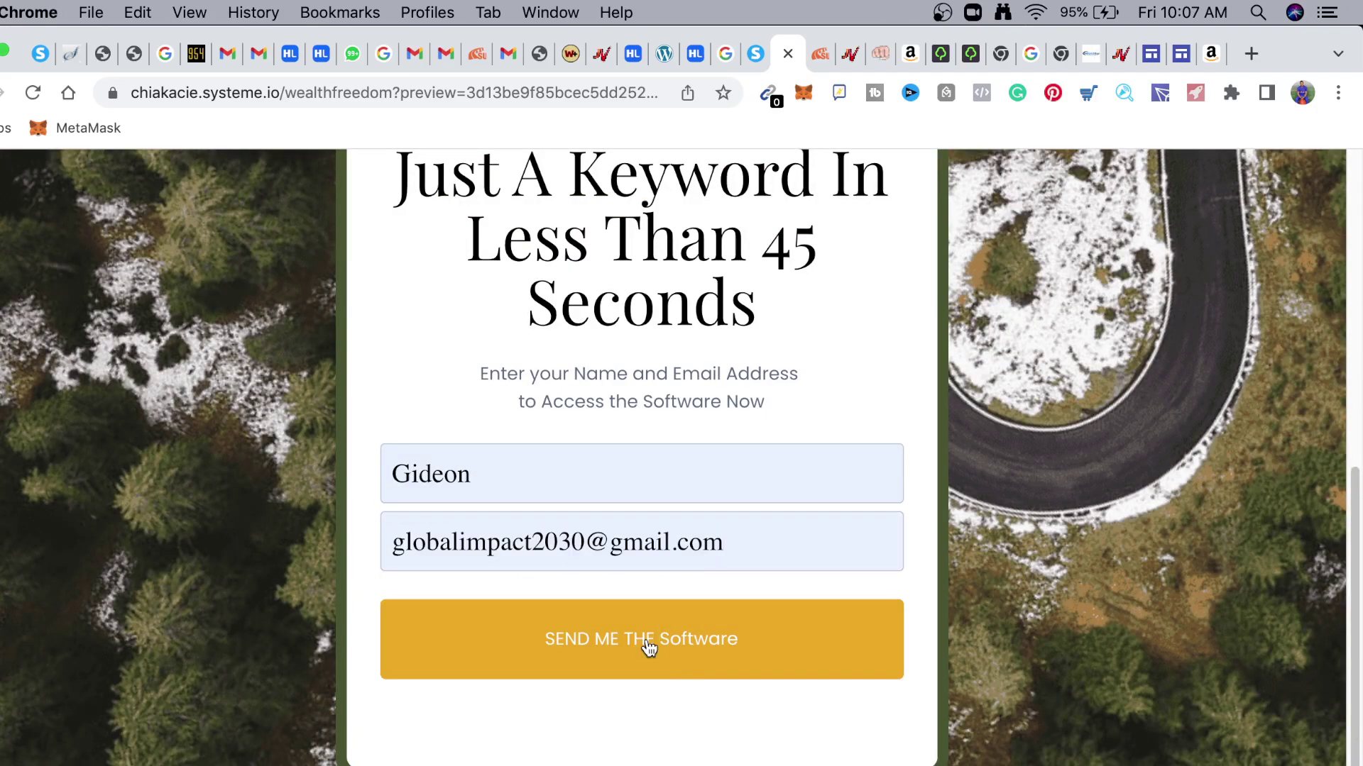
left_click(649, 648)
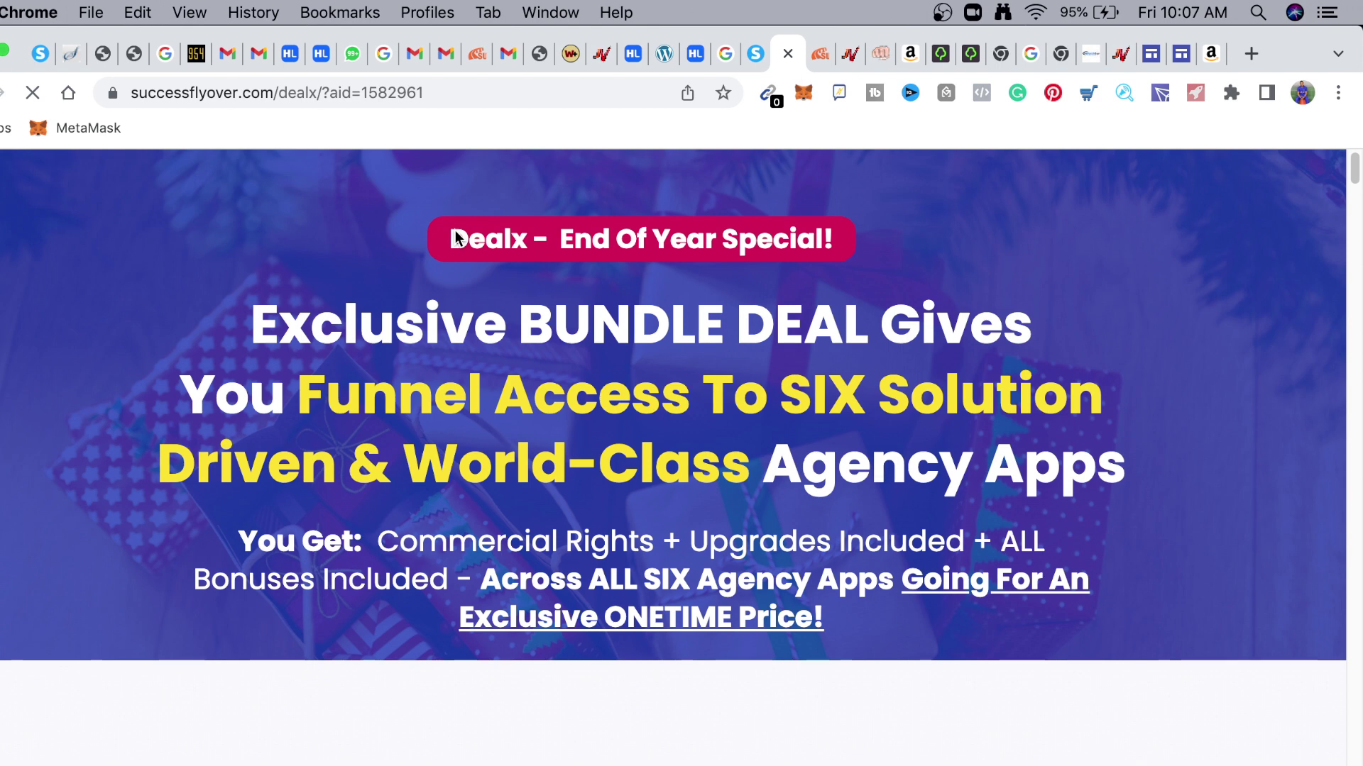
key("ctrl+shift+Tab")
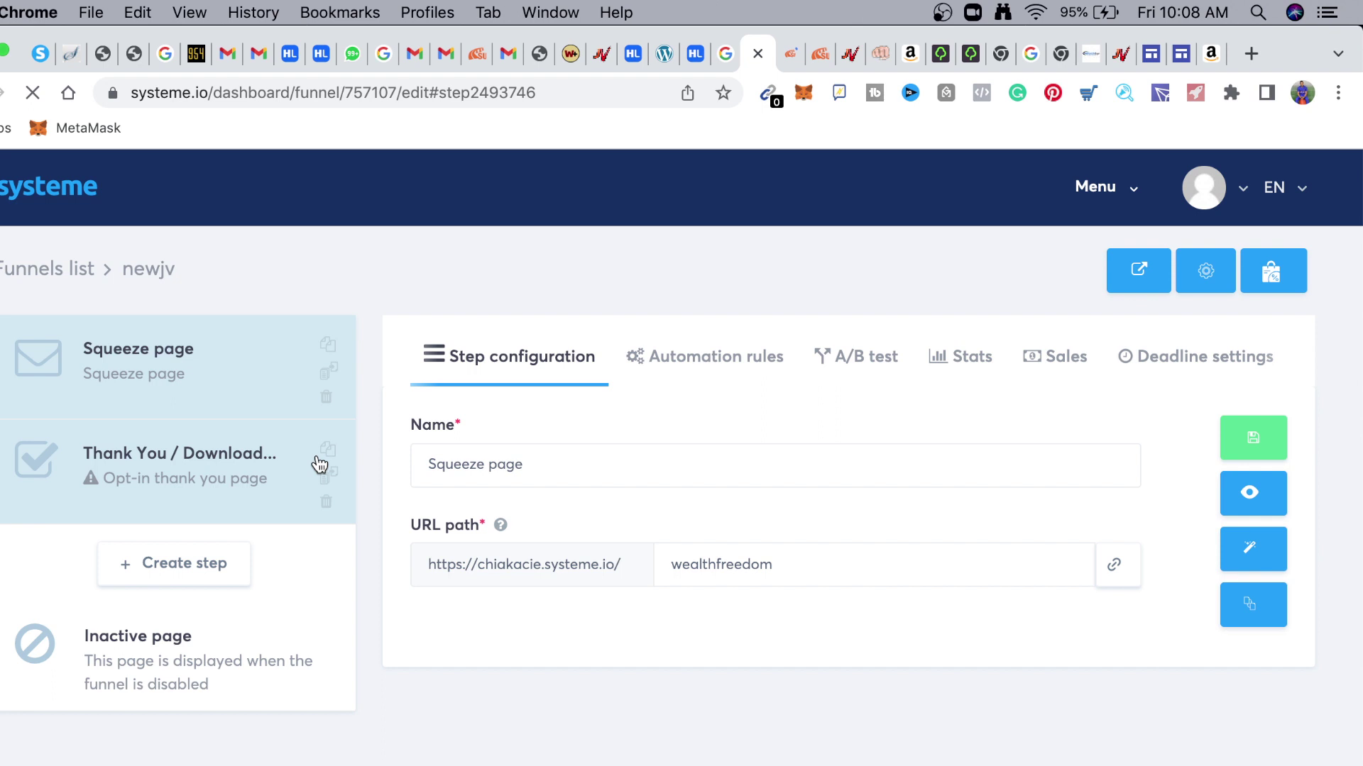
Save the Squeeze page funnel step and view the live MarketingBlocks page in a new tab
left_click(1257, 443)
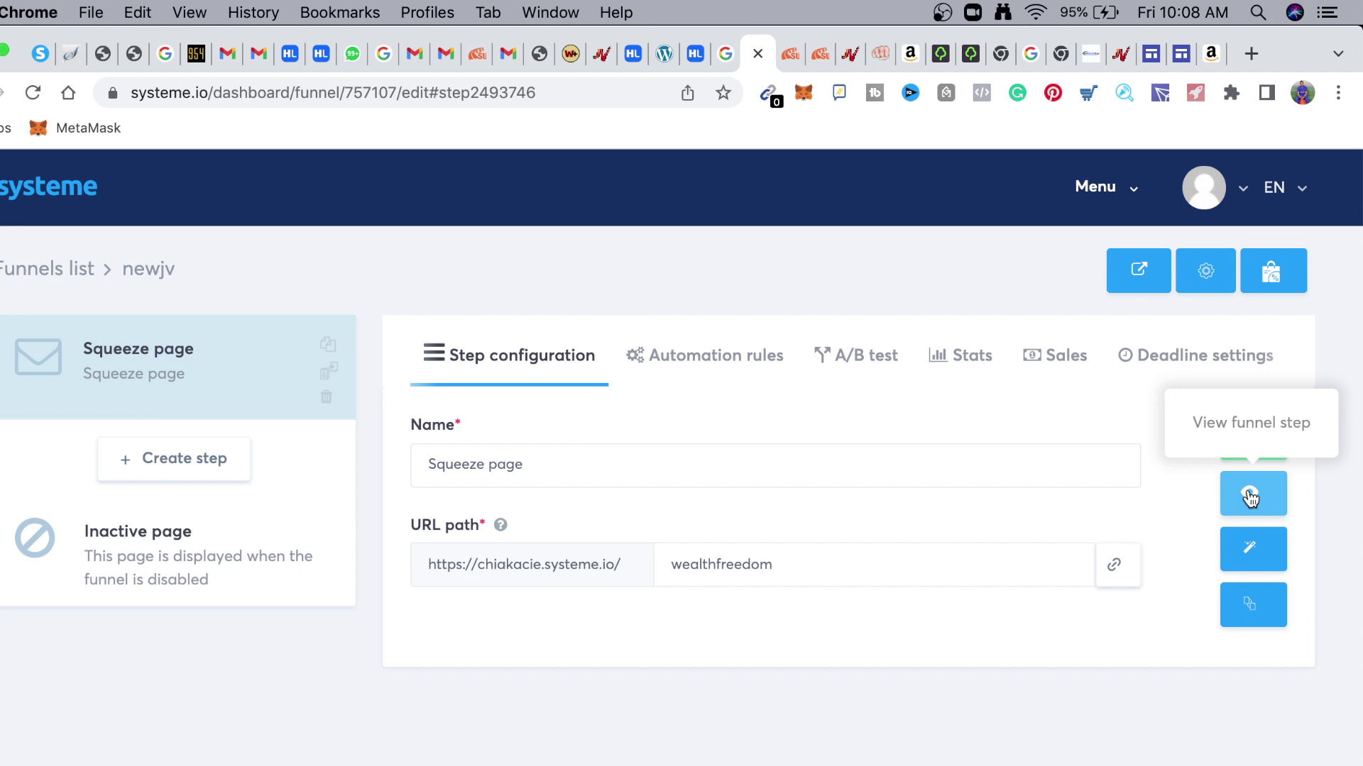
left_click(1250, 496)
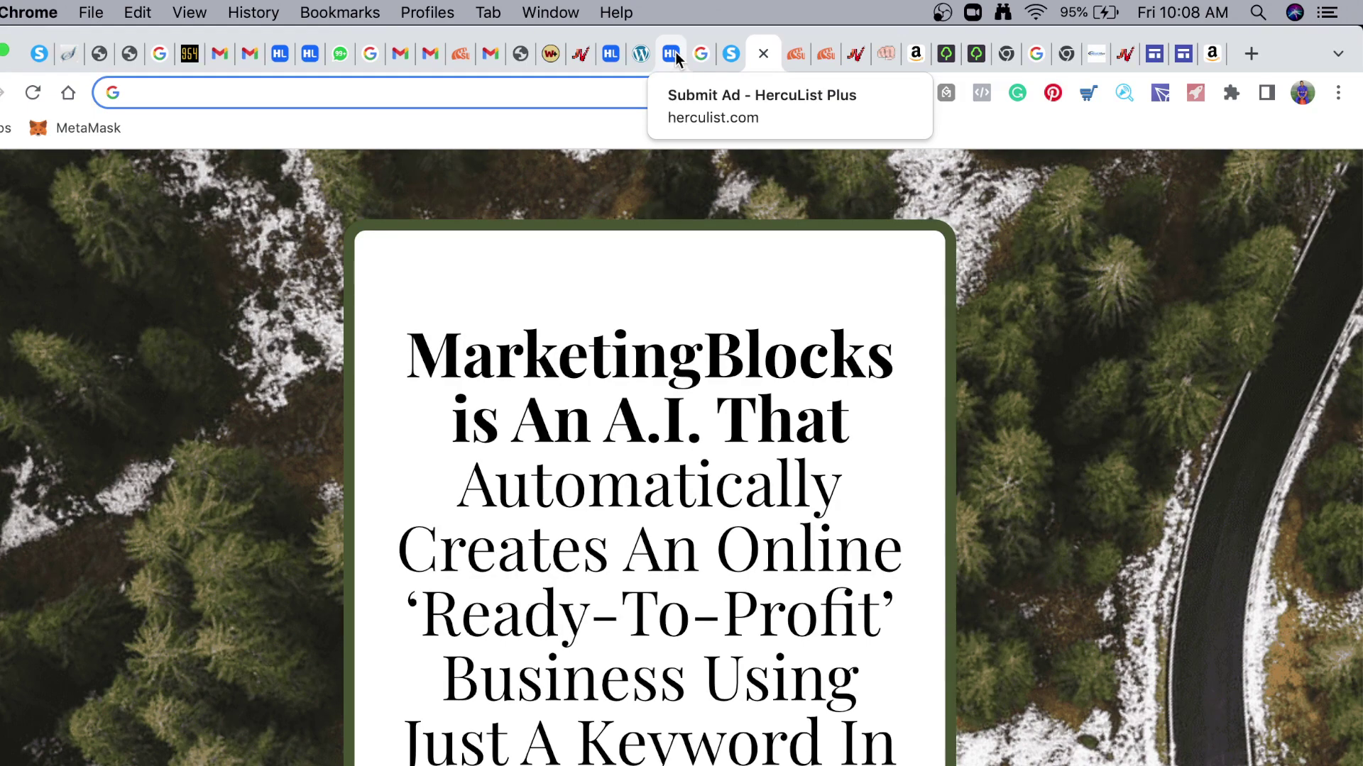
On the HercuList ad form, draft the subject 'New A.I That Creates And Automates'
left_click(673, 54)
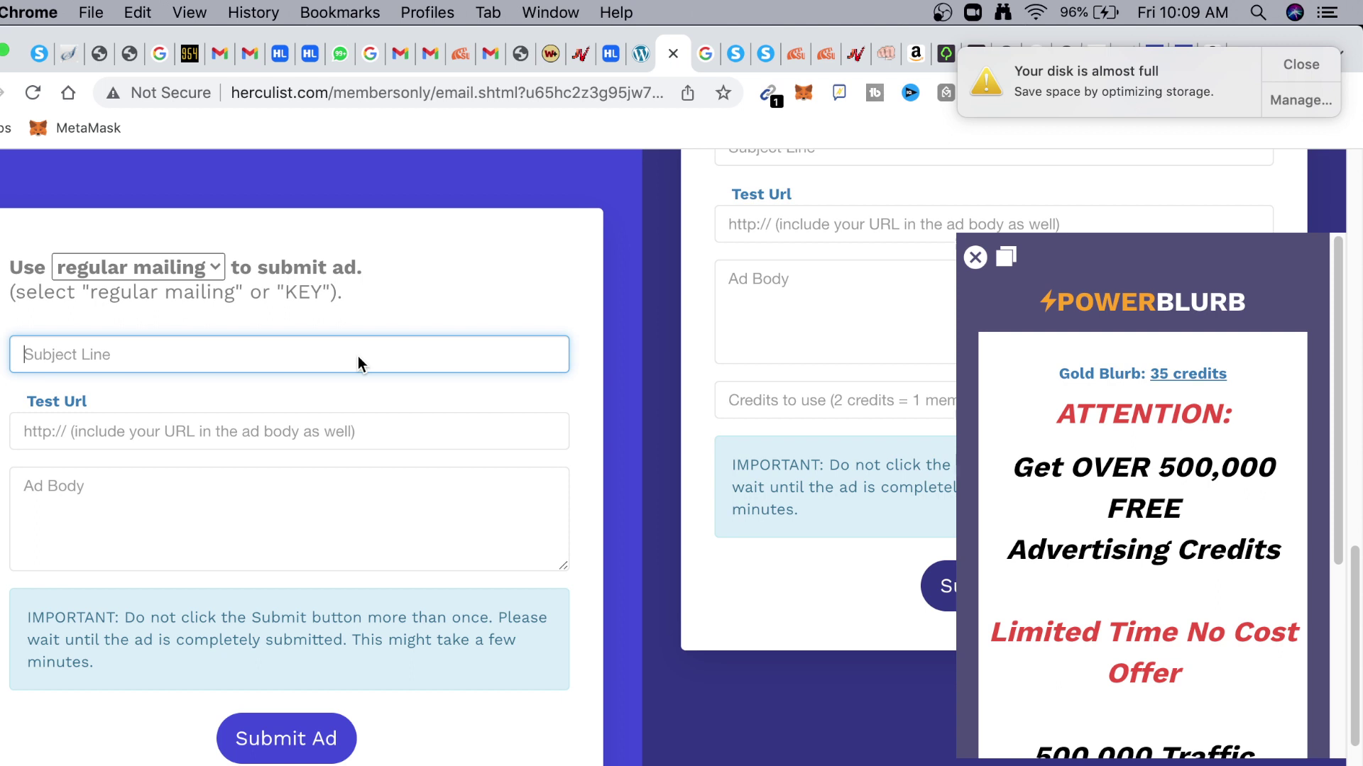
type("New A.")
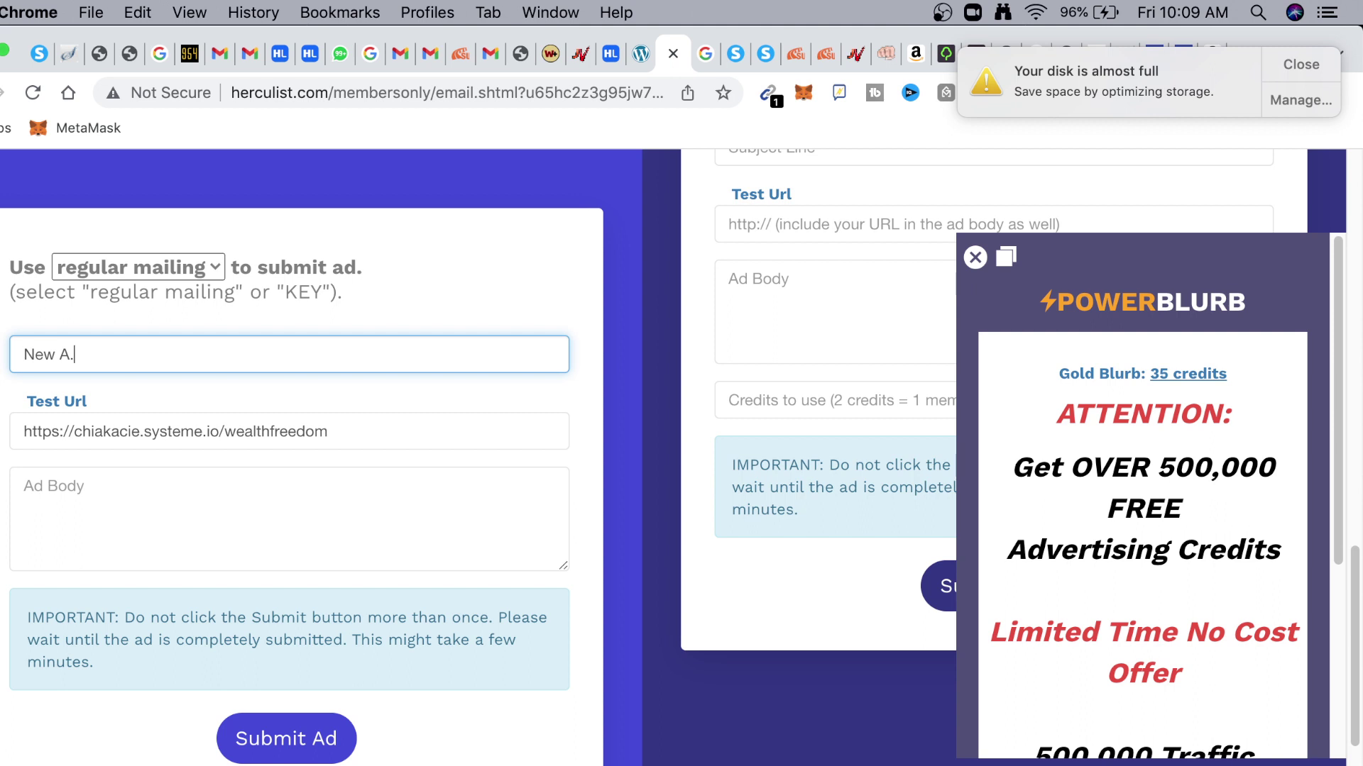
type("I That")
type("Creates And A")
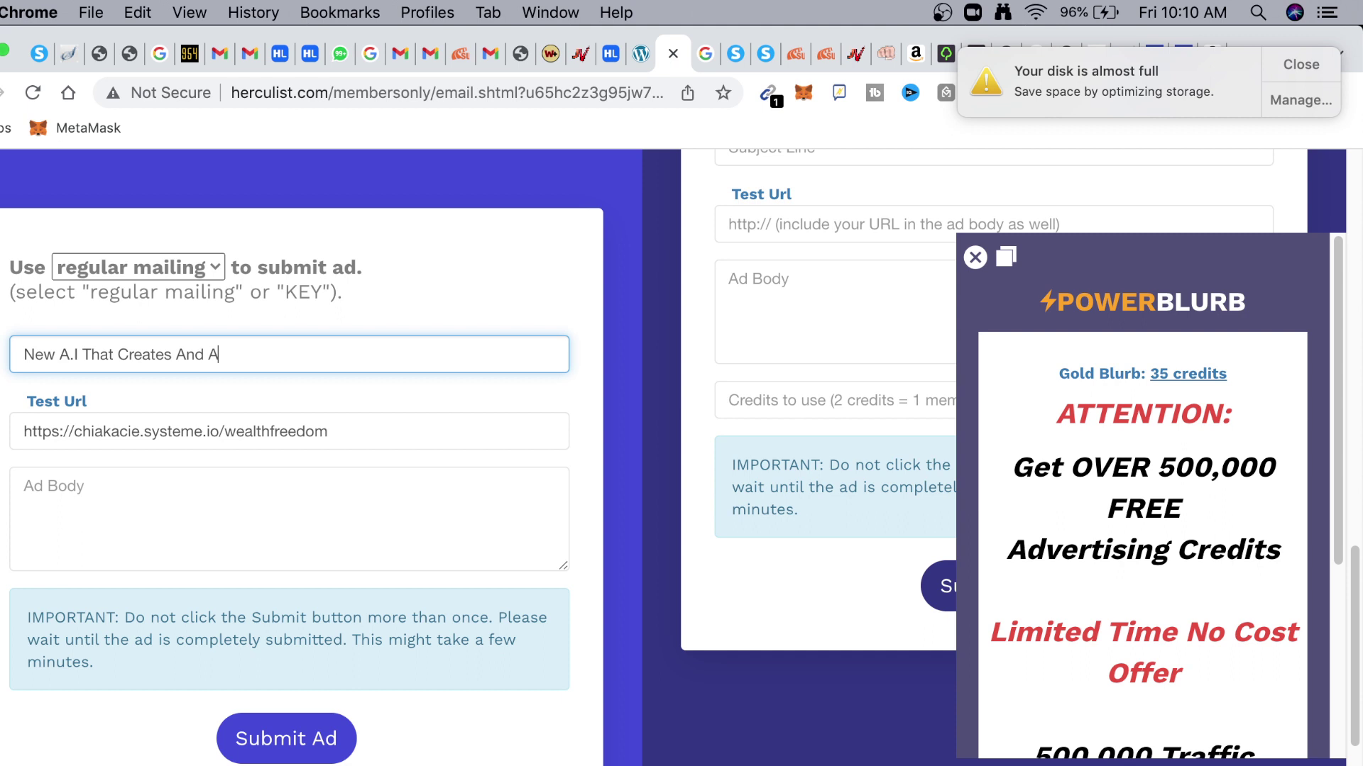
type("utomates")
left_click_drag(316, 361, 209, 359)
Reword the subject to 'New A.I That Creates a New Business And Makes Profit on Automation'
left_click(177, 356)
type("A")
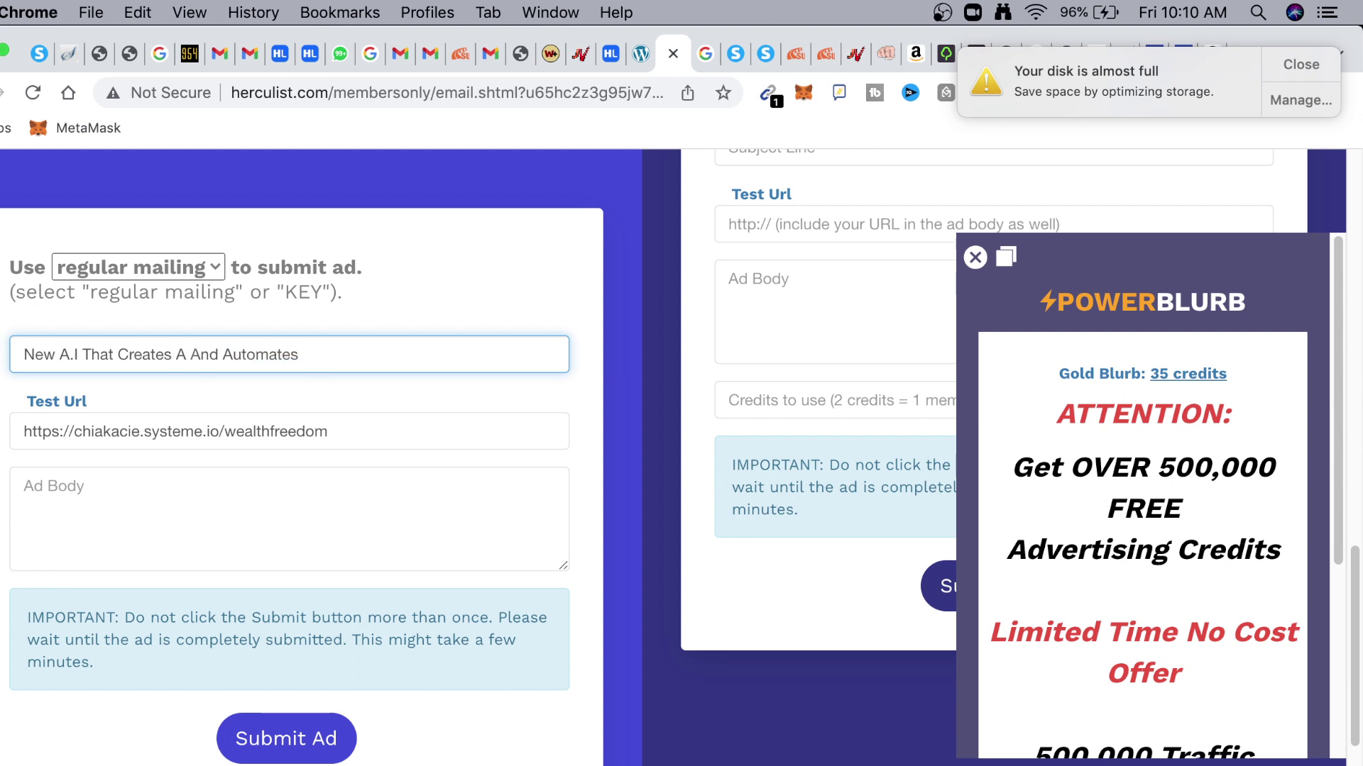
key("BackSpace")
key("BackSpace")
type("a New Business")
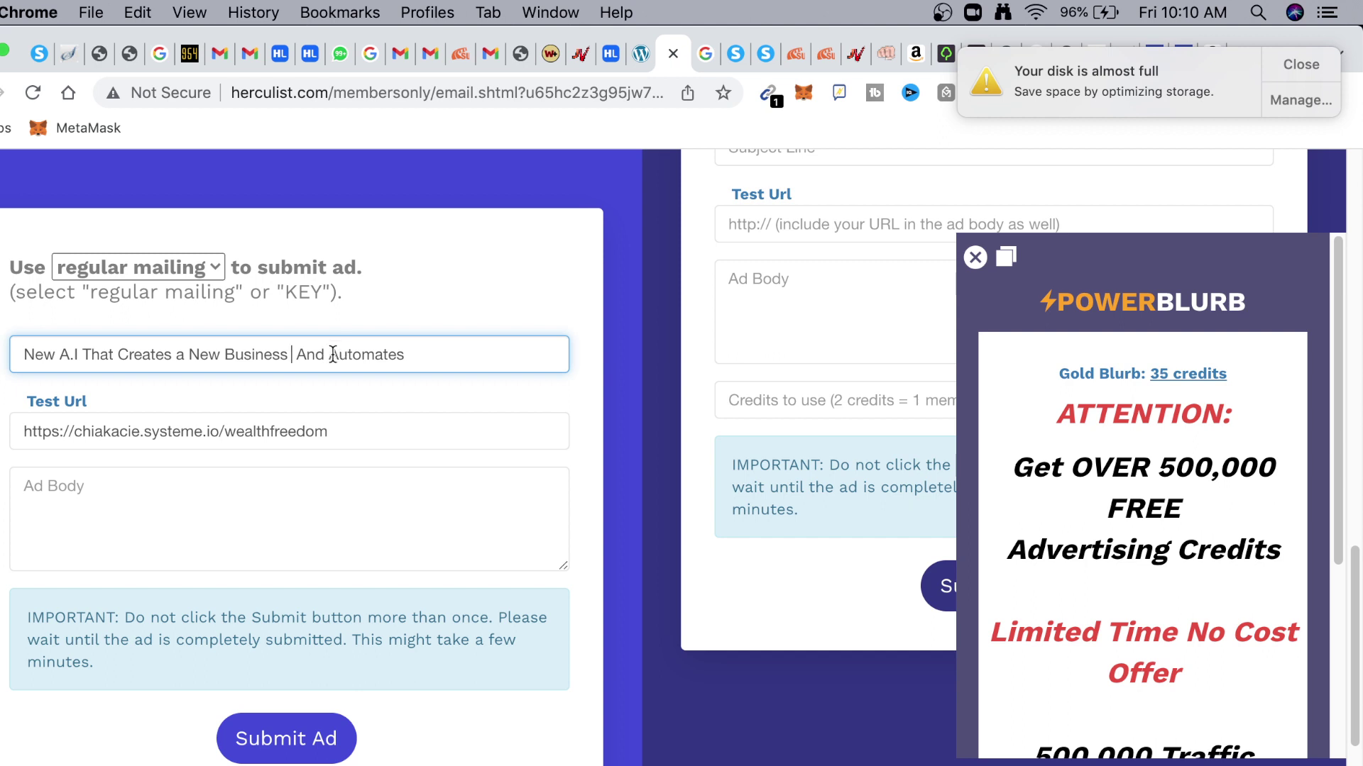
key("BackSpace")
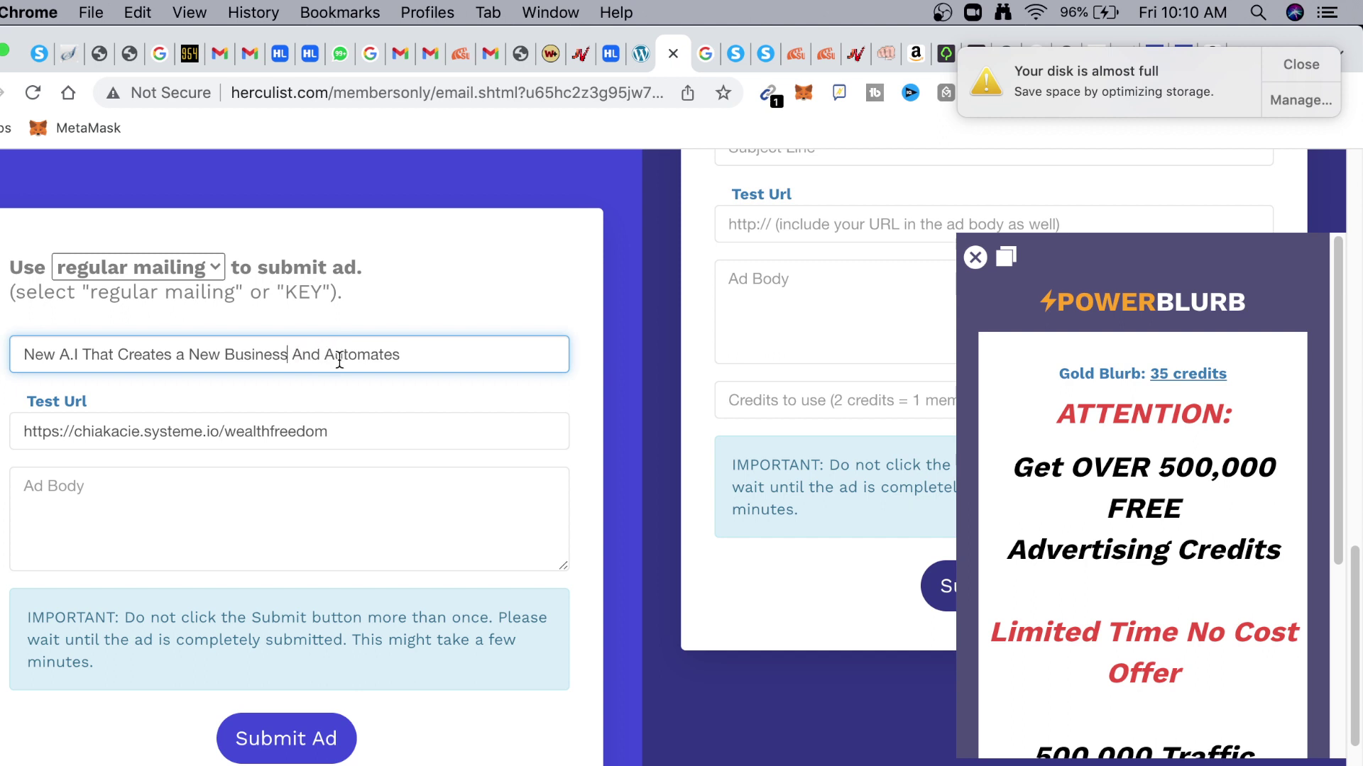
left_click(320, 355)
type("Makes ")
type("Profi")
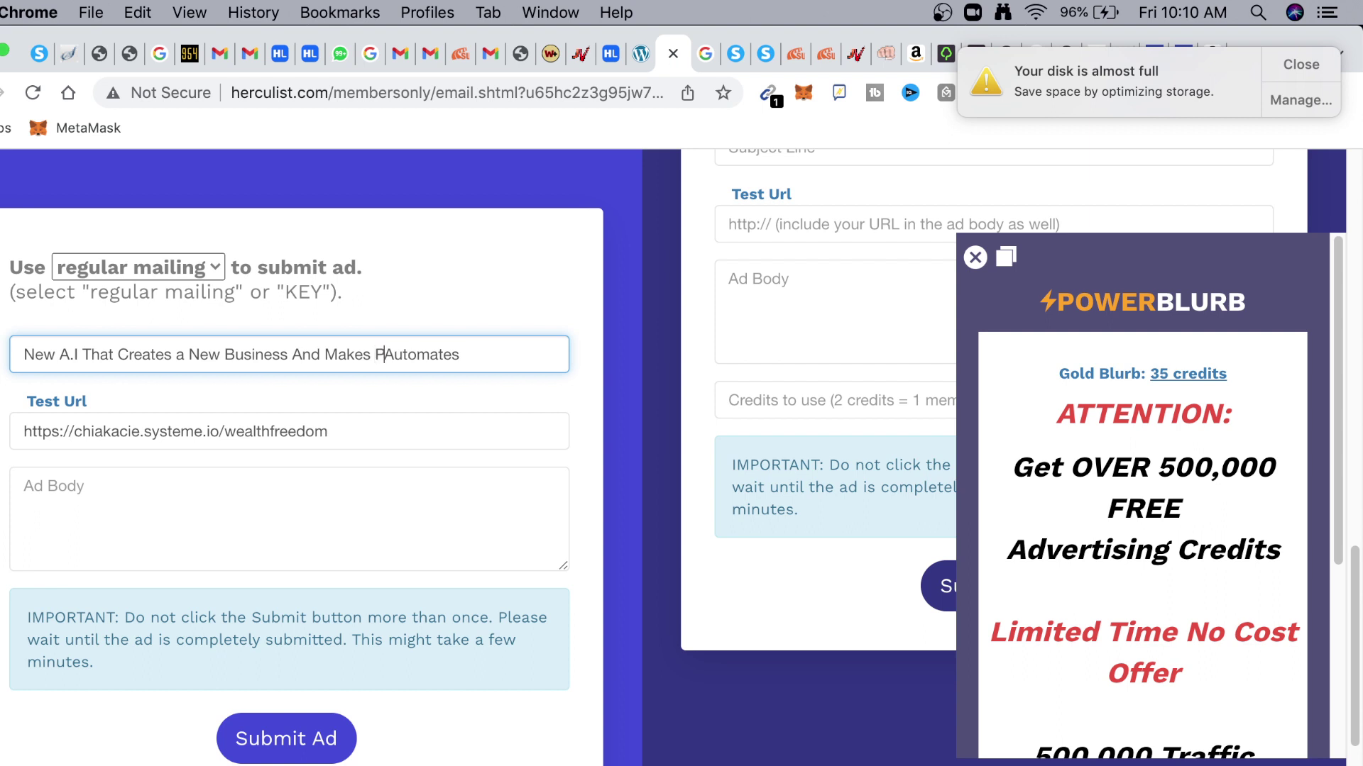
type("t ")
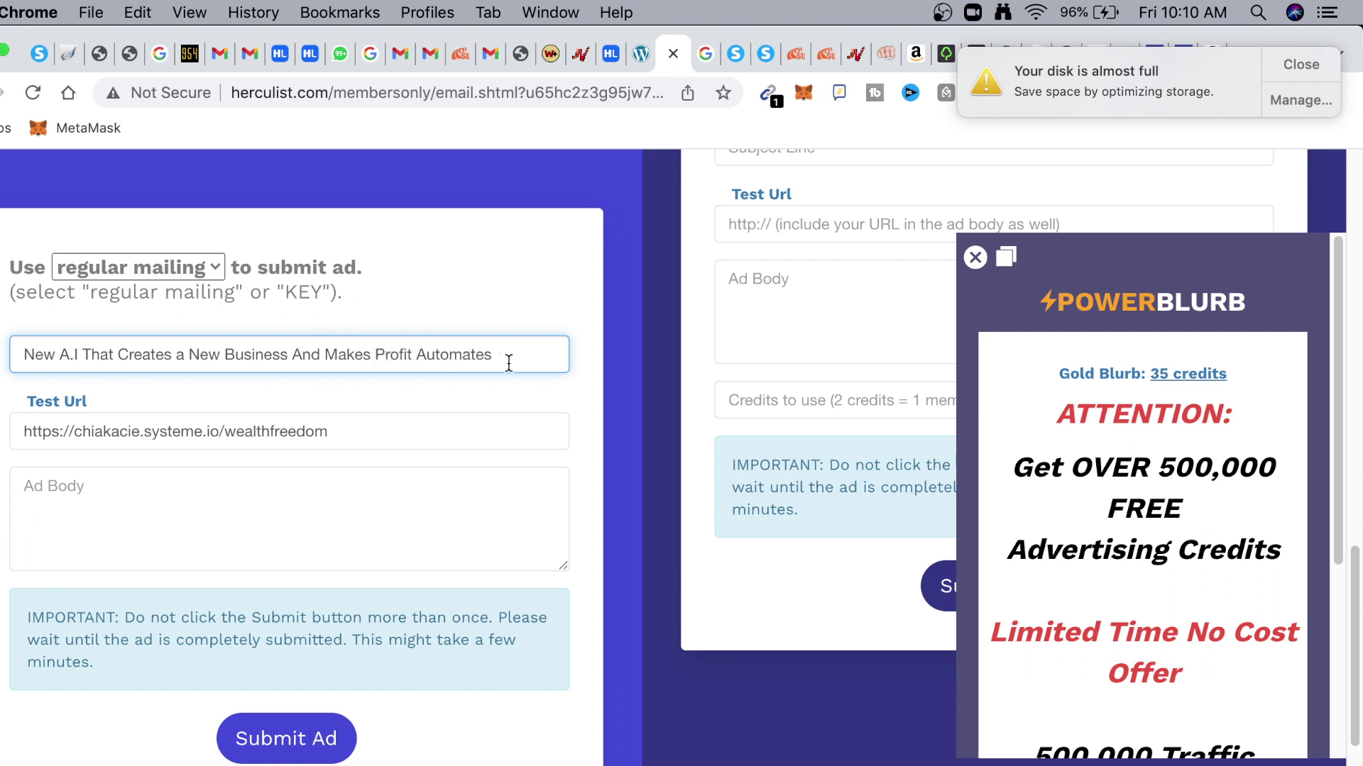
type("on")
left_click(521, 349)
key("BackSpace")
key("BackSpace")
type("ion")
left_click(304, 496)
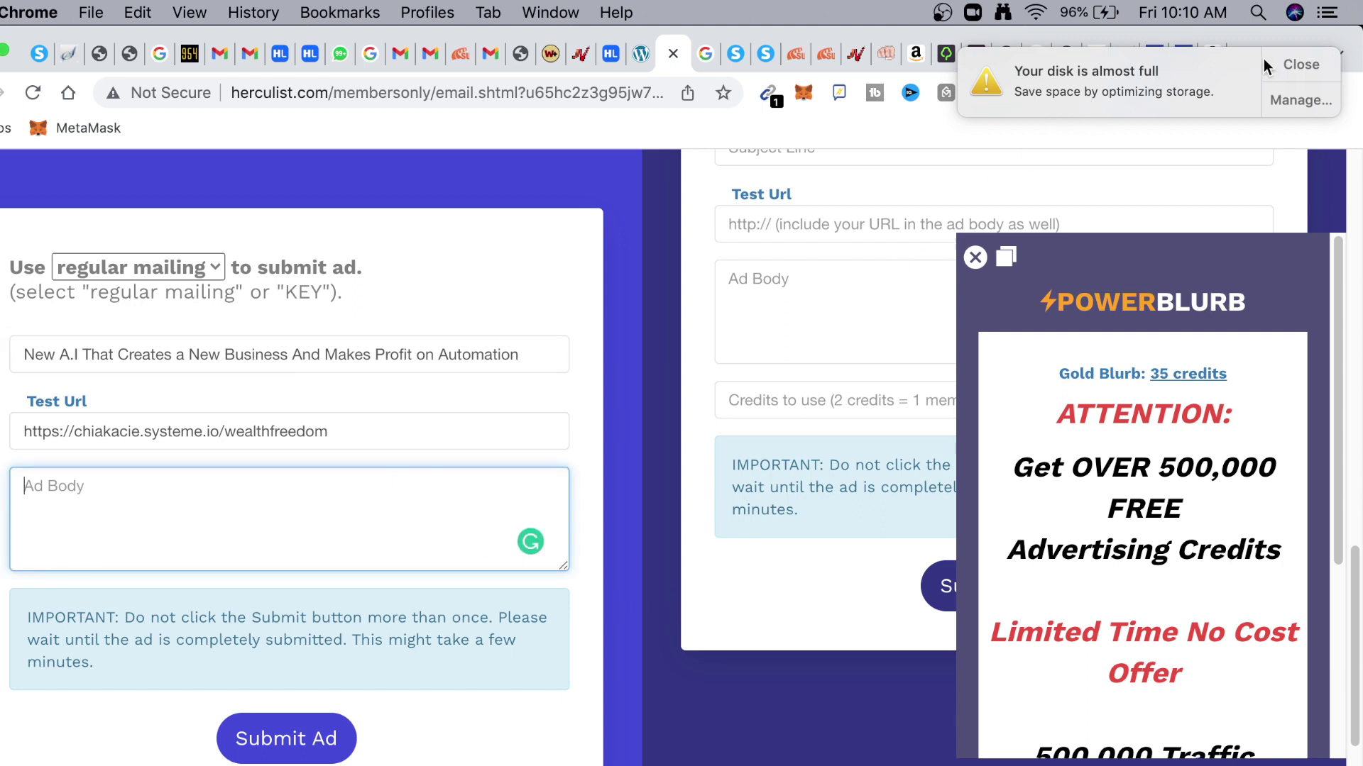
left_click(1301, 64)
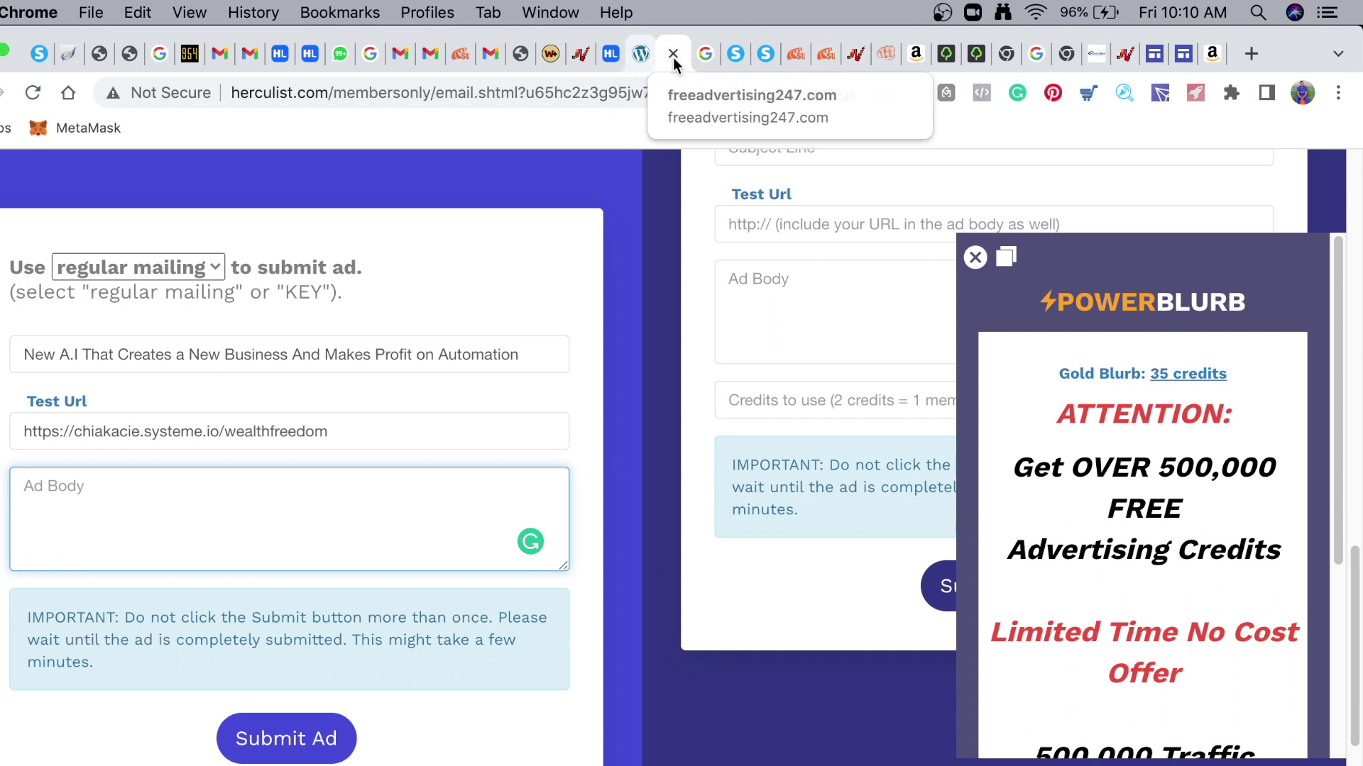
Copy the MarketingBlocks headline from the live systeme.io squeeze page, then return to HercuList
left_click(760, 56)
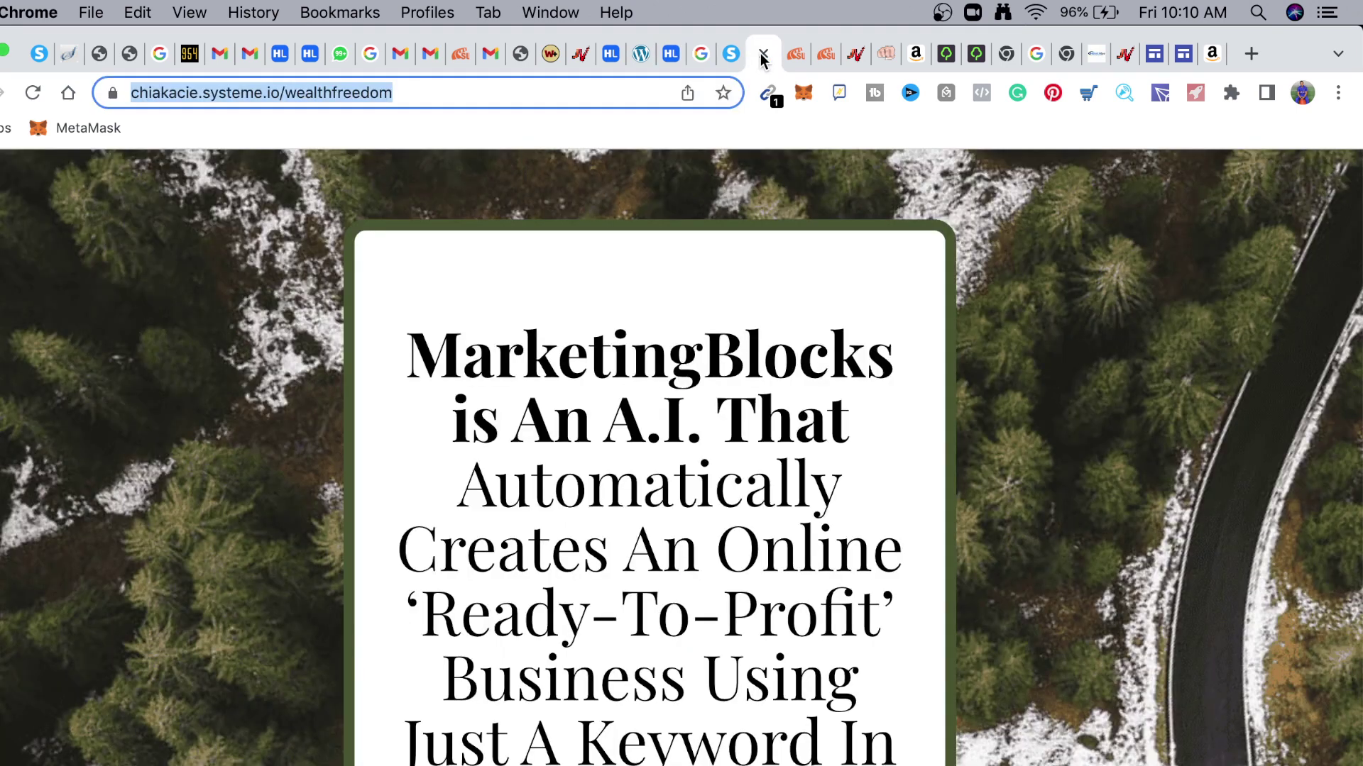
scroll(692, 323, "down", 3)
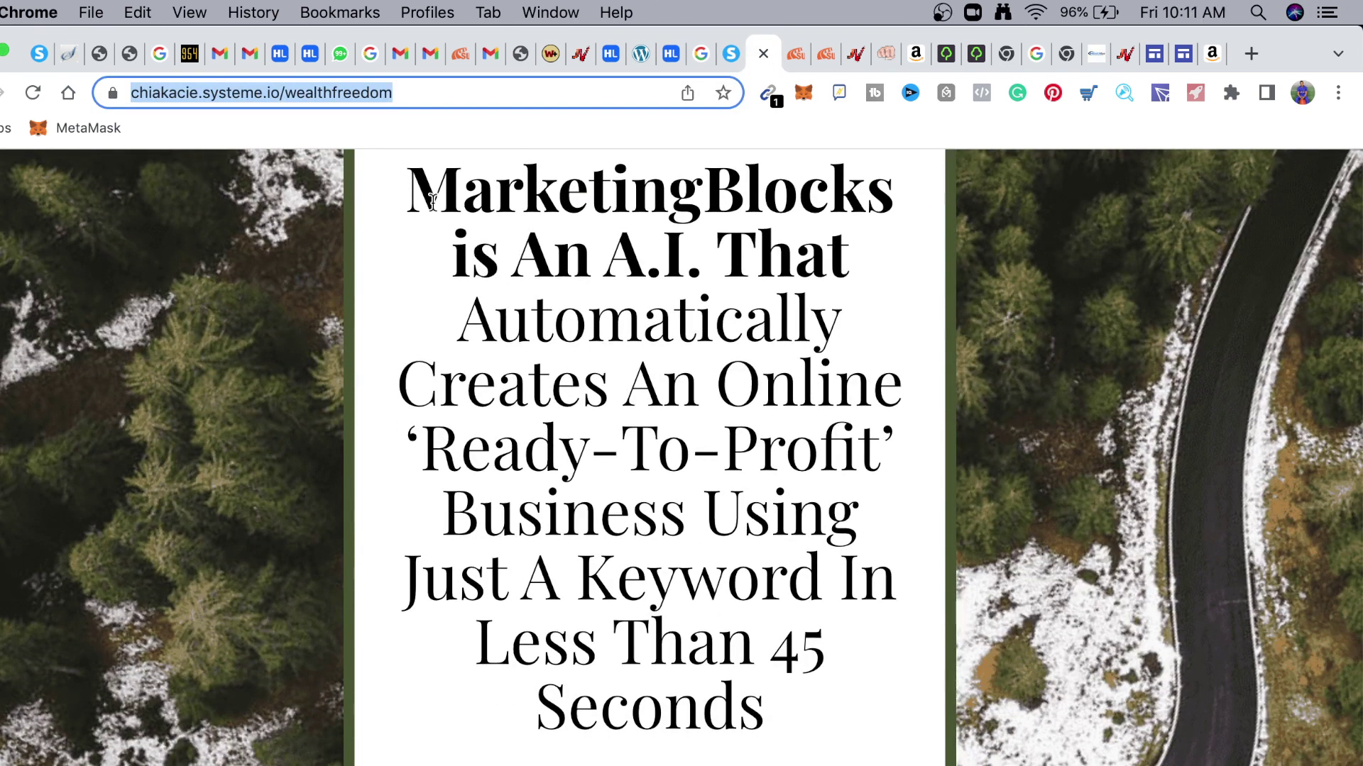
left_click_drag(408, 183, 703, 745)
key("super+c")
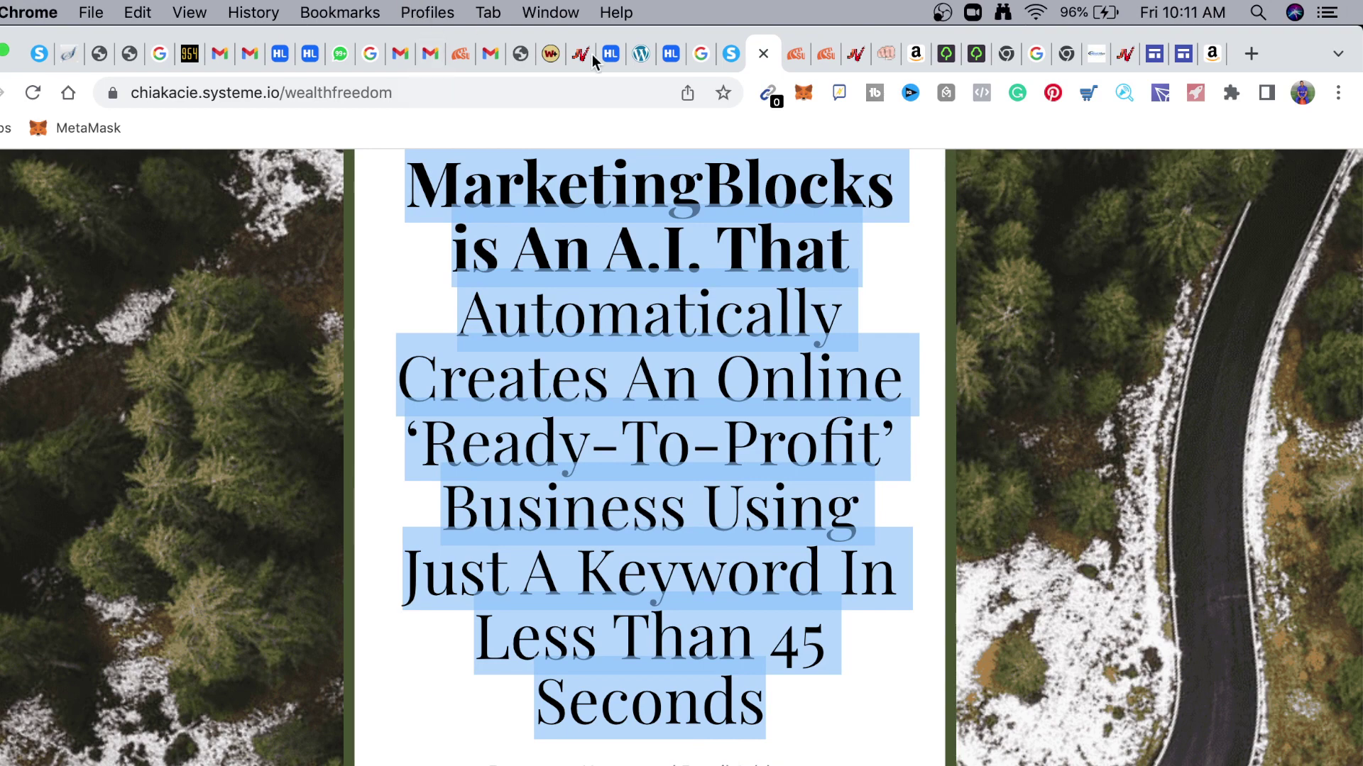
left_click(668, 57)
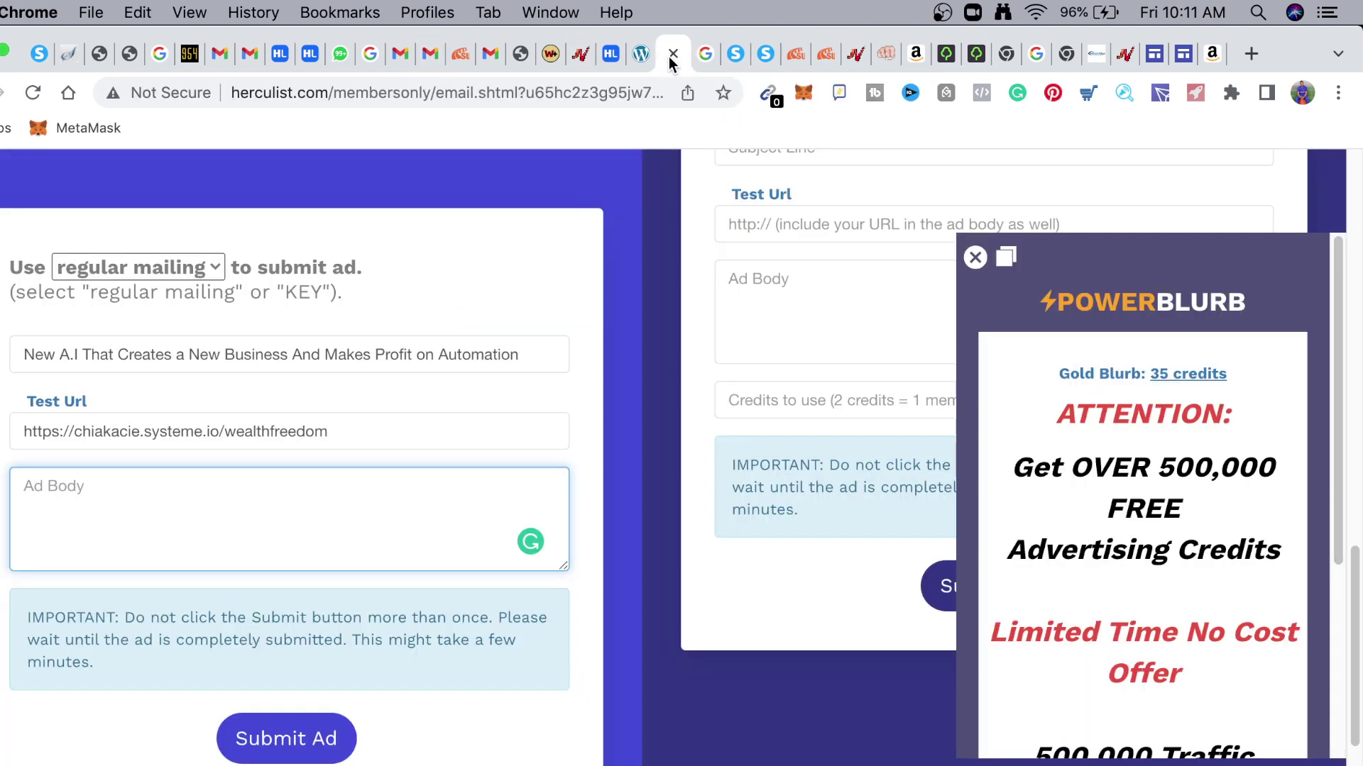
Paste the headline into Ad Body and add a click-the-link call ending 'Start Getting Results in 45mins.'
key("super+v")
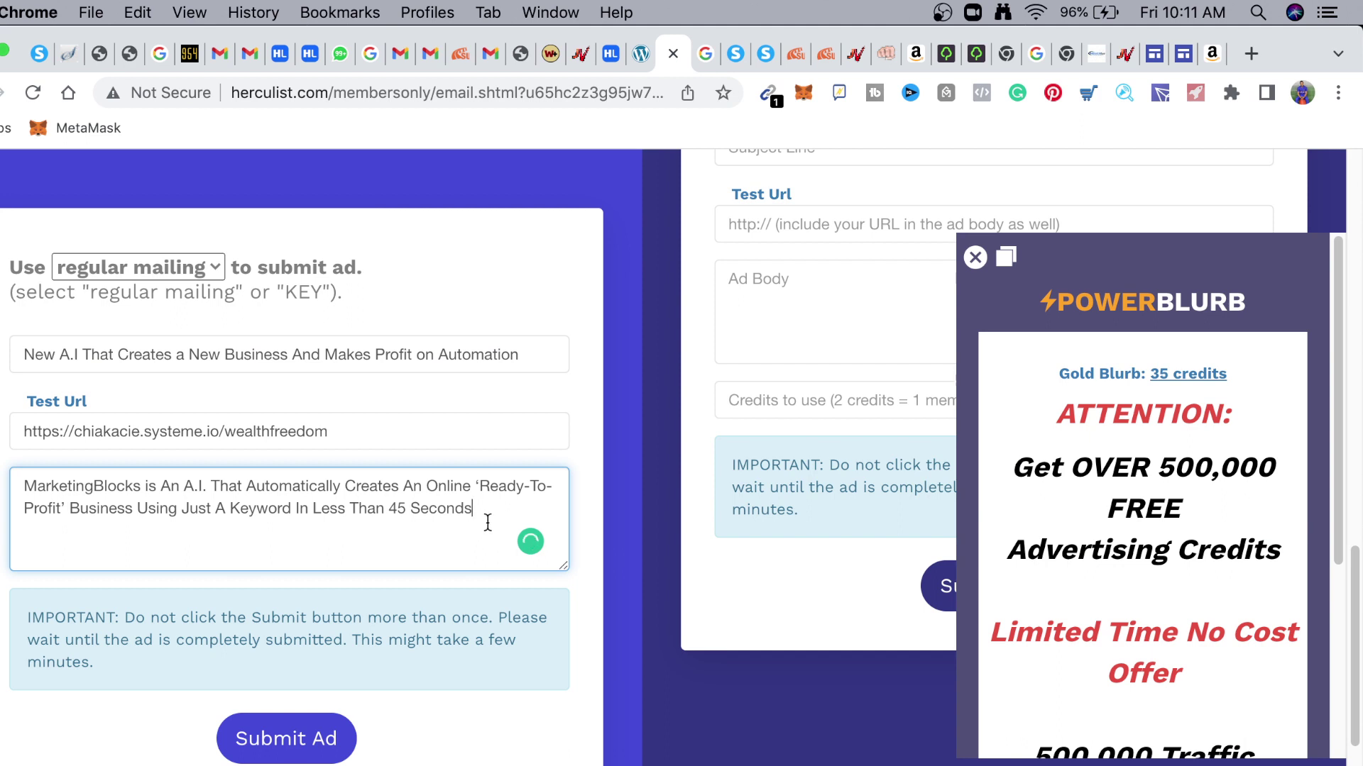
type(".")
type("Click the Link Below ")
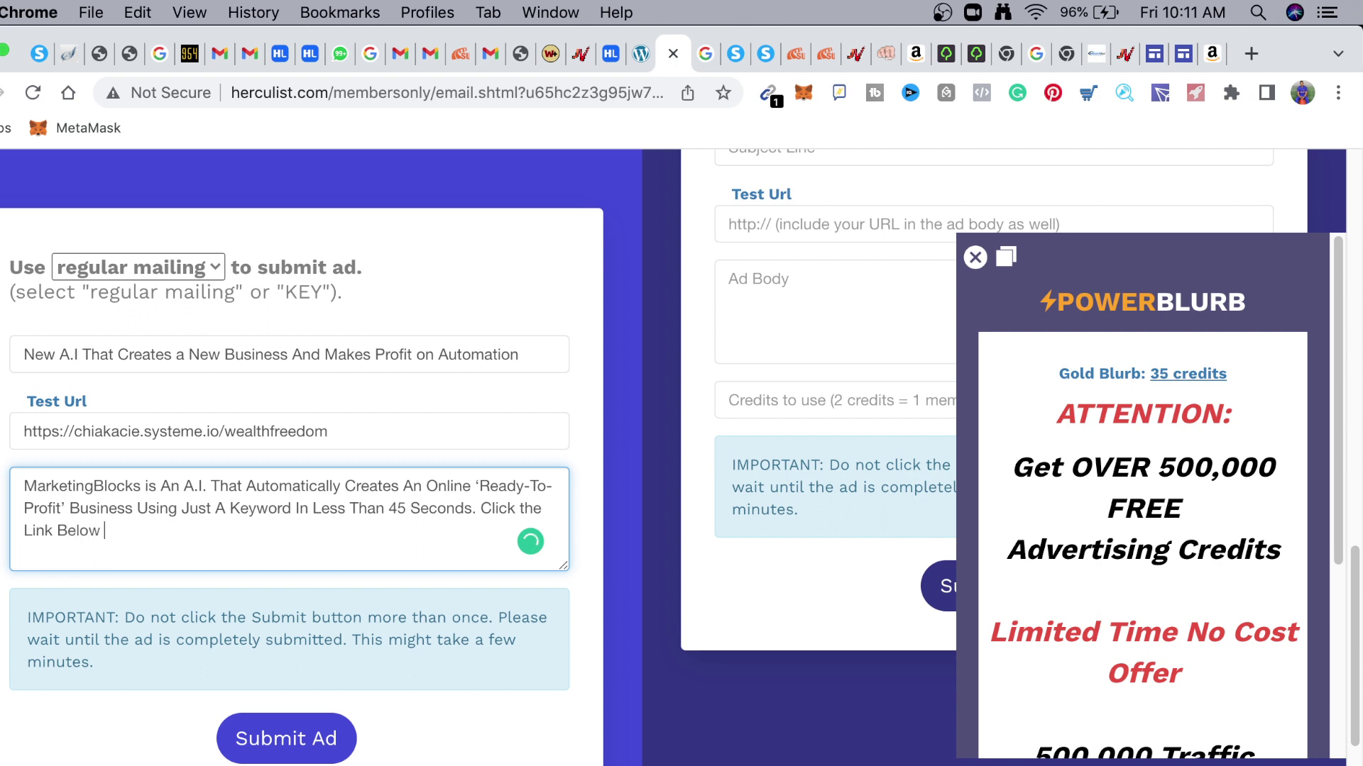
type("to Access the Free")
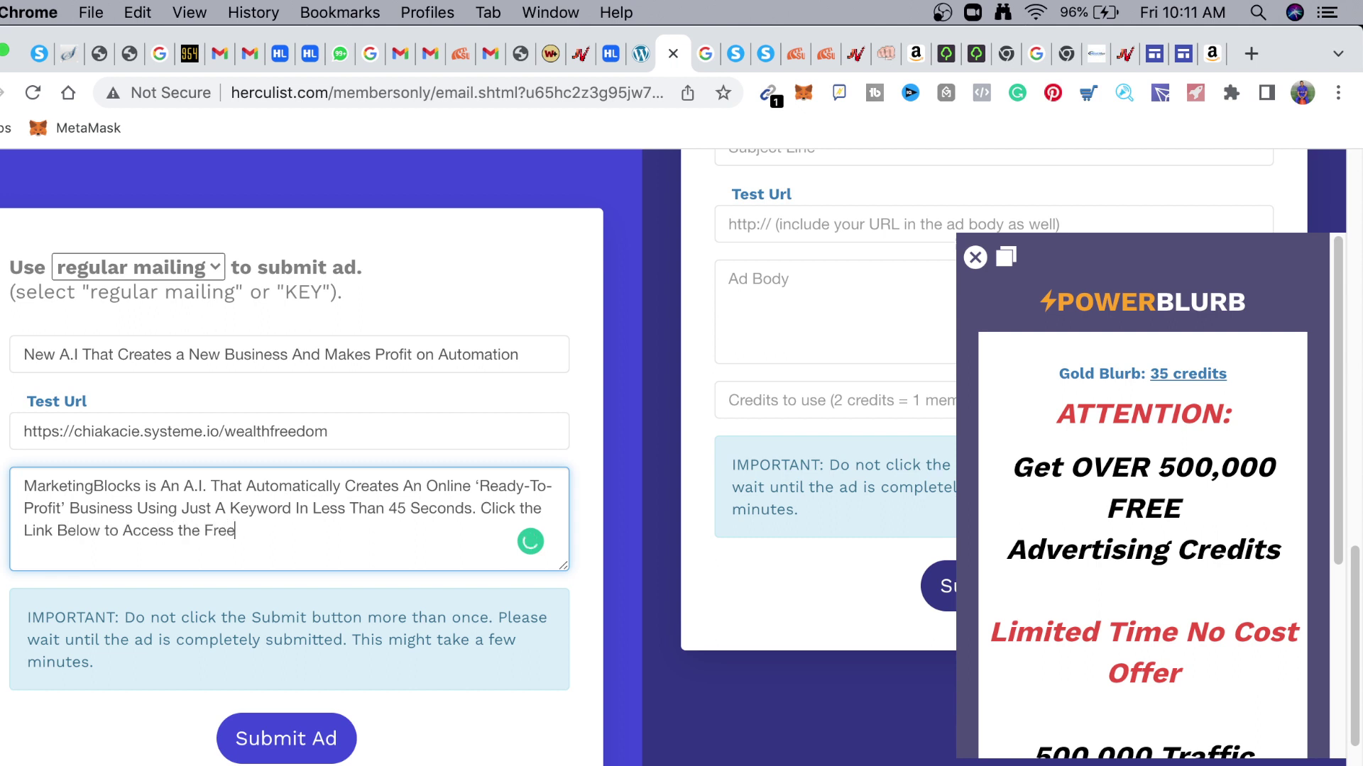
key("BackSpace")
key("BackSpace")
key("BackSpace")
type("N")
type("ew A")
type(".I ")
type("and ")
type("Gen")
key("BackSpace")
key("BackSpace")
key("BackSpace")
type("Start Getti")
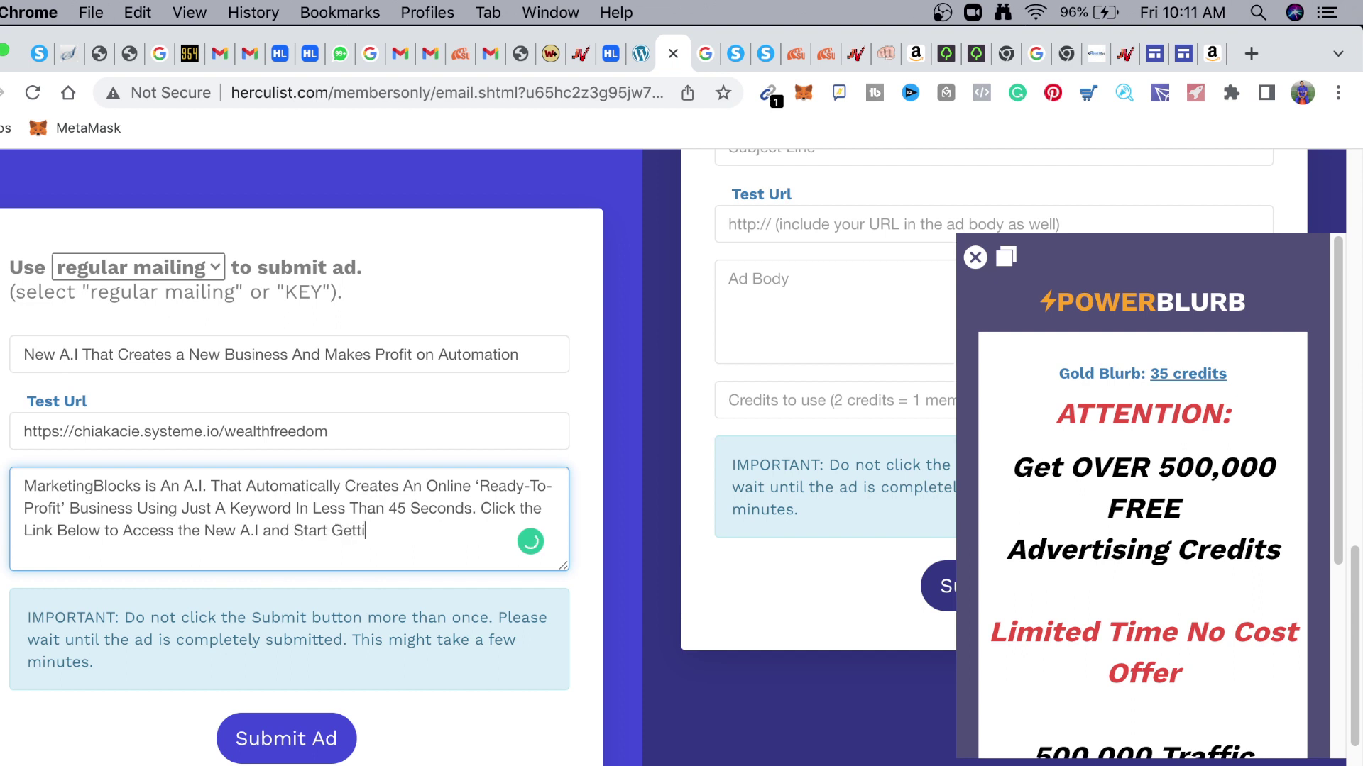
type("ng Results in 45mi")
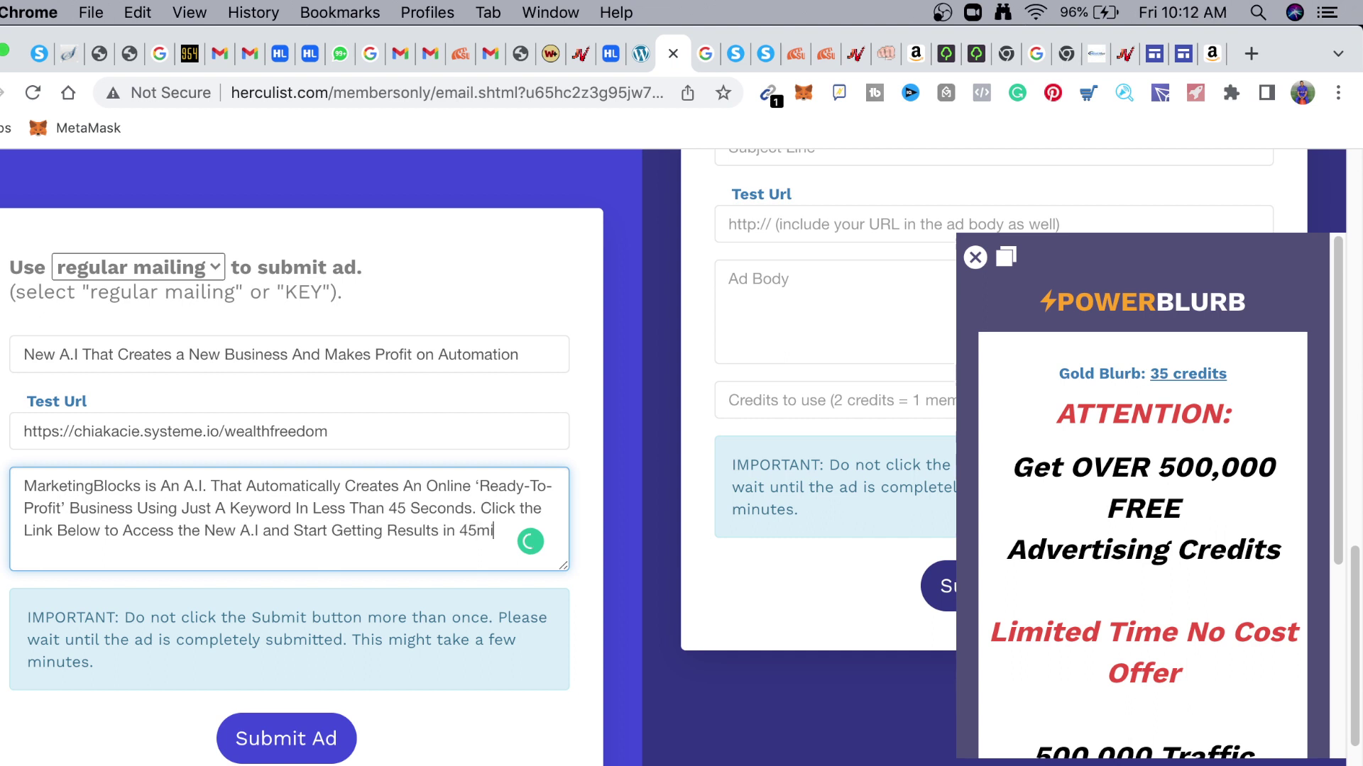
type("ns.")
Submit the finished HercuList email ad
left_click(305, 751)
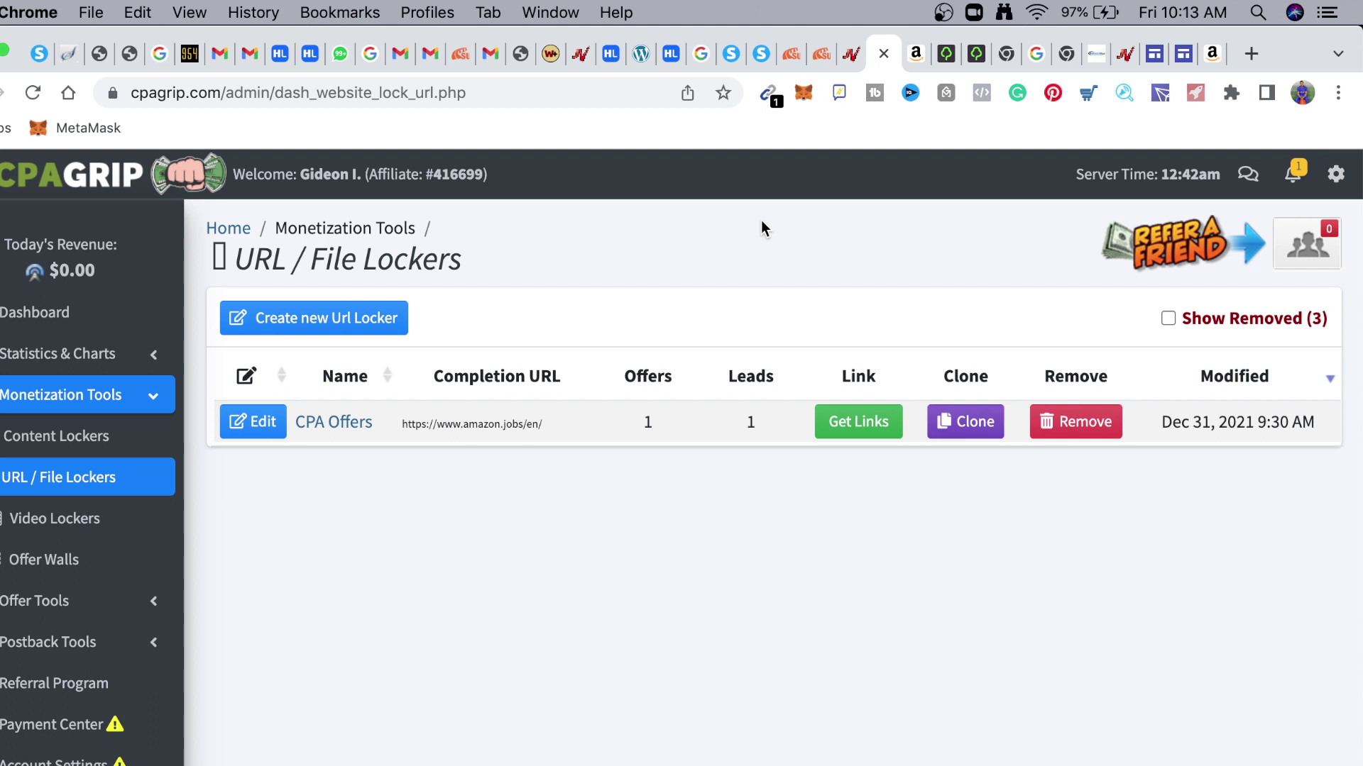
Try posting a job from Gumtree's Post ad page, which ends on Access Denied
left_click(945, 63)
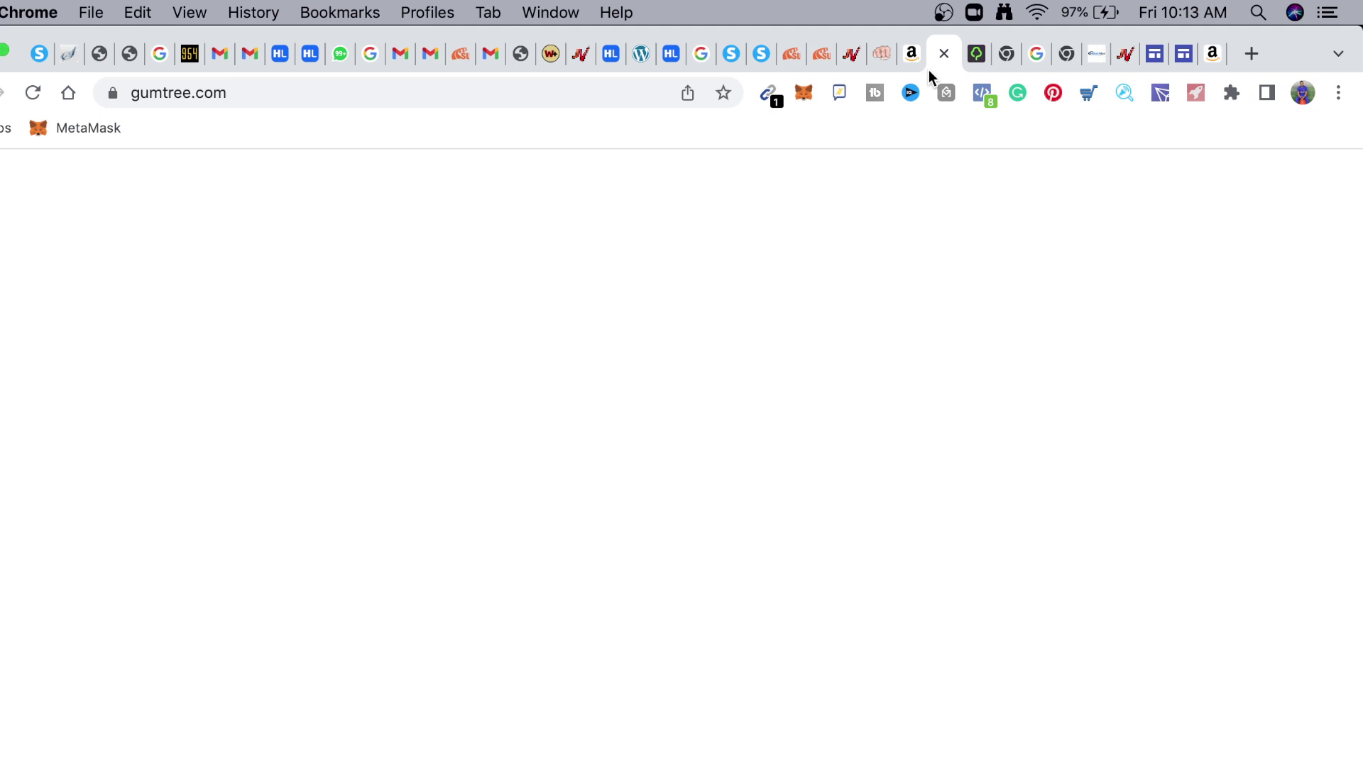
mouse_move(1019, 339)
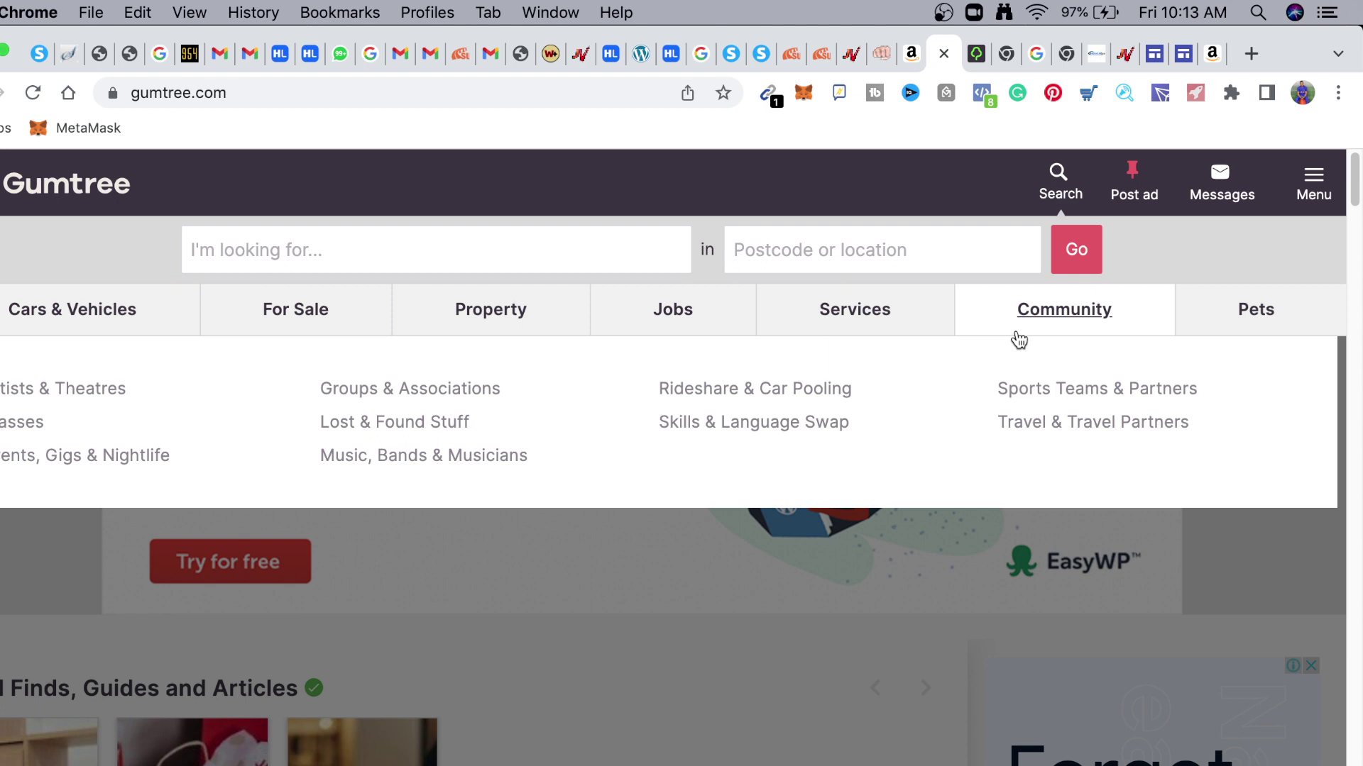
left_click(1133, 190)
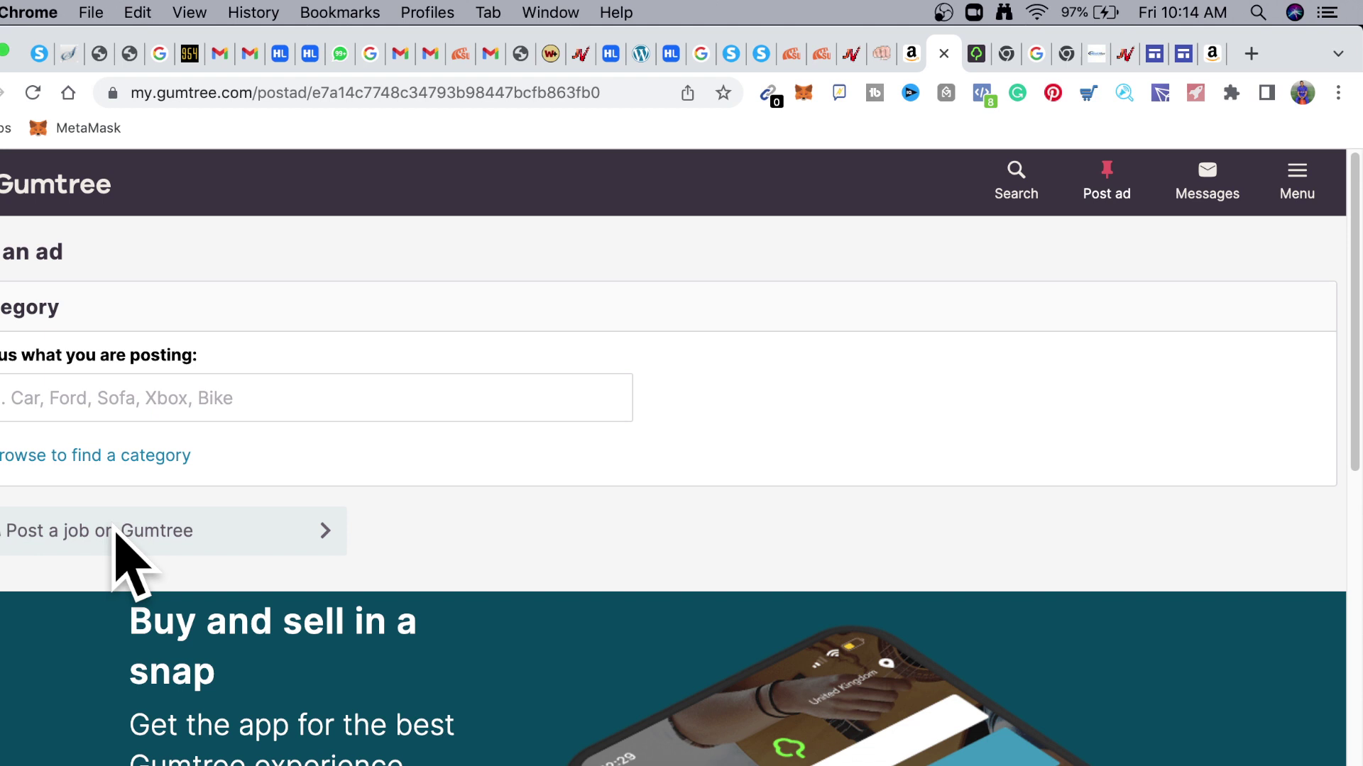
left_click(116, 537)
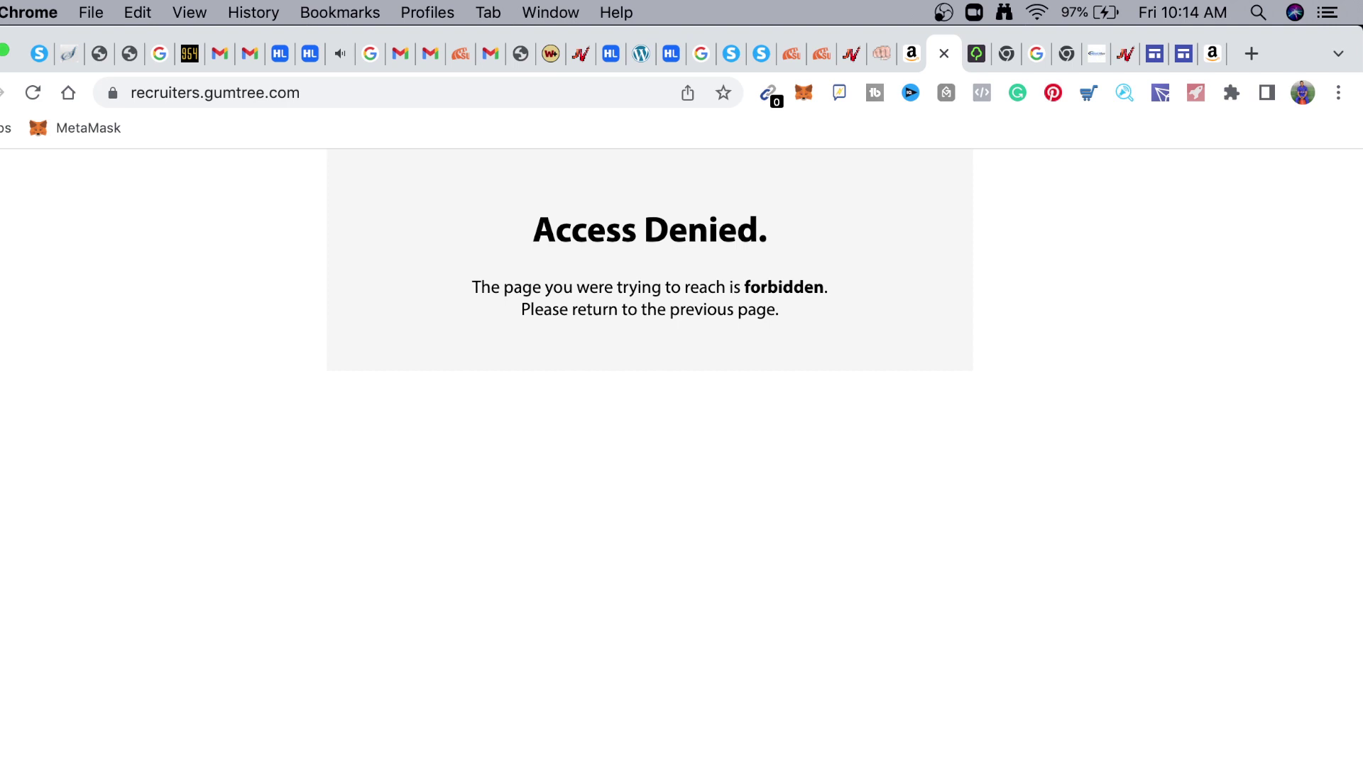
Switch to Gumtree in the Epic browser and open the Post an ad page
key("super+Tab")
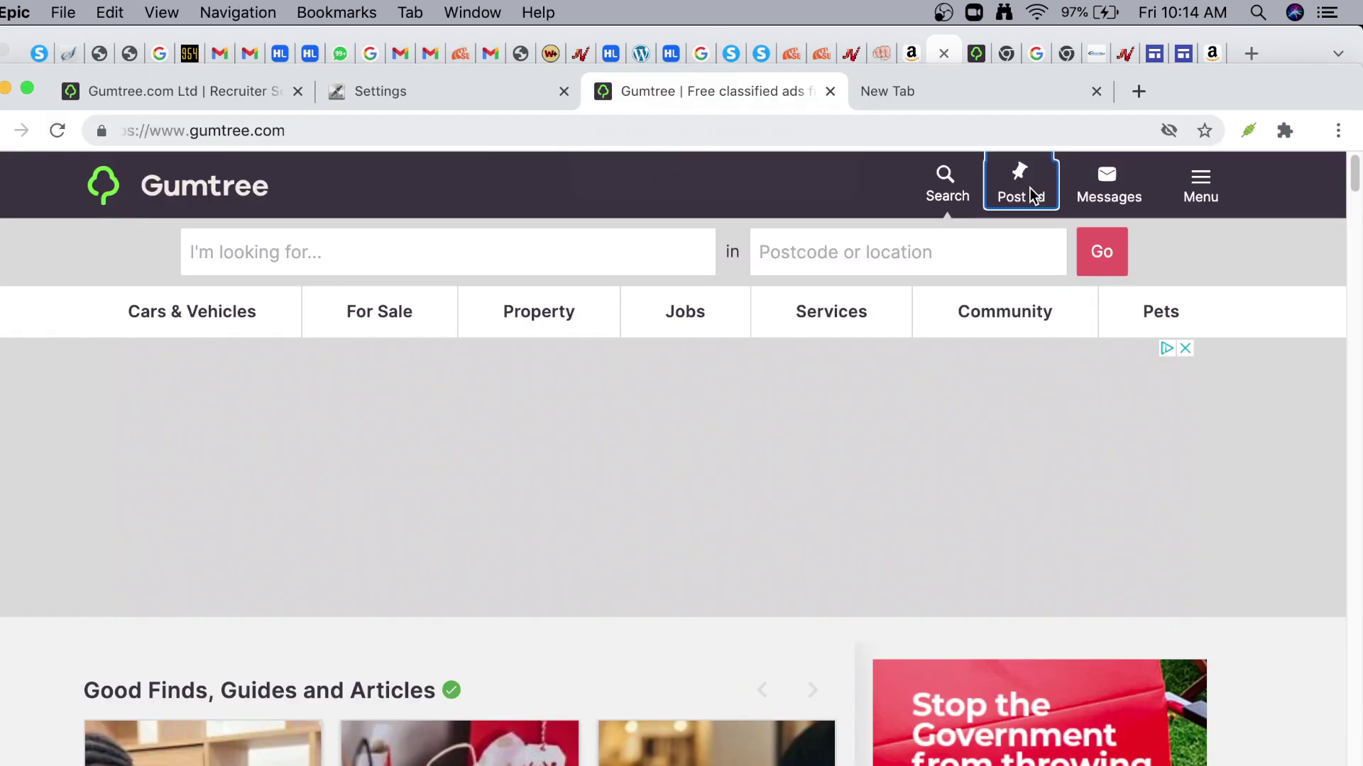
left_click(1029, 189)
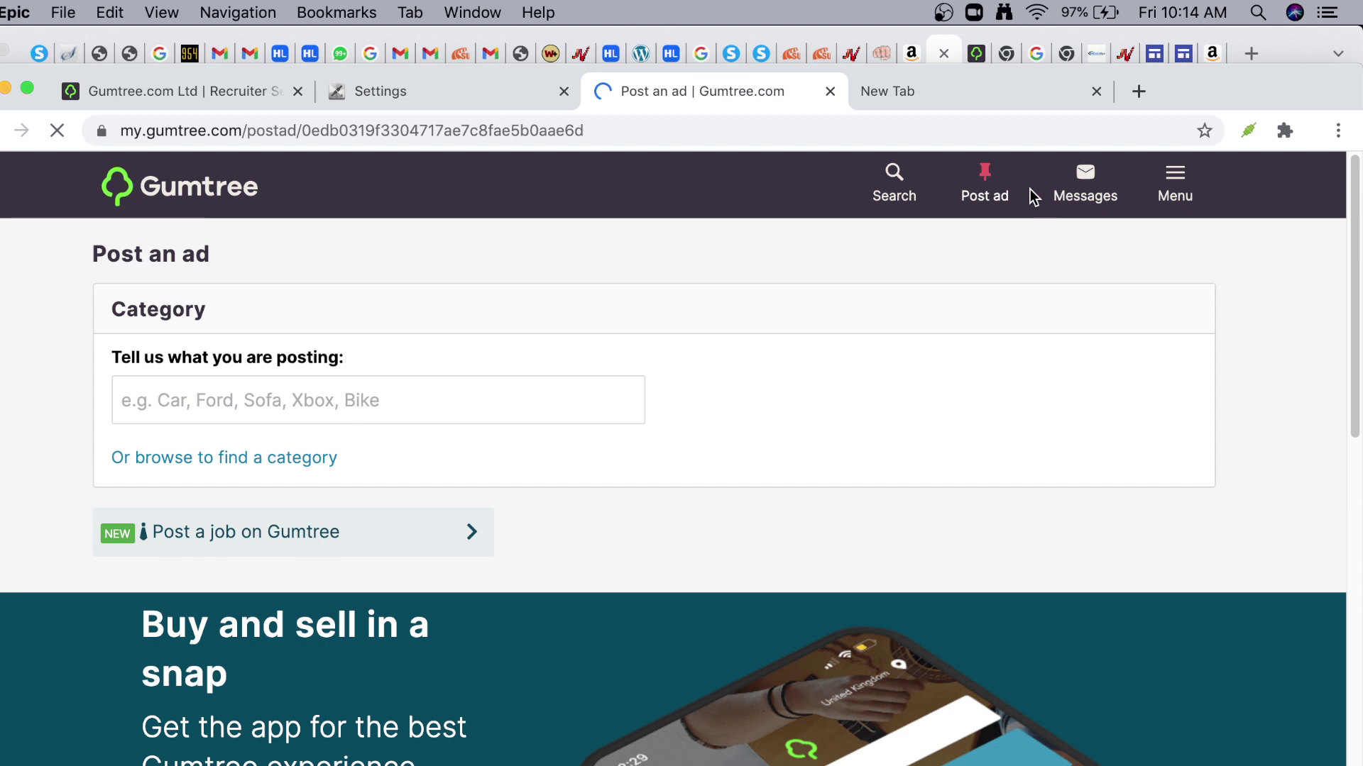
Open Gumtree's recruiter page showing the £9.95, £29.95 and £44.95 job ad packages
left_click(293, 532)
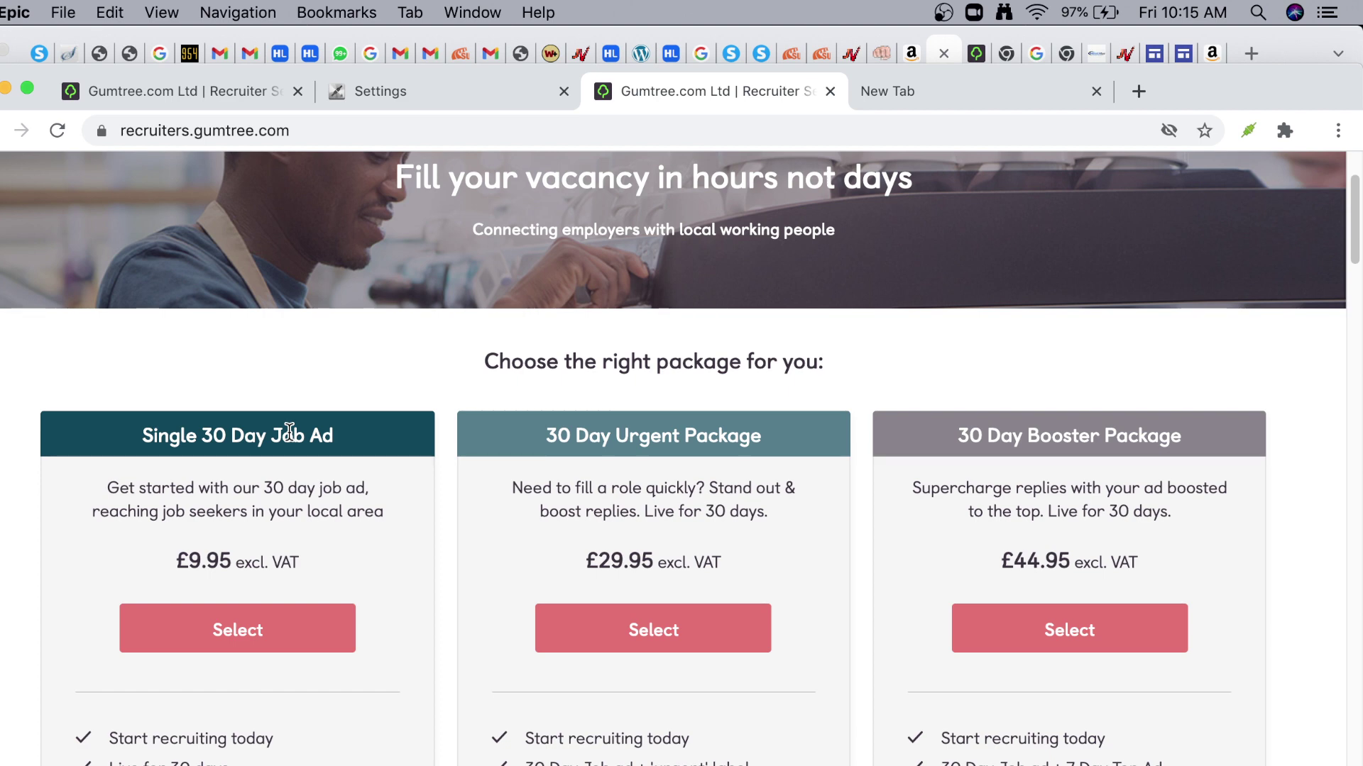
scroll(289, 433, "down", 3)
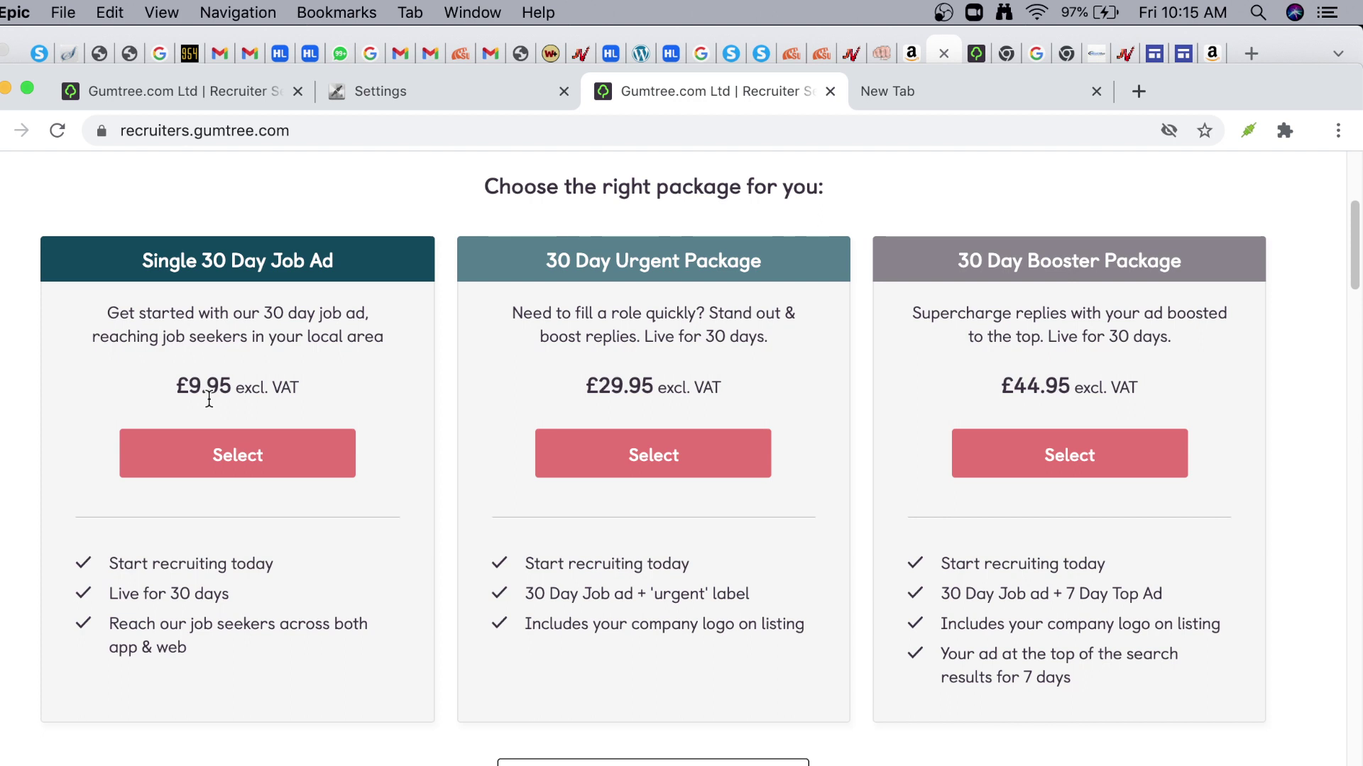
Choose the £9.95 Single 30 Day Job Ad and complete step 1 with United Kingdom location
left_click(237, 455)
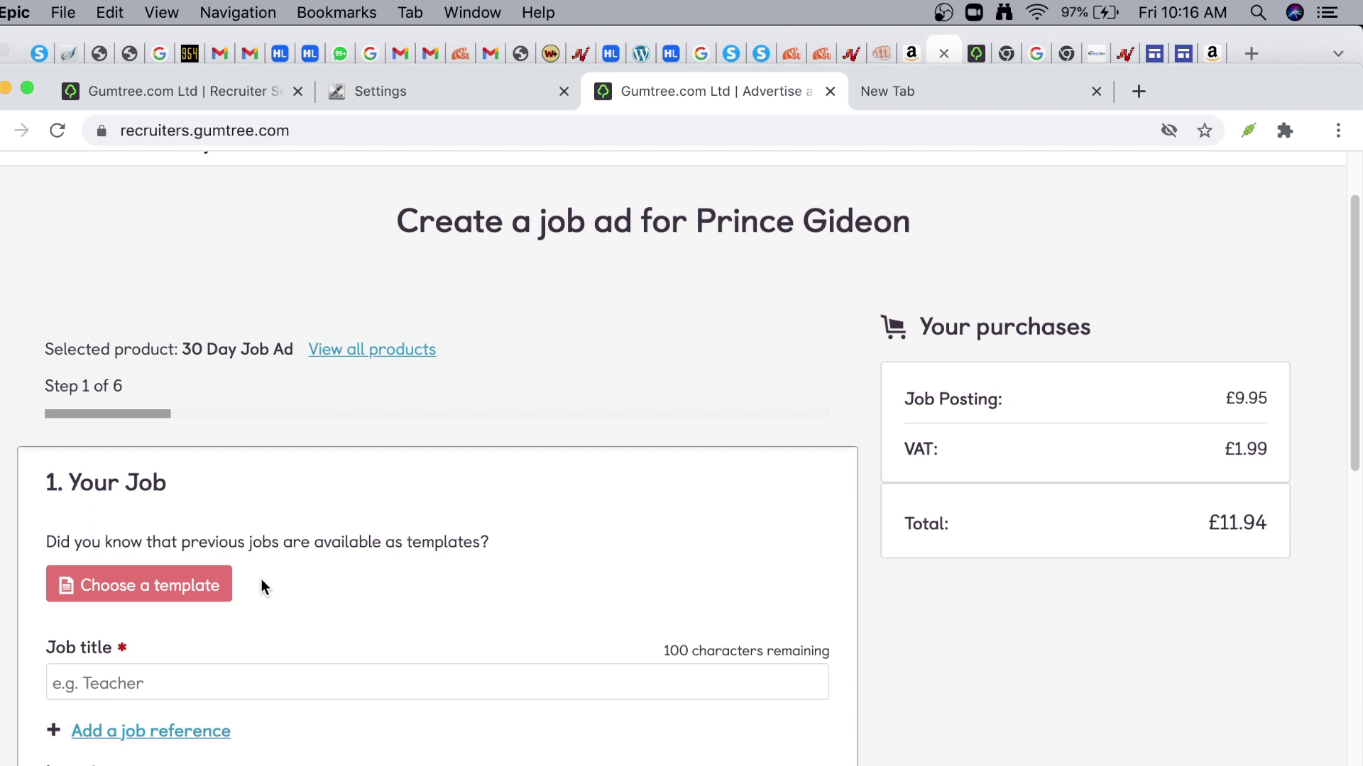
scroll(261, 579, "down", 4)
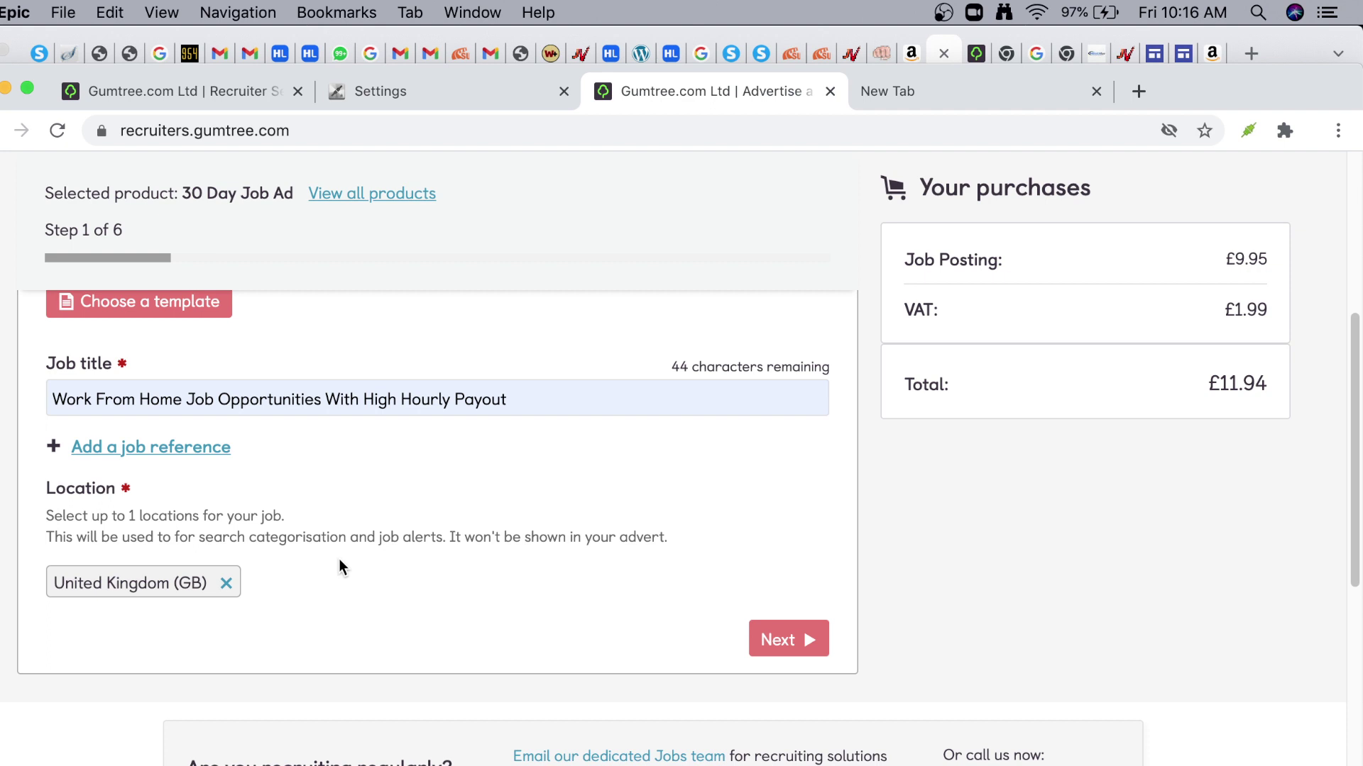
key("Return")
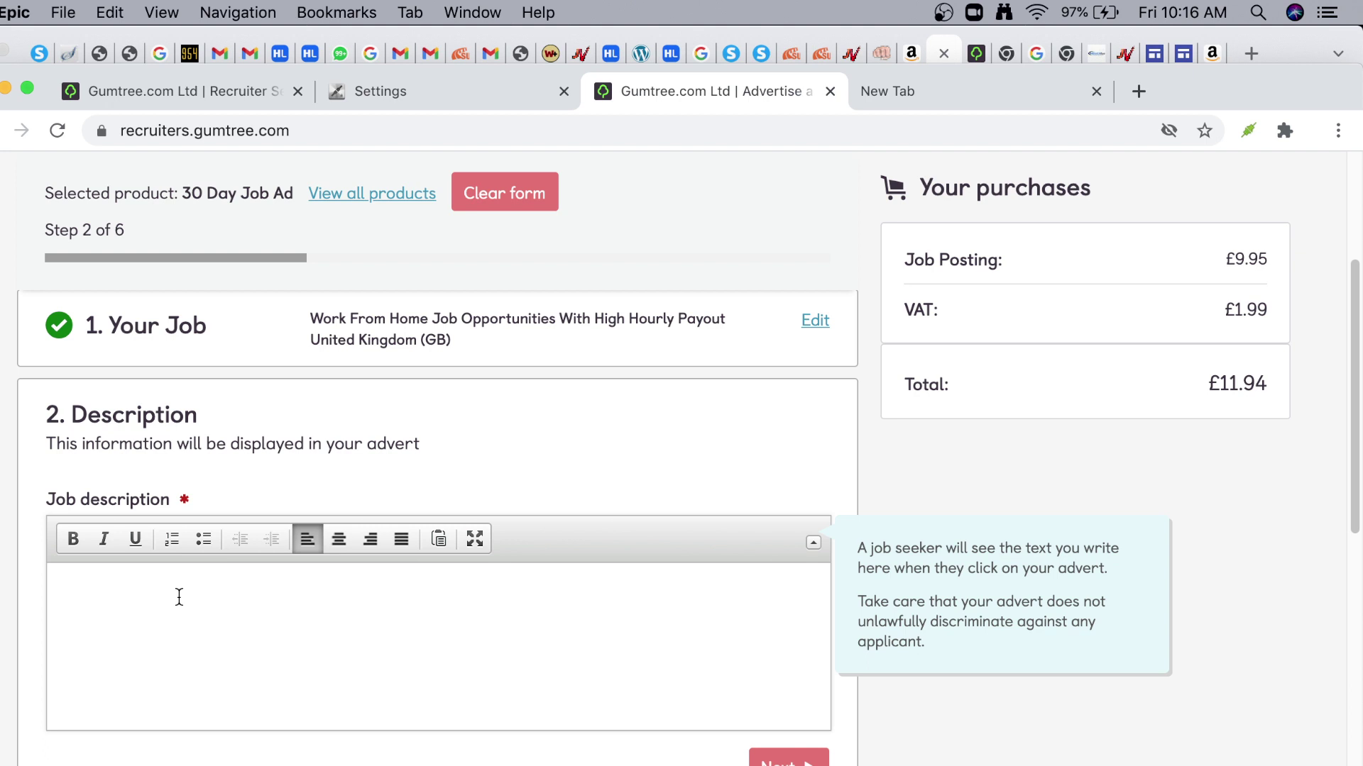
Paste the part-time work-from-home virtual assistant description into the Job description editor
left_click(179, 597)
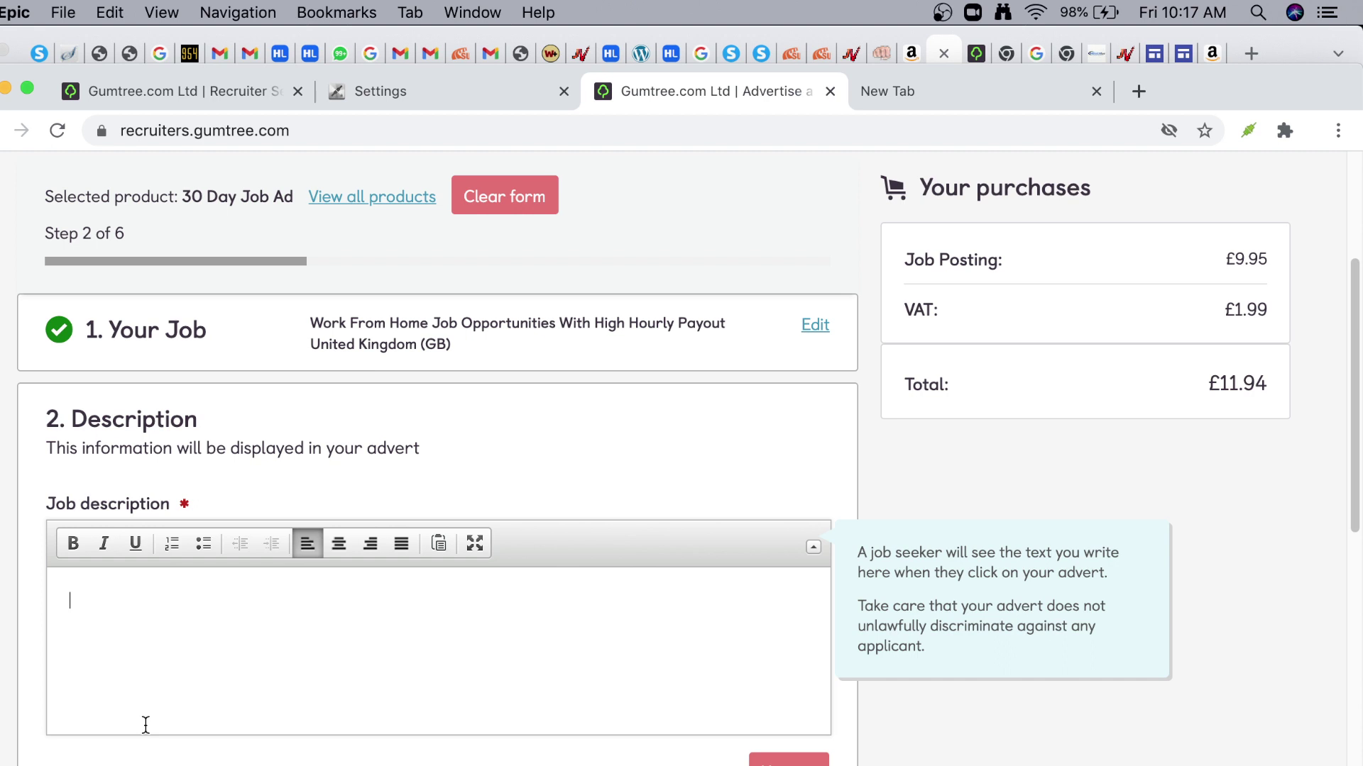
key("super+v")
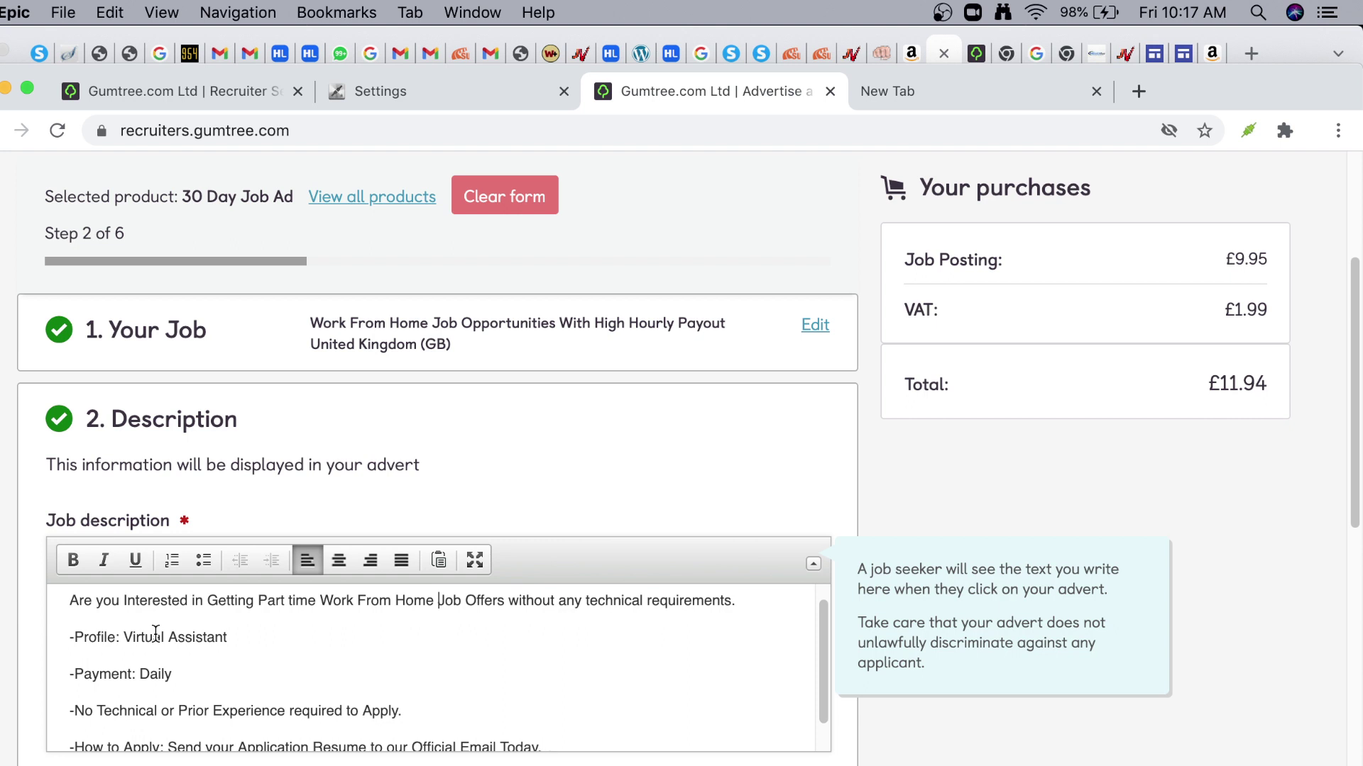
scroll(155, 632, "down", 2)
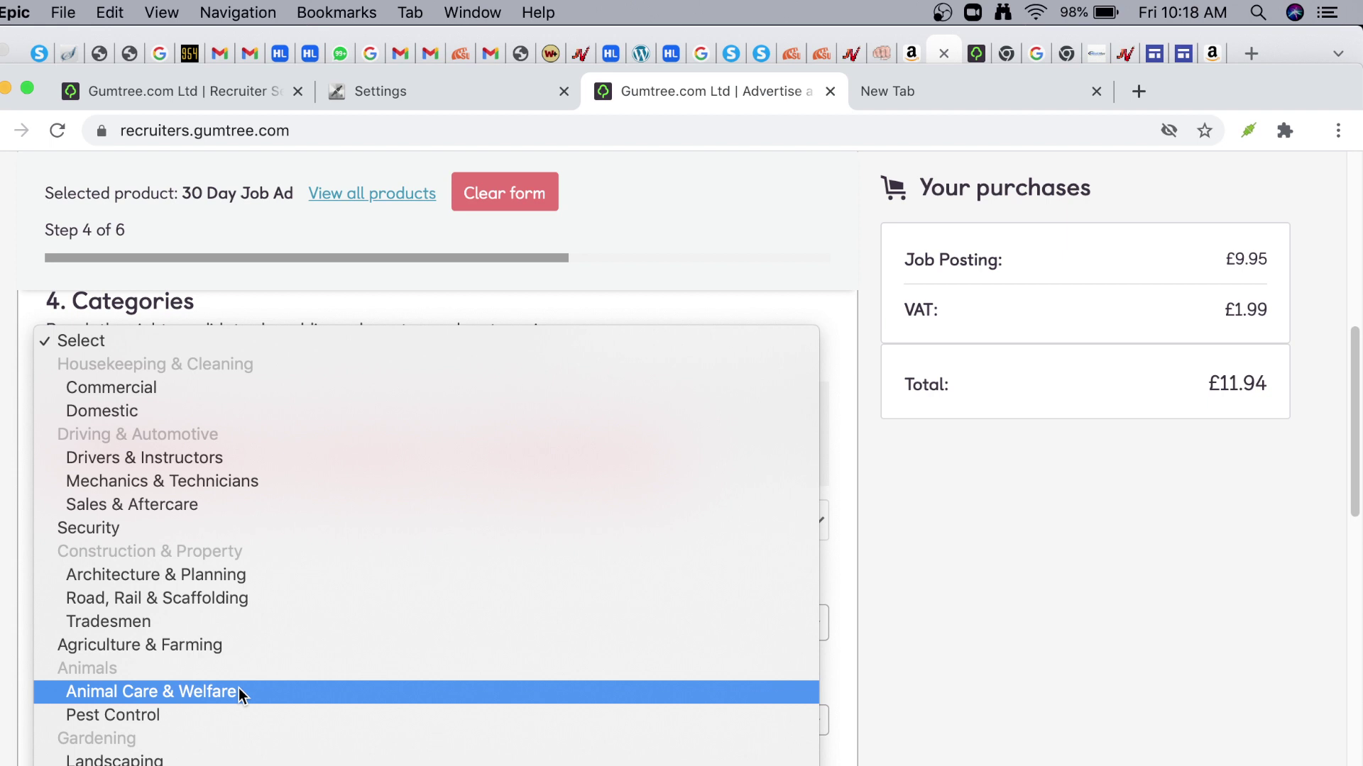
scroll(245, 681, "down", 10)
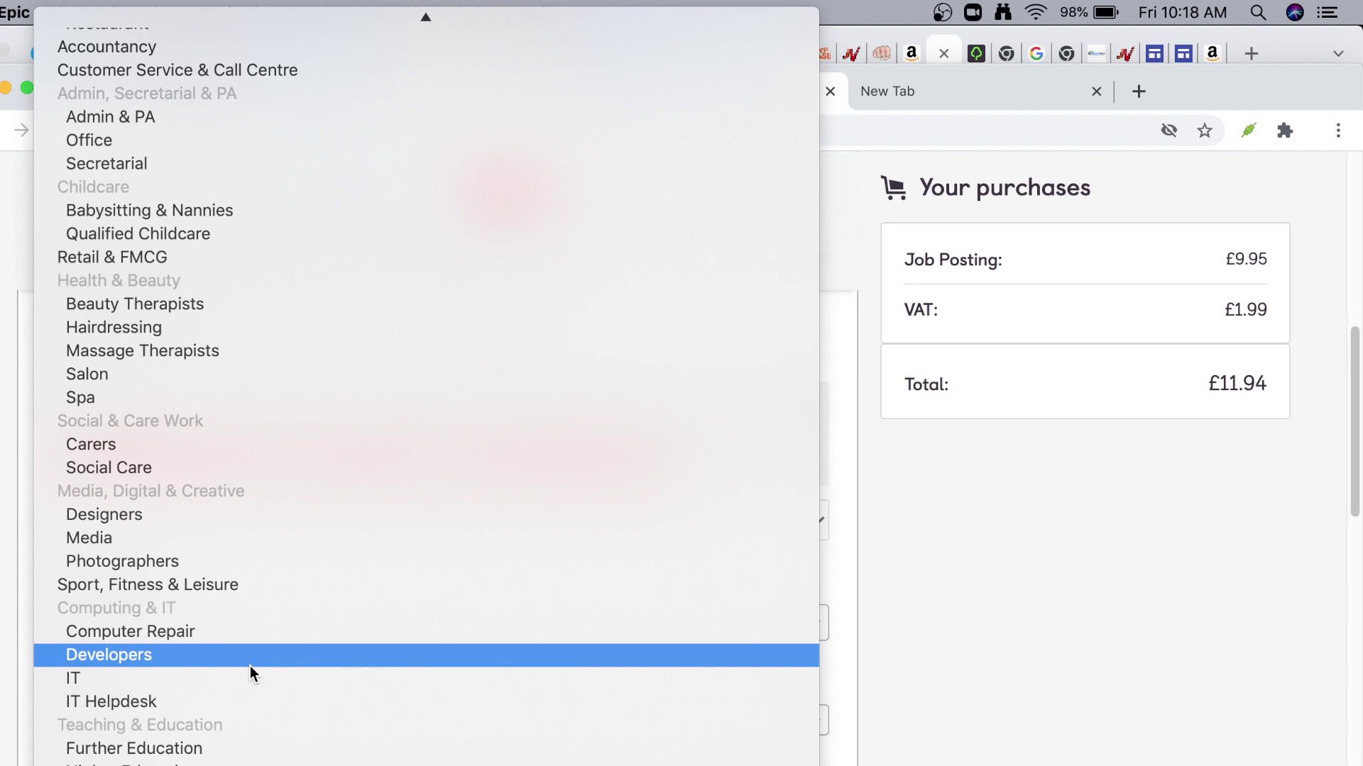
scroll(233, 683, "down", 5)
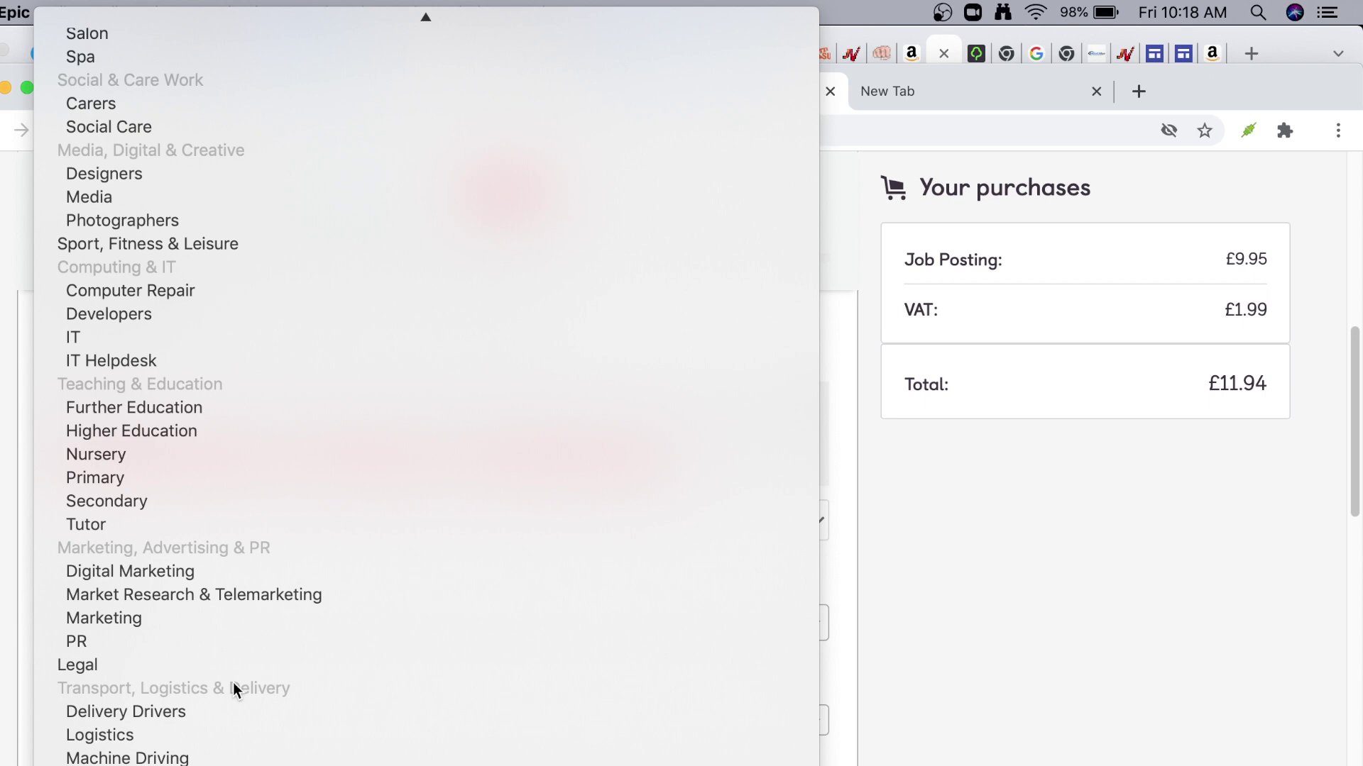
scroll(233, 683, "down", 1)
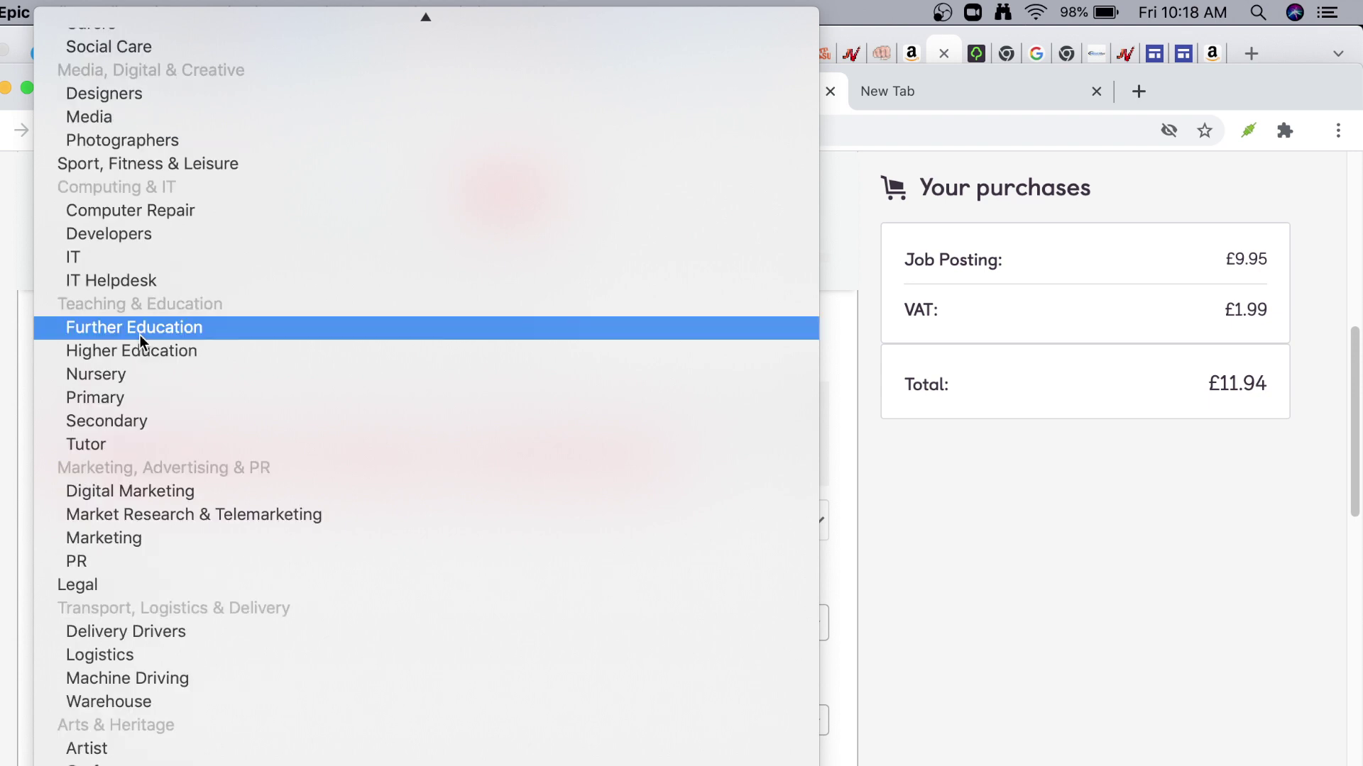